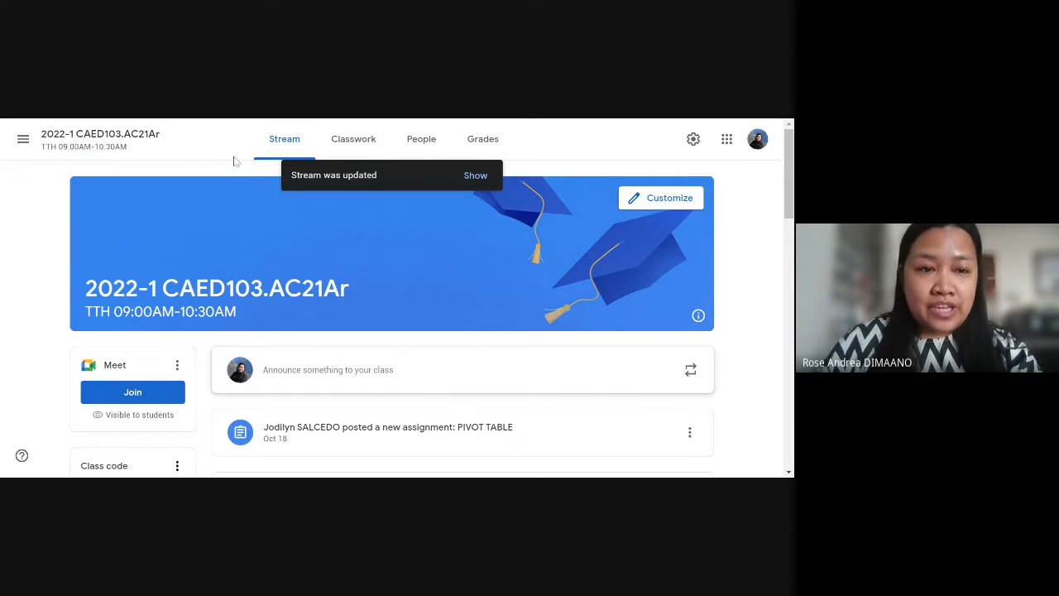
Step: Open the class's Classwork page and expand the TEXT FUNCTIONS assignment to read its instructions
click(351, 147)
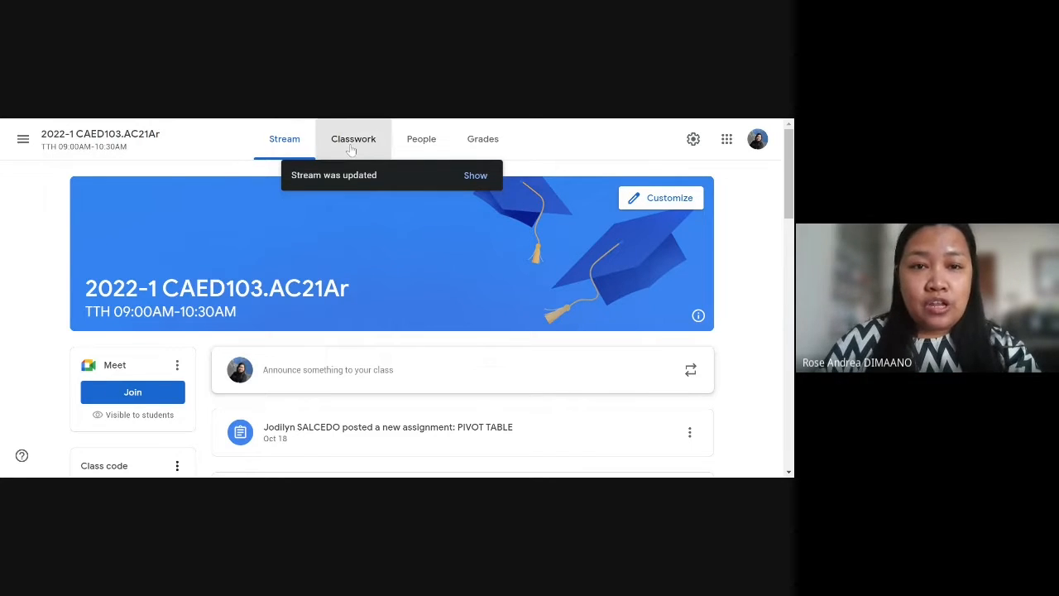
scroll(373, 224, up, 2)
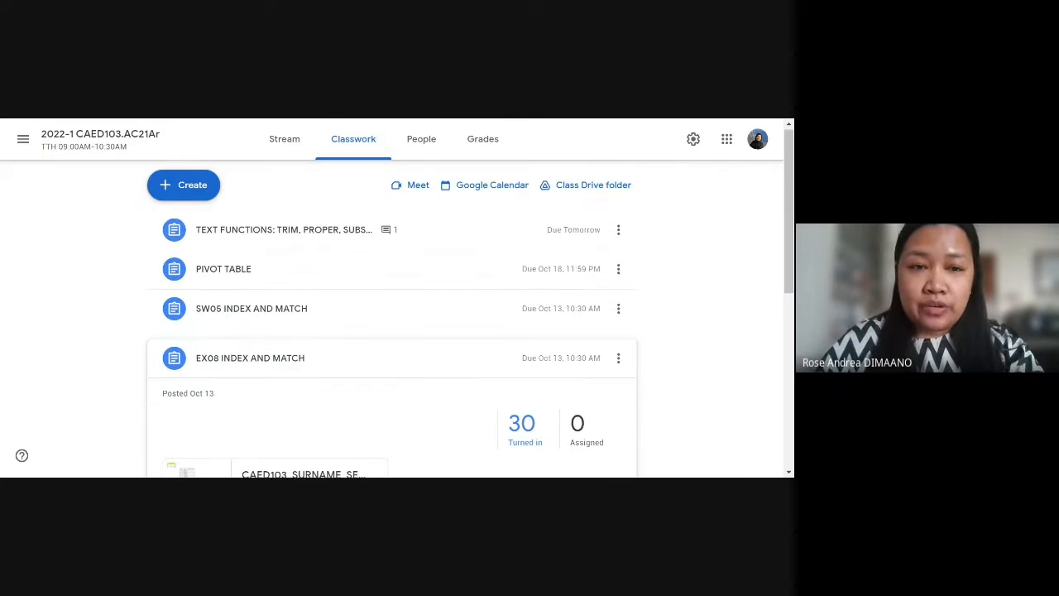
click(385, 240)
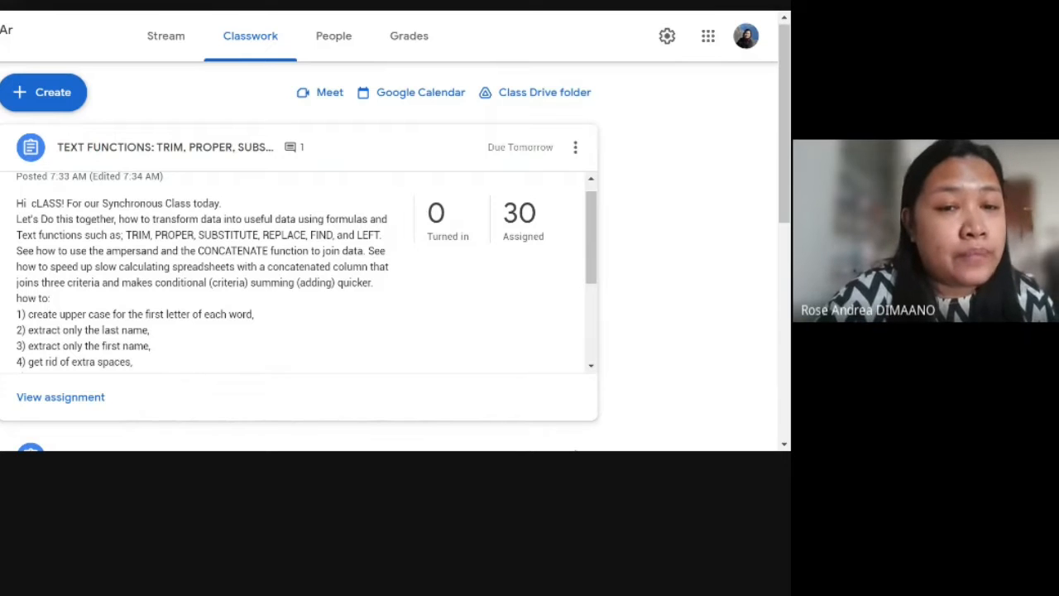
scroll(269, 315, down, 4)
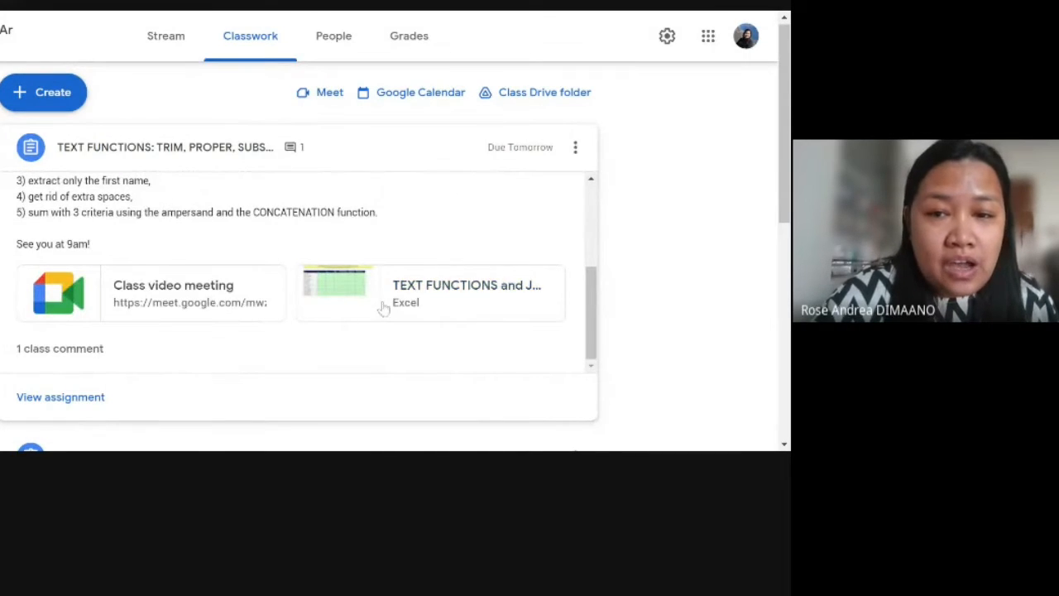
Step: Preview the Excel workbook attached to the TEXT FUNCTIONS assignment, and close the preview
click(460, 308)
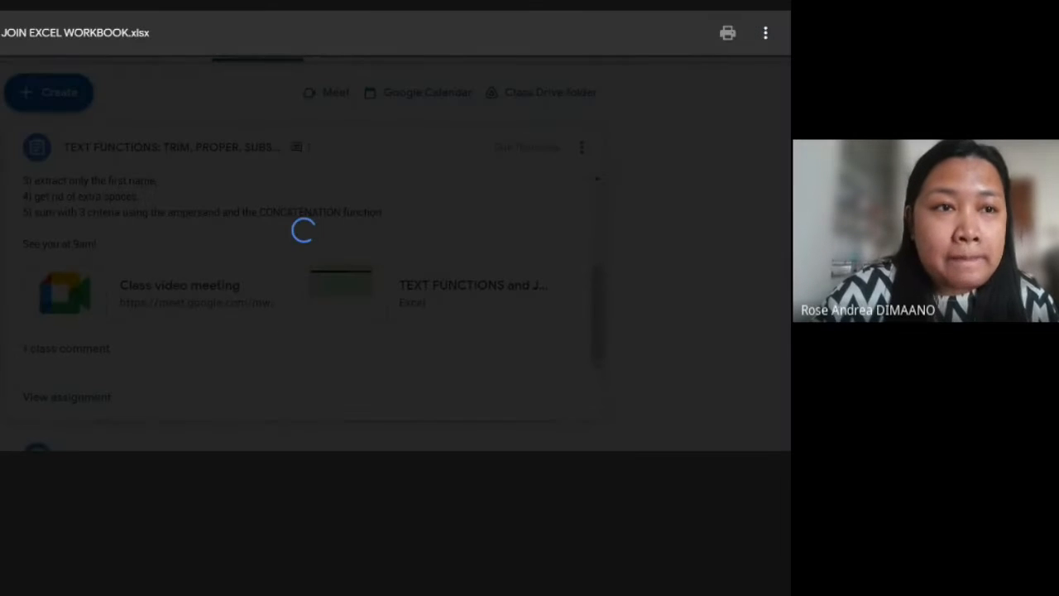
key(Escape)
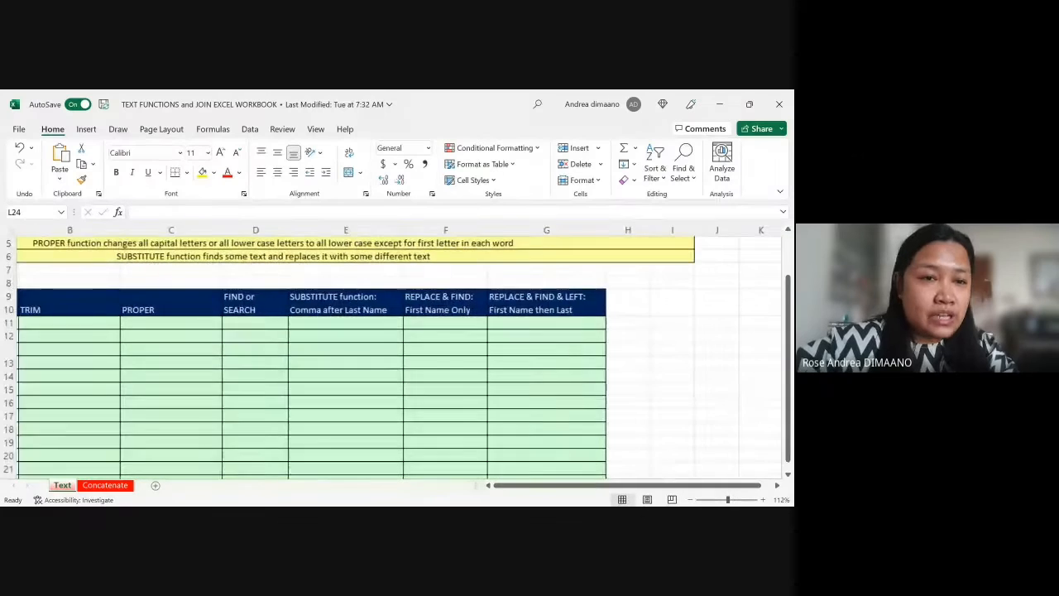
scroll(397, 356, up, 5)
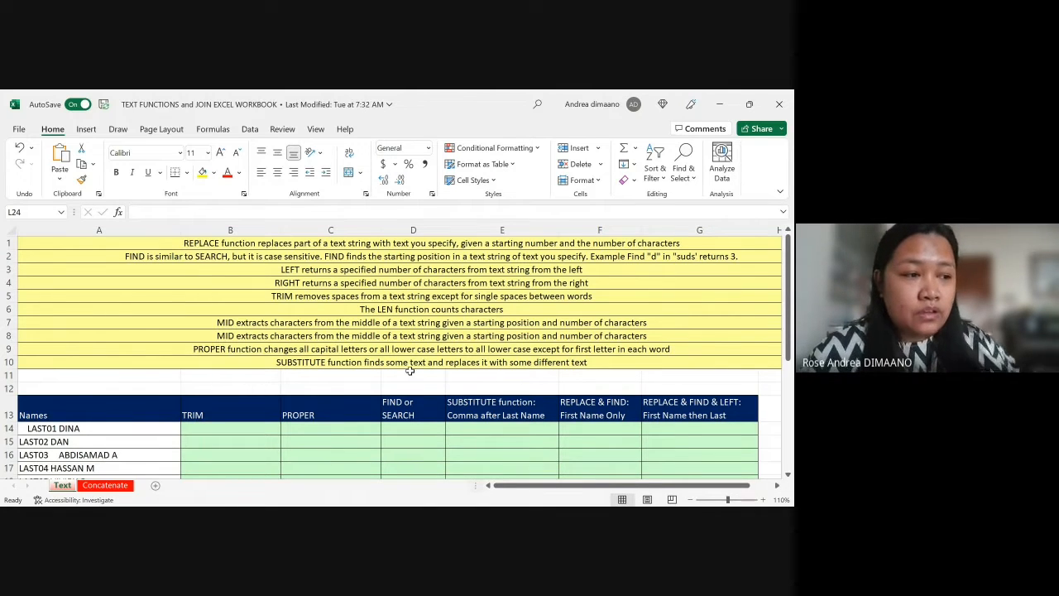
Step: Switch to the workbook in Excel and examine the function notes and the spacing in the Names column of the Text sheet
scroll(279, 437, down, 1)
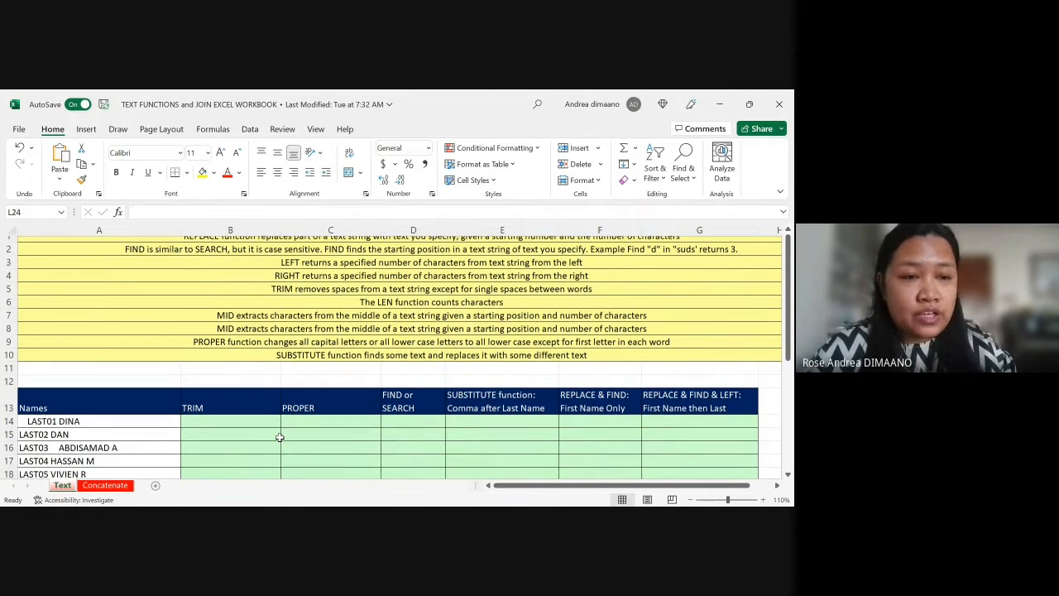
scroll(144, 364, down, 3)
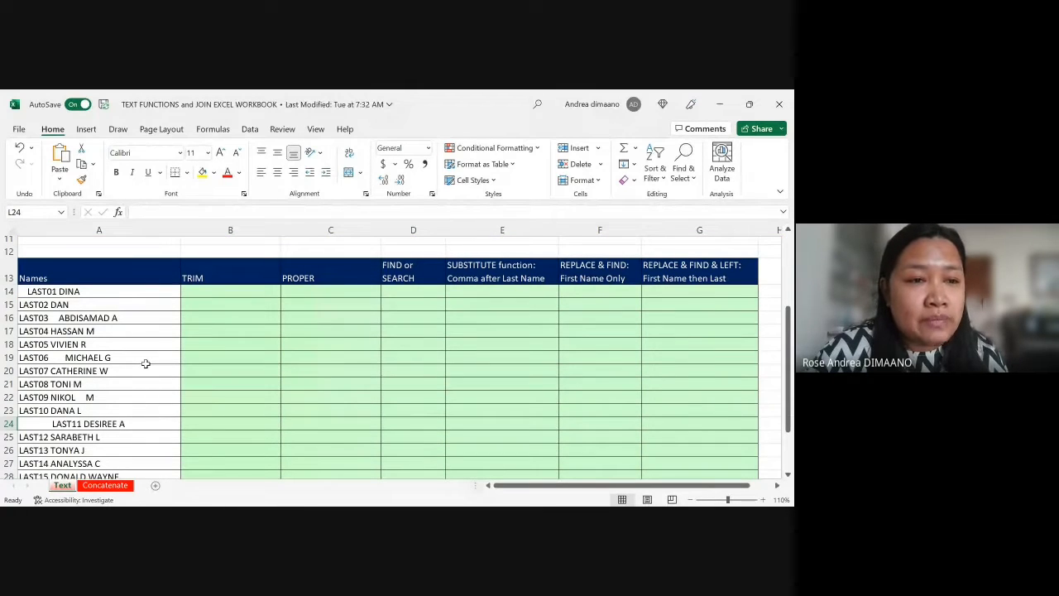
click(88, 303)
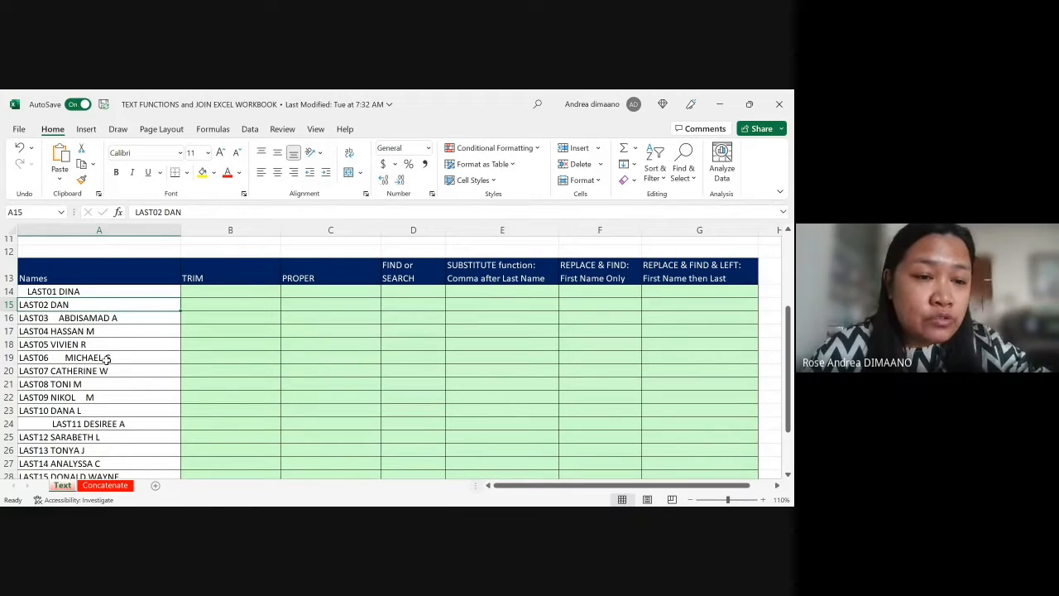
click(103, 426)
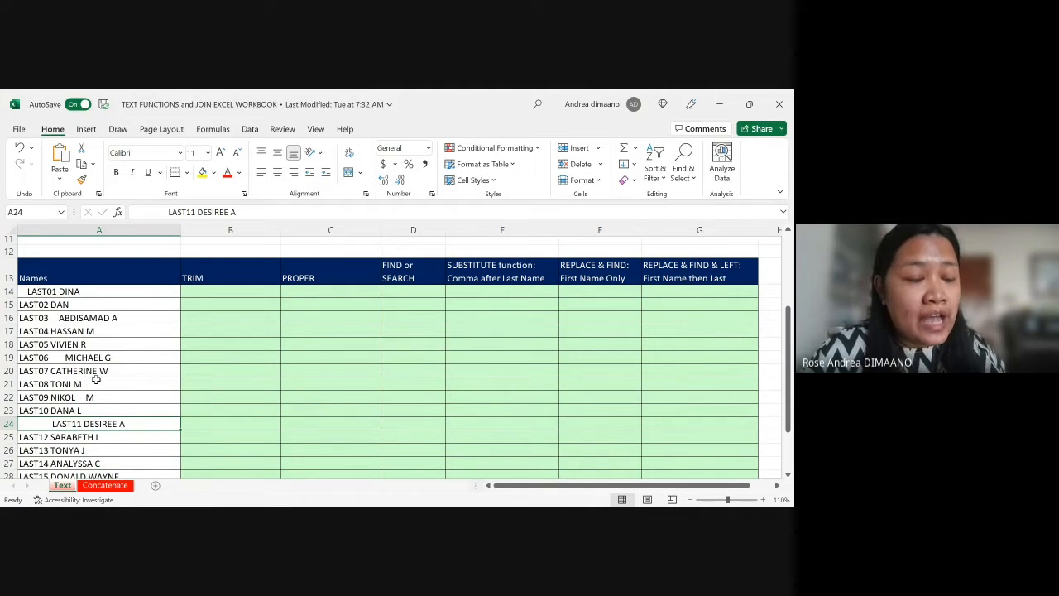
scroll(96, 379, down, 2)
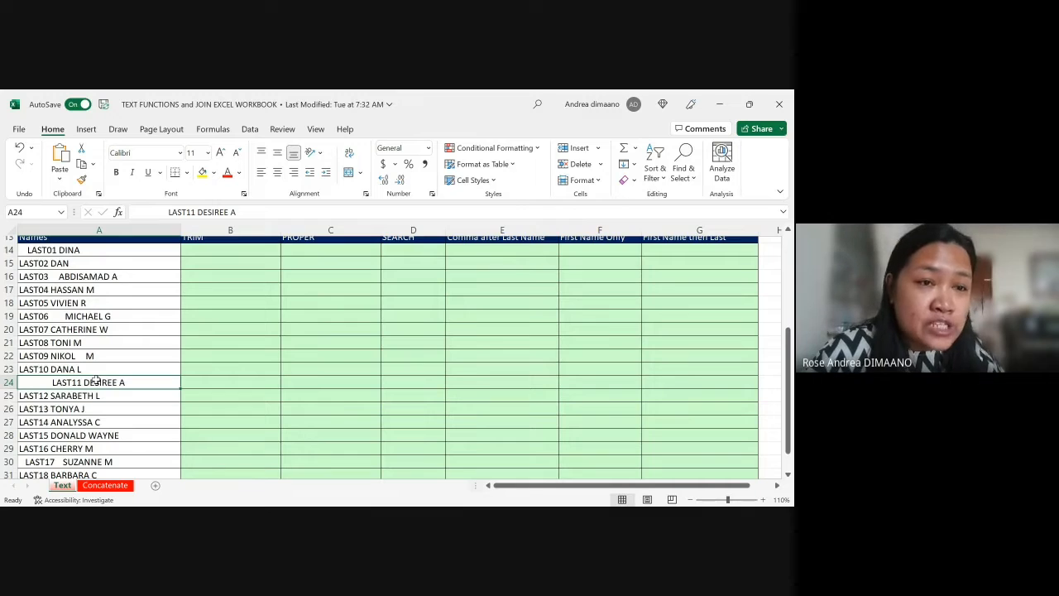
scroll(96, 381, up, 1)
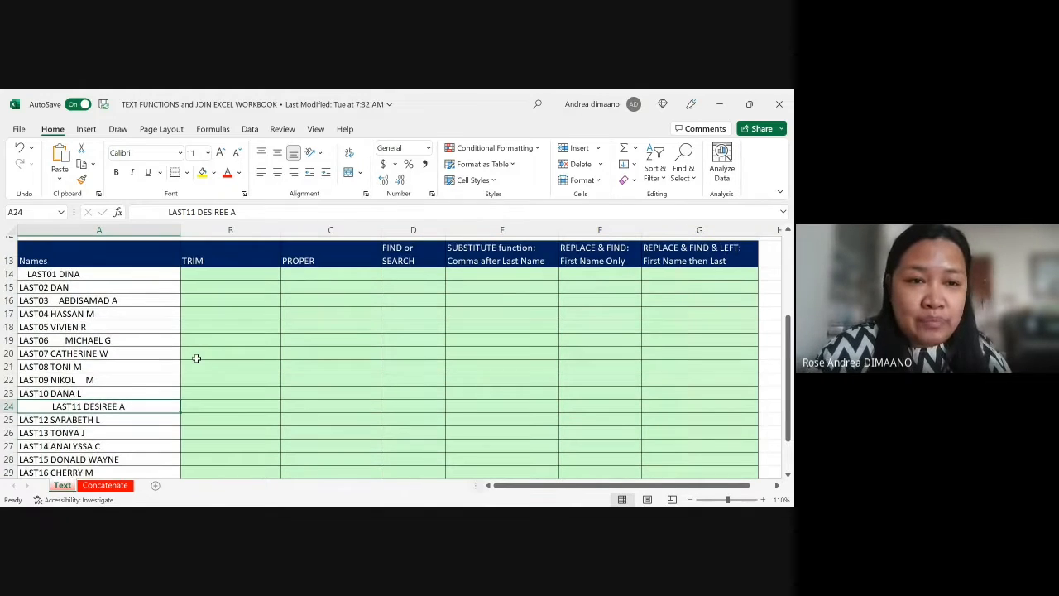
Step: Review the function notes above the TRIM column and compare the spacing of the name entries in A14, A15, A18 and A19
click(214, 271)
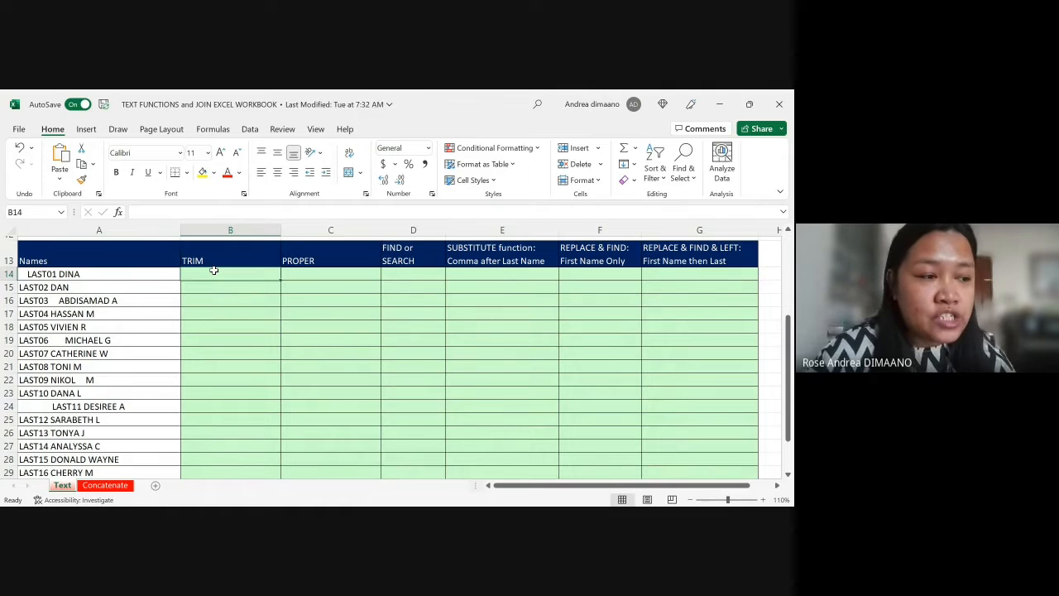
scroll(214, 270, up, 4)
scroll(248, 337, down, 2)
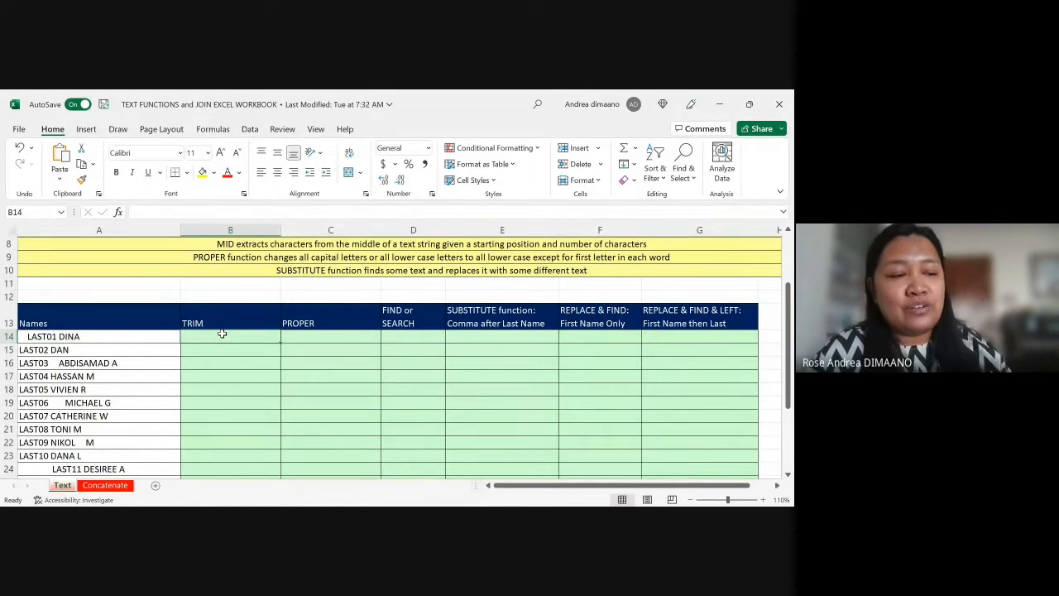
click(111, 332)
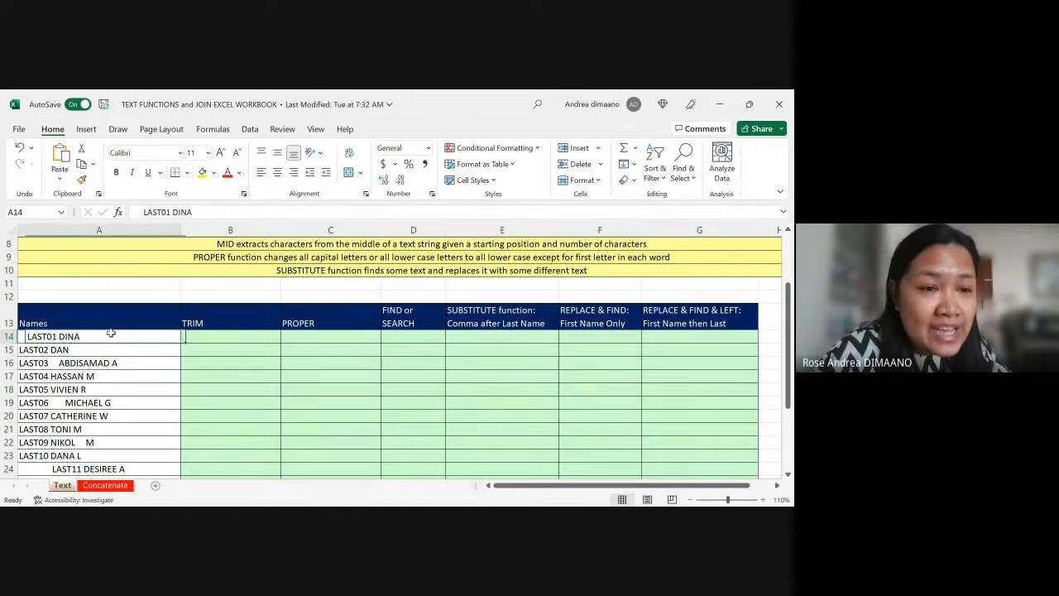
click(102, 350)
click(111, 385)
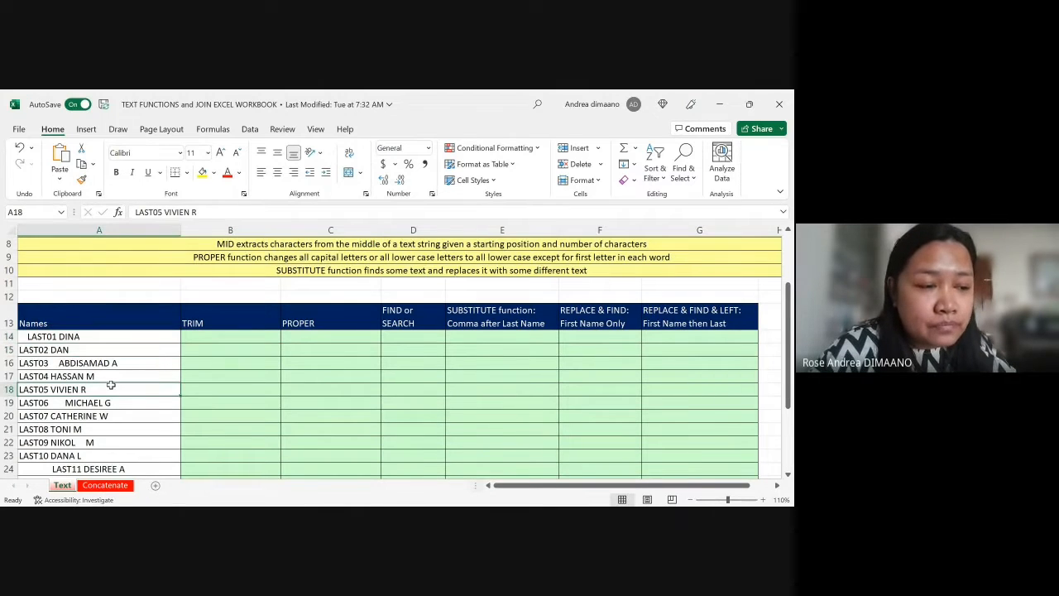
scroll(110, 386, down, 1)
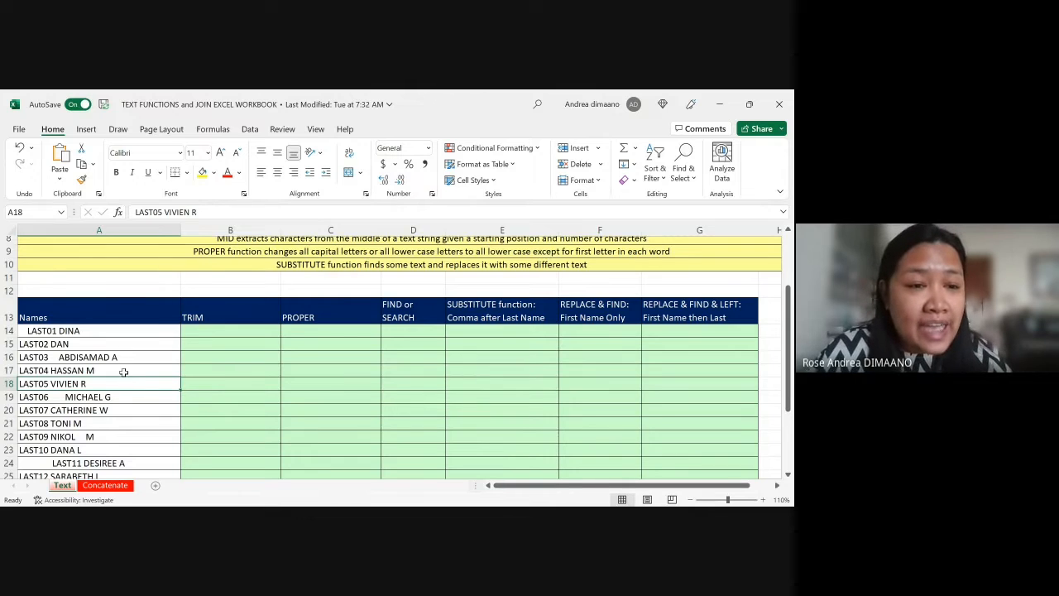
click(92, 398)
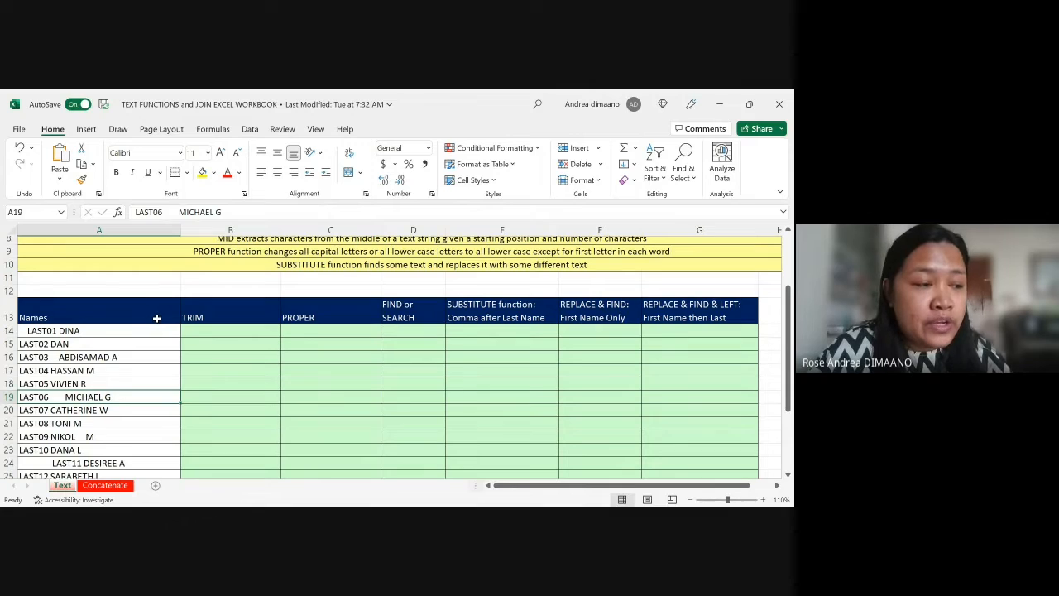
Step: Inspect the spaces before and within the name text in A14, and check the leading spaces in A24
click(212, 334)
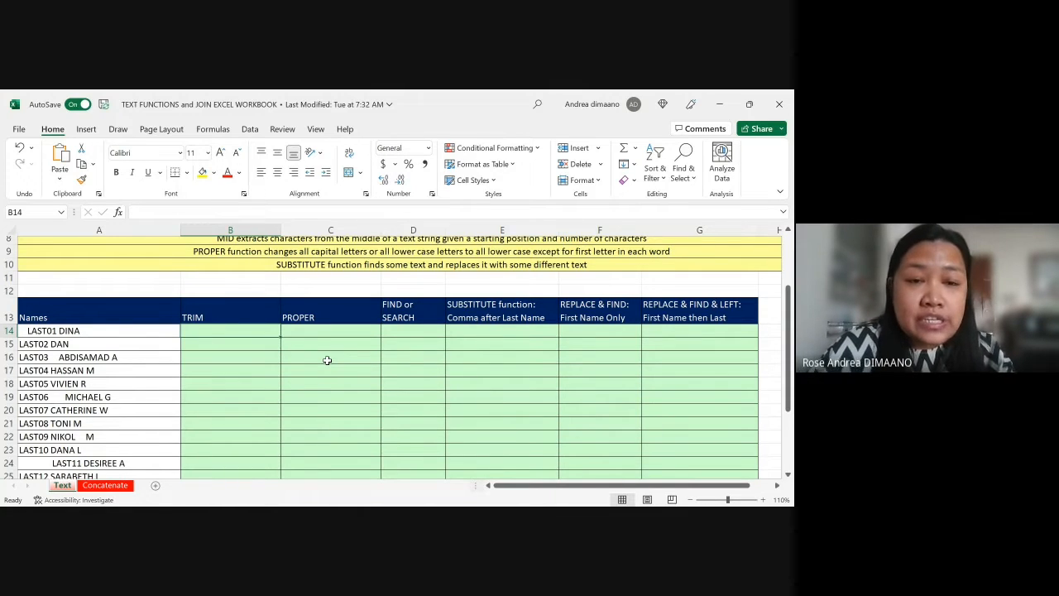
key(Left)
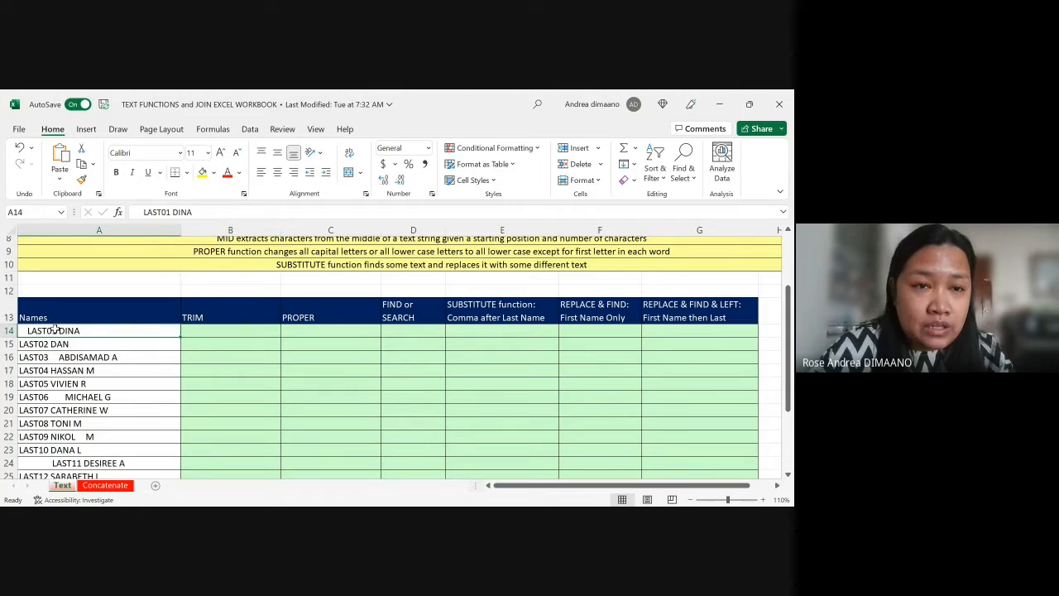
drag(170, 212, 177, 212)
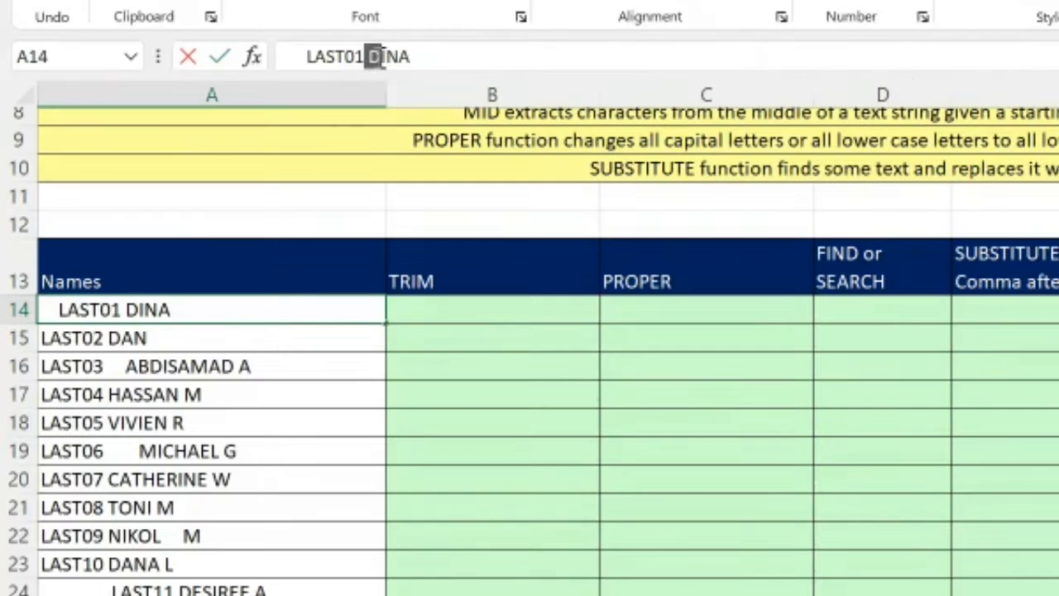
drag(307, 56, 276, 52)
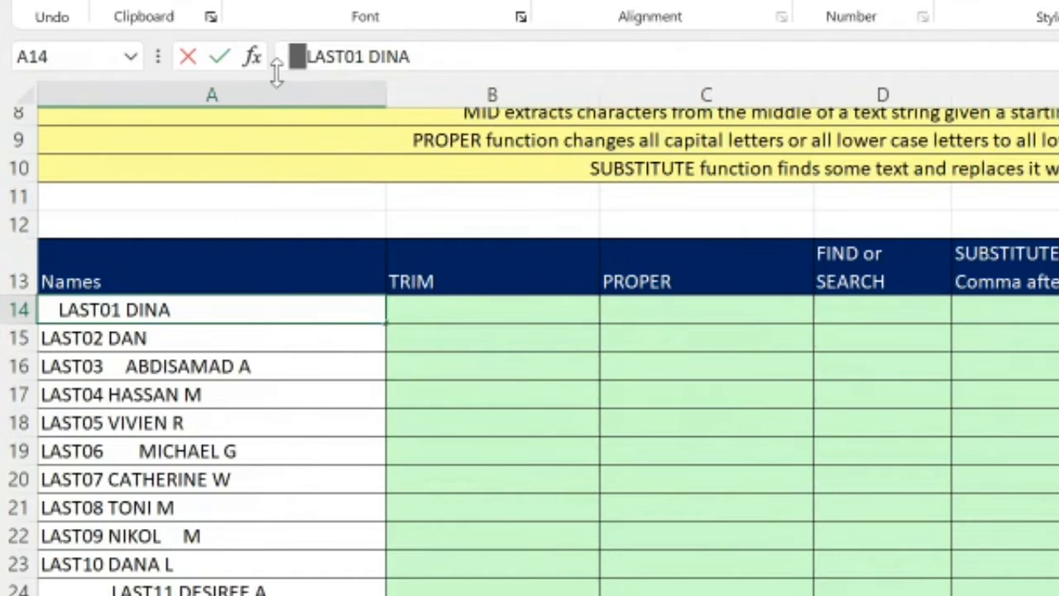
click(270, 583)
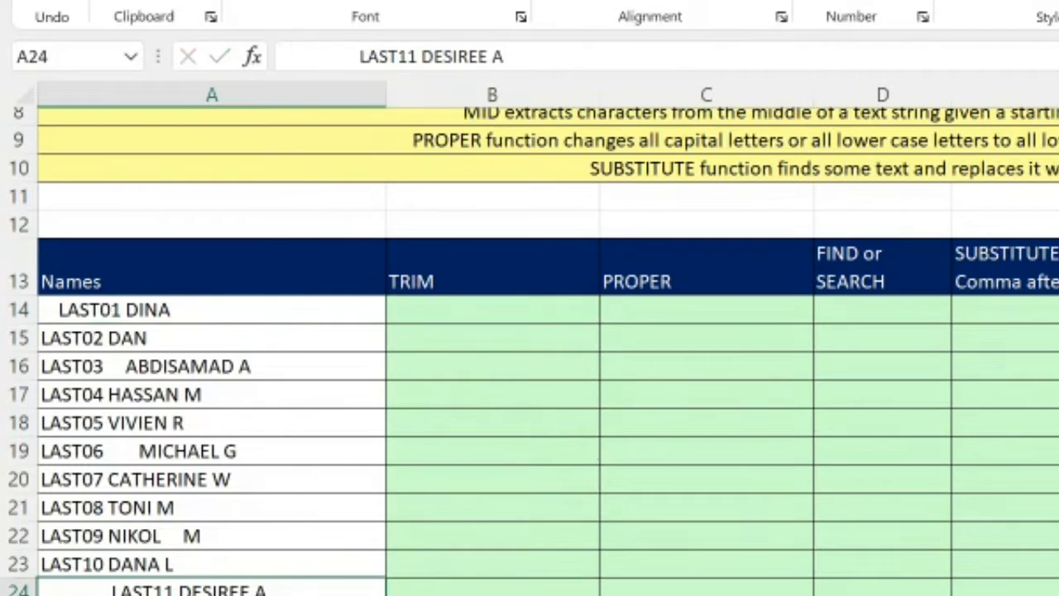
click(1030, 422)
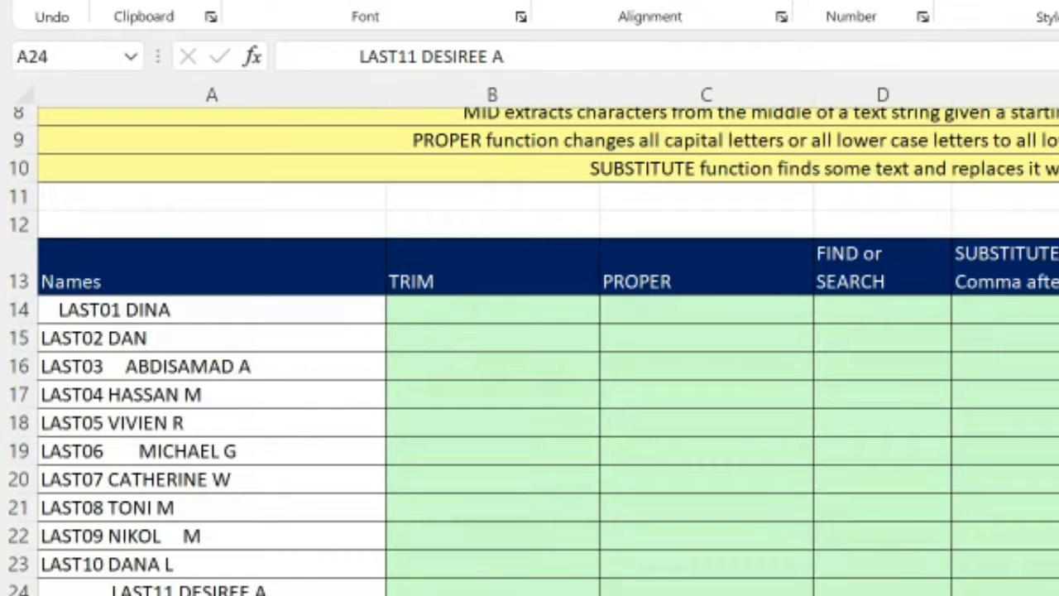
Step: Enter the formula =TRIM(A14) in cell B14 to remove the extra spaces from the first name
click(455, 312)
text(=)
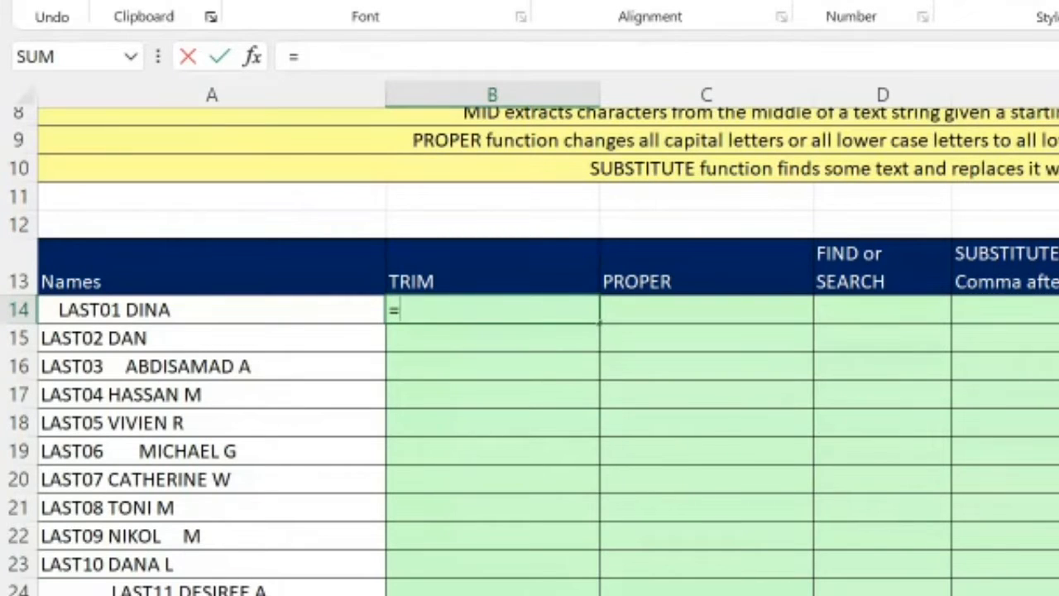
key(Escape)
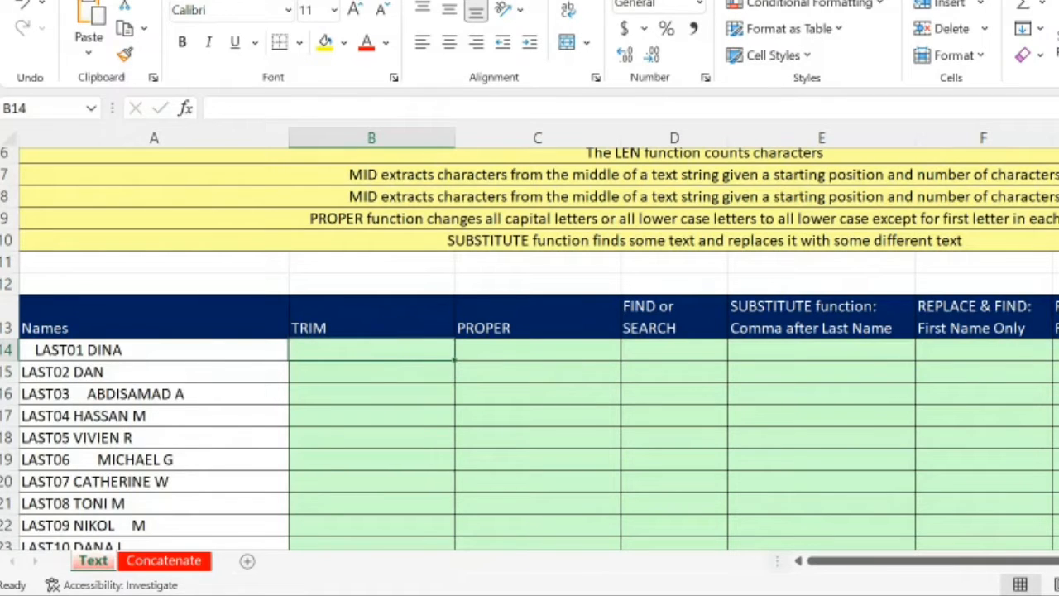
scroll(530, 339, up, 9)
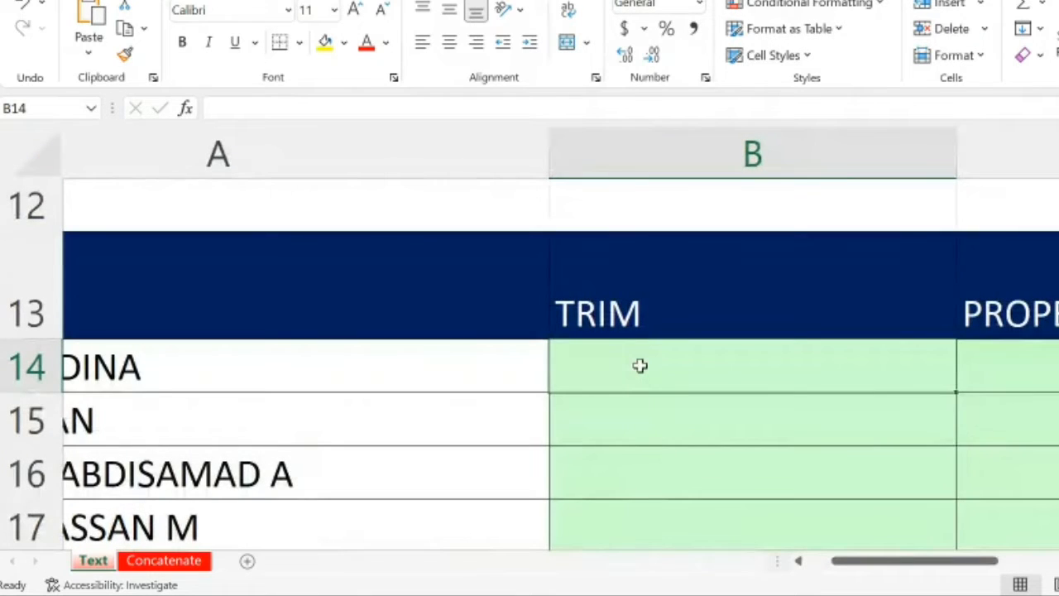
text(=TRIM)
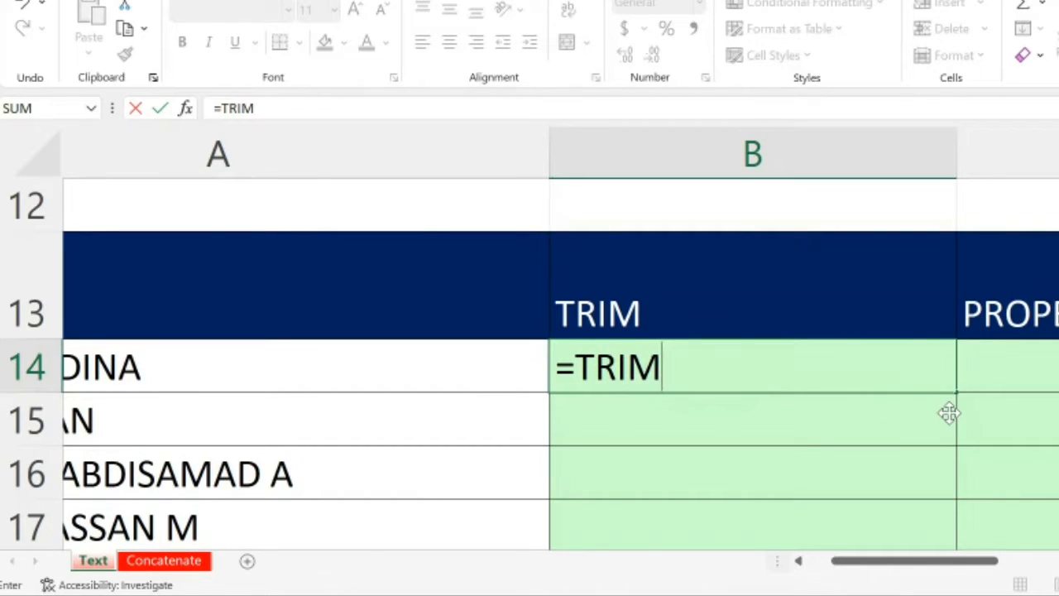
text(()
click(207, 365)
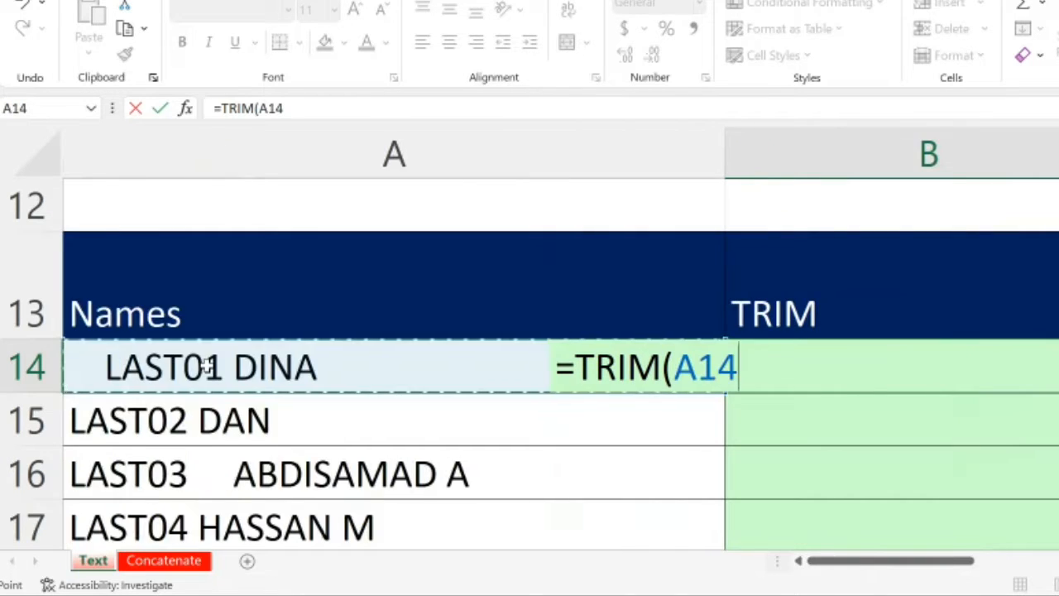
text())
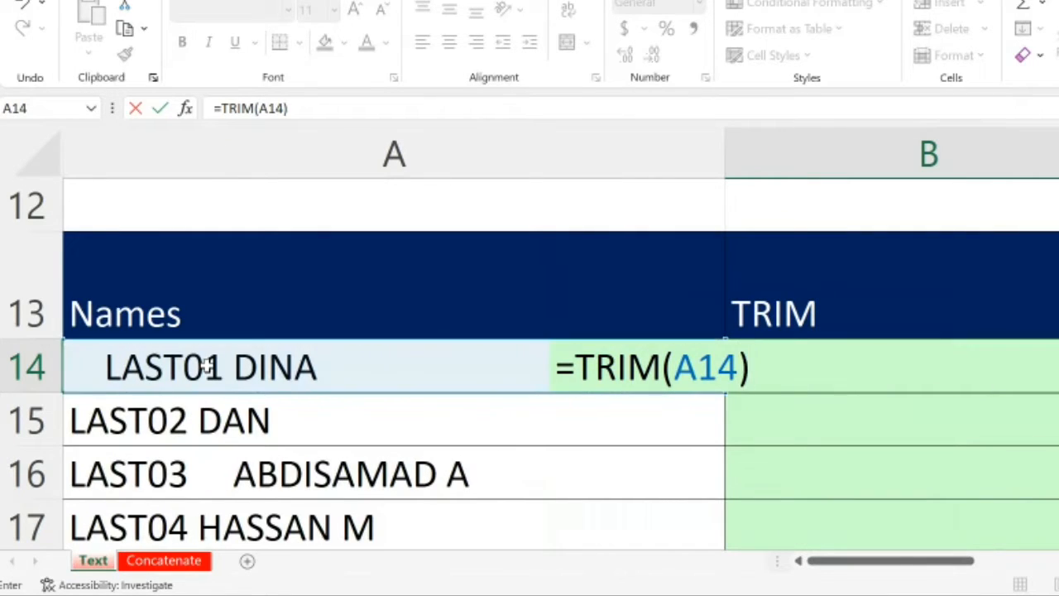
key(Return)
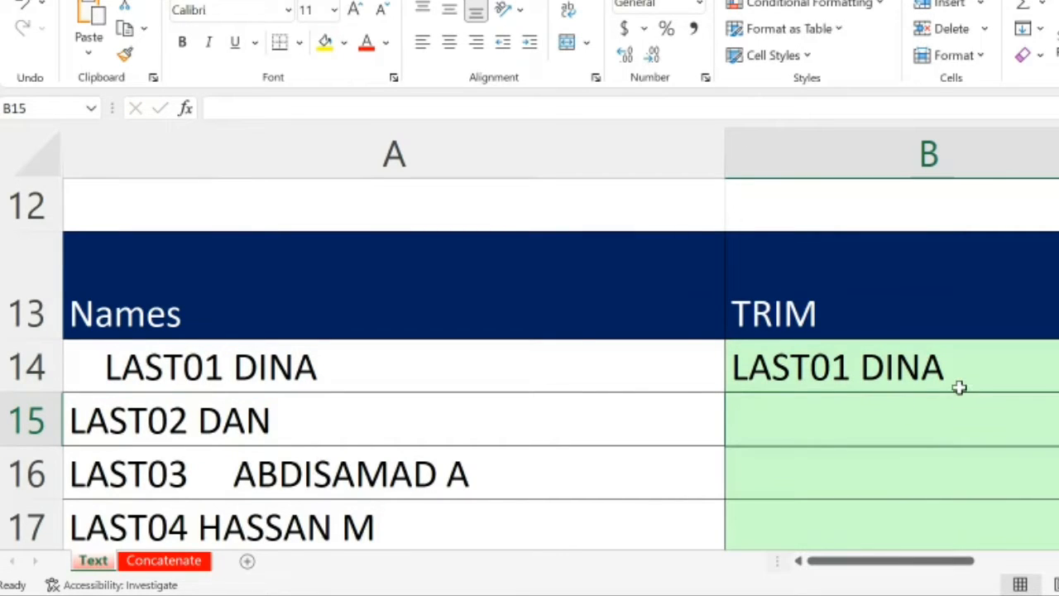
Step: Fill the TRIM formula from B14 down the column for all listed names and review the filled cells
scroll(960, 388, right, 1)
scroll(960, 387, left, 1)
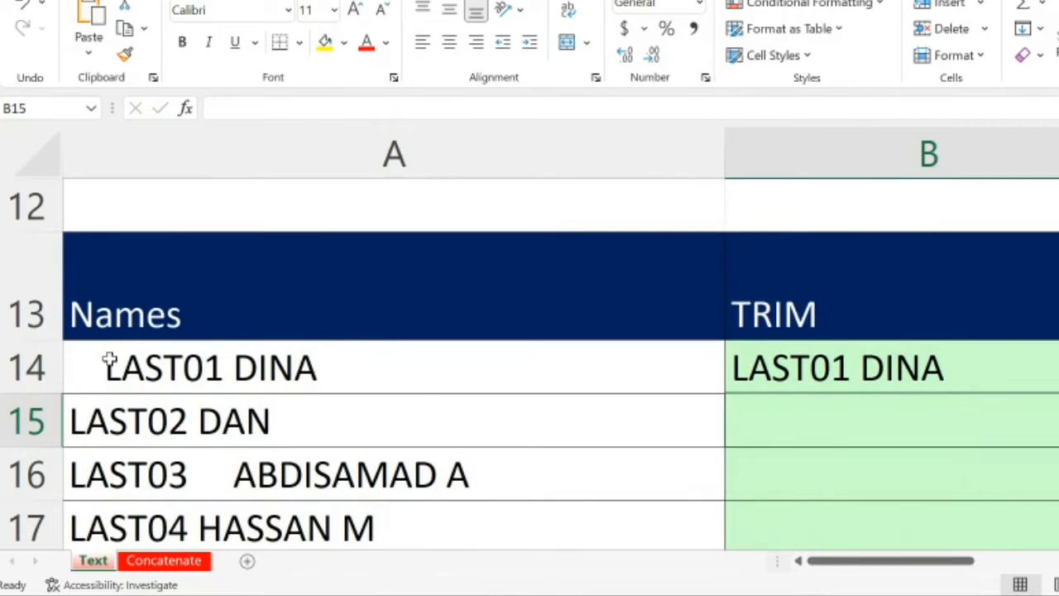
click(1008, 364)
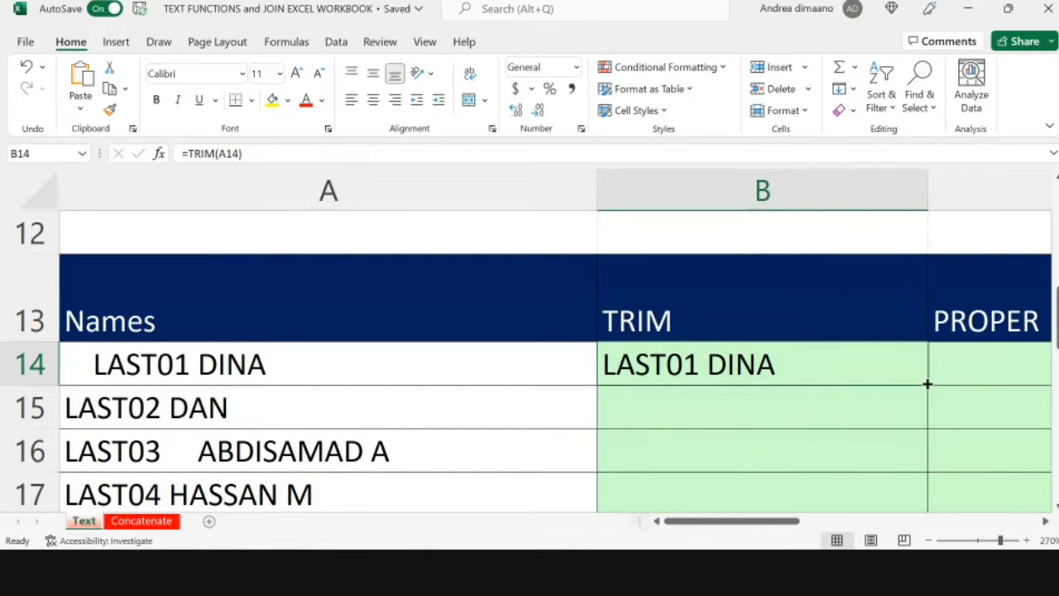
double_click(928, 384)
scroll(927, 385, down, 2)
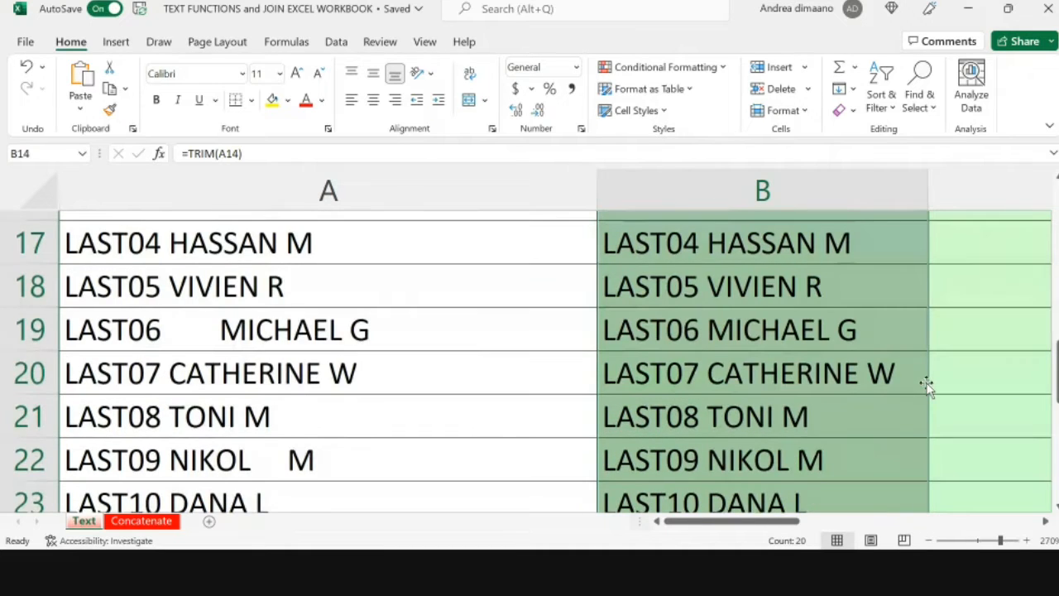
Step: Compare the trimmed names in column B with the original entries in column A through row 33
scroll(927, 386, down, 7)
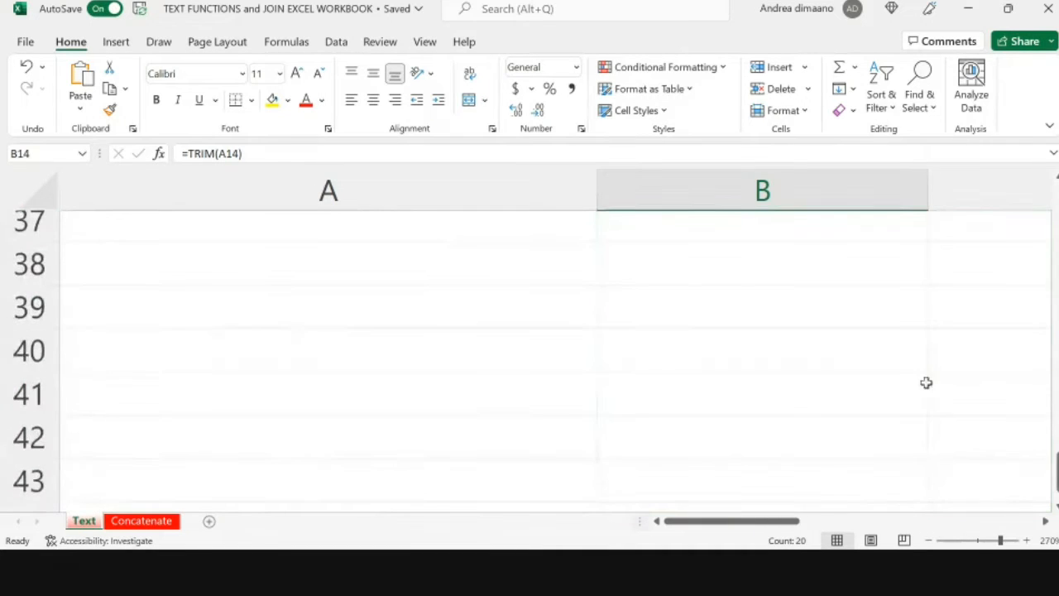
scroll(927, 383, down, 6)
scroll(927, 383, up, 8)
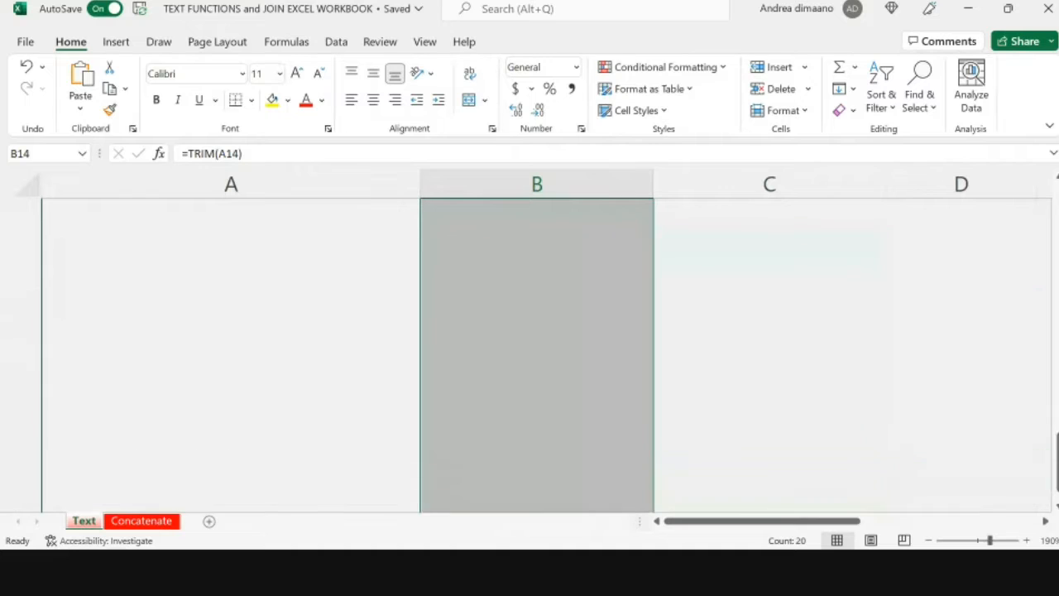
scroll(917, 386, up, 3)
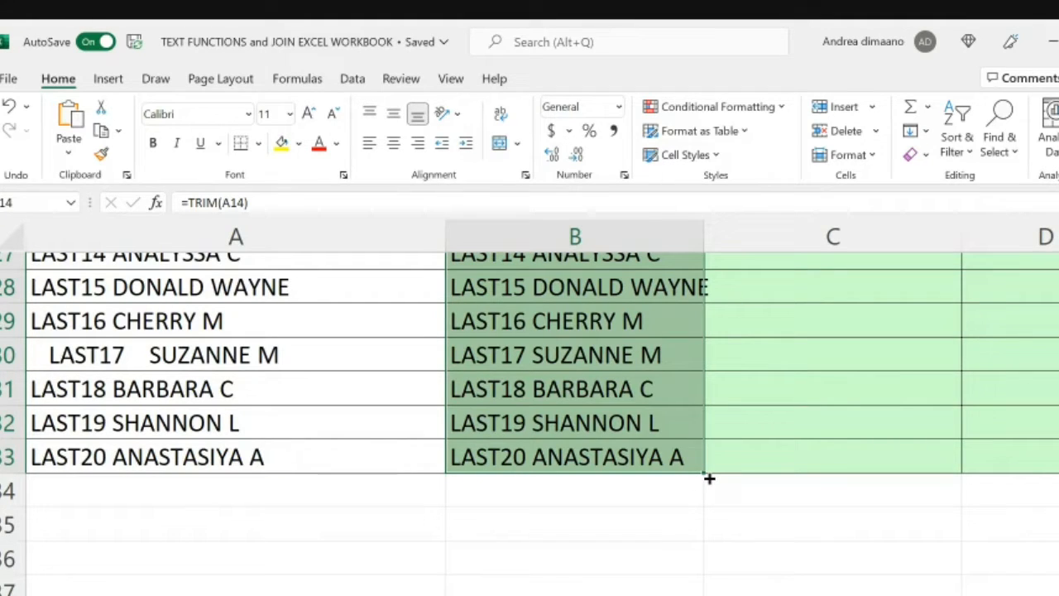
scroll(586, 422, up, 1)
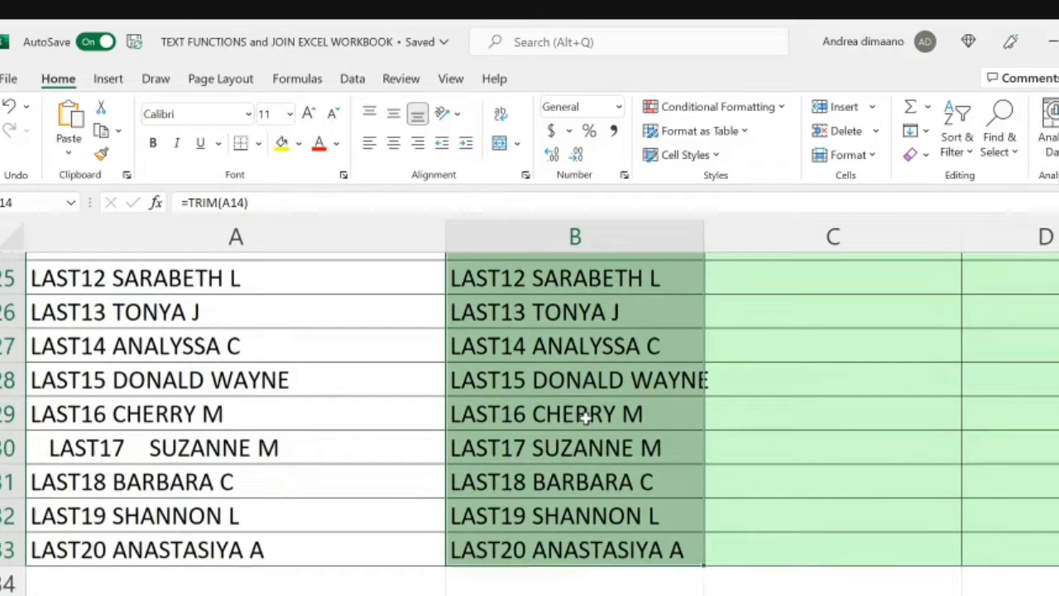
scroll(586, 418, up, 7)
scroll(586, 418, down, 5)
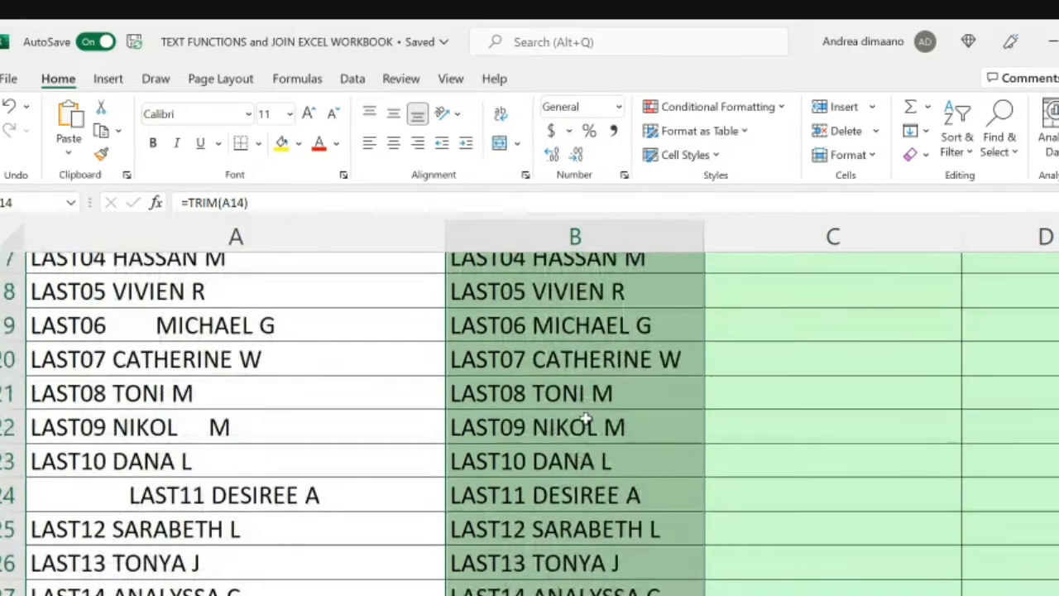
scroll(586, 418, down, 4)
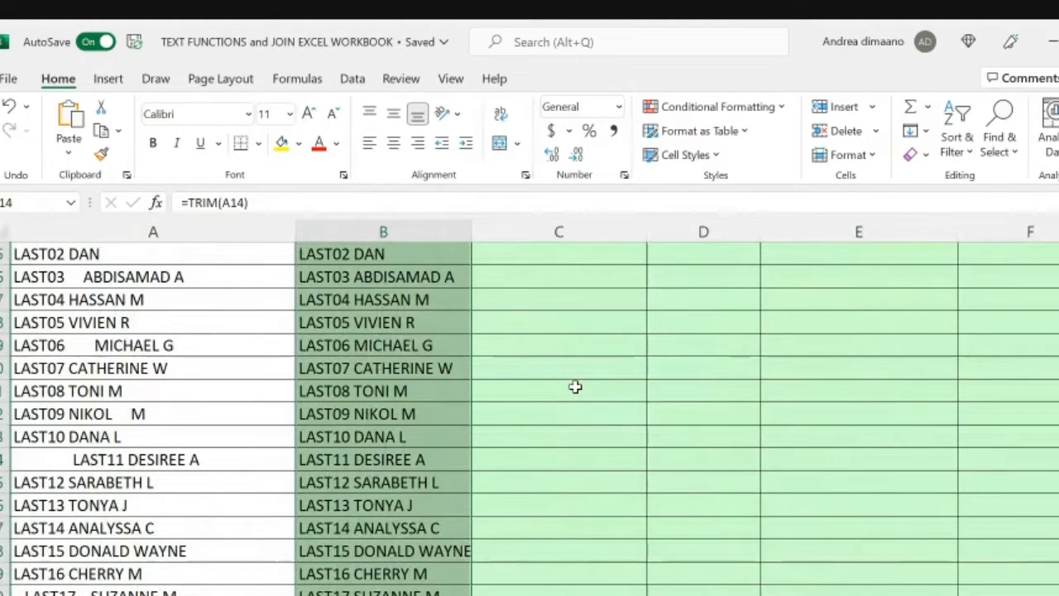
Step: Inspect the TRIM formulas behind the cleaned names in B16 and B14
click(345, 277)
scroll(346, 278, up, 2)
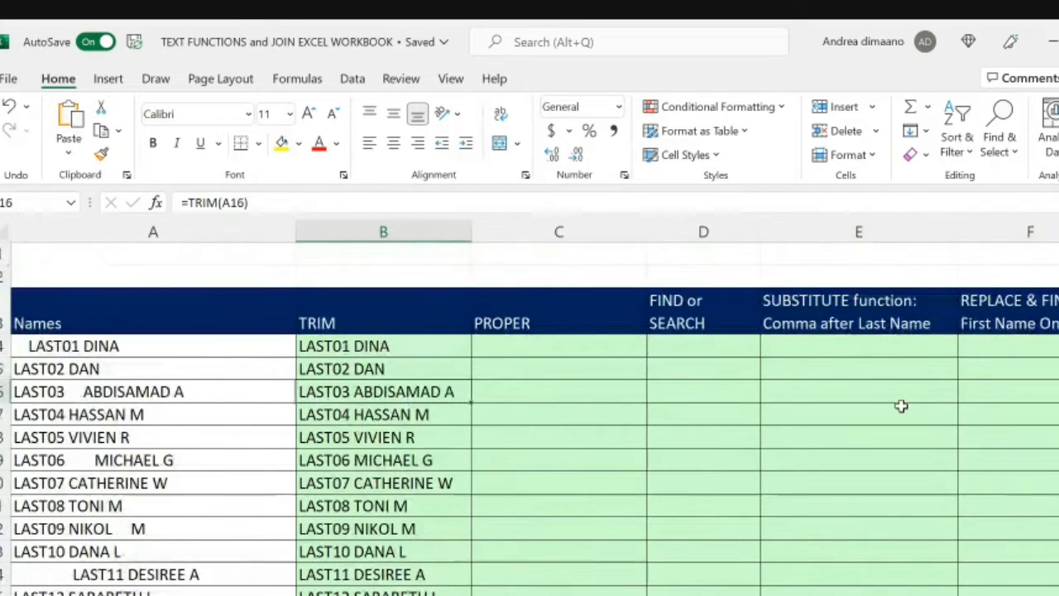
scroll(901, 406, right, 3)
scroll(901, 405, left, 3)
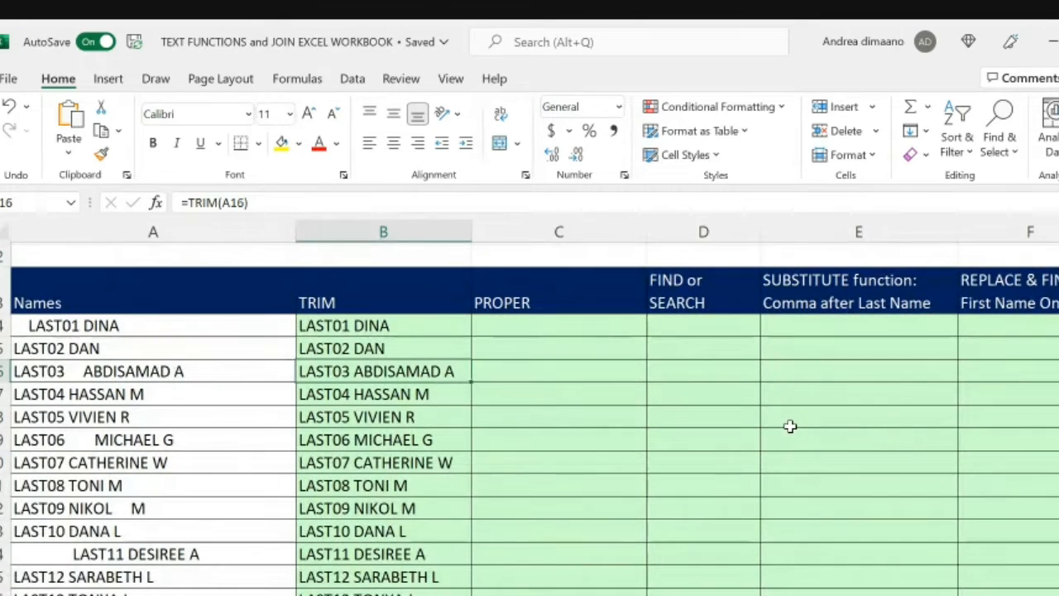
click(213, 203)
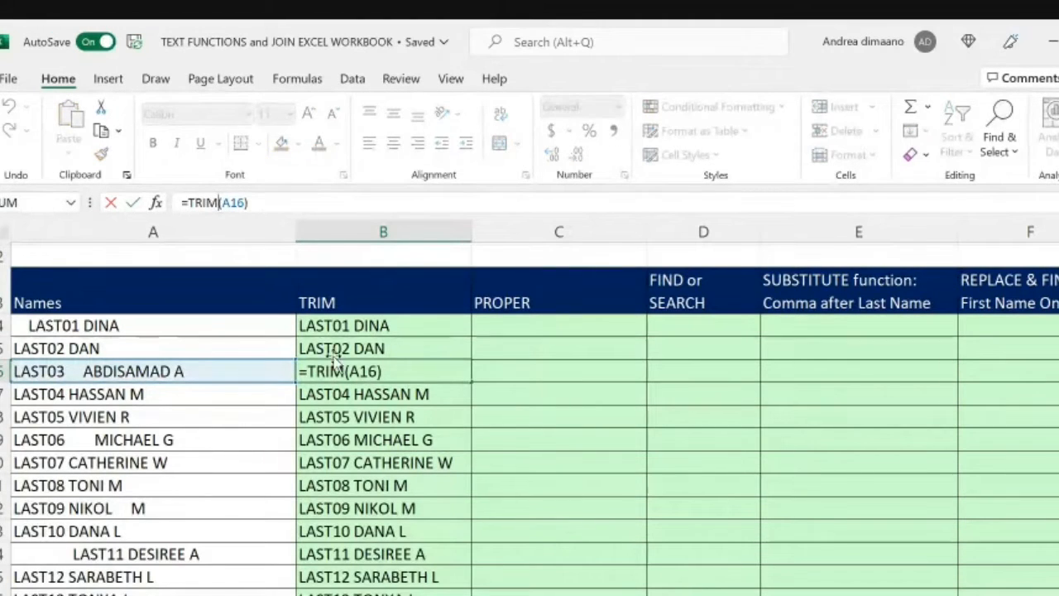
click(327, 325)
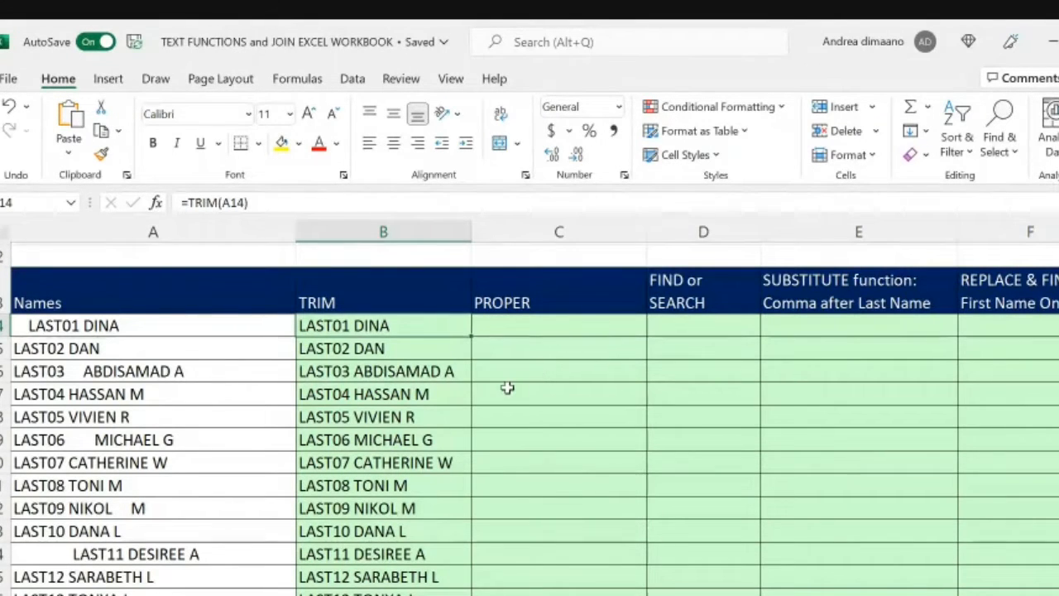
Step: Copy the TRIM formulas in B14:B33, paste them over the same cells as values and check B14
scroll(508, 389, down, 3)
shift+click(450, 515)
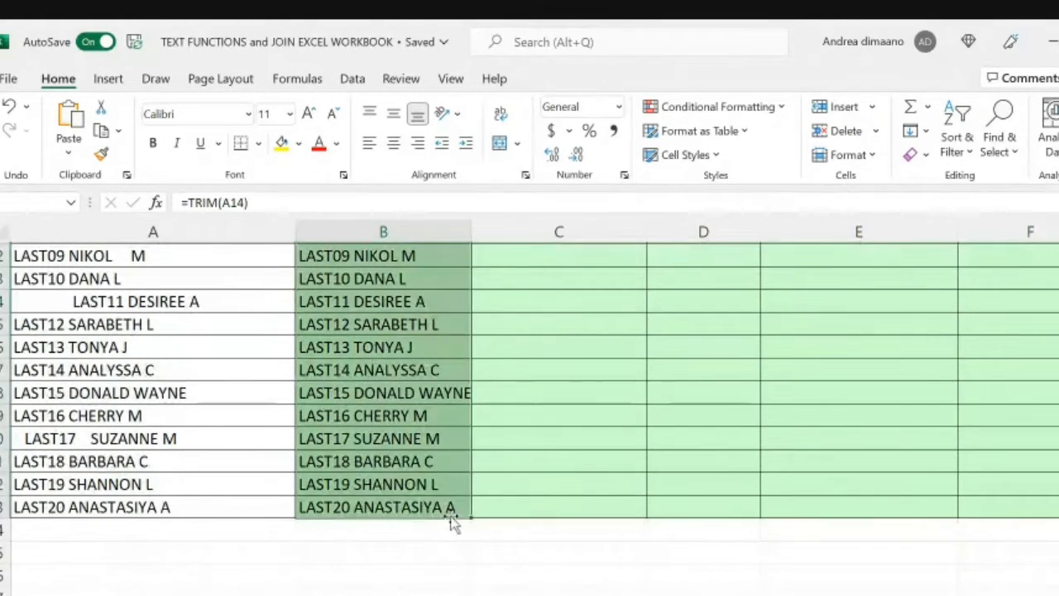
scroll(450, 516, up, 3)
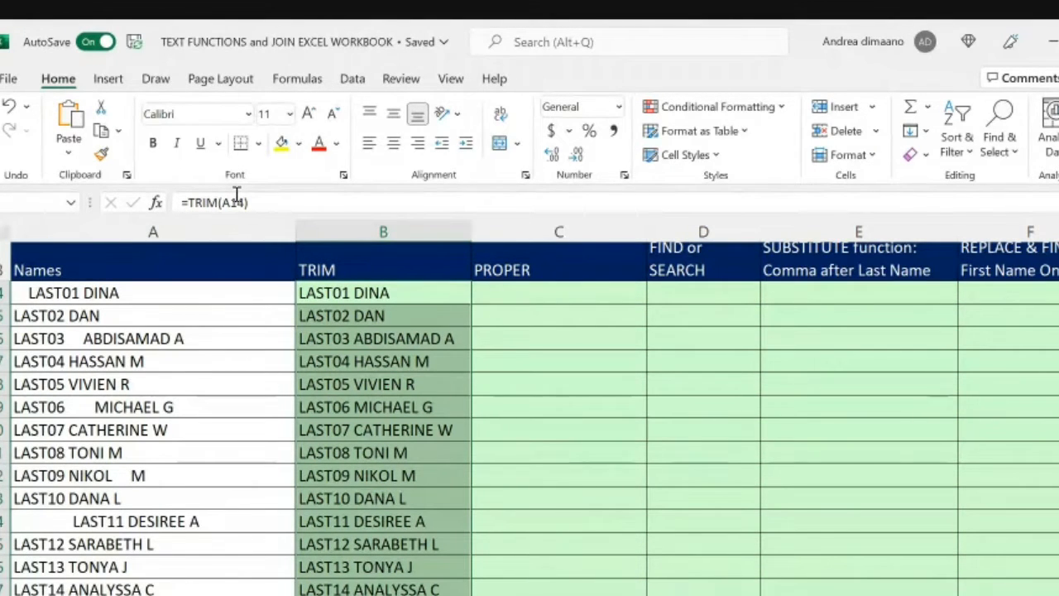
key(ctrl+c)
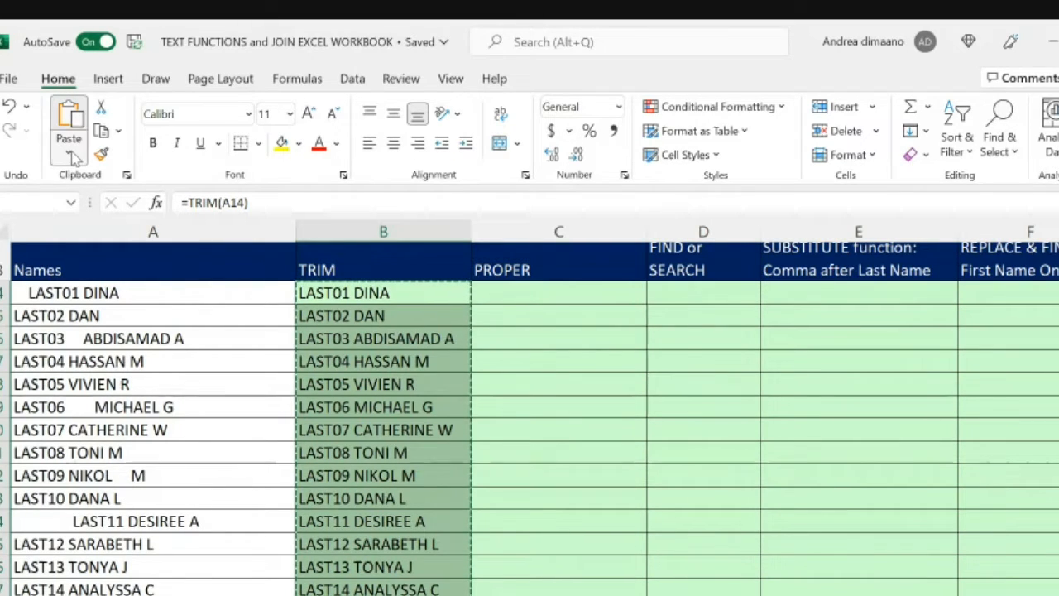
click(115, 296)
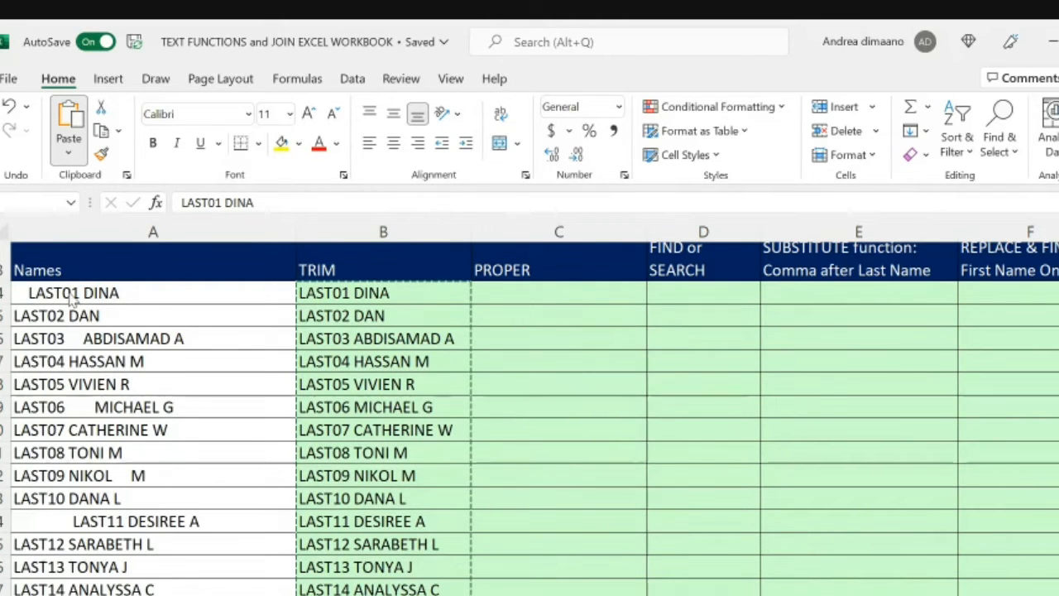
click(68, 292)
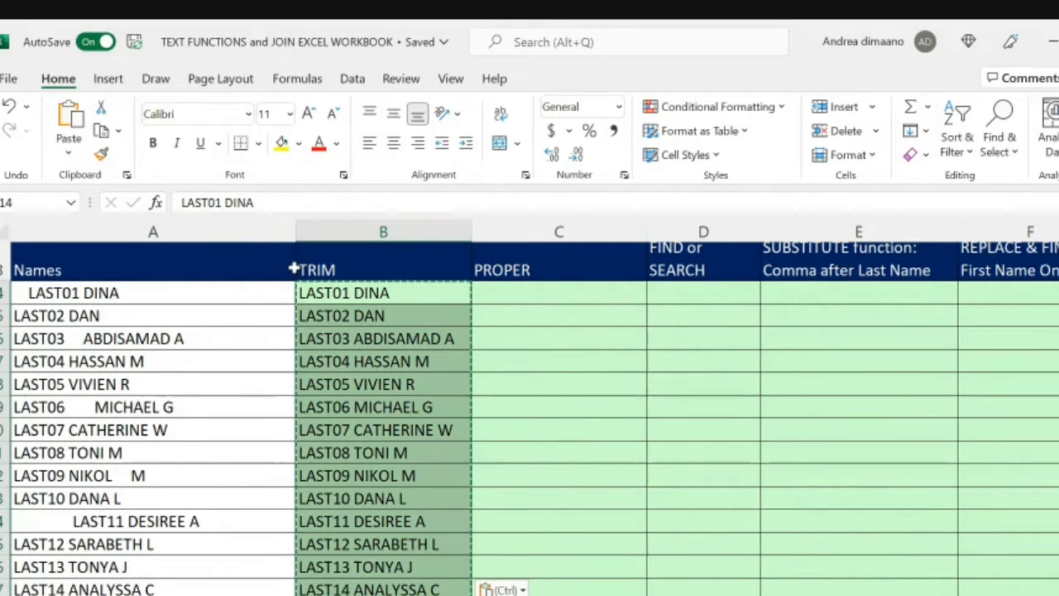
click(371, 291)
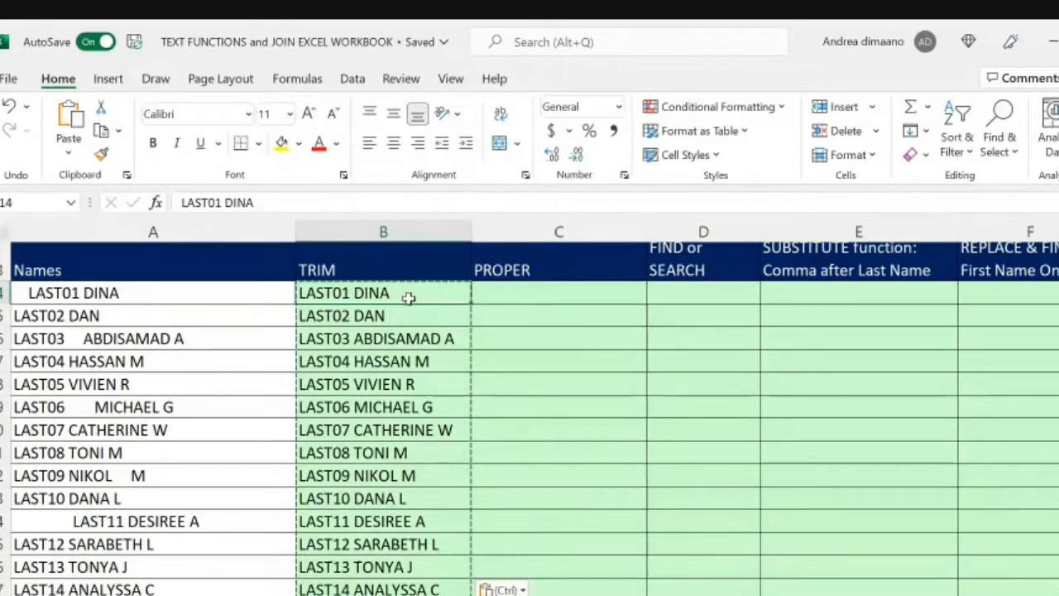
Step: Use Paste Special with the Values option to paste the copied TRIM column over itself
scroll(437, 419, down, 1)
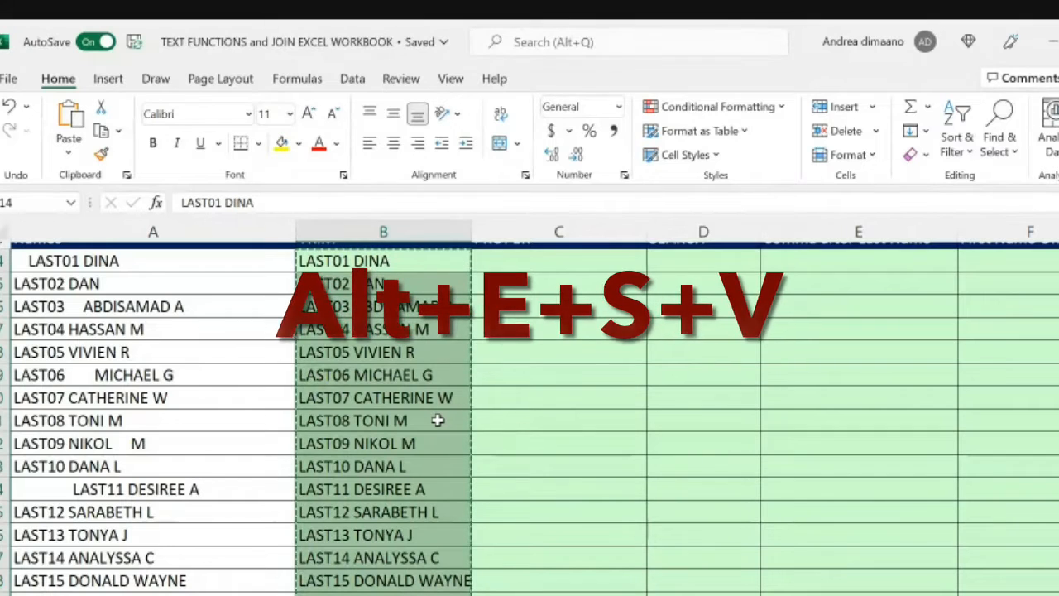
key(alt+e)
key(s)
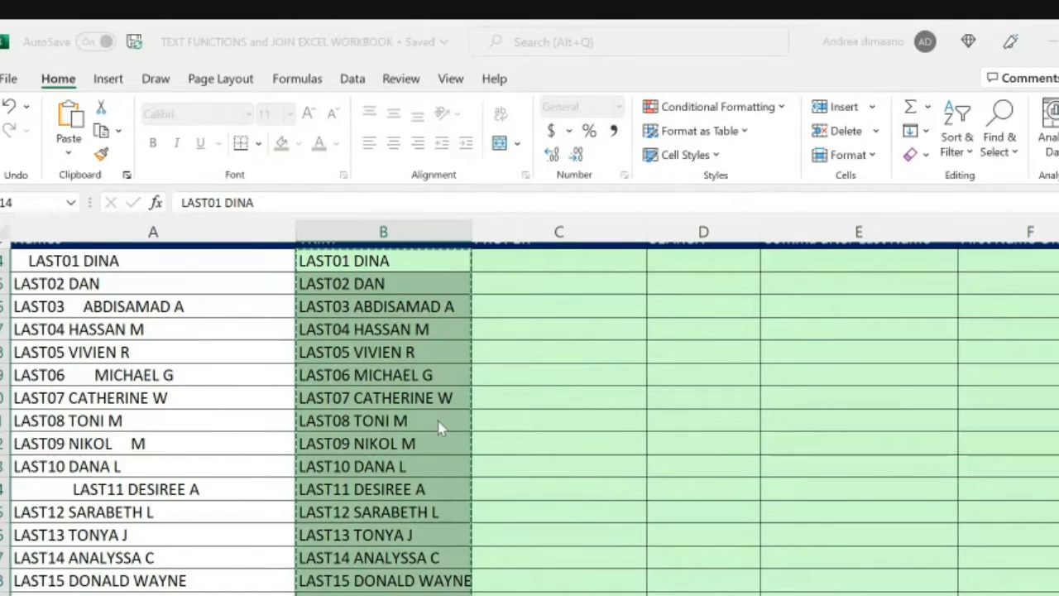
key(v)
key(Return)
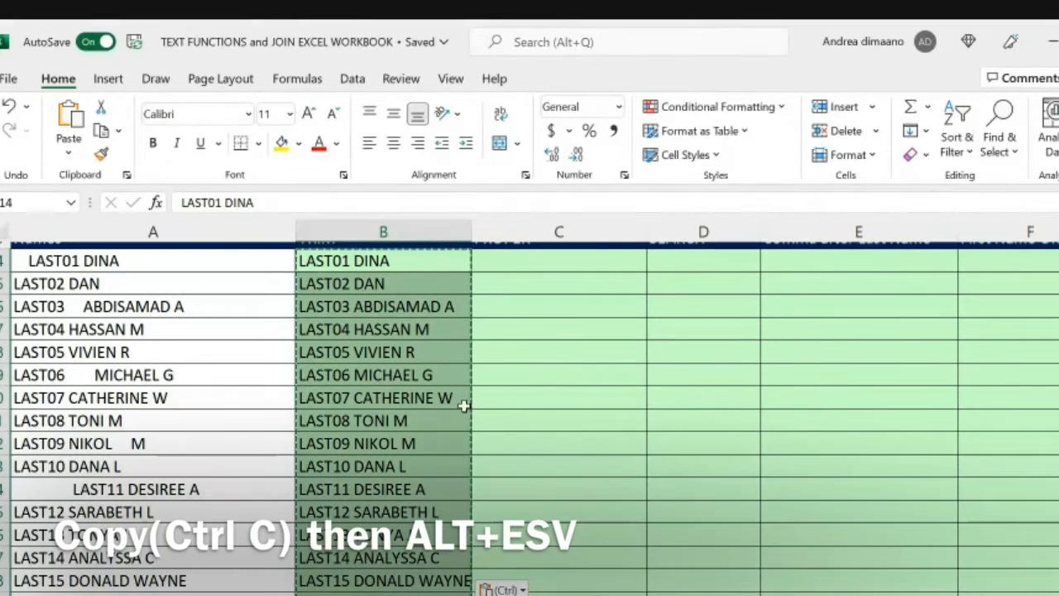
Step: Undo the values paste in the TRIM column and inspect the formula in B14
key(ctrl+z)
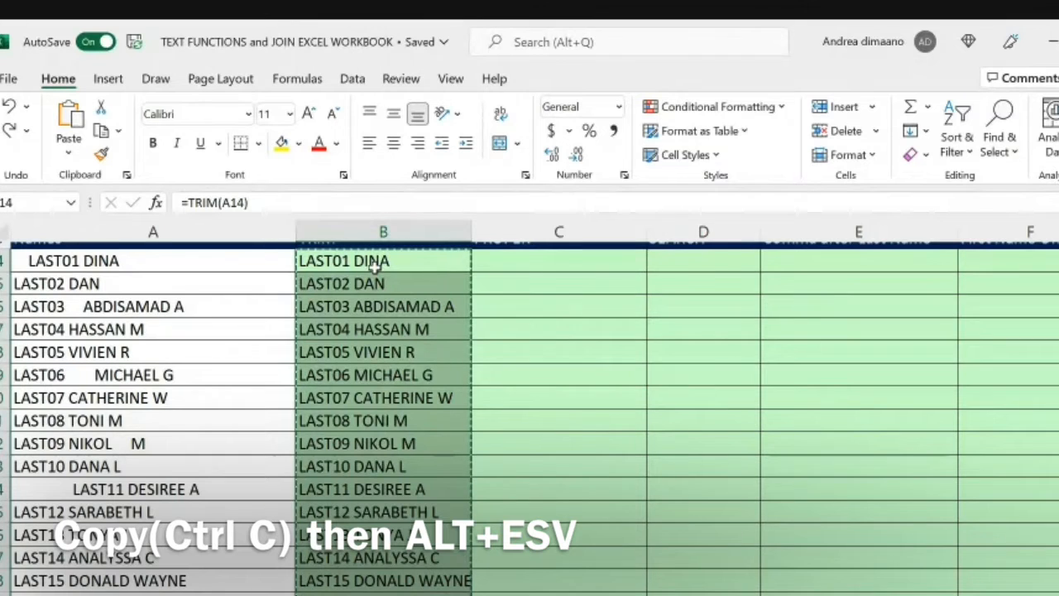
scroll(375, 262, up, 1)
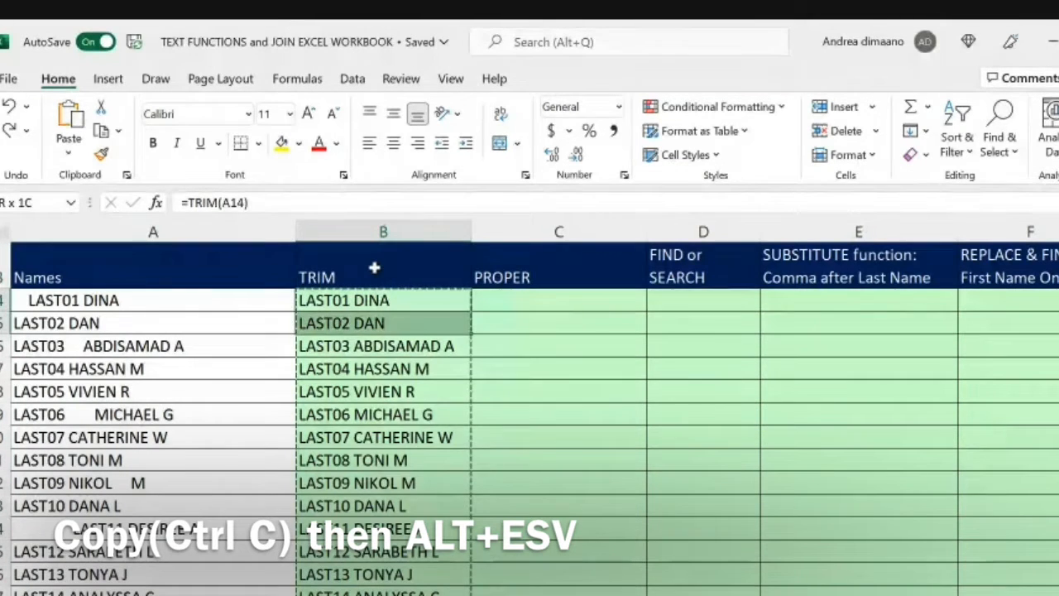
scroll(375, 268, down, 3)
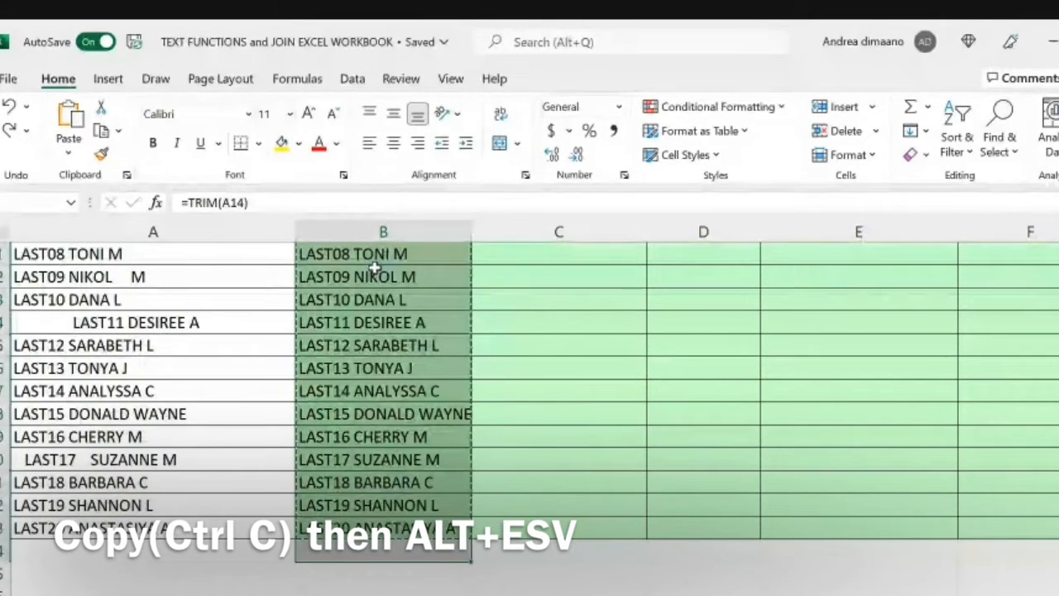
drag(261, 202, 180, 202)
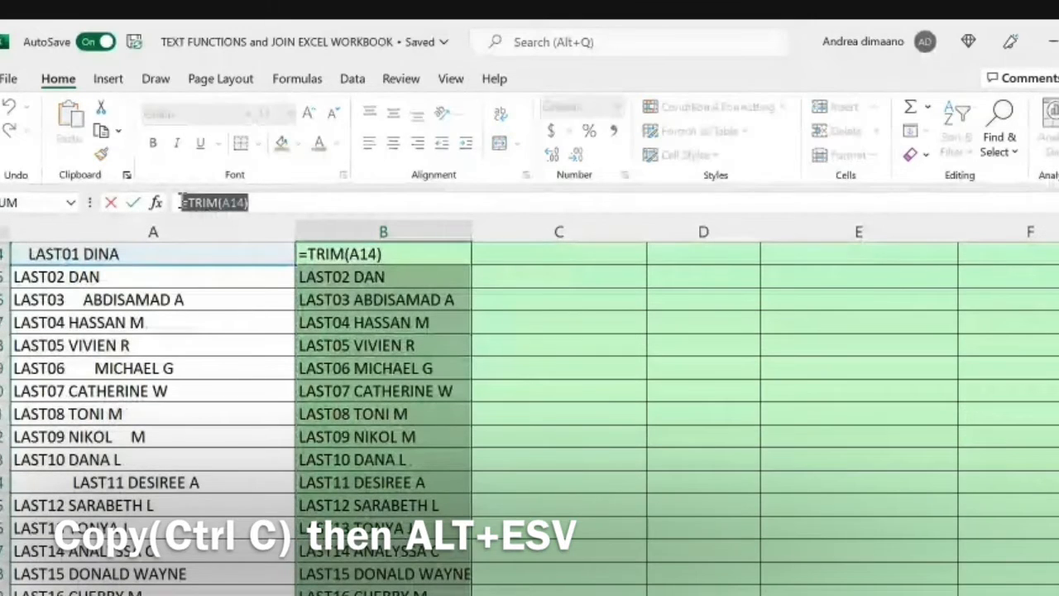
key(Escape)
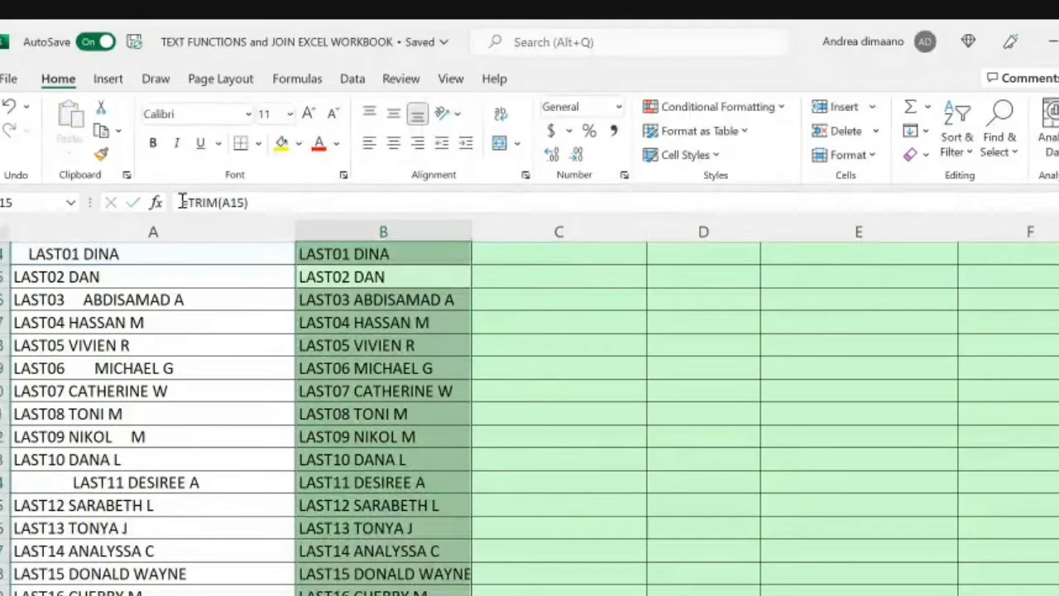
Step: Copy B14:B33 again, paste only the values over the same range and check the contents of B15 and B14
key(shift+Down)
key(shift+Down)
key(shift+Down)
key(shift+Down)
key(shift+Down)
key(shift+Down)
key(shift+Down)
key(shift+Down)
key(shift+Down)
key(shift+Down)
key(shift+Down)
key(shift+Down)
key(shift+Down)
key(shift+Down)
key(shift+Down)
key(shift+Down)
key(shift+Down)
key(shift+Down)
key(shift+Down)
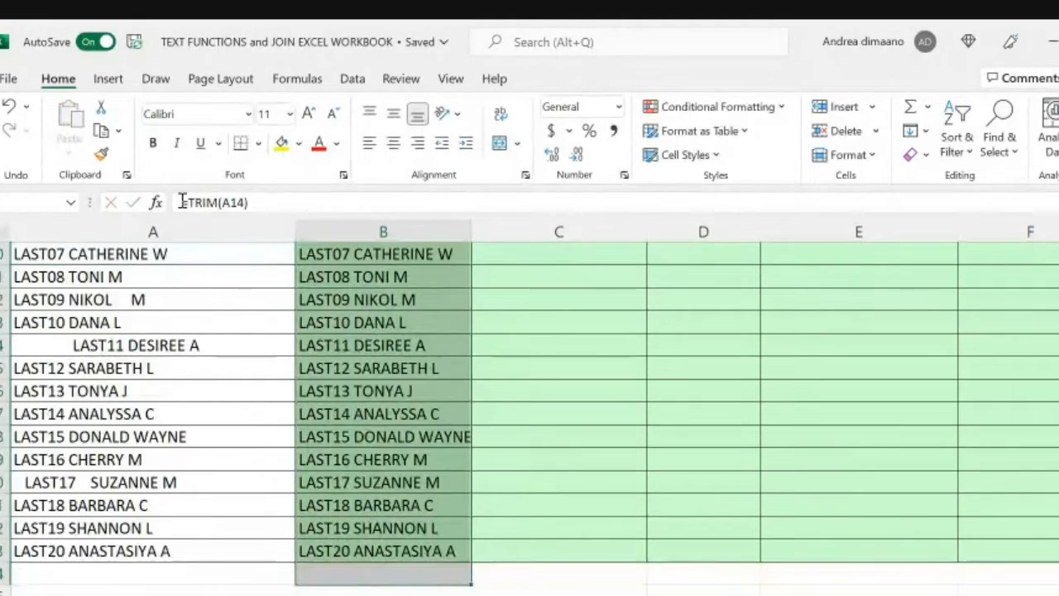
key(ctrl+c)
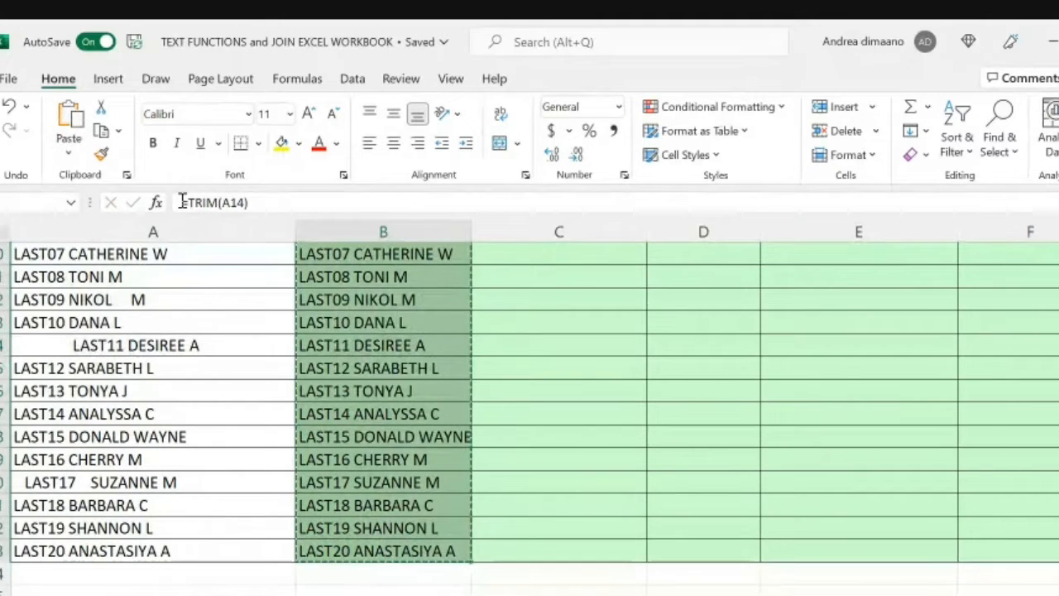
scroll(530, 402, up, 6)
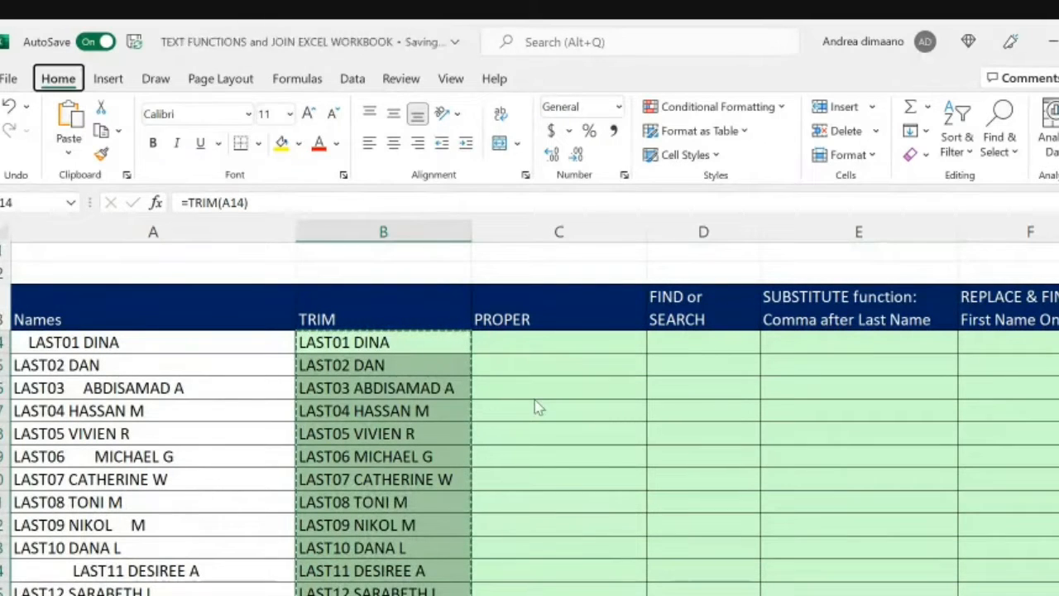
key(ctrl+shift+v)
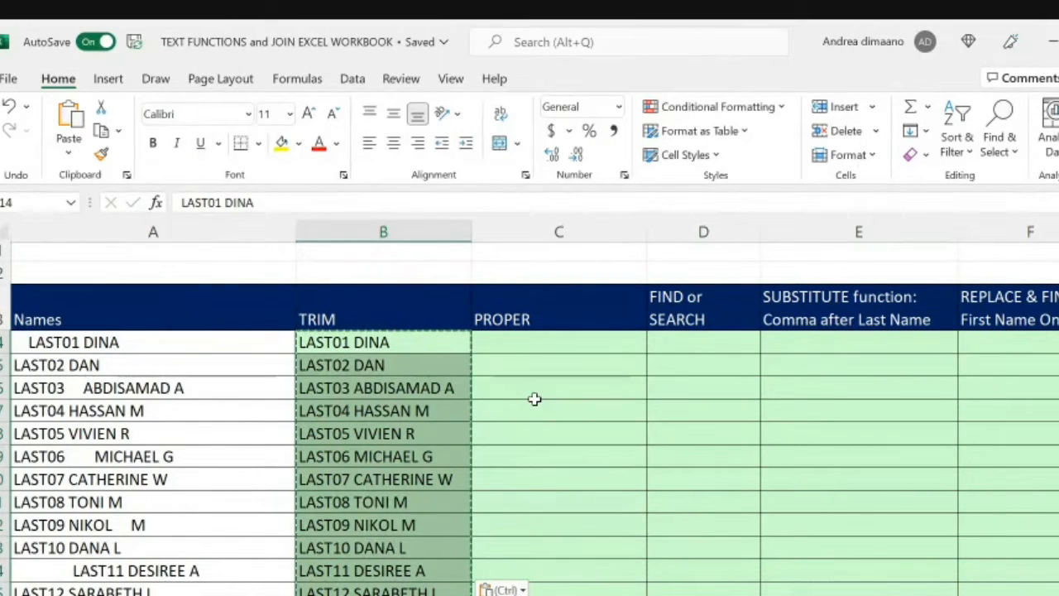
click(443, 356)
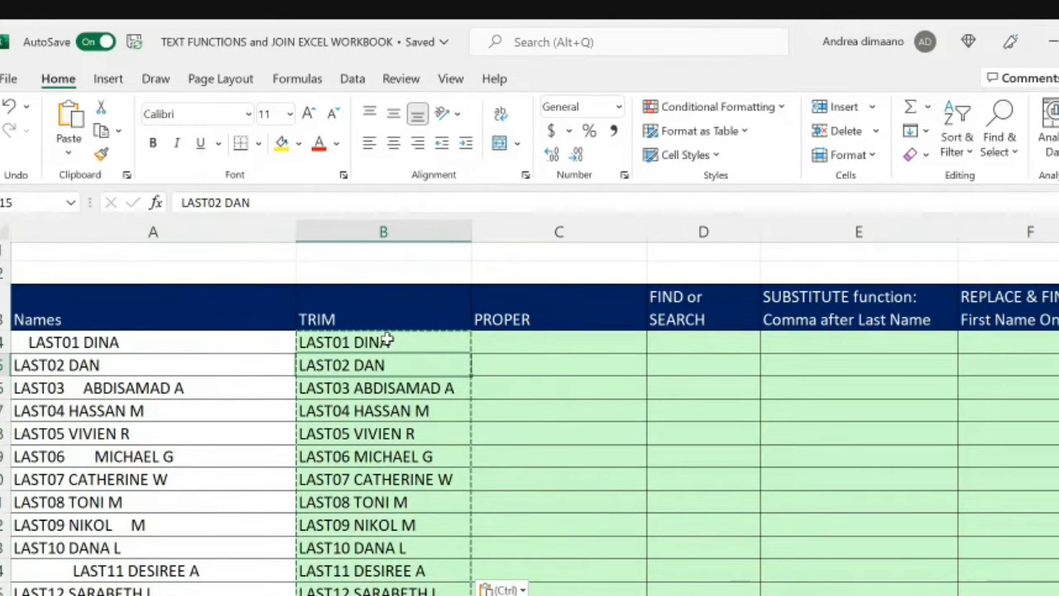
click(386, 341)
Step: Undo the last values paste, replace the formulas in B14:B33 with values by copying the range onto itself, and check B14
key(ctrl+shift+Down)
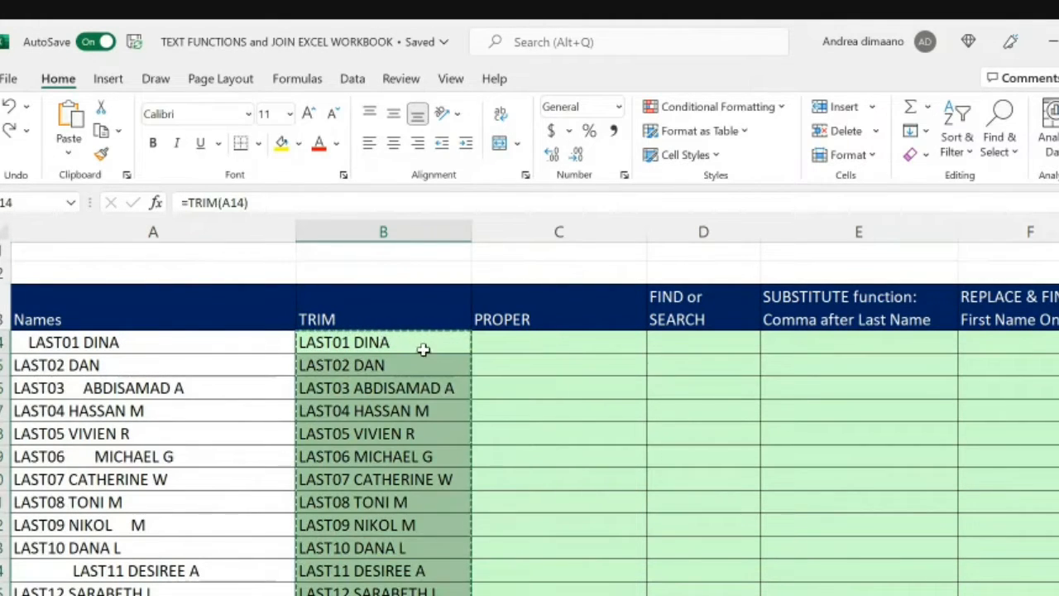
scroll(484, 357, down, 3)
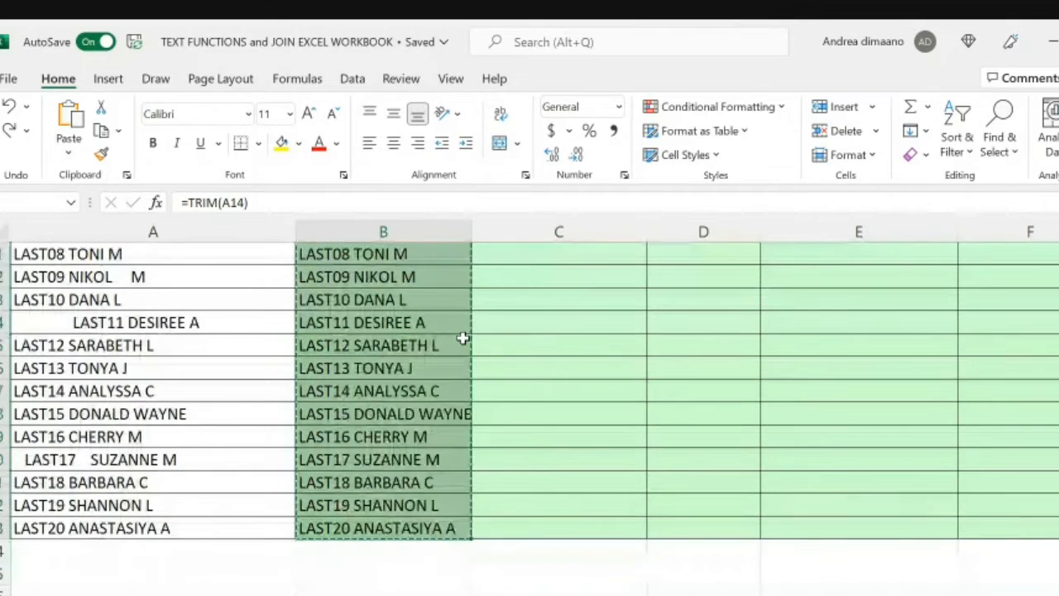
scroll(463, 338, up, 5)
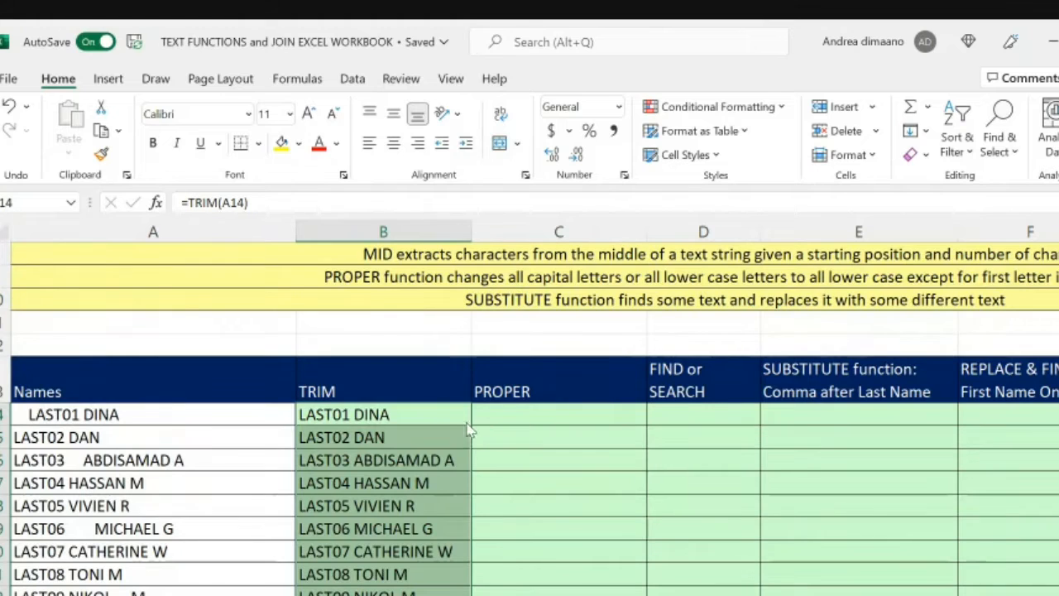
drag(474, 437, 445, 439)
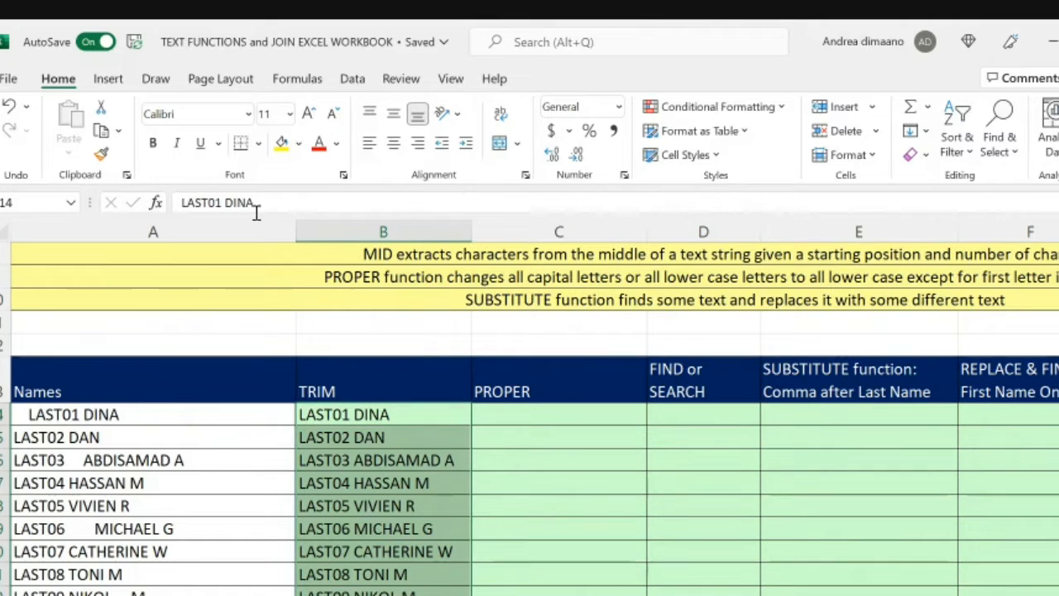
drag(262, 204, 173, 218)
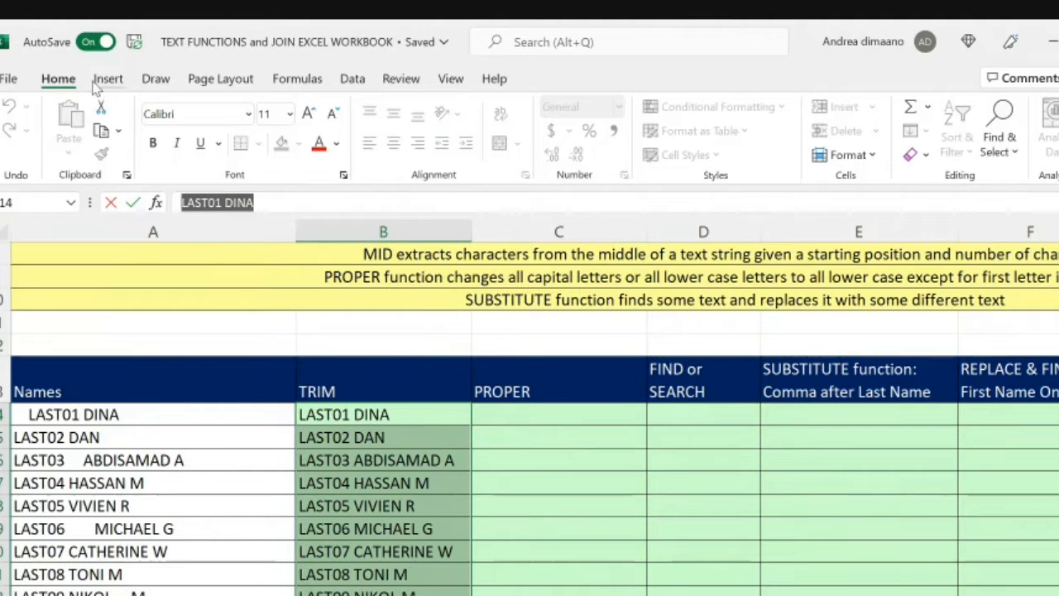
click(483, 481)
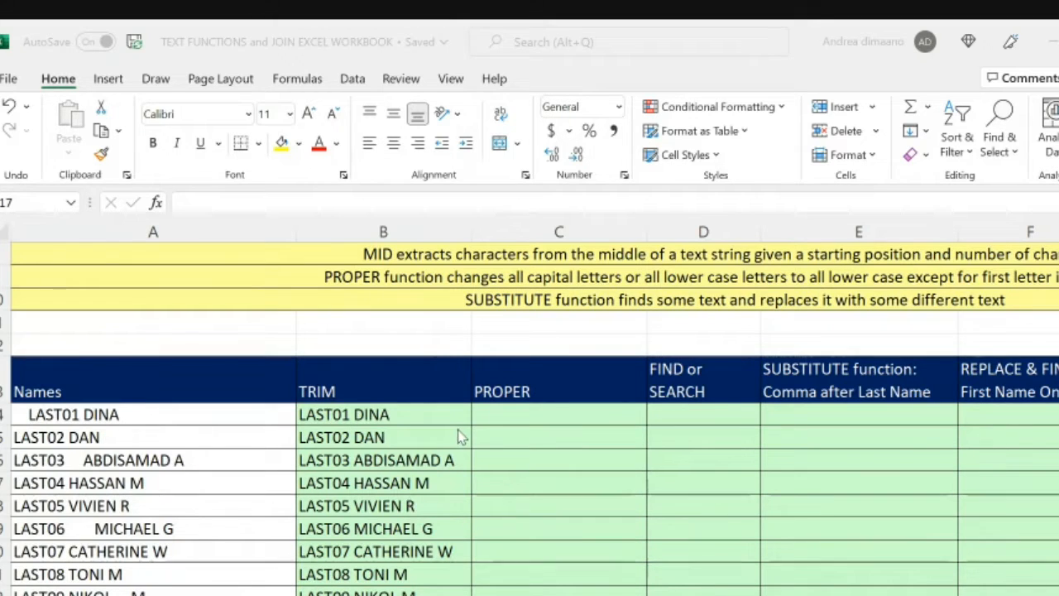
Step: Examine the PROPER column header and the first trimmed name in B14 that the function will use
click(463, 460)
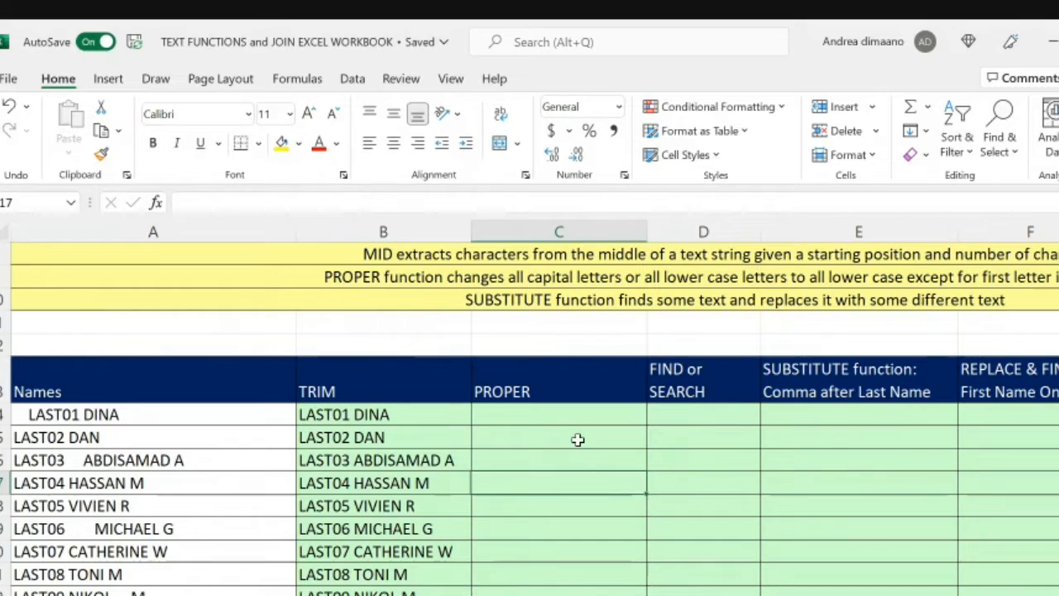
scroll(810, 460, up, 3)
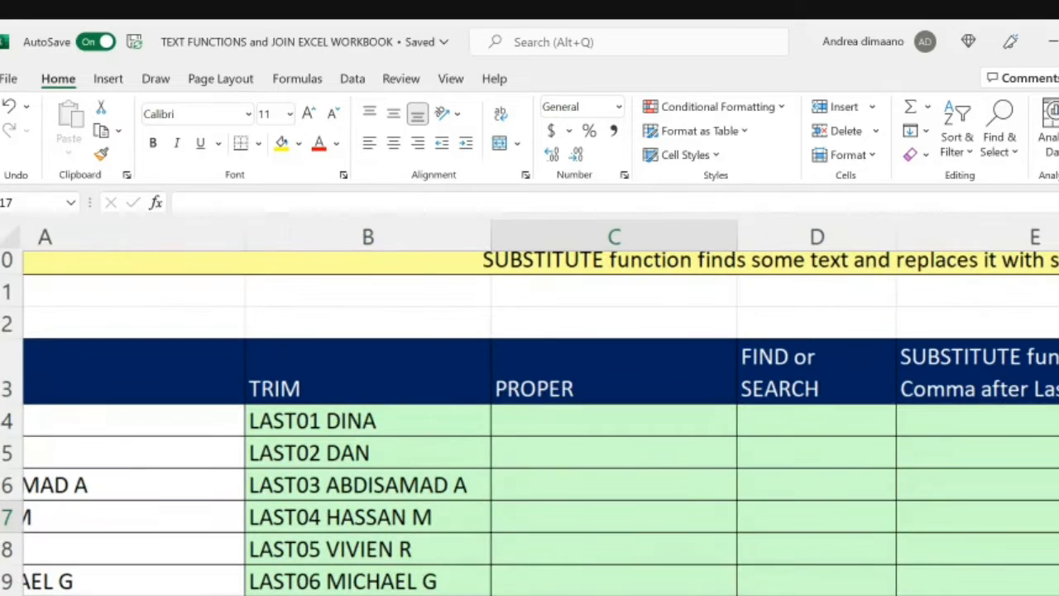
click(600, 381)
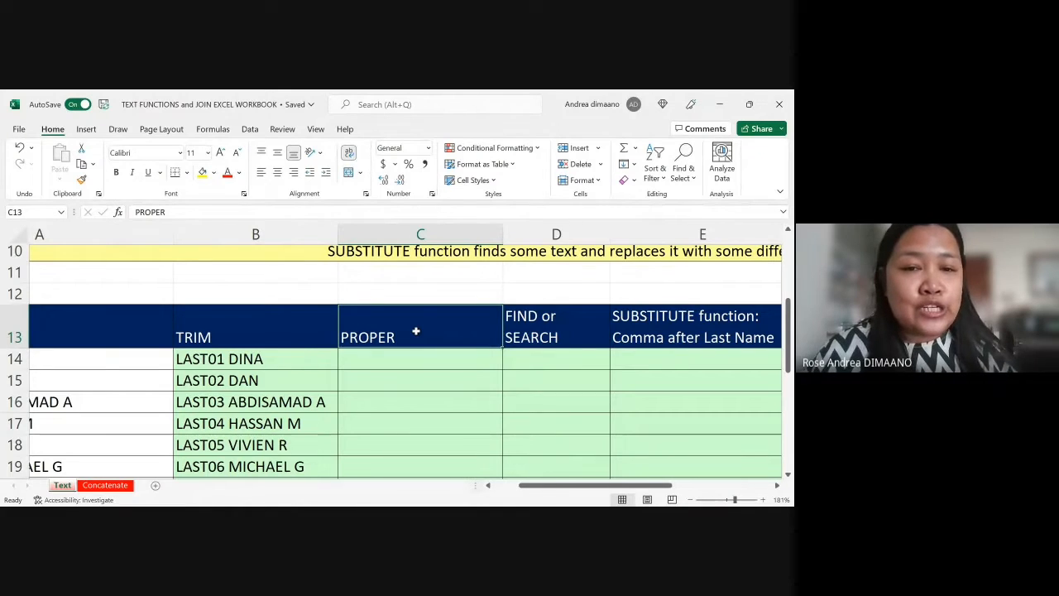
key(Down)
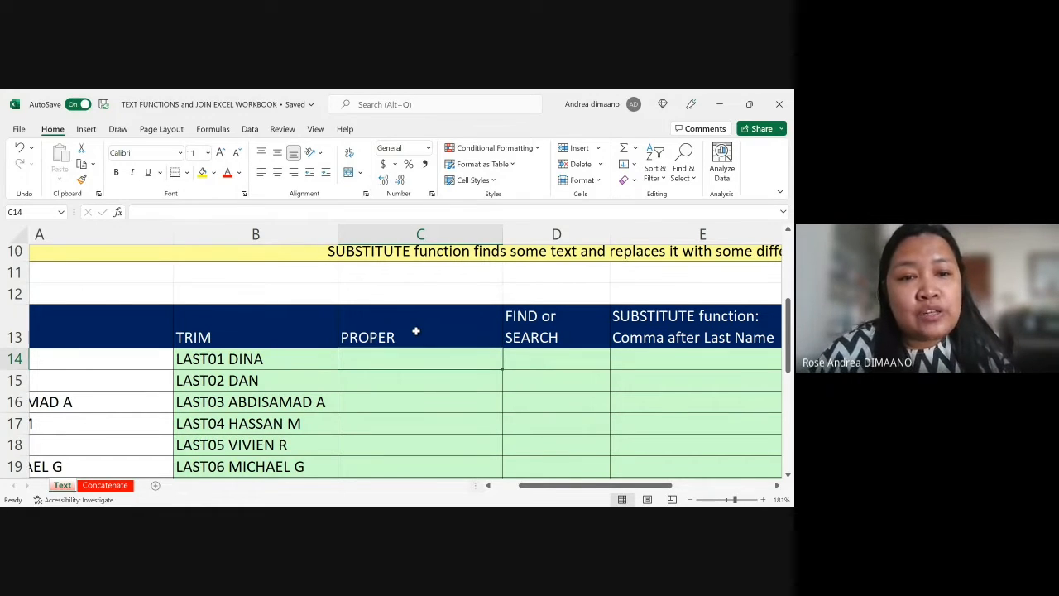
key(Left)
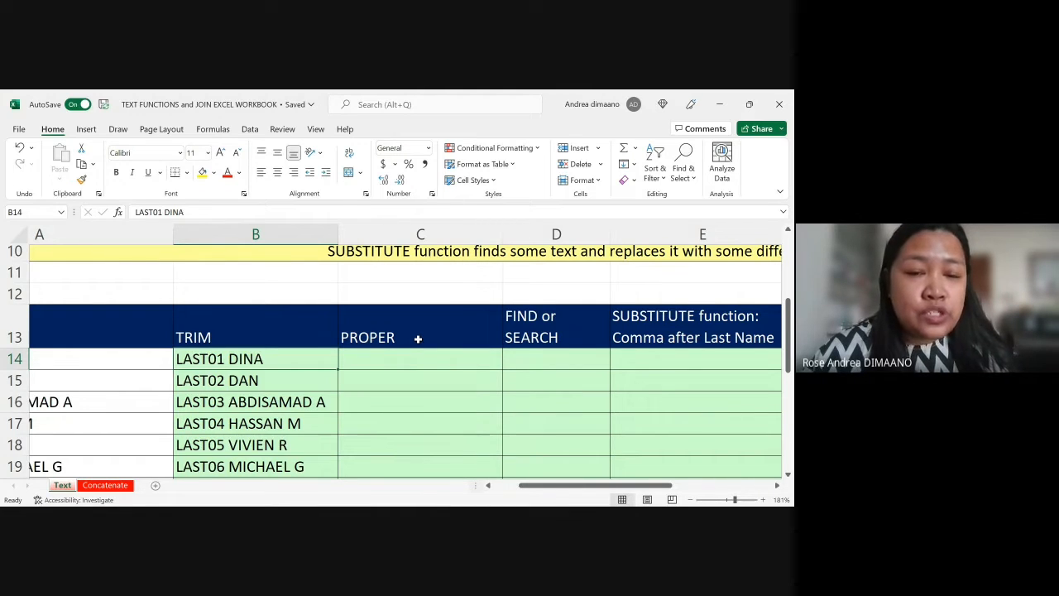
click(421, 351)
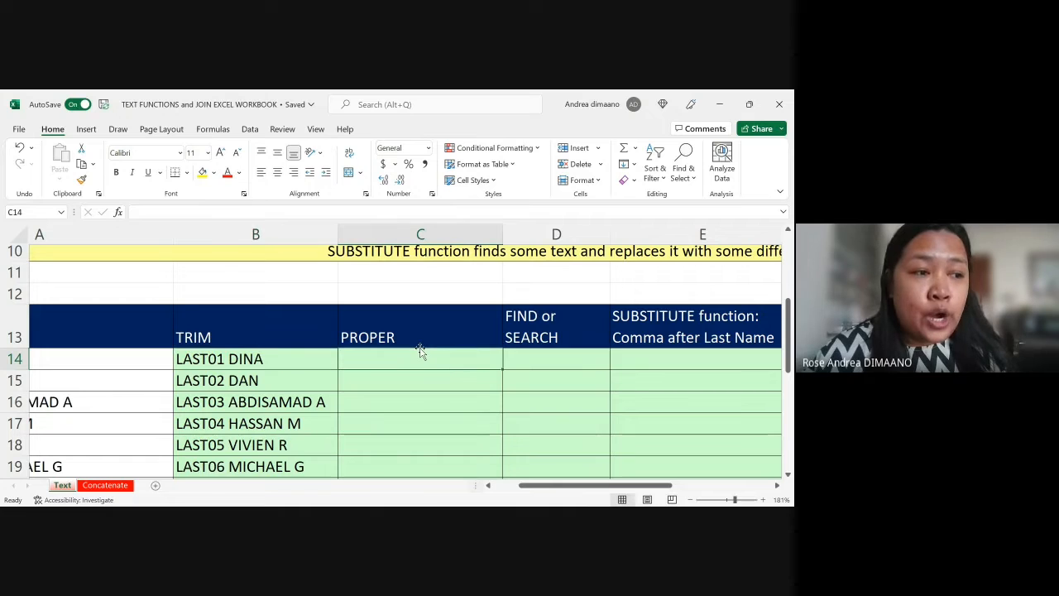
Step: Read the full description of the PROPER function in row 9
scroll(421, 351, up, 3)
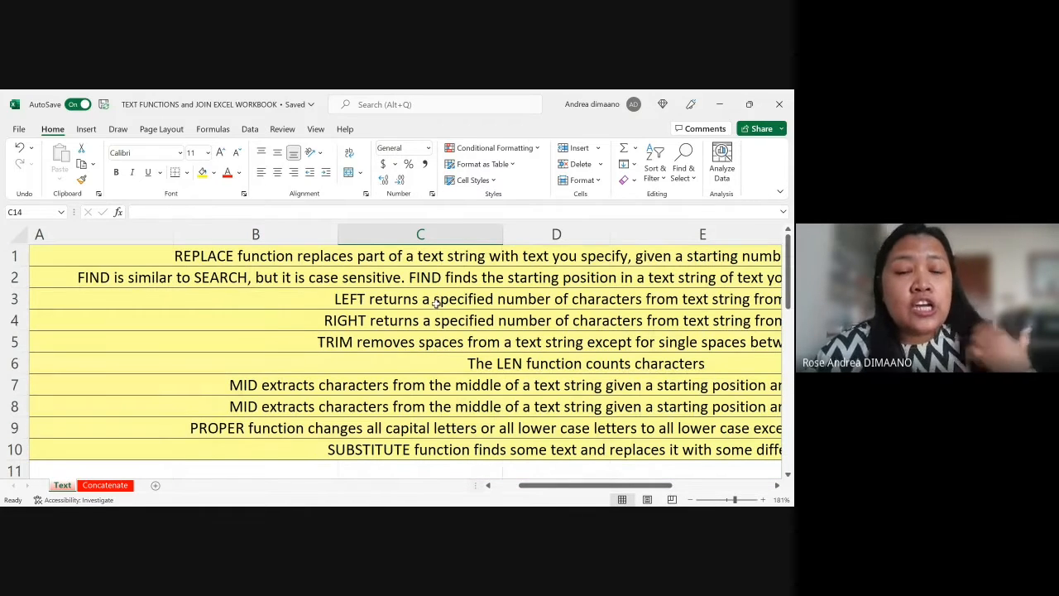
click(493, 426)
key(Right)
key(Right)
key(Right)
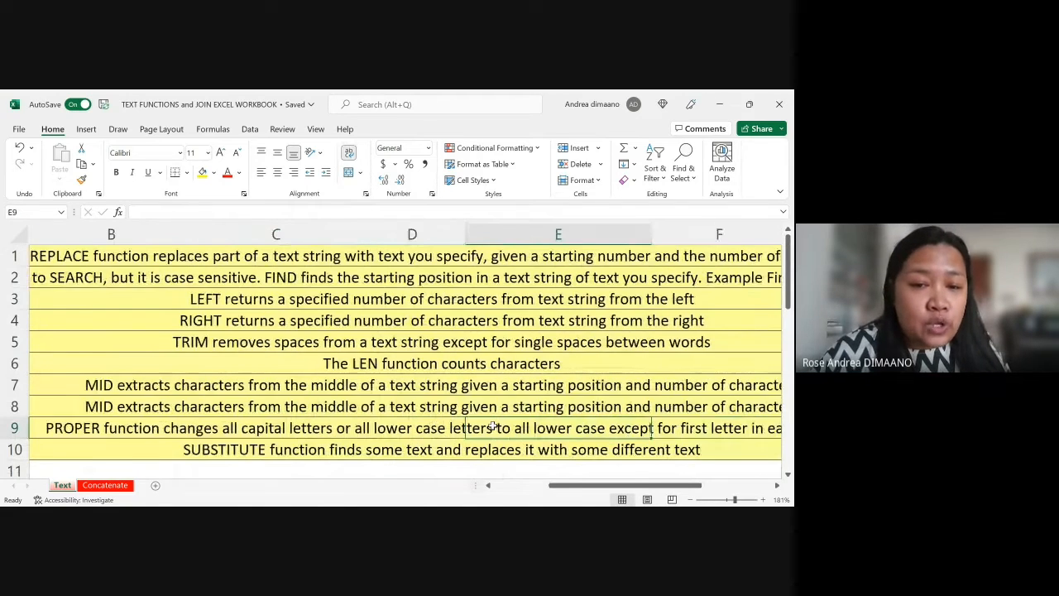
key(Left)
key(Left)
key(Left)
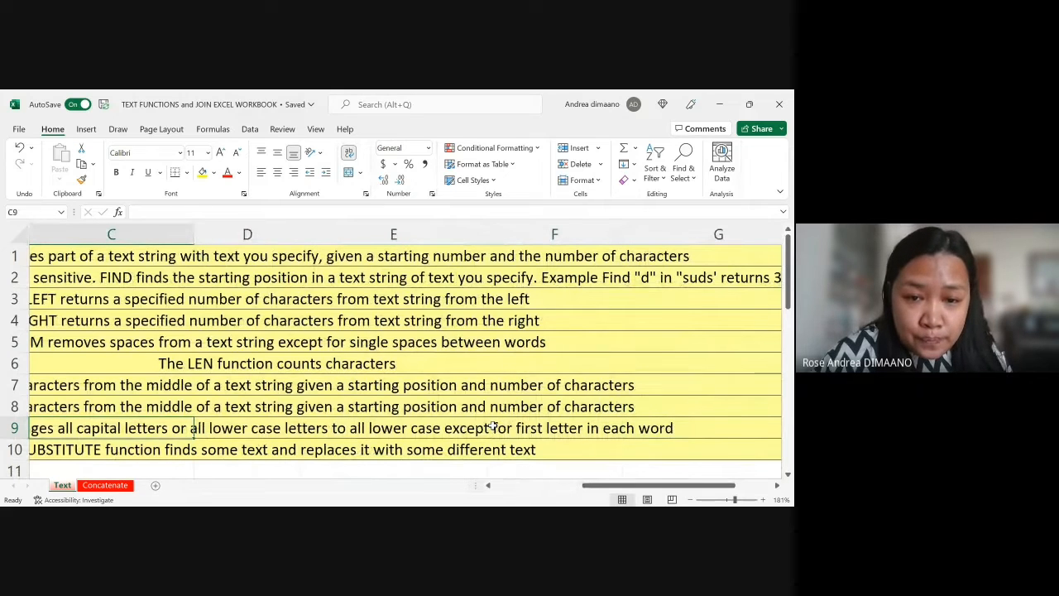
key(Left)
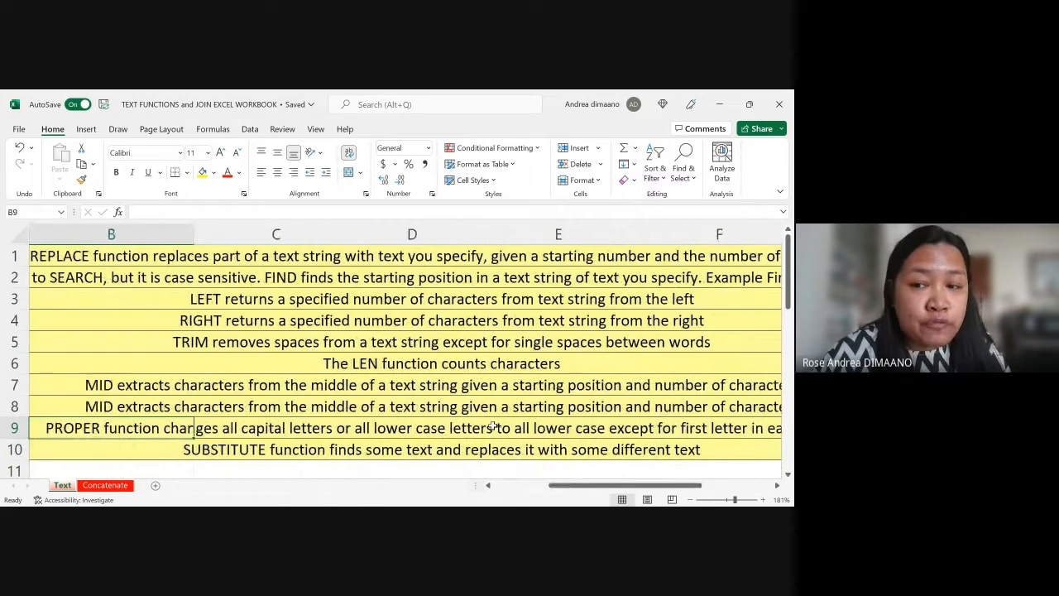
key(Right)
key(Right)
key(Right)
key(Right)
key(Right)
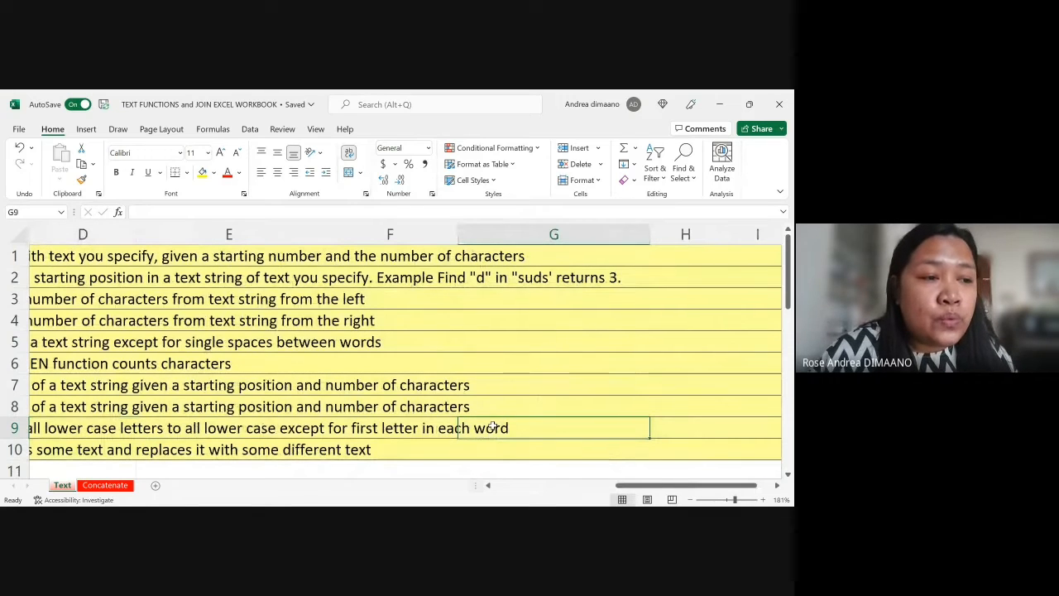
scroll(492, 425, down, 3)
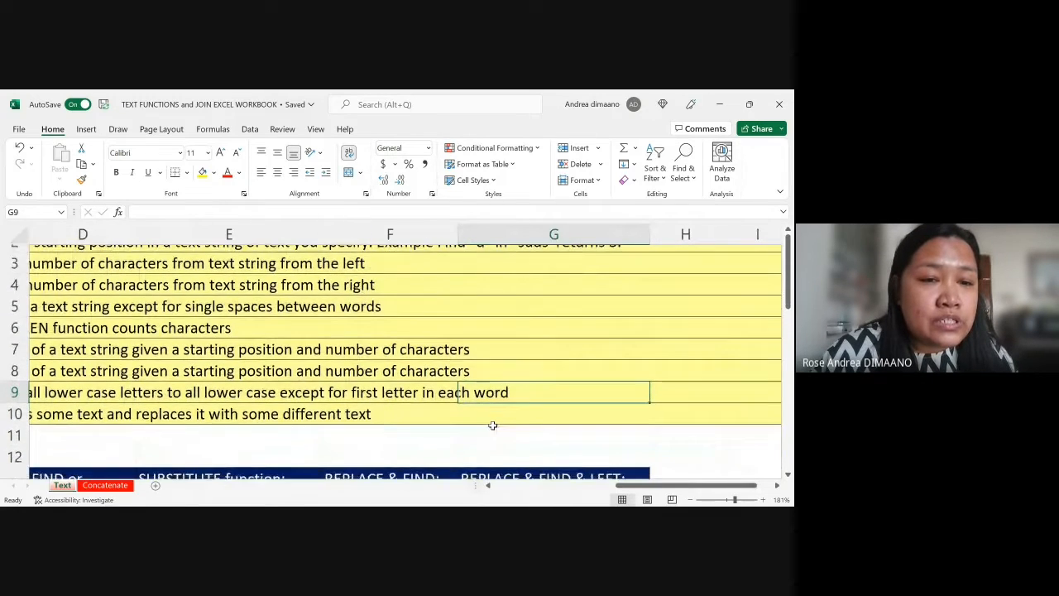
scroll(492, 425, left, 4)
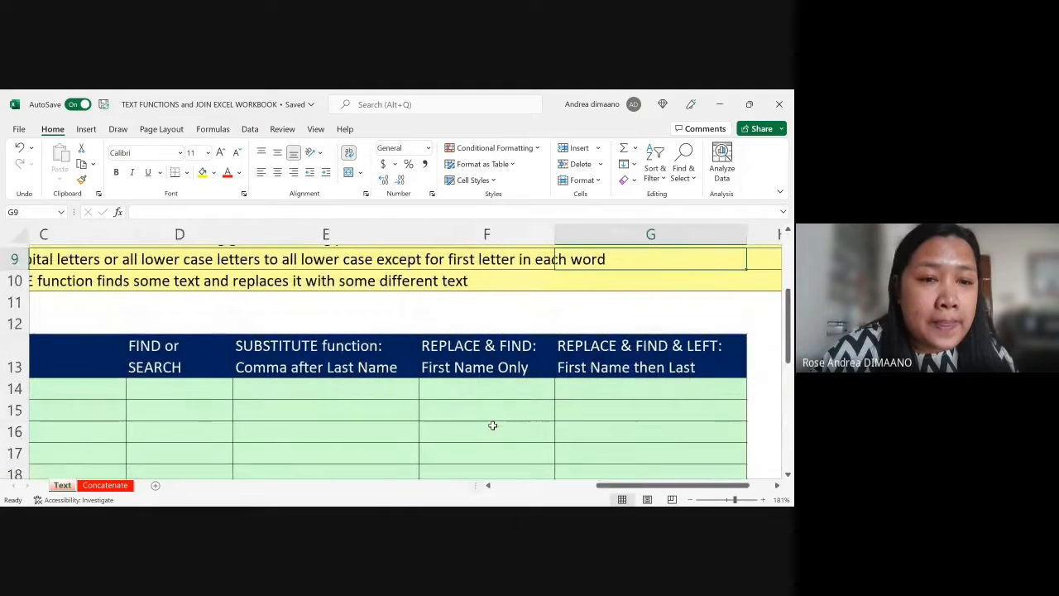
scroll(260, 424, left, 1)
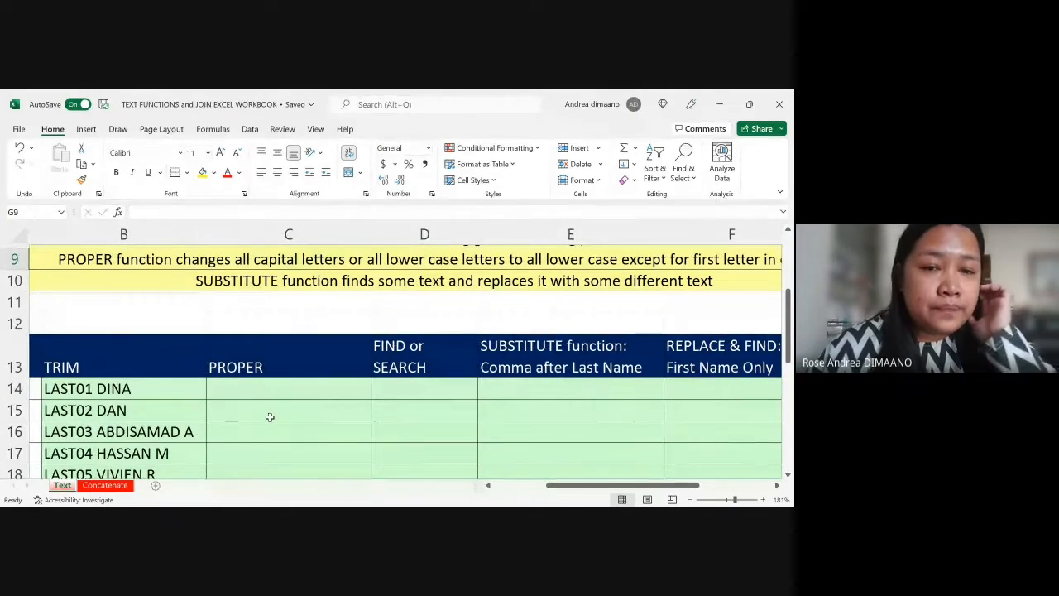
Step: Enter the formula =PROPER(B14) in C14 to convert the first trimmed name to proper case
click(323, 386)
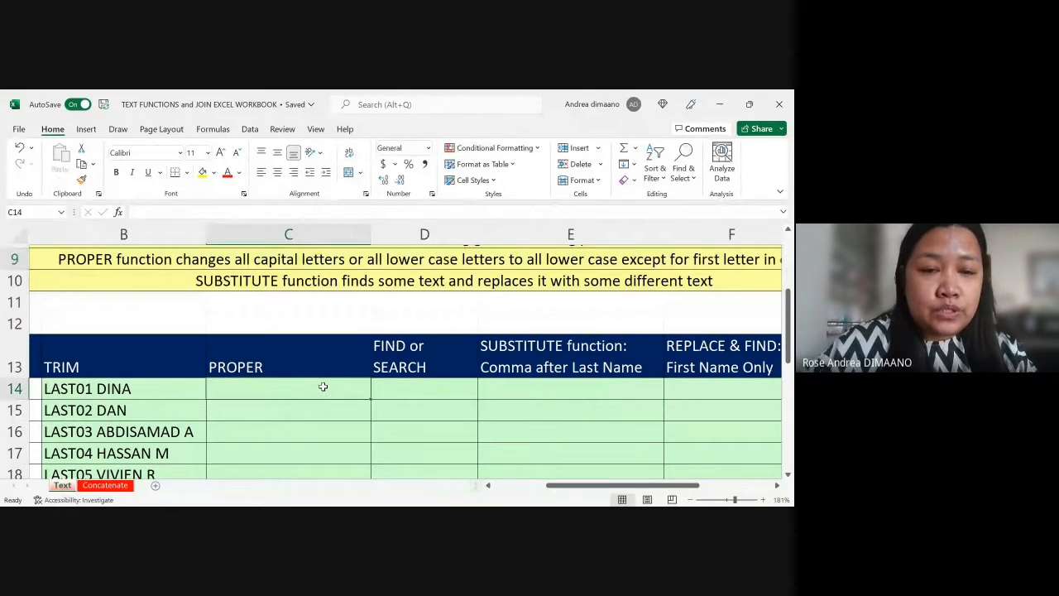
text(=PROPER()
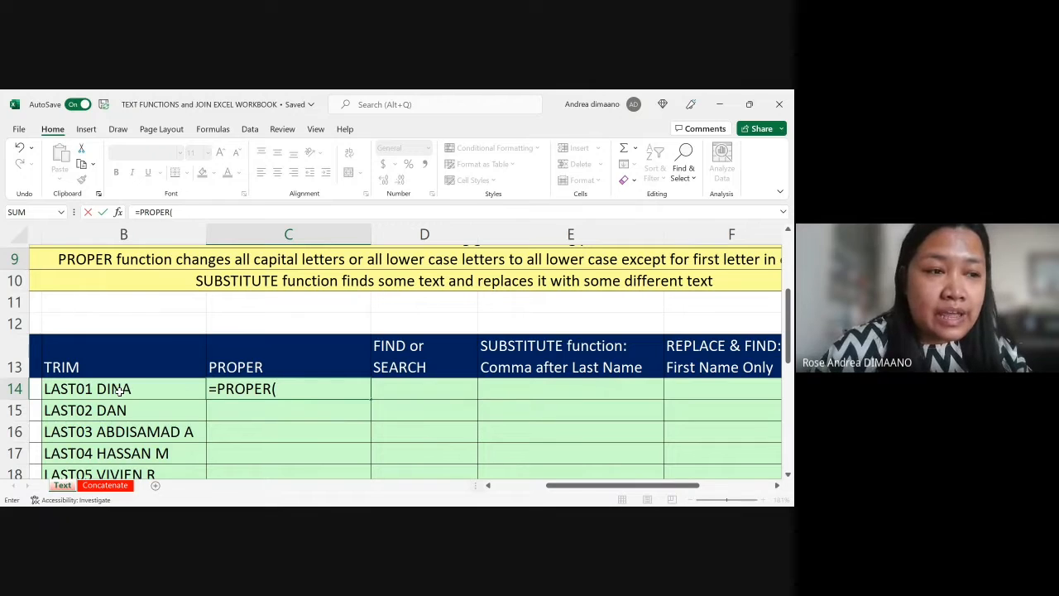
click(121, 392)
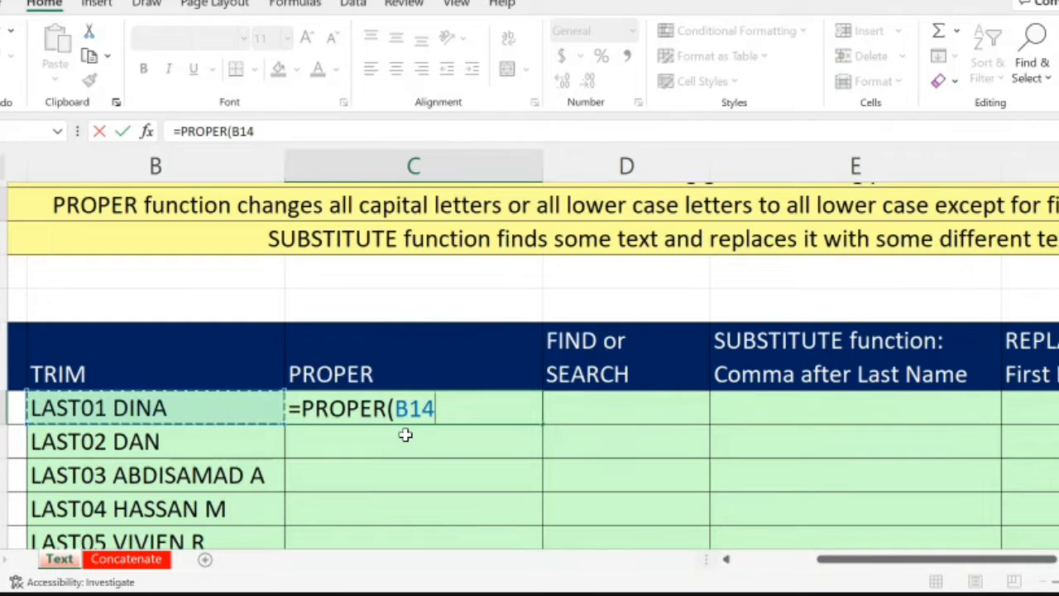
text())
key(Return)
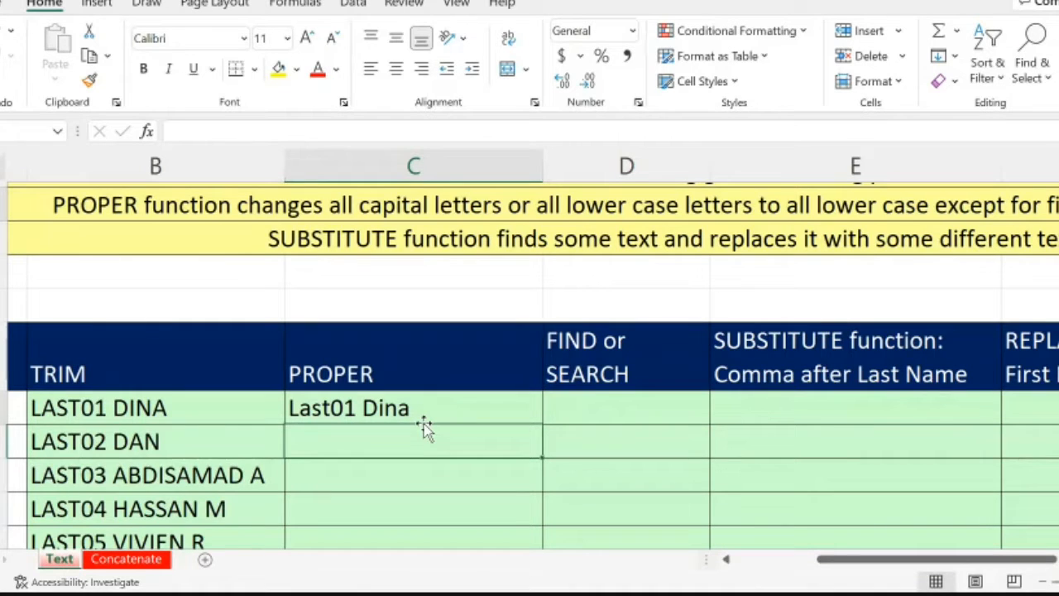
Step: Fill the PROPER formula from C14 down to C33 and check that it reaches the last name
click(533, 413)
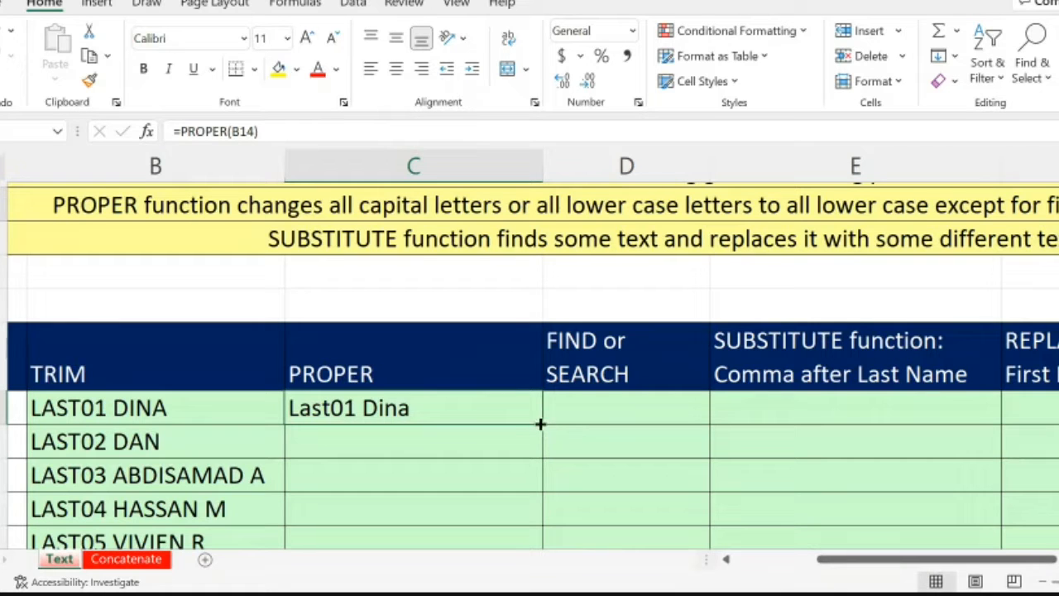
double_click(543, 425)
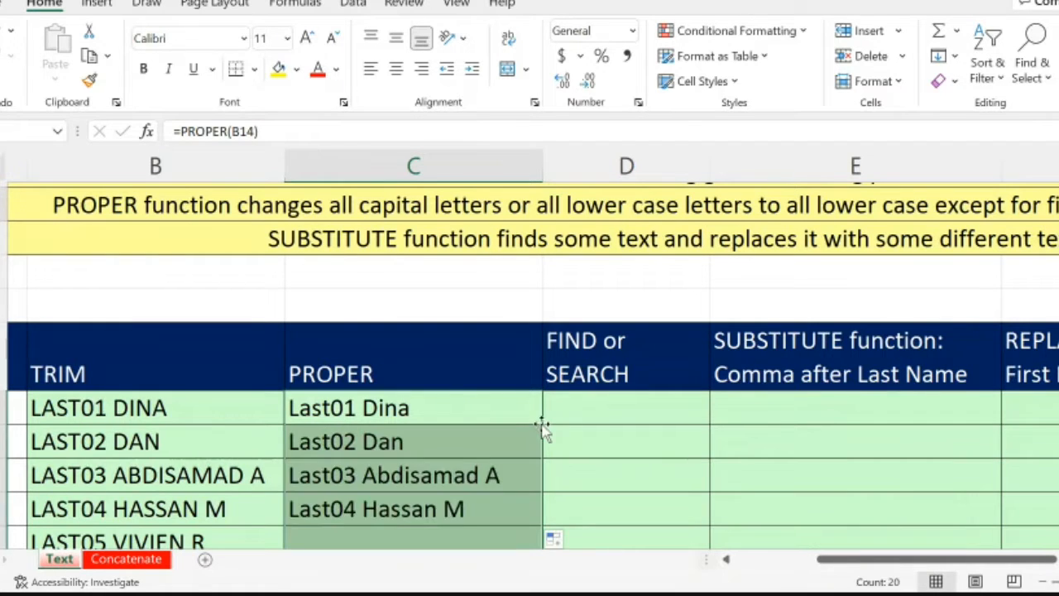
scroll(543, 428, down, 2)
scroll(543, 428, down, 5)
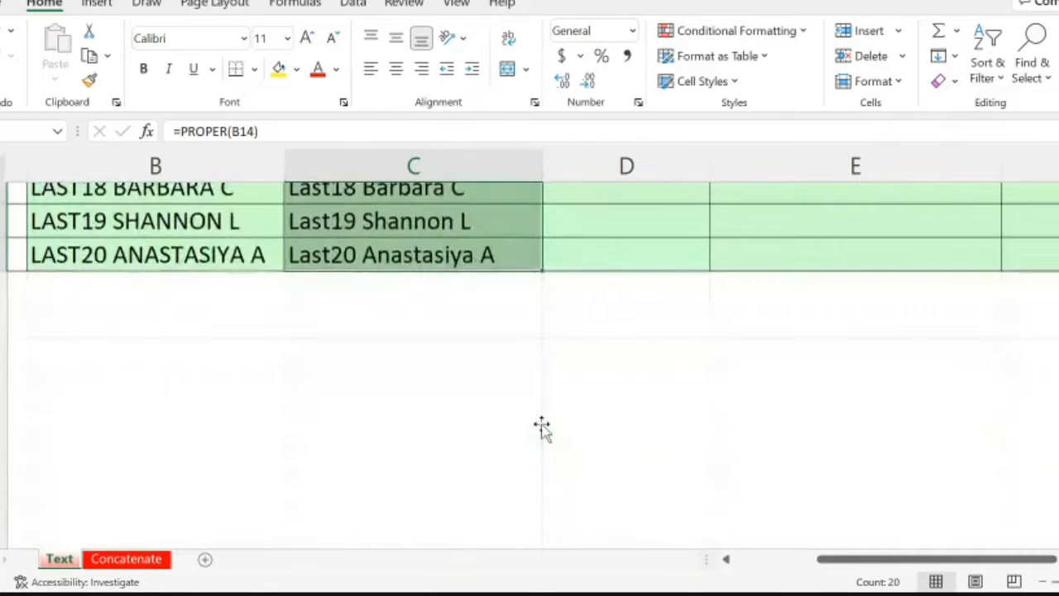
scroll(541, 424, up, 1)
scroll(541, 422, up, 2)
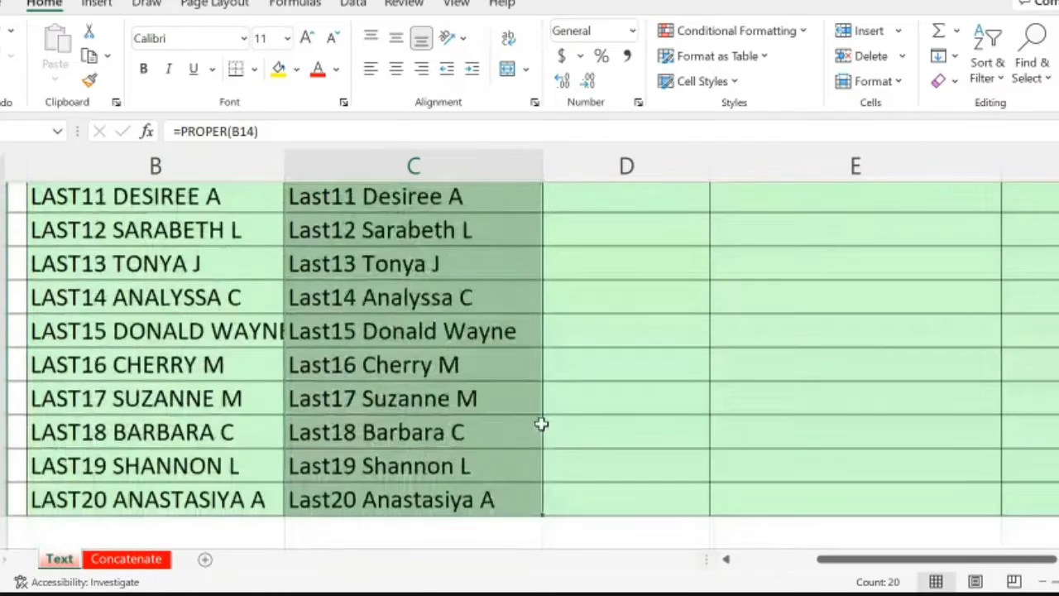
Step: Review the filled PROPER formulas and converted names along column C from the last rows back to the first
click(455, 395)
key(Down)
key(Down)
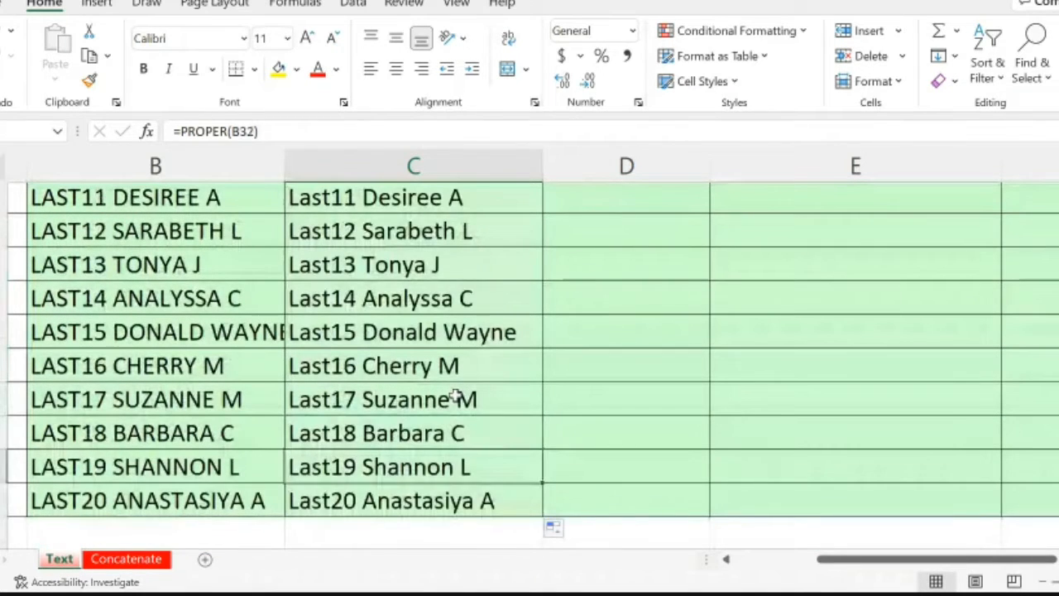
scroll(456, 397, down, 1)
key(Up)
key(Up)
key(Up)
key(Up)
key(Up)
key(Up)
key(Up)
key(Up)
key(Up)
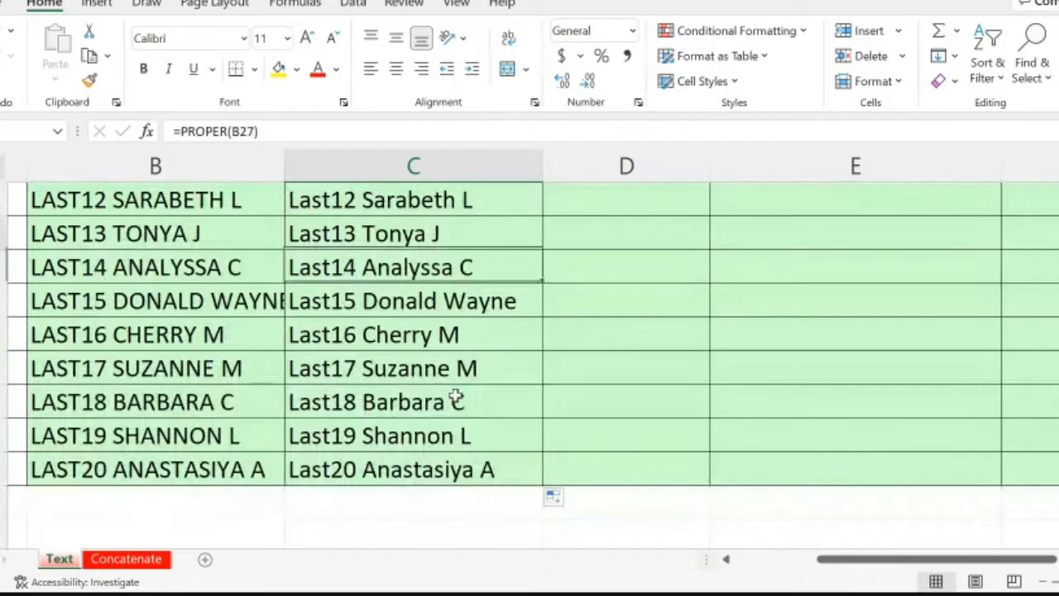
key(Up)
key(Up)
key(Up)
key(Up)
key(Up)
key(Up)
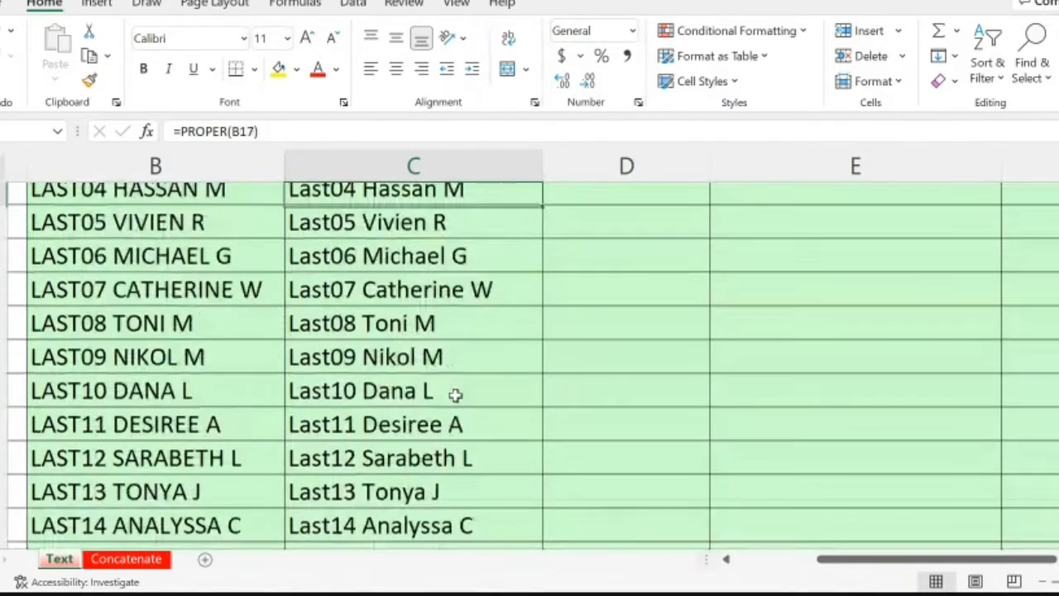
key(Down)
key(Up)
key(Up)
key(Up)
key(Up)
key(Up)
key(Up)
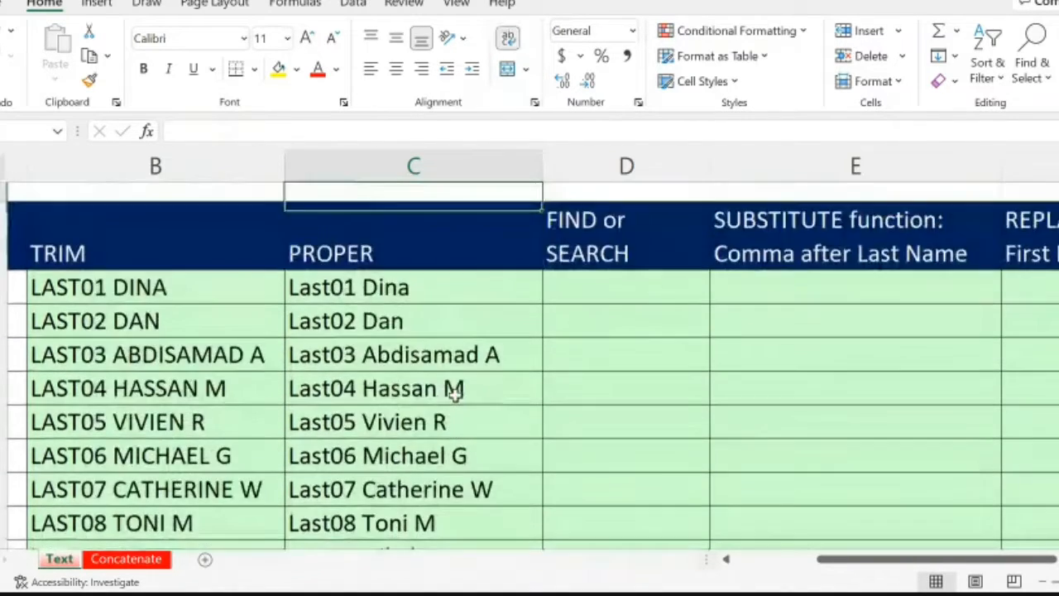
key(Down)
key(Down)
key(Down)
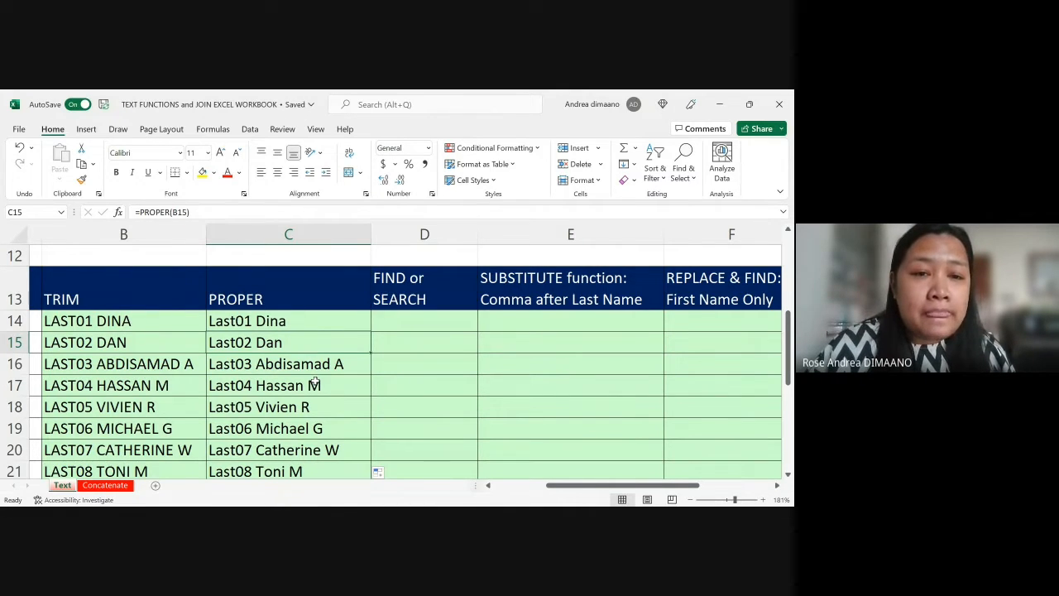
Step: Inspect the PROPER formula in C14 and its reference to the trimmed name
scroll(316, 380, down, 1)
drag(289, 314, 289, 403)
key(shift+Down)
key(shift+Down)
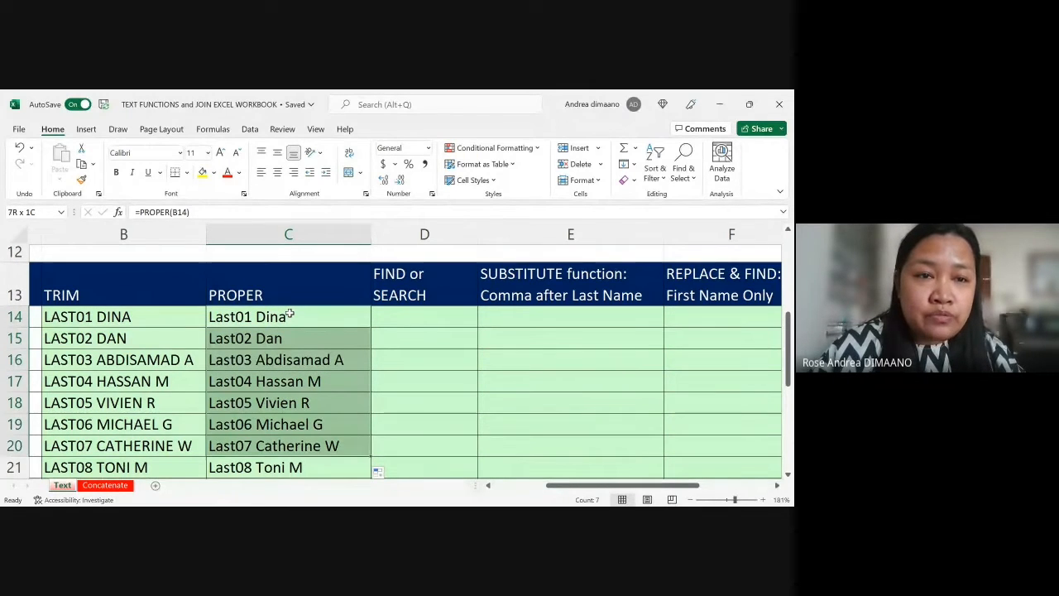
click(198, 212)
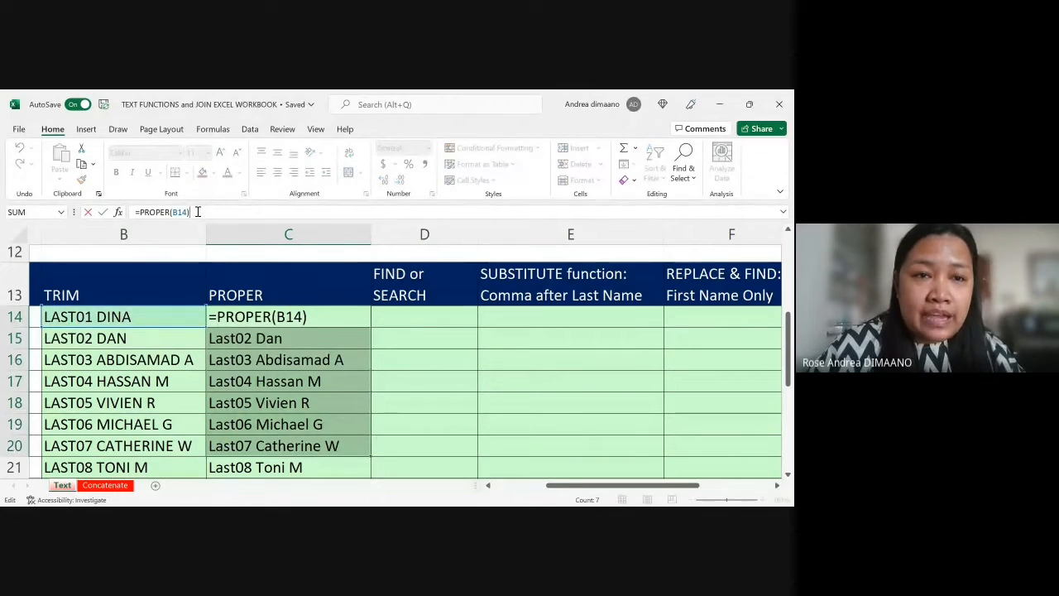
key(Return)
key(Up)
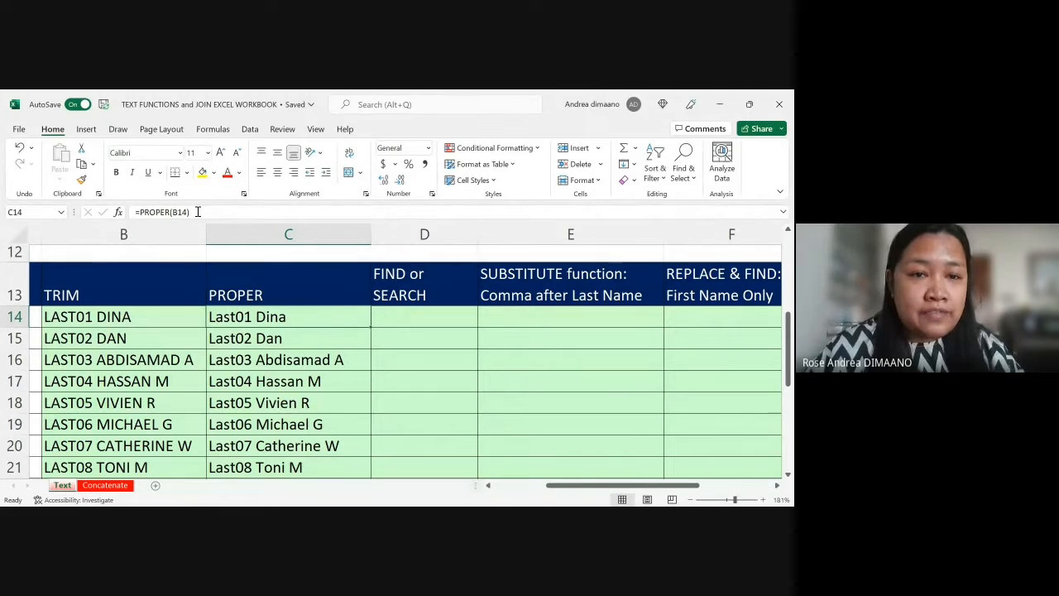
key(shift+Down)
key(shift+Down)
key(shift+Down)
key(shift+Down)
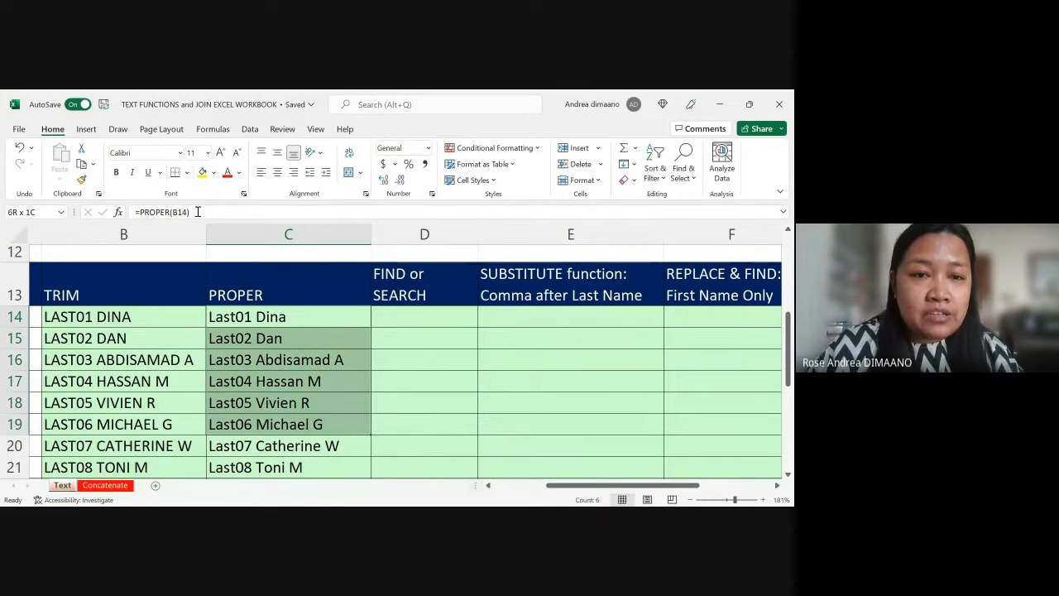
key(Up)
key(Down)
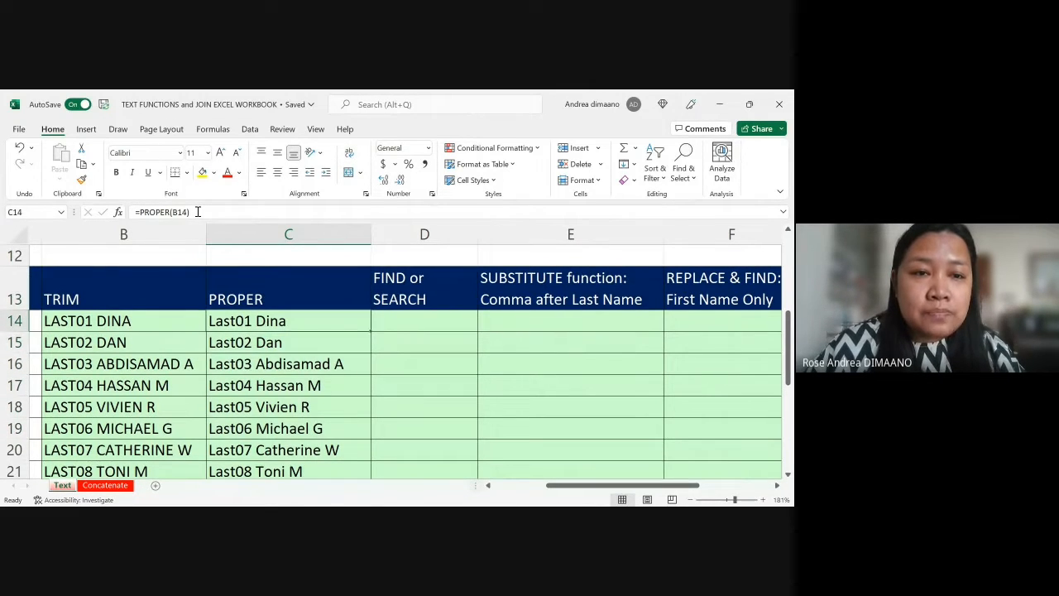
Step: Convert the PROPER formulas in C14:C33 to plain values in place and check the content of C14
key(shift+Down)
key(shift+Down)
key(shift+Down)
key(shift+Down)
key(shift+Down)
key(shift+Down)
key(shift+Down)
key(shift+Down)
key(shift+Down)
key(shift+Down)
key(shift+Down)
key(shift+Down)
key(shift+Down)
key(shift+Down)
key(shift+Down)
key(shift+Down)
key(shift+Down)
key(shift+Down)
key(shift+Down)
key(shift+Down)
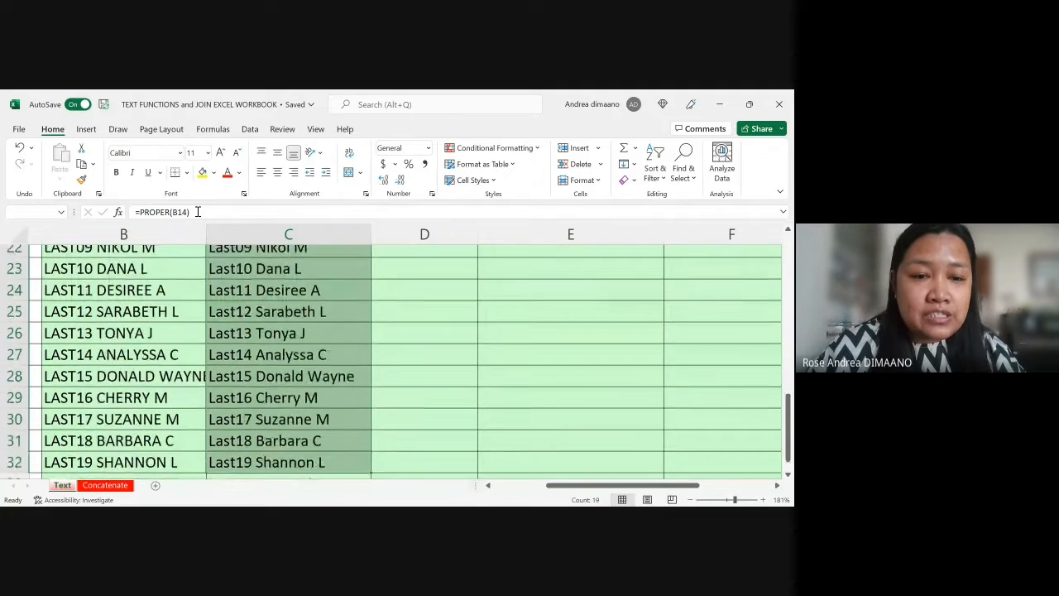
key(shift+Up)
key(ctrl+c)
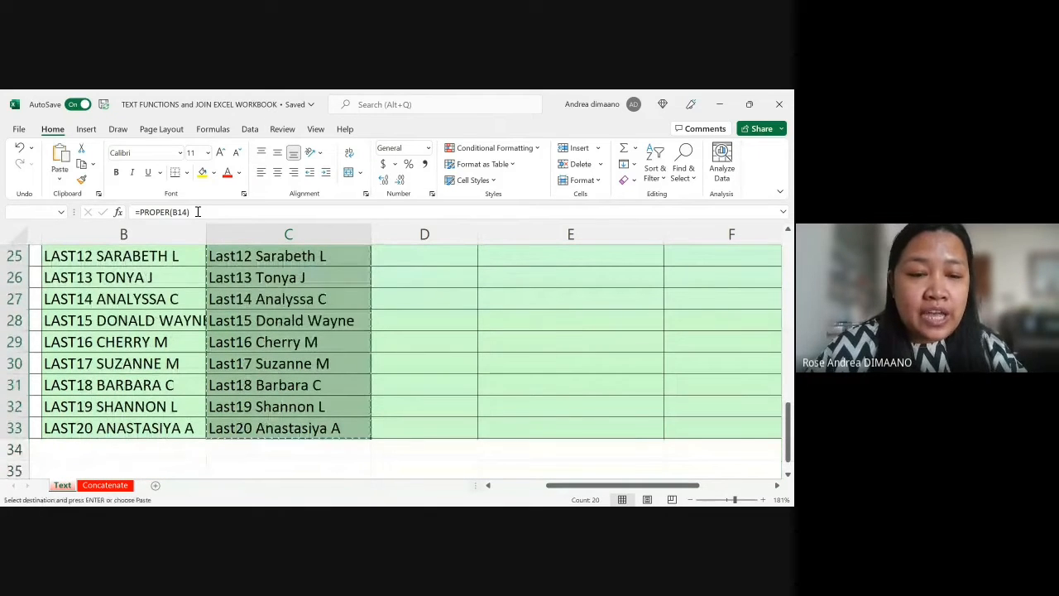
key(ctrl+alt+v)
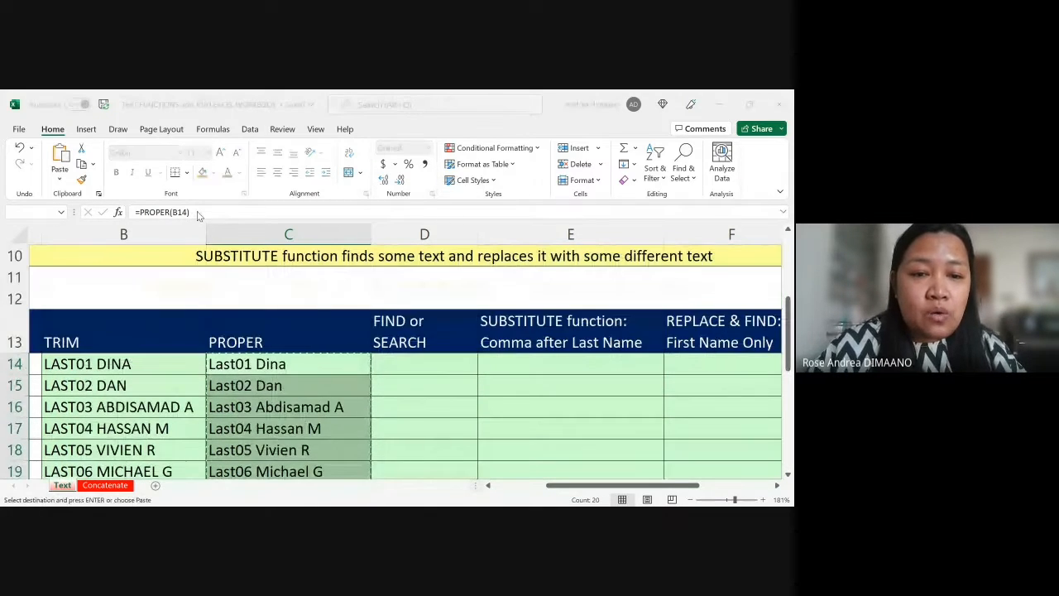
click(311, 451)
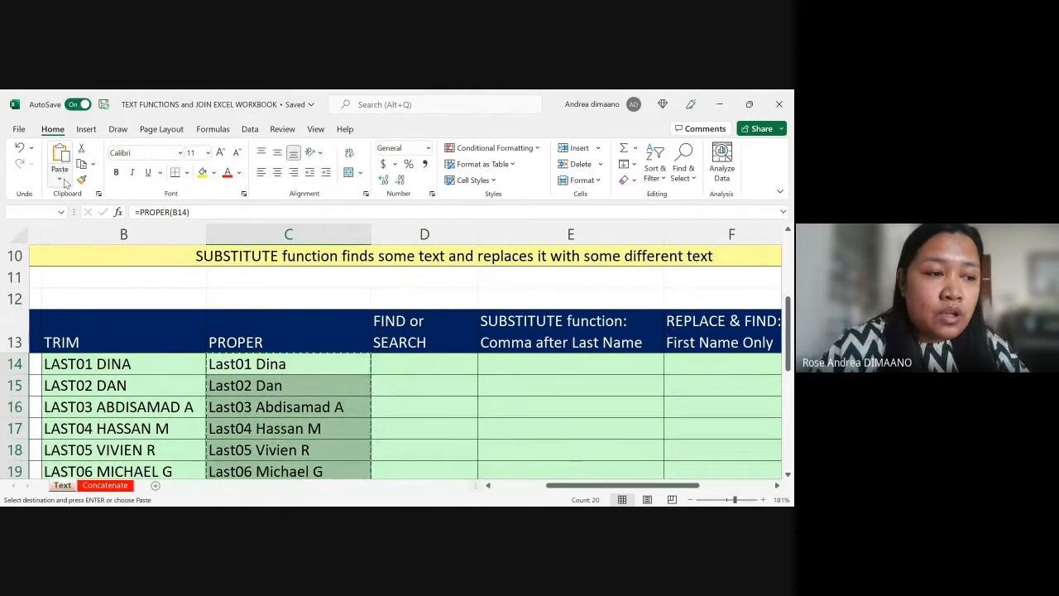
click(59, 270)
click(271, 364)
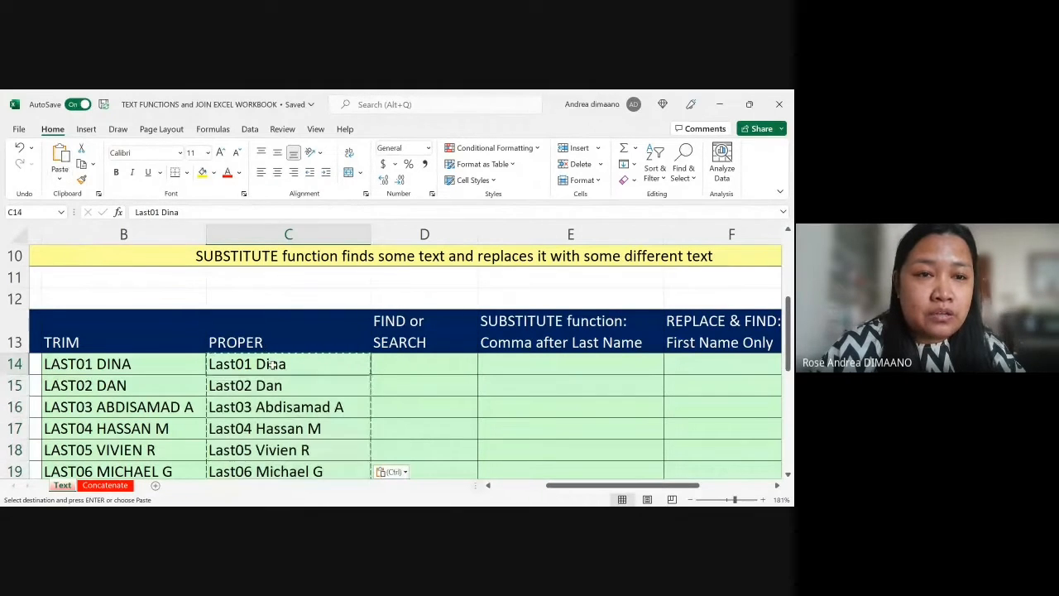
click(178, 213)
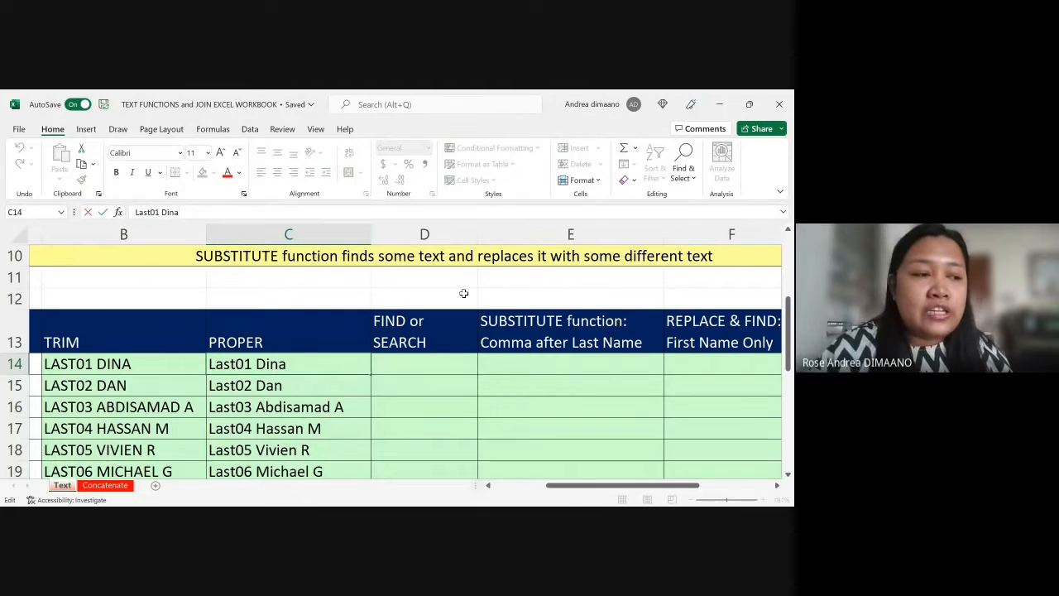
Step: Examine the FIND or SEARCH column in D, from its header in row 13 to the cells below
scroll(464, 293, right, 3)
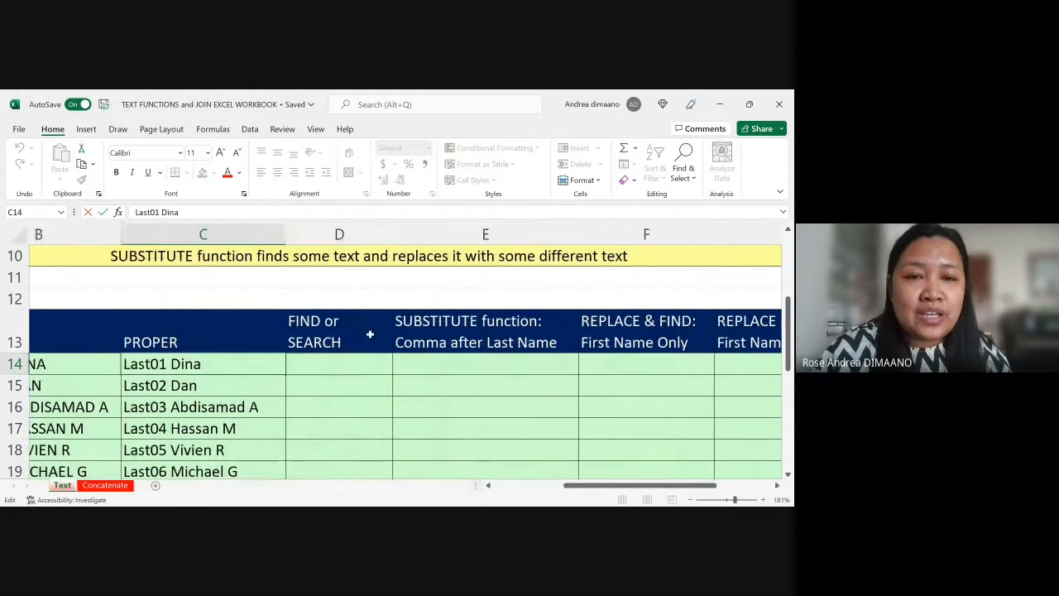
scroll(370, 334, right, 2)
scroll(370, 335, down, 3)
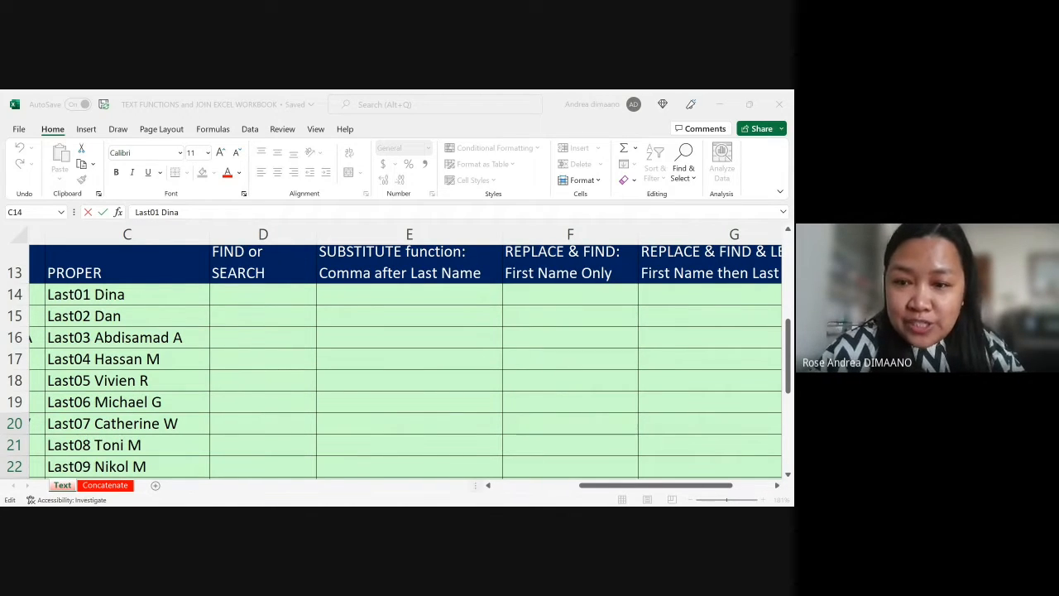
click(659, 467)
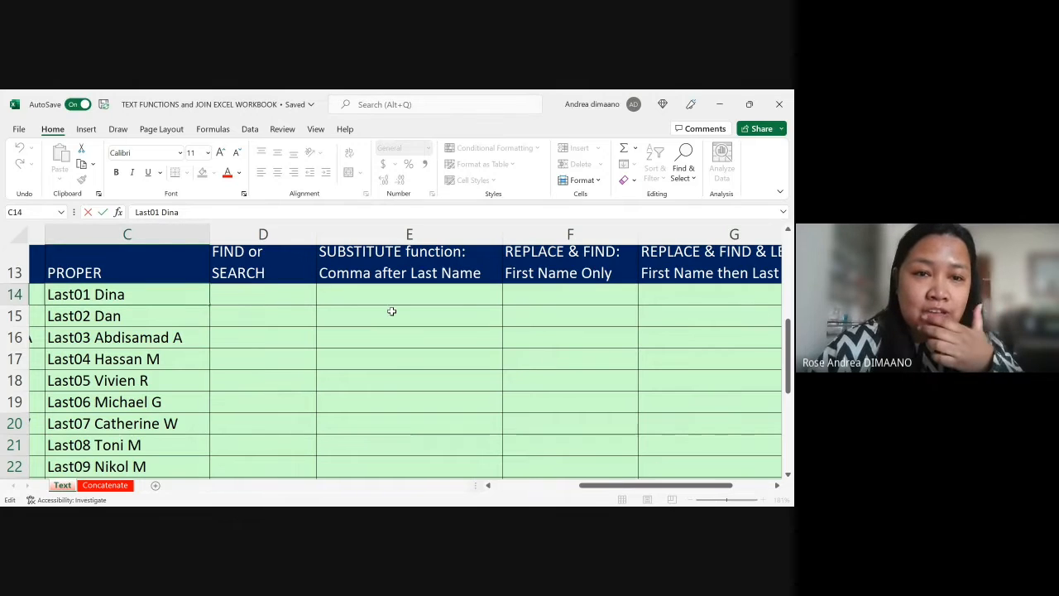
click(263, 278)
key(Down)
key(Down)
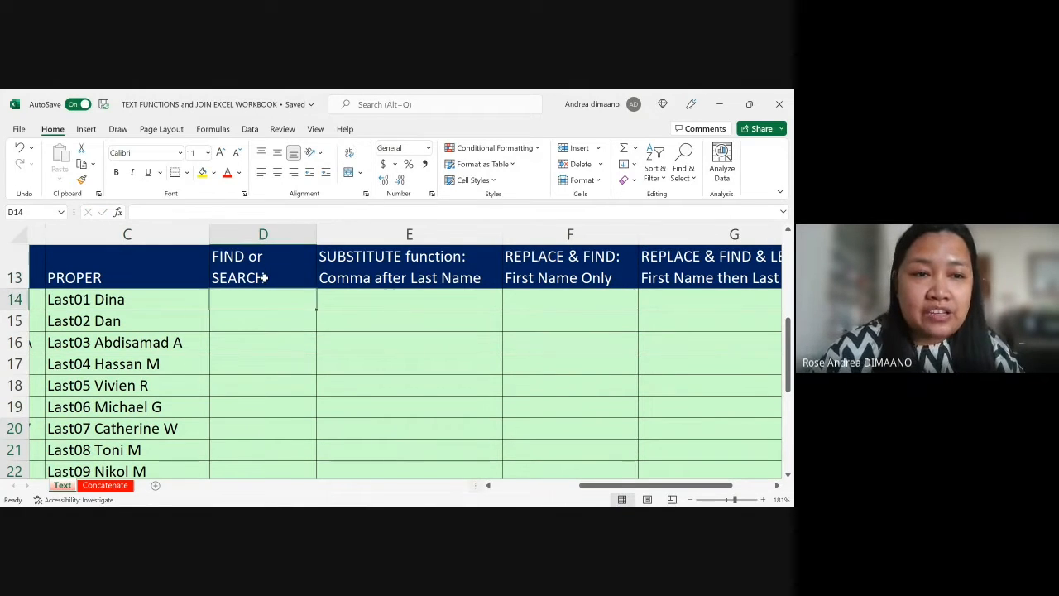
key(Up)
key(Up)
key(Down)
key(Up)
key(Up)
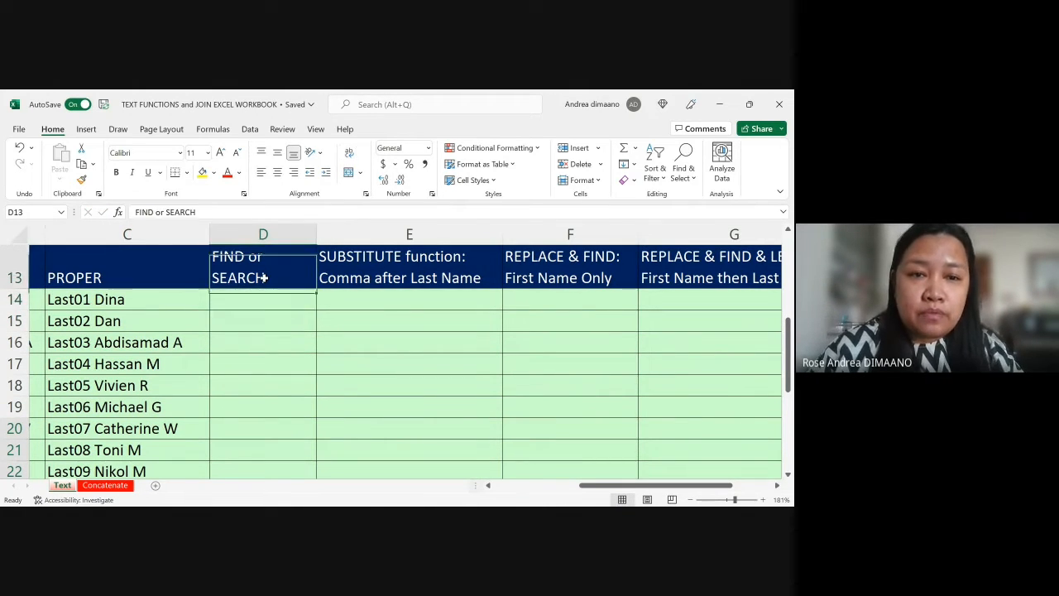
key(Down)
key(Down)
key(Up)
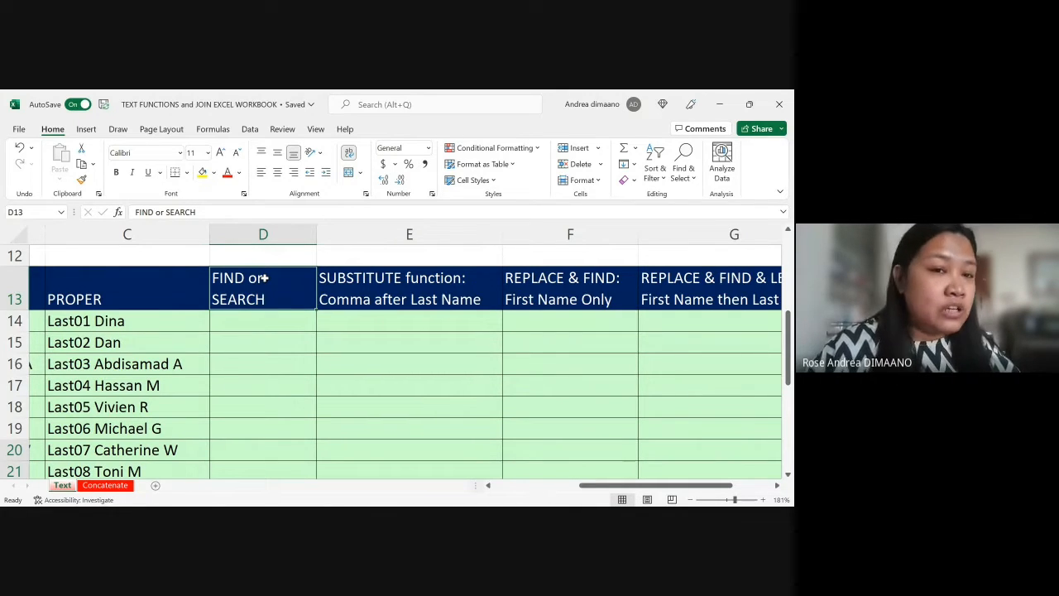
Step: Compare the first name in the TRIM and PROPER columns, B14 and C14, focusing on the space between its parts
scroll(270, 353, left, 3)
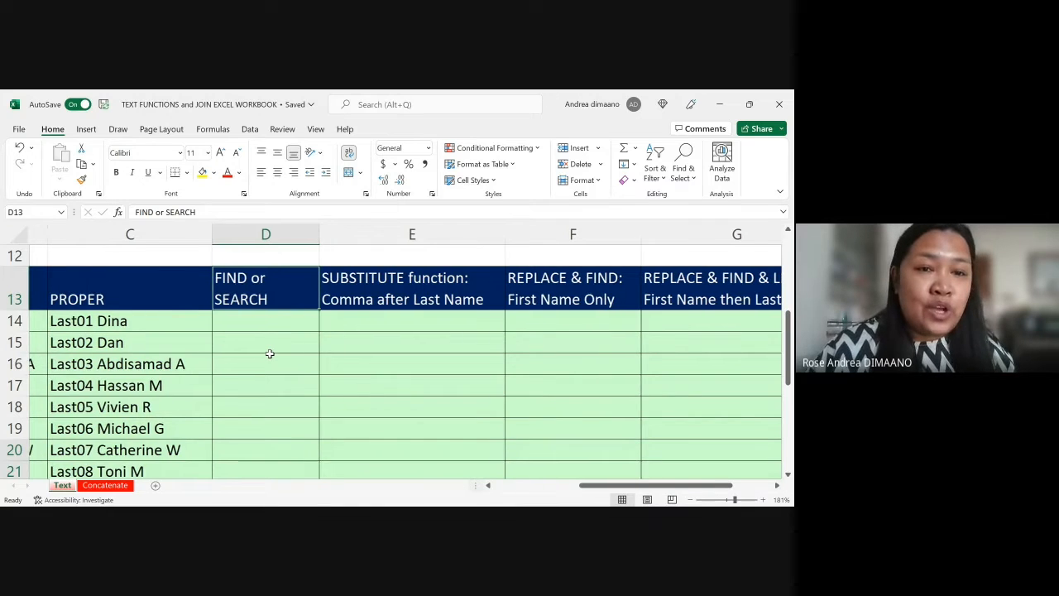
scroll(205, 333, left, 4)
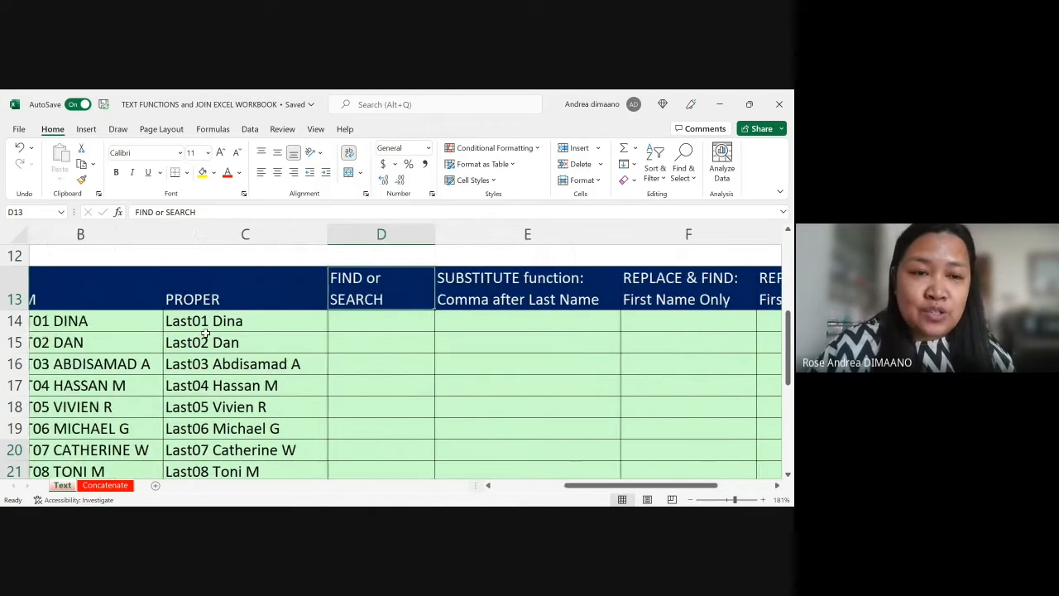
scroll(266, 325, left, 1)
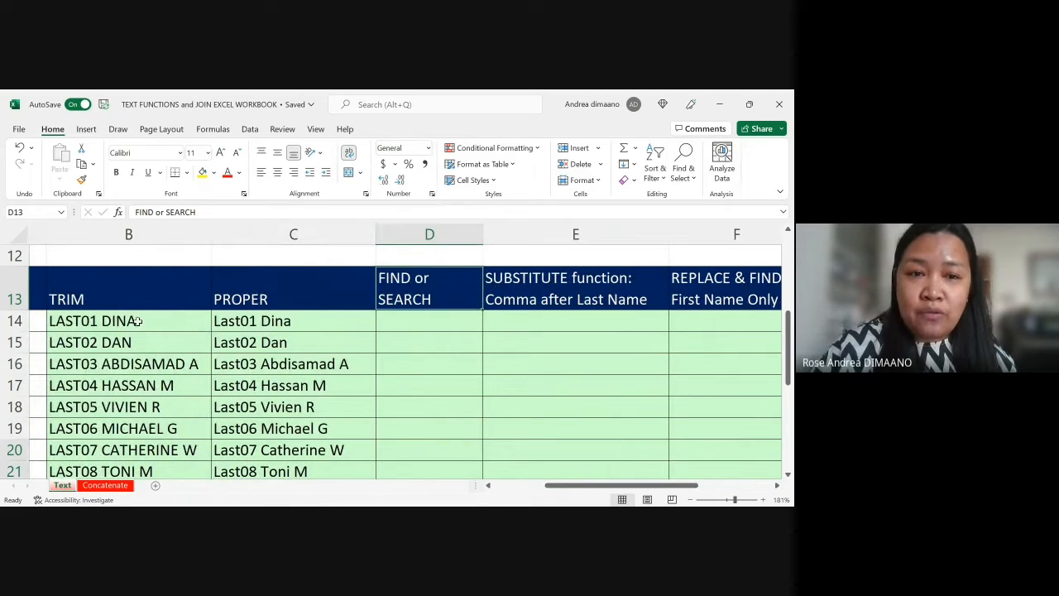
click(282, 324)
click(164, 318)
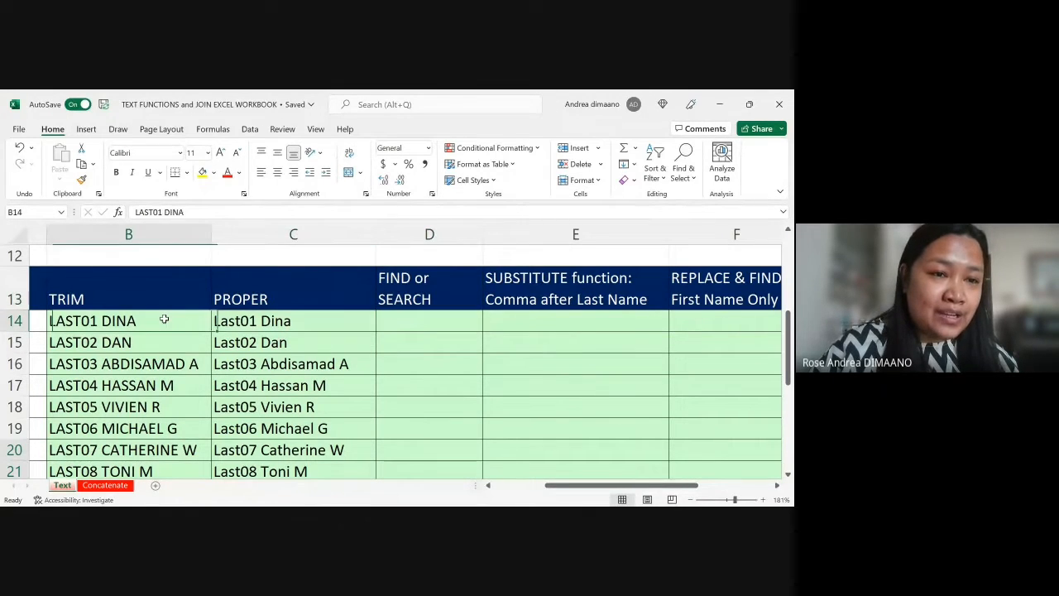
click(447, 323)
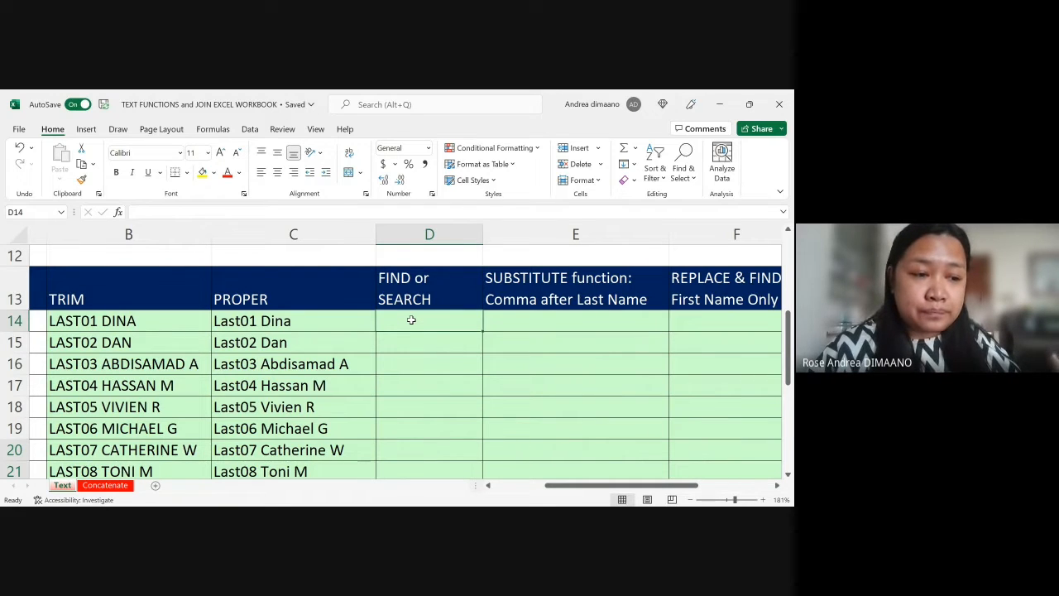
click(254, 326)
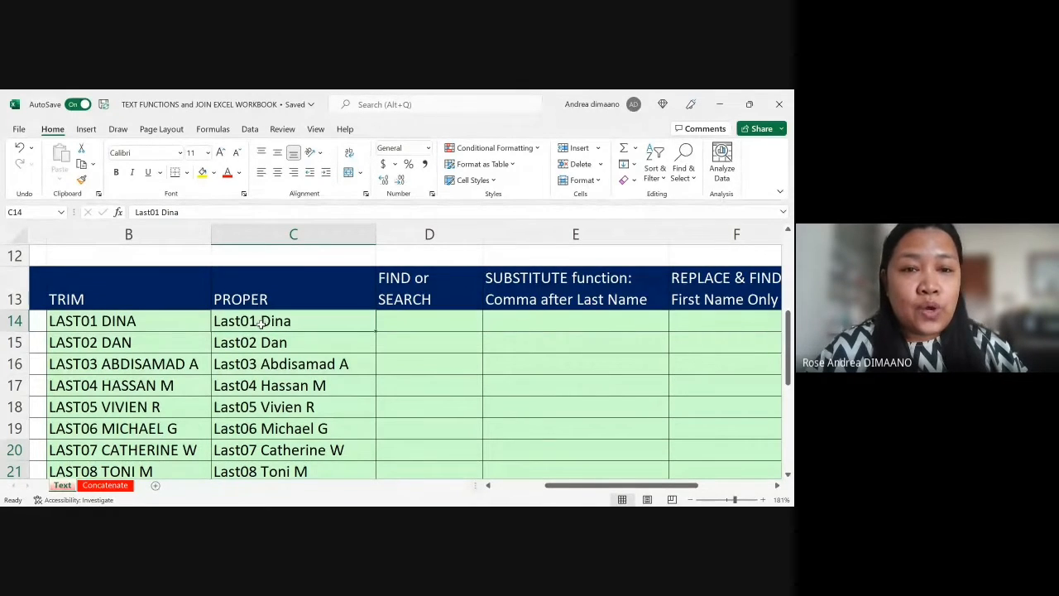
Step: Read the FIND function description in row 2, from its comparison with SEARCH to the example at its end
scroll(262, 323, up, 4)
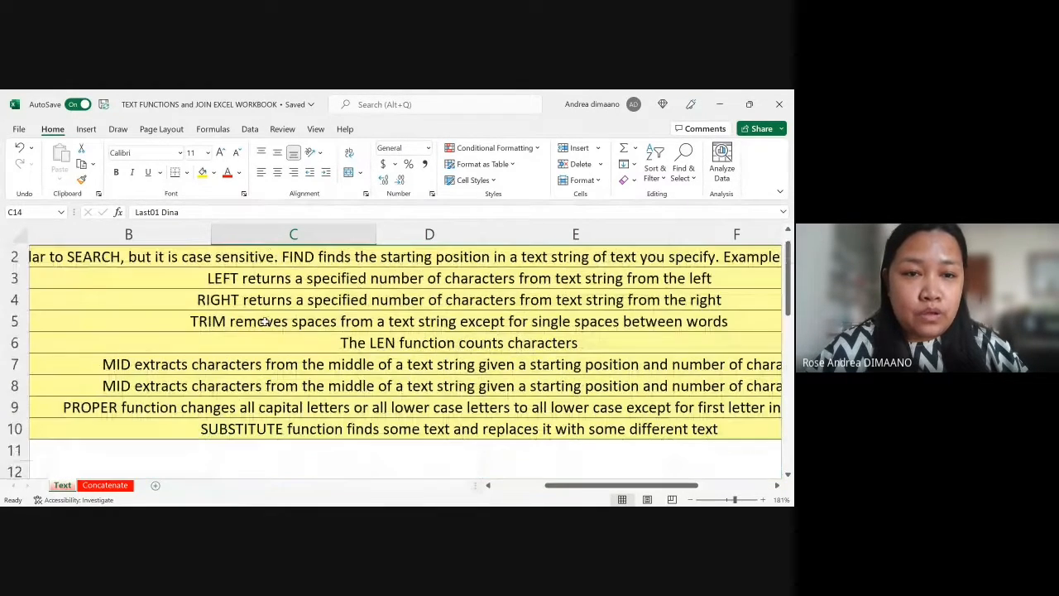
scroll(265, 322, up, 1)
scroll(265, 322, left, 3)
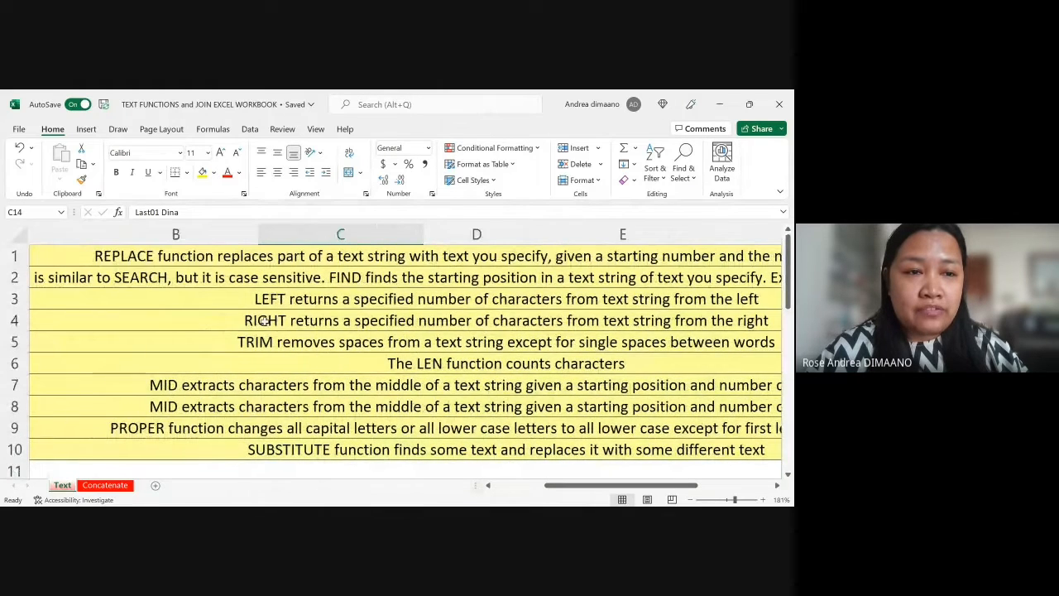
click(331, 277)
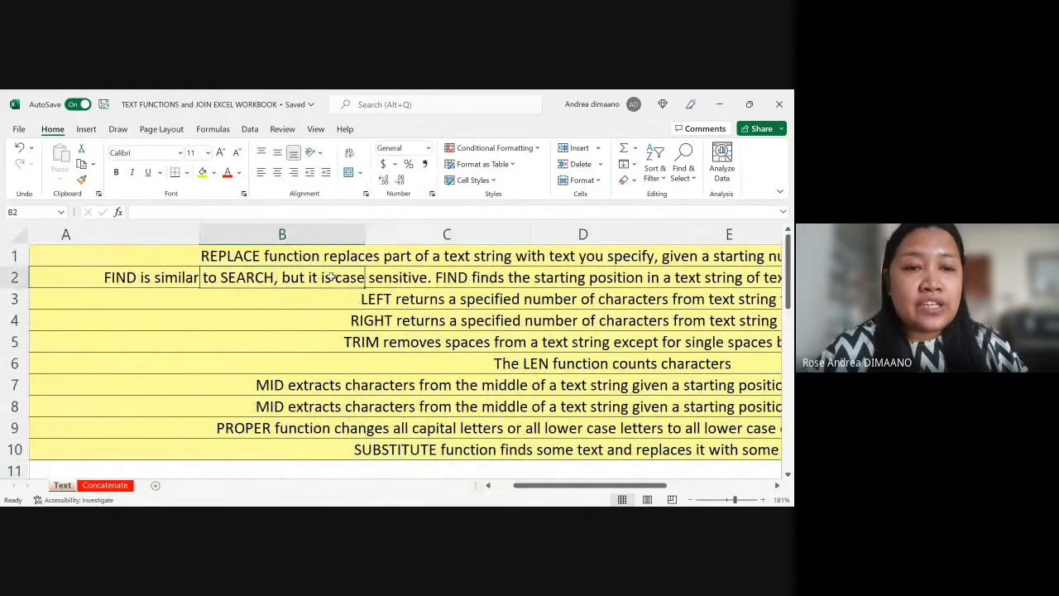
scroll(413, 281, right, 3)
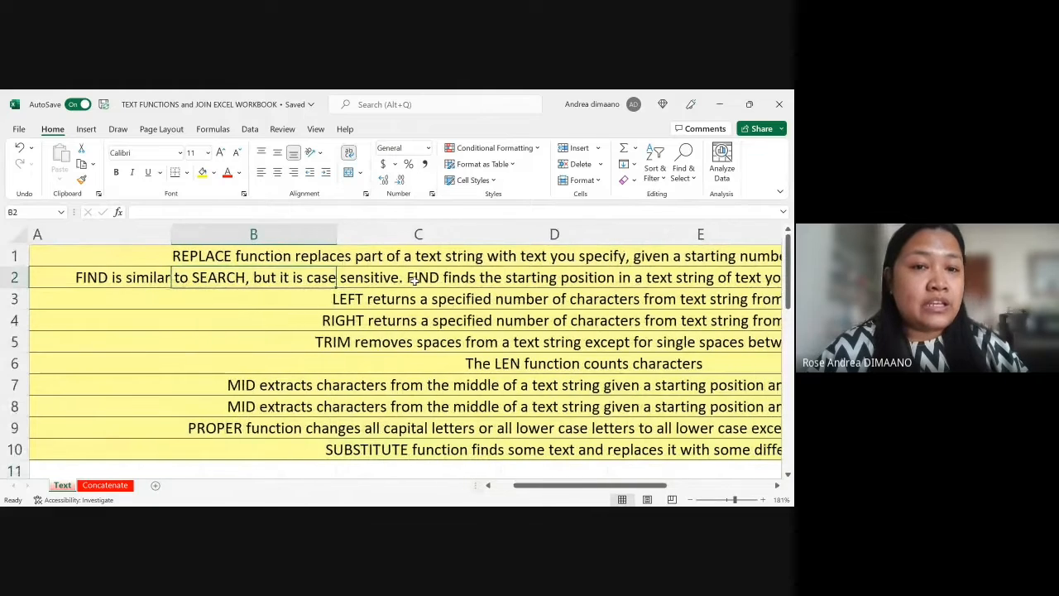
click(415, 281)
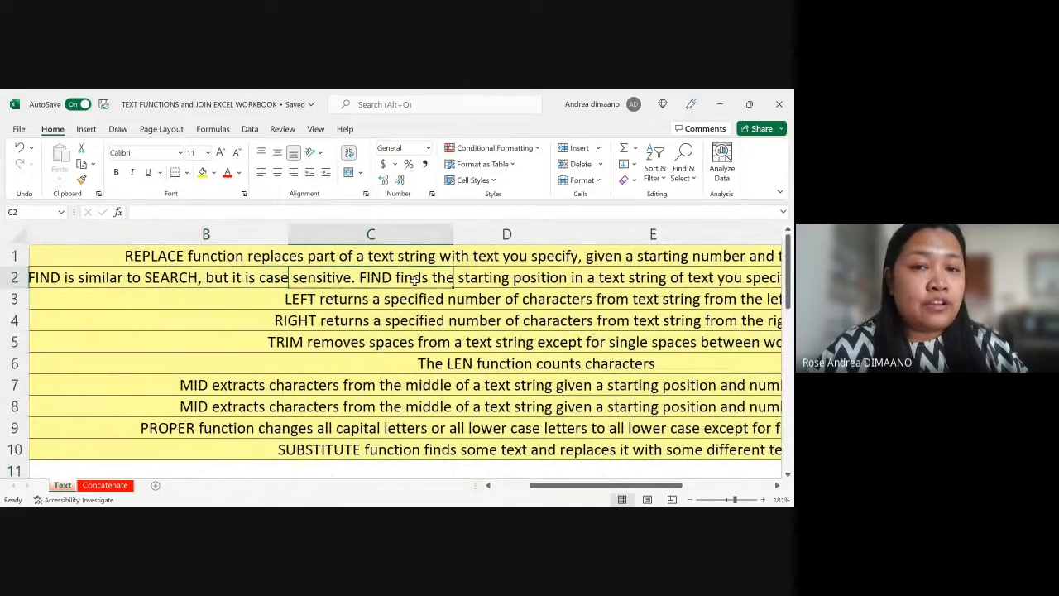
click(348, 299)
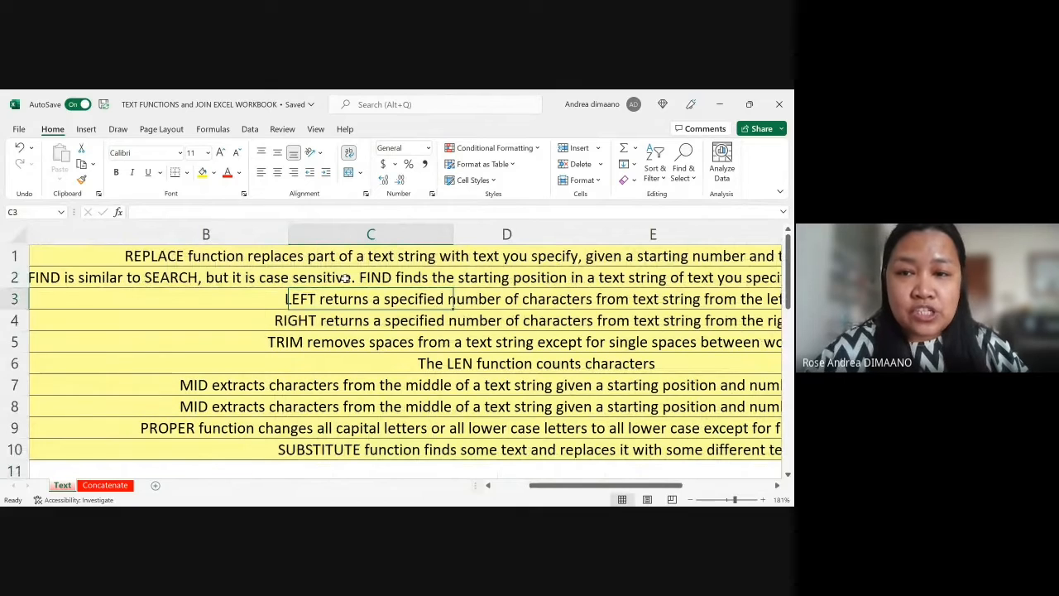
click(346, 279)
key(Right)
key(Right)
key(Right)
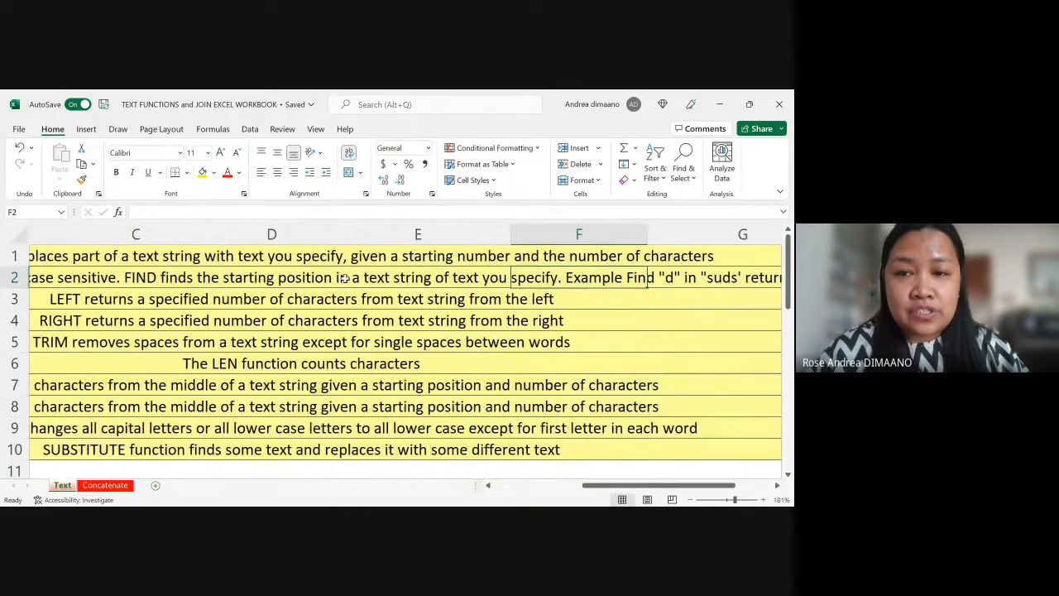
key(Right)
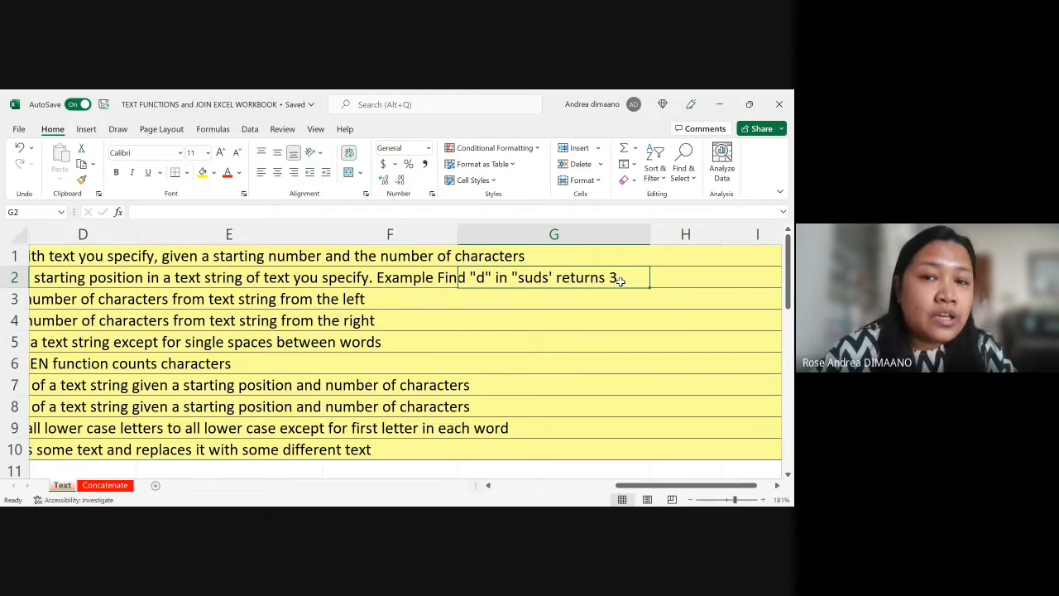
Step: Start a formula in D14, the first cell under FIND or SEARCH, with =FIND( in capital letters
key(Left)
key(Left)
key(Down)
key(Down)
key(Down)
key(Down)
key(Down)
key(Down)
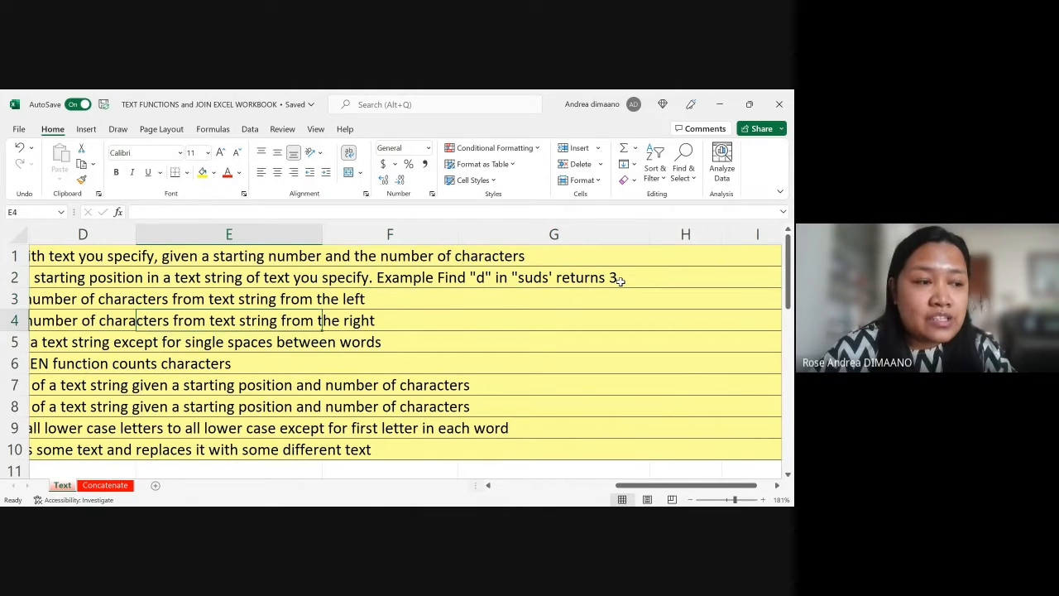
key(Down)
key(Down)
key(Down)
key(Down)
key(Down)
key(Down)
key(Down)
key(Down)
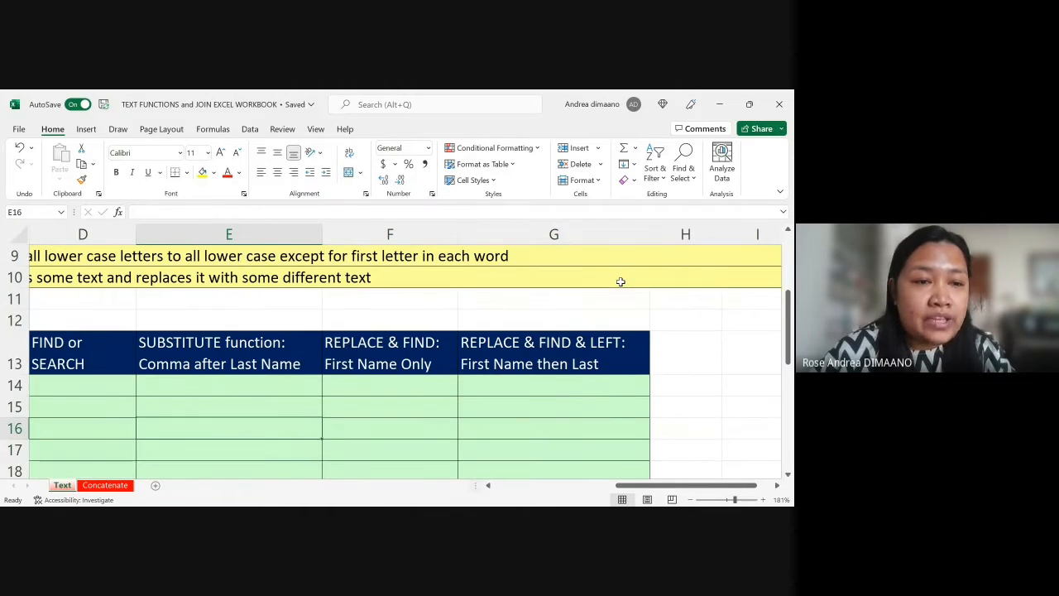
key(Left)
key(Up)
key(Up)
key(Left)
key(Right)
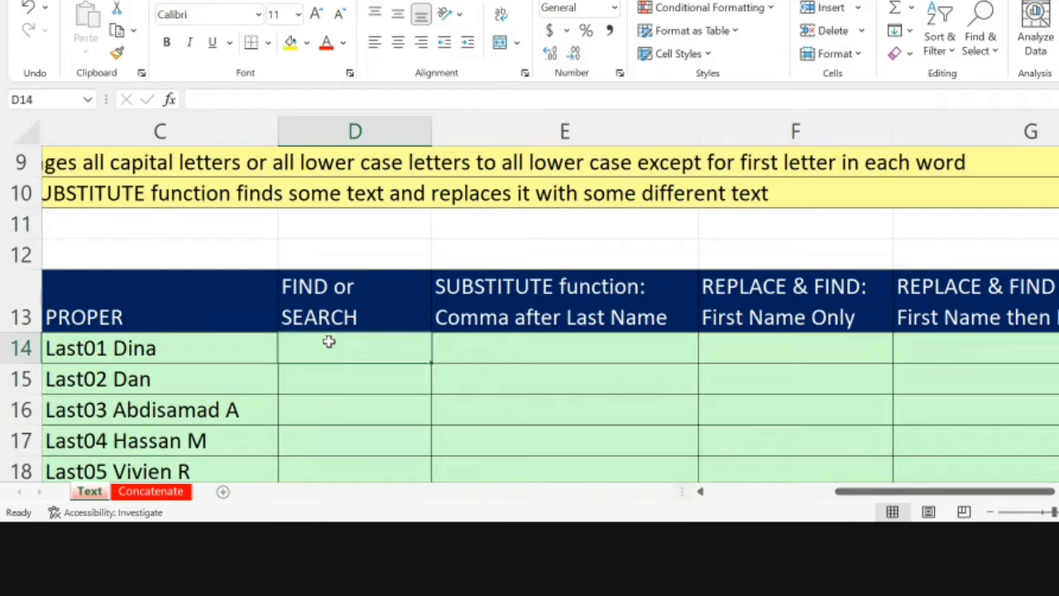
text(=)
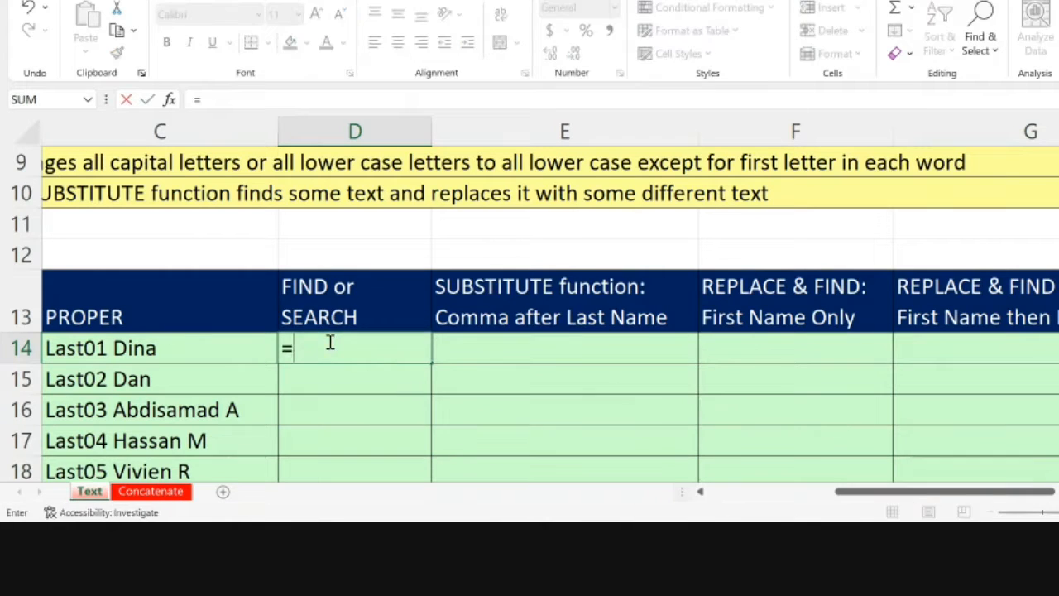
text(find)
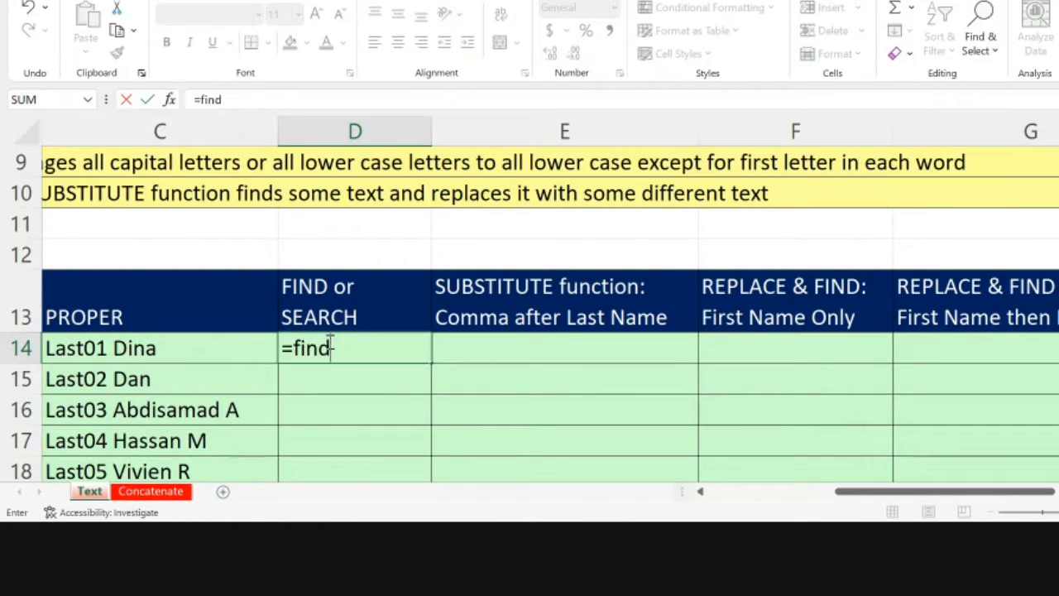
key(BackSpace)
key(BackSpace)
key(BackSpace)
key(BackSpace)
text(FIND)
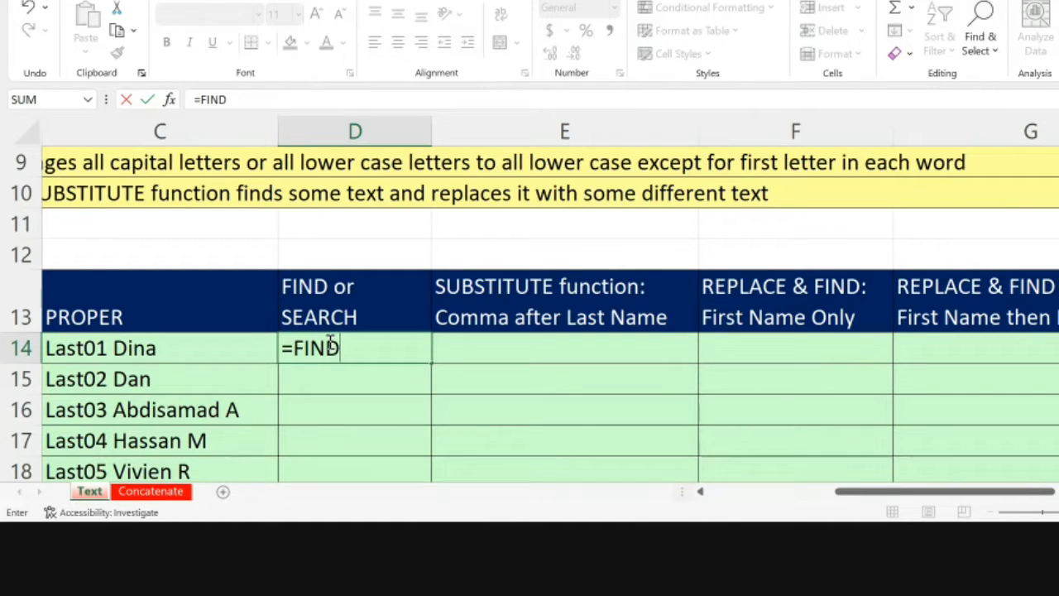
text(()
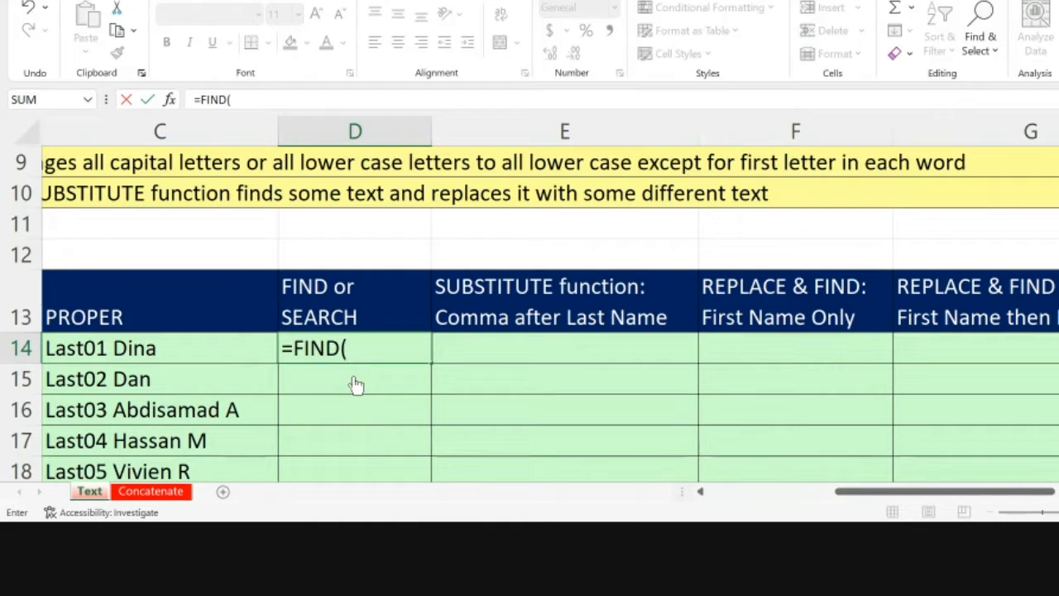
Step: Enter a space enclosed in quotation marks as the text to find in D14's FIND formula
text(" ")
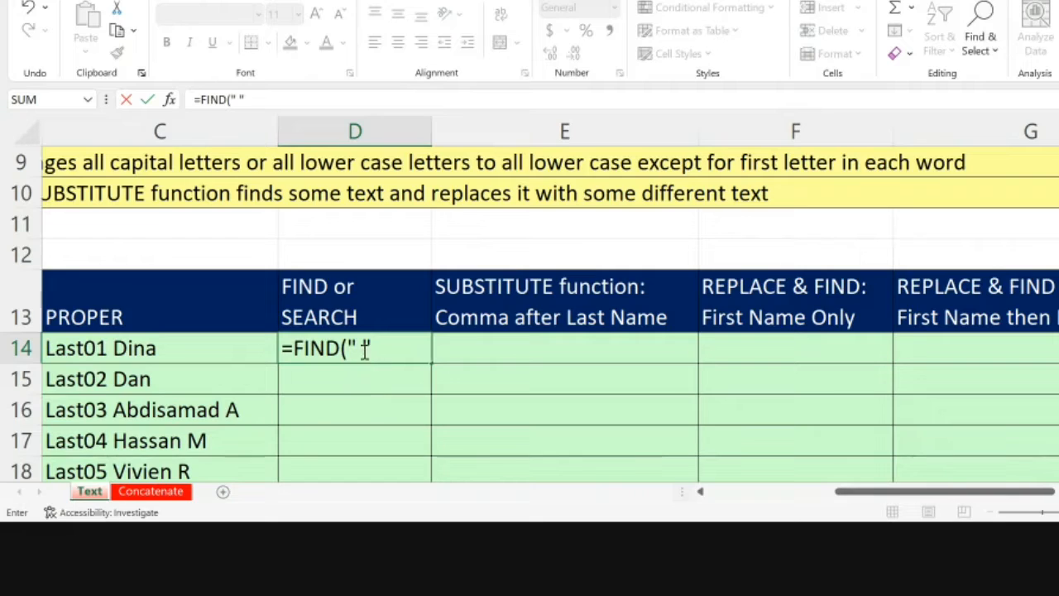
Step: Try the letters R and d in place of the space as the text to find in D14, and restore the quoted space
click(364, 347)
key(BackSpace)
text(R)
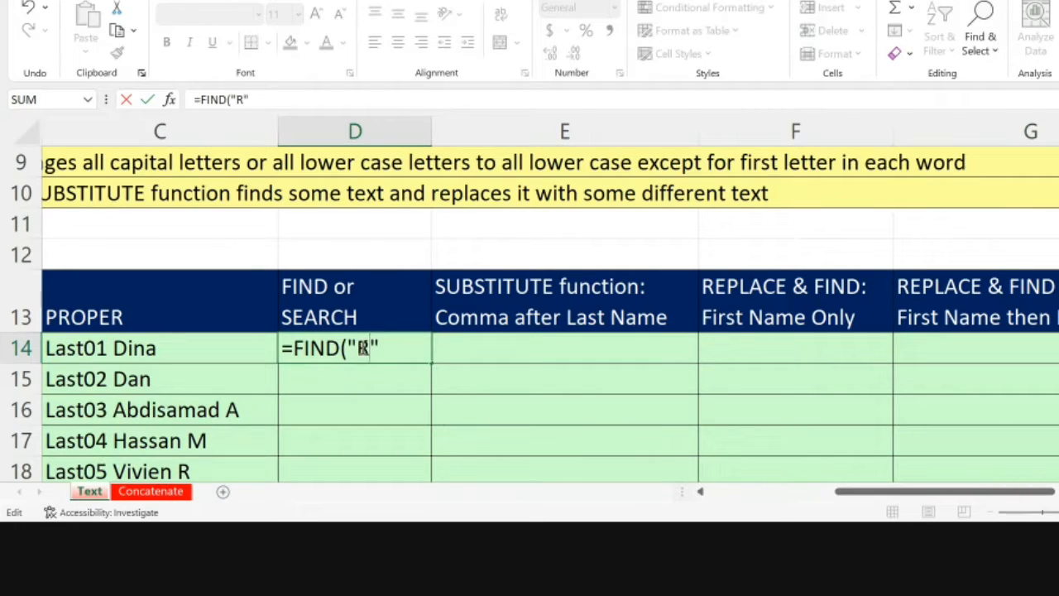
key(BackSpace)
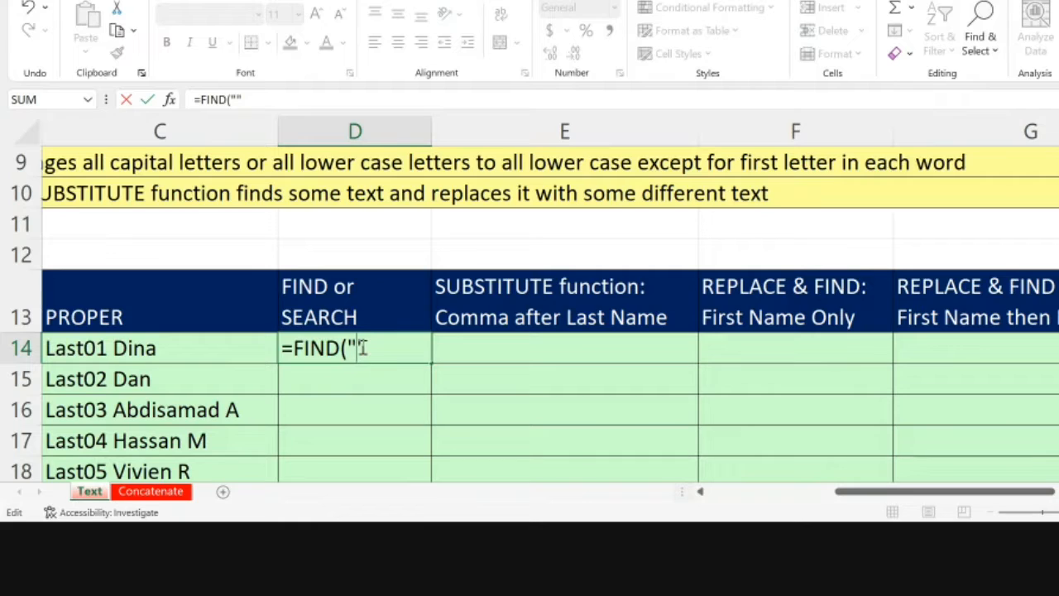
text(d)
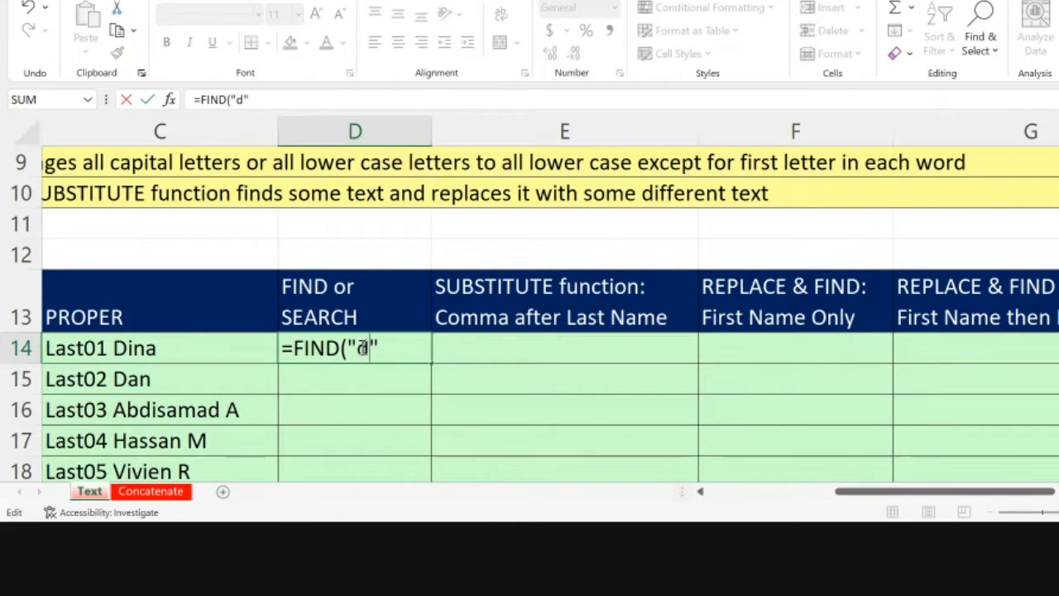
key(BackSpace)
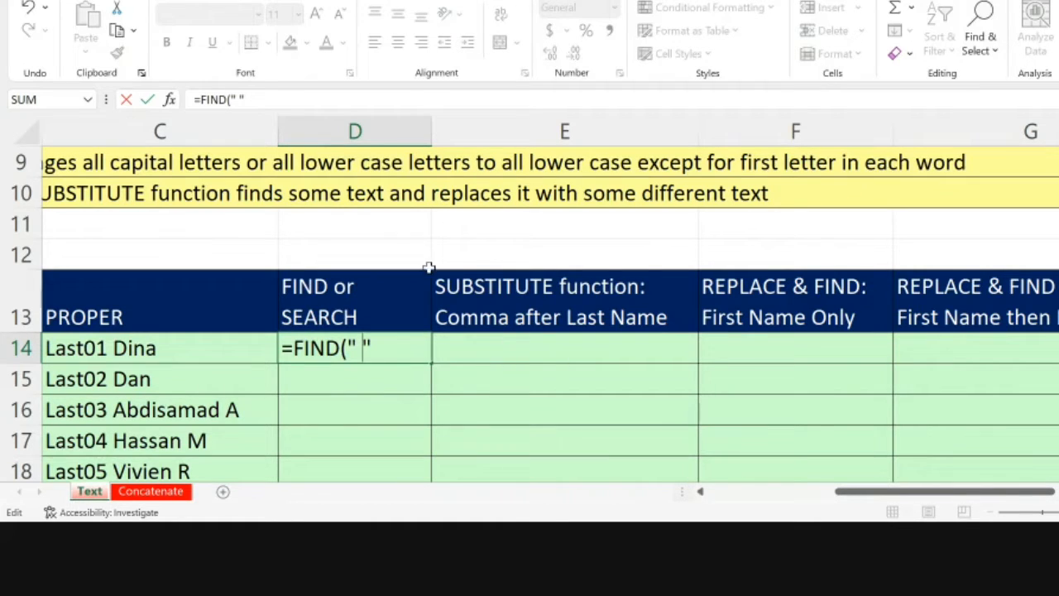
Step: Complete and enter the D14 formula as =FIND(" ",C14), using the first PROPER name as the text to search
text(,)
click(229, 344)
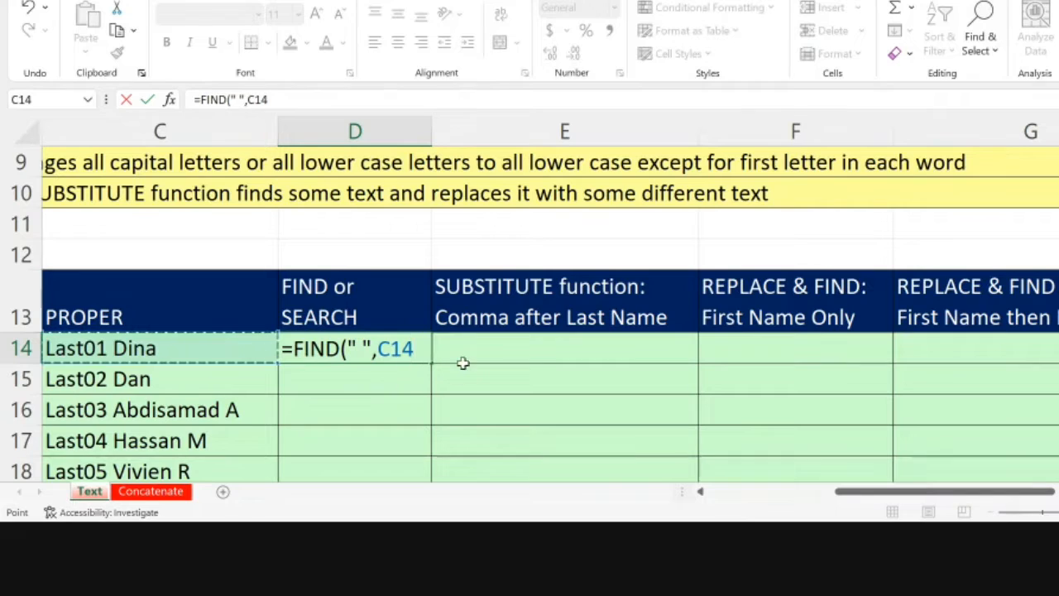
text(,)
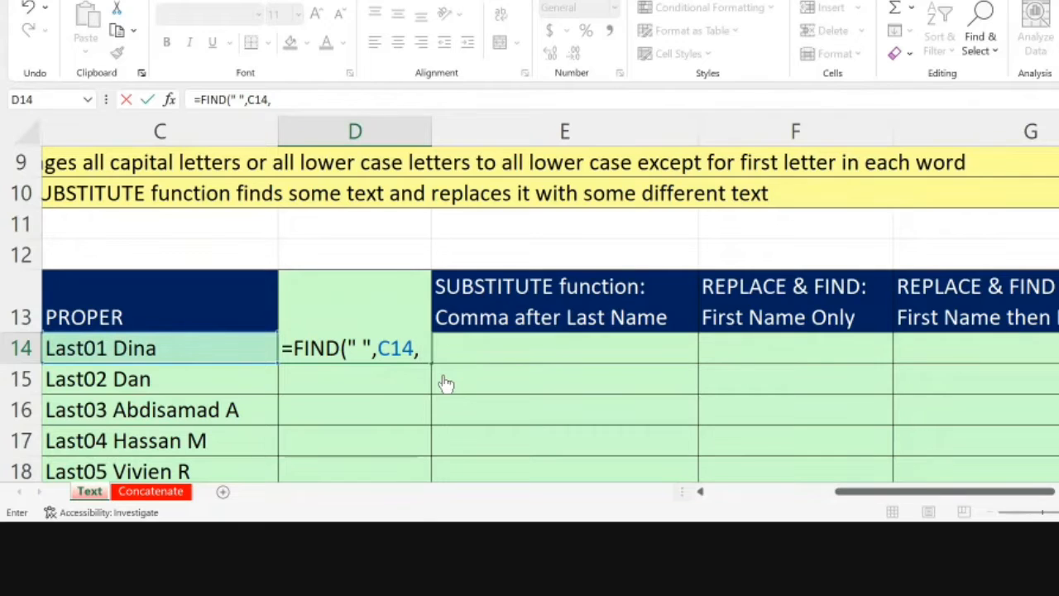
key(BackSpace)
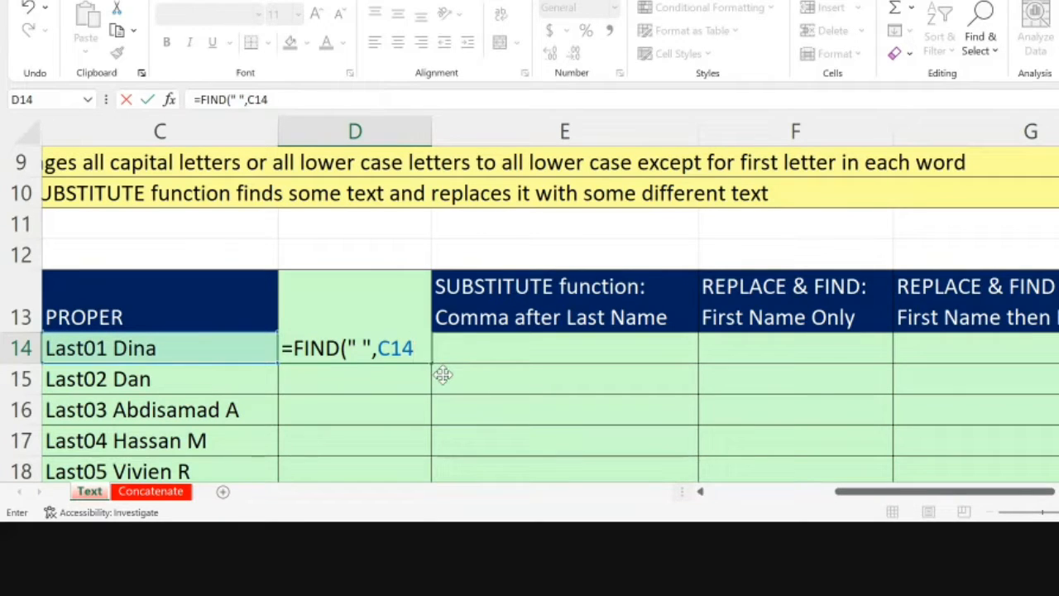
text())
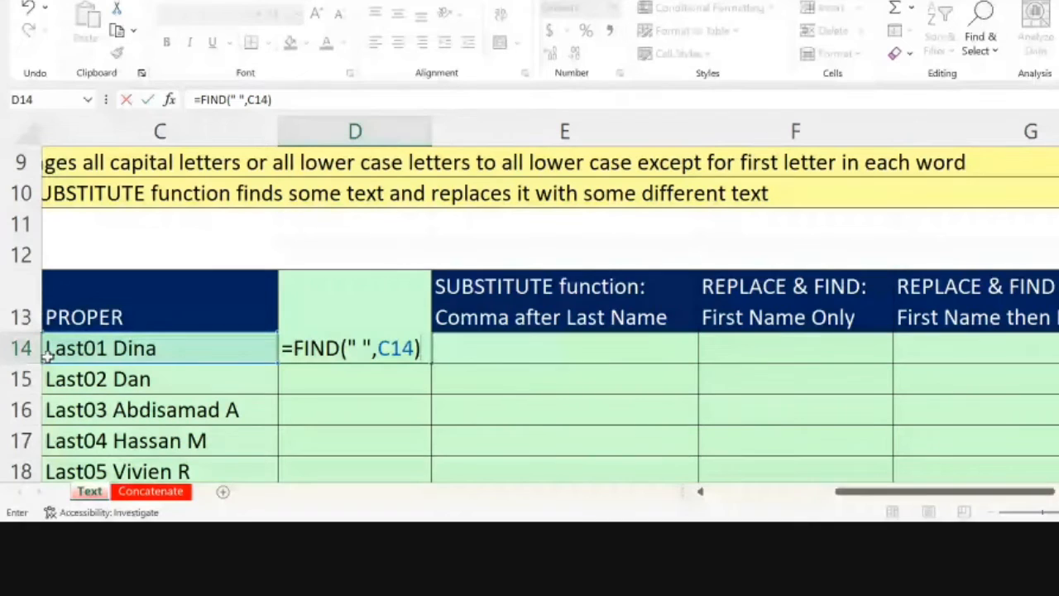
click(47, 353)
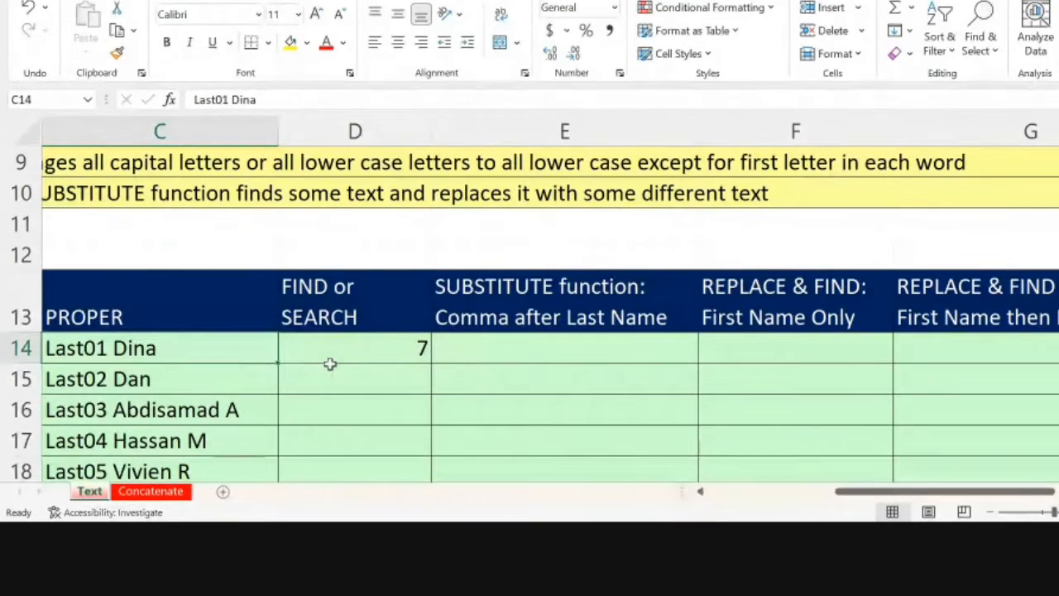
Step: Copy the FIND formula from D14 down the FIND or SEARCH column for all the names
click(356, 354)
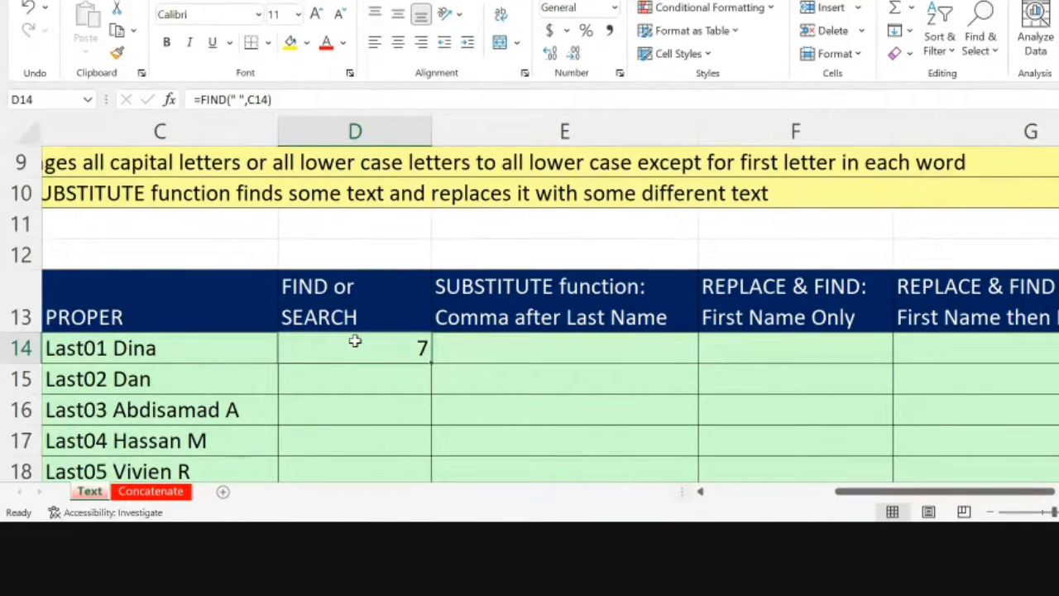
double_click(354, 341)
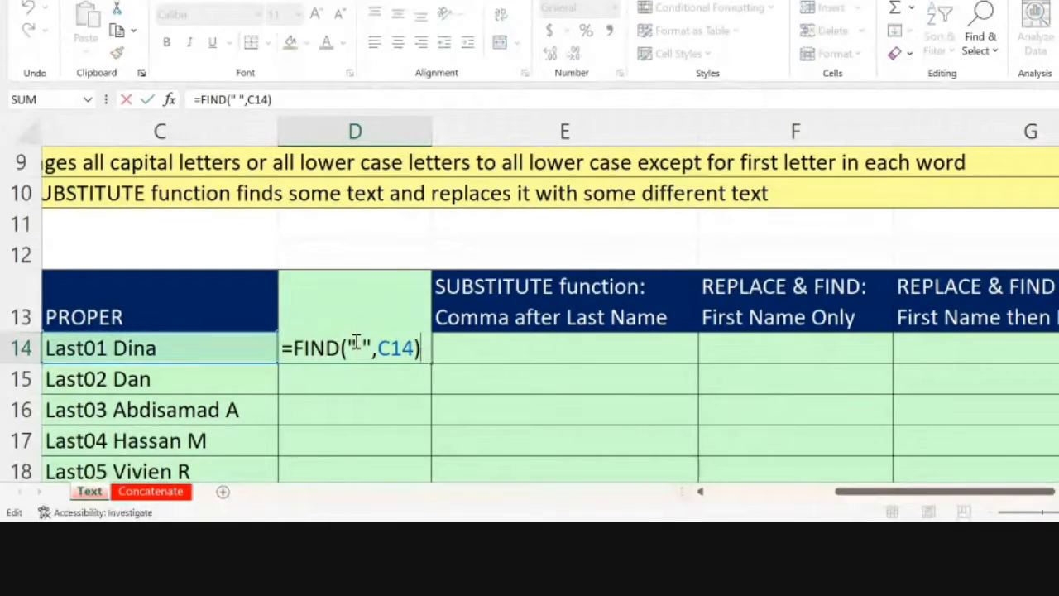
click(450, 358)
click(413, 356)
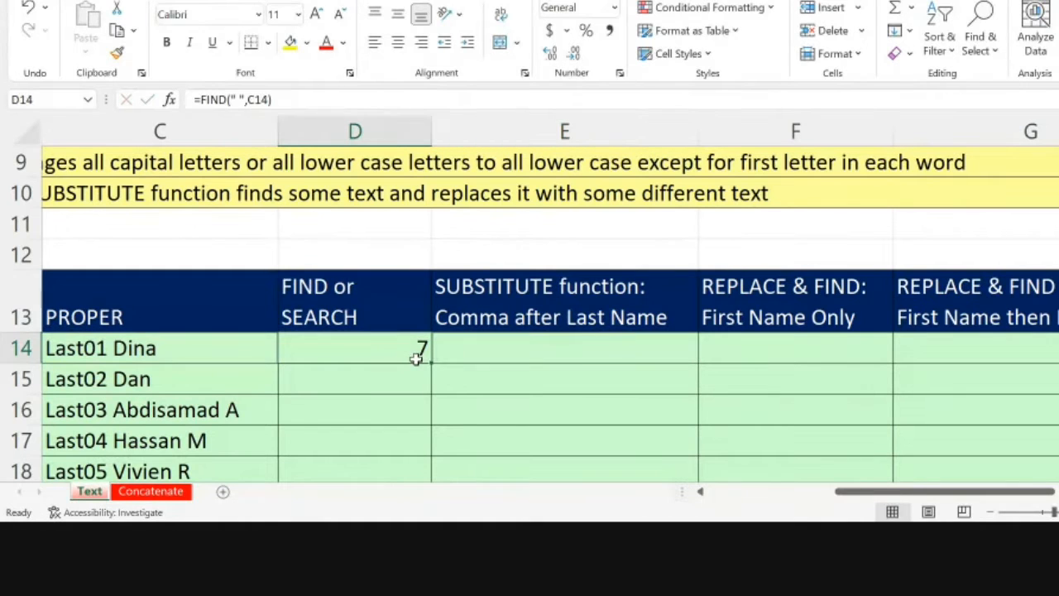
double_click(431, 362)
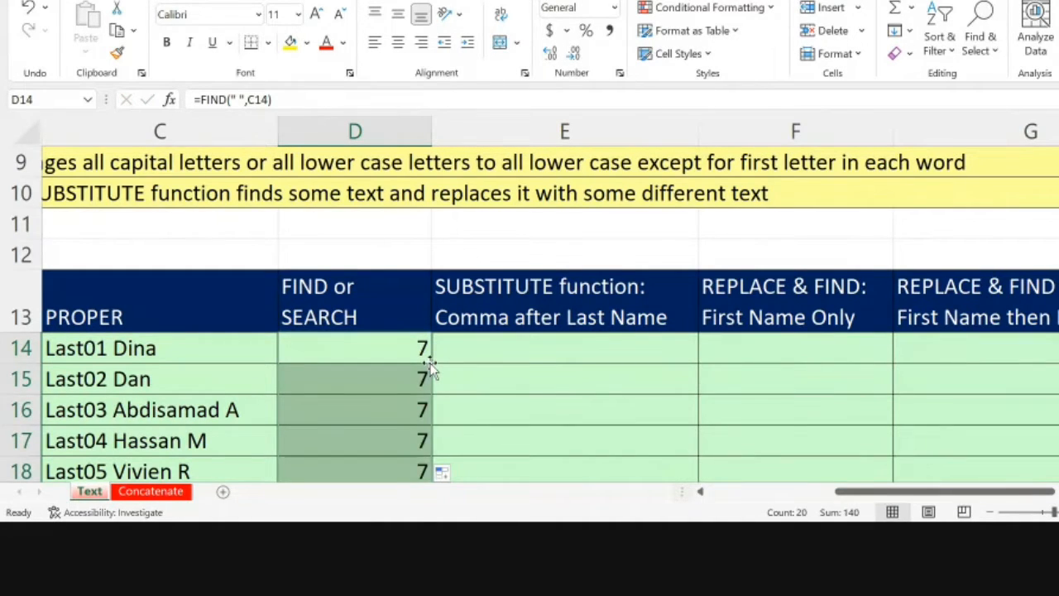
Step: Compare the space positions in column D with the names in column C down the whole list
scroll(431, 368, down, 7)
scroll(431, 369, up, 1)
scroll(430, 368, up, 8)
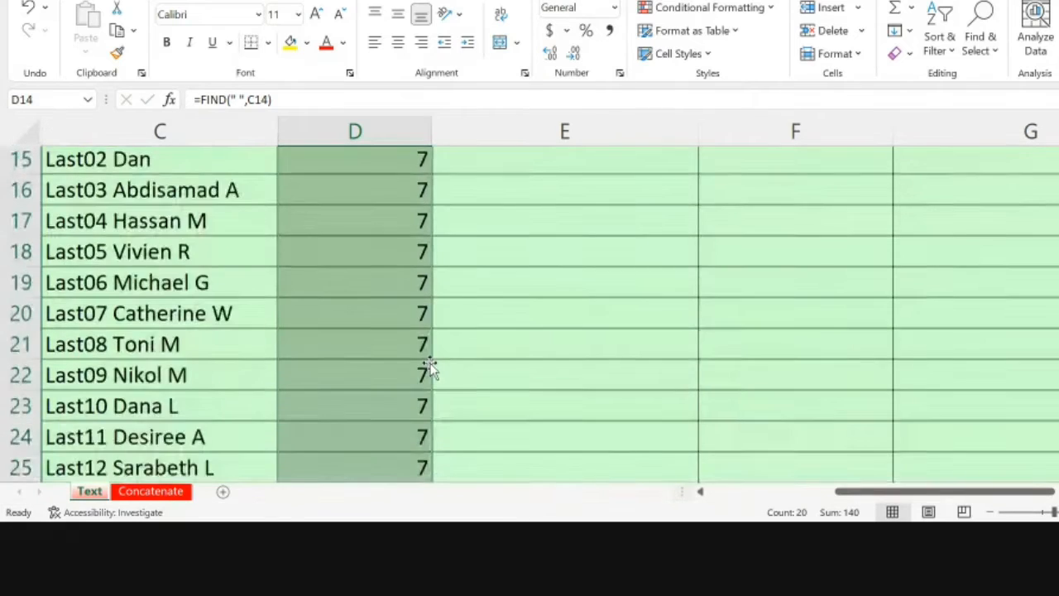
scroll(430, 368, down, 6)
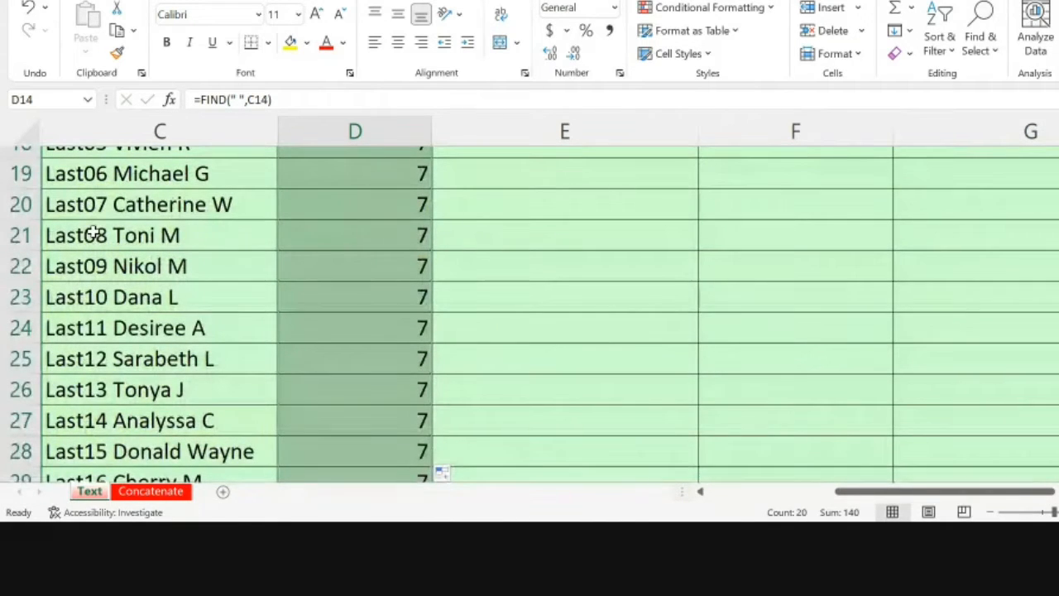
scroll(95, 234, up, 3)
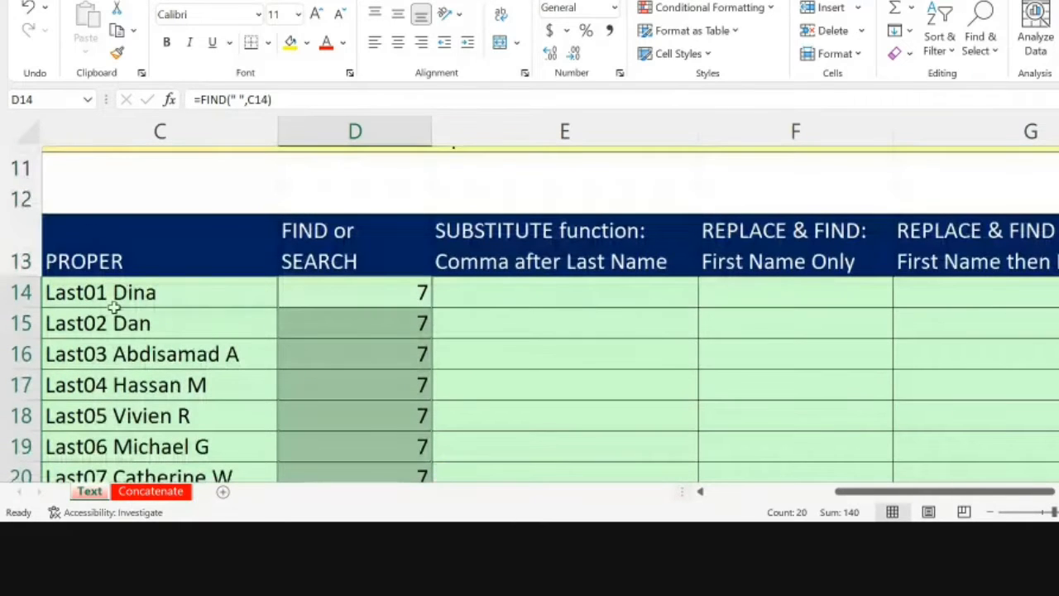
scroll(402, 308, down, 1)
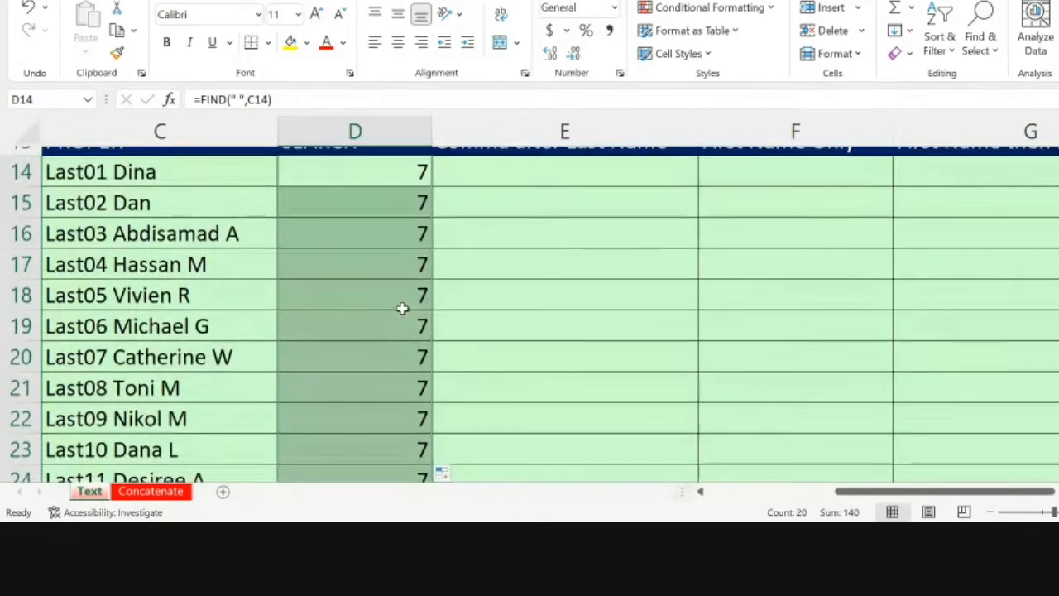
scroll(402, 309, down, 1)
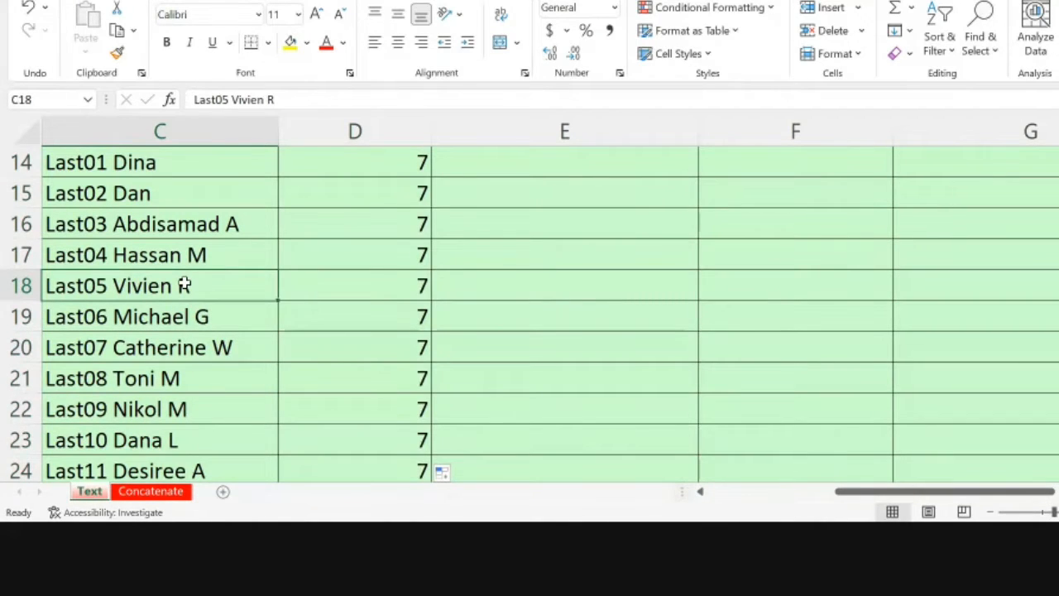
Step: Insert six extra t letters after "Last" in C18 and check the FIND result beside it
click(219, 100)
text(tttttt)
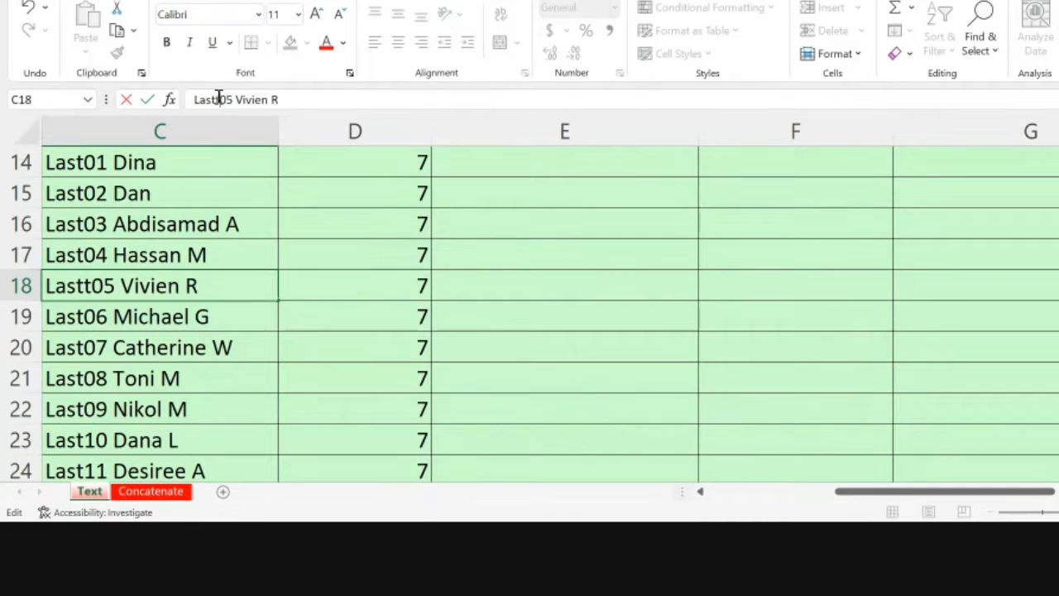
key(Return)
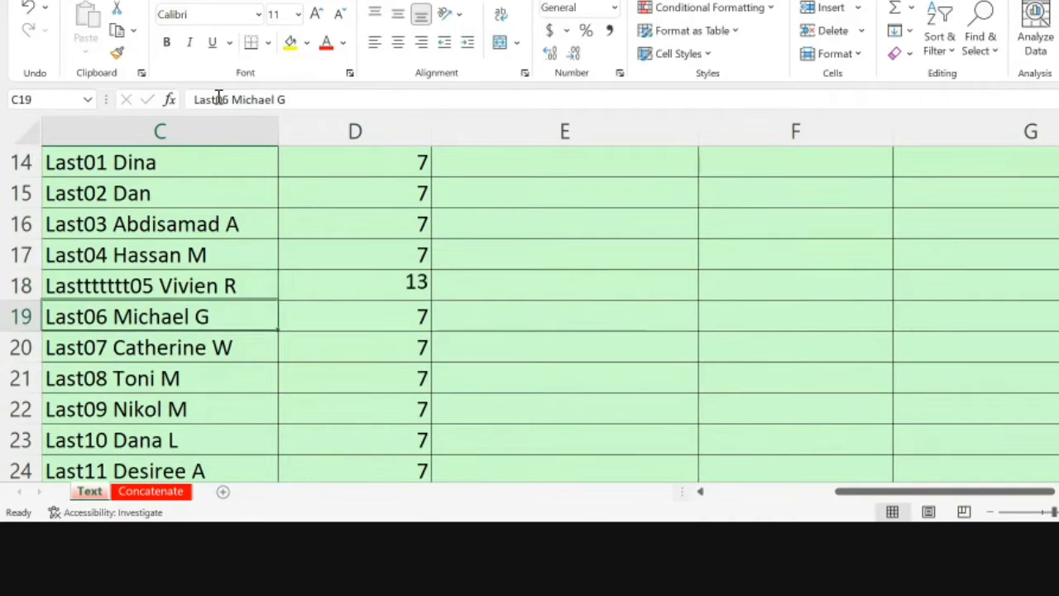
key(Up)
key(Right)
key(Left)
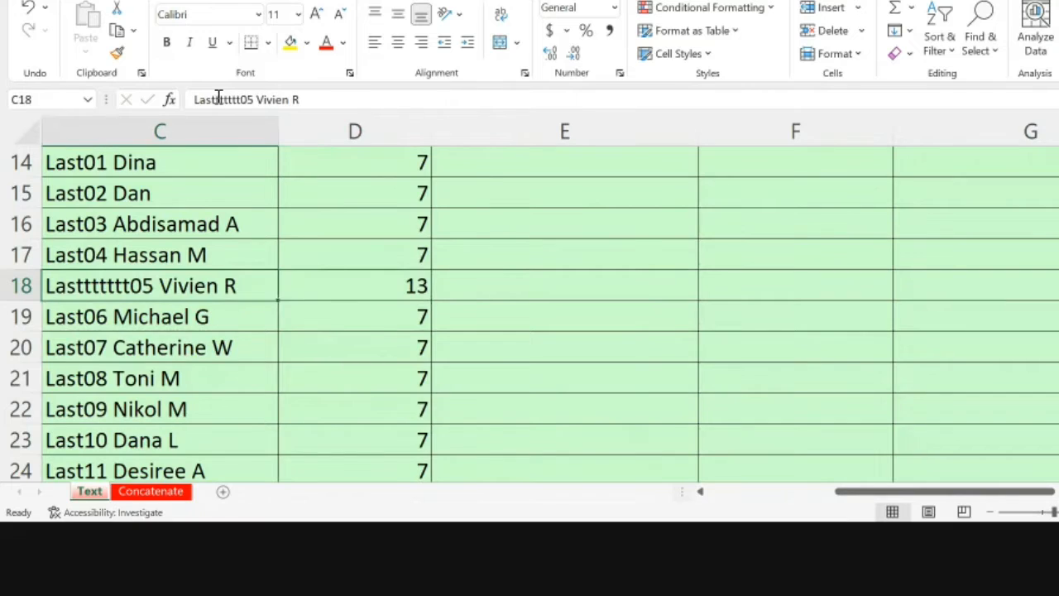
key(Left)
key(Right)
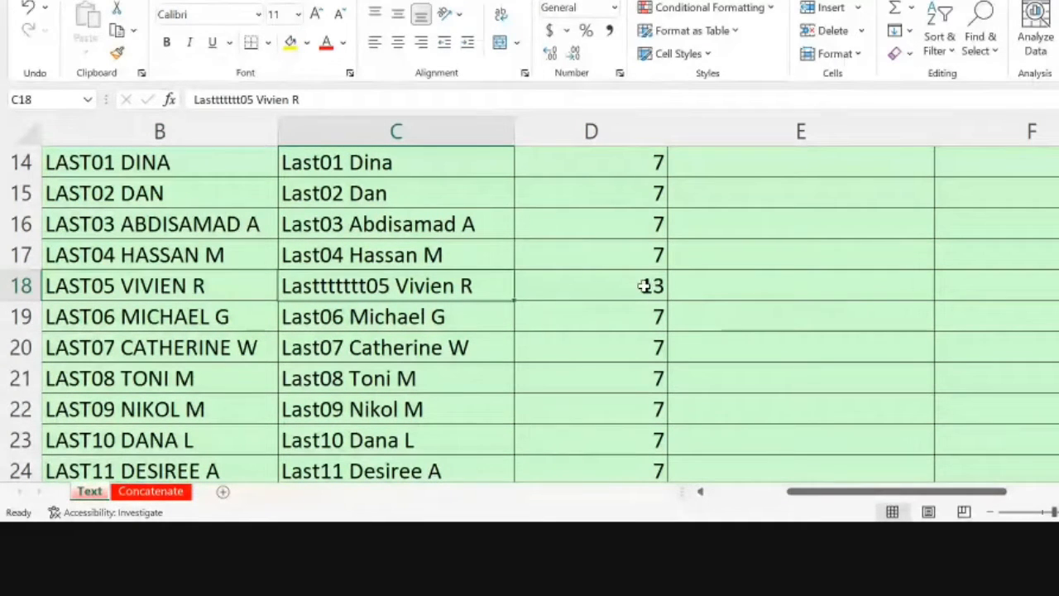
Step: Count through the characters of the lengthened last name in C18 up to the space, without changing the cell
click(213, 99)
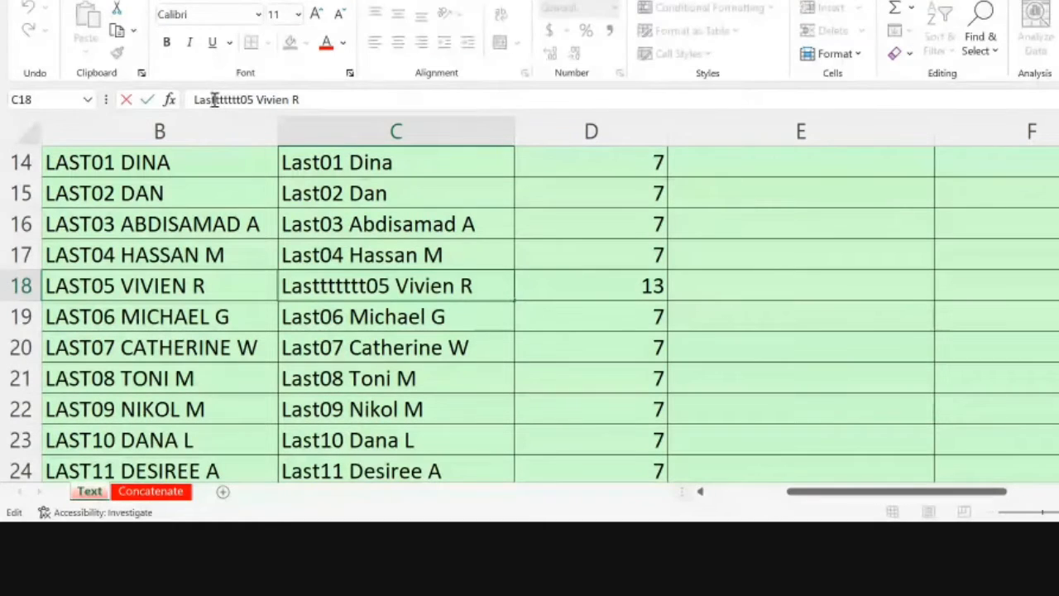
scroll(529, 315, up, 1)
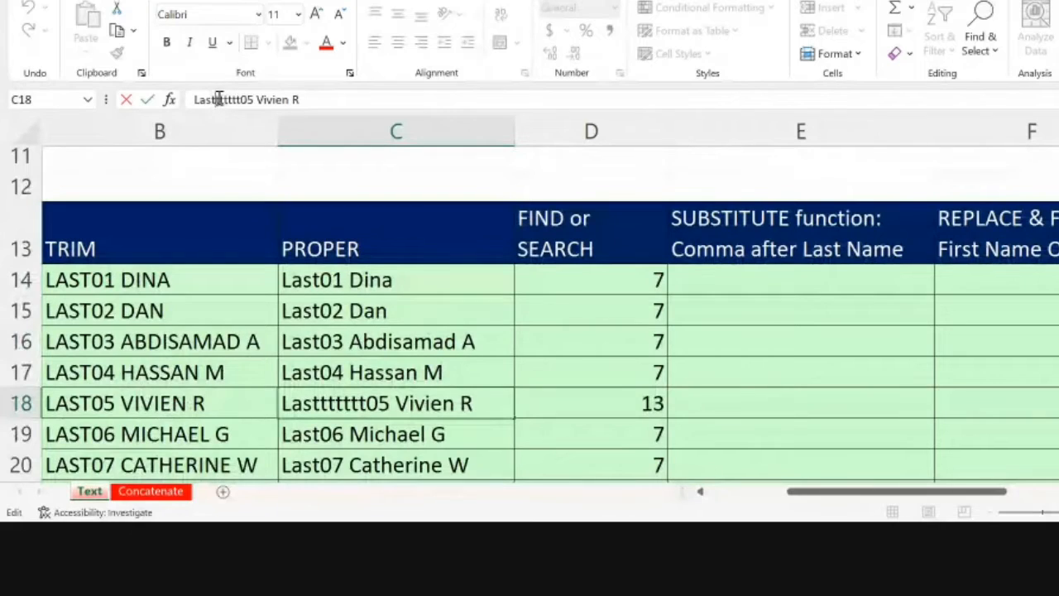
key(Right)
key(Right)
key(Right)
key(Right)
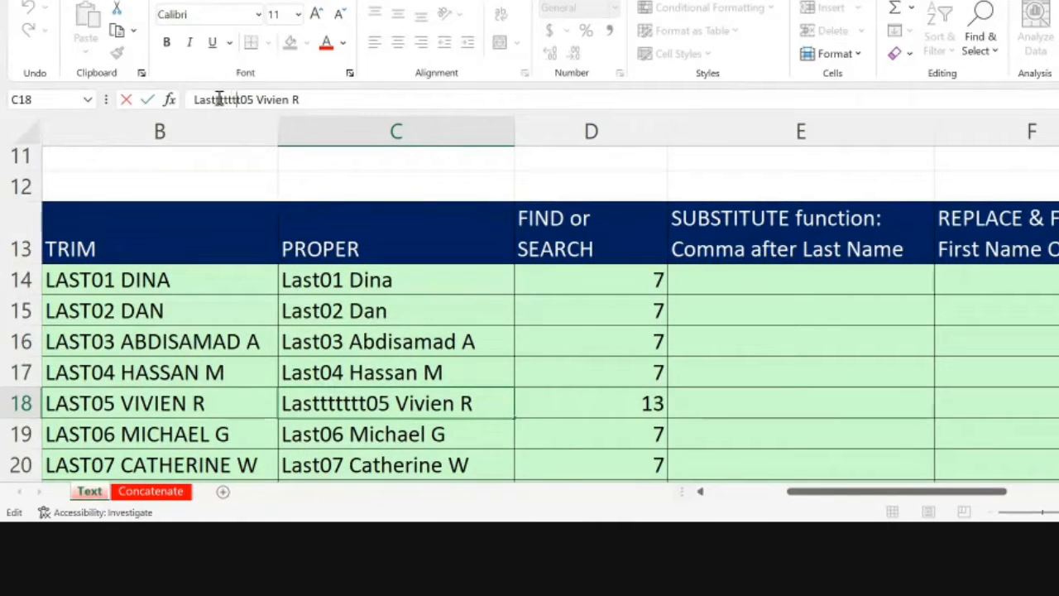
key(Right)
key(Right)
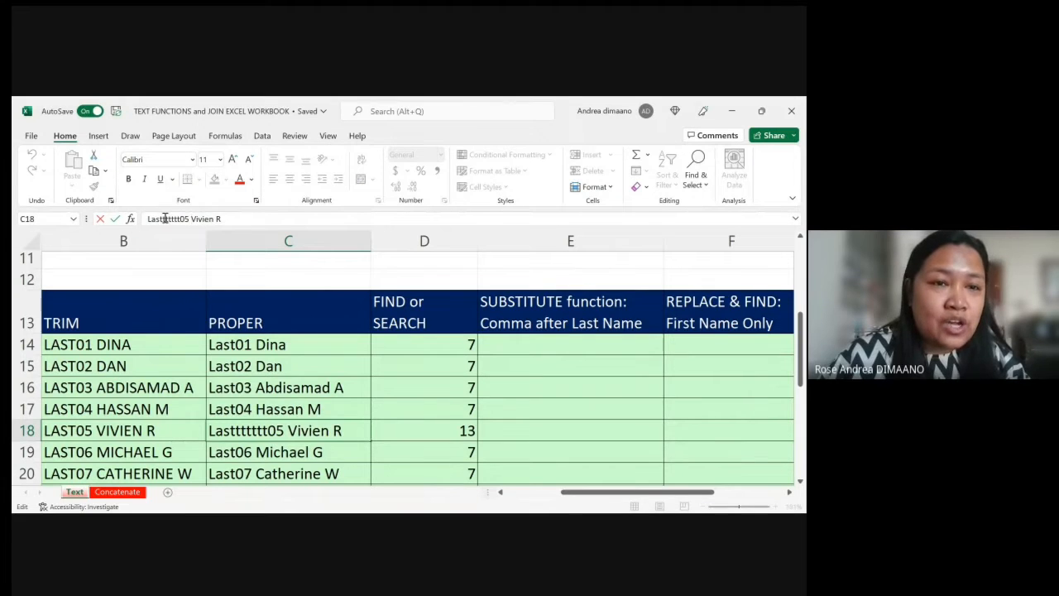
key(Return)
Step: Add two extra capital L letters at the start of the name in C16
key(Up)
key(Up)
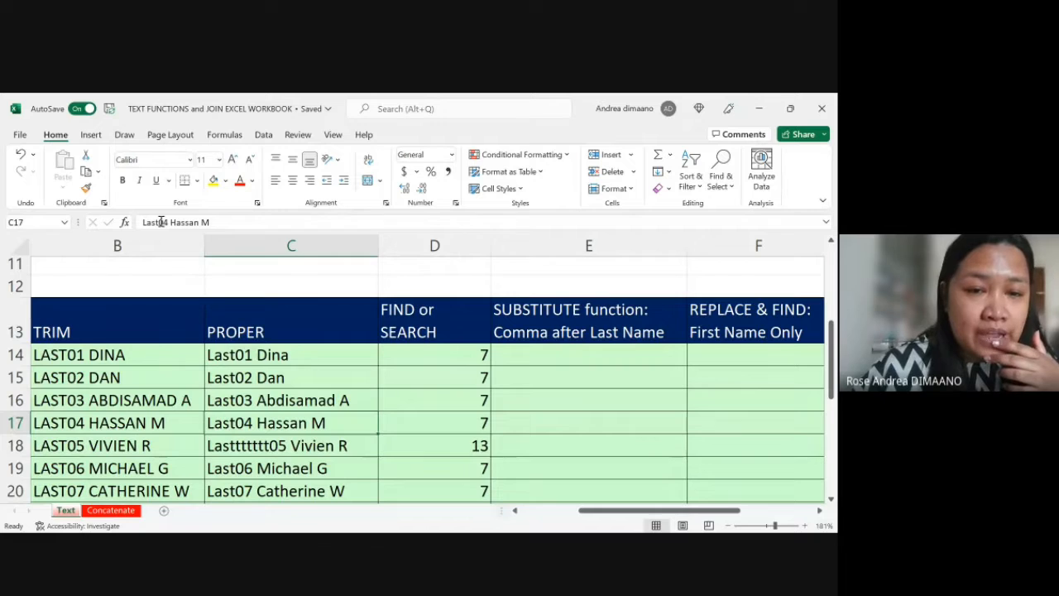
key(Up)
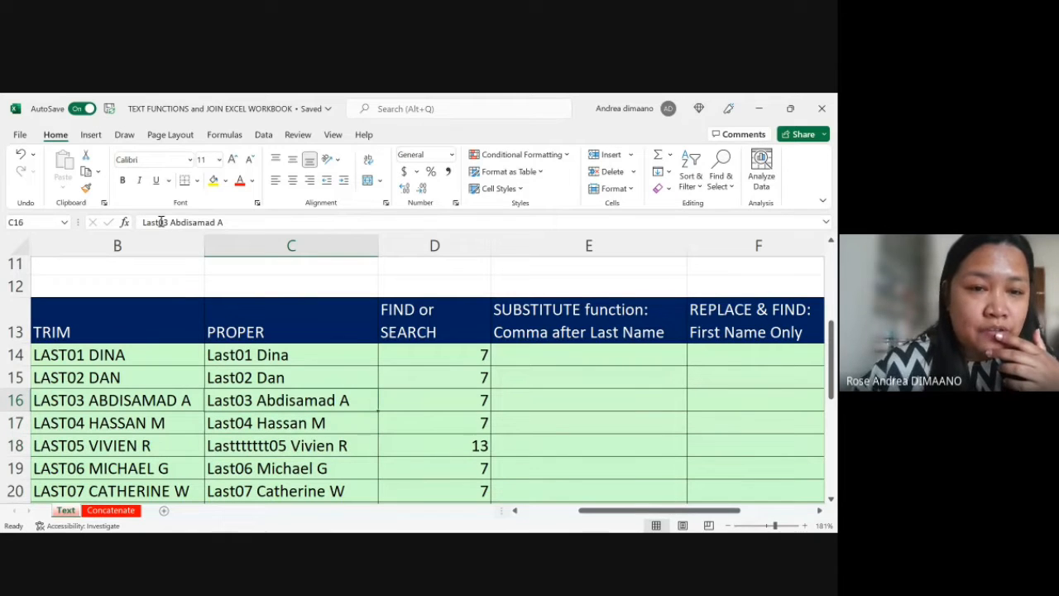
click(219, 223)
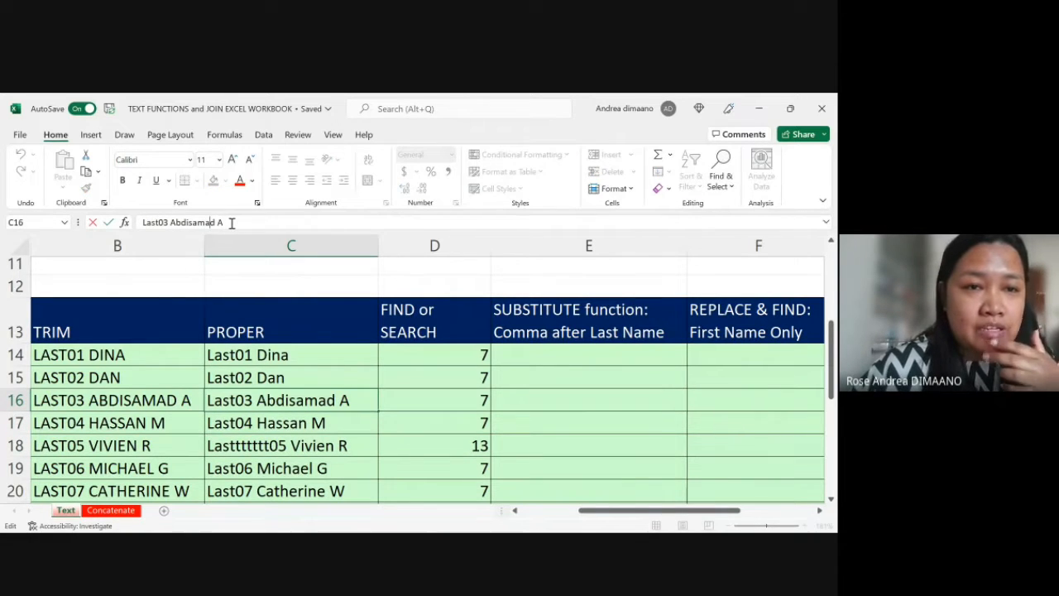
key(Home)
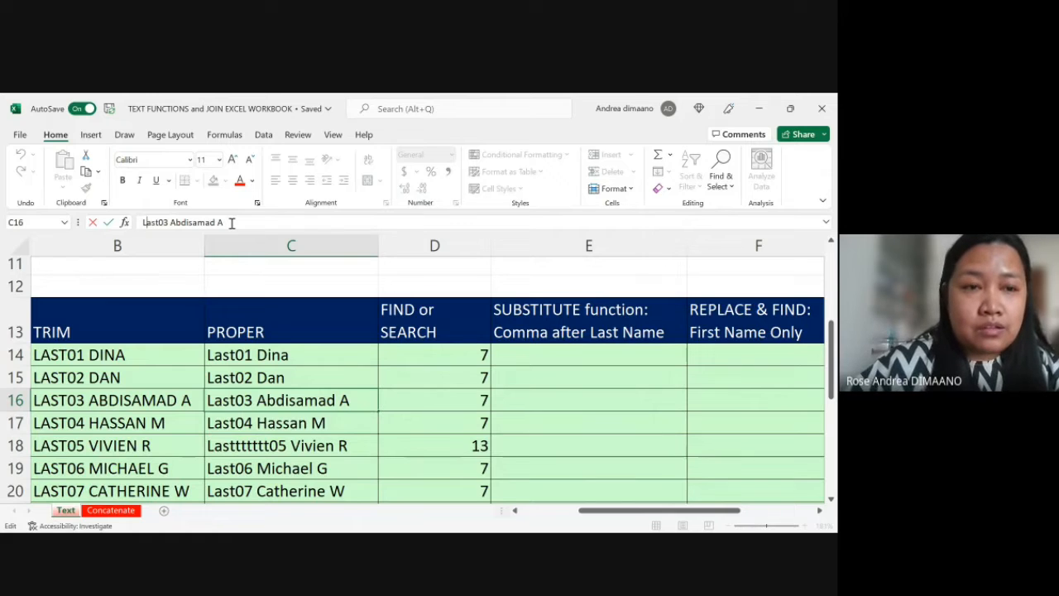
text(LL)
key(Return)
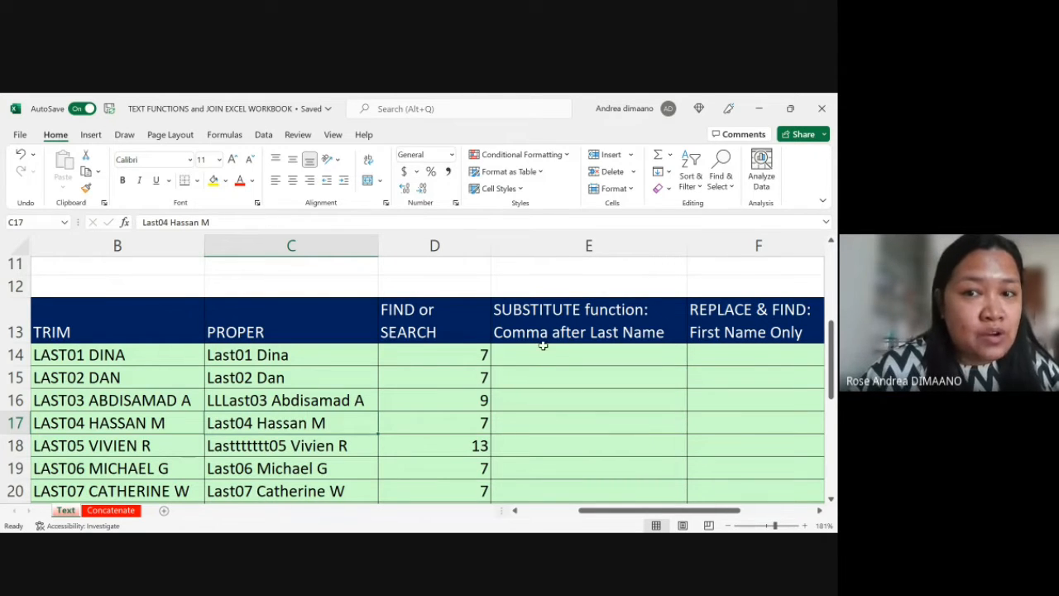
Step: Review the FIND formulas in column D beside the proper-case names, from row 14 down to row 19
click(571, 348)
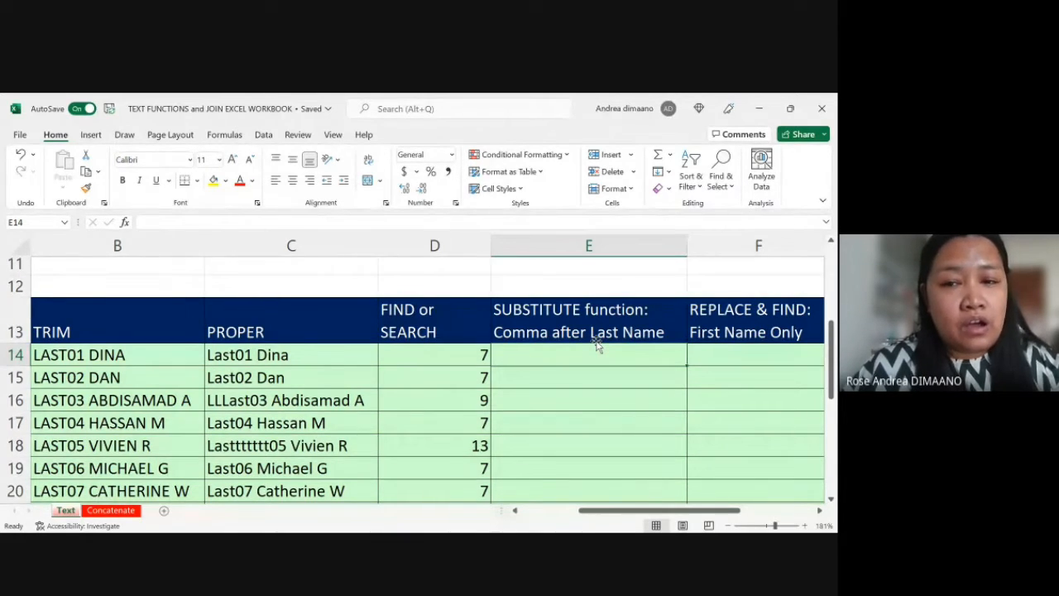
scroll(598, 347, up, 1)
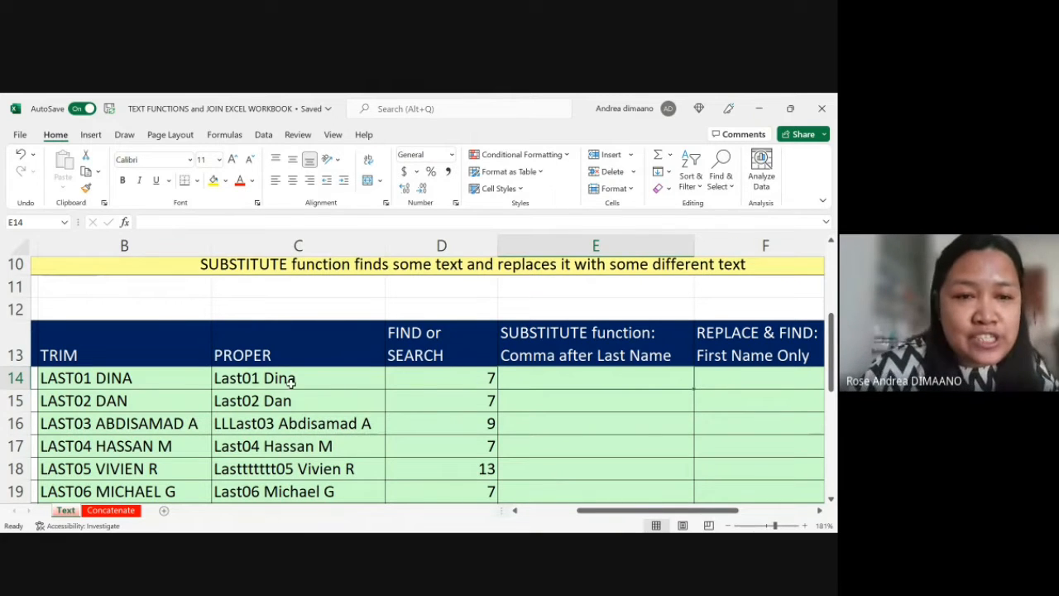
scroll(289, 381, left, 3)
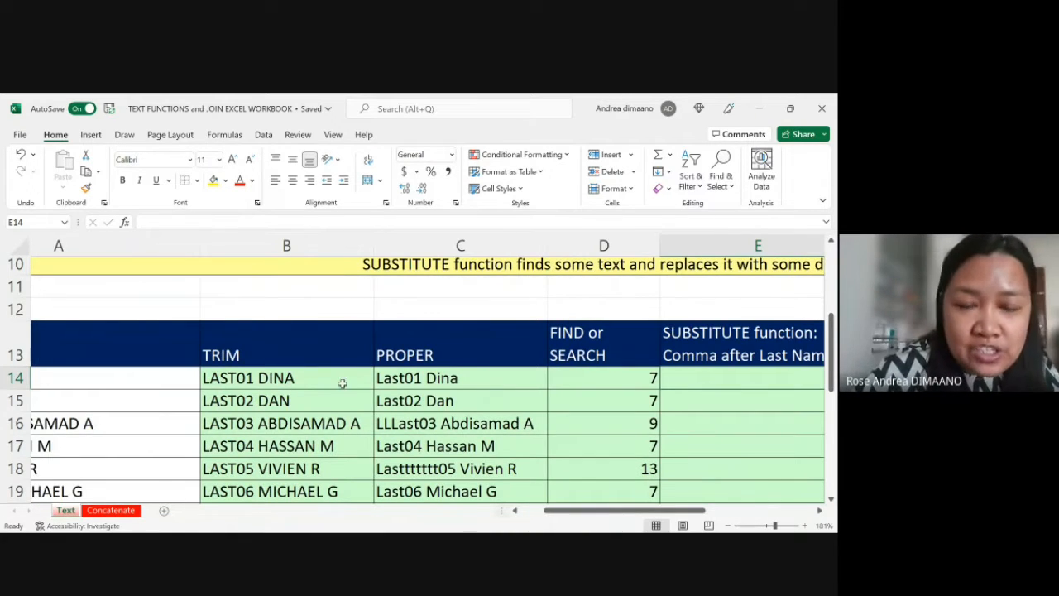
click(626, 447)
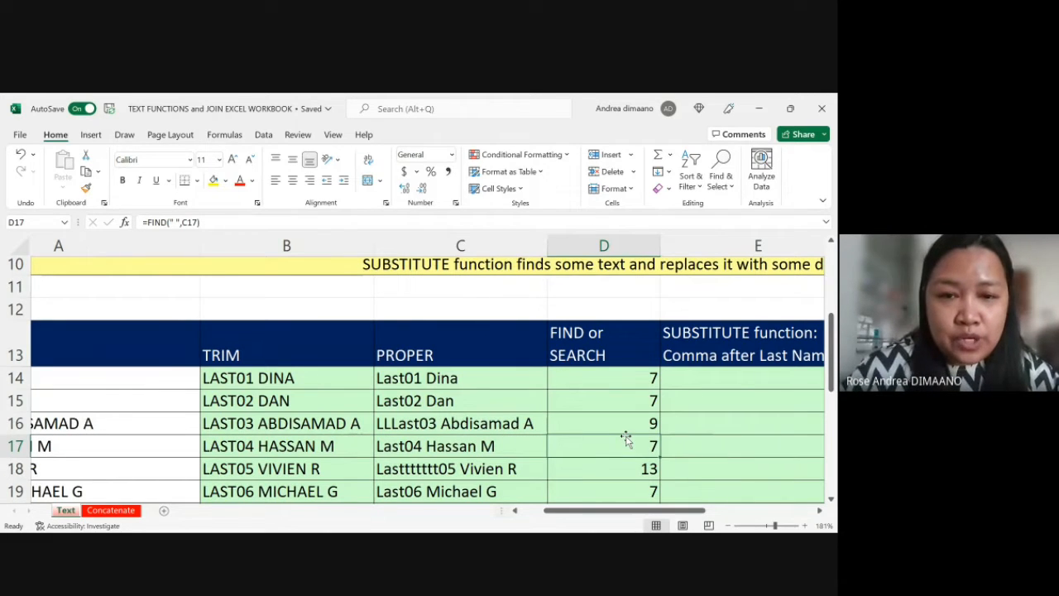
key(Down)
key(Down)
key(Up)
key(Up)
key(Up)
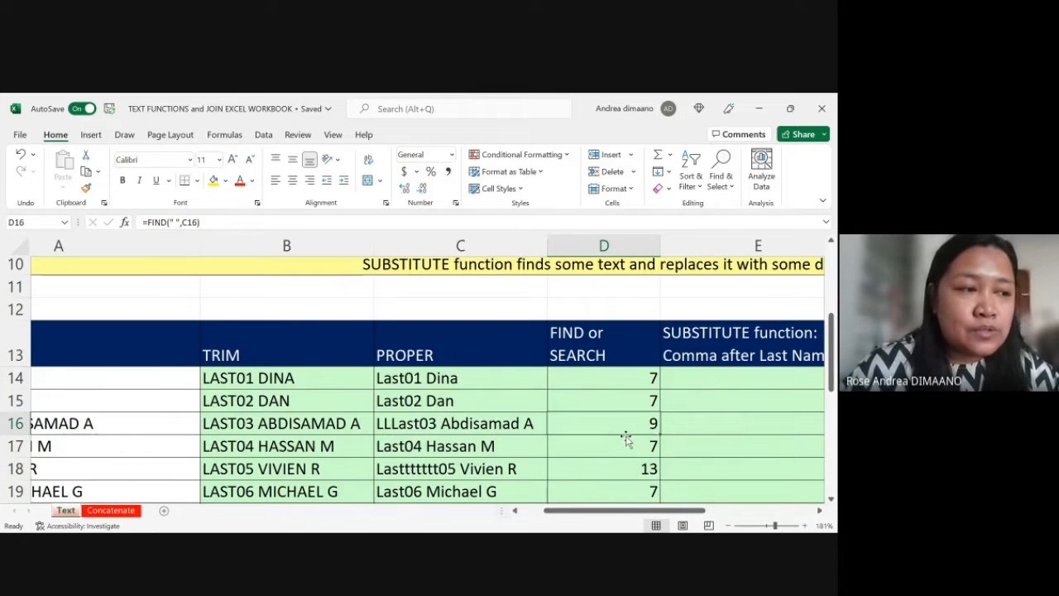
key(Up)
key(Up)
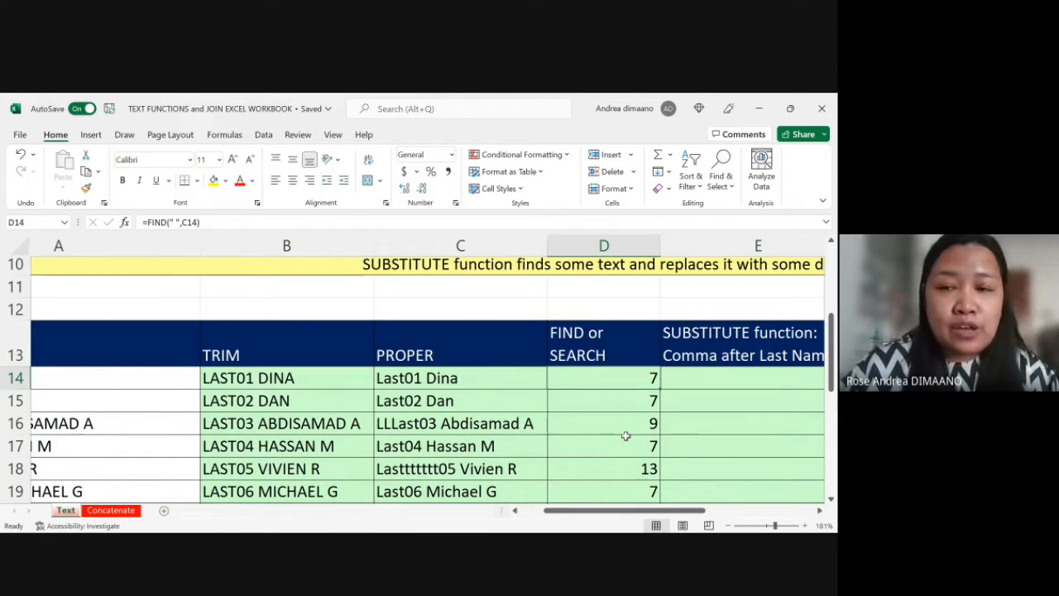
key(Up)
key(Down)
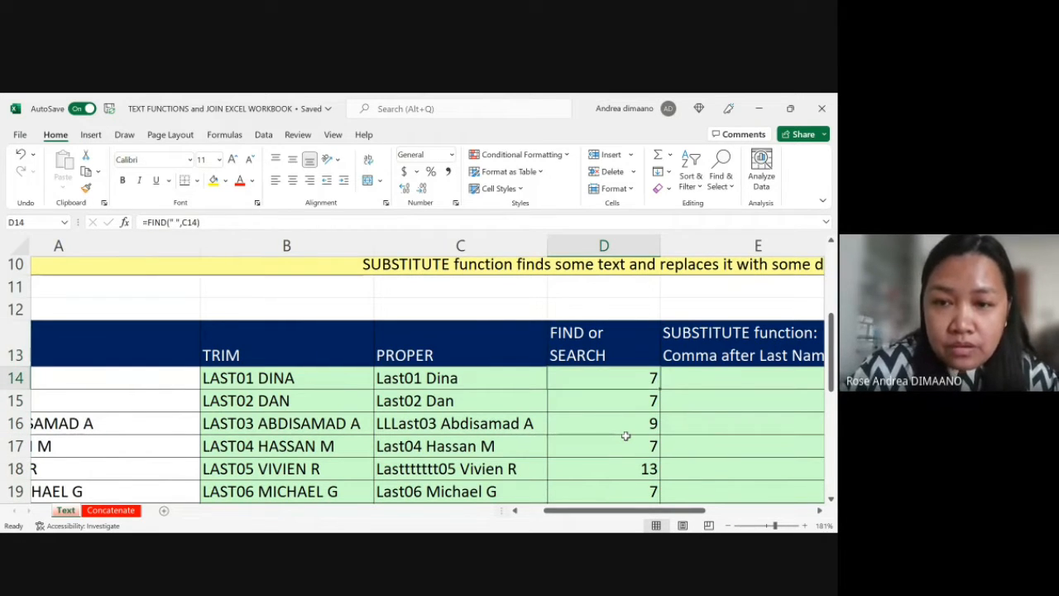
Step: Undo the two extra L letters added to the name in C16
scroll(626, 436, right, 2)
key(Down)
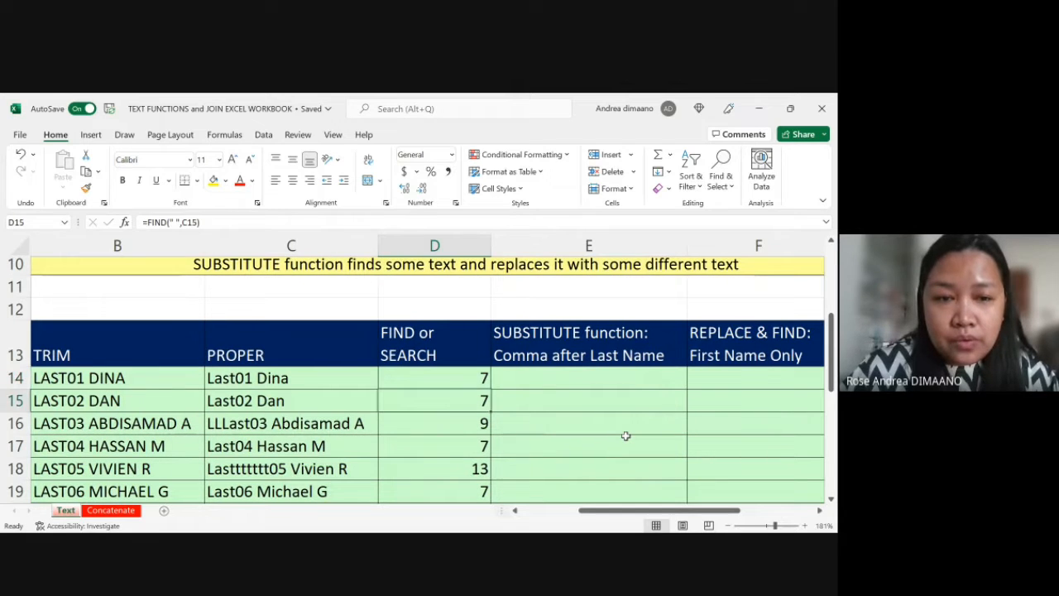
key(Down)
key(ctrl+z)
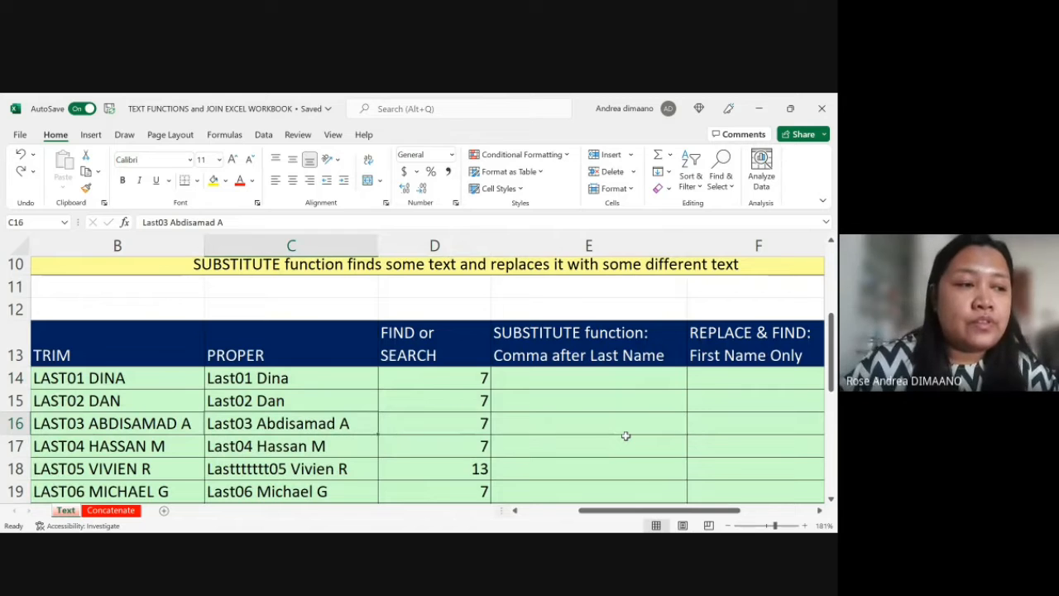
Step: Examine the SUBSTITUTE column heading in E13, which asks for a comma after the last name
key(Right)
key(Right)
key(Up)
key(Up)
key(Up)
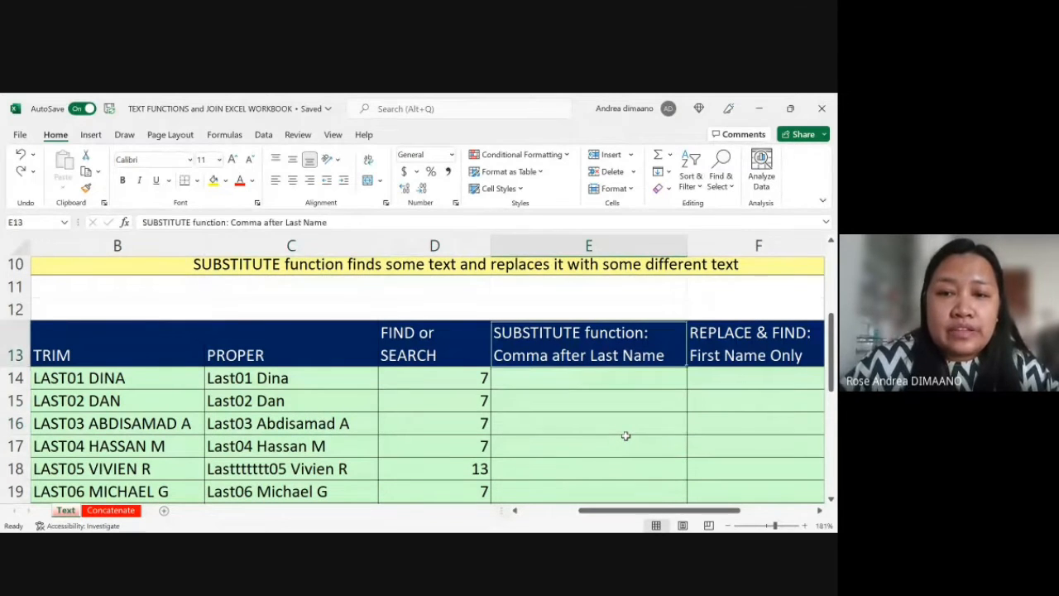
scroll(625, 436, up, 1)
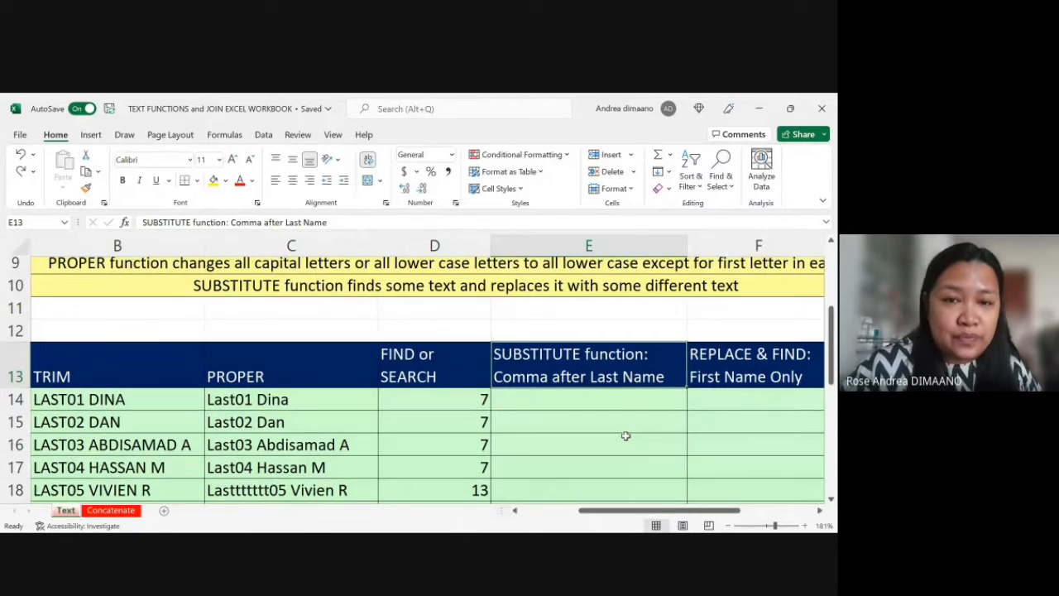
scroll(624, 436, left, 1)
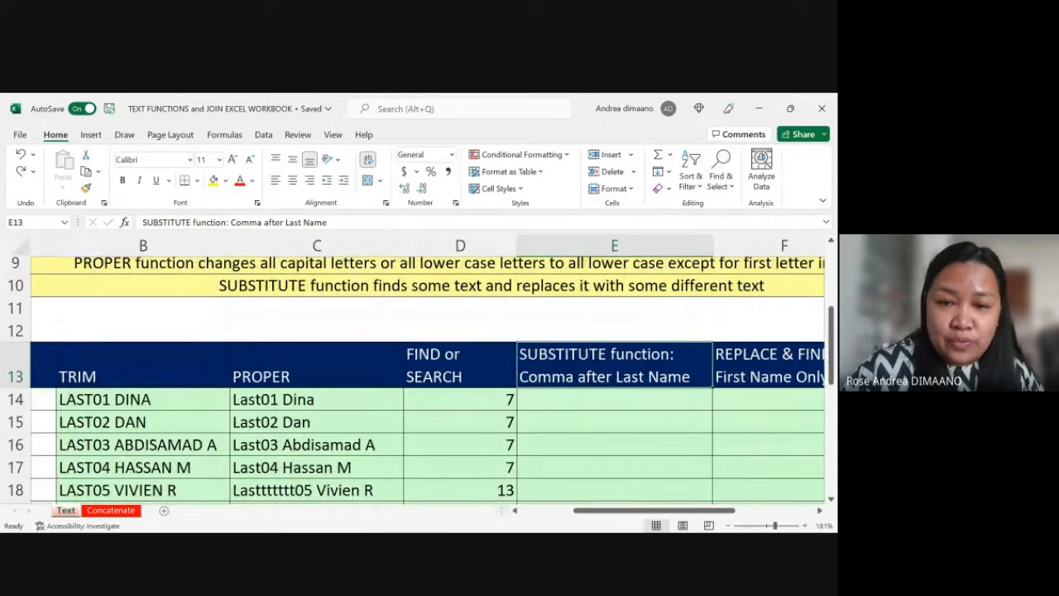
click(484, 498)
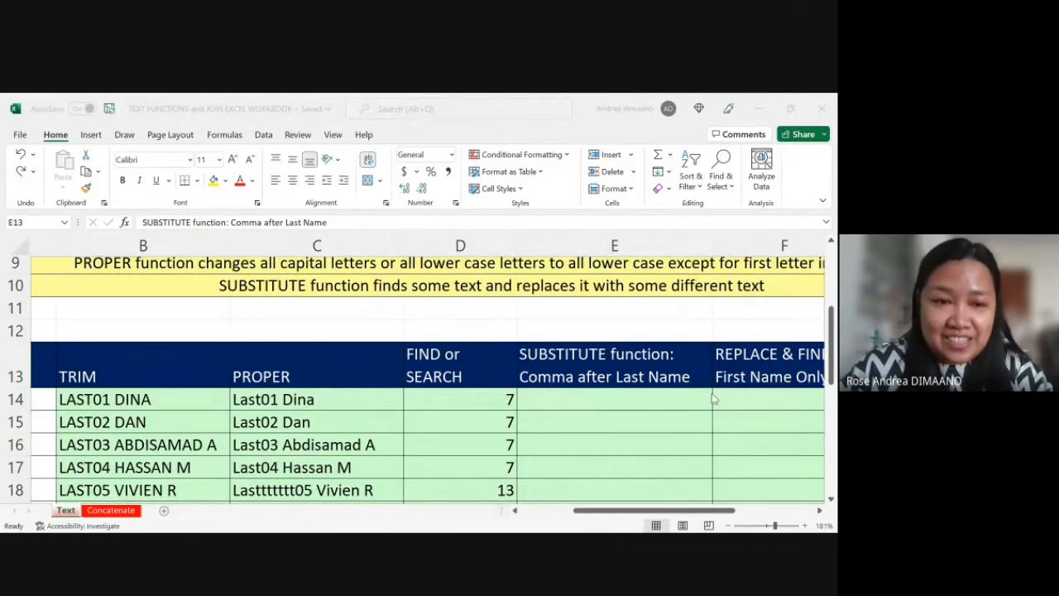
click(613, 373)
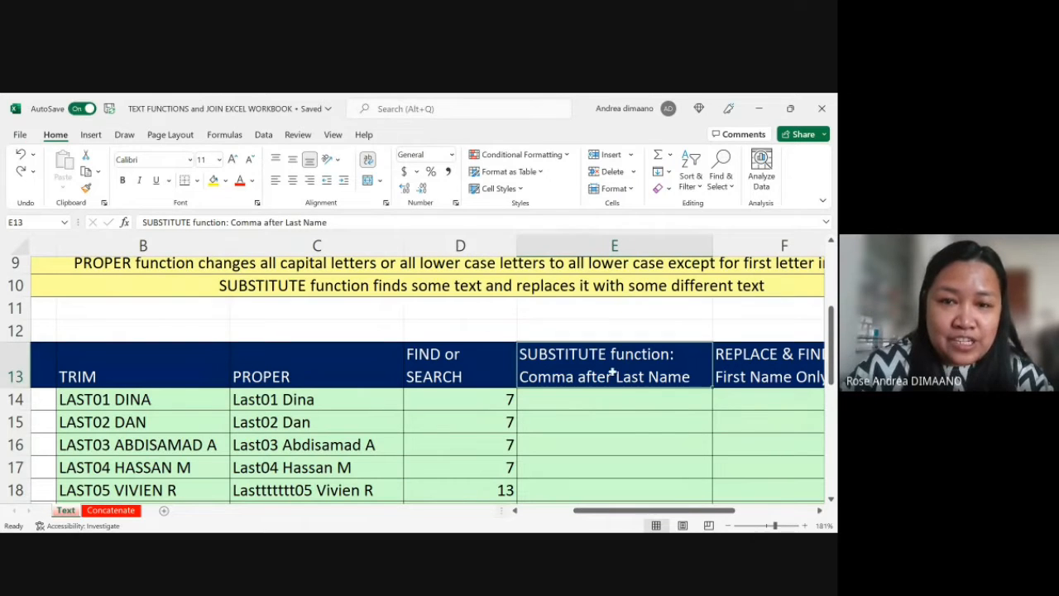
Step: Read the description of the SUBSTITUTE function in row 10 of the notes above the table
scroll(662, 420, up, 1)
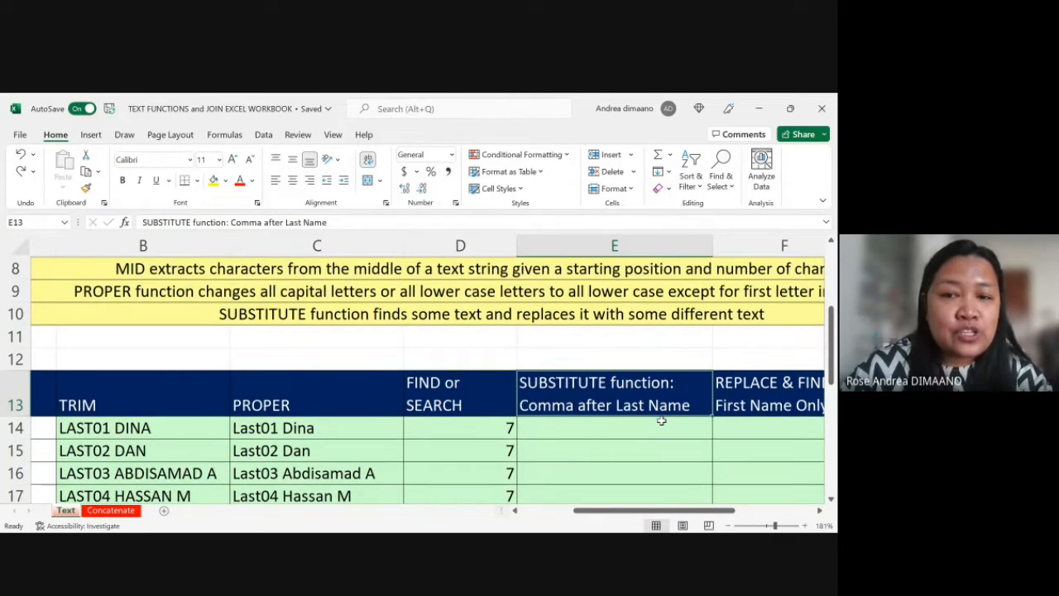
scroll(662, 421, up, 4)
scroll(662, 420, up, 1)
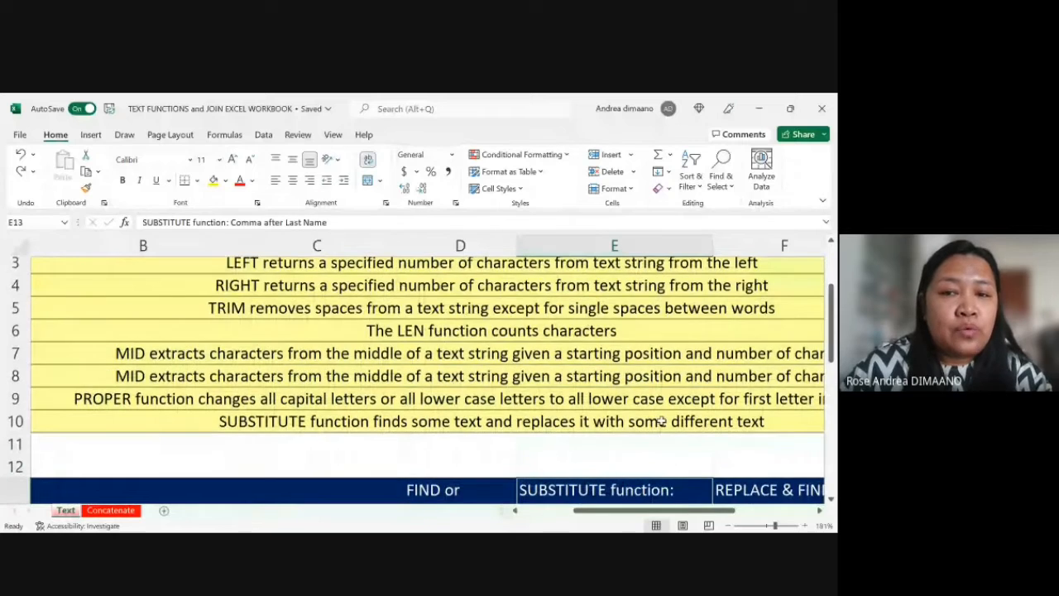
scroll(662, 420, down, 5)
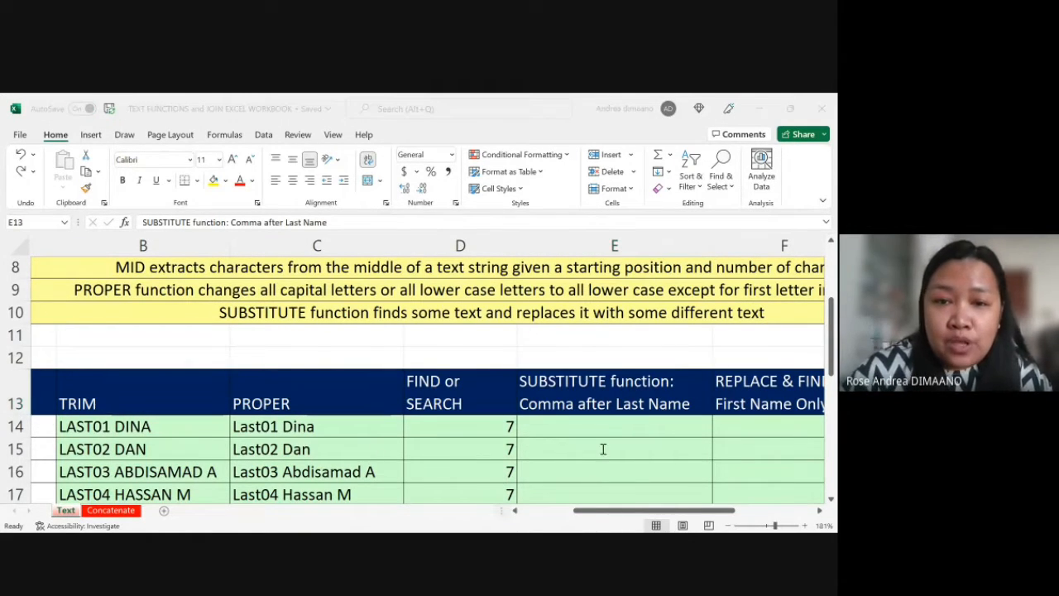
click(511, 407)
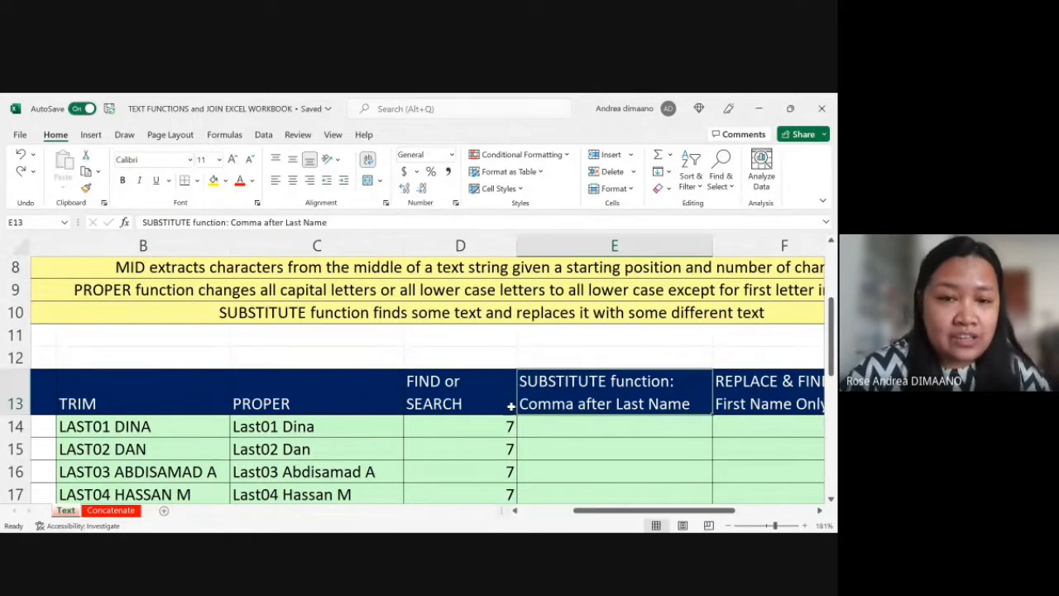
scroll(511, 407, up, 2)
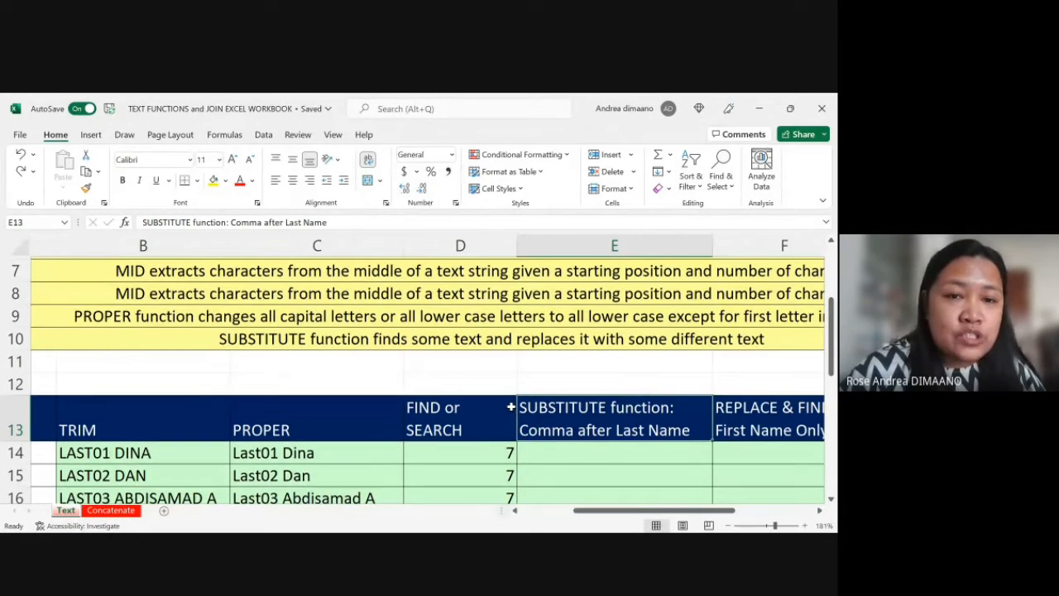
scroll(512, 406, right, 1)
scroll(512, 407, right, 1)
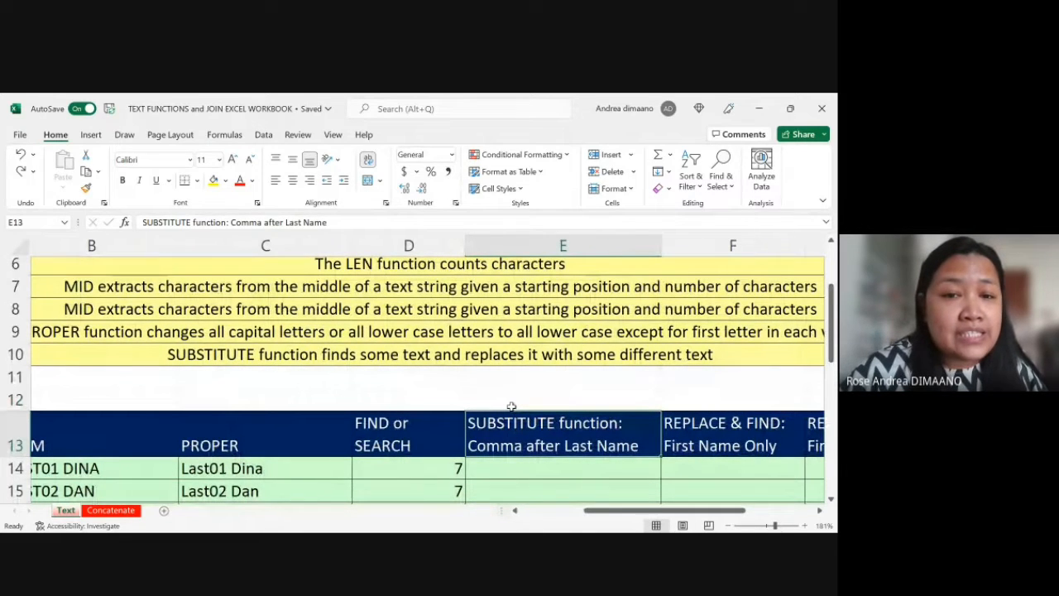
click(577, 363)
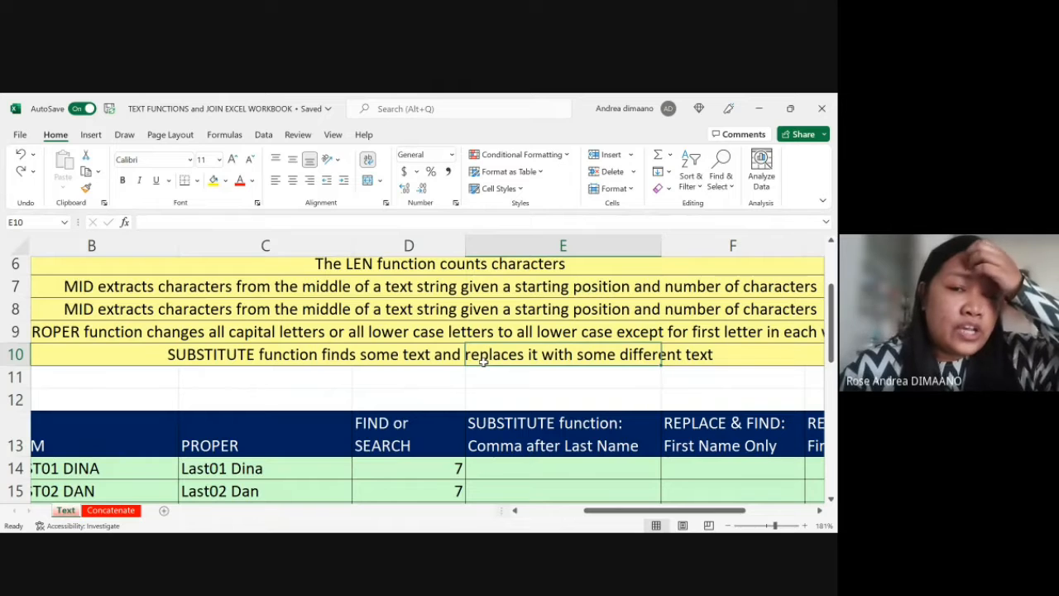
Step: Examine the space between last and first name in column C, starting with C14, against the empty comma column E
click(573, 458)
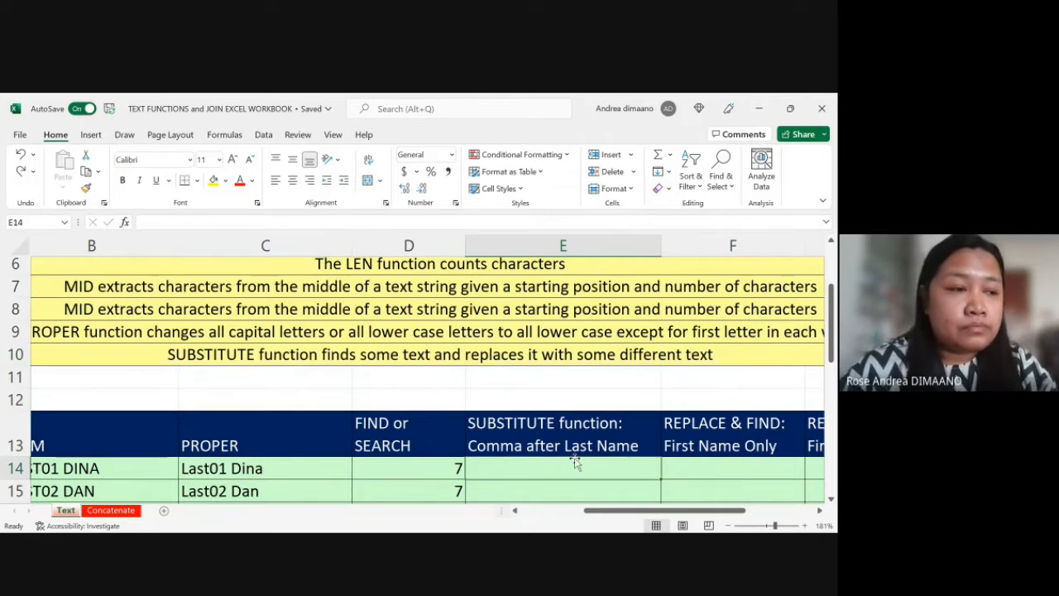
scroll(574, 461, down, 1)
scroll(576, 461, down, 1)
scroll(576, 461, down, 1)
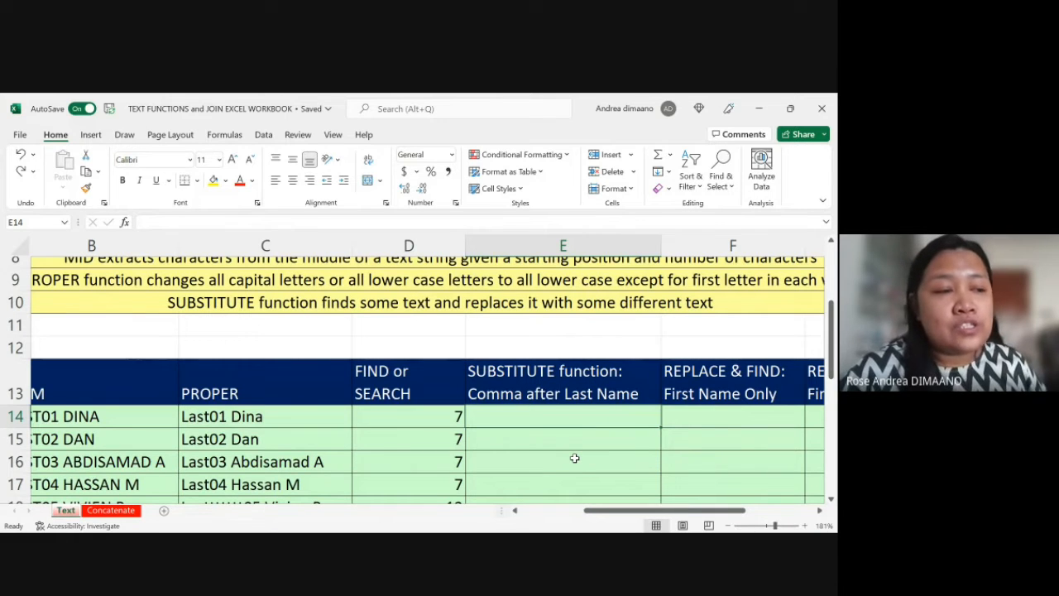
scroll(574, 458, down, 1)
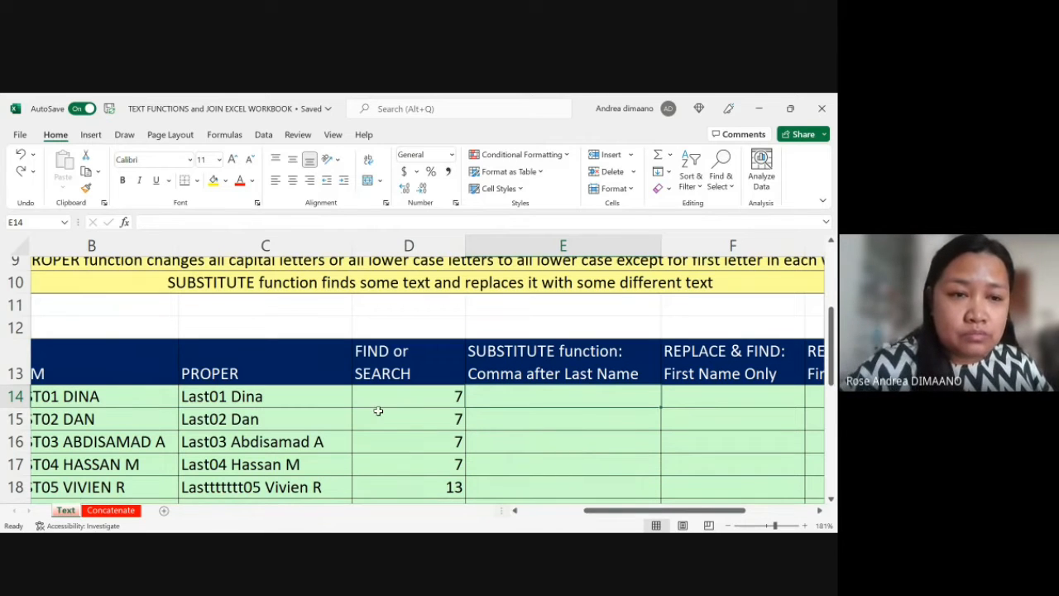
scroll(376, 406, left, 1)
scroll(375, 406, right, 1)
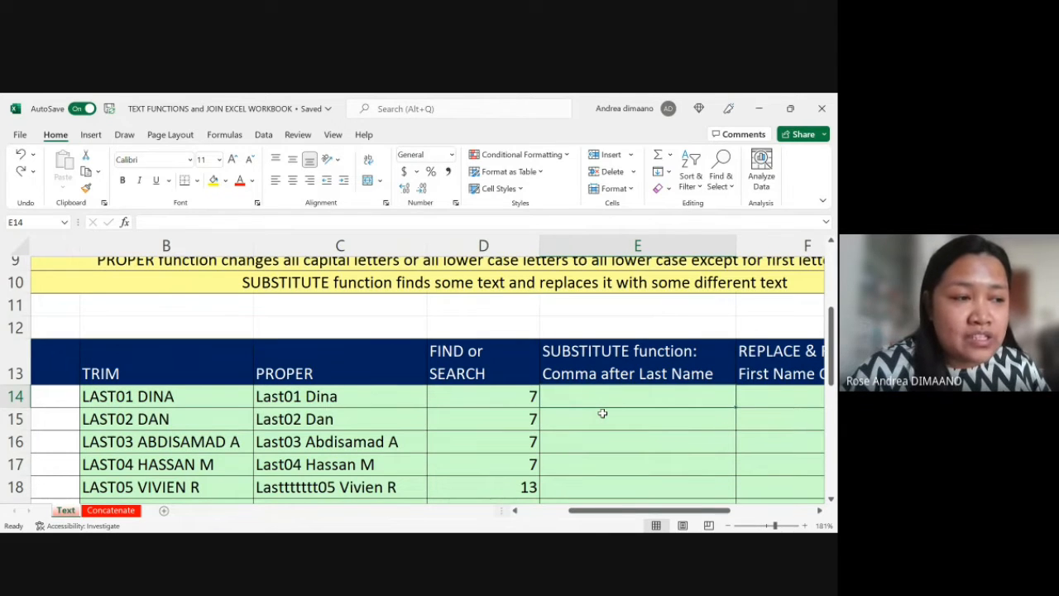
scroll(602, 413, right, 2)
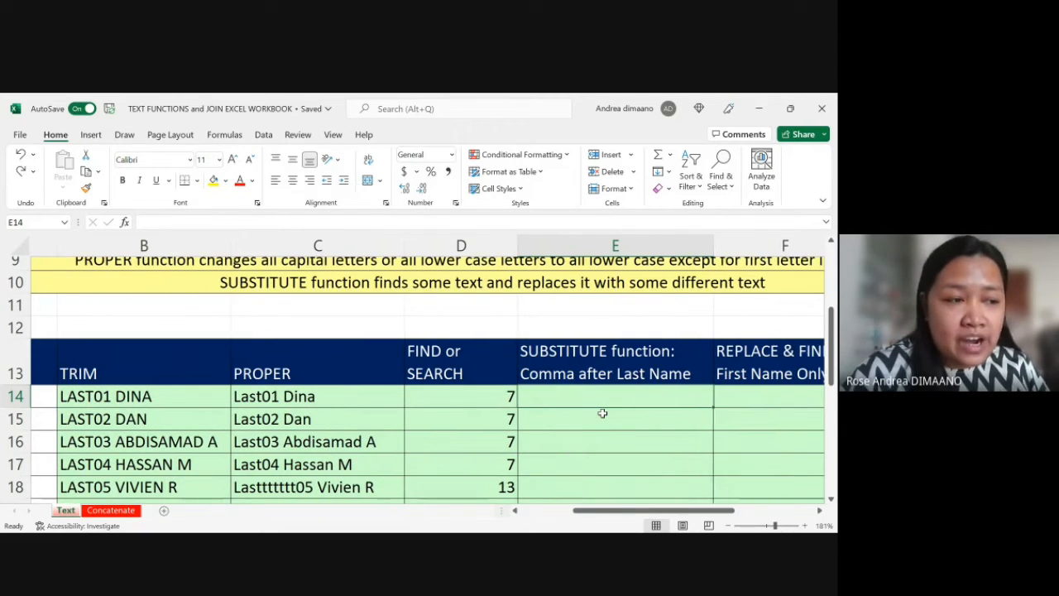
click(323, 397)
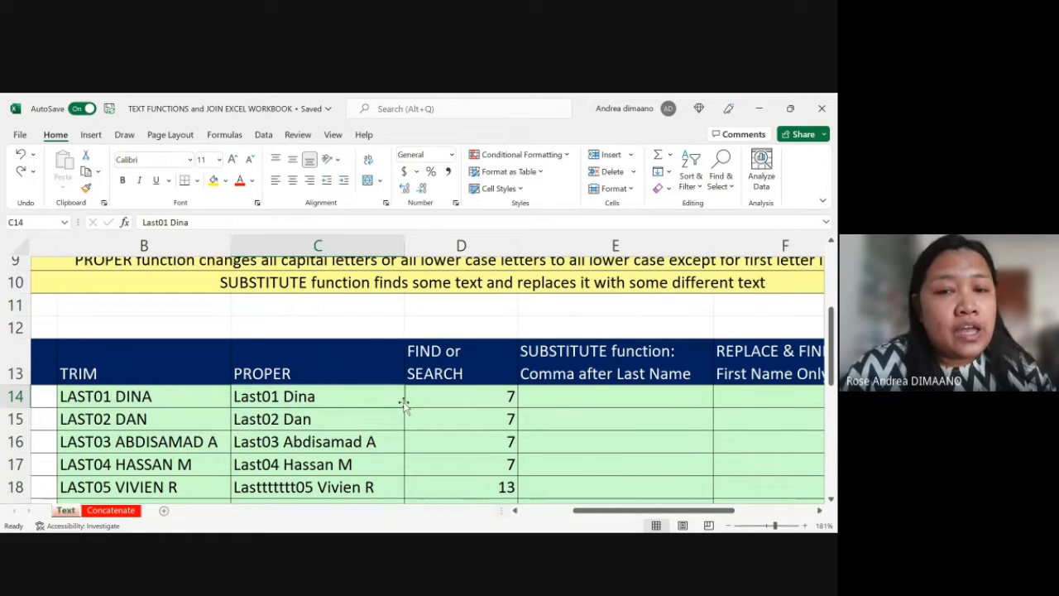
Step: Enter =SUBSTITUTE in E14 as the start of the formula for the comma after the last name
click(597, 395)
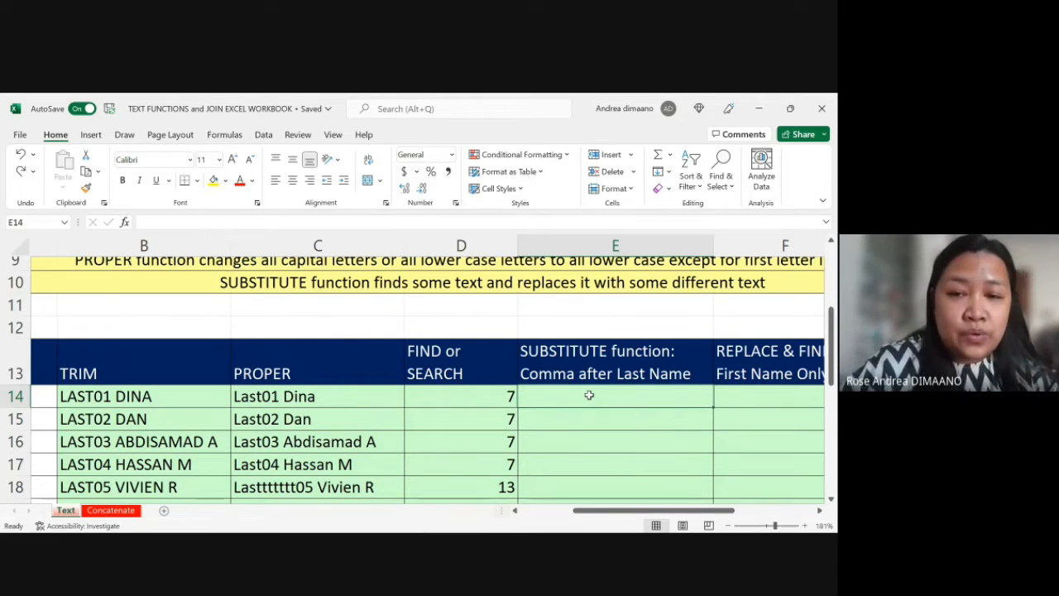
text(=SUB)
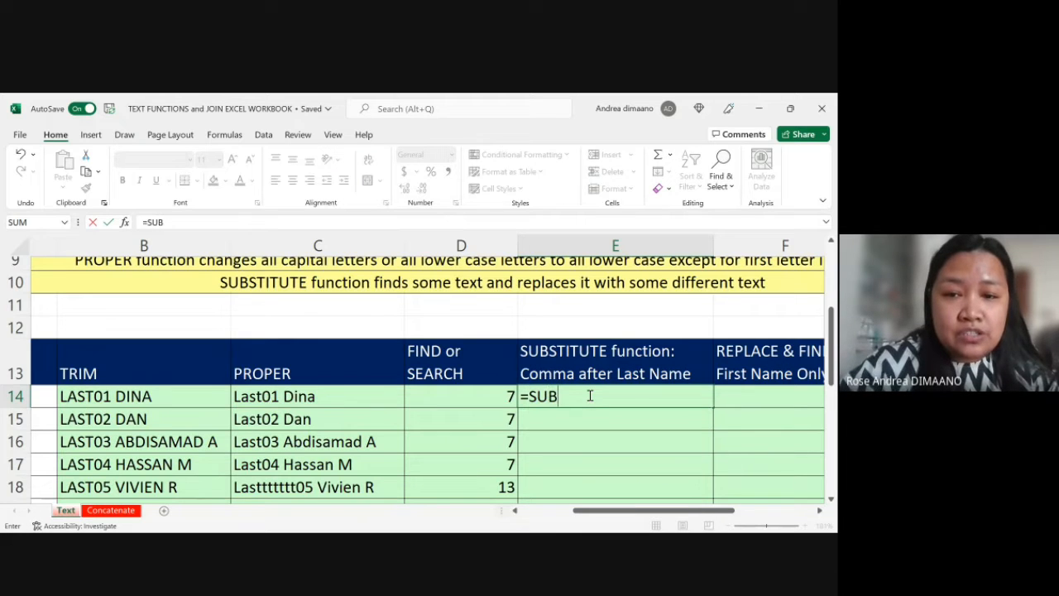
text(ST)
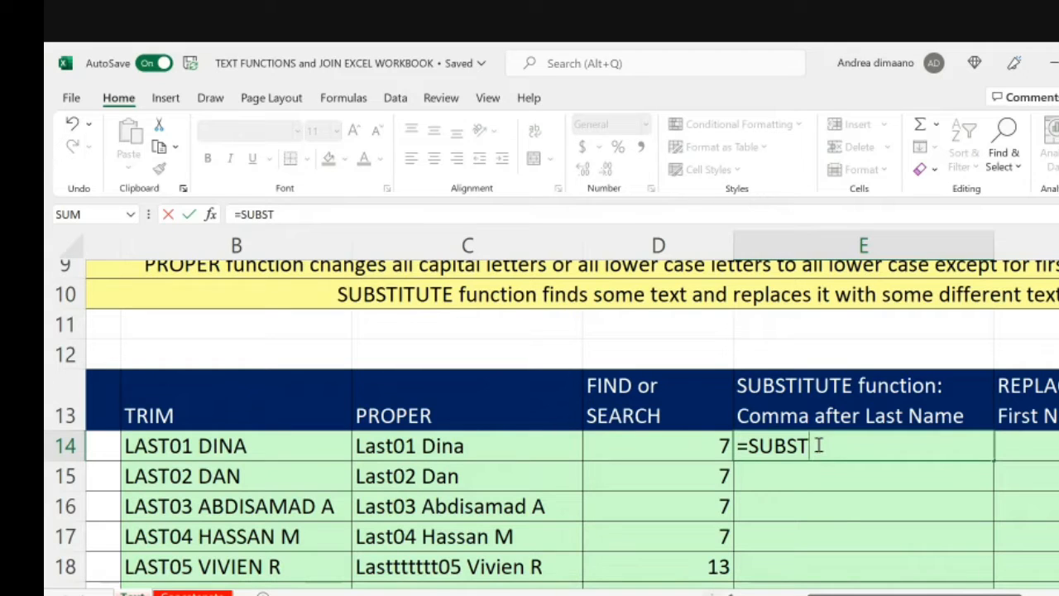
text(ITU)
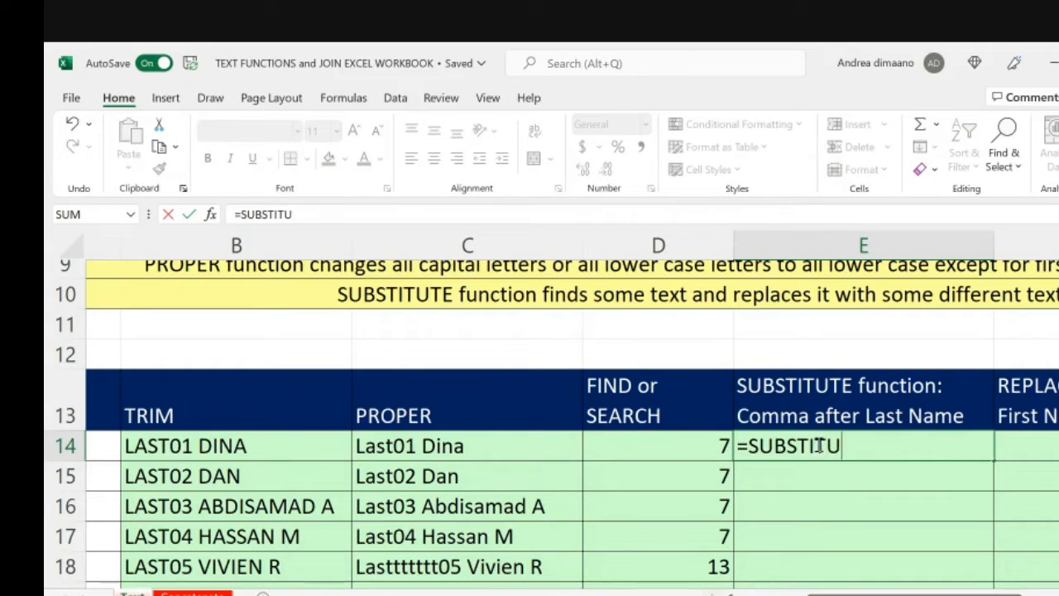
text(TE)
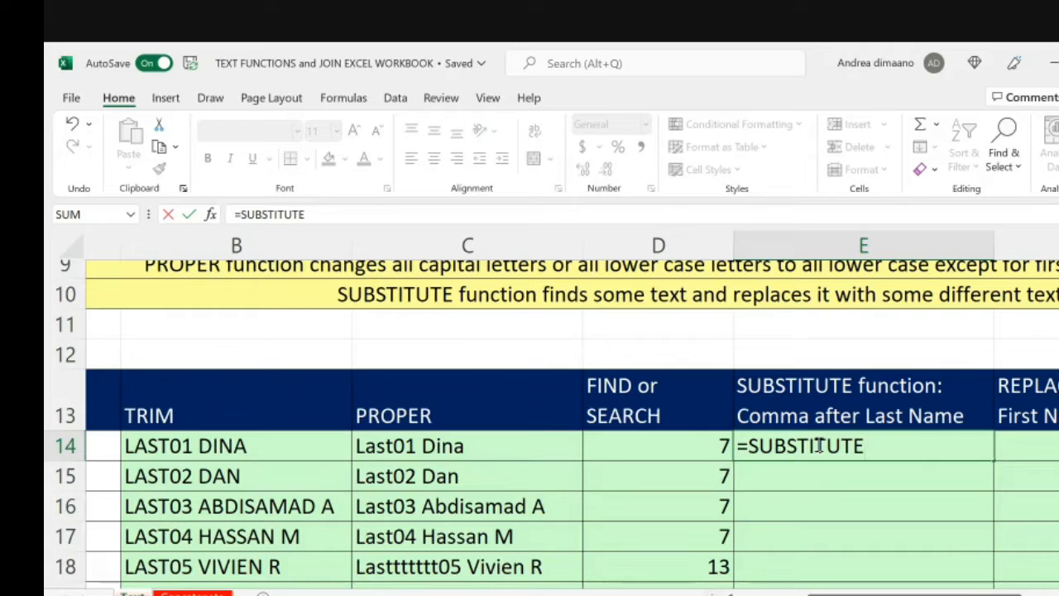
key(Return)
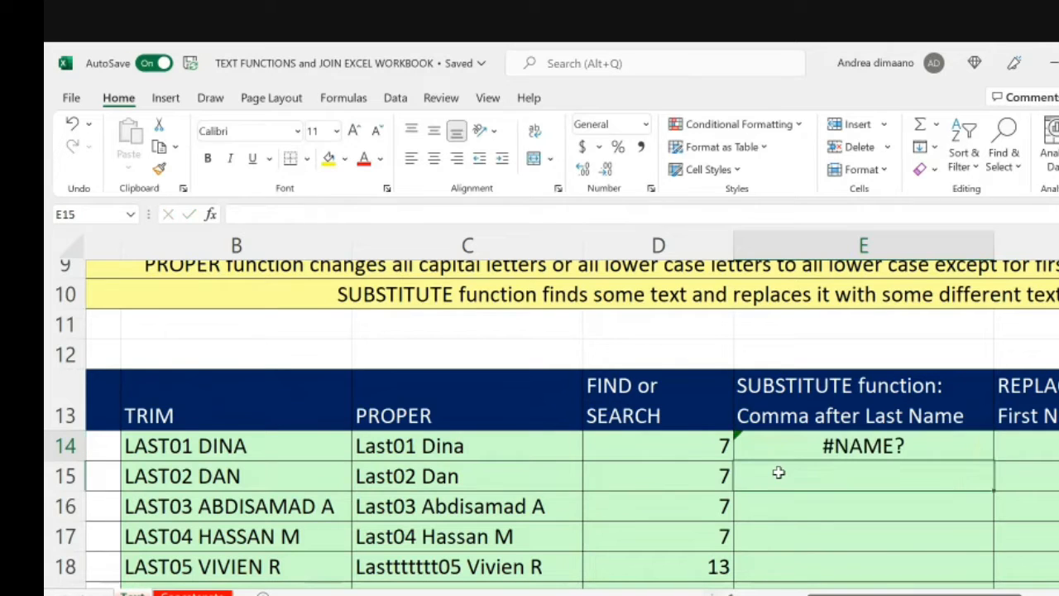
Step: Reopen the E14 formula and add an opening parenthesis and C14 as the text to search
key(Up)
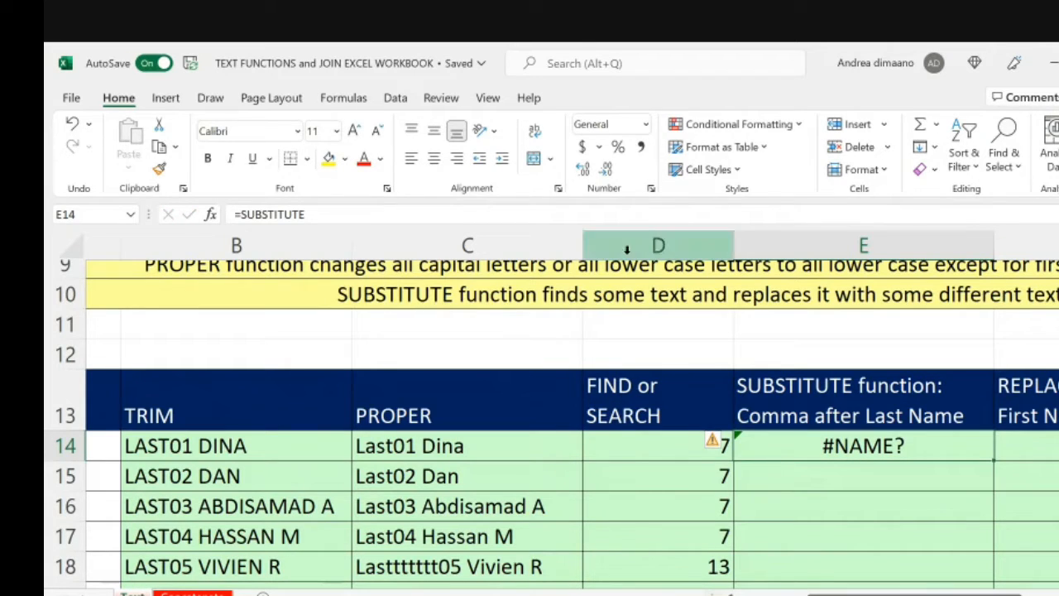
click(621, 216)
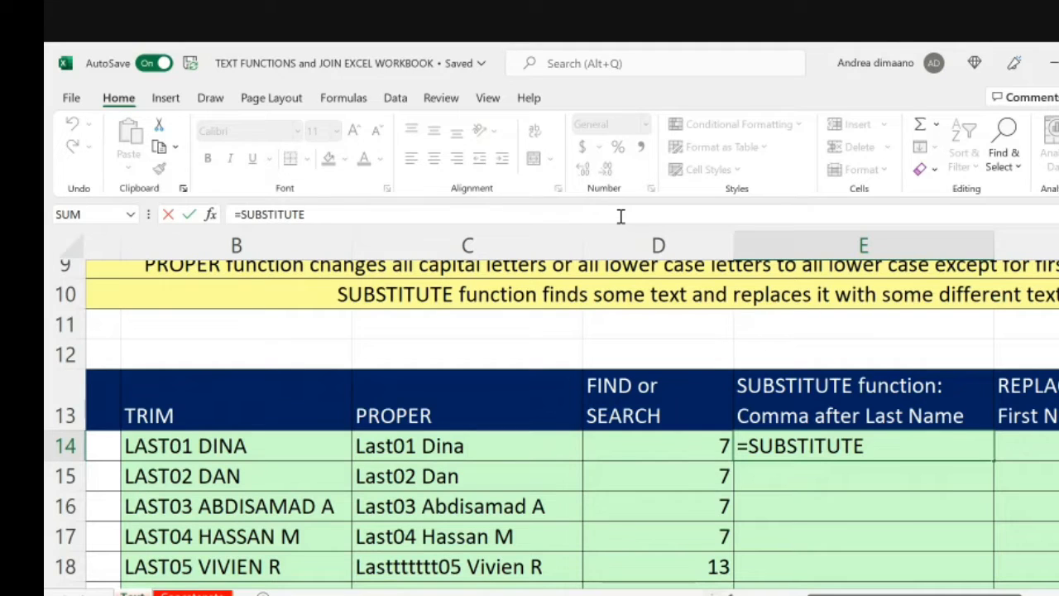
text(()
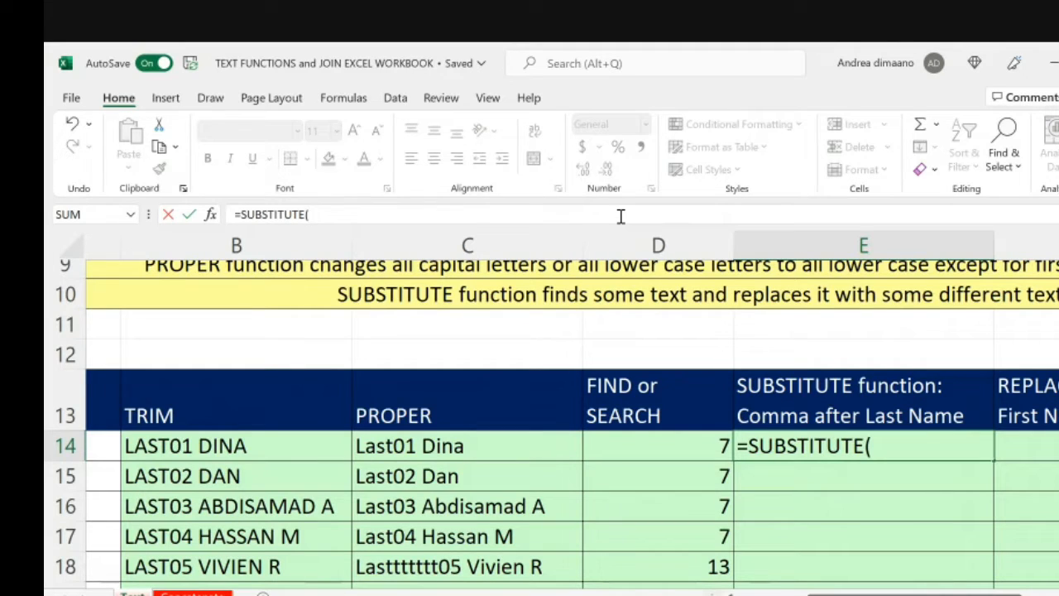
click(445, 447)
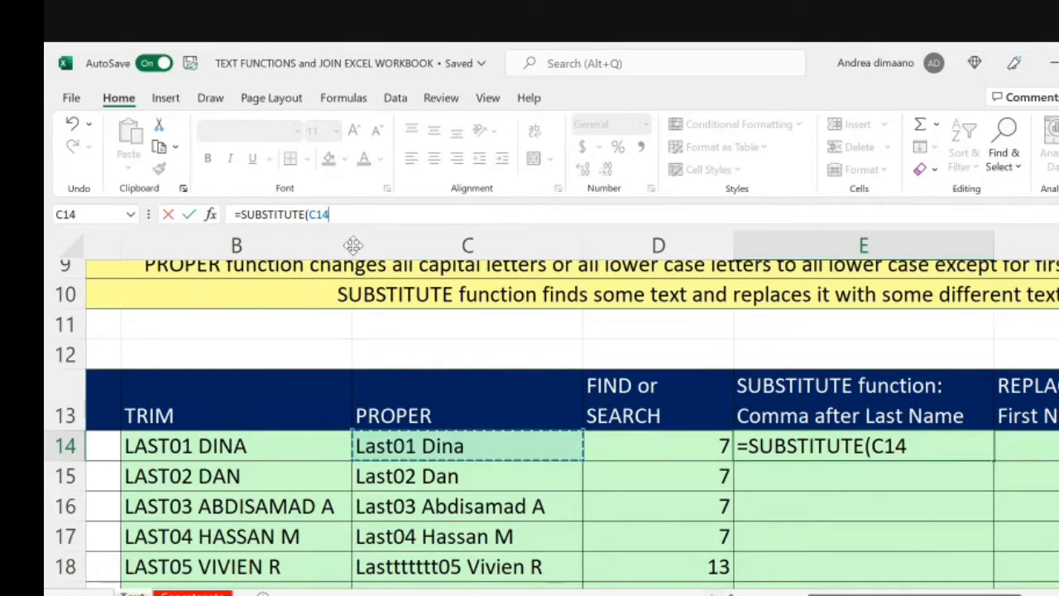
scroll(353, 244, up, 1)
scroll(353, 245, down, 1)
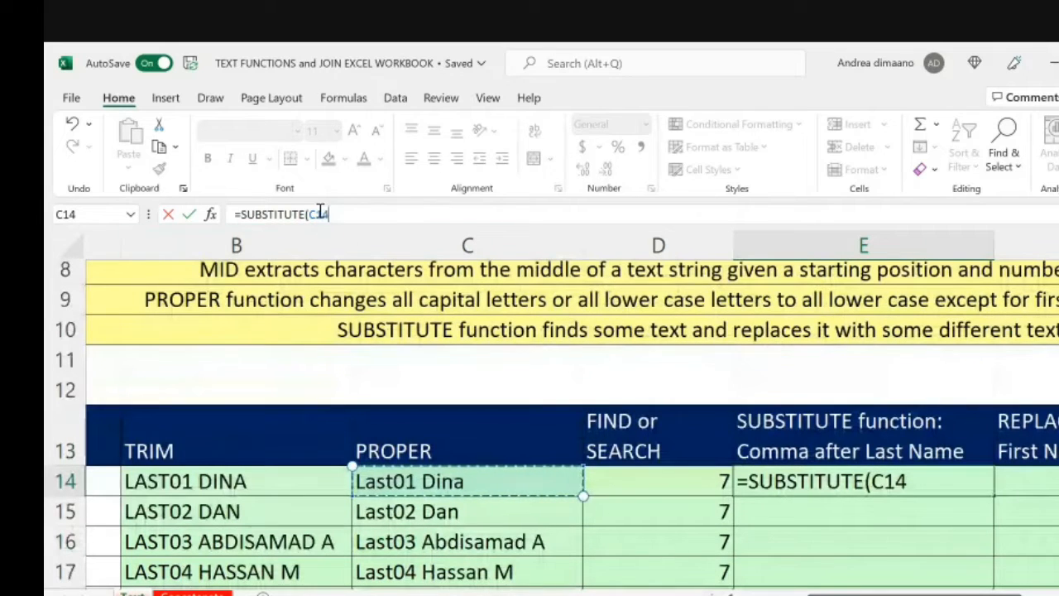
drag(342, 213, 235, 215)
click(351, 213)
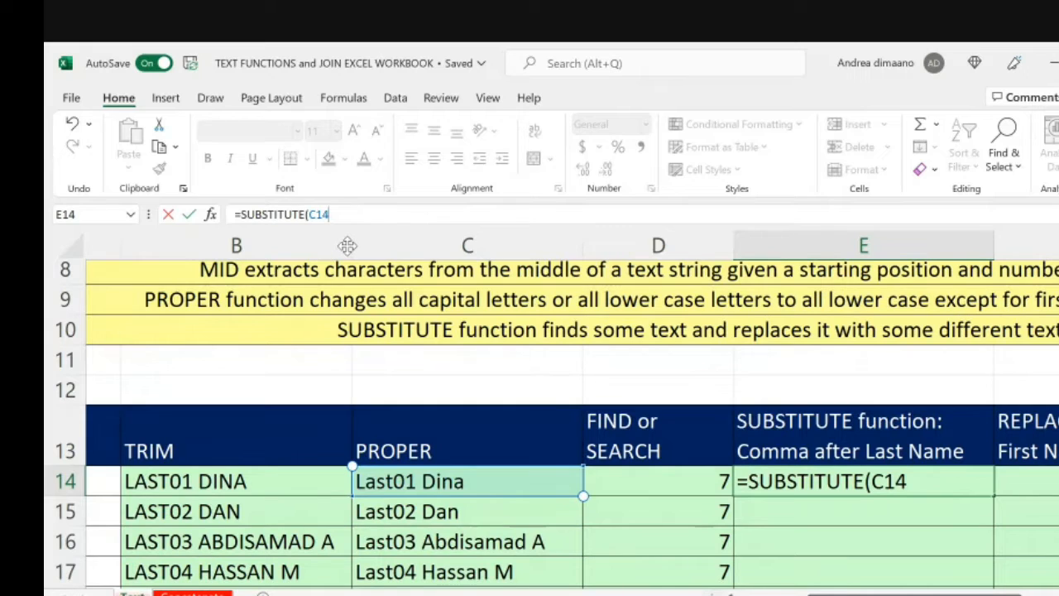
Step: Add a space in quotation marks as the old text and a comma in quotation marks as the new text of the E14 formula
text(,)
text(" ")
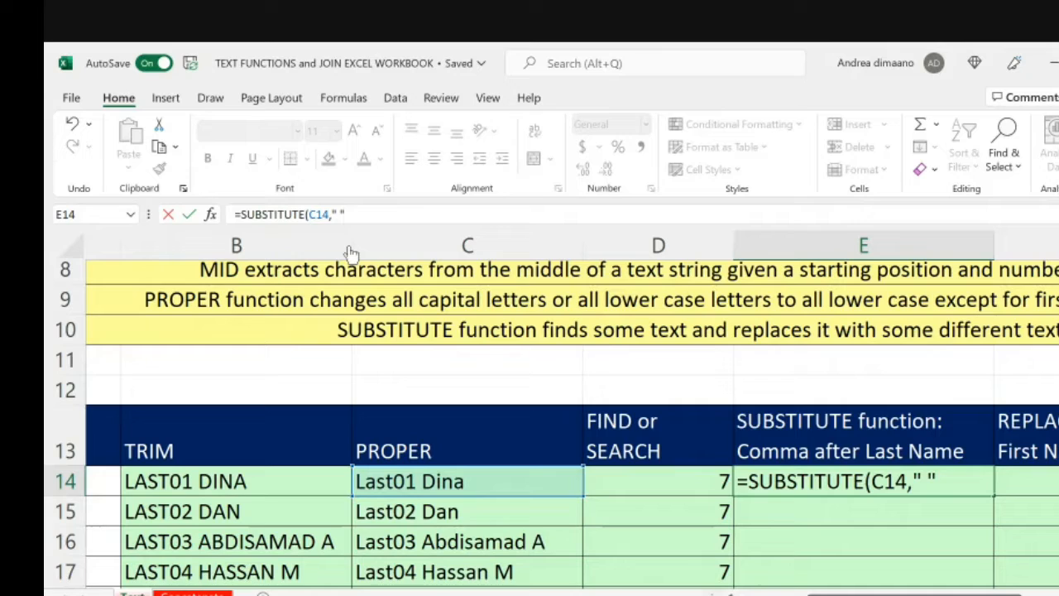
text(,)
text(",")
drag(365, 215, 329, 215)
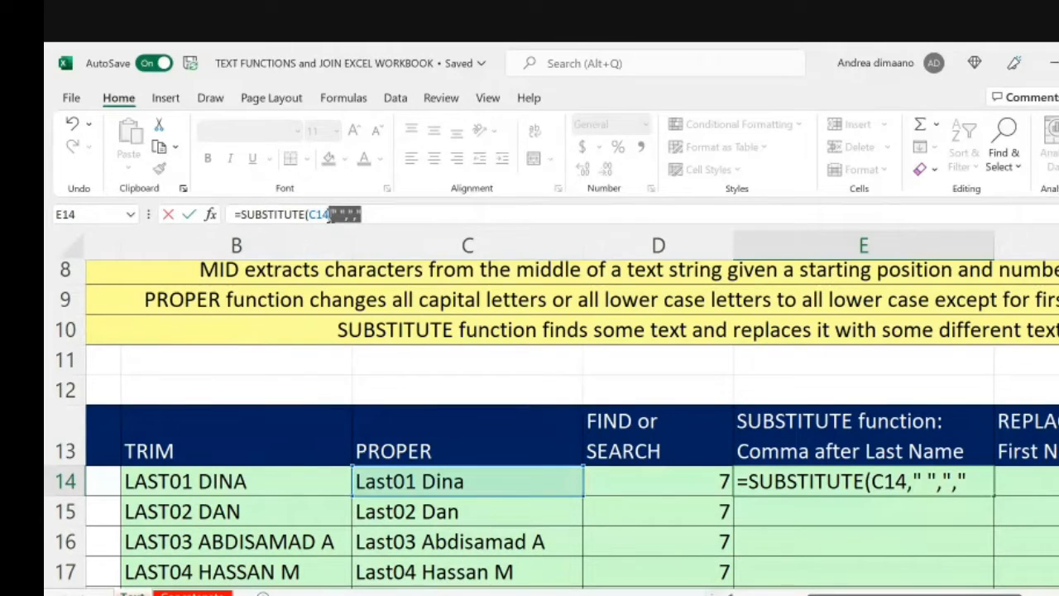
click(383, 216)
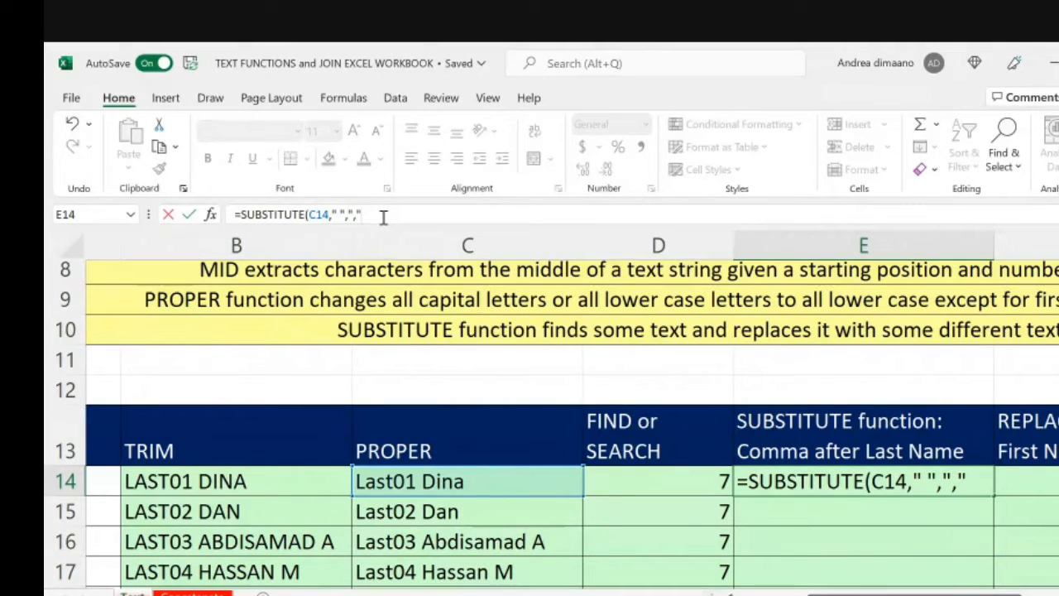
Step: Complete the SUBSTITUTE formula in E14 with instance number 1 and a closing parenthesis
text(,)
scroll(437, 507, down, 1)
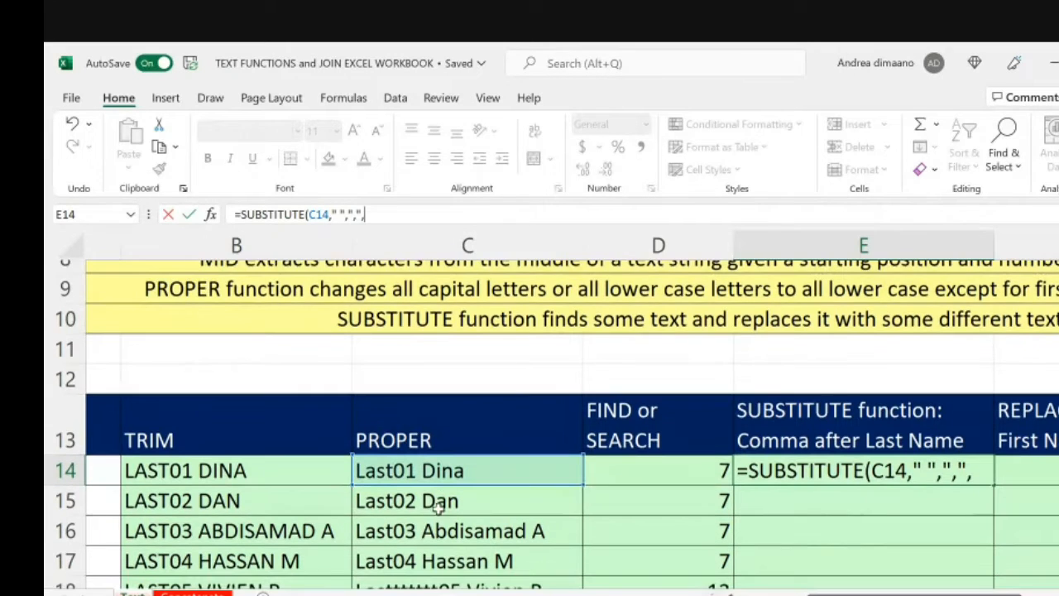
scroll(487, 501, down, 1)
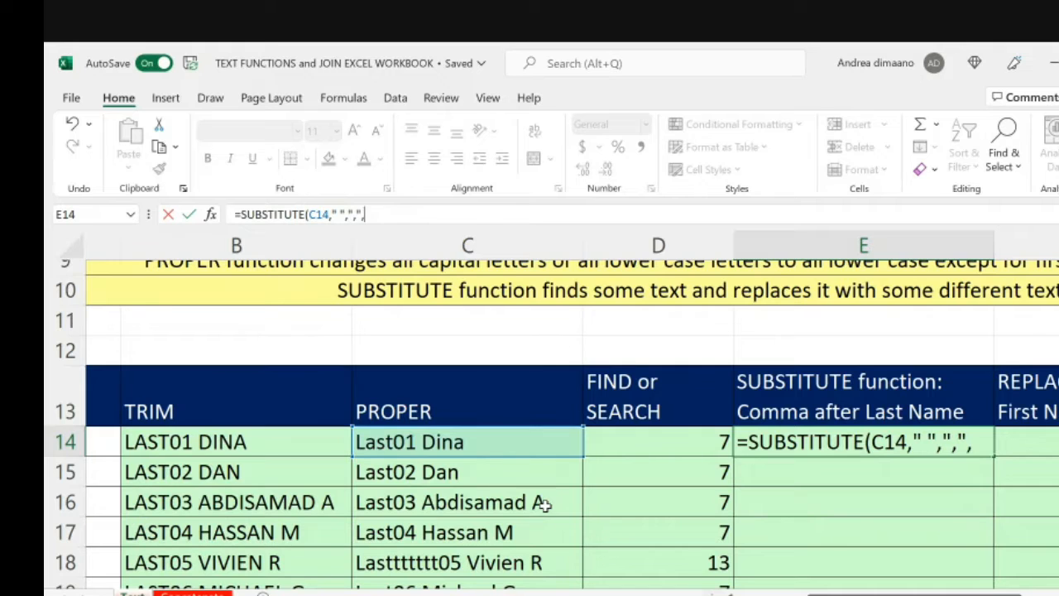
scroll(545, 506, down, 1)
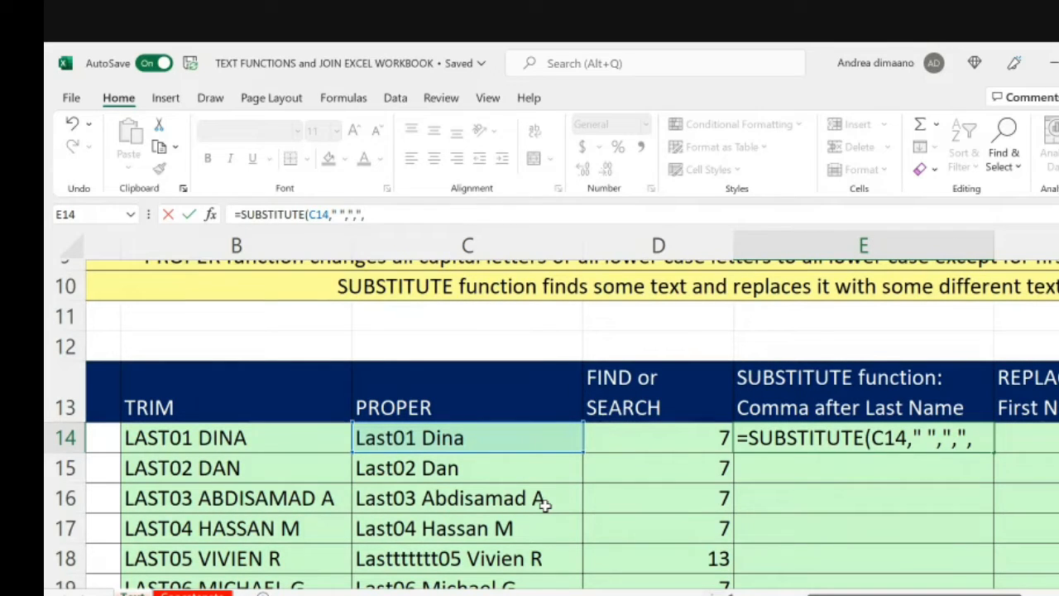
text(1)
text())
key(Return)
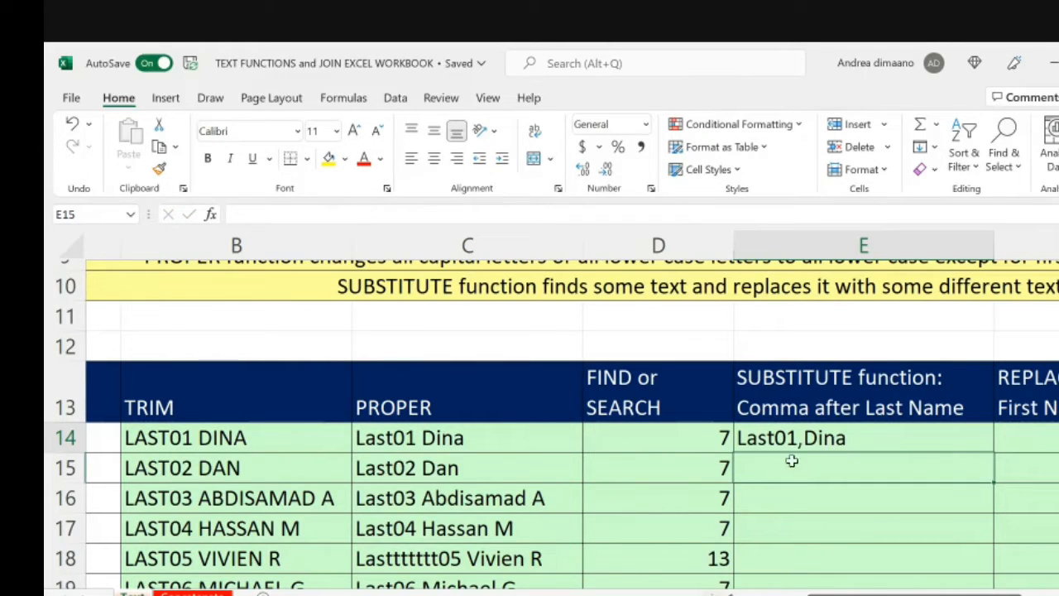
Step: Change the new text in the E14 formula to a comma followed by a space, giving =SUBSTITUTE(C14," ",", ",1)
click(827, 447)
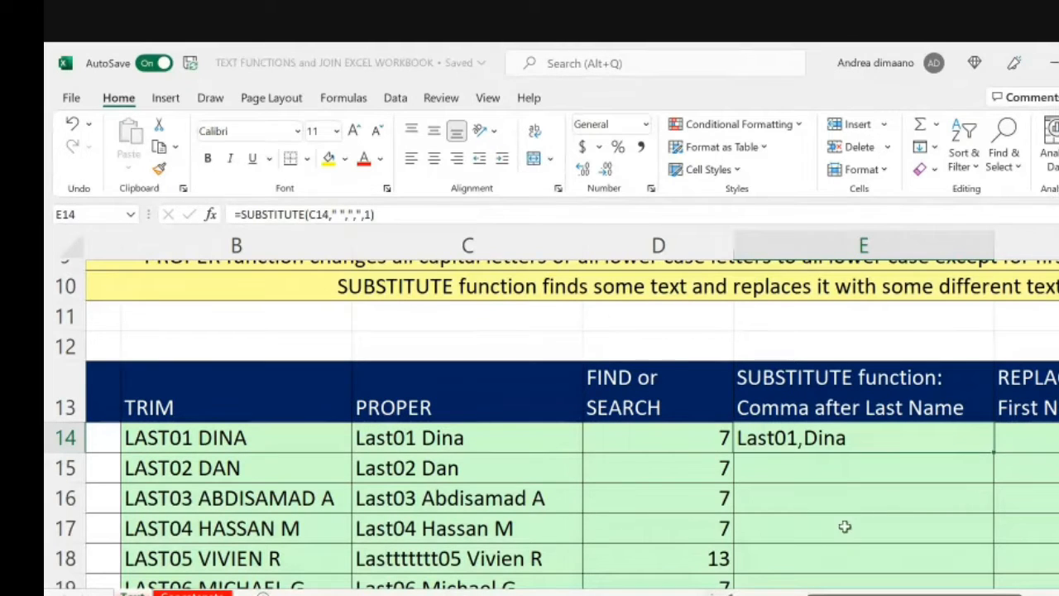
click(836, 488)
click(803, 442)
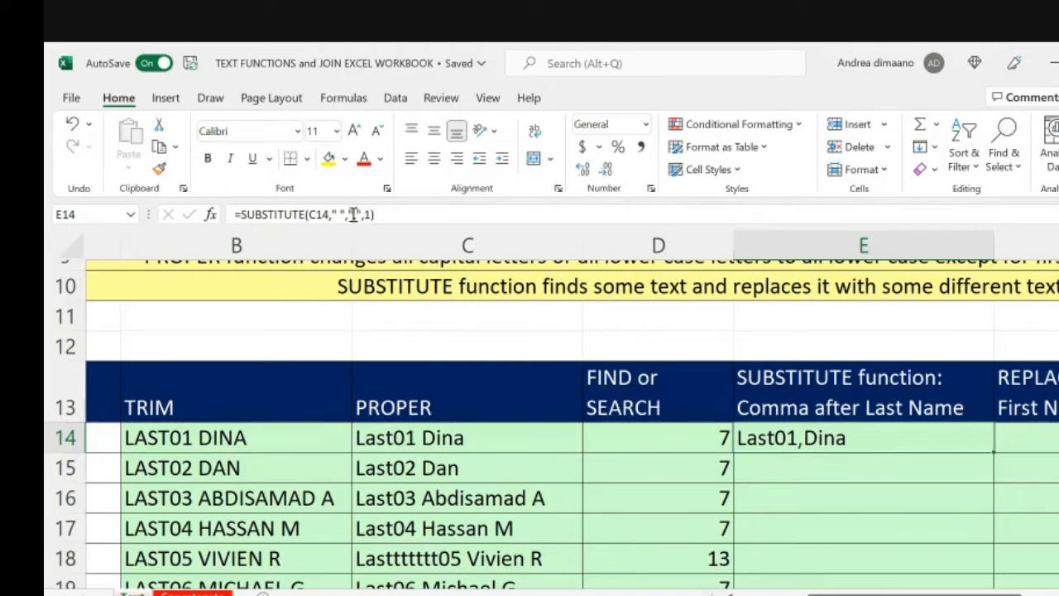
click(356, 214)
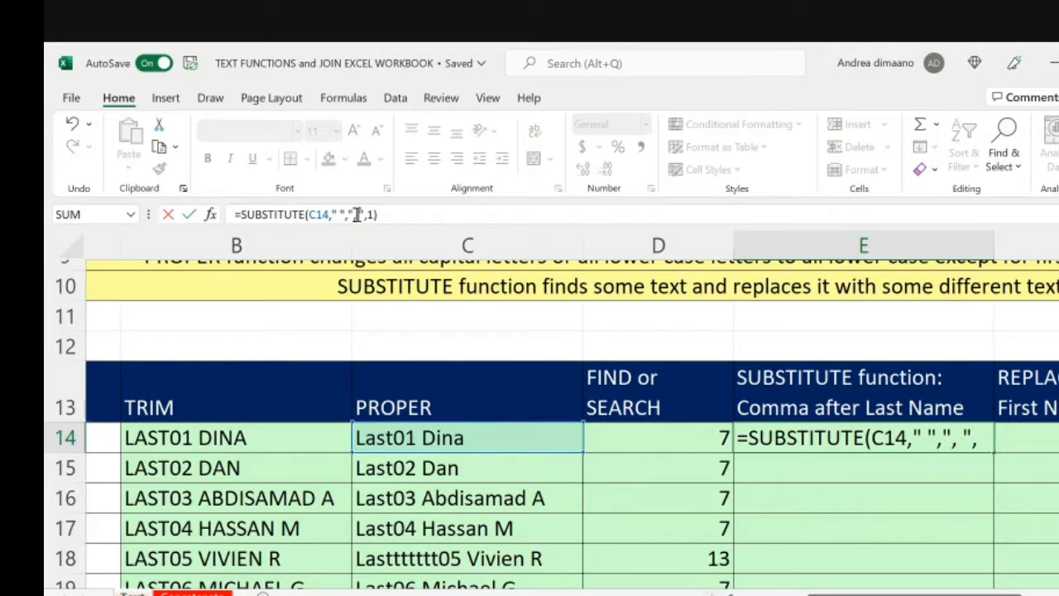
key(Return)
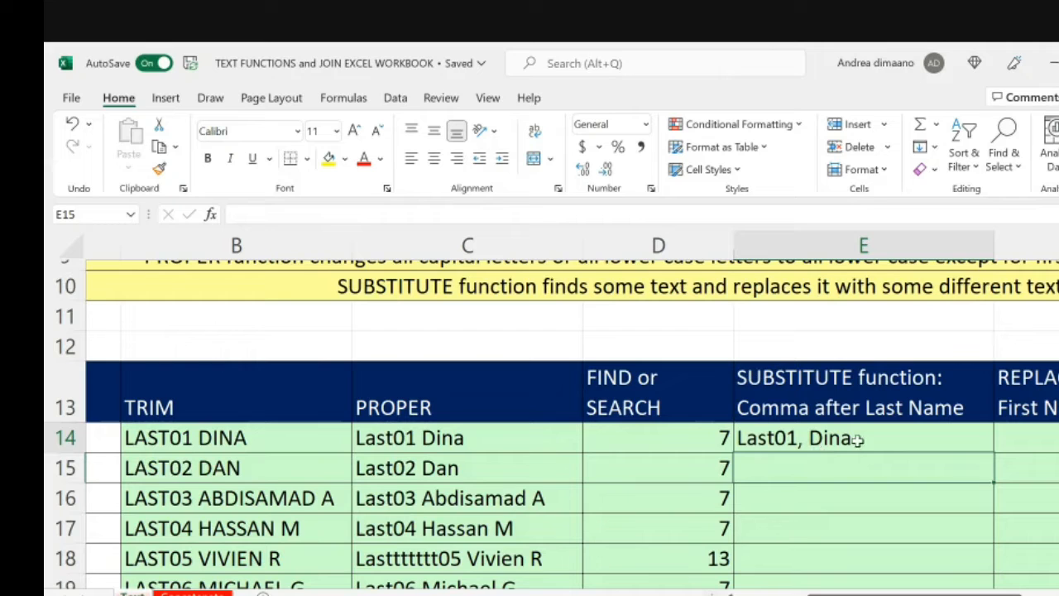
Step: Fill the SUBSTITUTE formula from E14 down column E and check the names in the rows below
scroll(818, 438, down, 1)
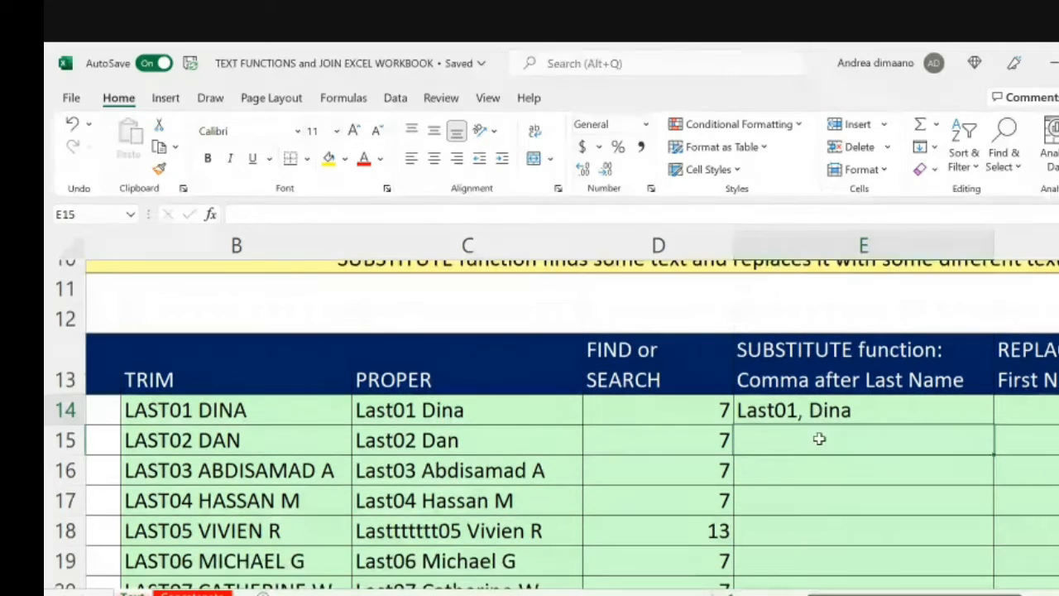
click(980, 411)
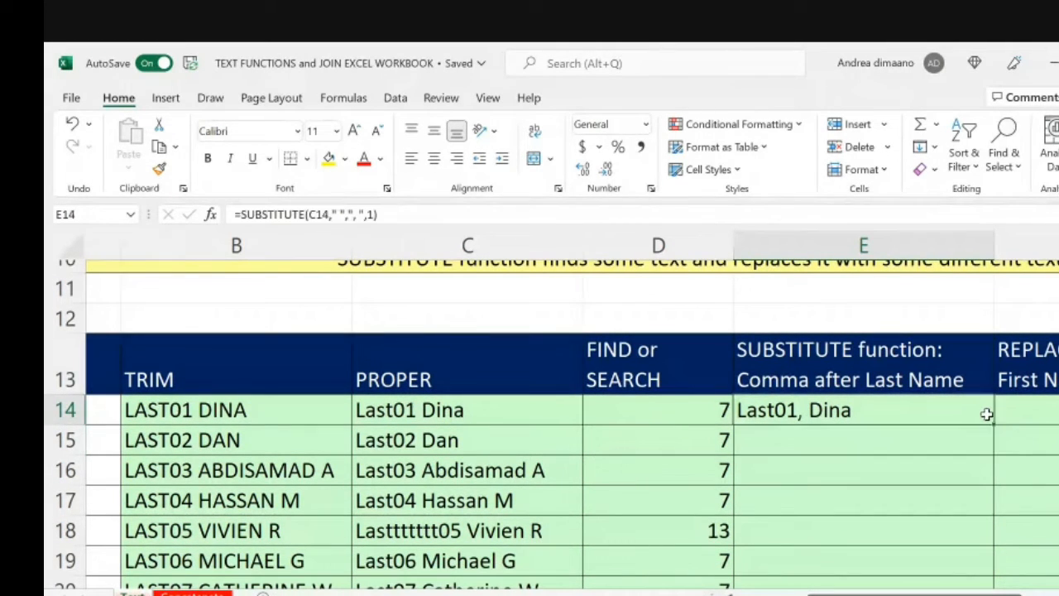
double_click(994, 424)
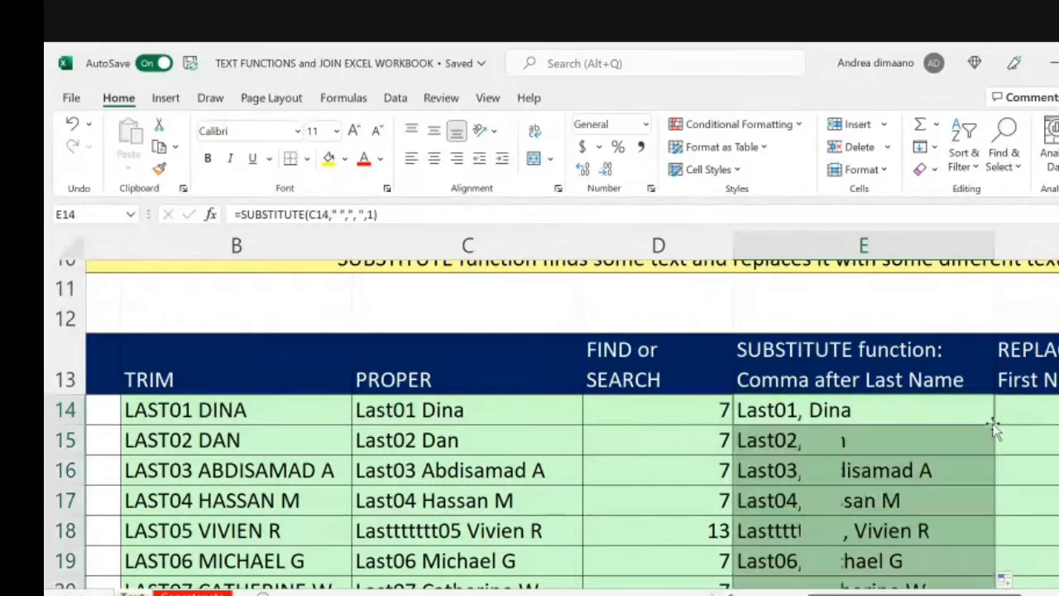
scroll(994, 426, down, 6)
scroll(994, 426, up, 6)
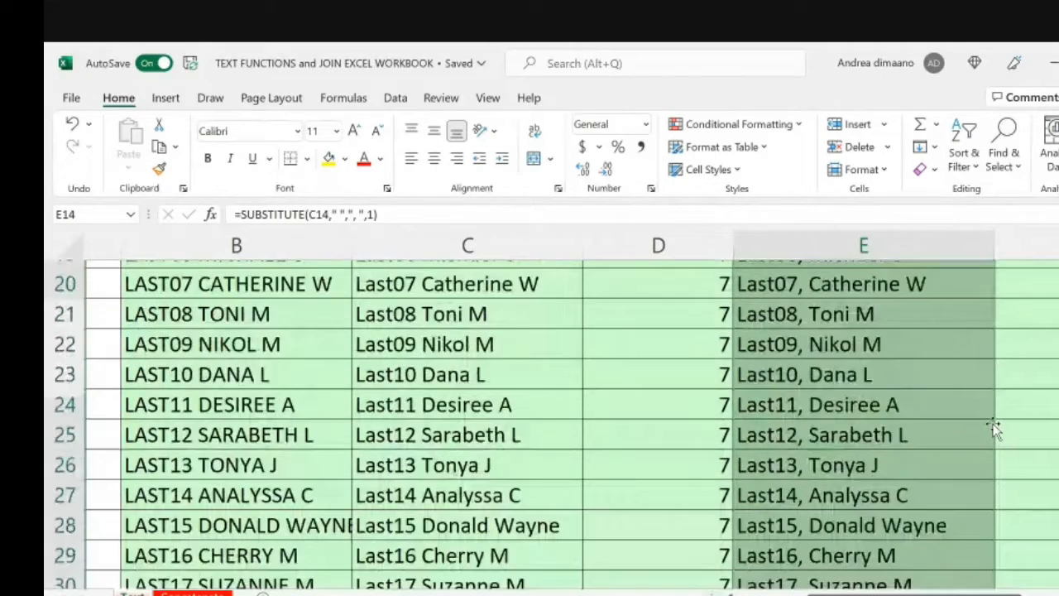
scroll(994, 426, down, 2)
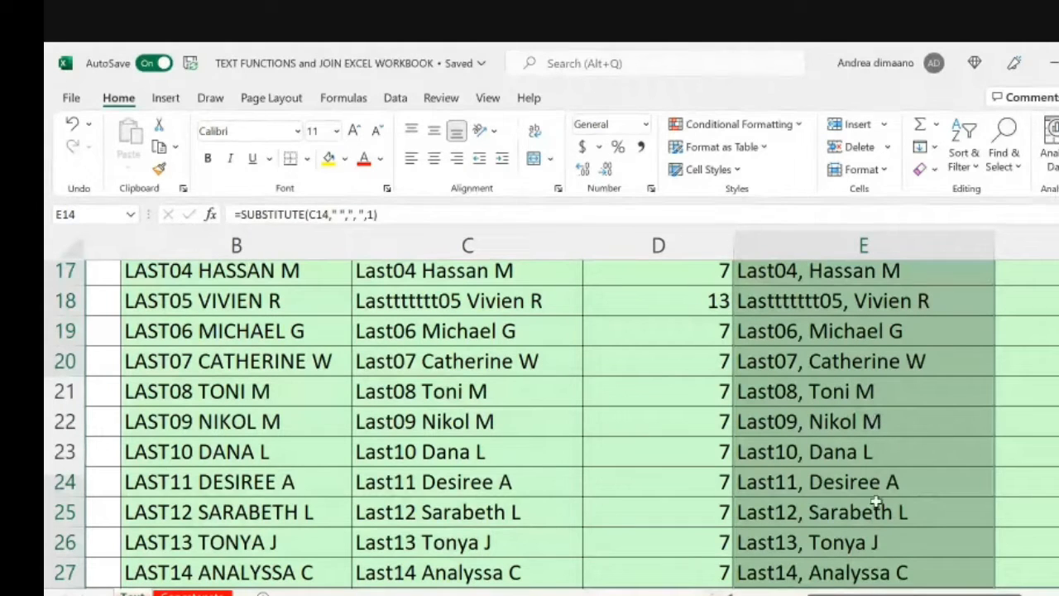
scroll(925, 363, up, 1)
scroll(924, 363, up, 4)
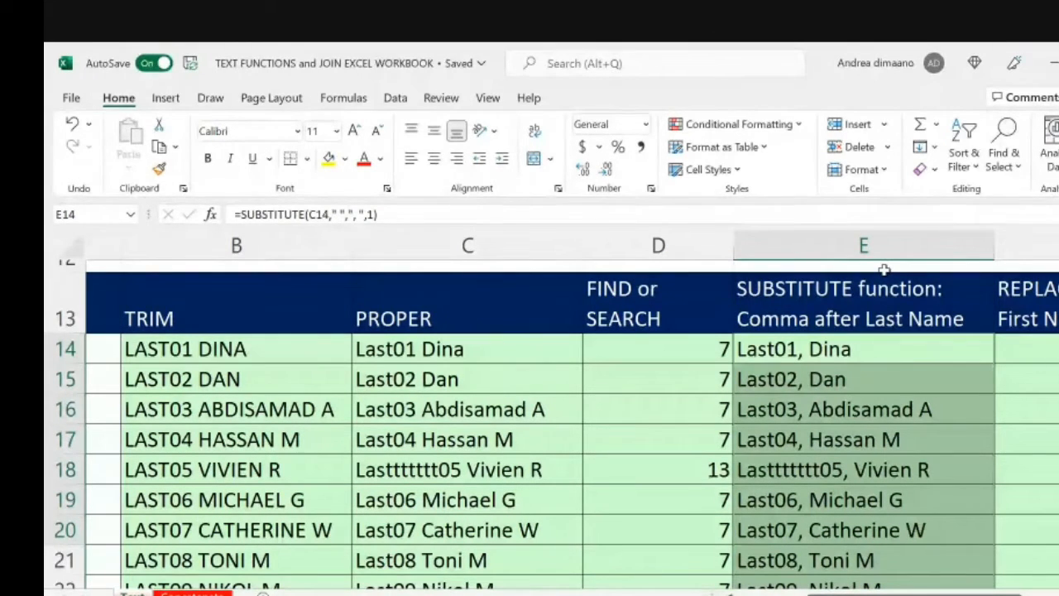
Step: Open the SUBSTITUTE formula in E14 to review its arguments
click(890, 342)
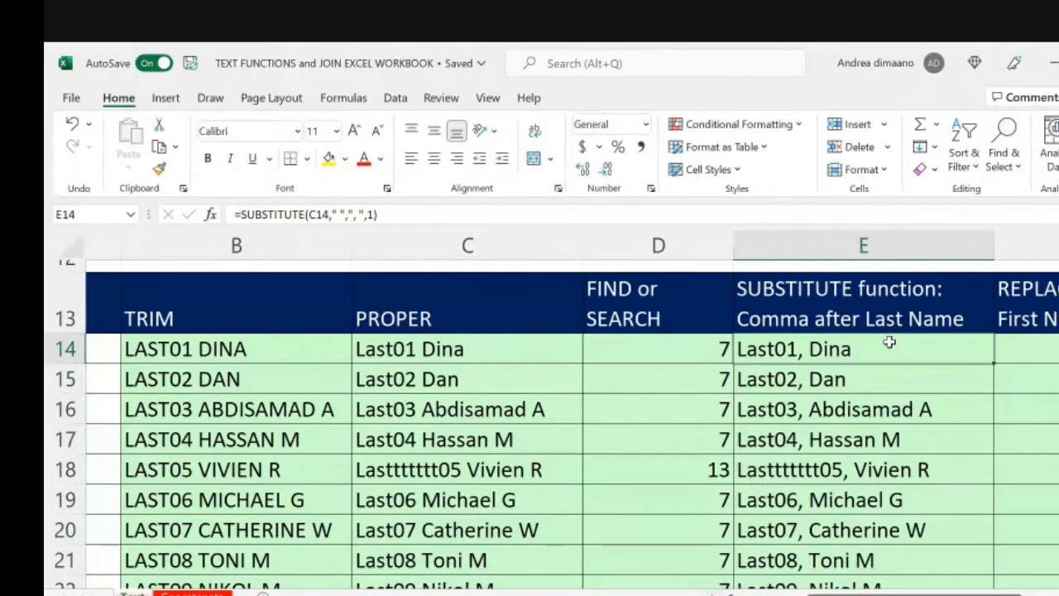
double_click(889, 342)
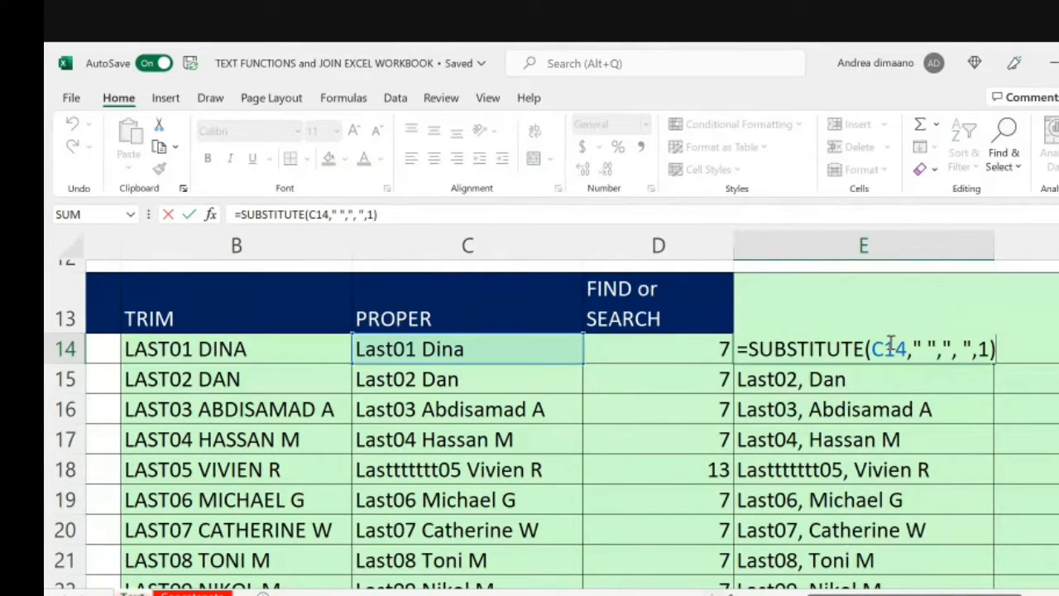
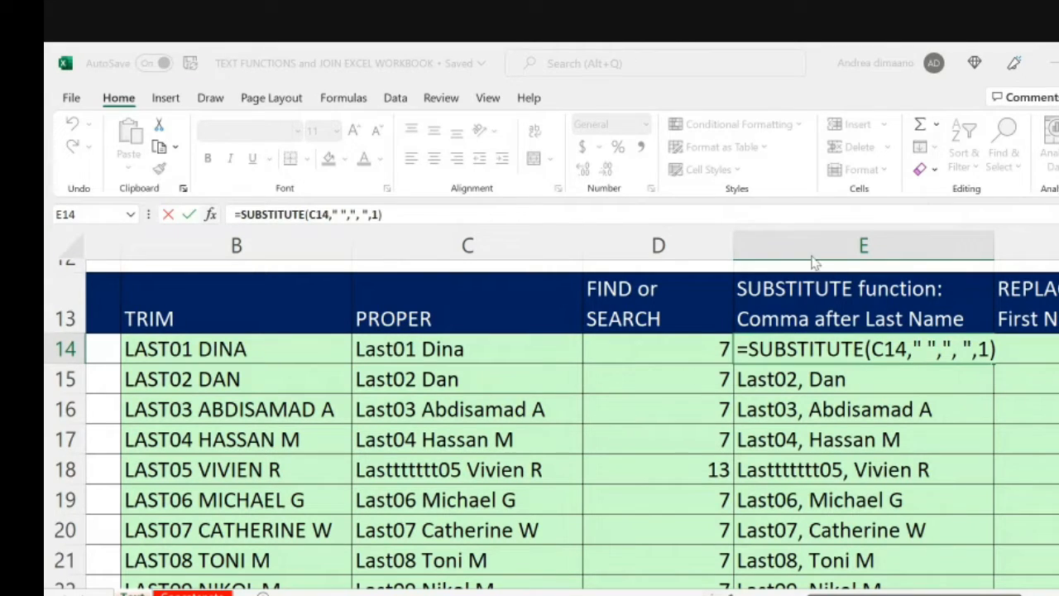
Step: Leave and reopen the SUBSTITUTE formula in E14, comparing its arguments with the names in columns C and E
key(ctrl+Return)
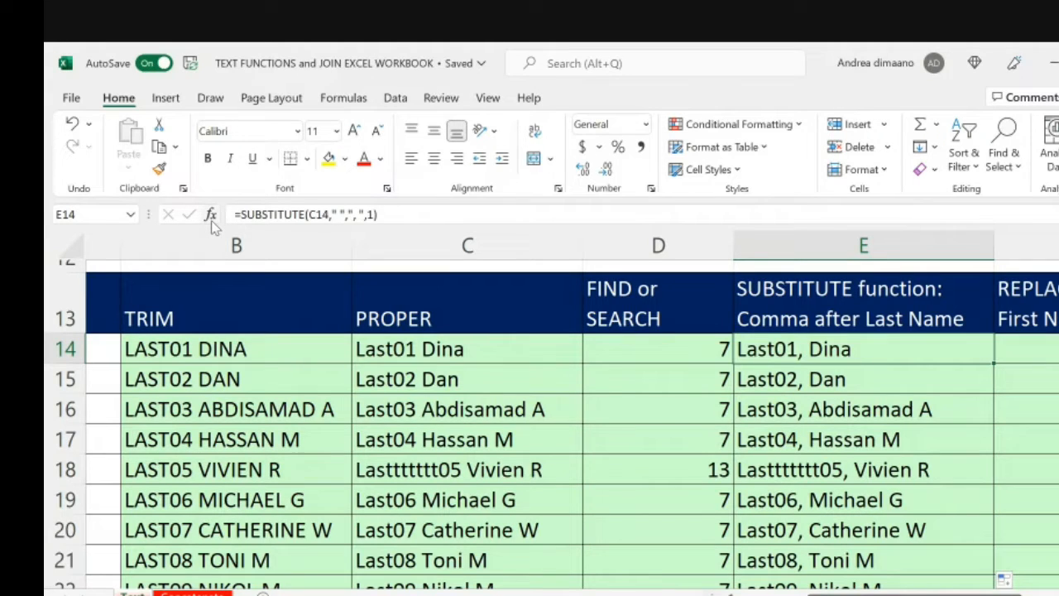
key(F2)
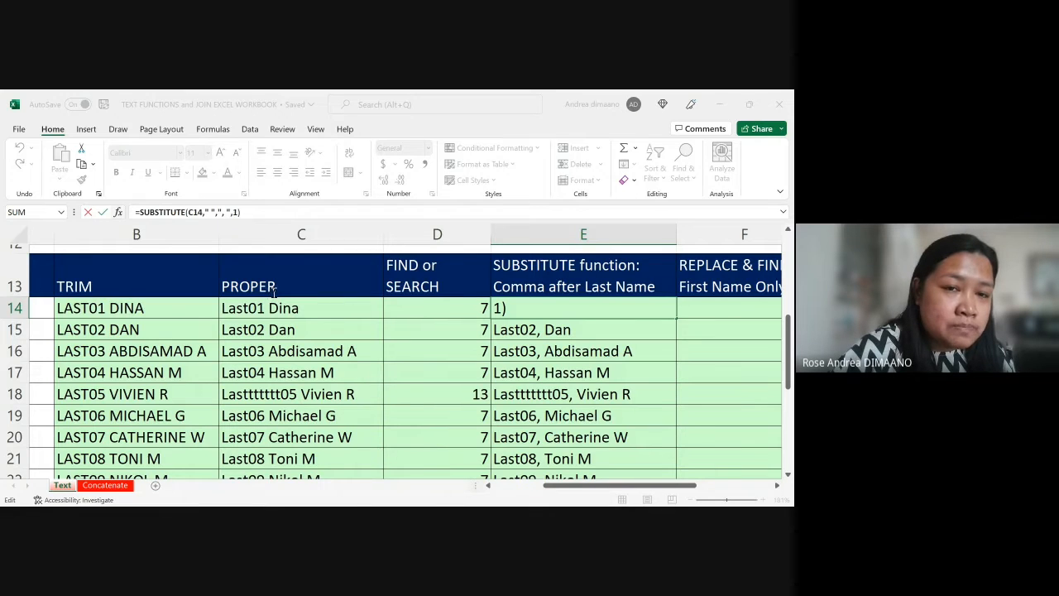
scroll(278, 289, down, 1)
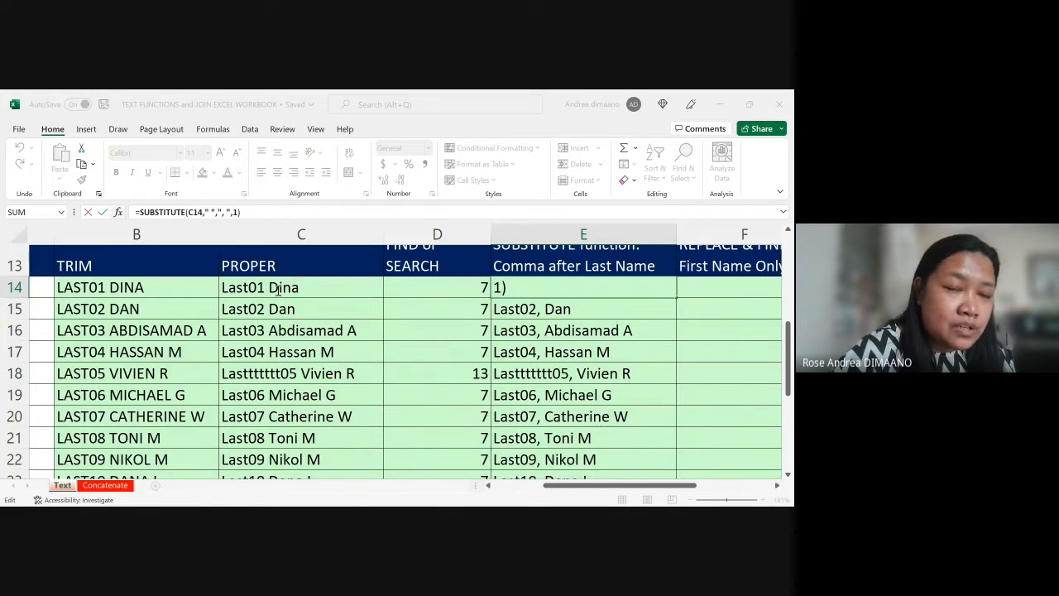
scroll(278, 295, up, 1)
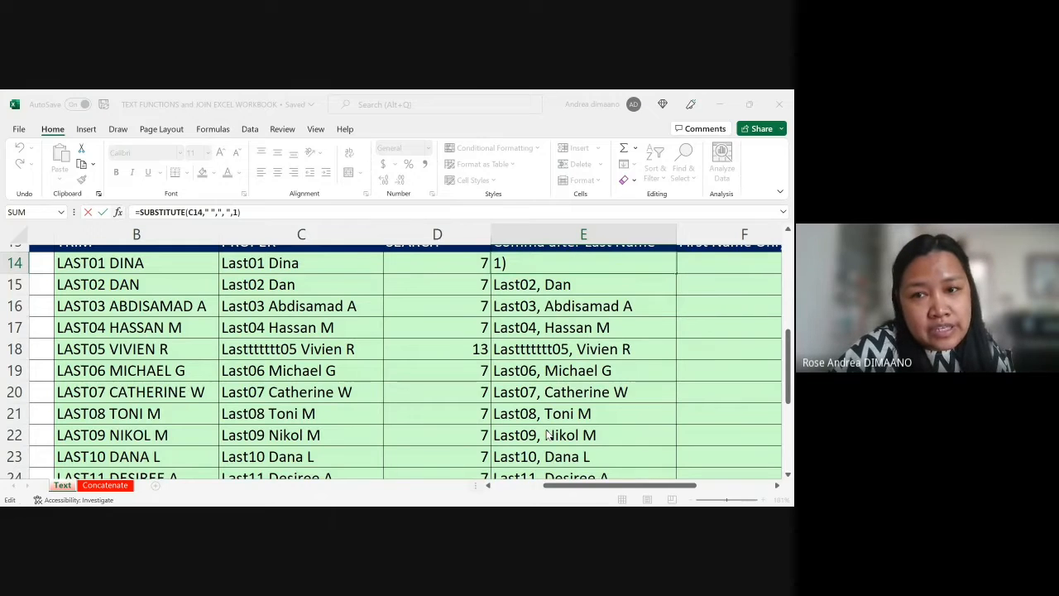
key(Return)
click(593, 263)
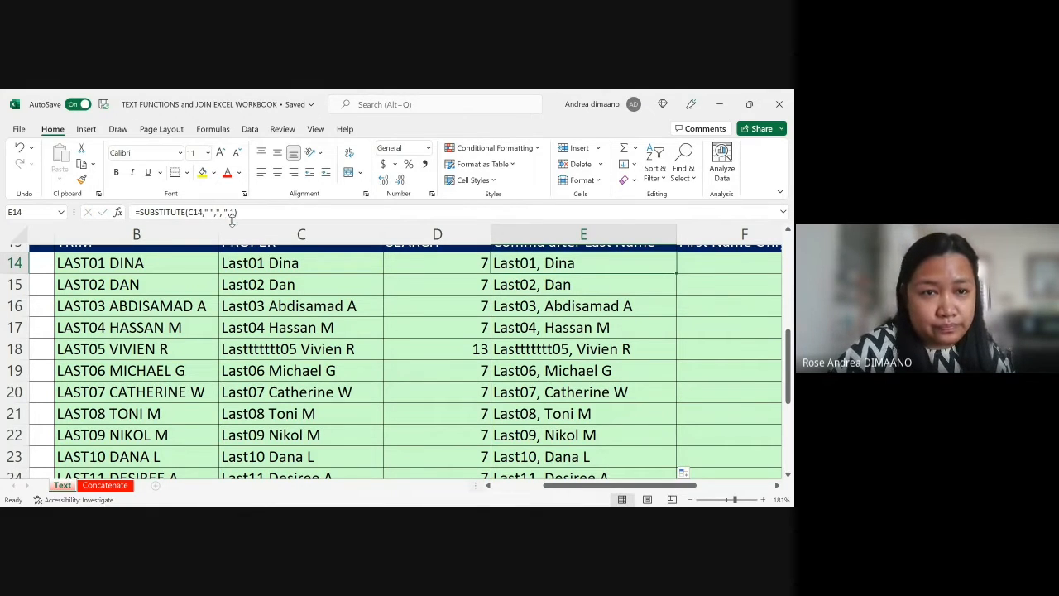
Step: Highlight the comma-and-space new-text argument in the E14 SUBSTITUTE formula and compare it with the names below
mouse_move(228, 212)
mouse_down()
mouse_move(197, 212)
mouse_move(215, 209)
mouse_up()
scroll(564, 289, up, 2)
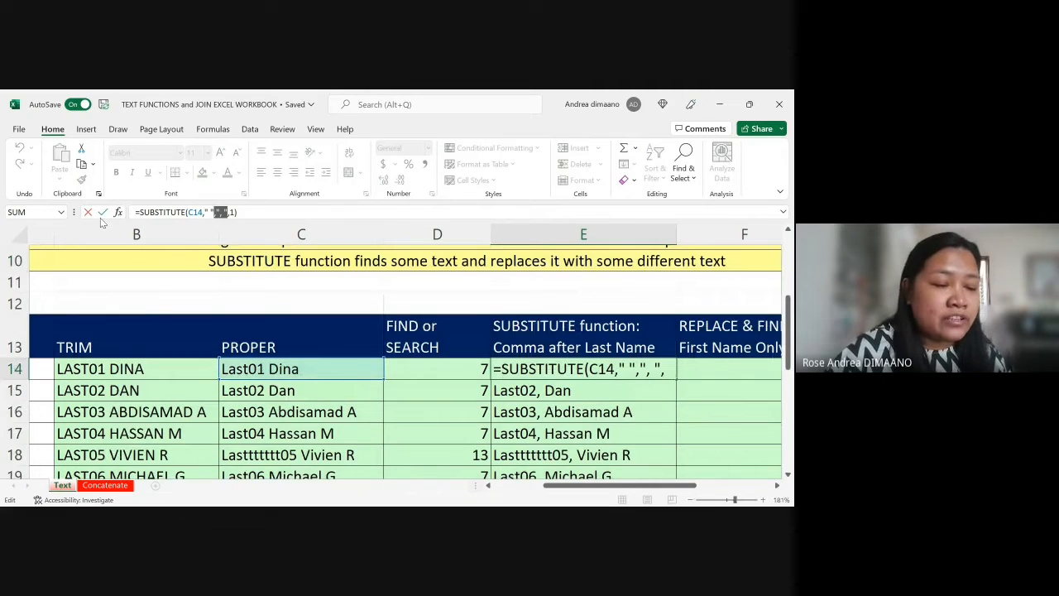
scroll(335, 332, down, 1)
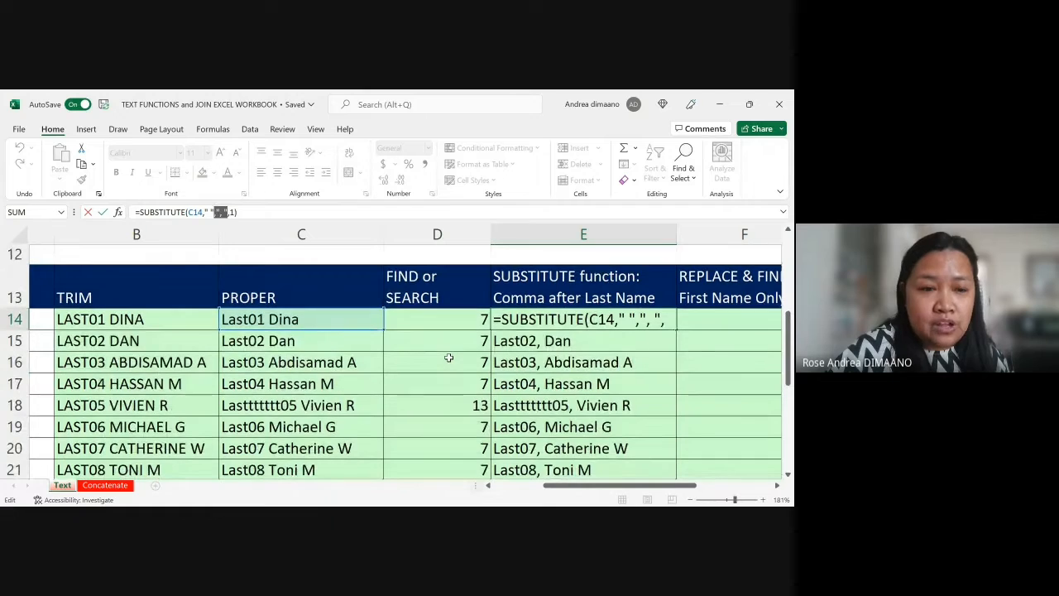
click(559, 372)
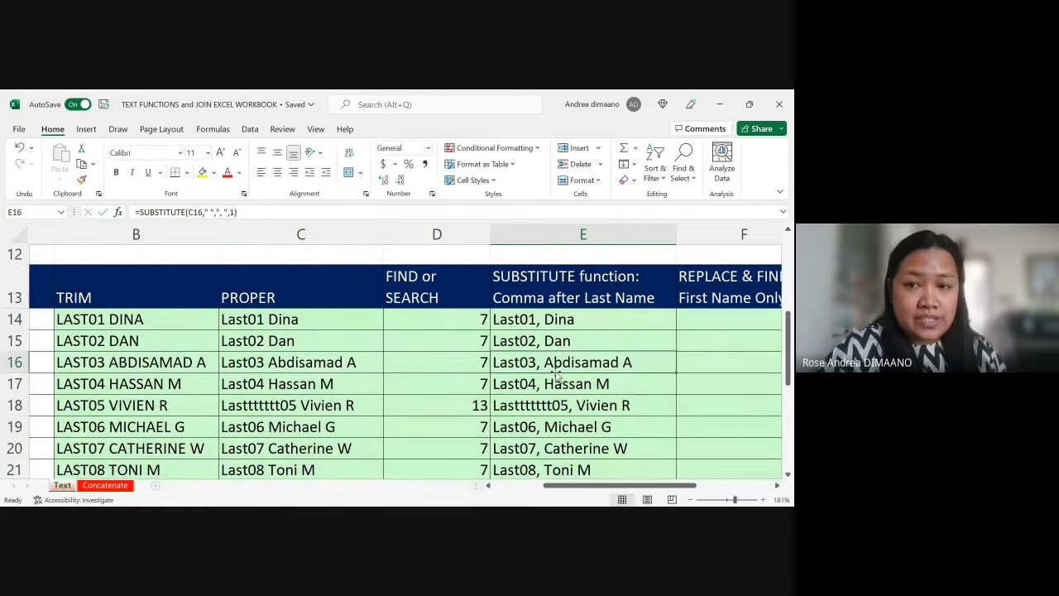
Step: Select F14 under REPLACE & FIND: First Name Only and examine the empty columns F and G beside the comma-separated names
scroll(546, 372, down, 1)
scroll(546, 372, right, 1)
scroll(542, 372, right, 5)
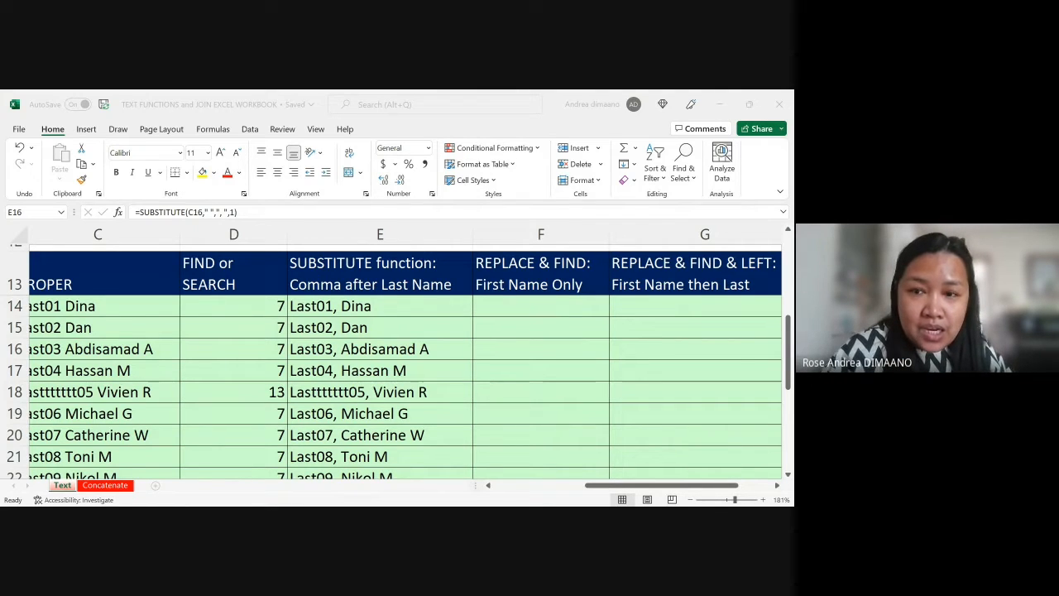
click(657, 482)
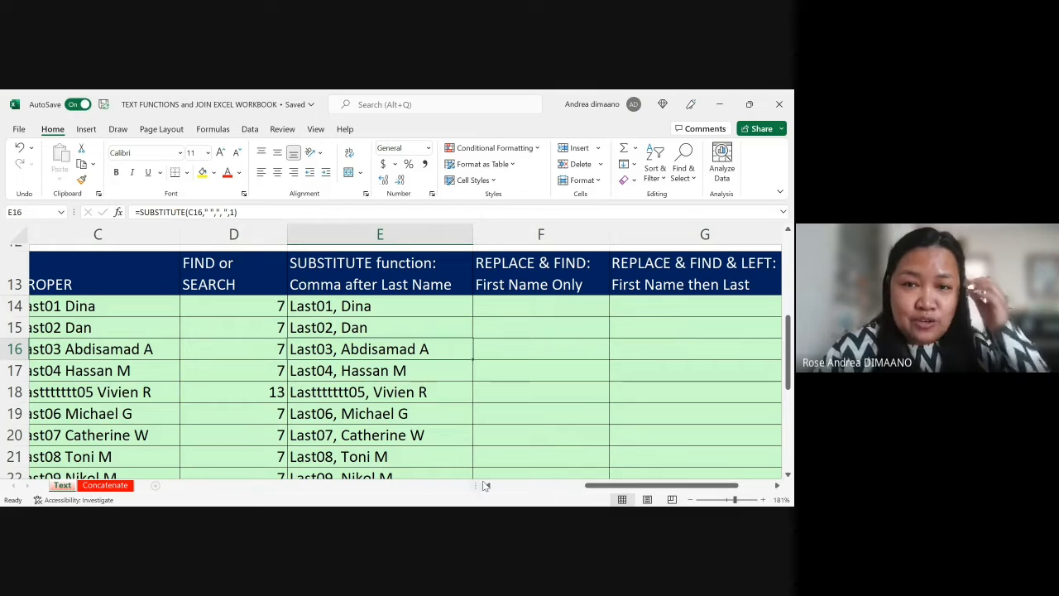
click(532, 303)
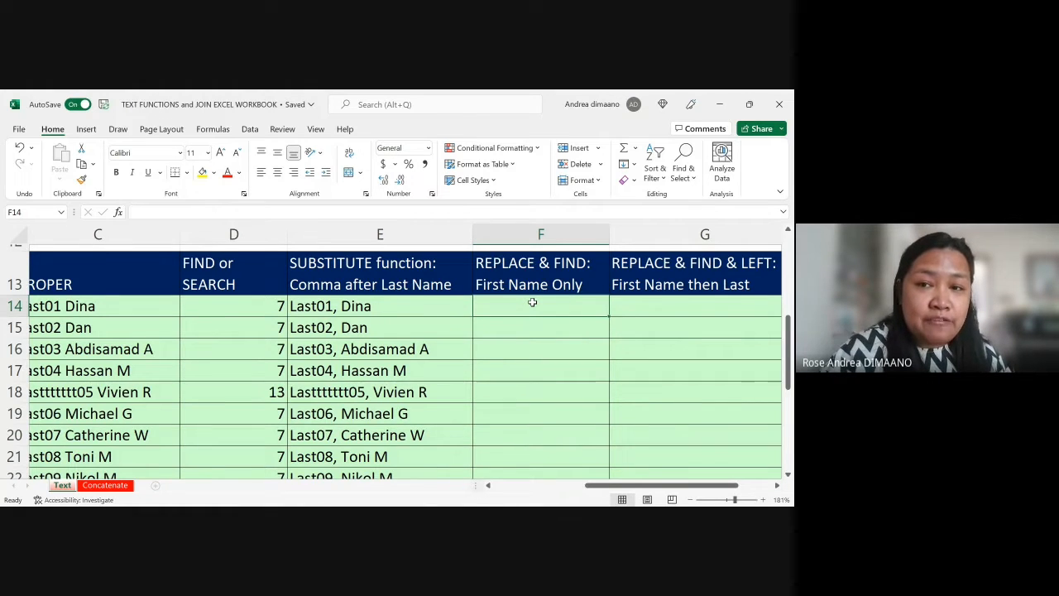
scroll(532, 303, down, 1)
scroll(532, 303, right, 3)
scroll(533, 303, left, 1)
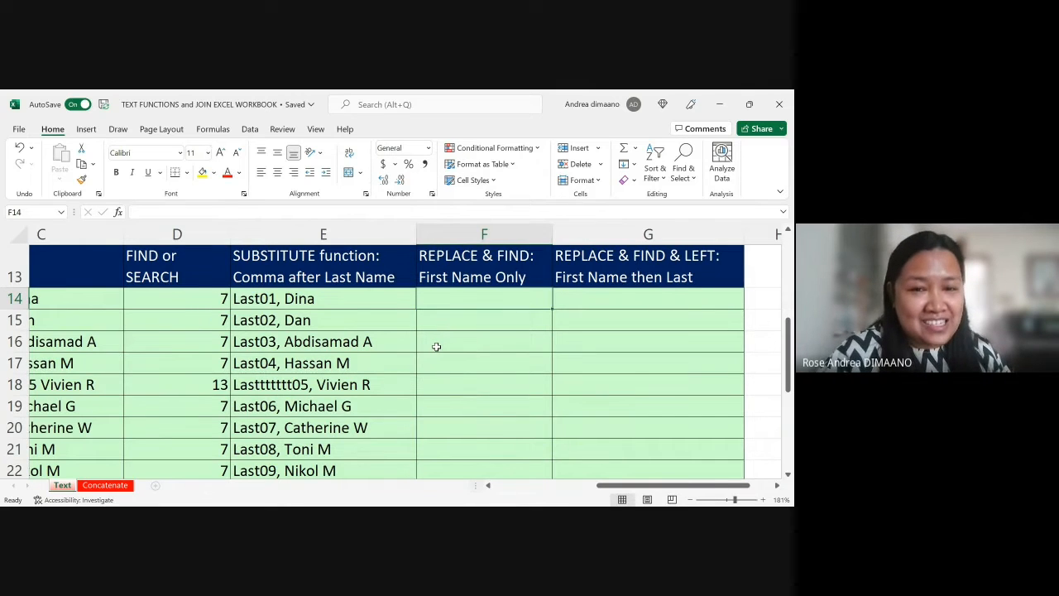
scroll(438, 371, down, 3)
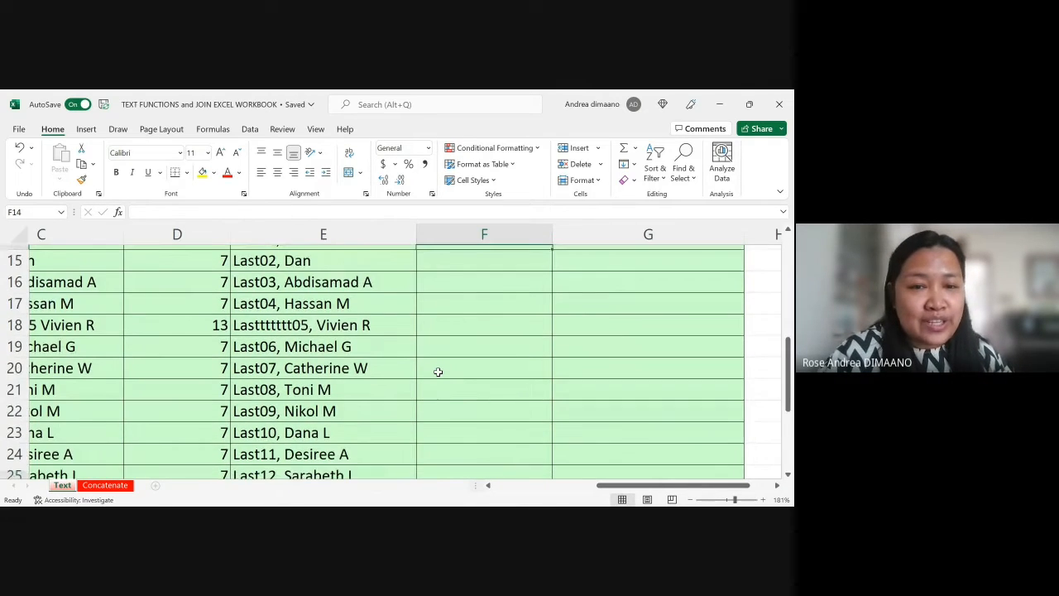
scroll(438, 372, up, 2)
scroll(438, 372, up, 2)
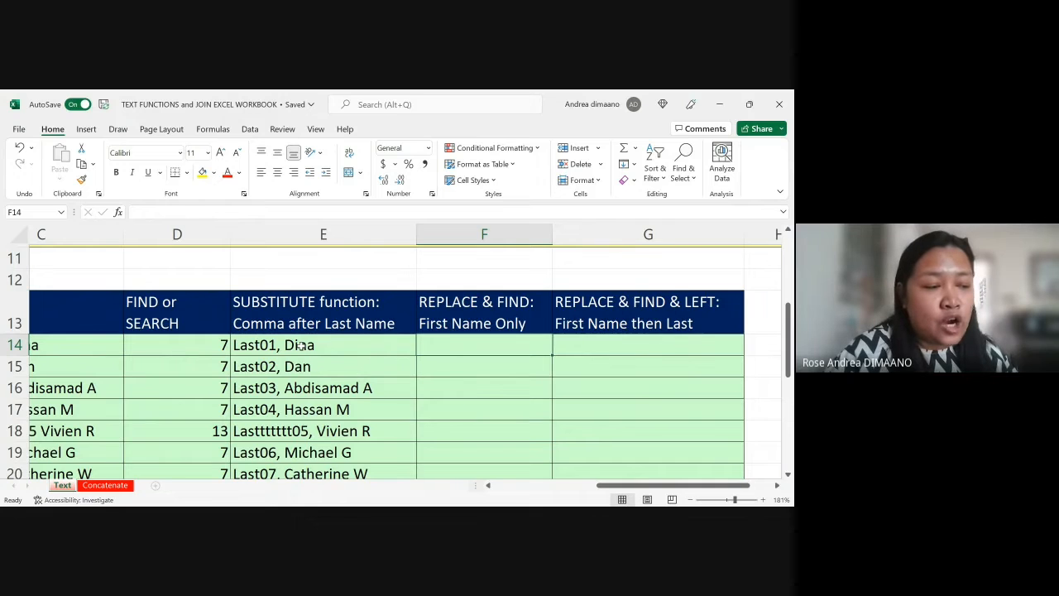
scroll(300, 345, down, 2)
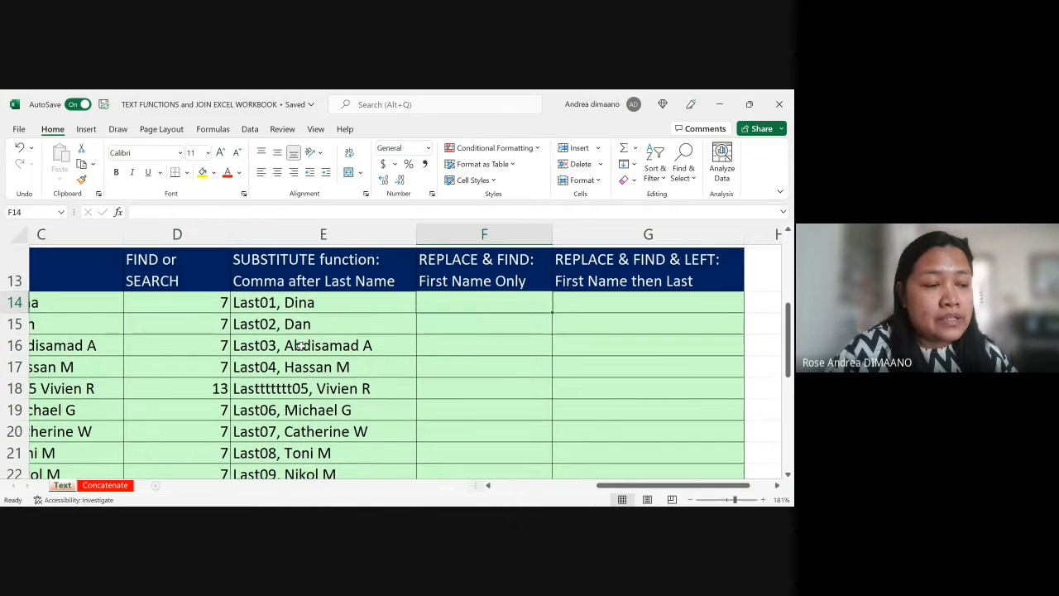
scroll(301, 346, up, 1)
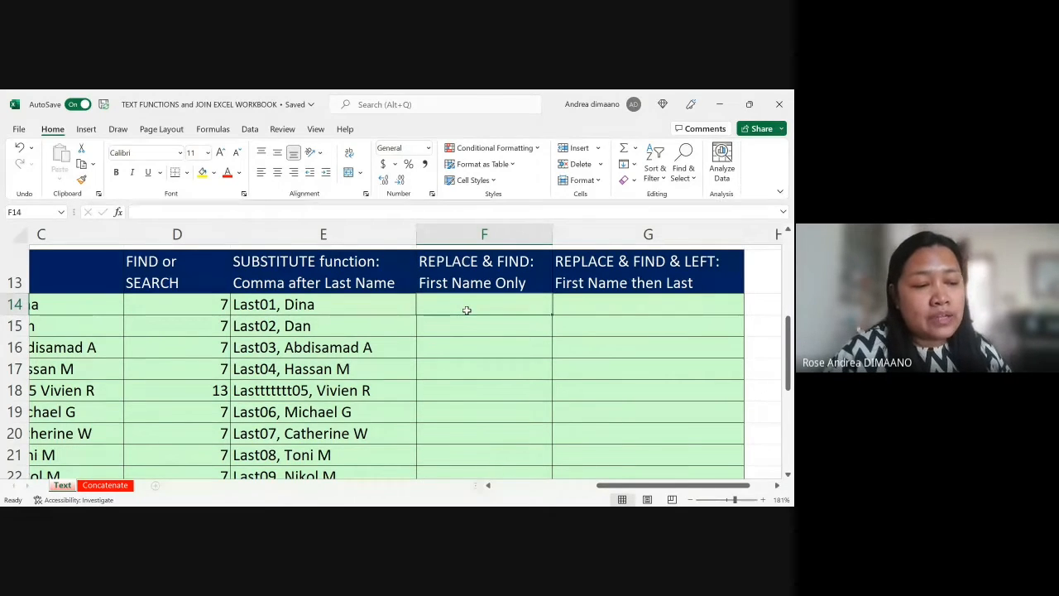
Step: Copy the SUBSTITUTE results in E14:E33 and paste them back over the same cells as plain values
click(360, 312)
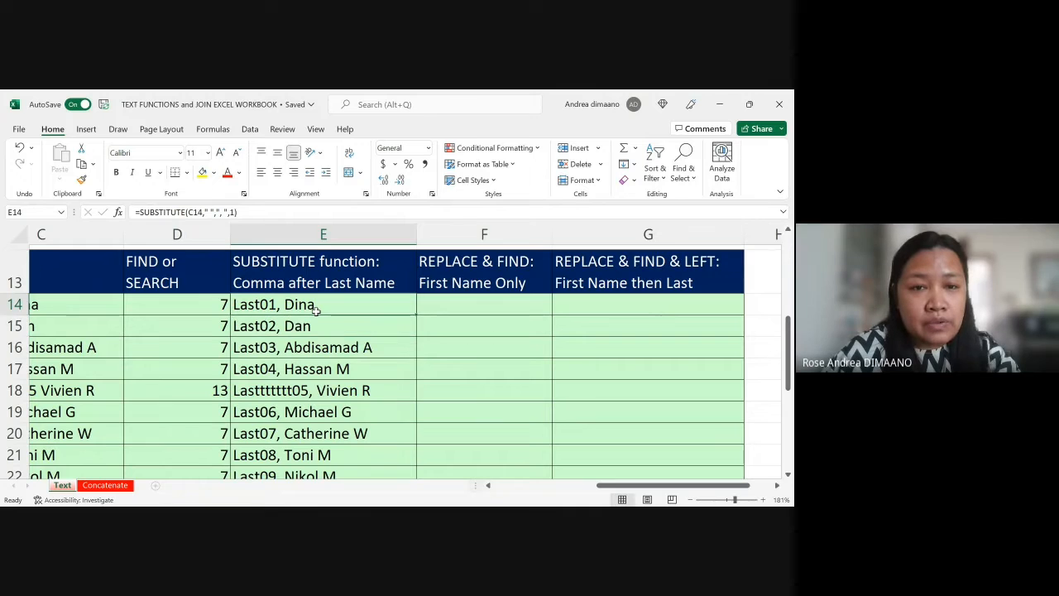
key(shift+Down)
key(shift+Down)
key(shift+Down)
key(shift+Down)
key(shift+Down)
key(shift+Down)
key(shift+Down)
key(shift+Down)
key(shift+Down)
key(shift+Down)
key(shift+Down)
key(shift+Down)
key(shift+Down)
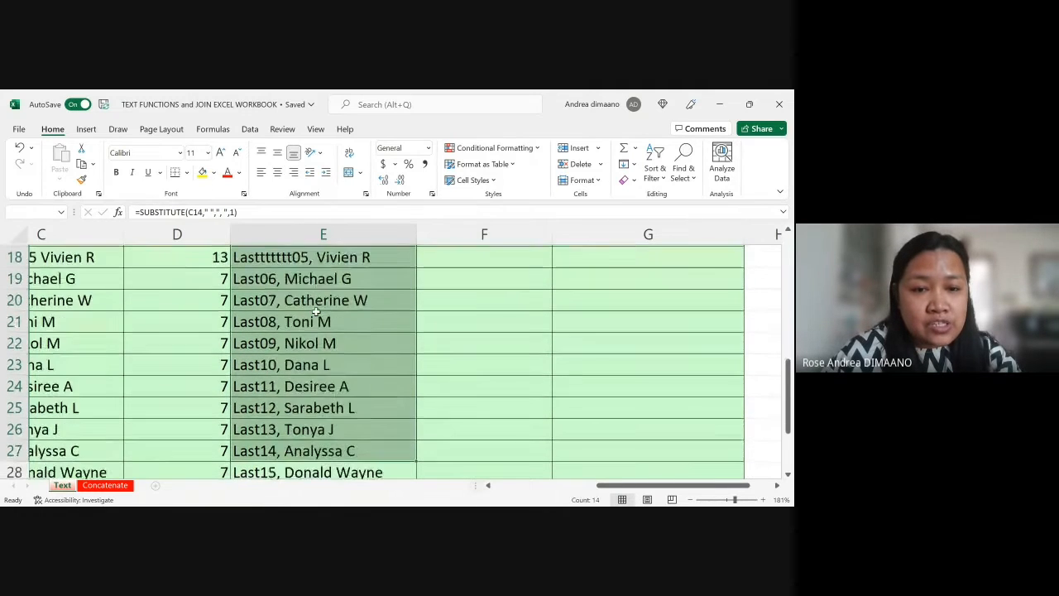
key(shift+Down)
key(shift+Down)
key(shift+Down)
key(shift+Down)
key(shift+Down)
key(shift+Down)
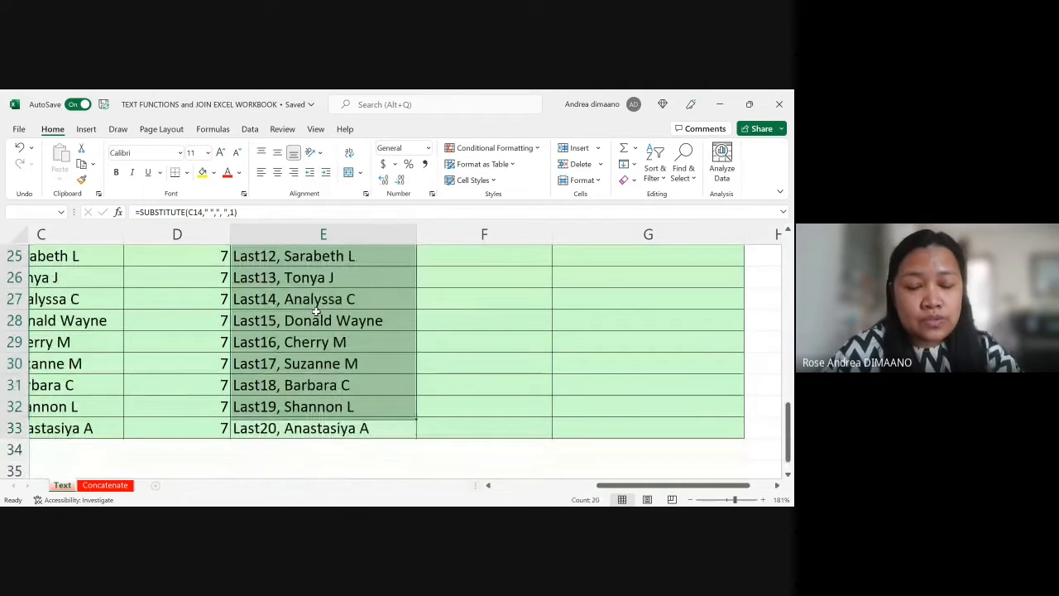
key(ctrl+c)
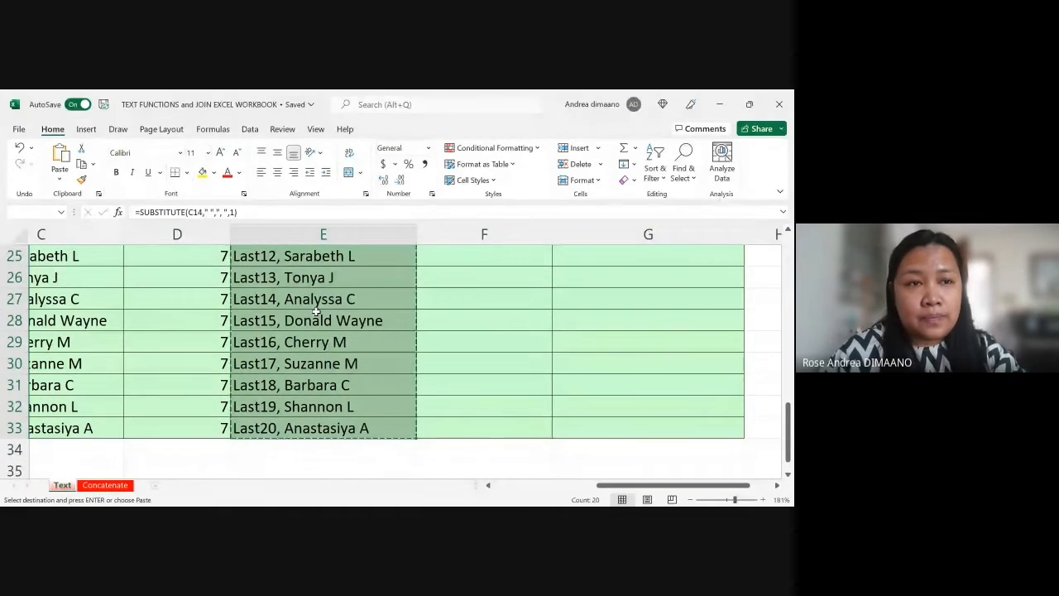
scroll(303, 281, up, 1)
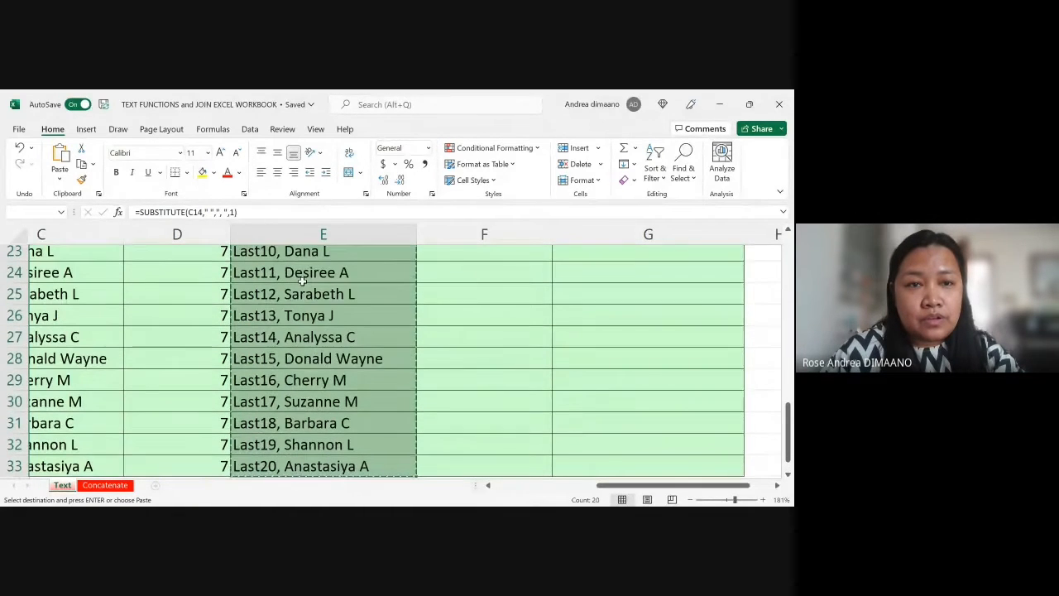
scroll(302, 281, up, 1)
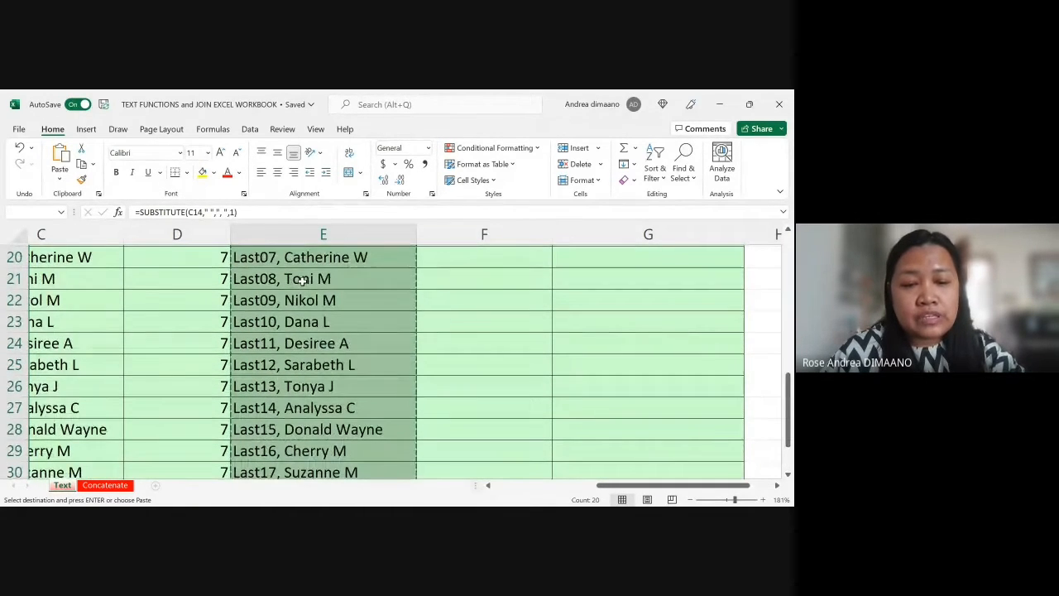
scroll(303, 281, up, 4)
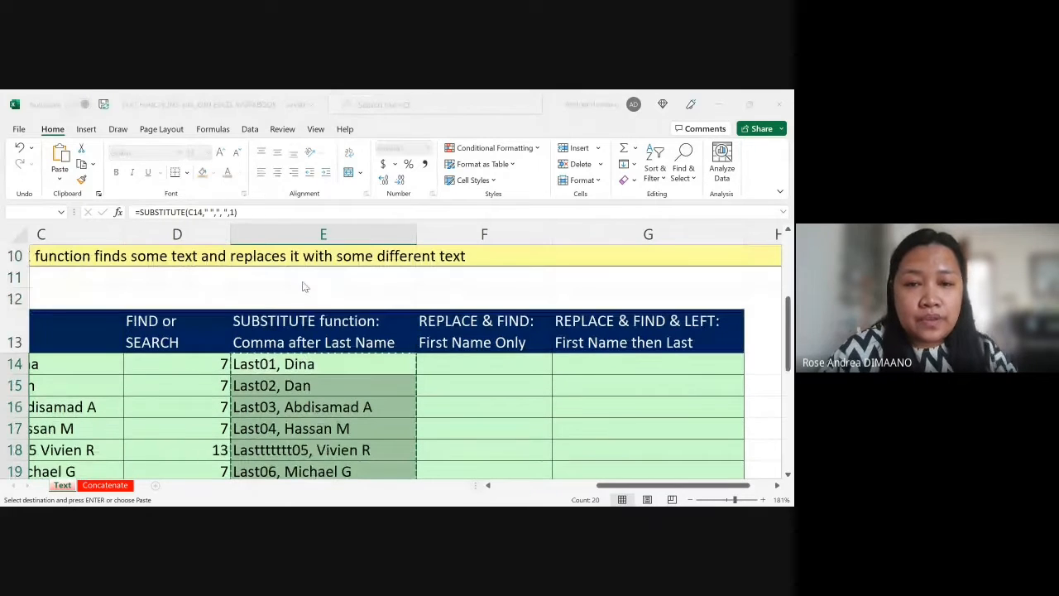
click(414, 451)
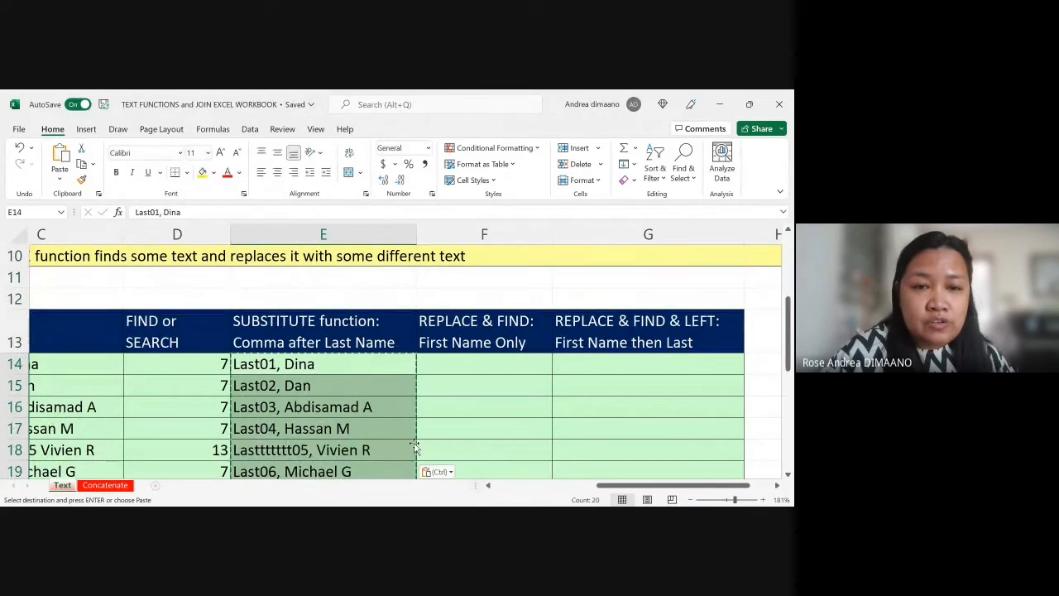
Step: Inspect the first-name part of the text in E14 and select F14 for the first-name-only result
click(339, 367)
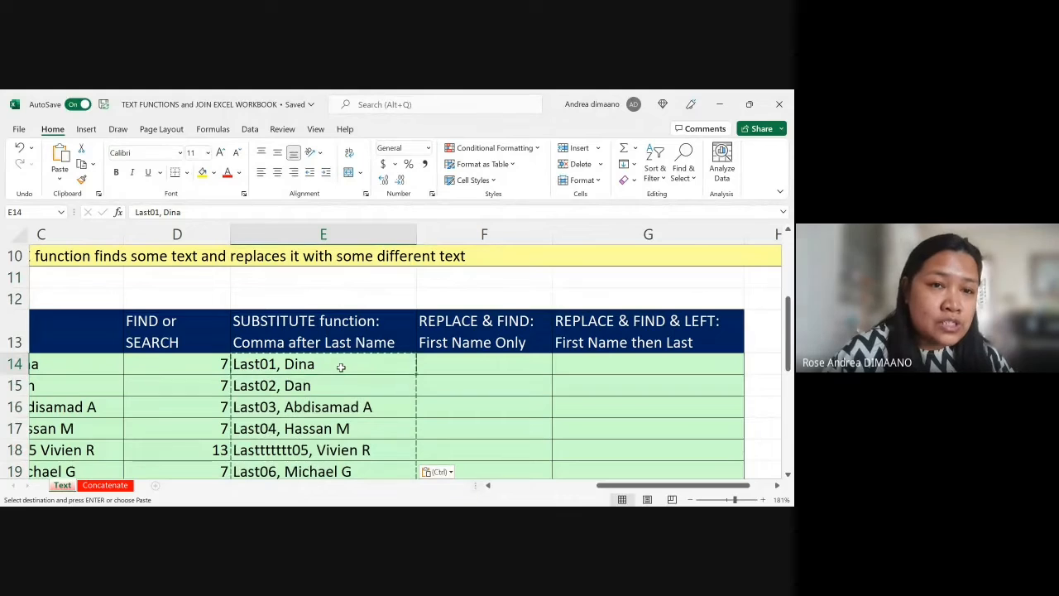
key(Escape)
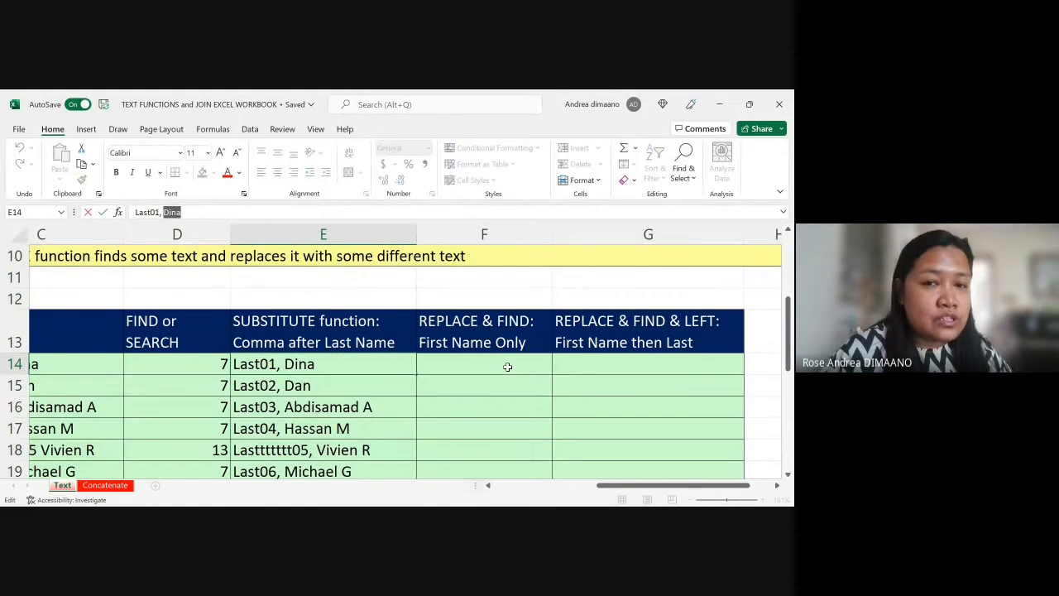
click(507, 367)
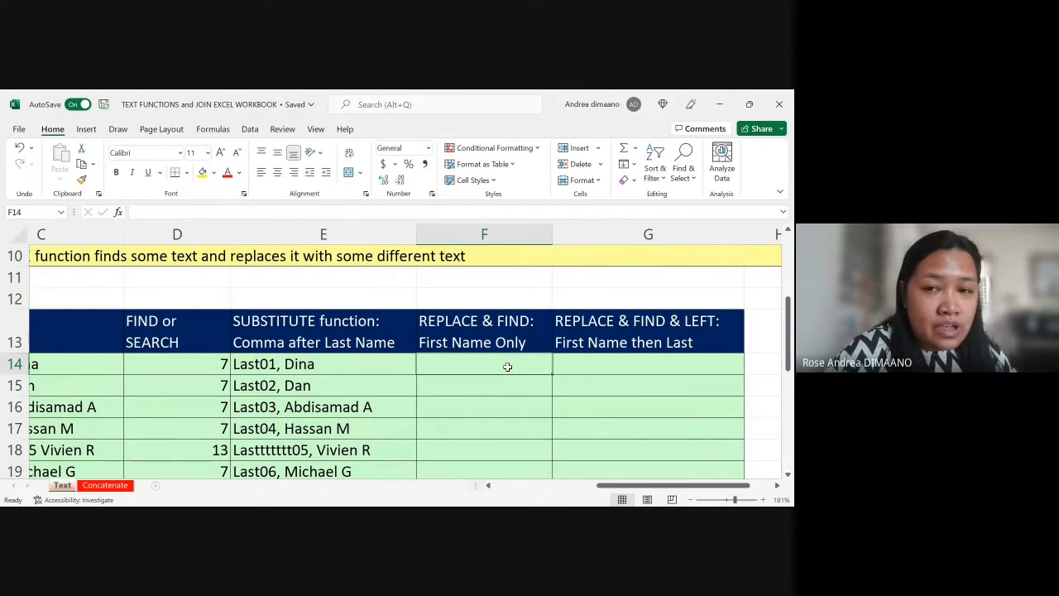
Step: Examine the comma-separated names in column E and inspect the comma position in the E17 text
scroll(507, 367, right, 3)
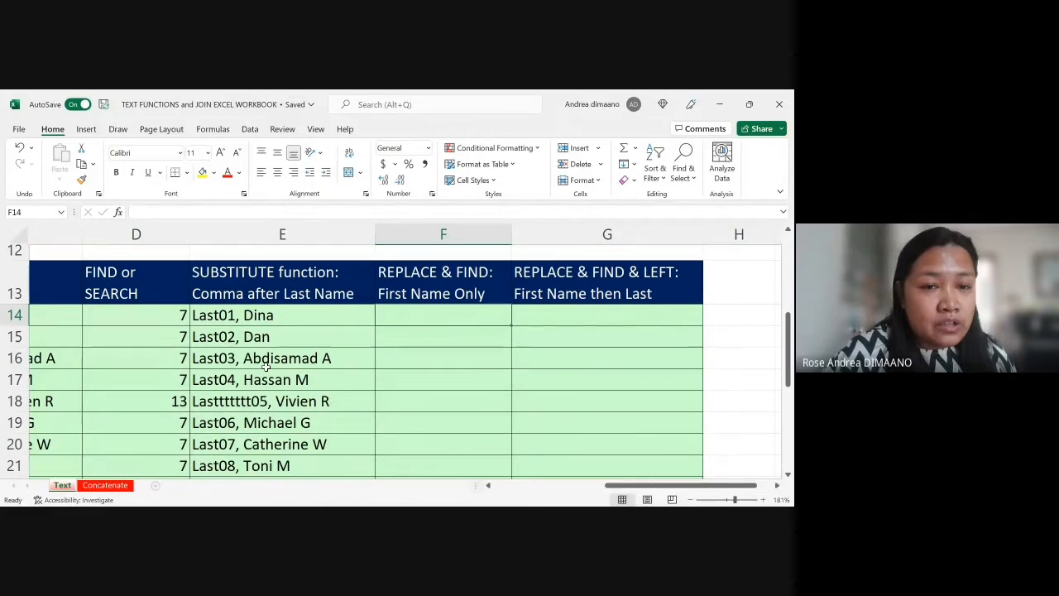
scroll(266, 367, down, 1)
scroll(266, 367, down, 3)
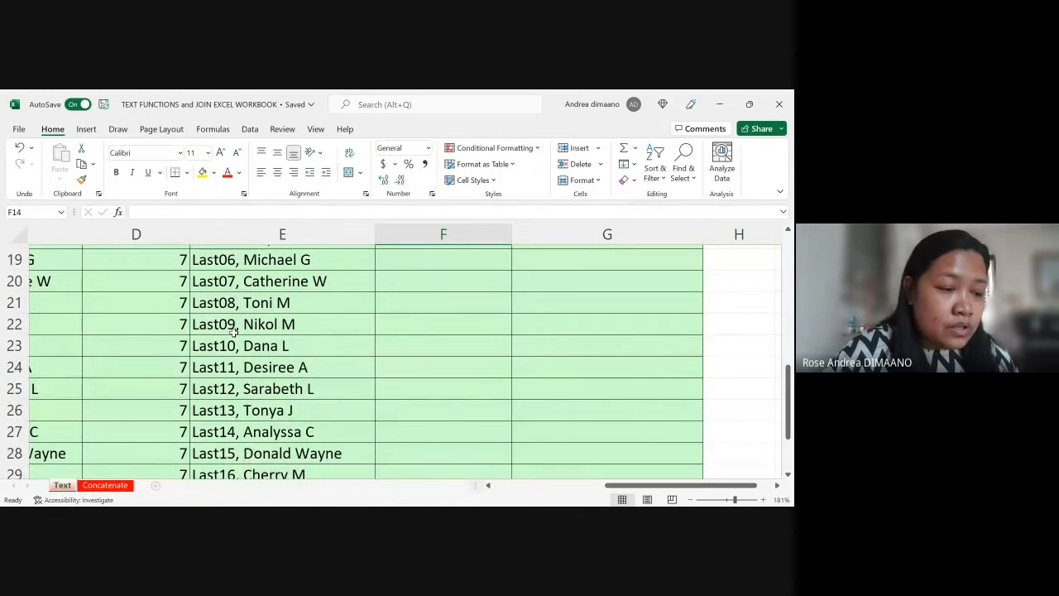
scroll(234, 331, up, 1)
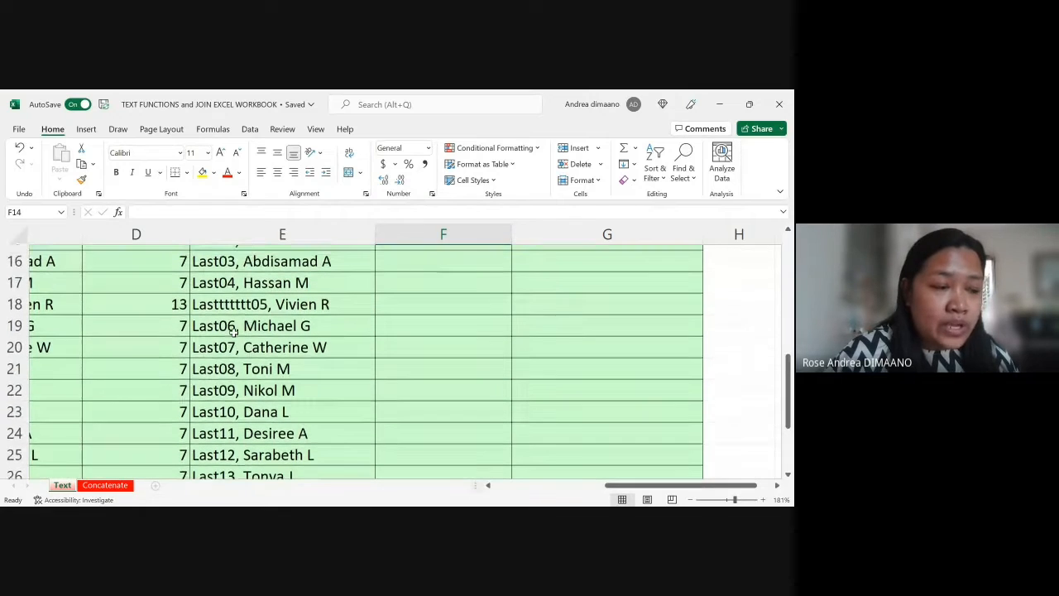
click(238, 278)
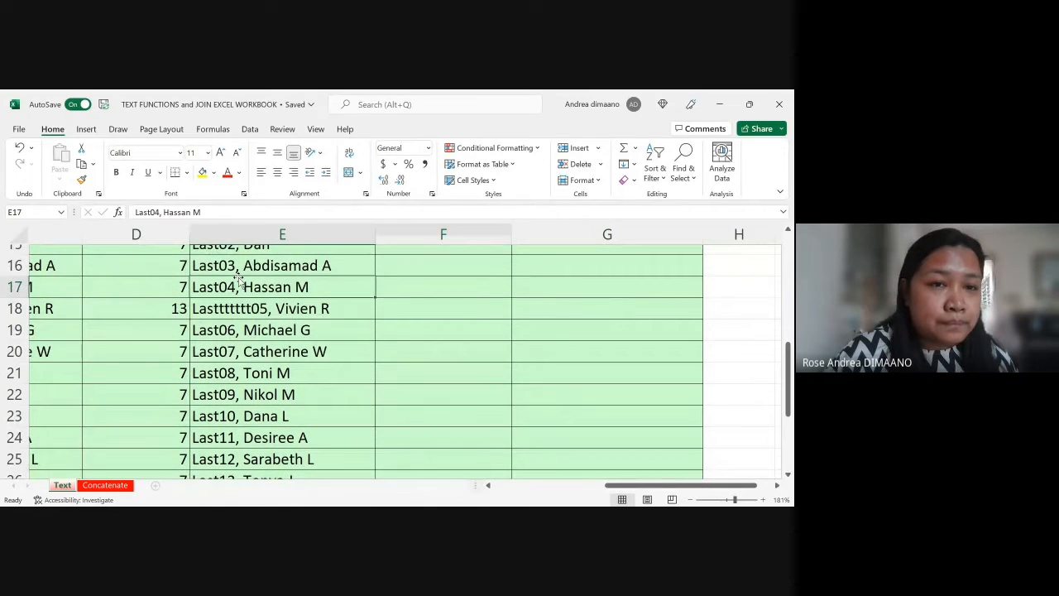
click(164, 213)
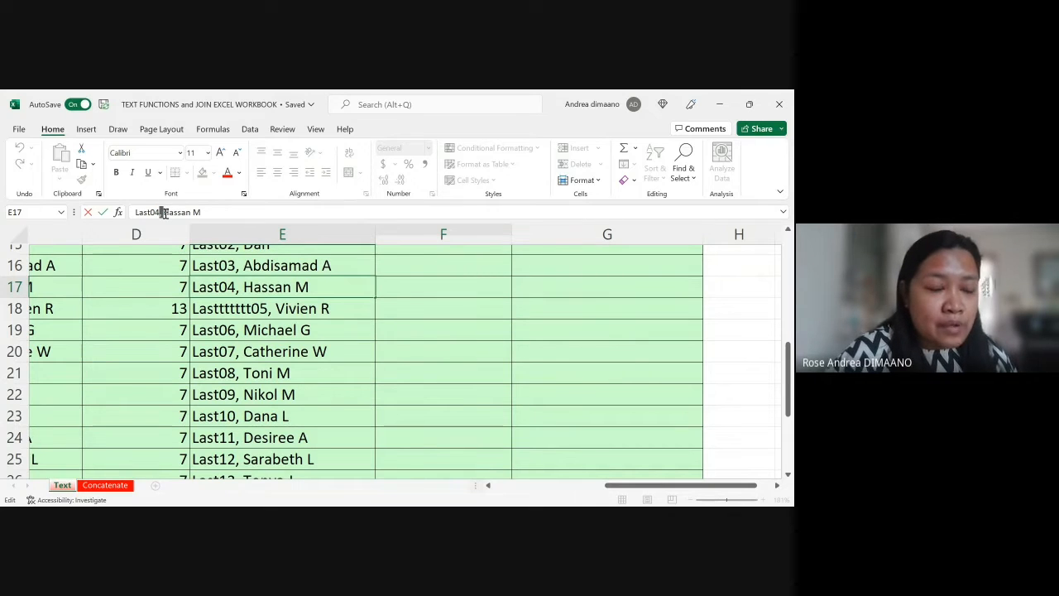
Step: Compare the long last name in E18 with the remaining column E names, inspecting the comma and space in E16
click(218, 330)
click(235, 309)
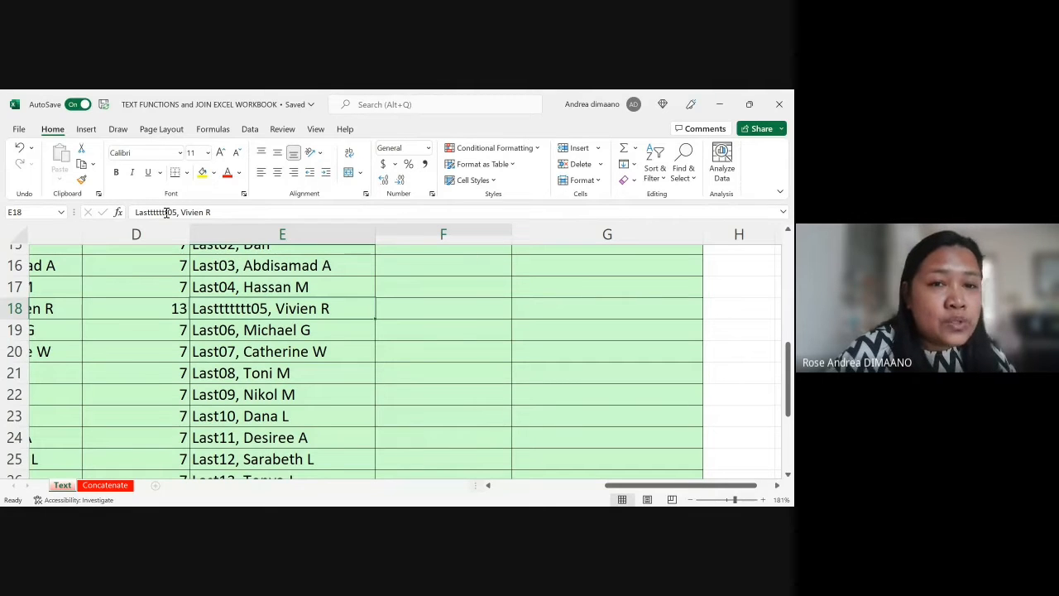
scroll(273, 333, down, 2)
scroll(273, 333, down, 3)
scroll(274, 333, up, 8)
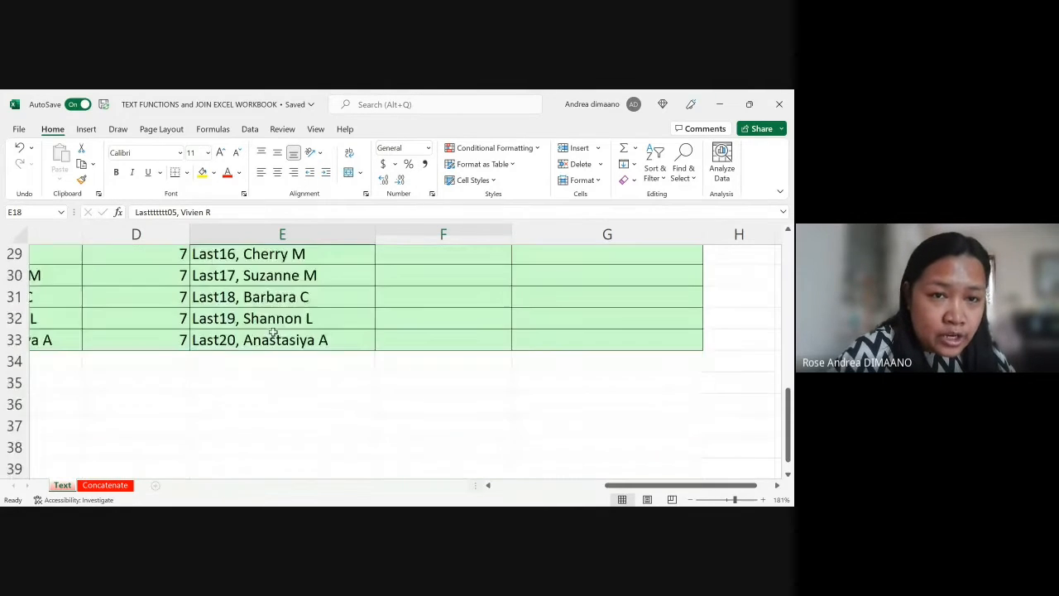
scroll(273, 332, down, 3)
click(282, 287)
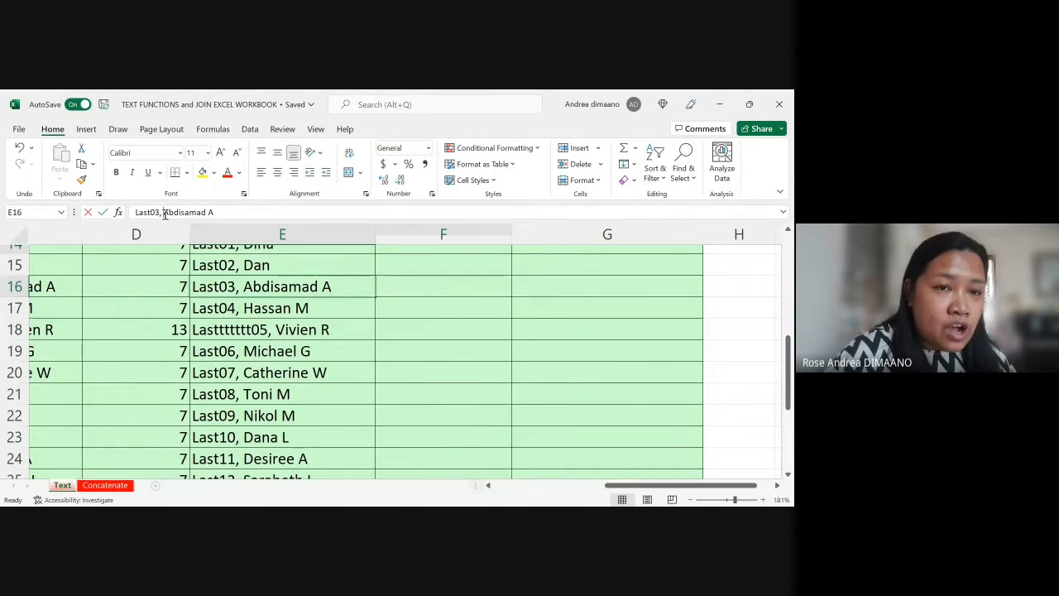
click(160, 214)
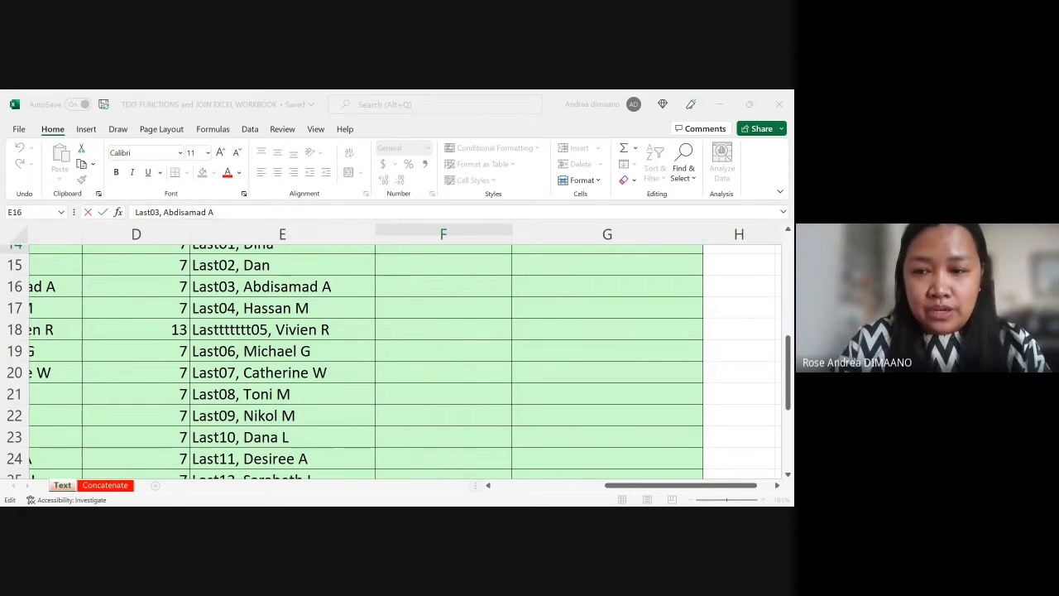
click(528, 470)
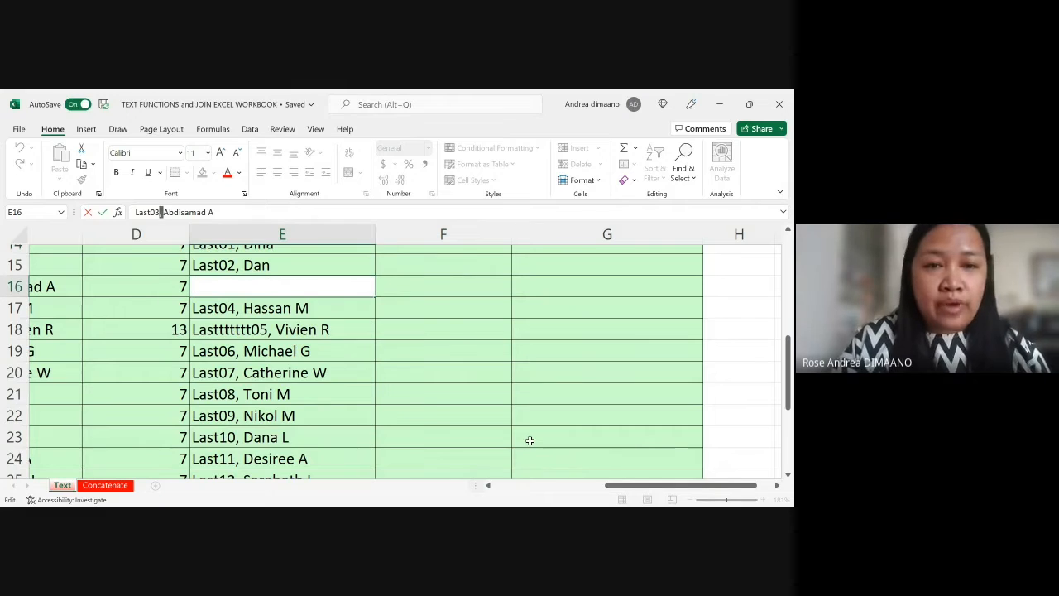
click(436, 408)
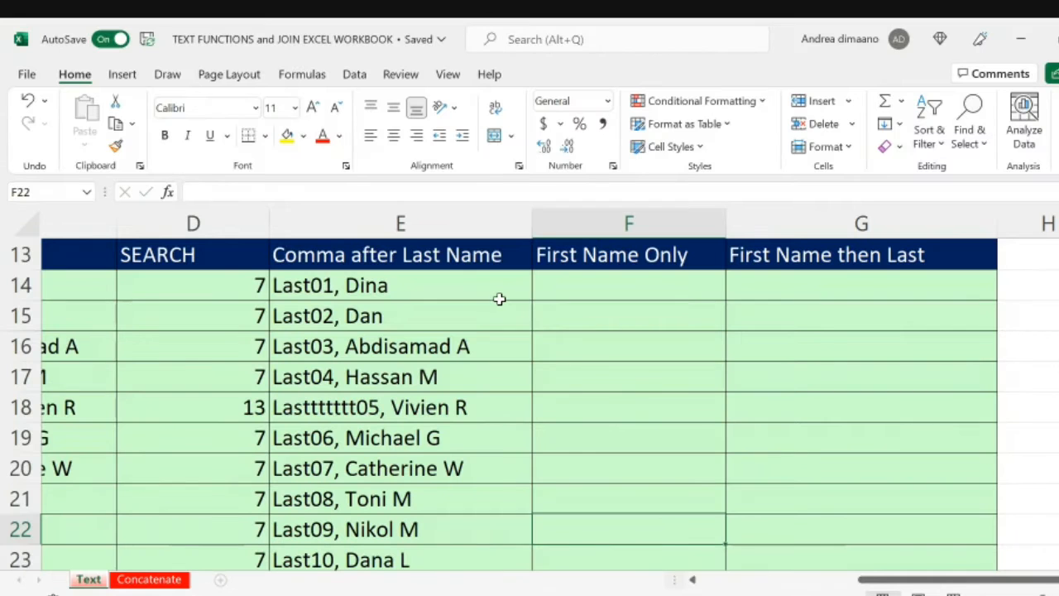
Step: Read the REPLACE and FIND function descriptions in the yellow notes in rows 1 and 2
scroll(500, 299, up, 3)
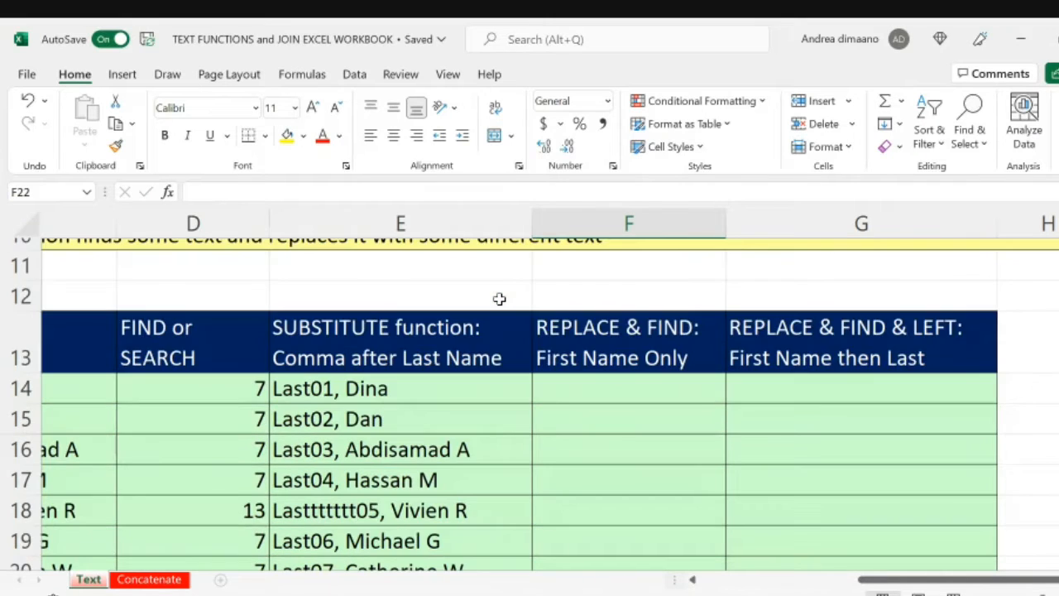
scroll(500, 299, up, 1)
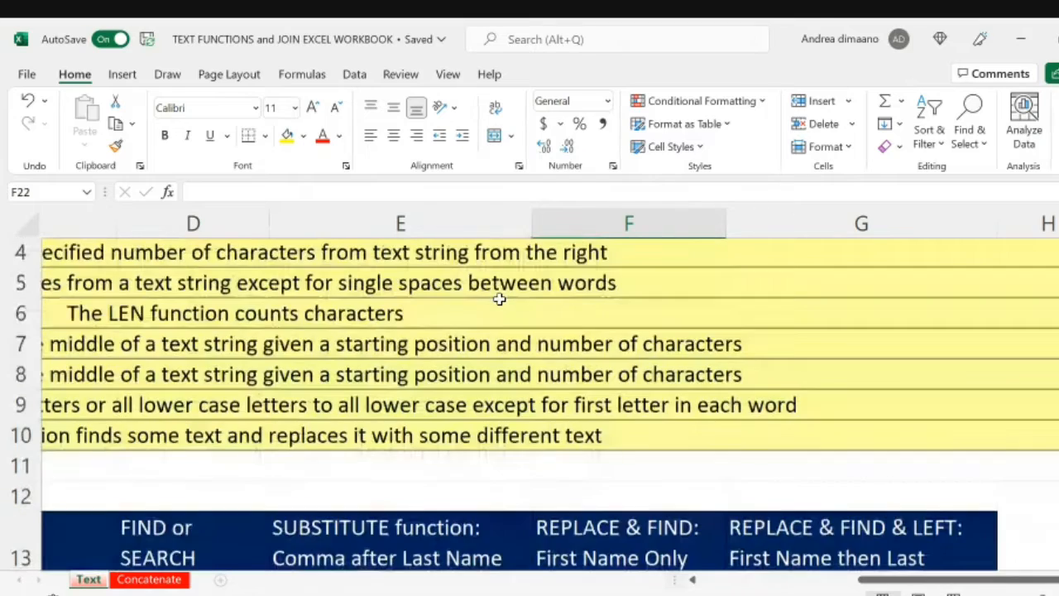
scroll(500, 298, left, 2)
scroll(499, 300, left, 1)
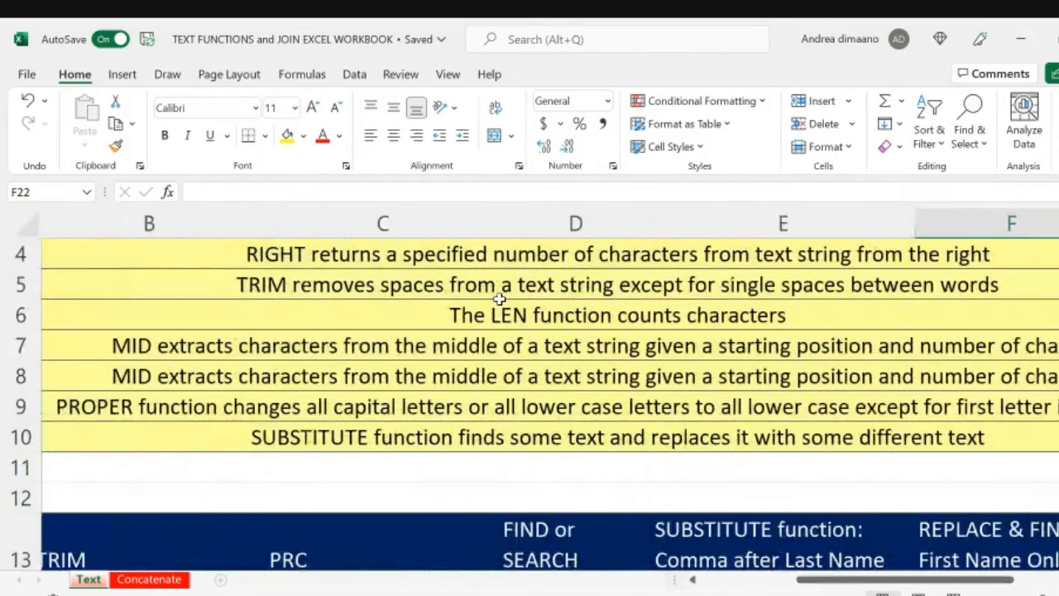
scroll(499, 299, up, 1)
scroll(499, 300, left, 1)
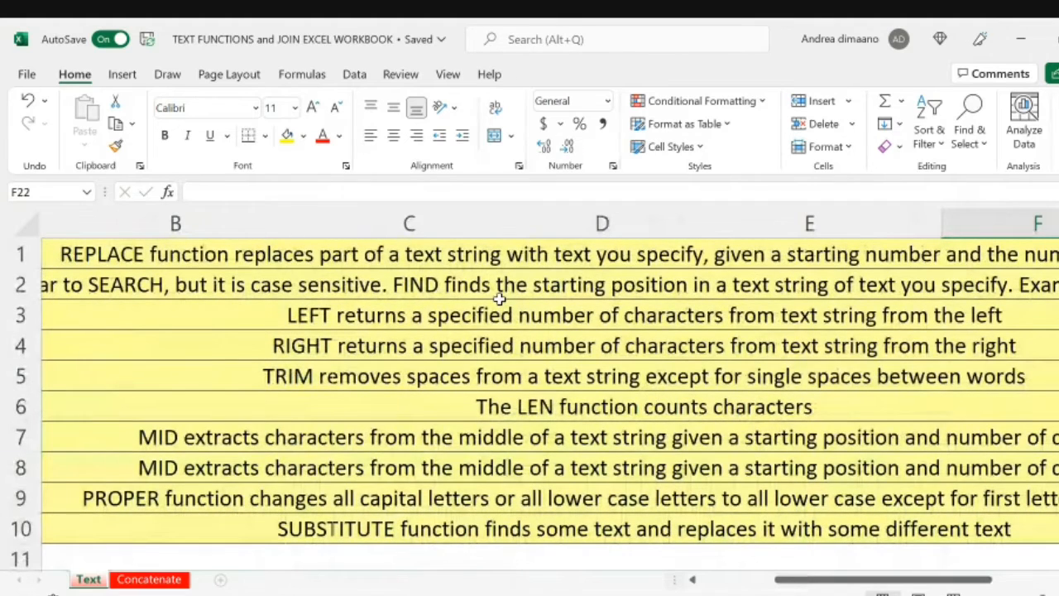
scroll(499, 300, right, 3)
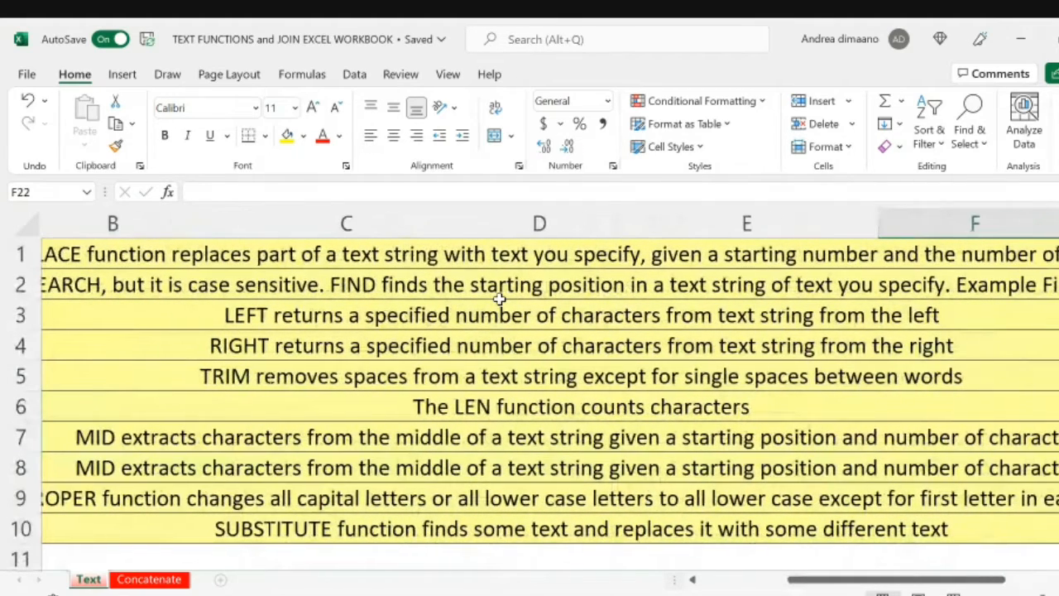
scroll(499, 300, right, 3)
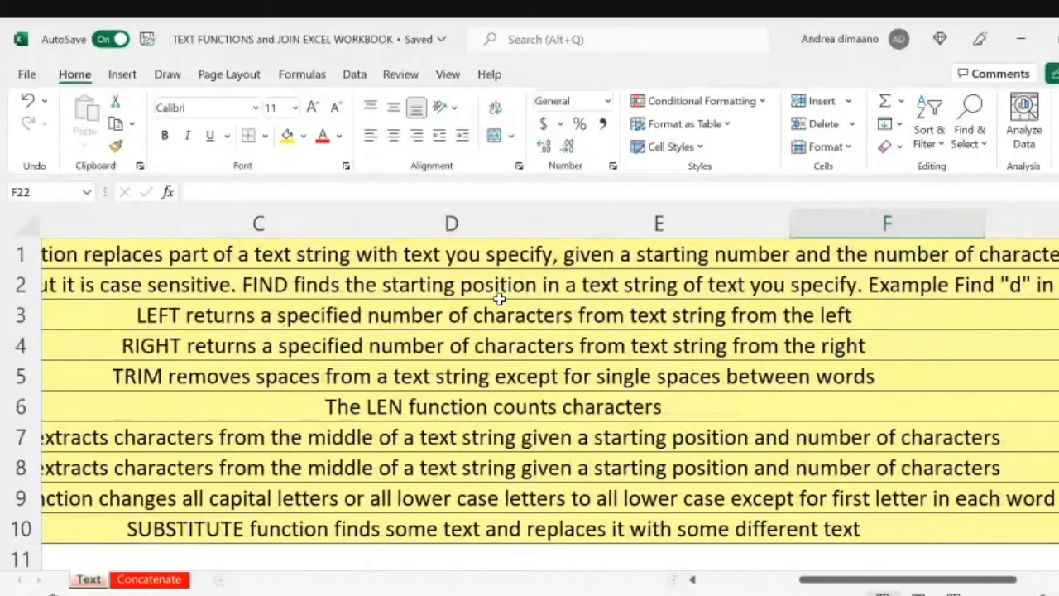
scroll(710, 319, right, 2)
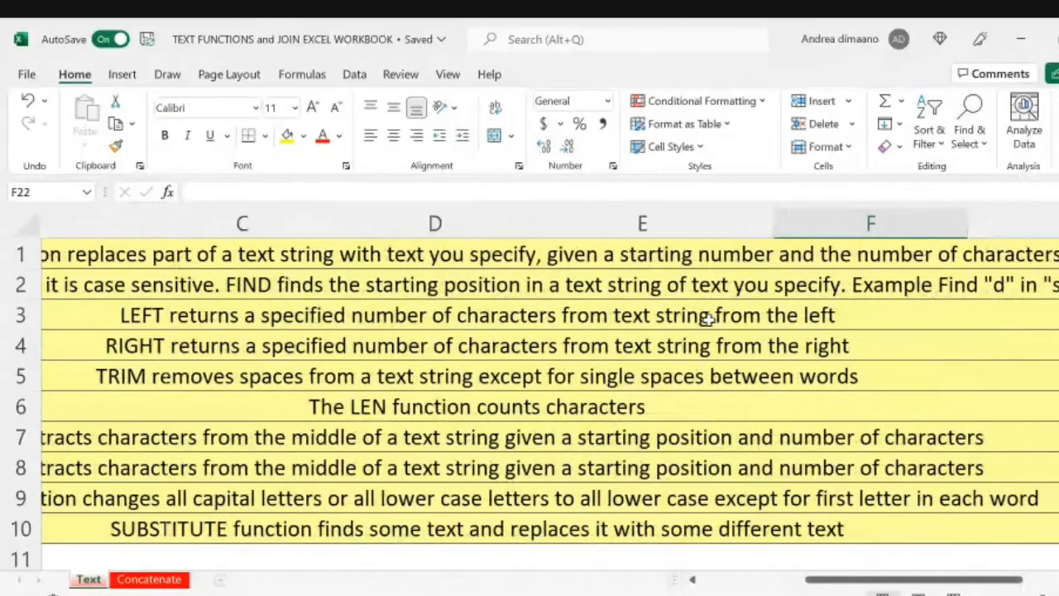
scroll(710, 320, left, 3)
Step: Return to the names table and step through the characters of the E14 text in edit mode, leaving the text unchanged
scroll(710, 319, down, 4)
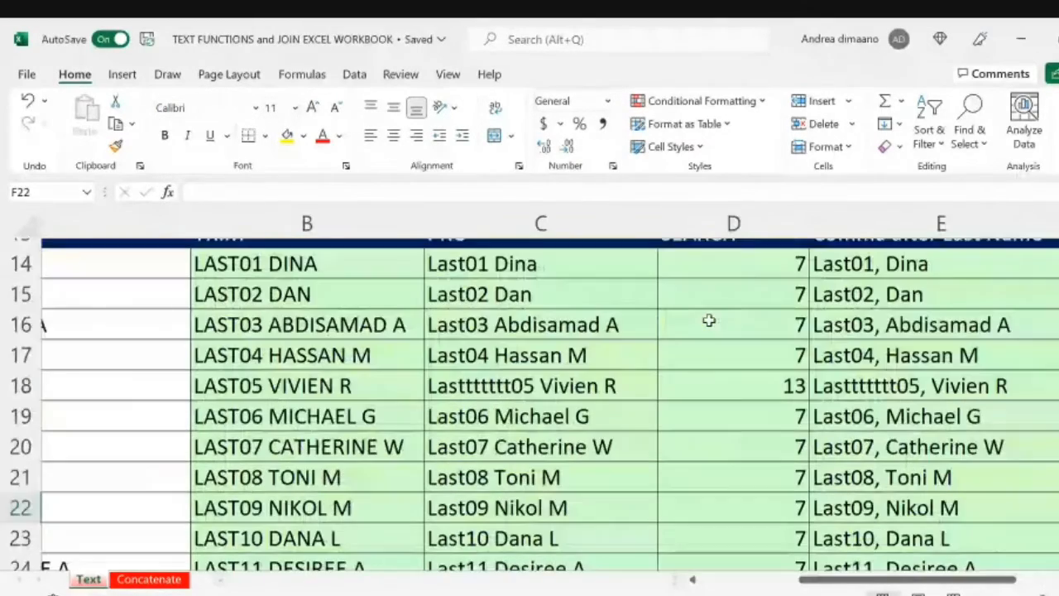
scroll(710, 319, up, 1)
scroll(709, 319, right, 3)
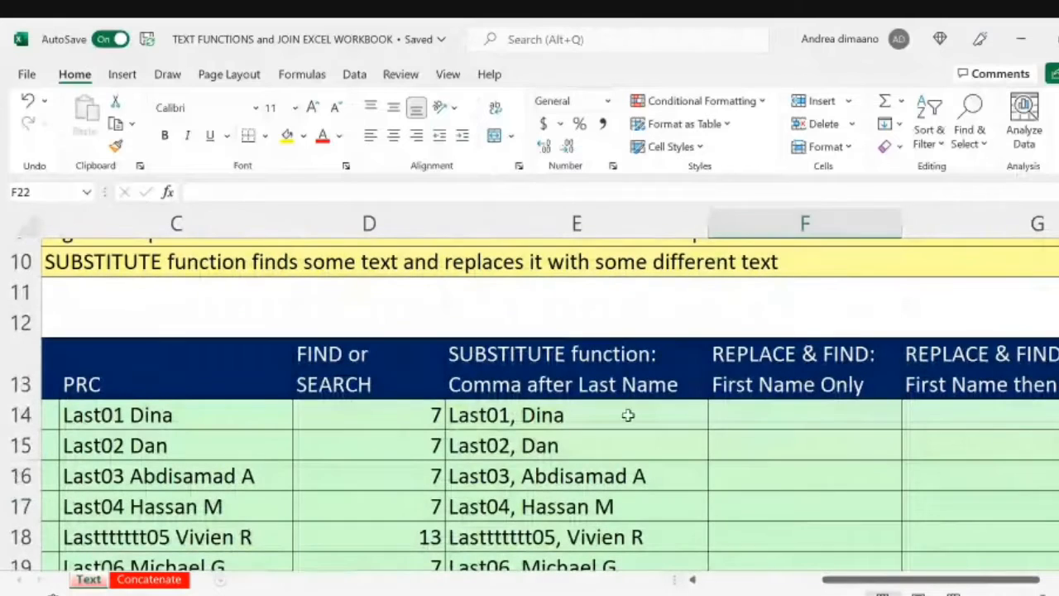
click(530, 411)
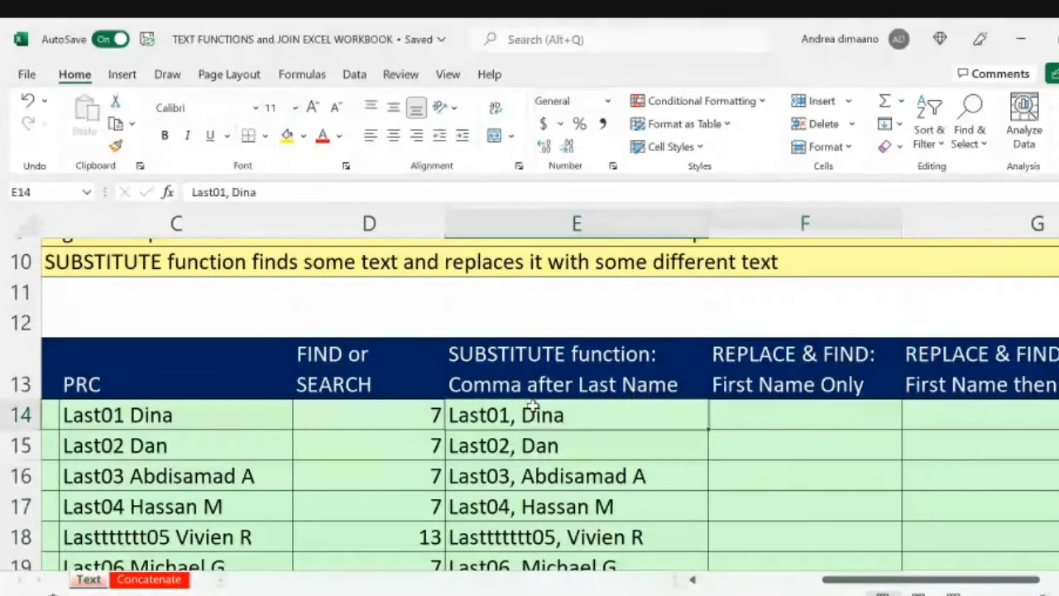
click(192, 193)
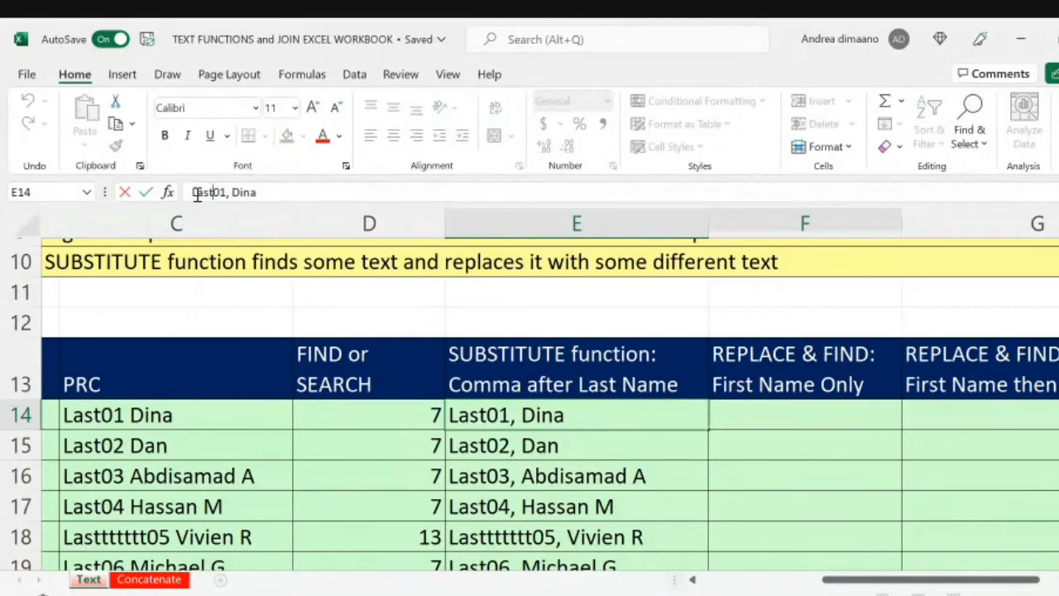
key(Right)
key(Right)
key(Right)
key(Return)
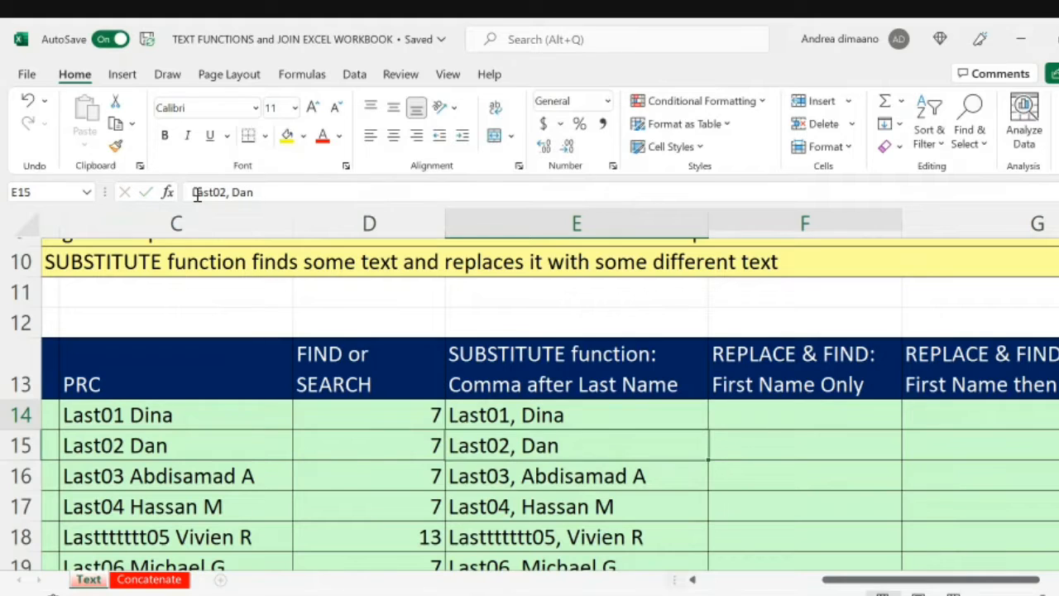
Step: Start a REPLACE formula in F14 with E14 as the old text and 1 as the start number
key(Up)
key(Right)
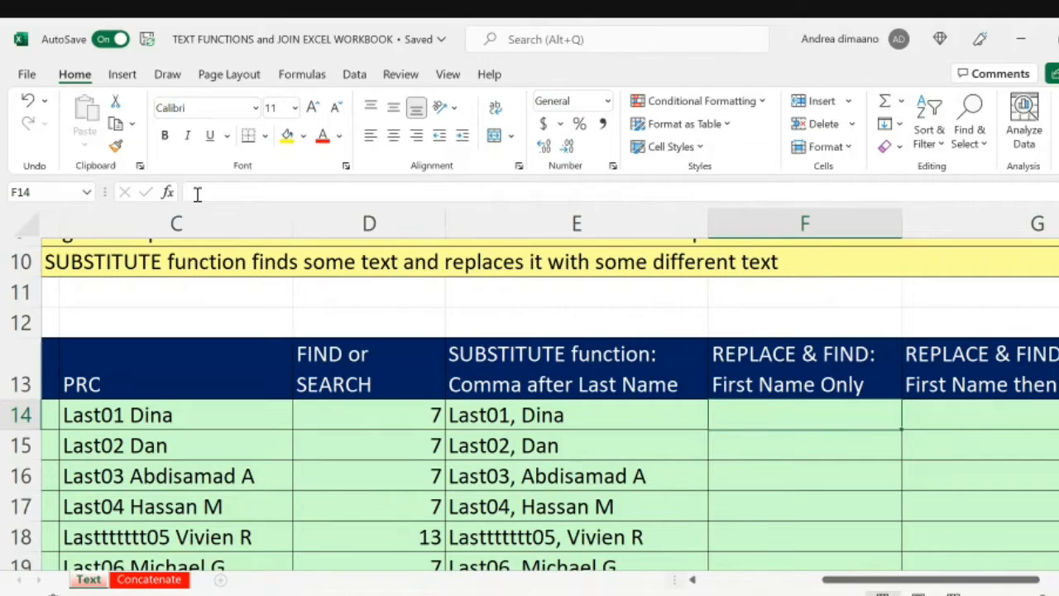
text(=)
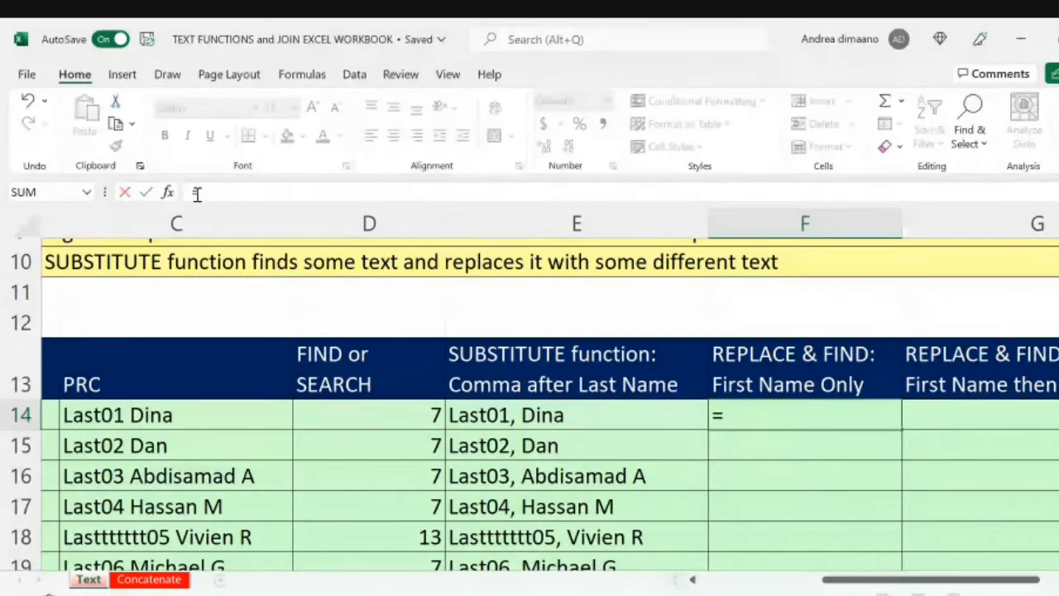
text(replace)
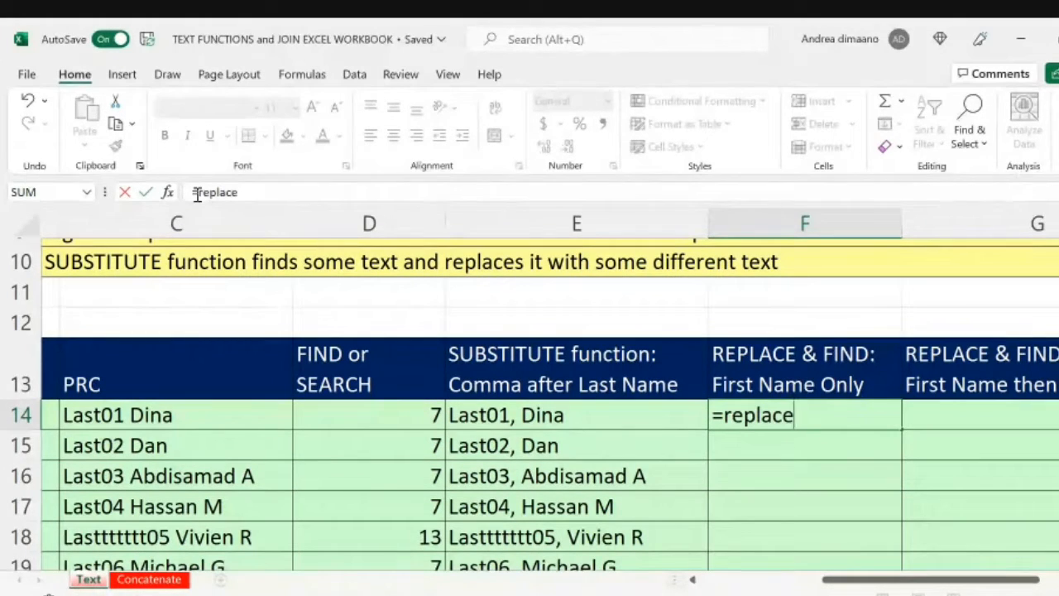
text(()
click(562, 420)
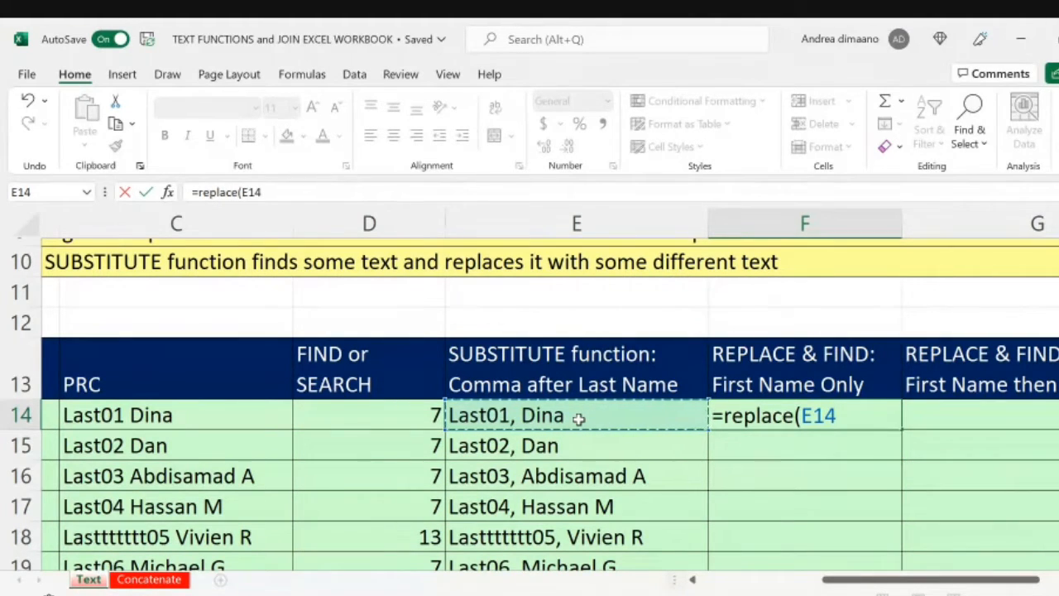
text(,)
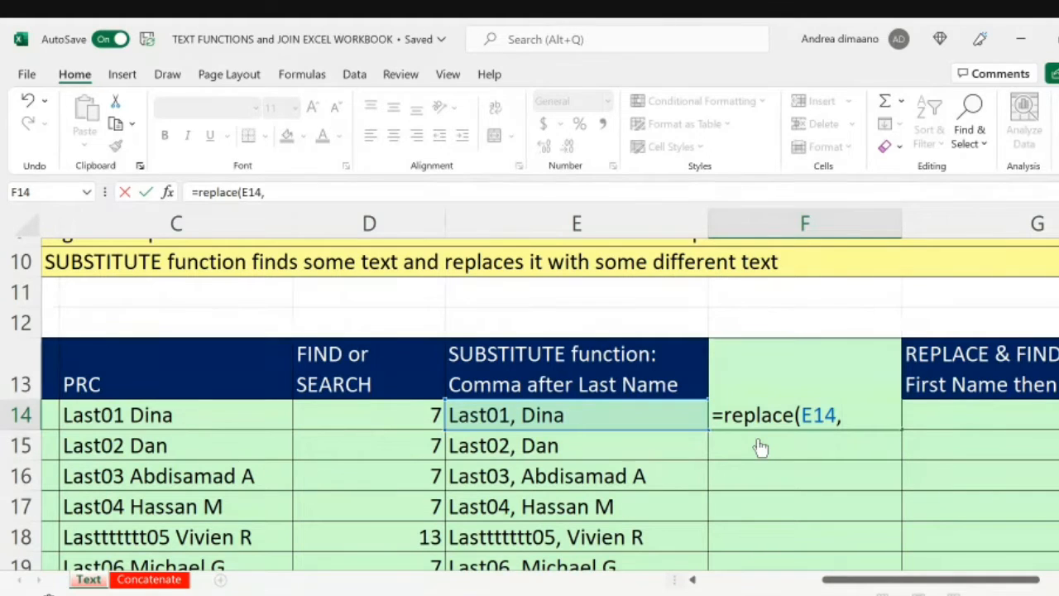
text(1)
text(,)
Step: Nest FIND(", ",E14)+1 as the number of characters in the F14 REPLACE formula
scroll(542, 466, down, 3)
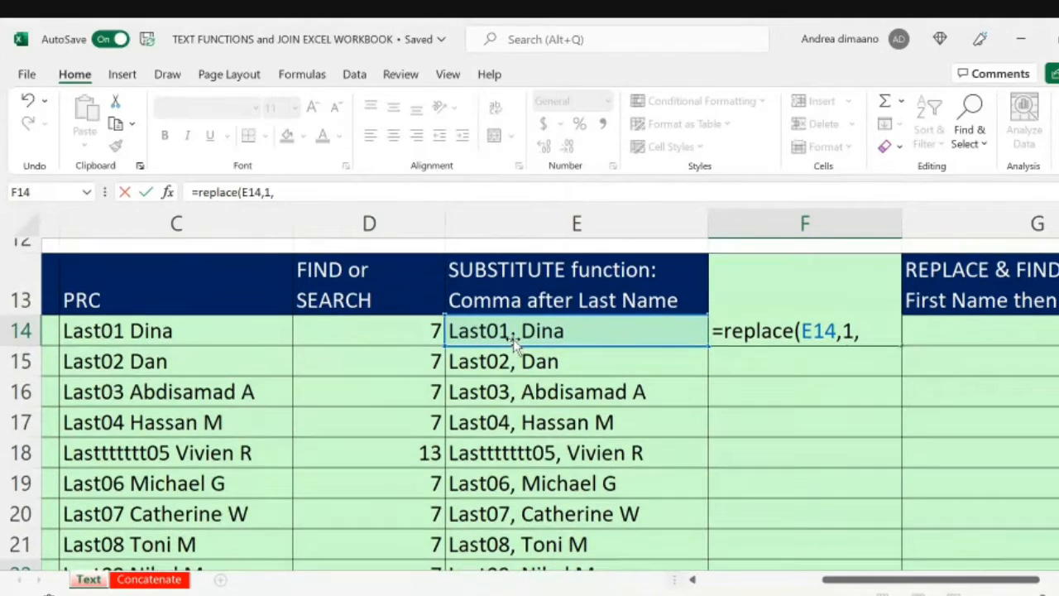
scroll(513, 344, up, 1)
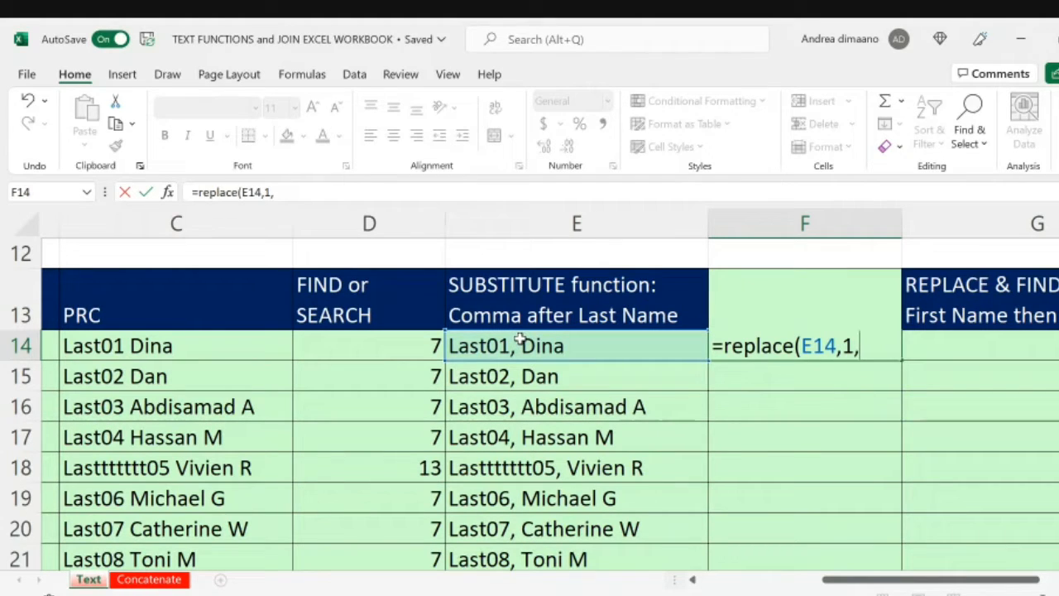
text(FIN)
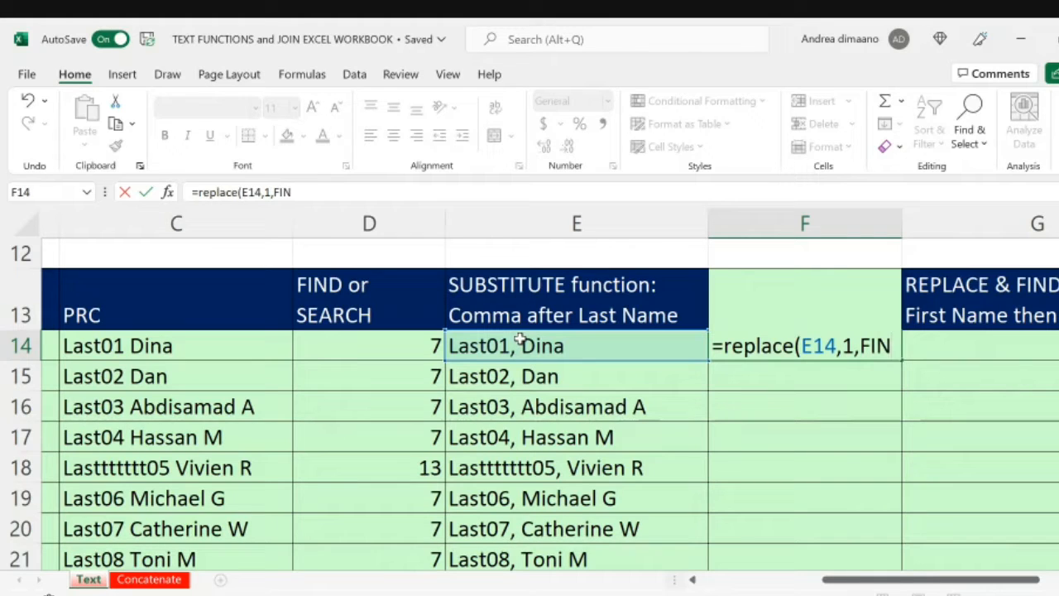
text(D)
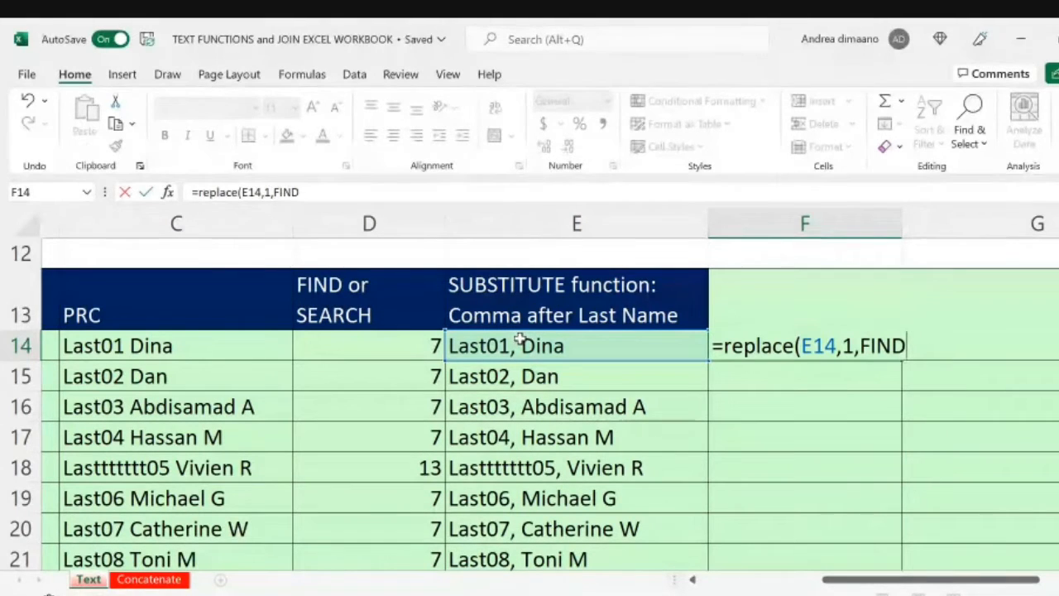
click(425, 196)
text(()
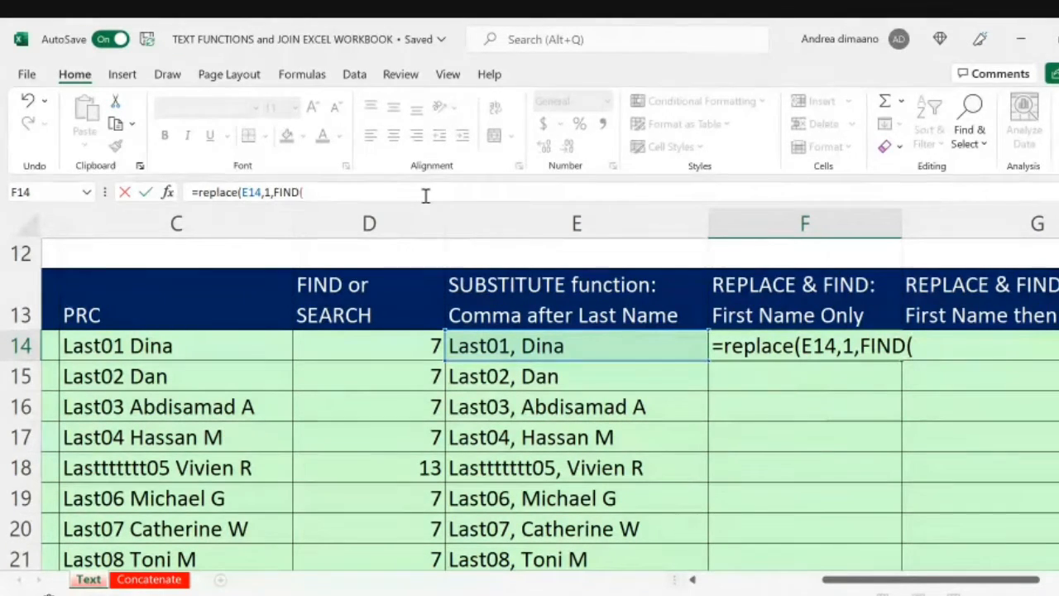
text(,)
text(",)
text(")
text(,)
click(539, 346)
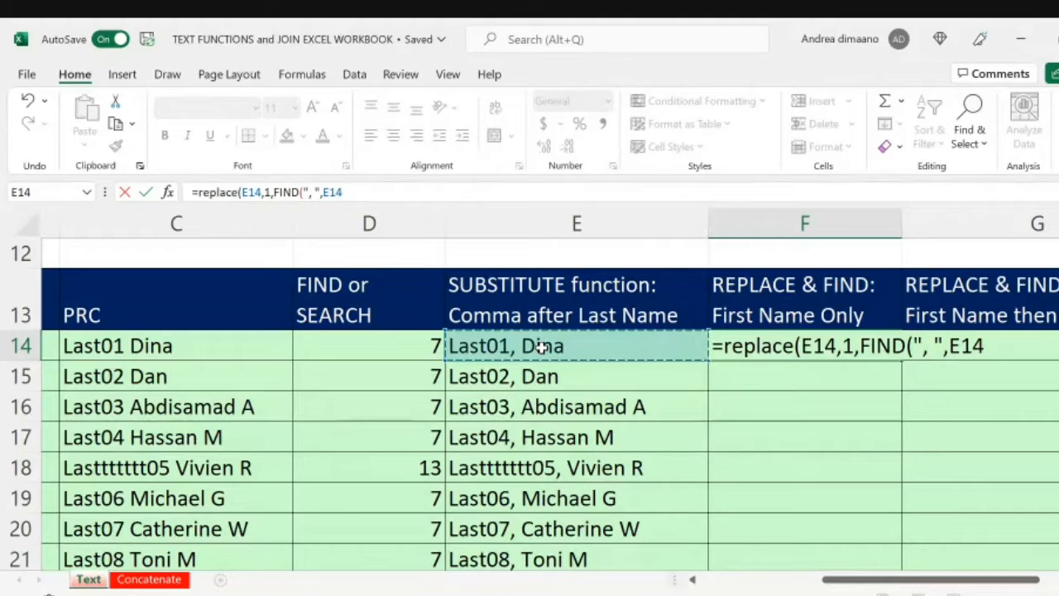
text()+1)
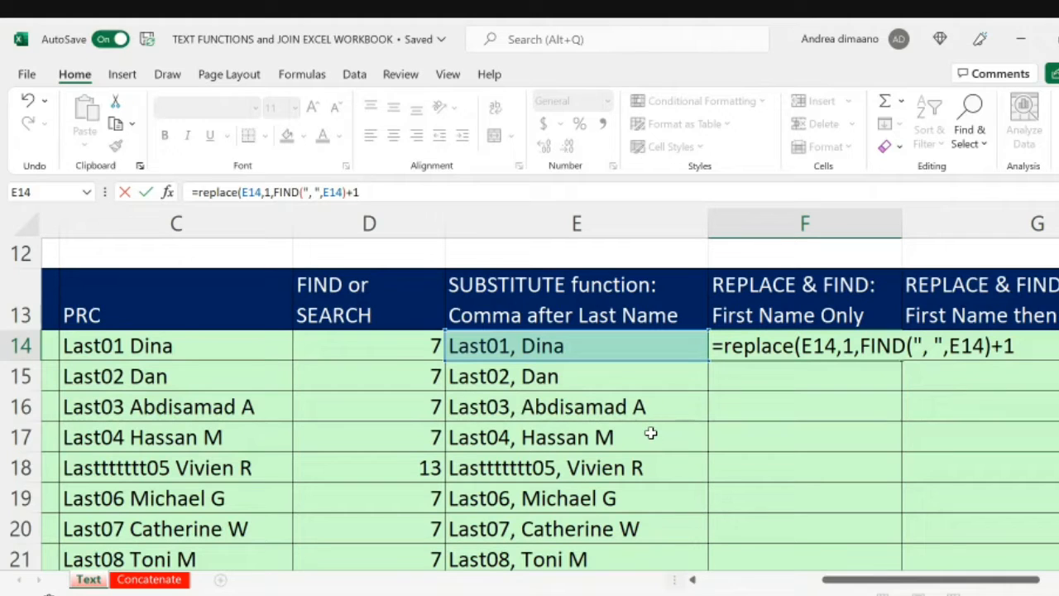
Step: Complete the F14 REPLACE formula with empty quotes "" as the new text and enter it
text(,)
text("")
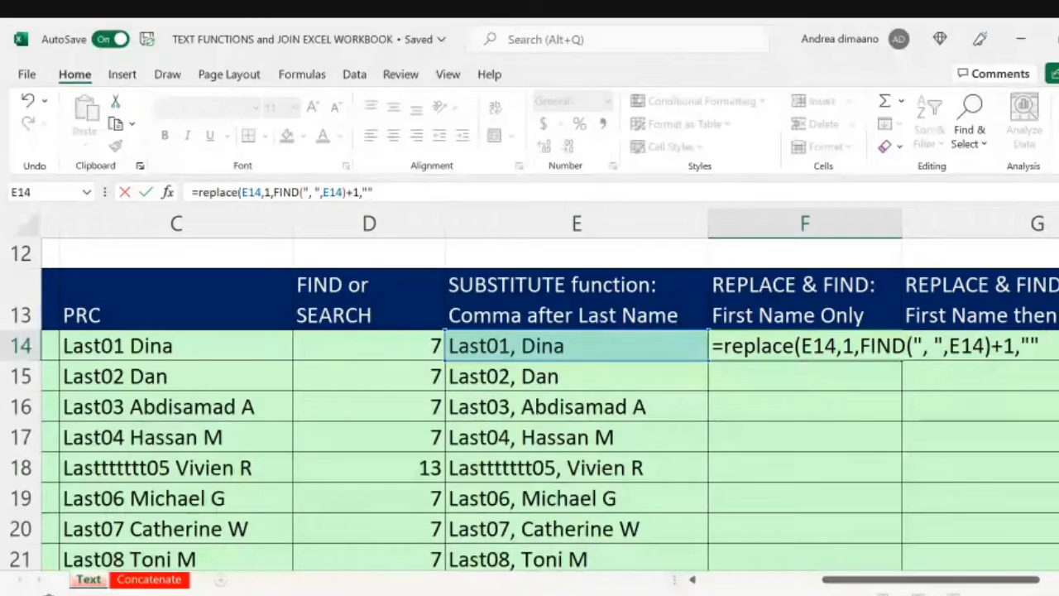
text())
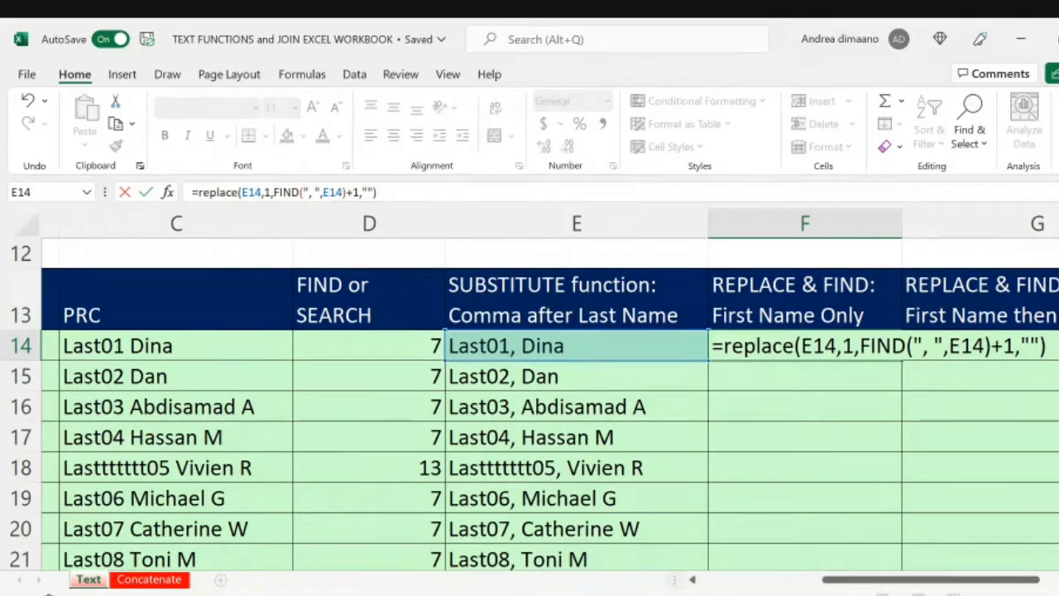
key(Return)
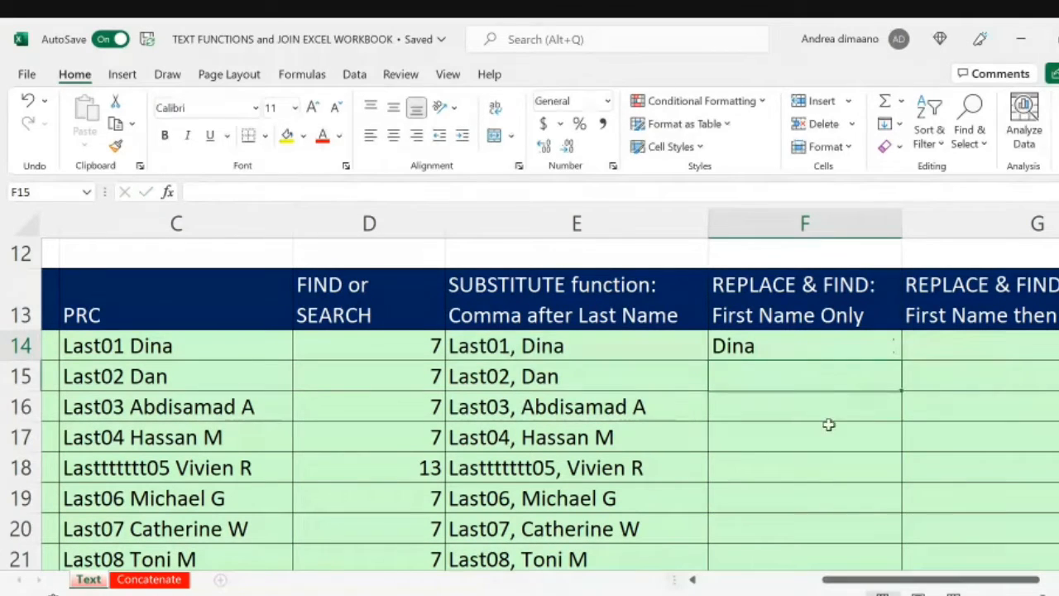
Step: Try the F14 formula without the +1 after the FIND function
click(782, 352)
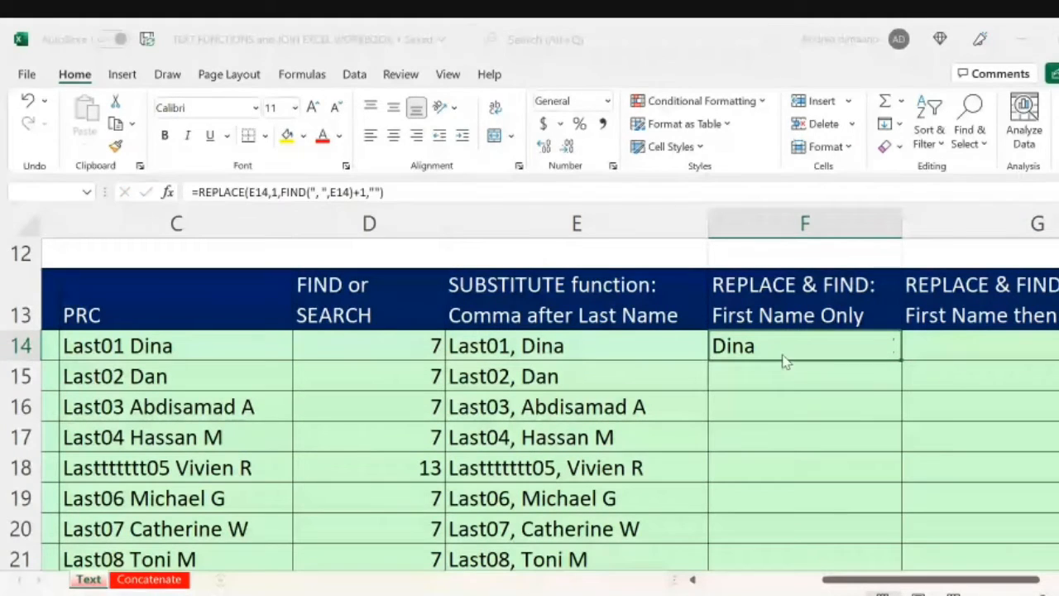
click(751, 384)
click(825, 340)
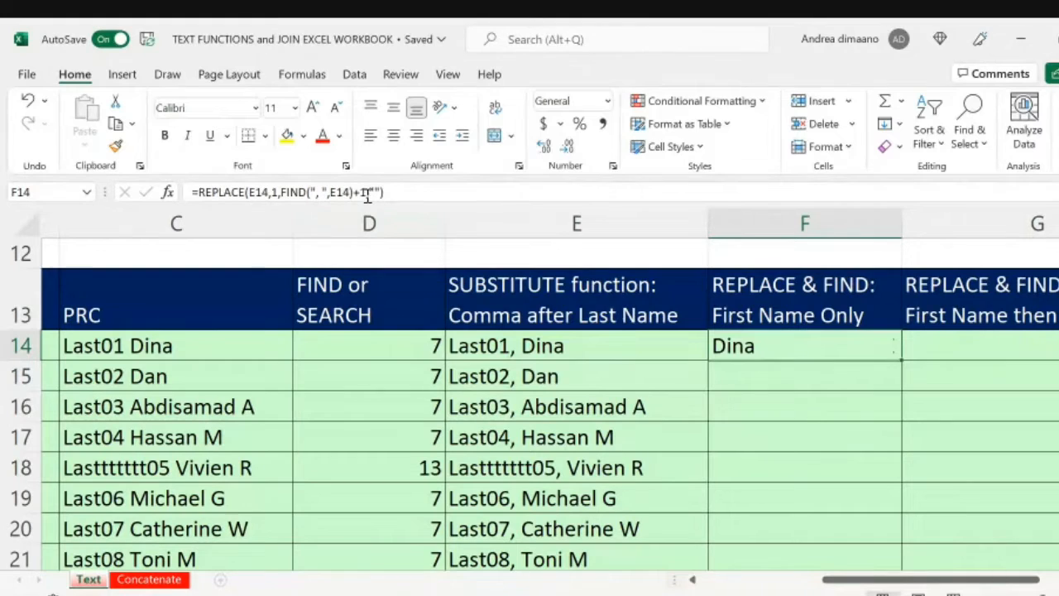
click(366, 192)
key(BackSpace)
key(BackSpace)
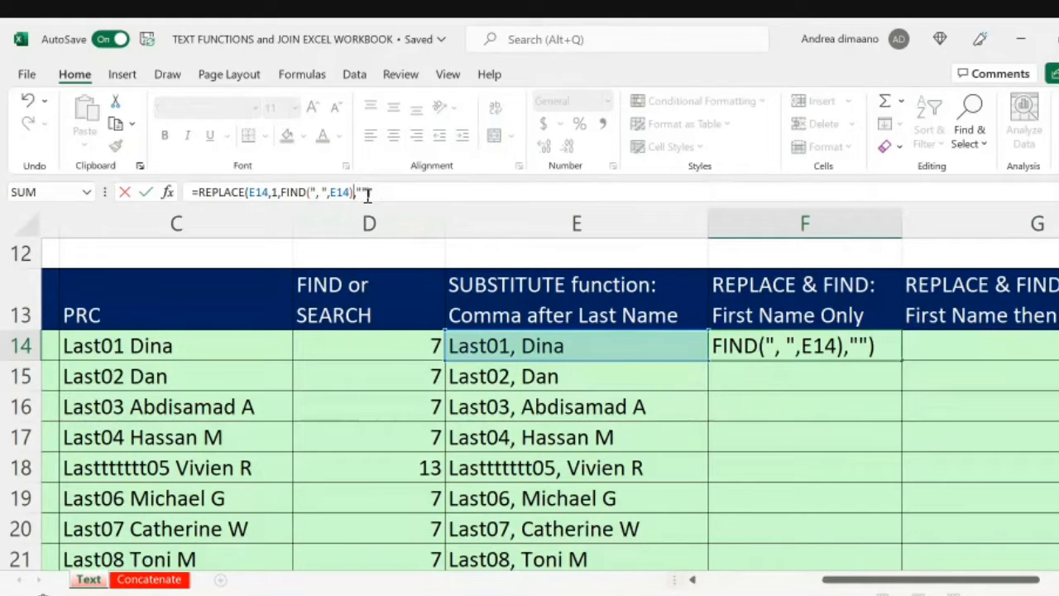
key(Return)
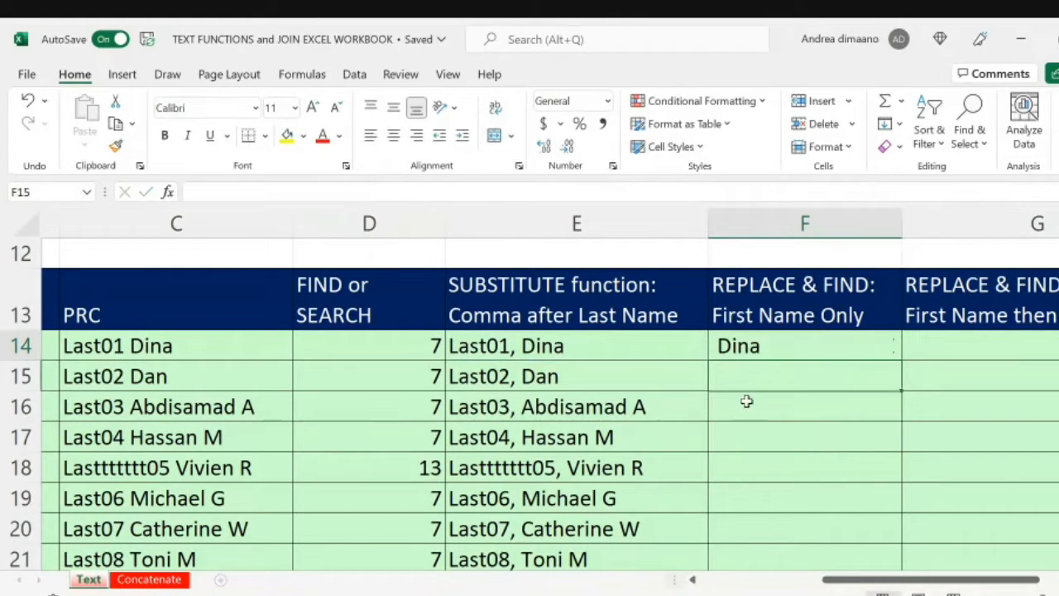
Step: Put the +1 back after FIND(", ",E14) in the F14 formula
click(723, 349)
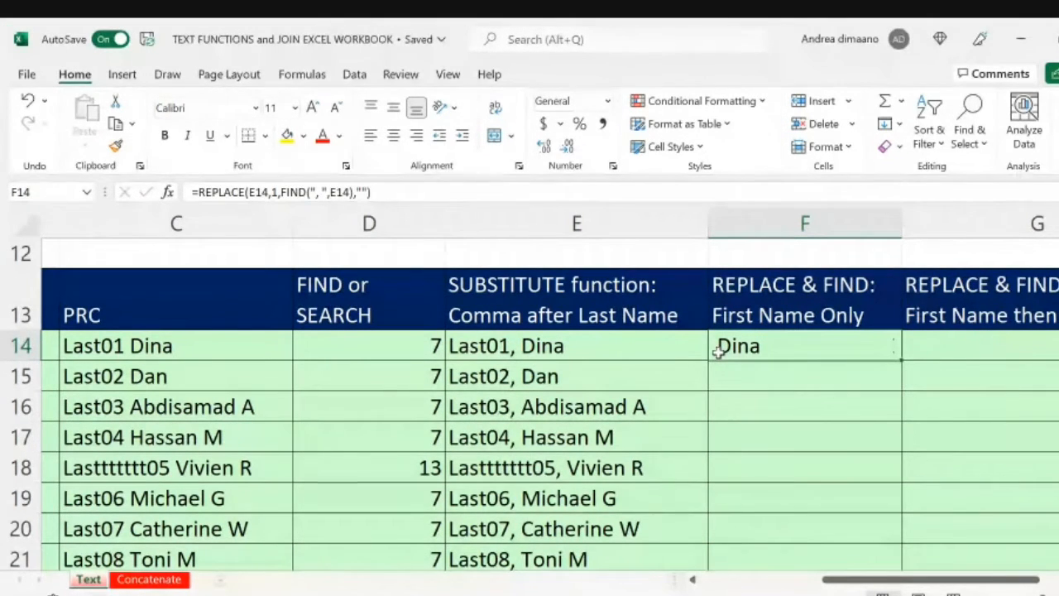
click(355, 192)
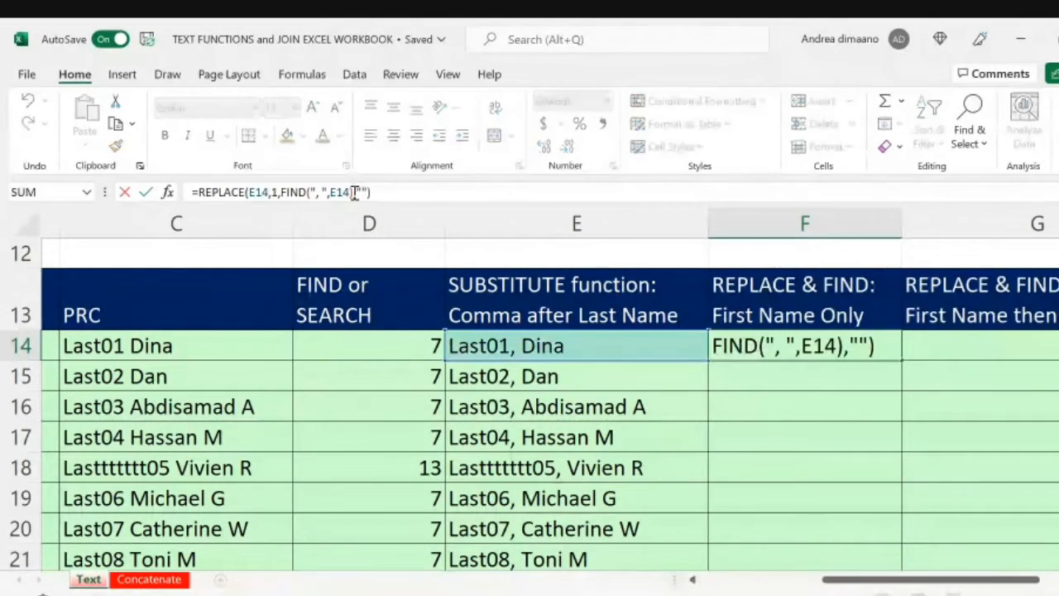
text(+1)
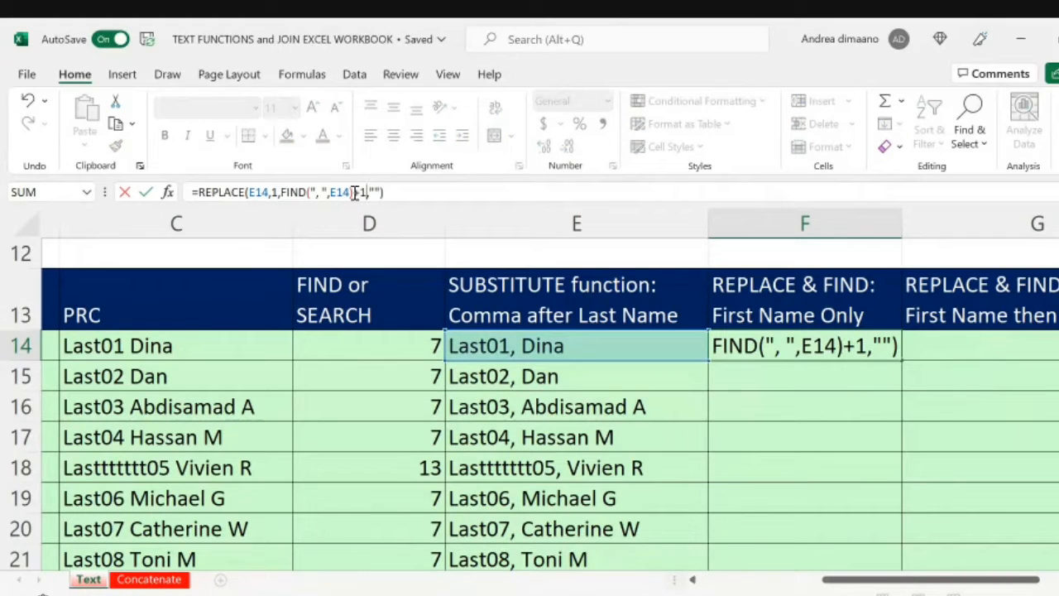
key(Return)
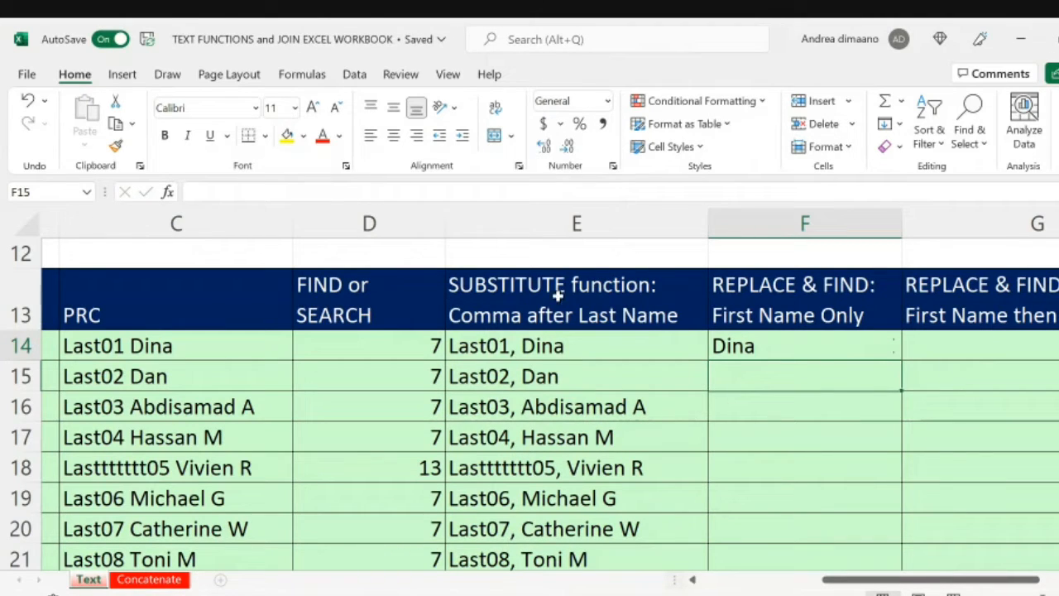
Step: Fill the F14 formula down column F to row 33 and review the filled cells as far as row 29
click(861, 345)
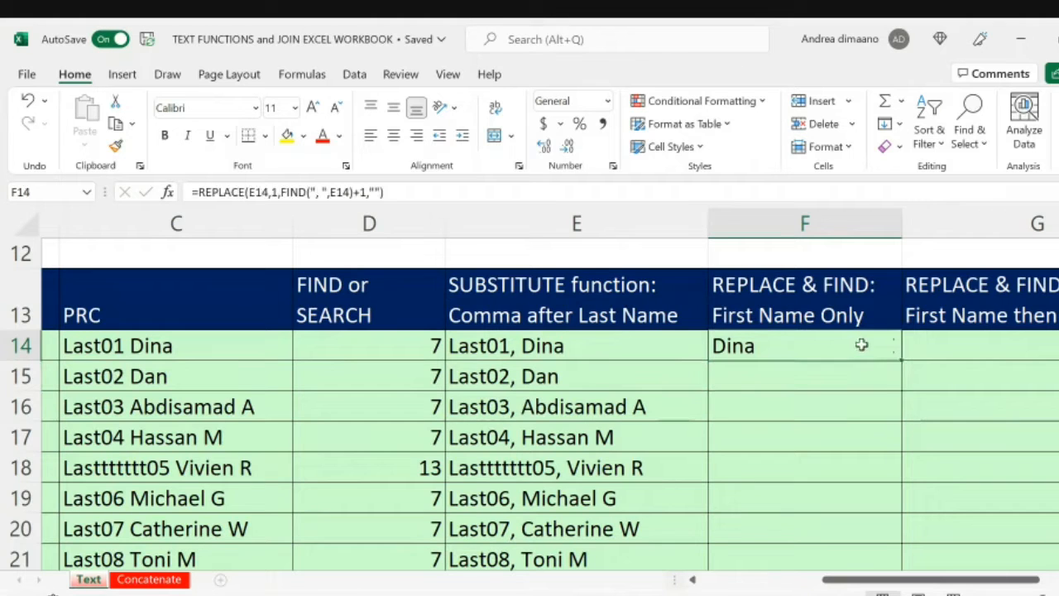
double_click(903, 359)
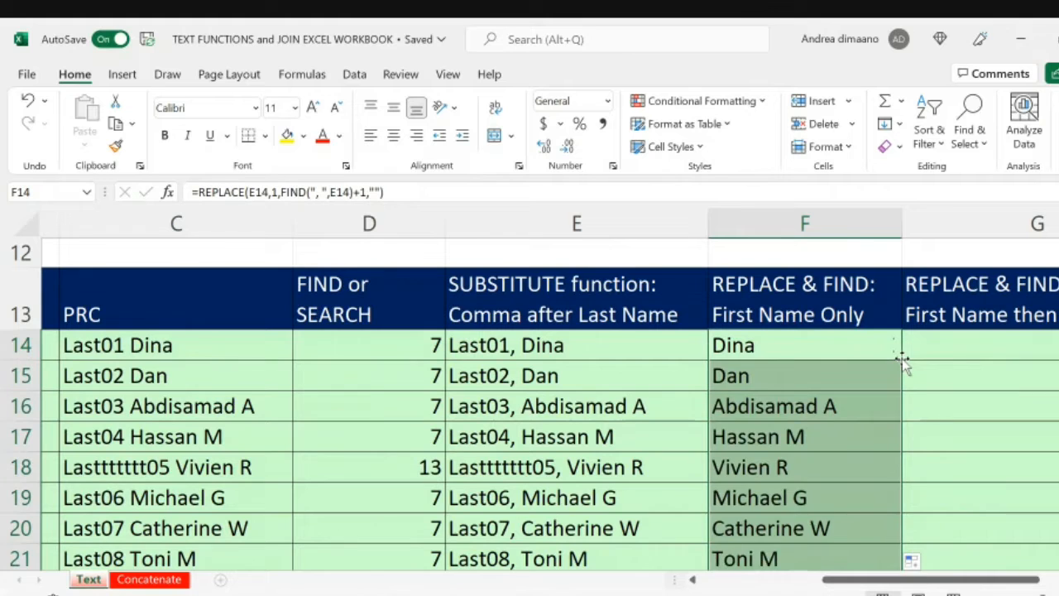
key(Down)
key(Down)
key(Down)
key(Down)
key(Down)
key(Down)
key(Down)
key(Down)
key(Down)
key(Down)
key(Down)
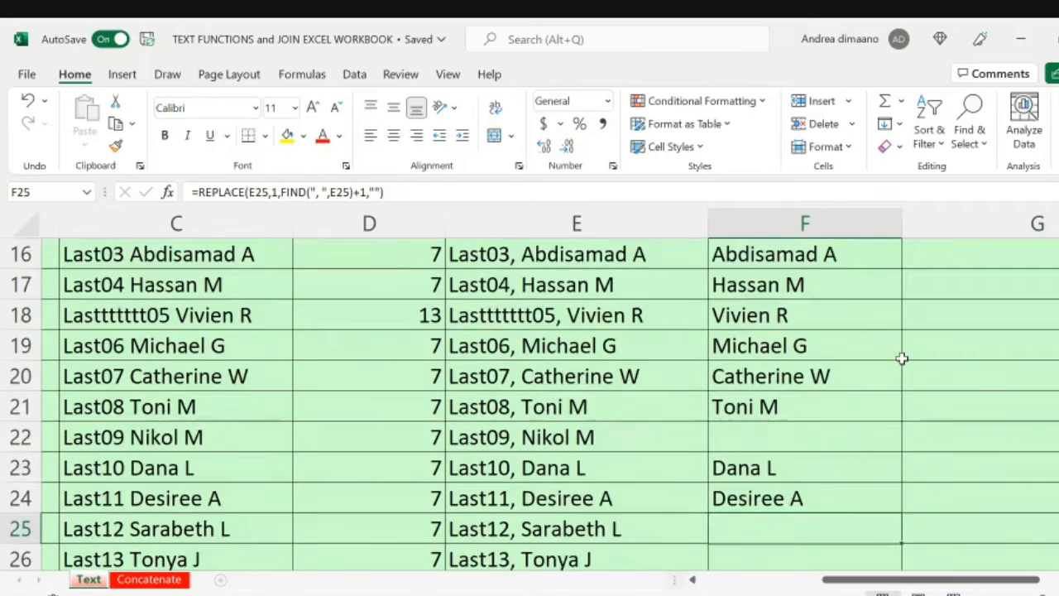
key(Down)
key(Down)
key(Down)
key(Down)
key(Down)
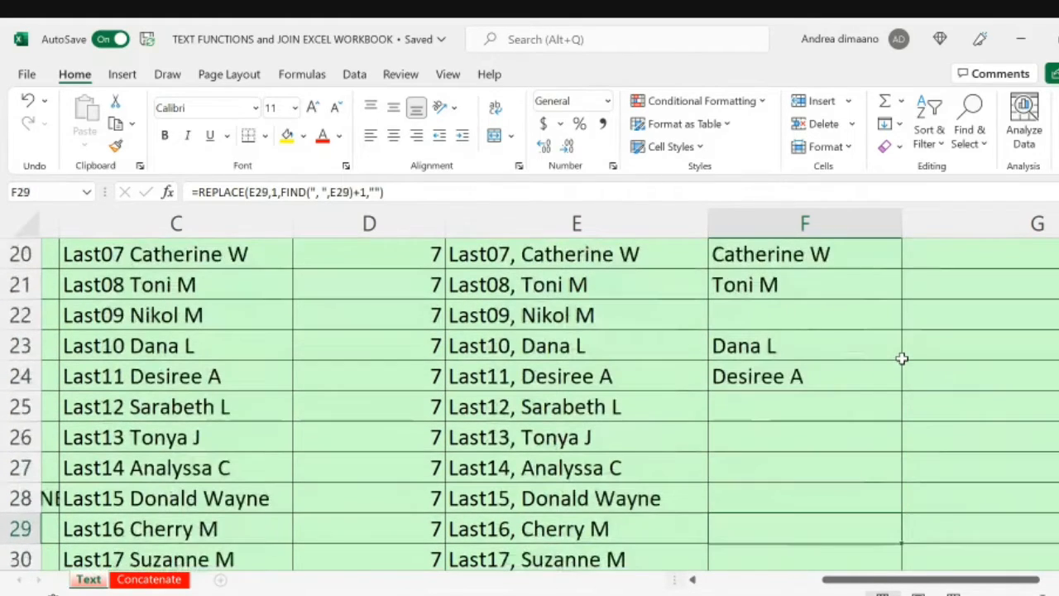
Step: Examine the filled column F cells down to row 33 for blank or missing first names
key(Up)
key(Up)
key(Up)
key(Up)
key(Up)
key(Up)
key(Up)
key(Up)
key(Down)
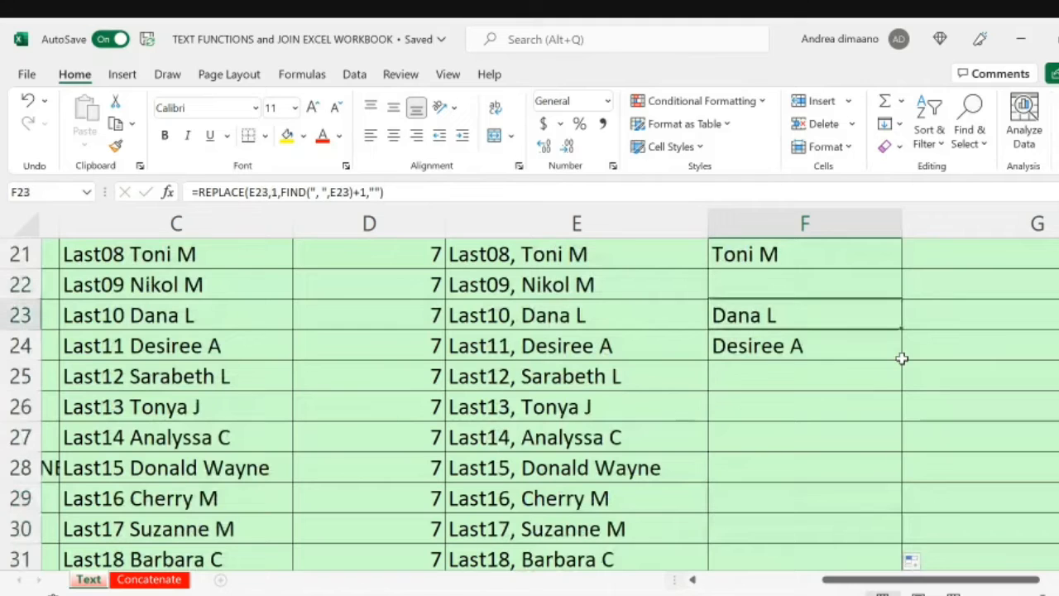
key(Up)
key(Down)
key(Down)
key(Down)
key(Down)
key(Down)
key(Down)
key(Down)
key(Down)
key(Down)
key(Down)
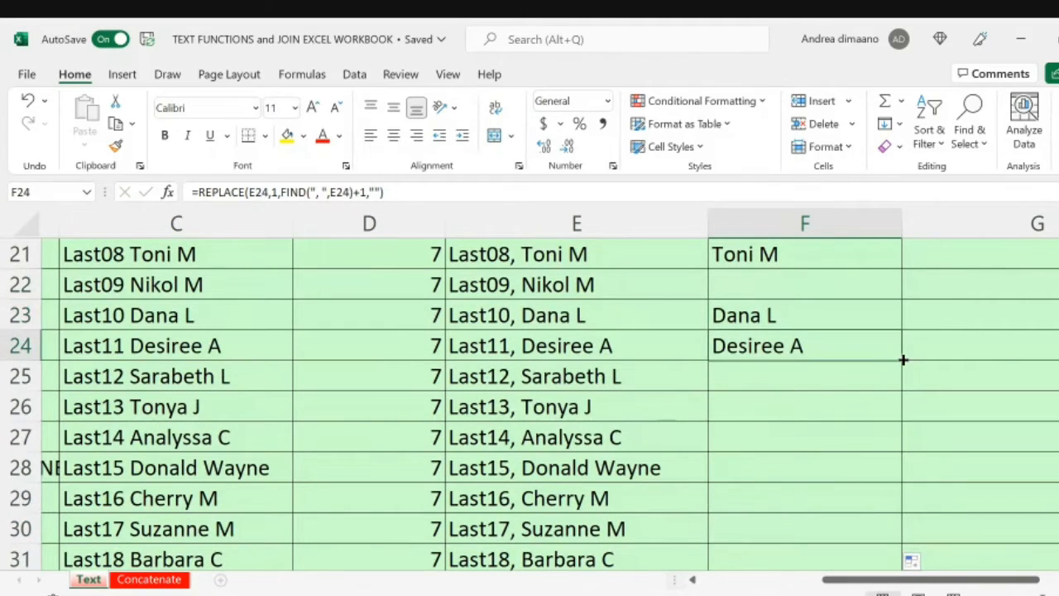
scroll(902, 358, down, 2)
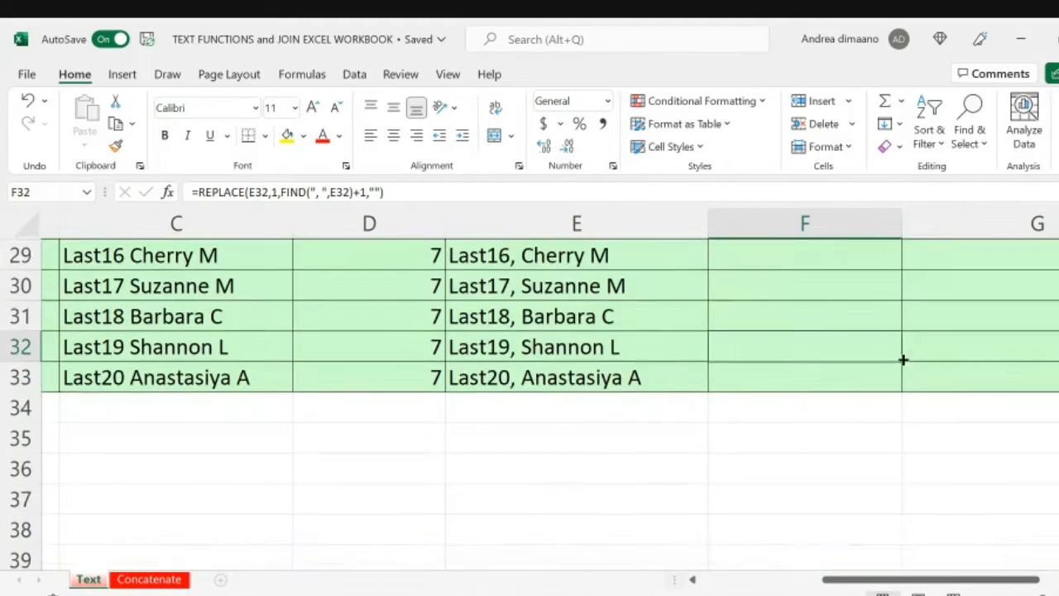
scroll(903, 360, up, 5)
scroll(904, 360, down, 3)
scroll(903, 359, down, 1)
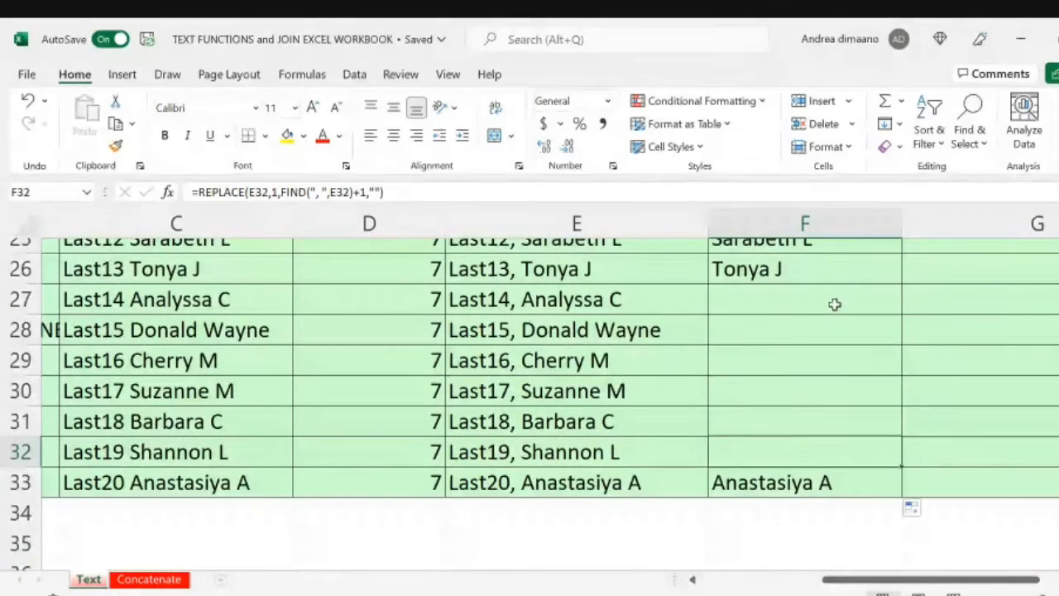
key(Down)
key(Down)
key(Up)
key(Up)
key(Up)
key(Up)
key(Up)
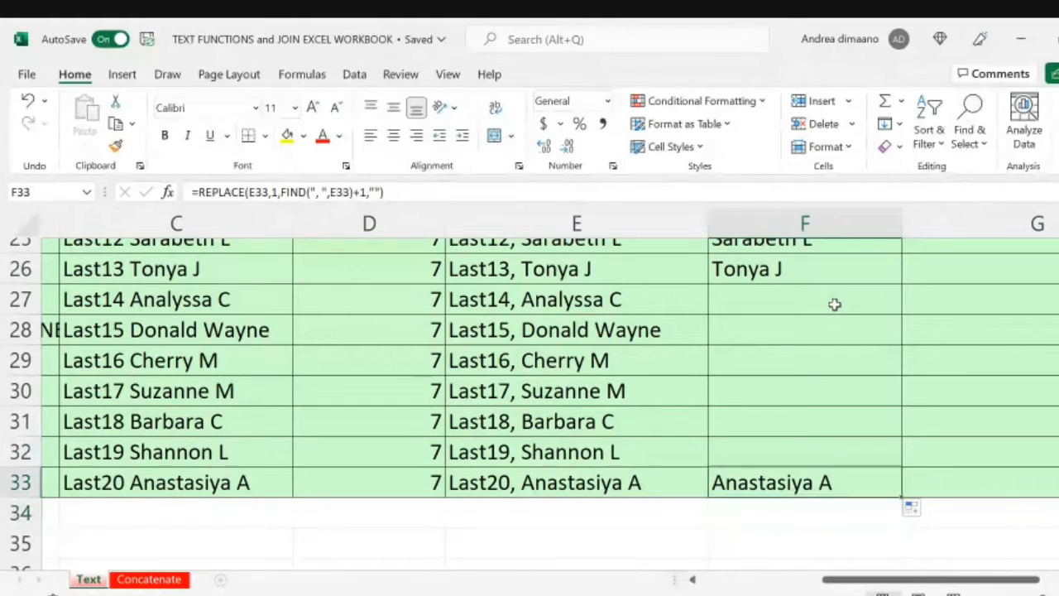
key(Up)
key(Up)
key(Up)
key(Up)
key(Up)
key(Up)
key(Up)
key(Up)
key(Up)
key(Up)
key(Up)
key(Up)
key(Up)
key(Up)
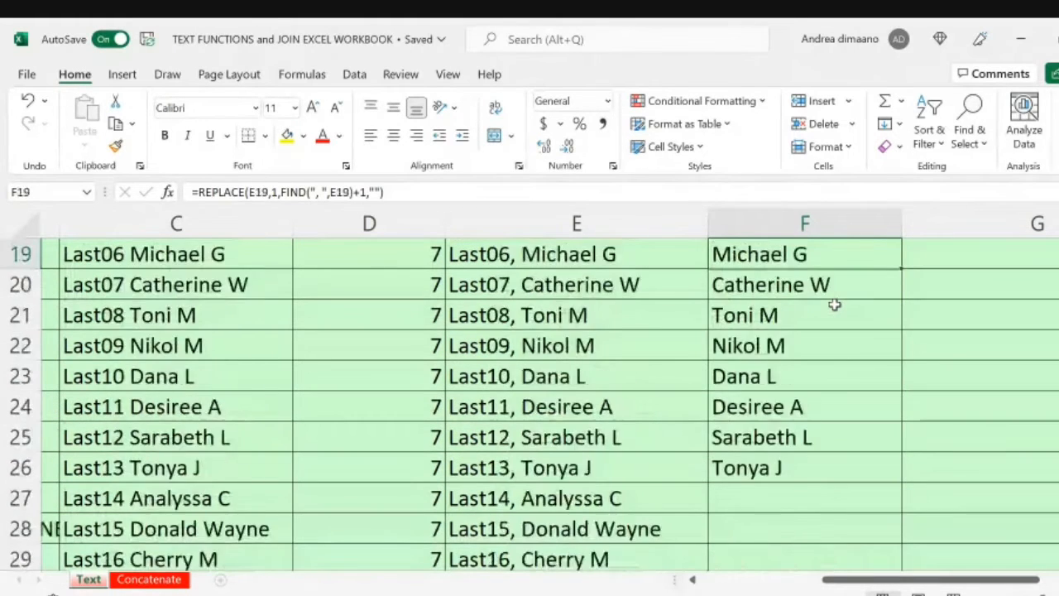
key(Down)
key(Down)
key(Down)
key(Down)
key(Down)
key(Down)
key(Down)
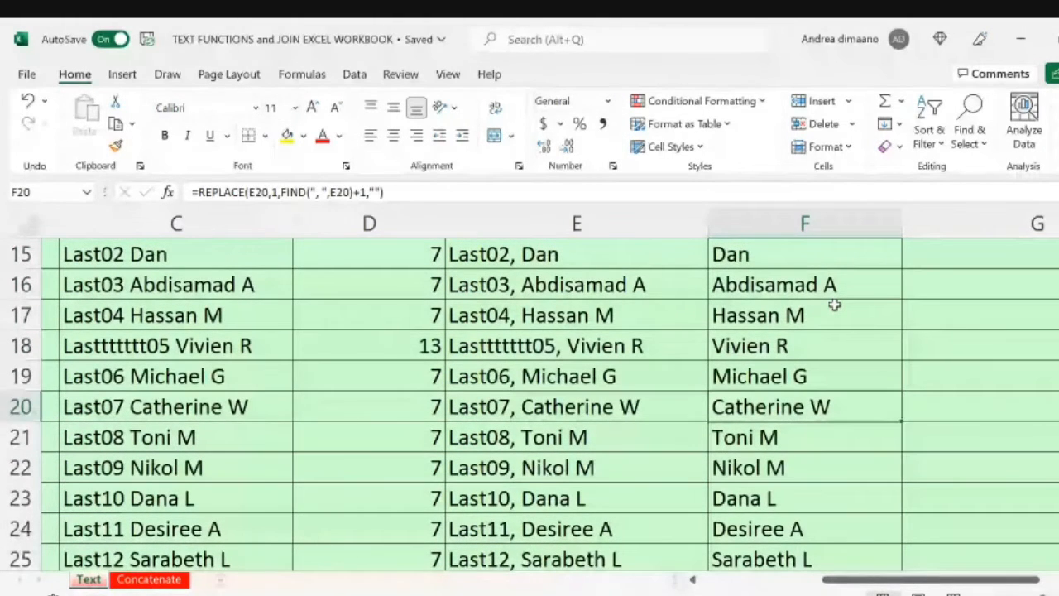
key(Down)
key(Down)
key(Down)
key(Down)
key(Down)
key(Down)
key(Down)
key(Down)
key(Down)
key(Down)
key(Down)
key(Down)
key(Down)
key(Down)
key(Down)
key(Down)
key(Down)
key(Down)
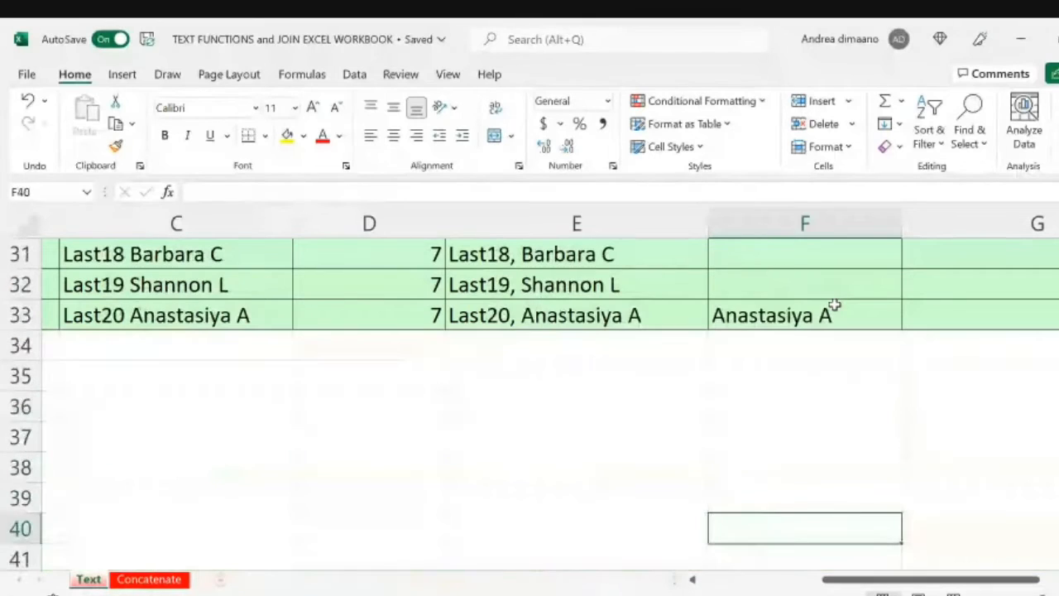
Step: Re-enter the existing formula in F32 to refresh its first name
key(Up)
key(Up)
key(Up)
key(Up)
key(Up)
key(Up)
key(Up)
key(Up)
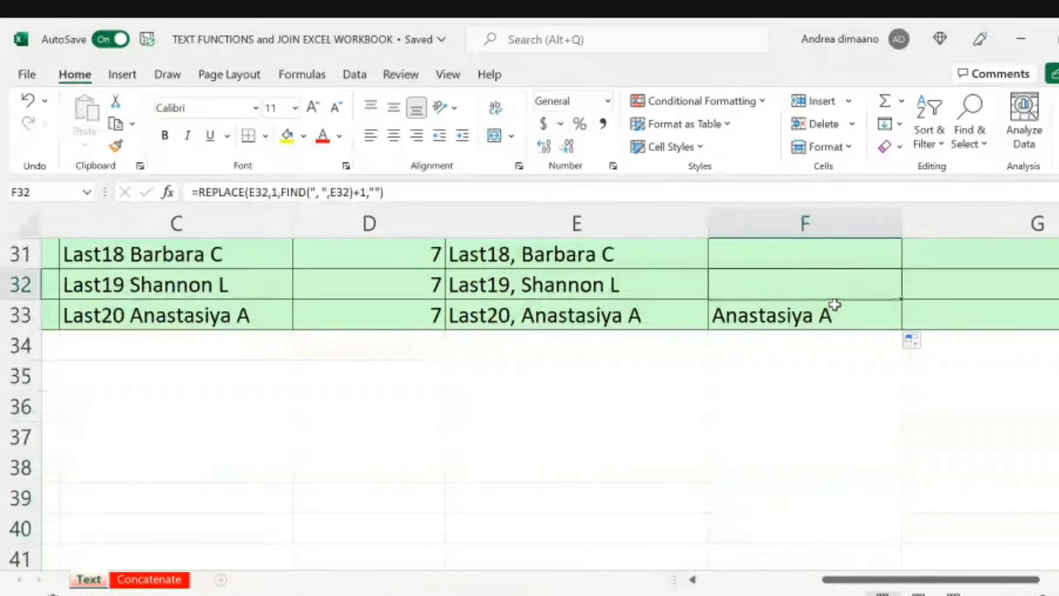
key(F2)
key(Return)
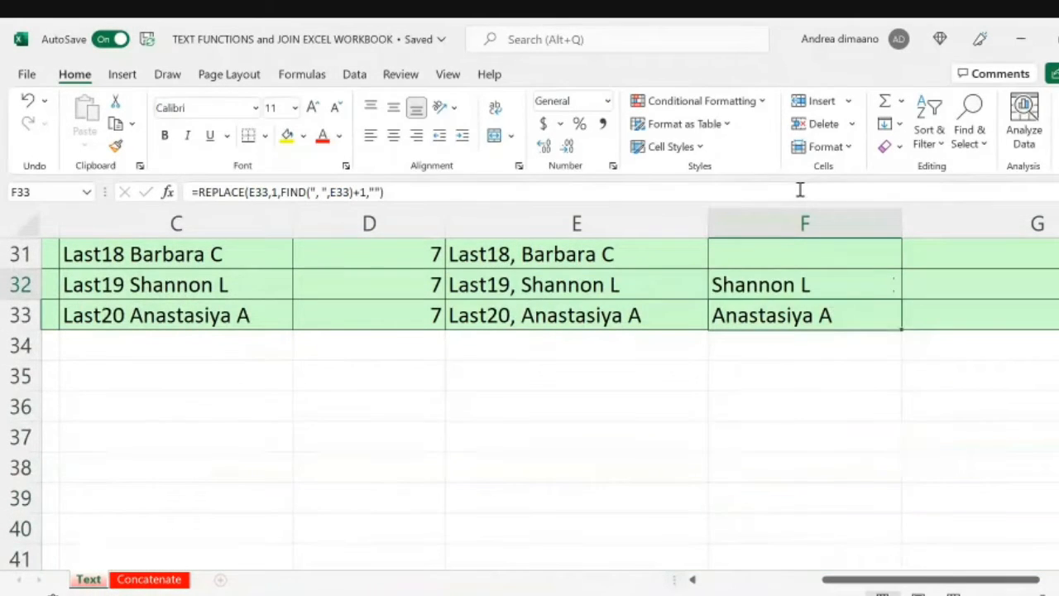
Step: Re-enter the existing formula in F31 to refresh it, and check the column F names back up to row 23
key(Up)
key(Up)
scroll(800, 191, up, 3)
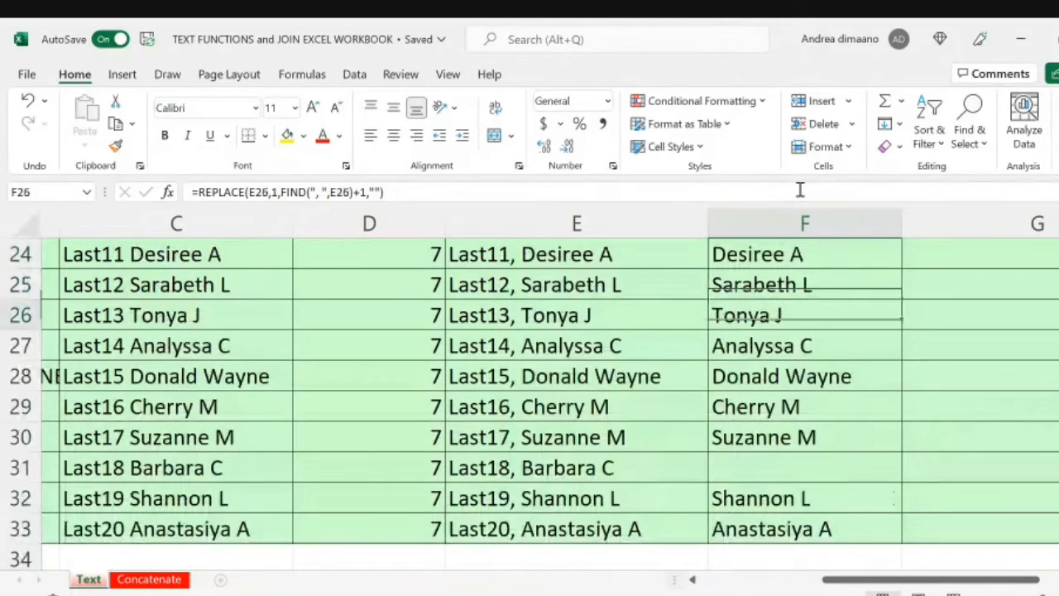
key(F2)
key(Return)
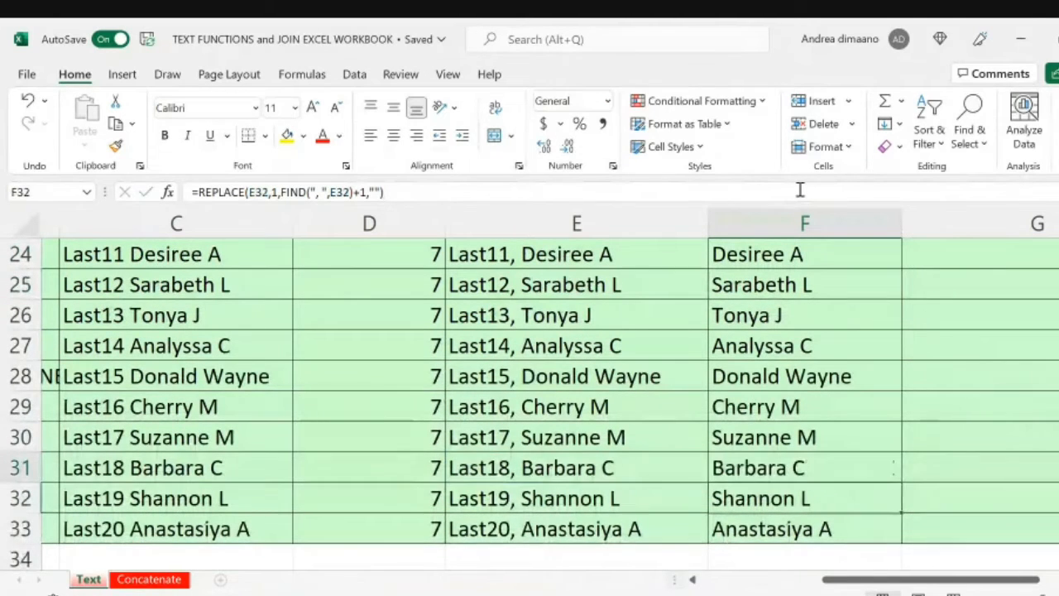
key(Up)
key(Up)
key(Up)
key(Up)
key(Up)
key(Up)
key(Up)
key(Up)
key(Up)
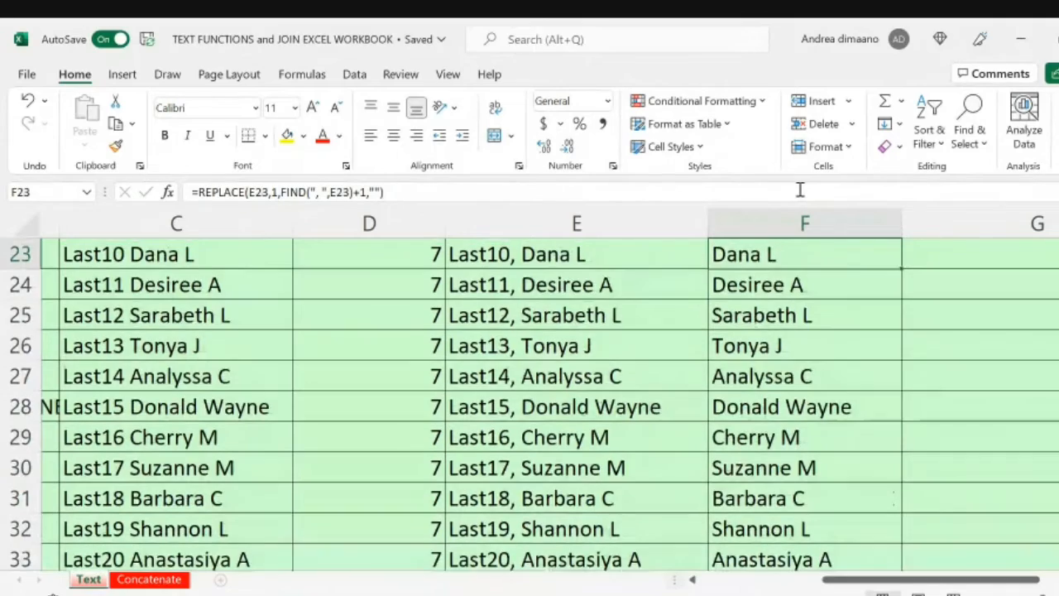
Step: Check the column F first names from row 23 back up to the header, and select G14
key(Up)
key(Up)
key(Up)
key(Up)
key(Up)
key(Up)
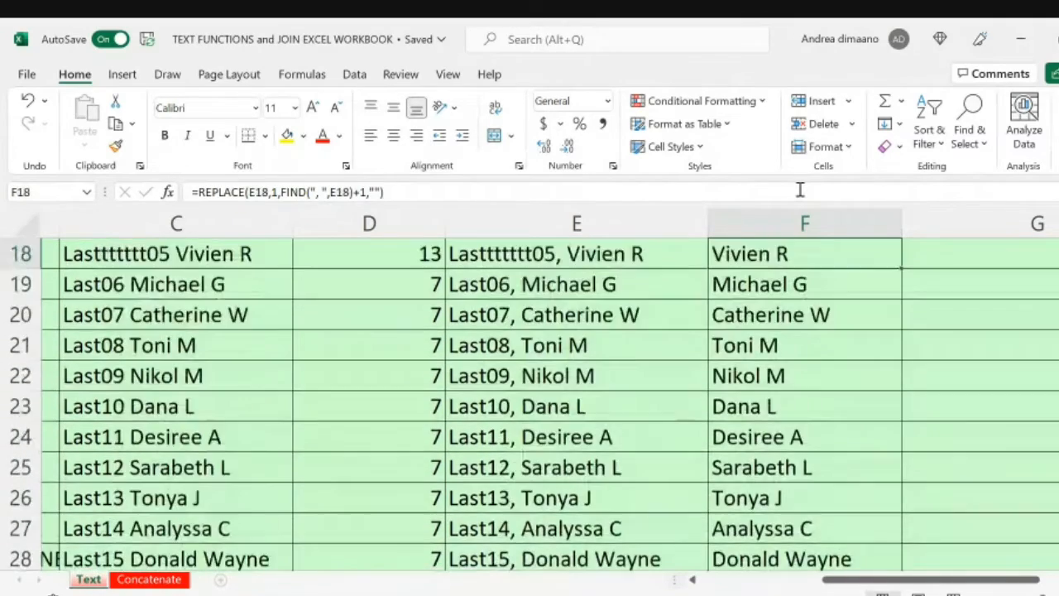
key(Up)
key(Up)
key(Up)
key(Up)
key(Up)
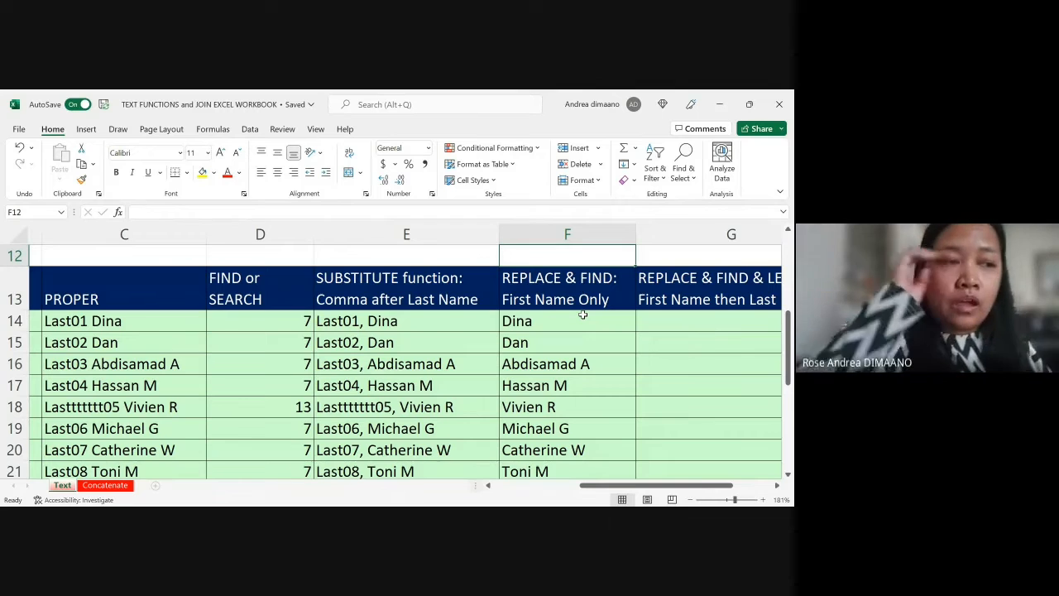
click(734, 322)
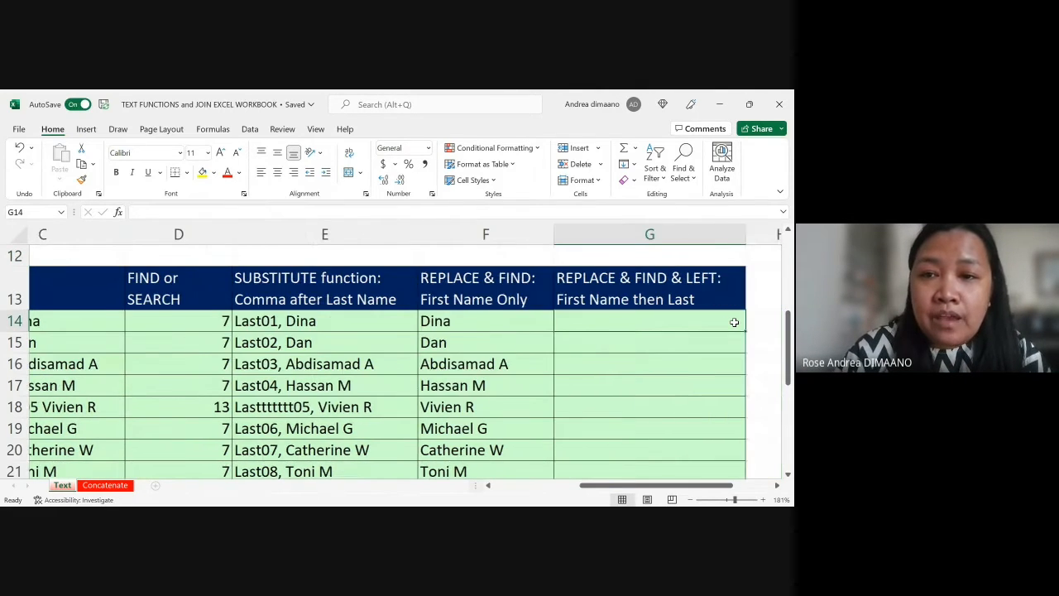
Step: Review the text function descriptions in rows 1 to 10, from REPLACE and FIND through SUBSTITUTE
scroll(734, 322, up, 3)
scroll(734, 322, up, 2)
scroll(734, 322, left, 2)
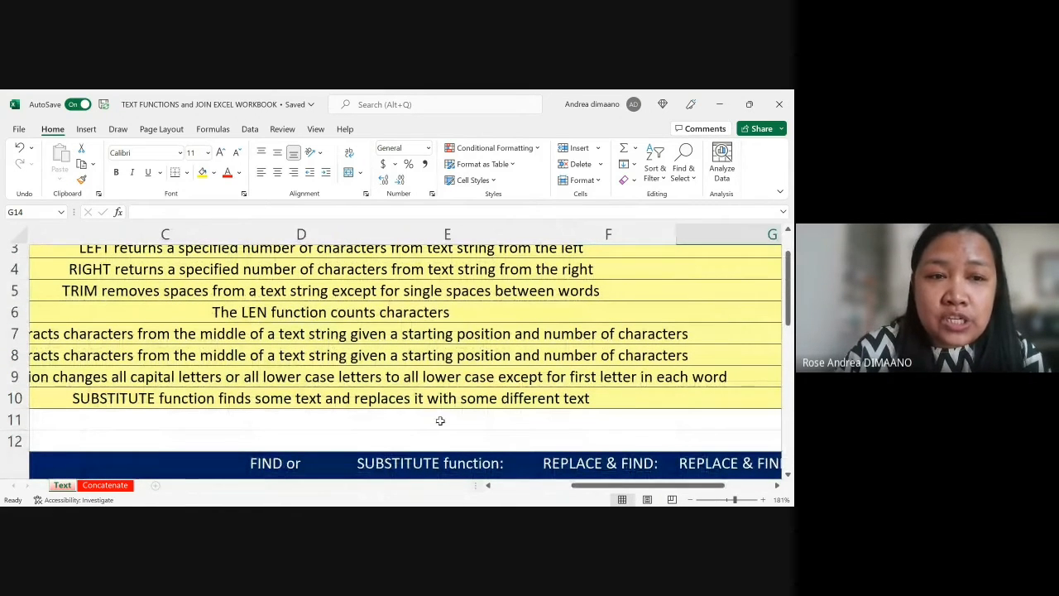
scroll(441, 421, left, 3)
scroll(440, 421, up, 1)
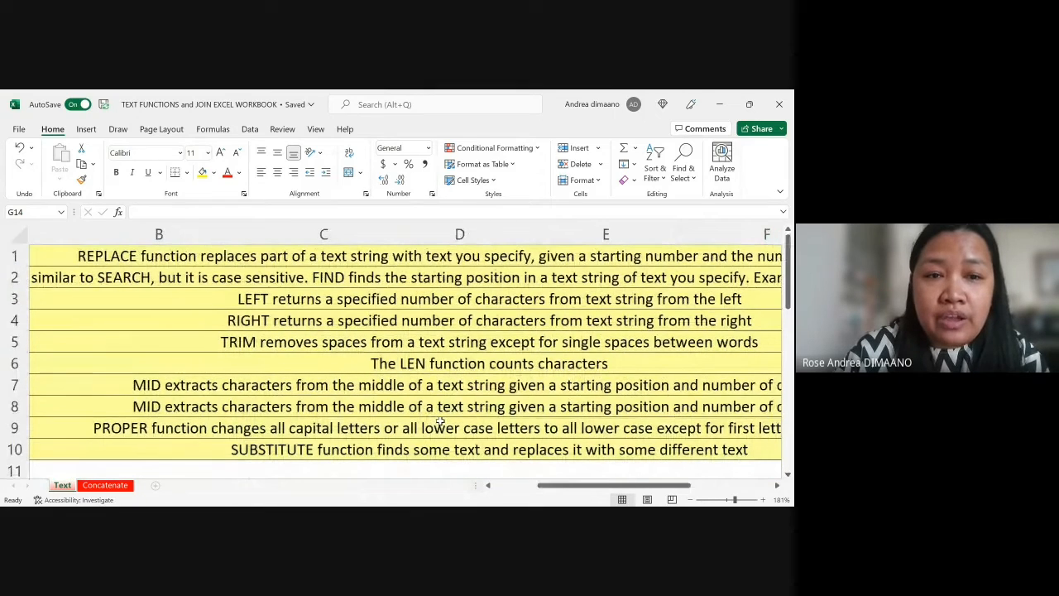
scroll(439, 422, right, 1)
scroll(440, 404, up, 1)
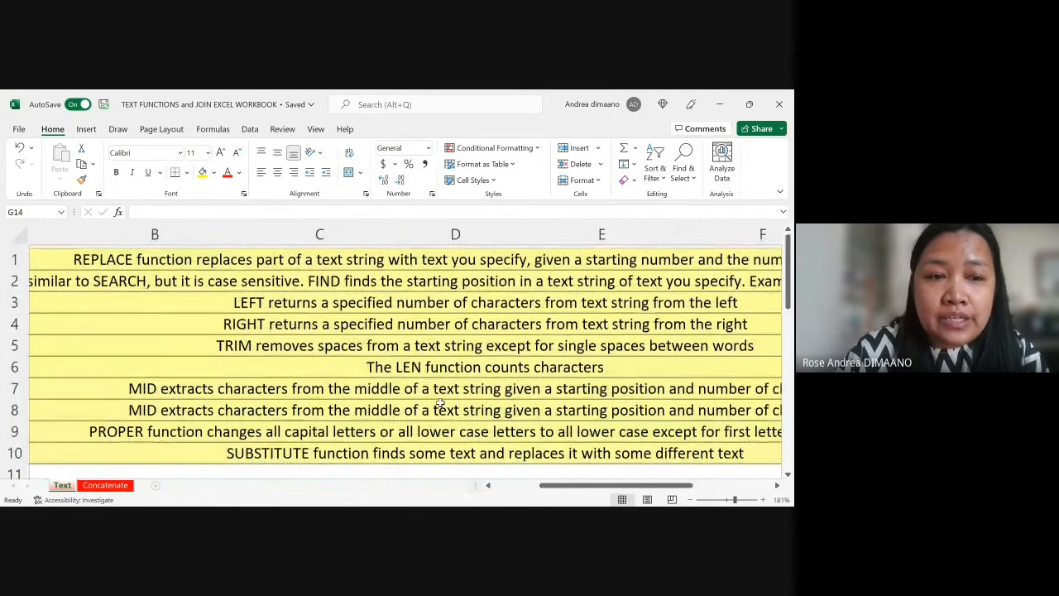
scroll(441, 404, left, 1)
scroll(440, 403, right, 1)
scroll(440, 404, down, 1)
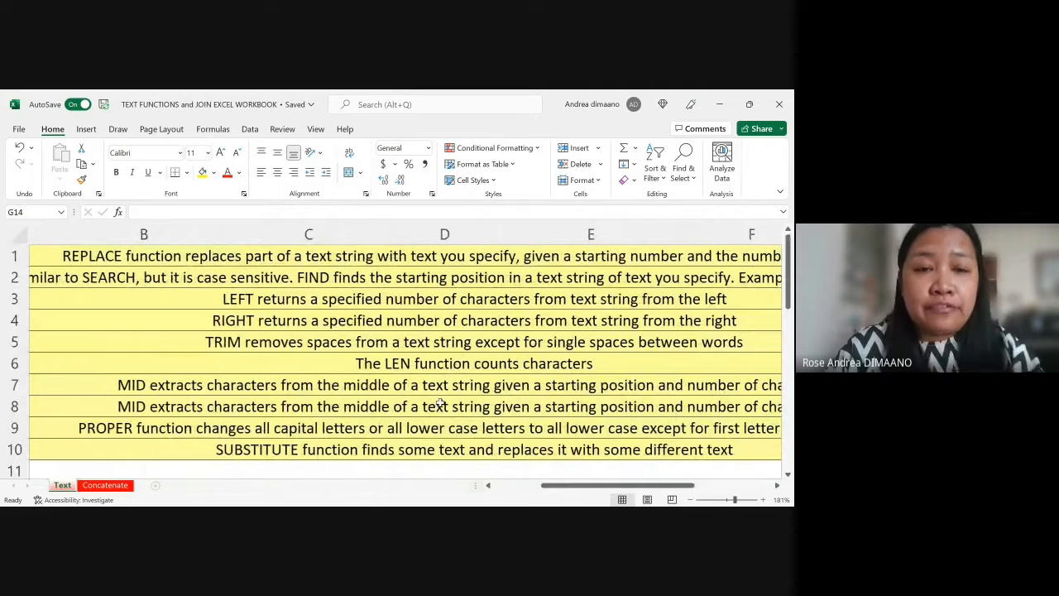
scroll(440, 403, right, 1)
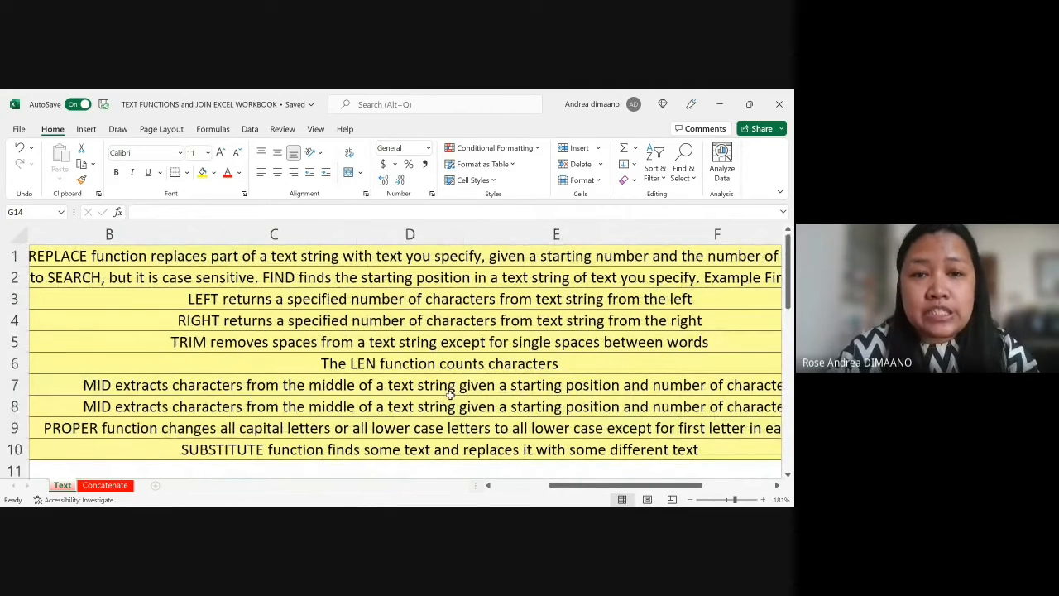
scroll(483, 384, right, 3)
scroll(484, 383, down, 1)
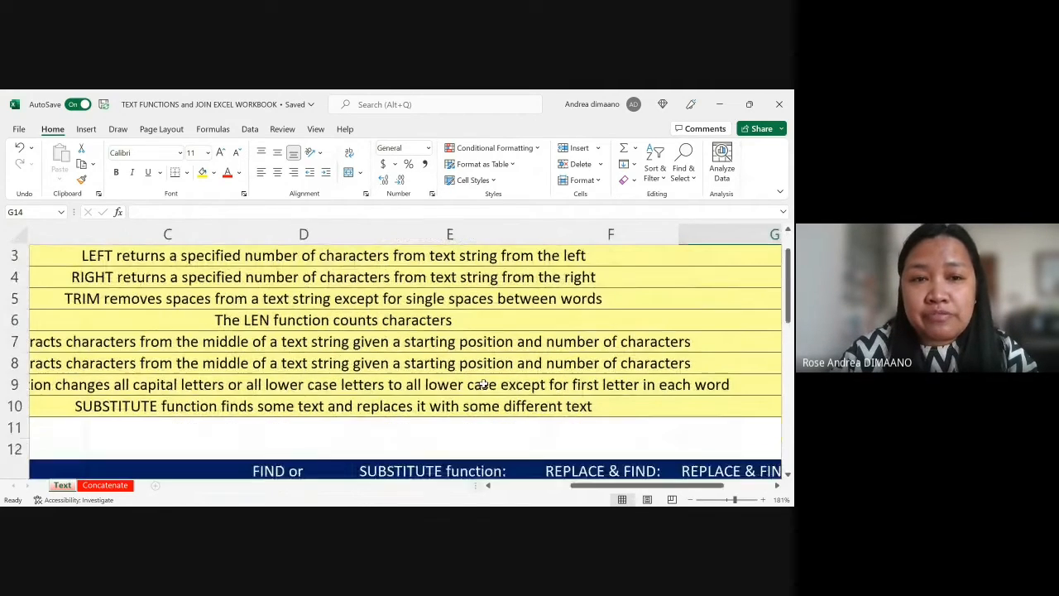
scroll(483, 384, up, 1)
scroll(483, 384, left, 1)
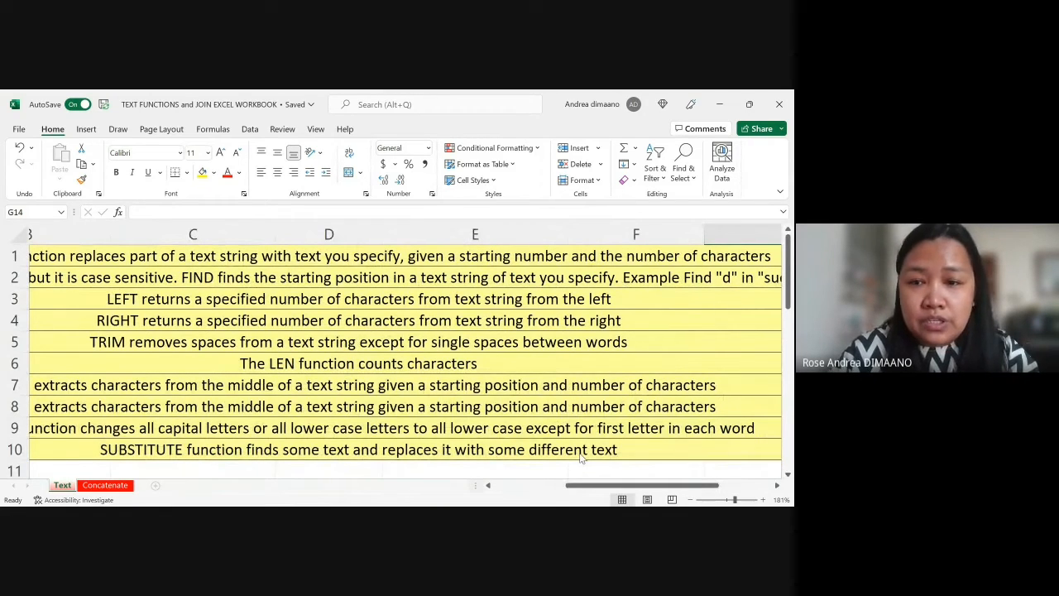
Step: Switch to the RIGHT_LEFT AND MID workbook, look over its partial text lookup sections and select B9
key(alt+Tab)
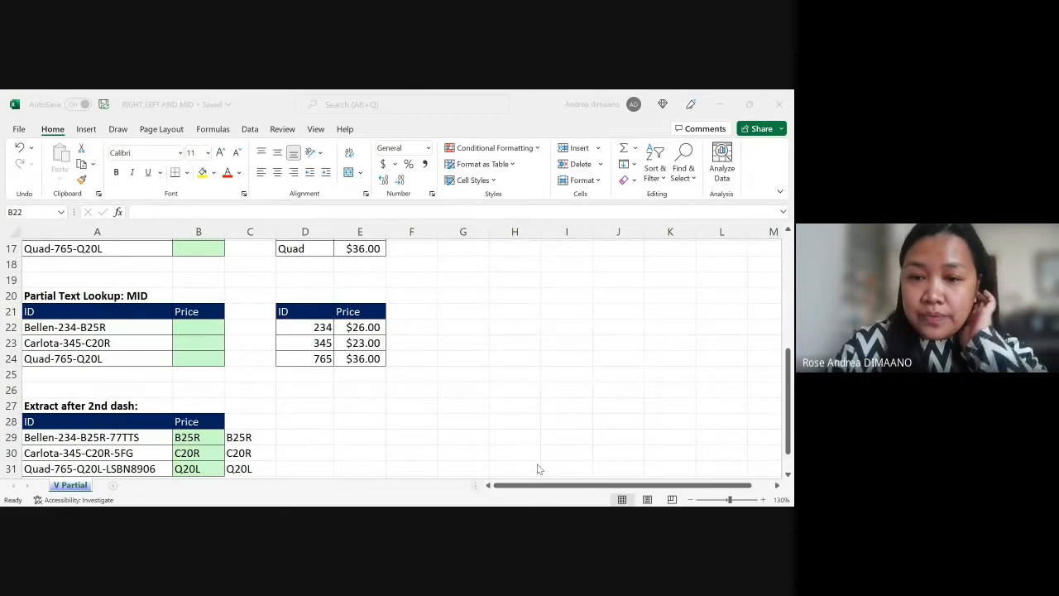
scroll(439, 340, up, 5)
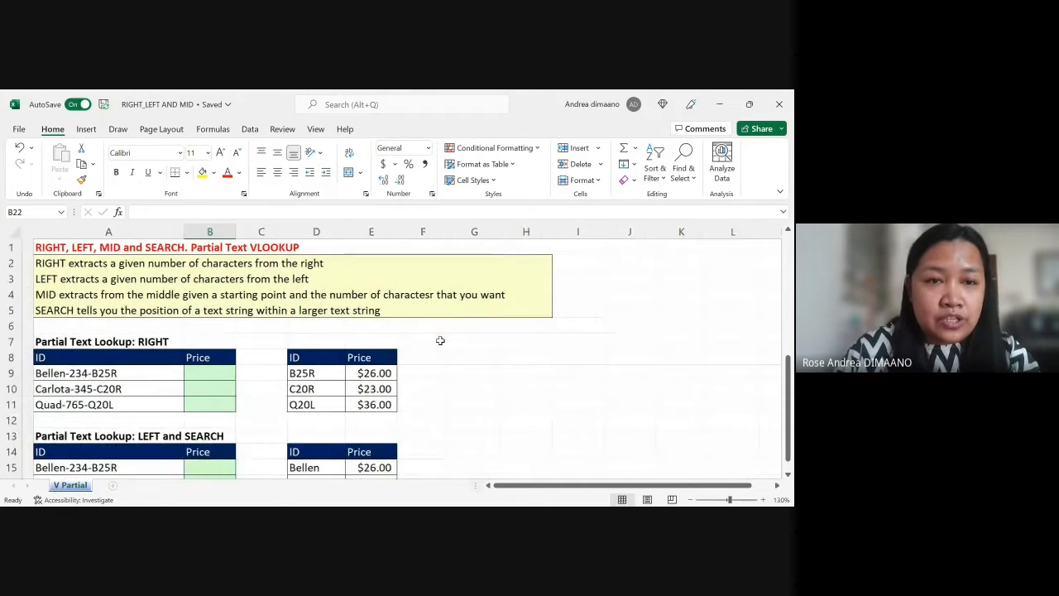
scroll(511, 346, down, 3)
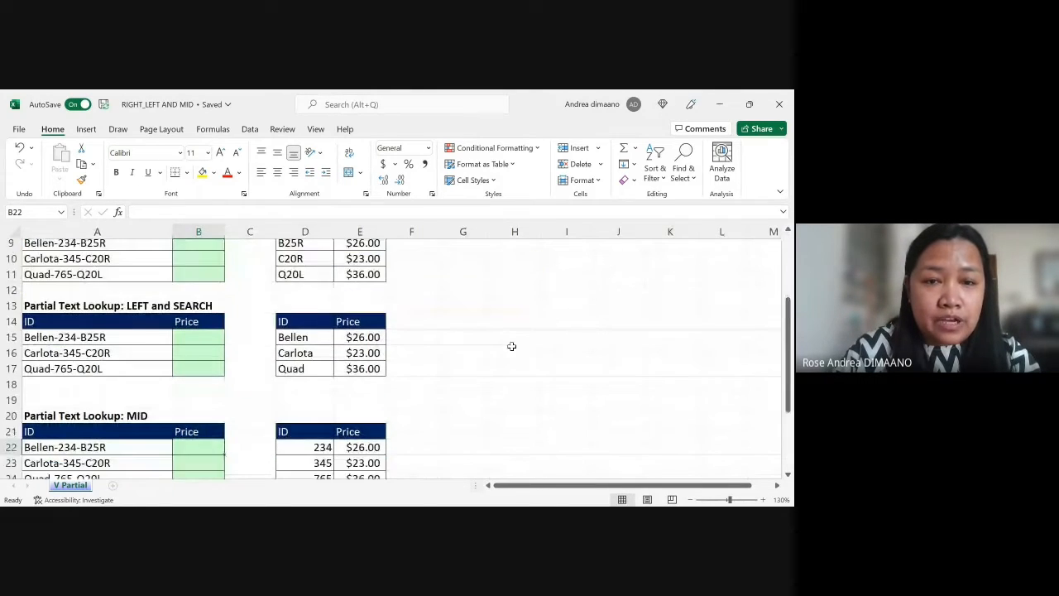
scroll(511, 346, down, 2)
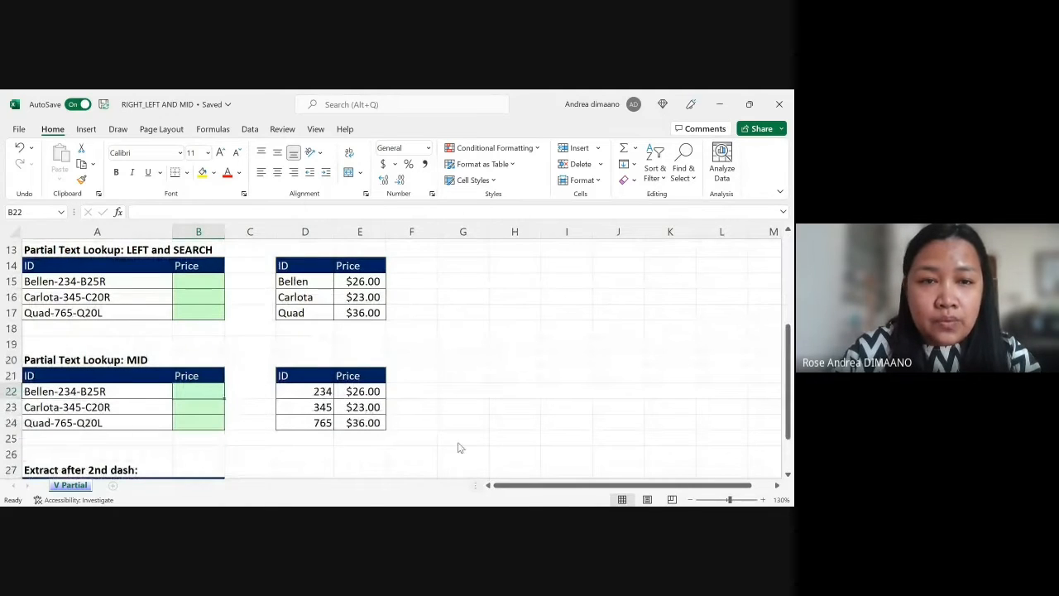
scroll(458, 354, up, 4)
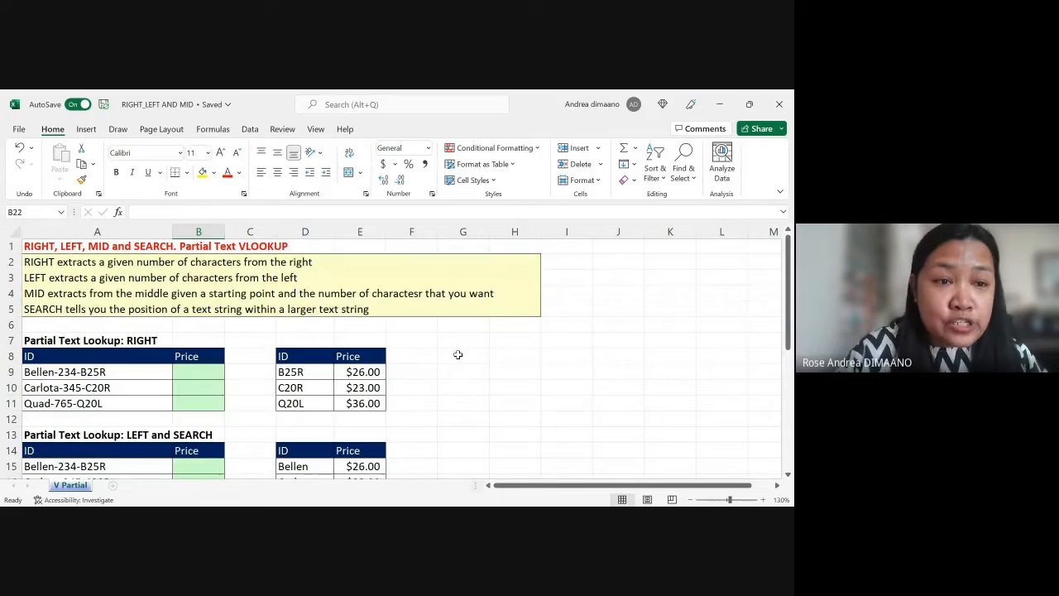
click(215, 371)
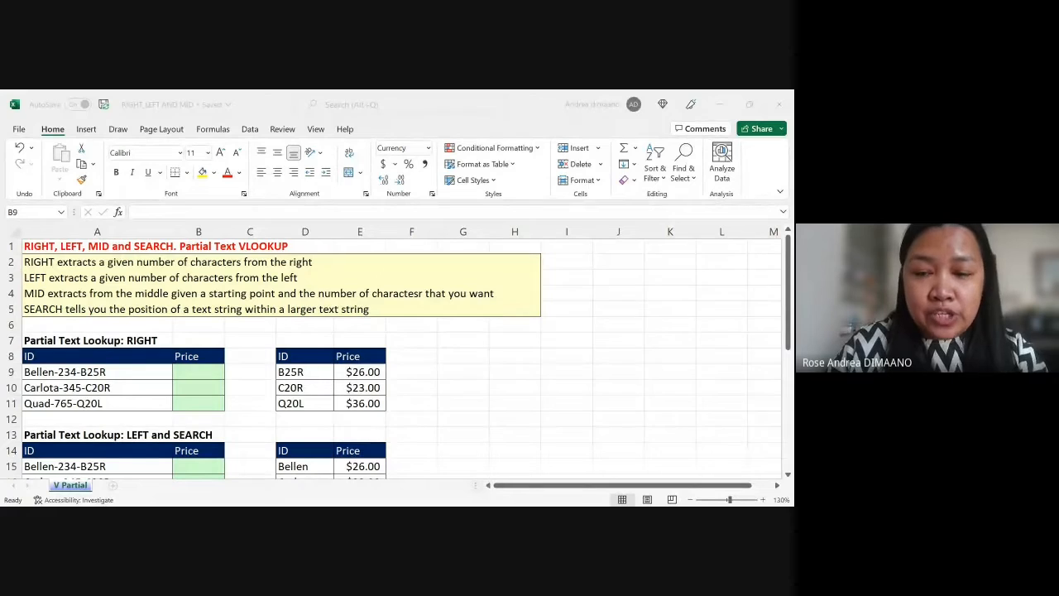
click(579, 467)
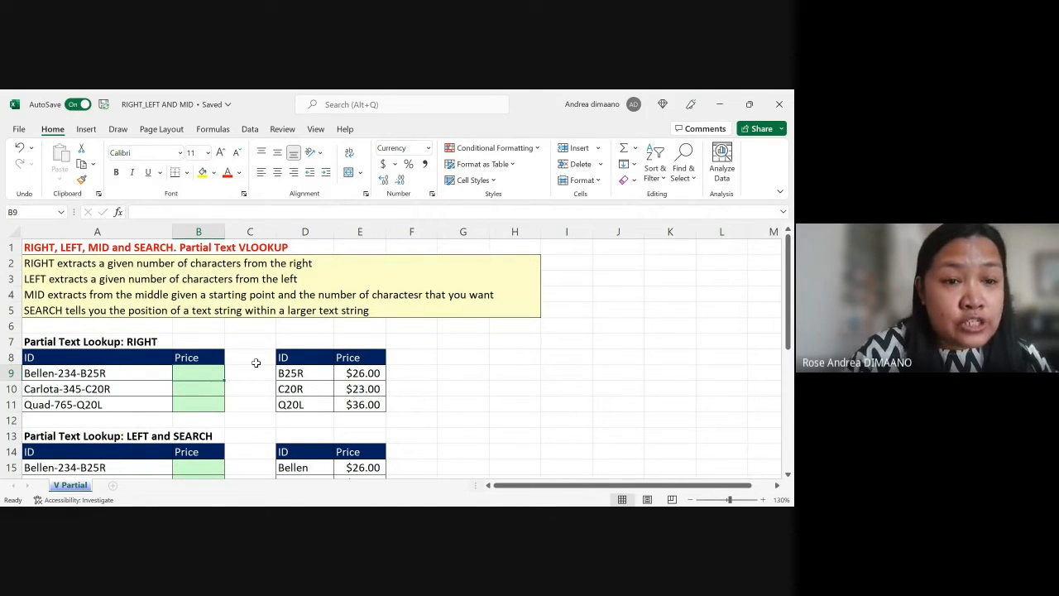
Step: Examine the full ID text in A9 and the ID and Price lookup tables in columns D and E
click(80, 372)
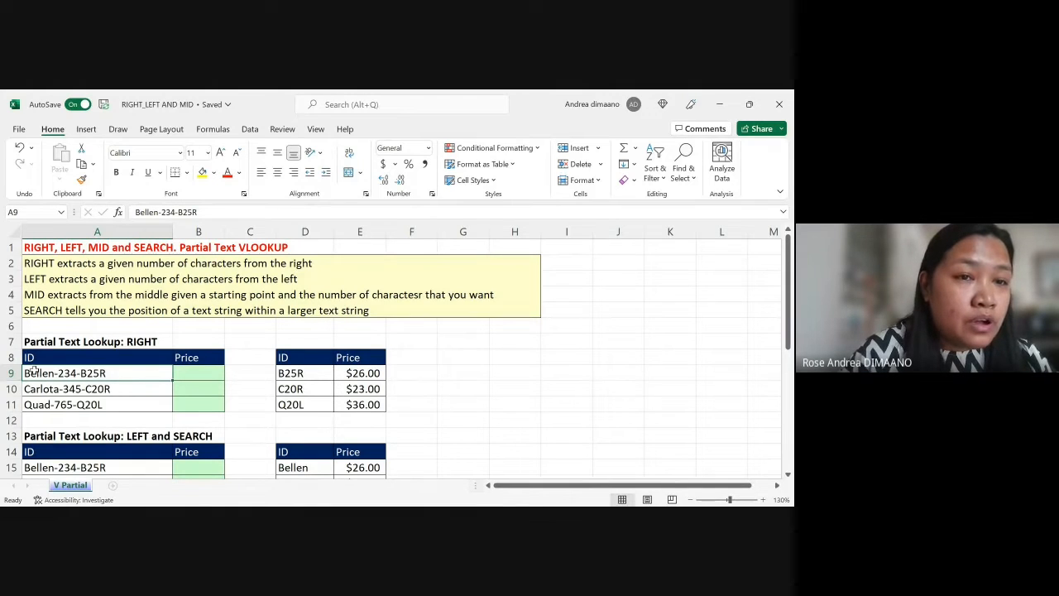
double_click(206, 215)
click(210, 215)
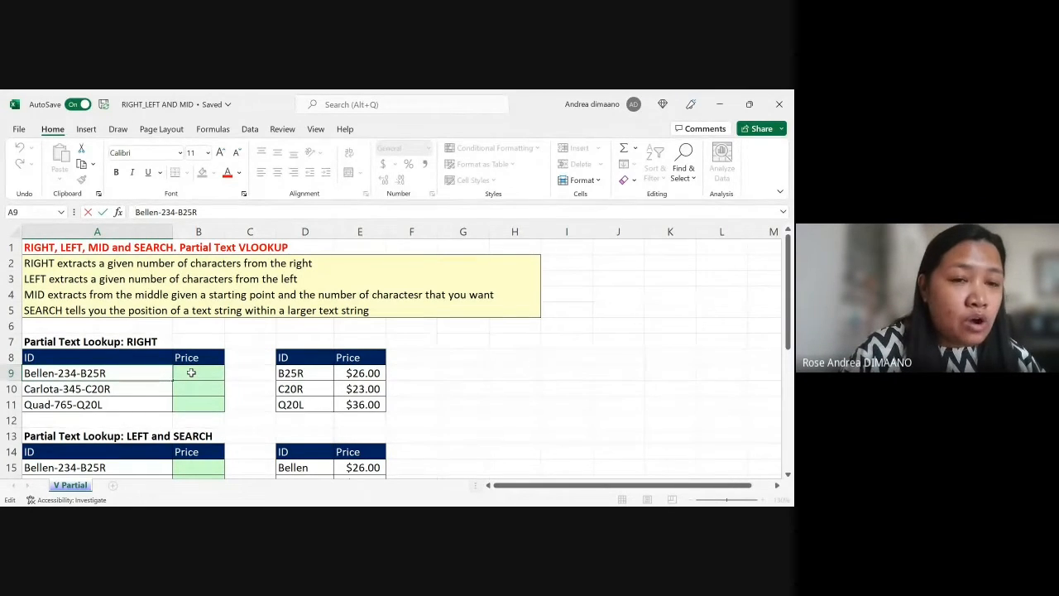
click(191, 373)
scroll(192, 373, down, 3)
scroll(191, 373, down, 1)
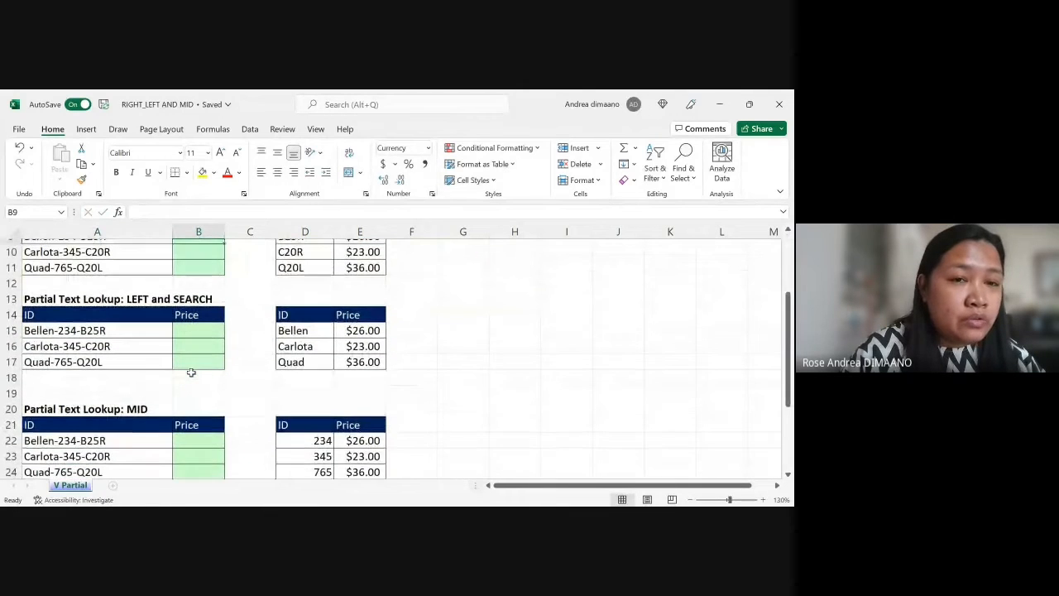
scroll(191, 373, up, 4)
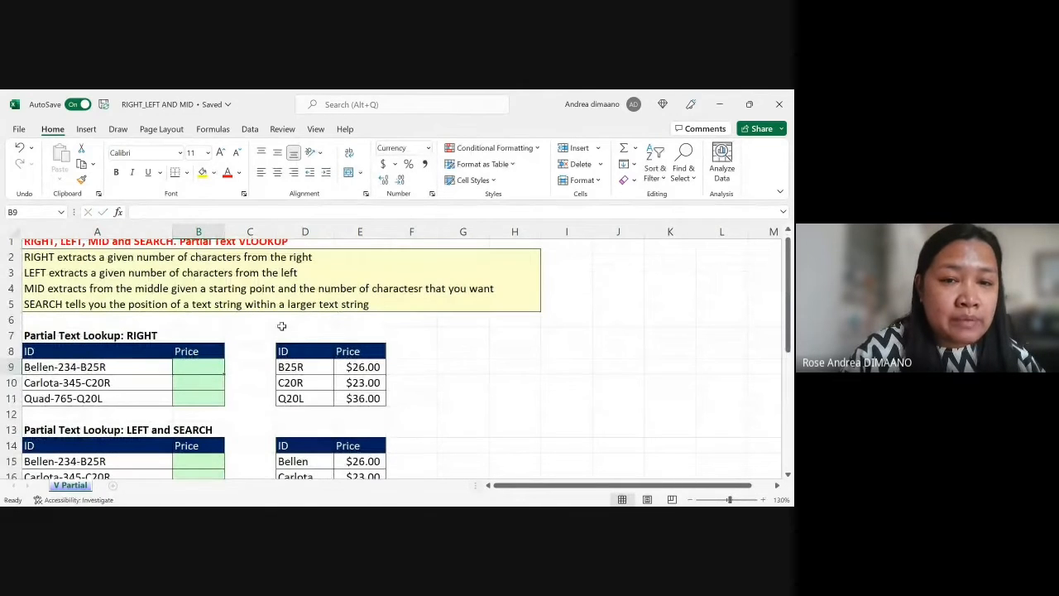
drag(282, 326, 379, 501)
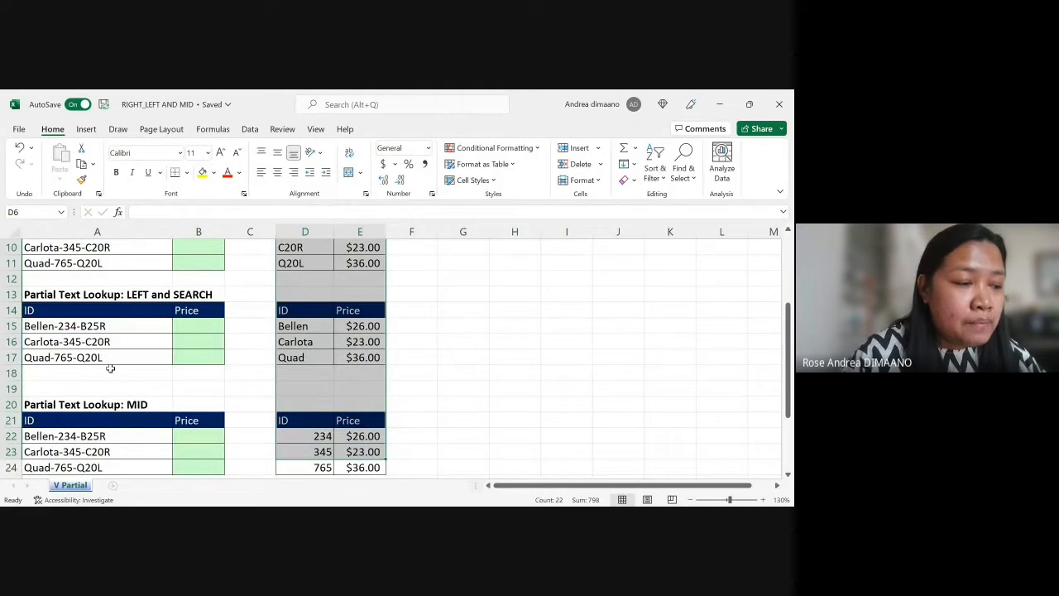
scroll(110, 371, up, 2)
scroll(110, 370, up, 1)
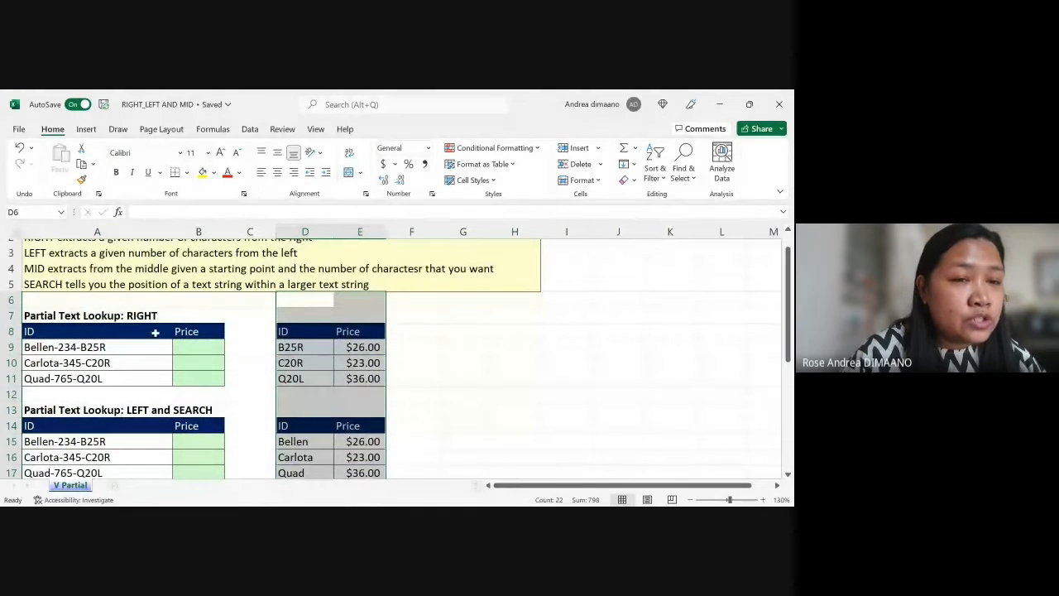
click(199, 346)
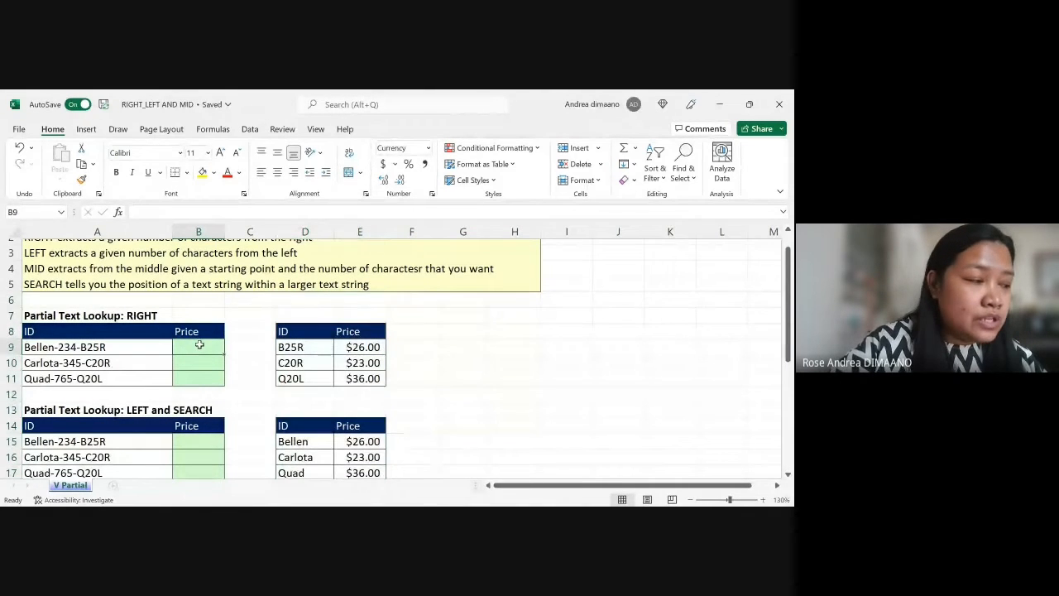
text(=)
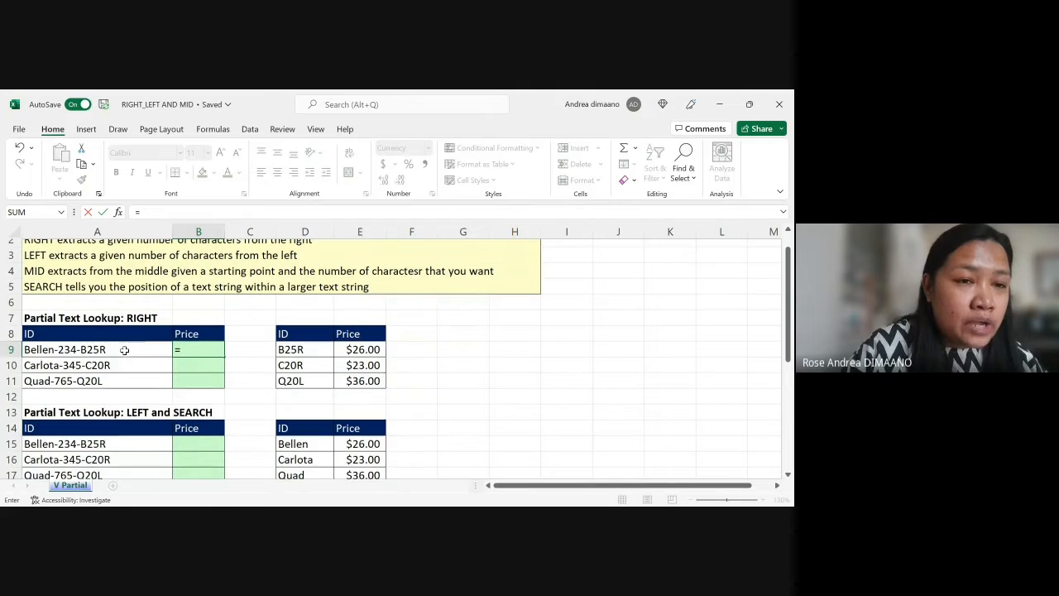
scroll(116, 350, up, 1)
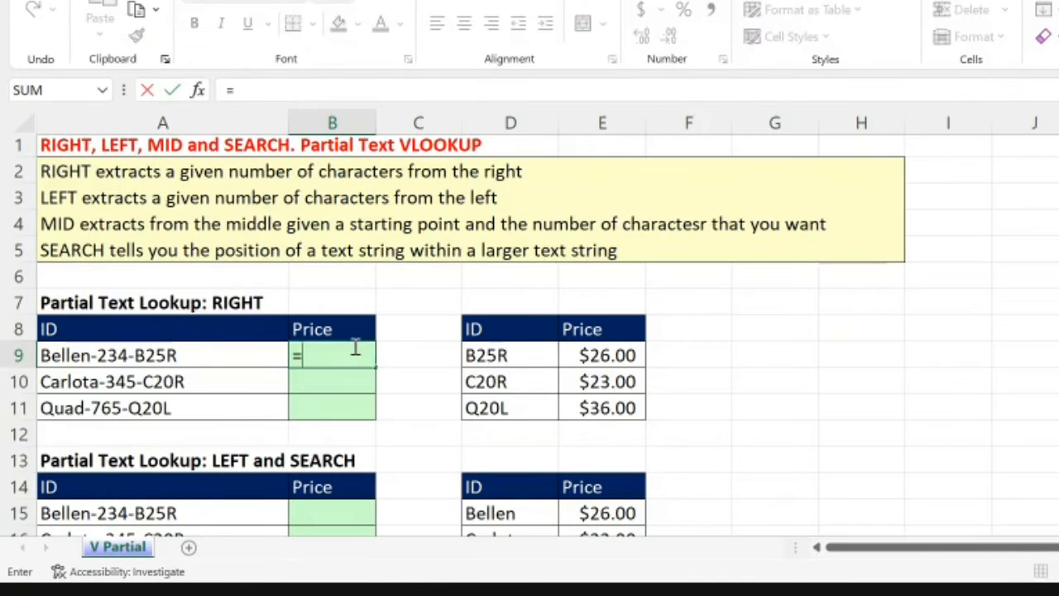
text(rig)
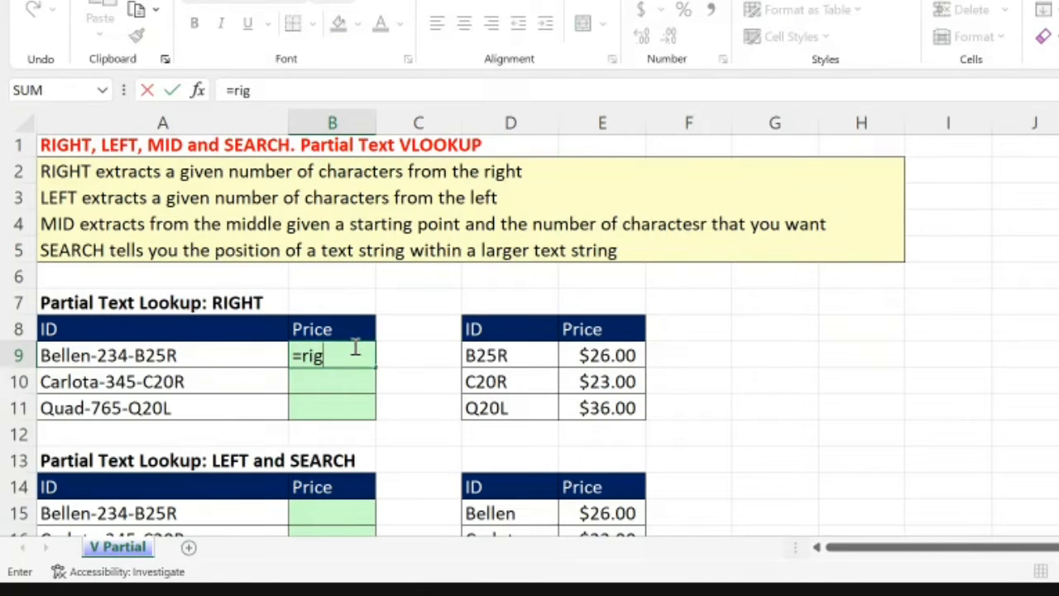
text(ht()
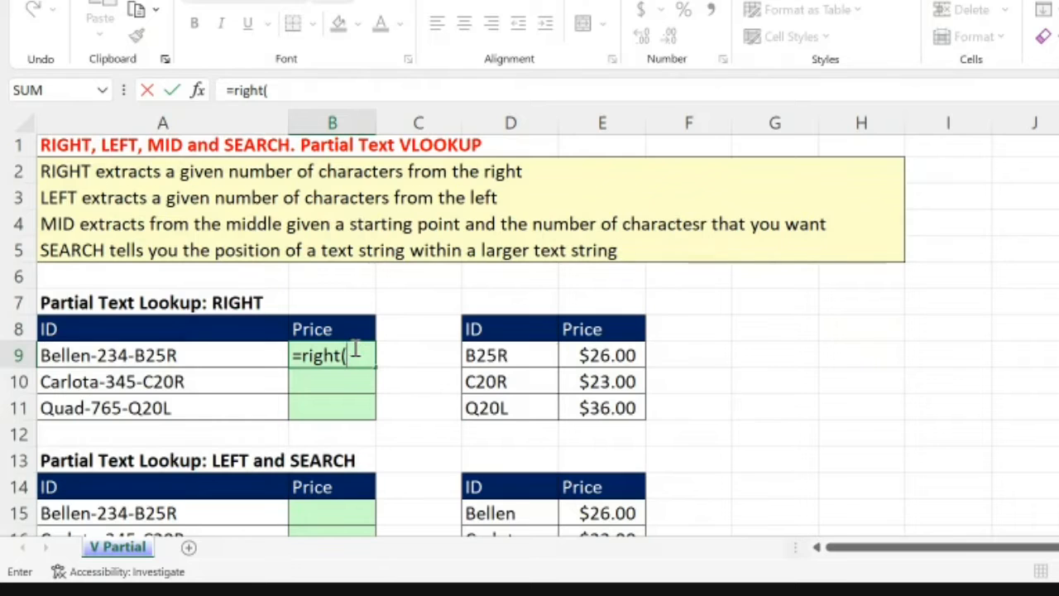
scroll(356, 351, up, 1)
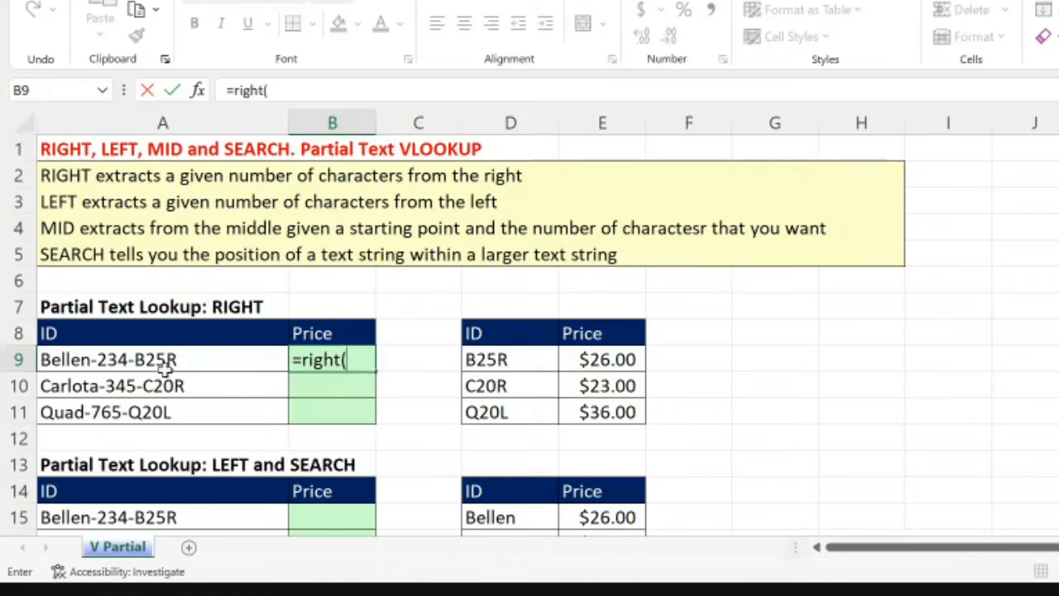
click(158, 363)
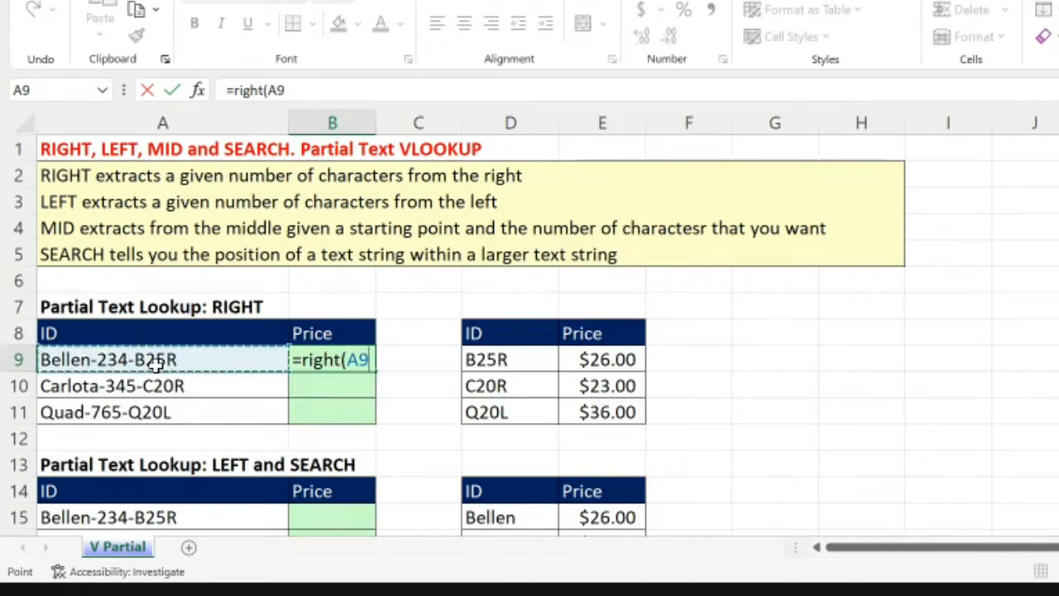
key(BackSpace)
key(BackSpace)
key(BackSpace)
key(BackSpace)
key(BackSpace)
key(BackSpace)
key(BackSpace)
key(BackSpace)
key(BackSpace)
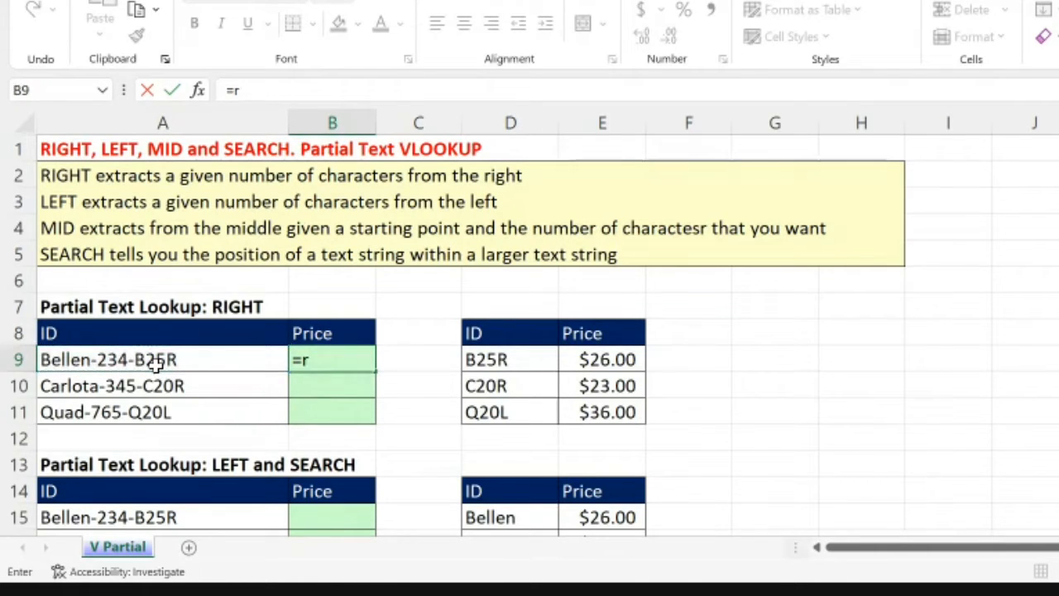
key(Return)
Step: Compare the ID in A9 with the partial IDs in D9:D11, and select the price cell B9
click(158, 364)
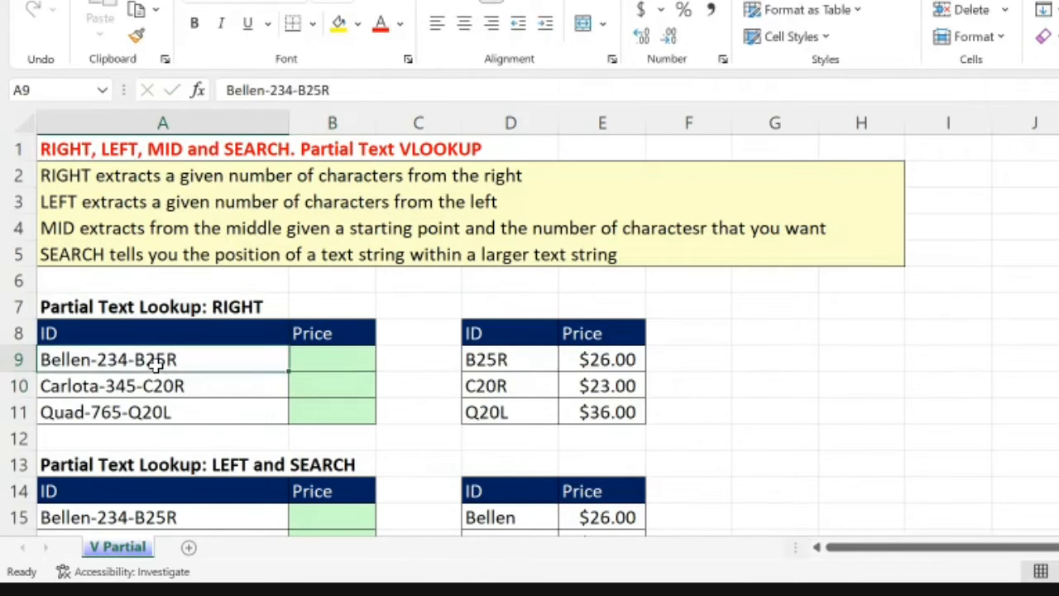
click(330, 89)
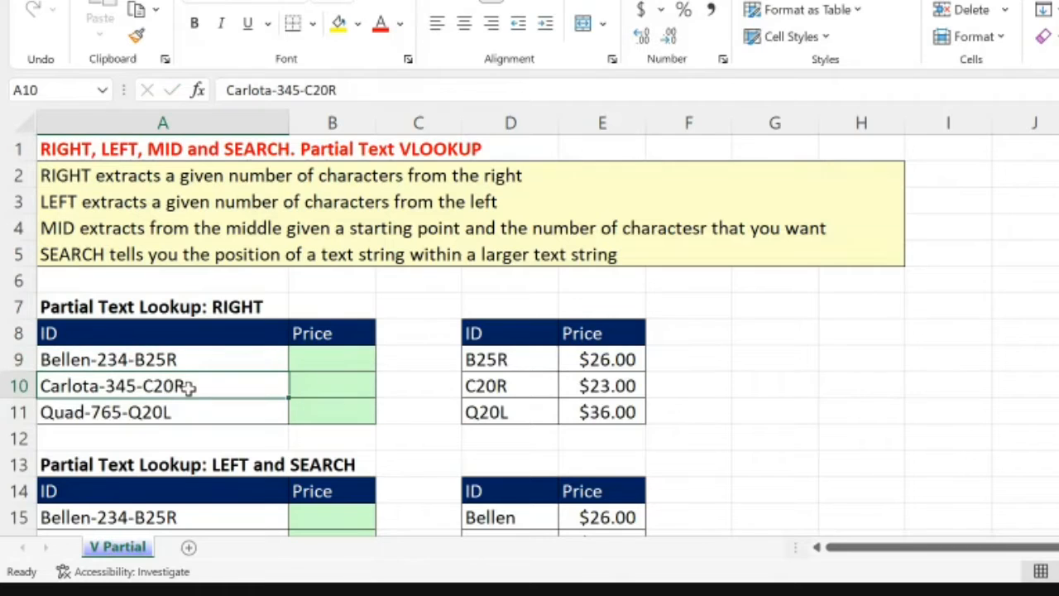
click(482, 355)
drag(492, 364, 490, 412)
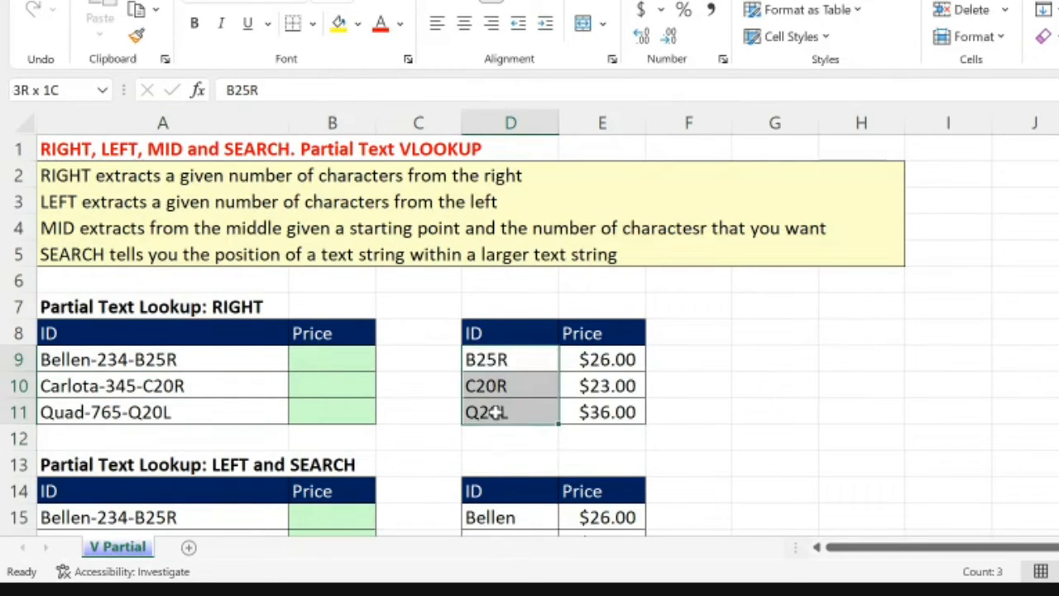
click(329, 366)
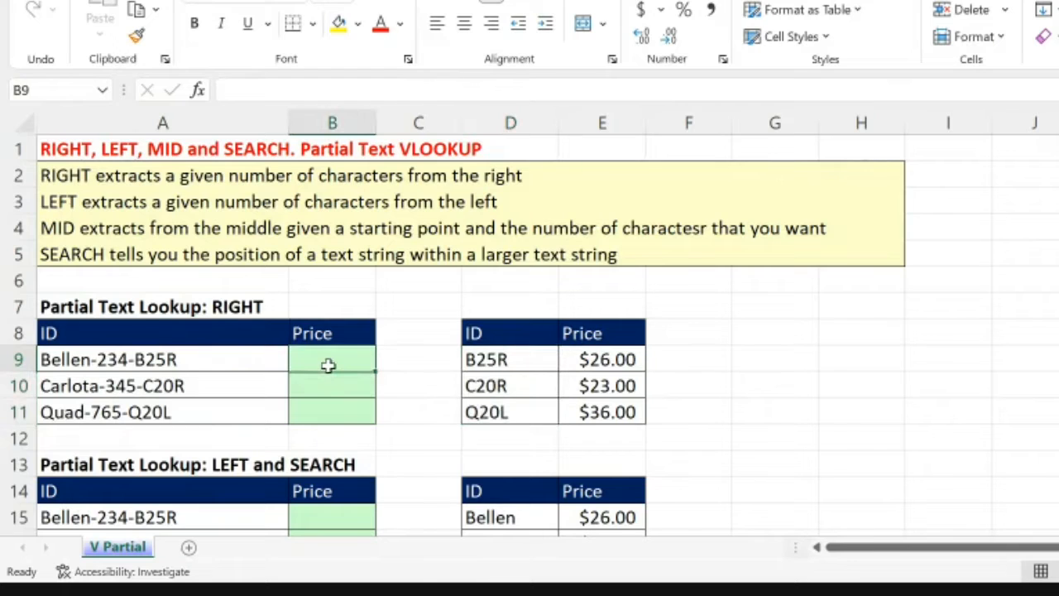
Step: Enter =RIGHT(A9,4) in B9 to extract the last four characters of the ID
text(=)
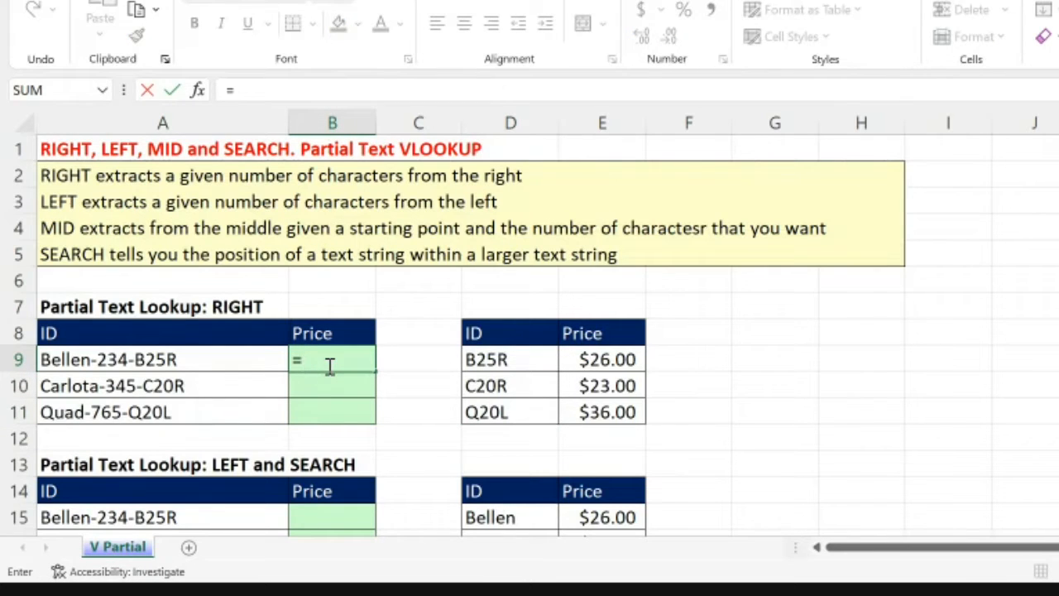
text(RIGHT()
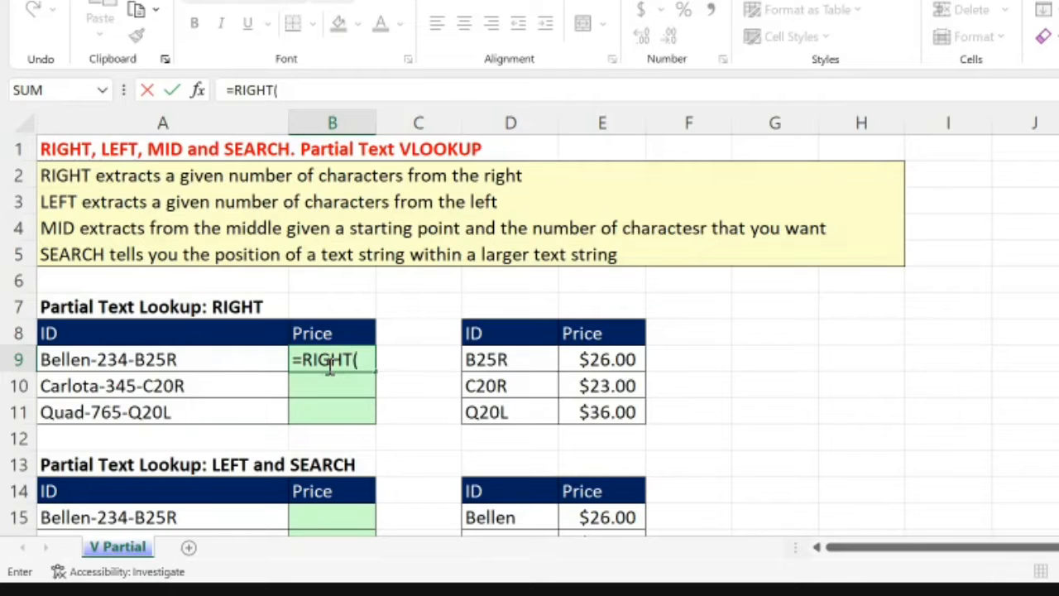
click(240, 356)
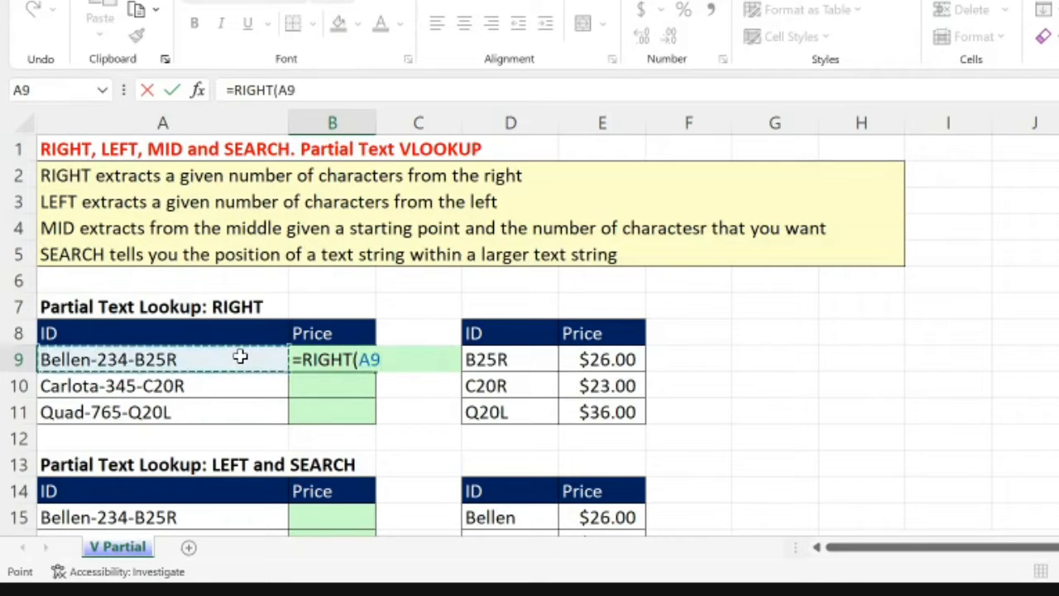
text(,)
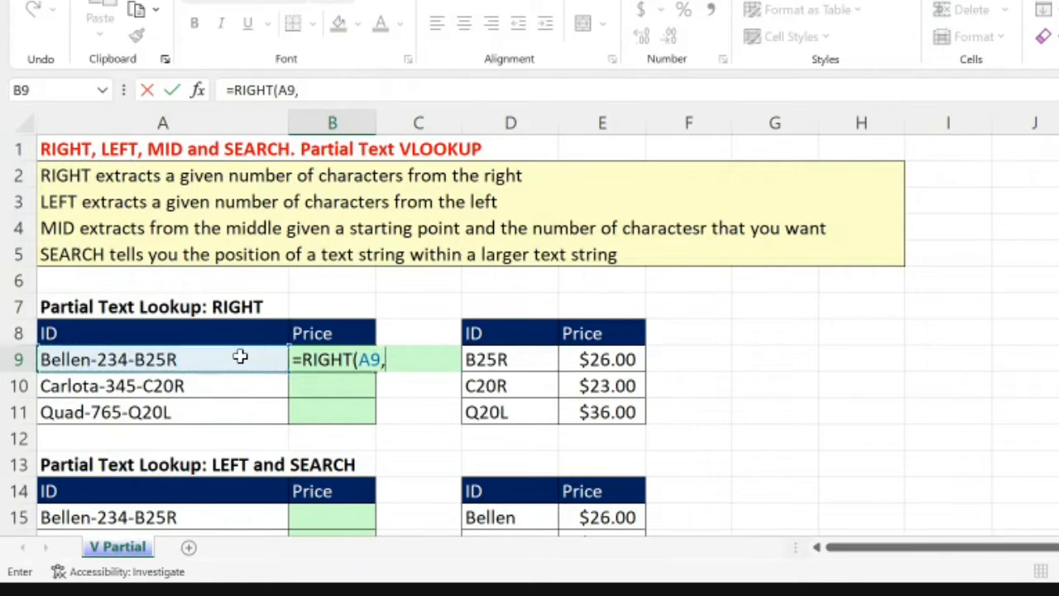
text(4))
key(Return)
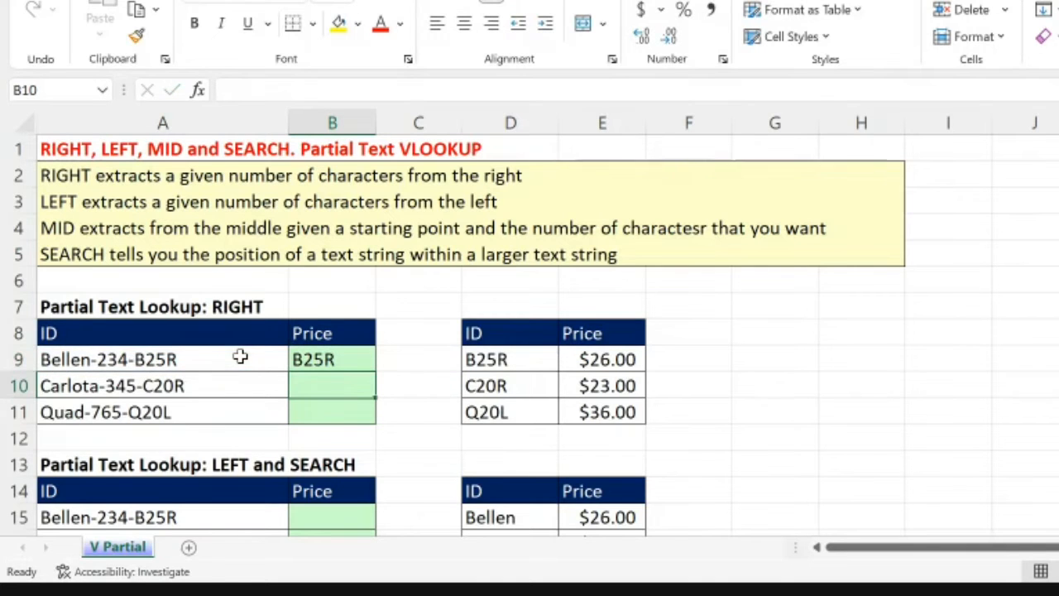
Step: Copy the RIGHT formula from B9 down through B11
click(372, 362)
click(379, 362)
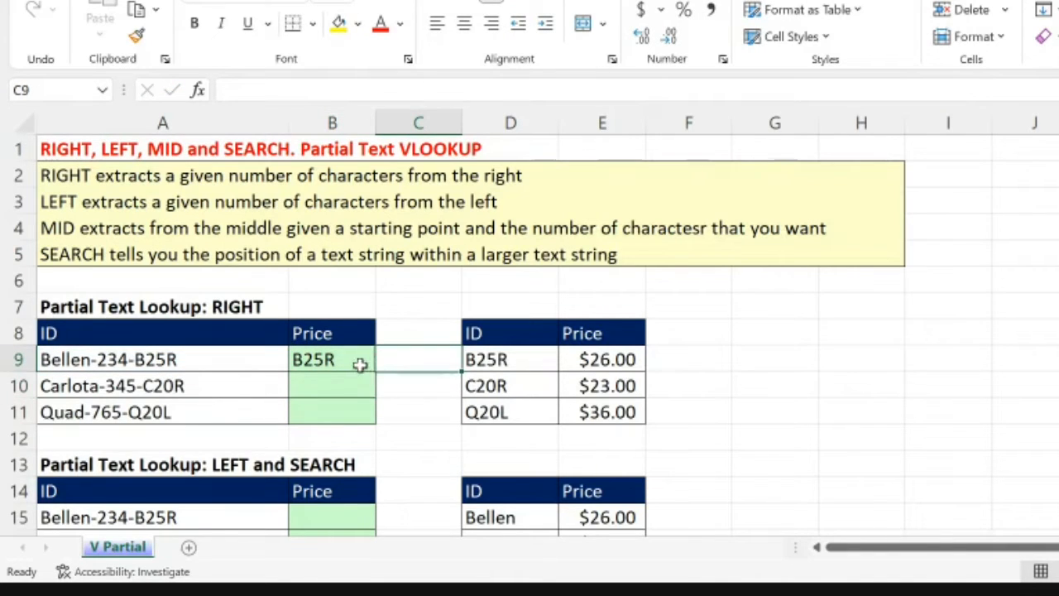
click(359, 364)
drag(376, 372, 359, 402)
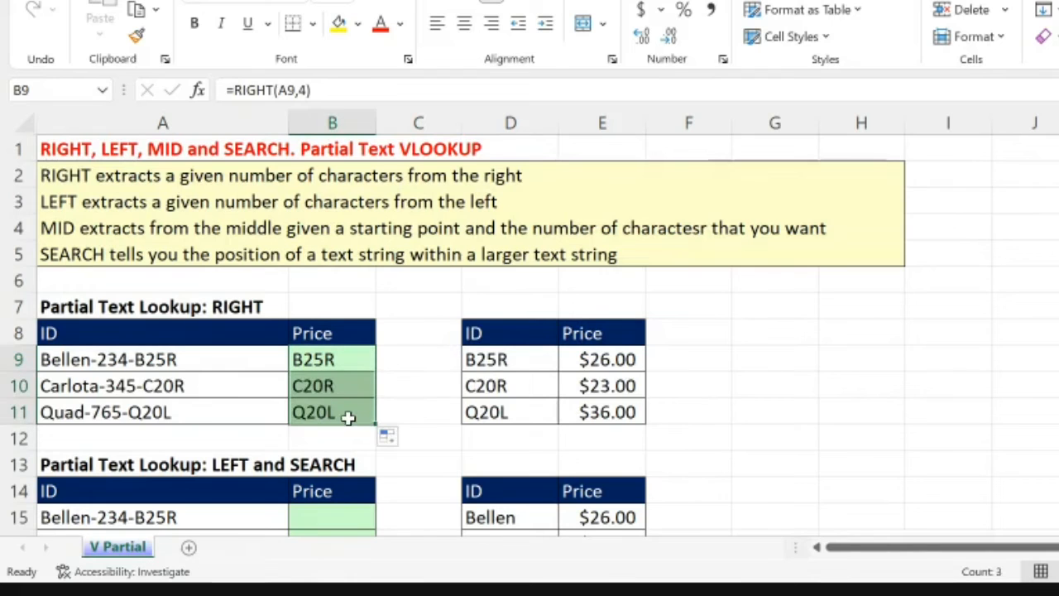
Step: Compare the extracted codes in B9:B11 with the lookup IDs in D9:D11, and look over the LEFT and SEARCH section's IDs
scroll(349, 418, down, 1)
scroll(489, 343, down, 1)
click(489, 348)
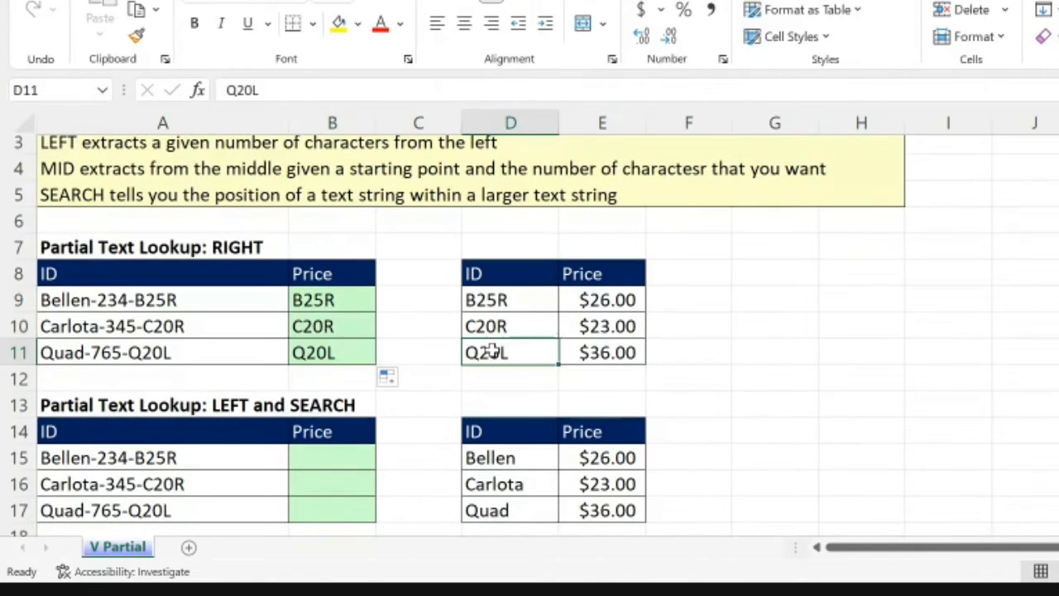
click(339, 352)
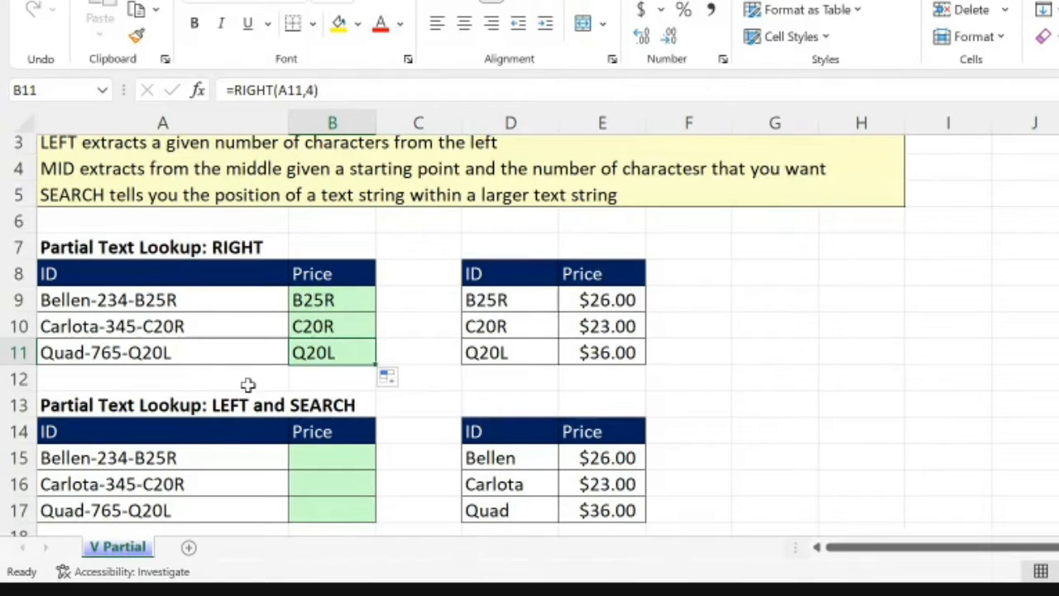
scroll(259, 403, down, 1)
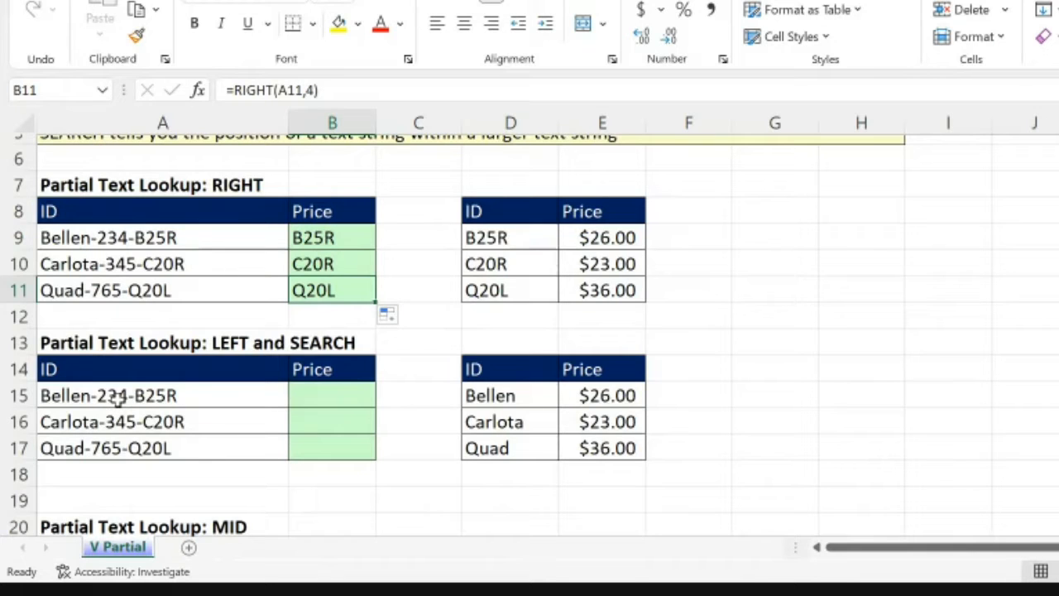
click(234, 471)
scroll(240, 431, down, 1)
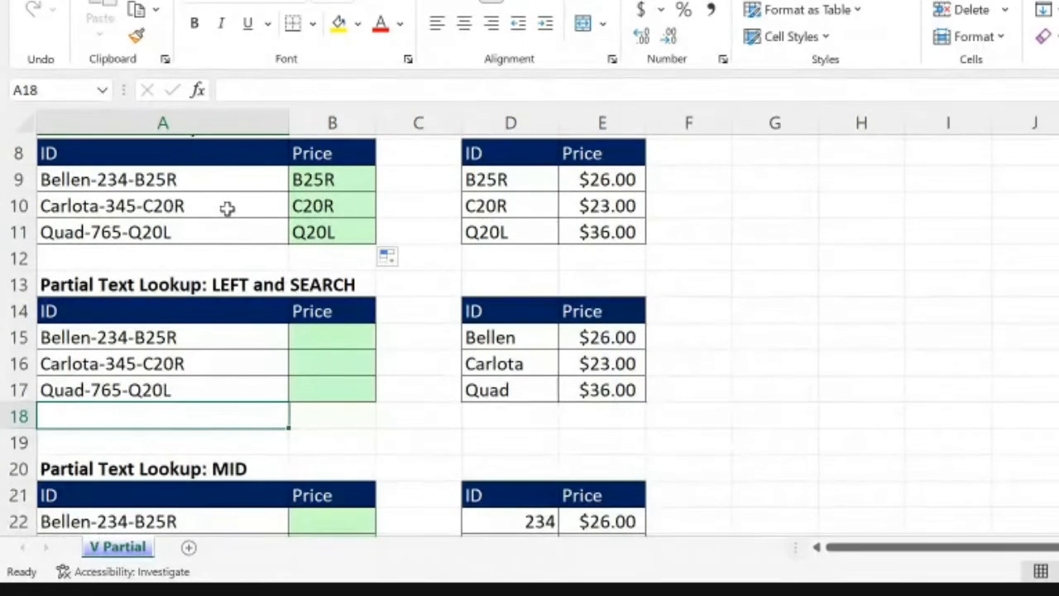
click(119, 361)
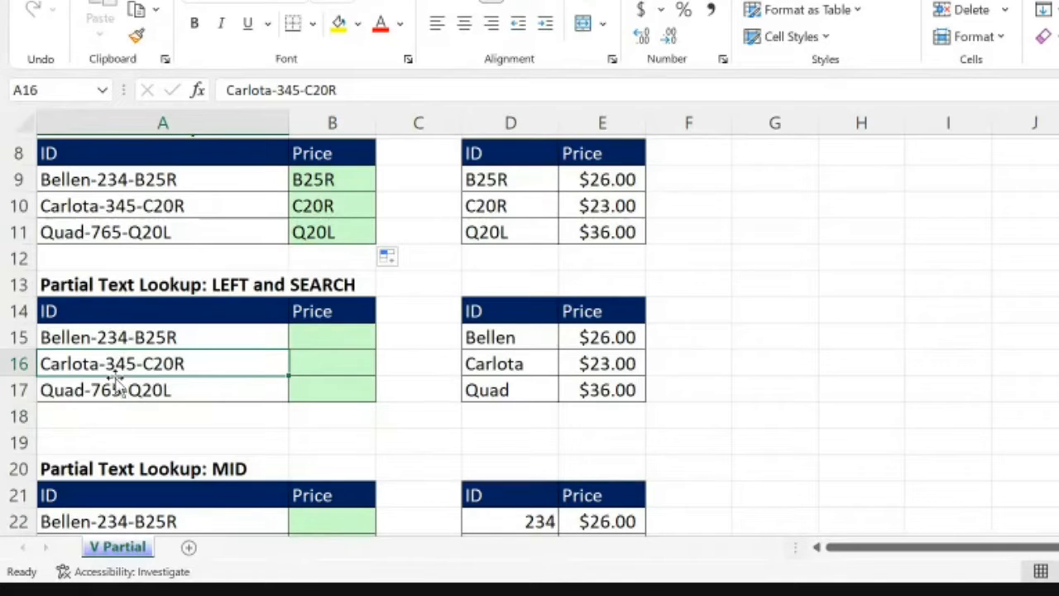
click(143, 316)
Step: Count the characters before the first hyphen of the ID in A15
click(124, 342)
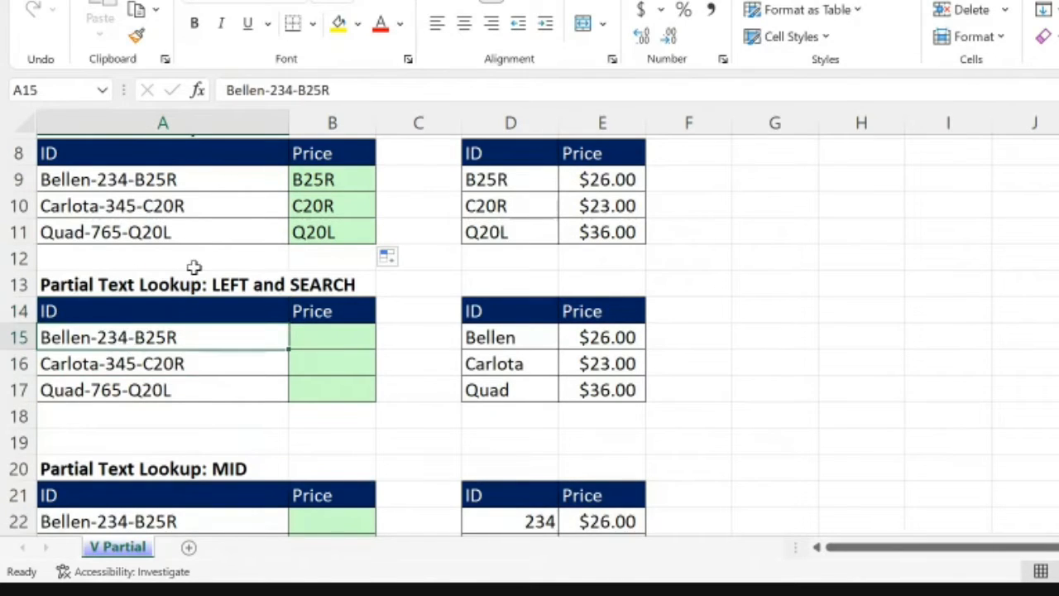
click(233, 97)
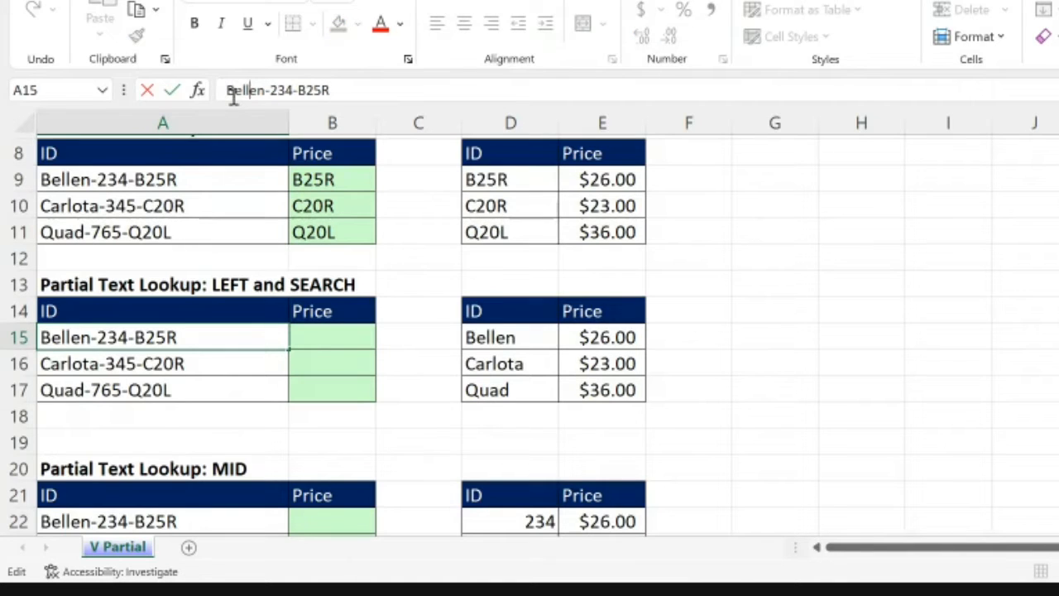
key(Right)
key(Right)
key(Right)
key(Right)
key(Return)
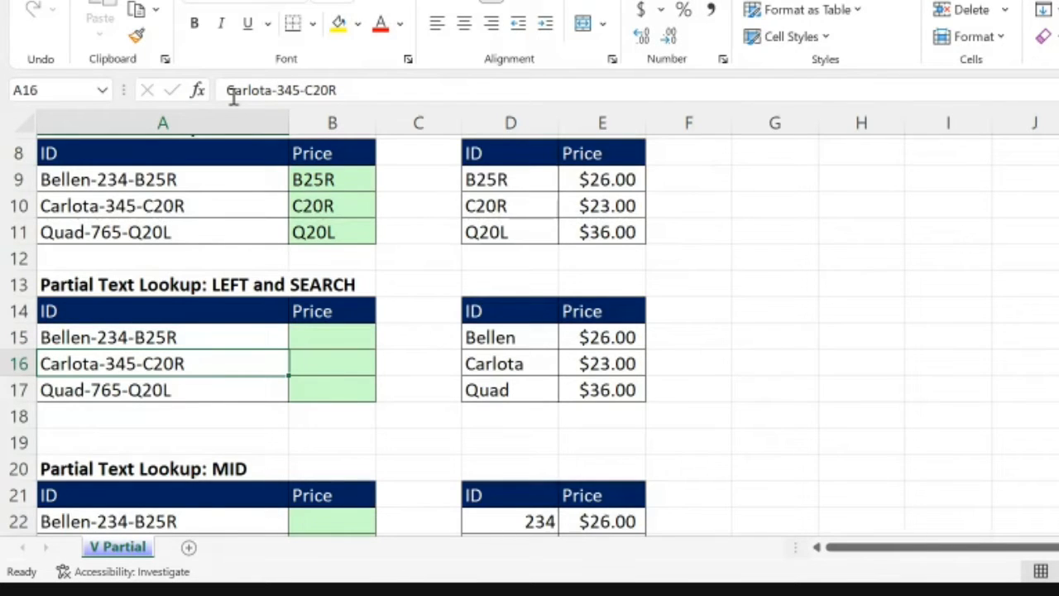
Step: Count the characters before the first hyphen of the ID in A16 and locate that hyphen
click(234, 93)
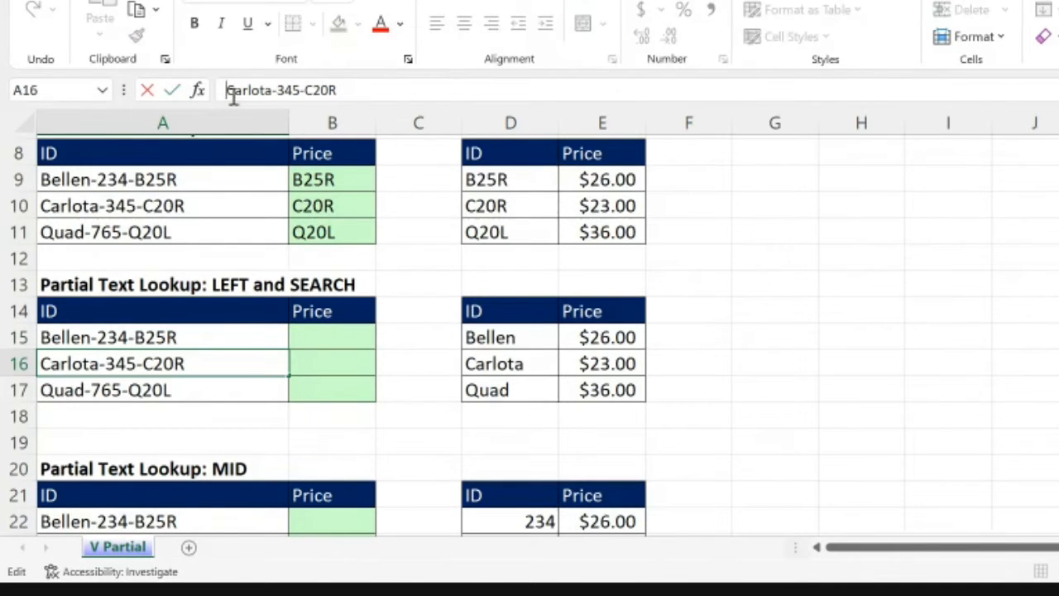
key(Right)
key(Right)
key(Right)
key(Right)
key(Right)
key(Right)
key(Right)
key(Return)
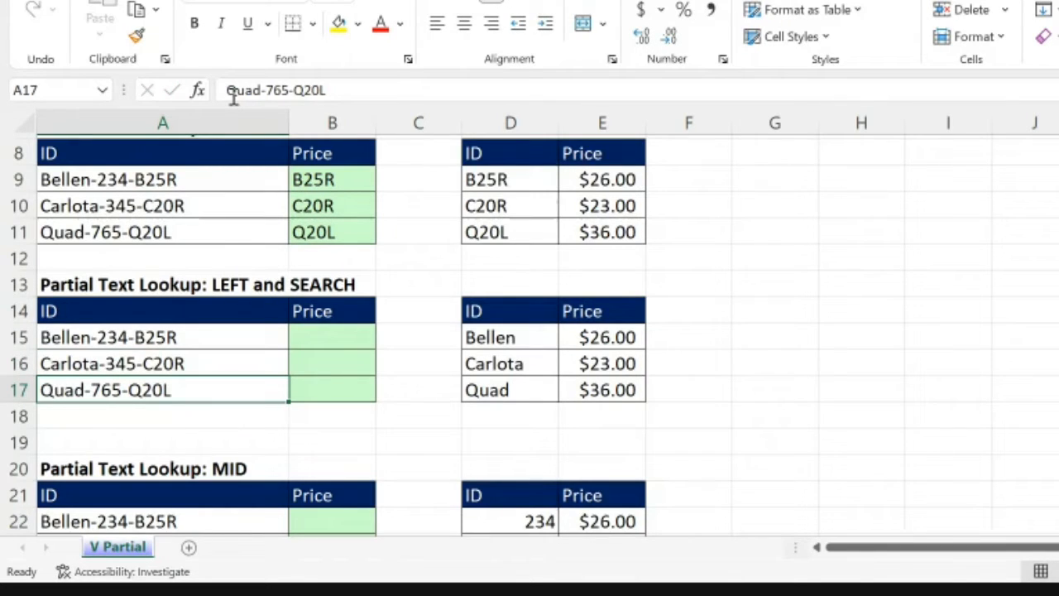
key(Up)
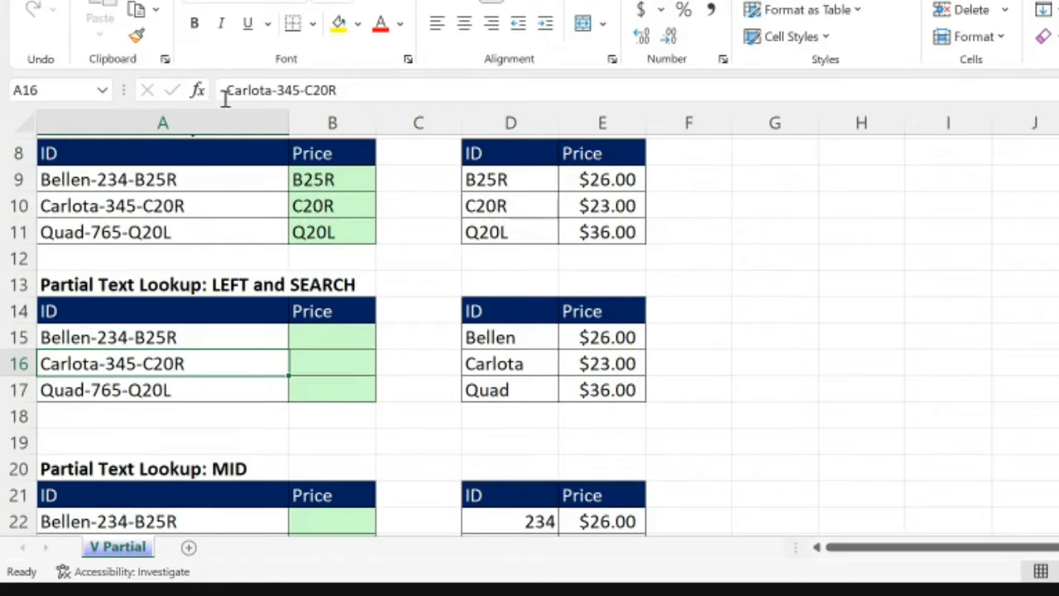
click(278, 91)
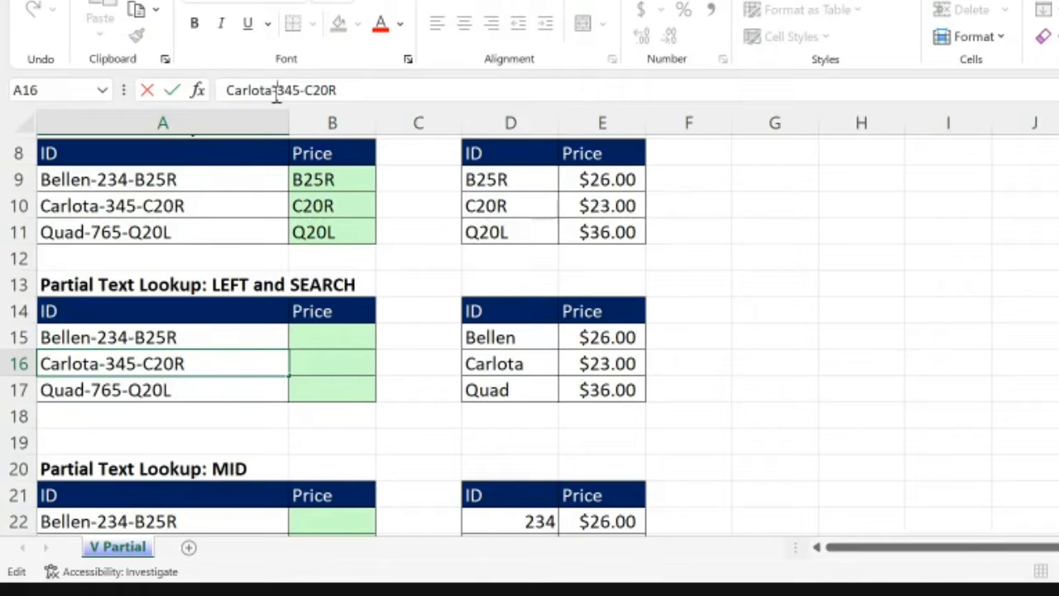
Step: Enter =SEARCH("-",A15) in B15 to find the position of the first hyphen in the ID
click(316, 329)
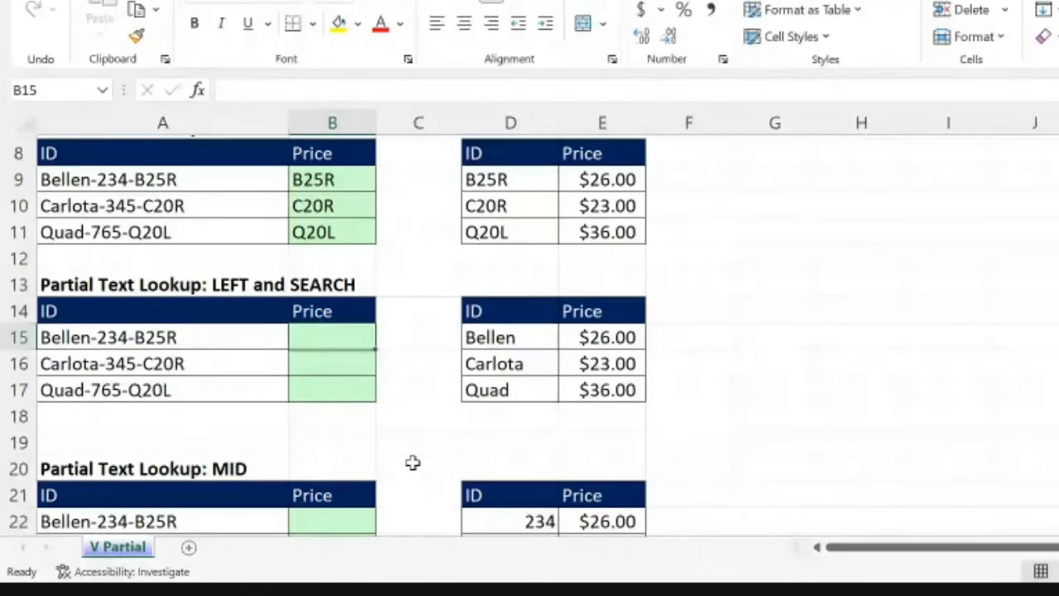
text(=S)
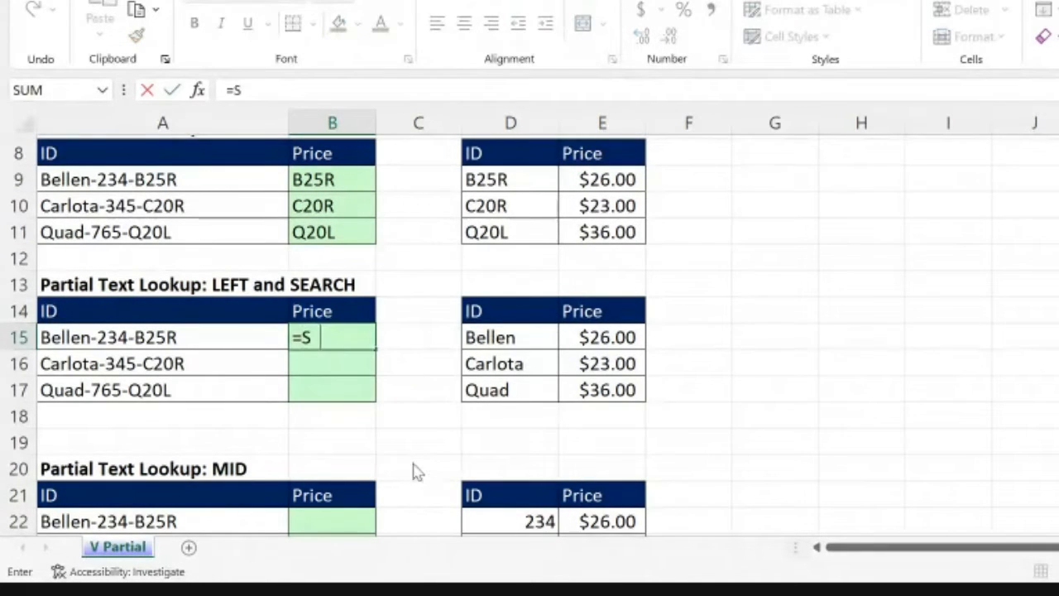
text(EARCH)
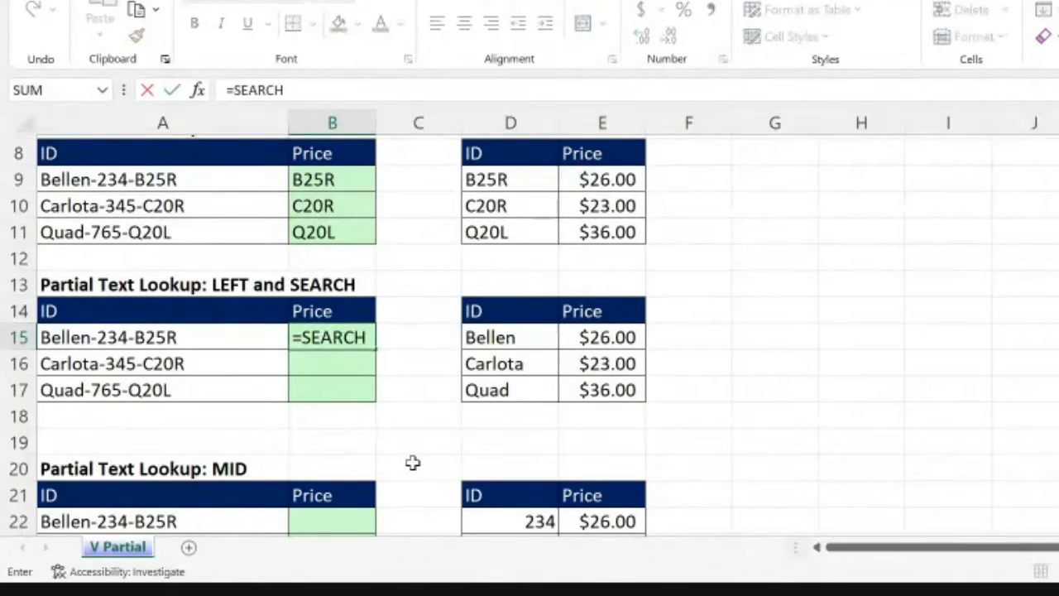
text(()
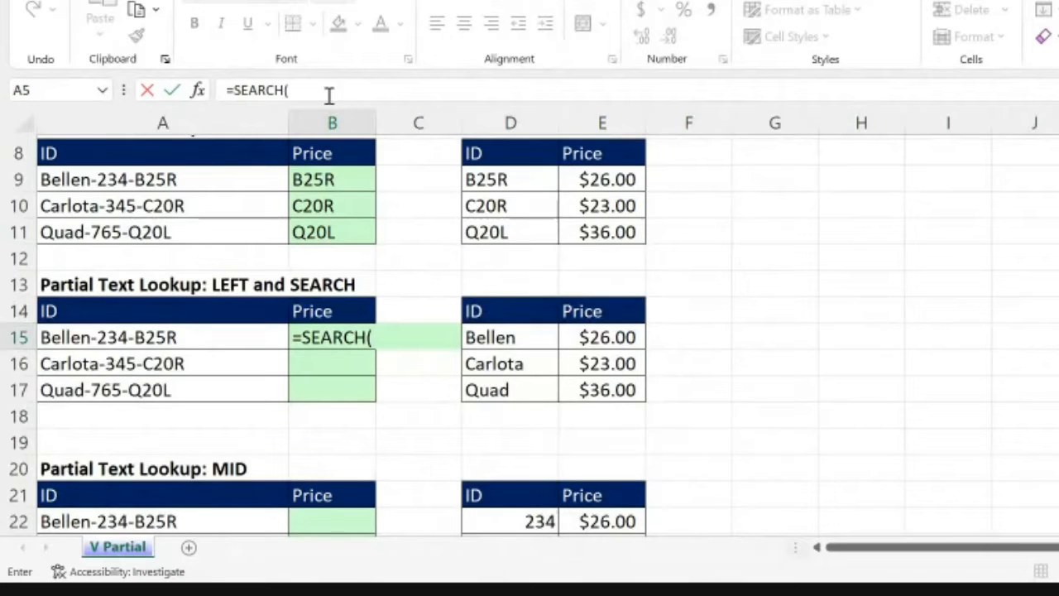
text("-",)
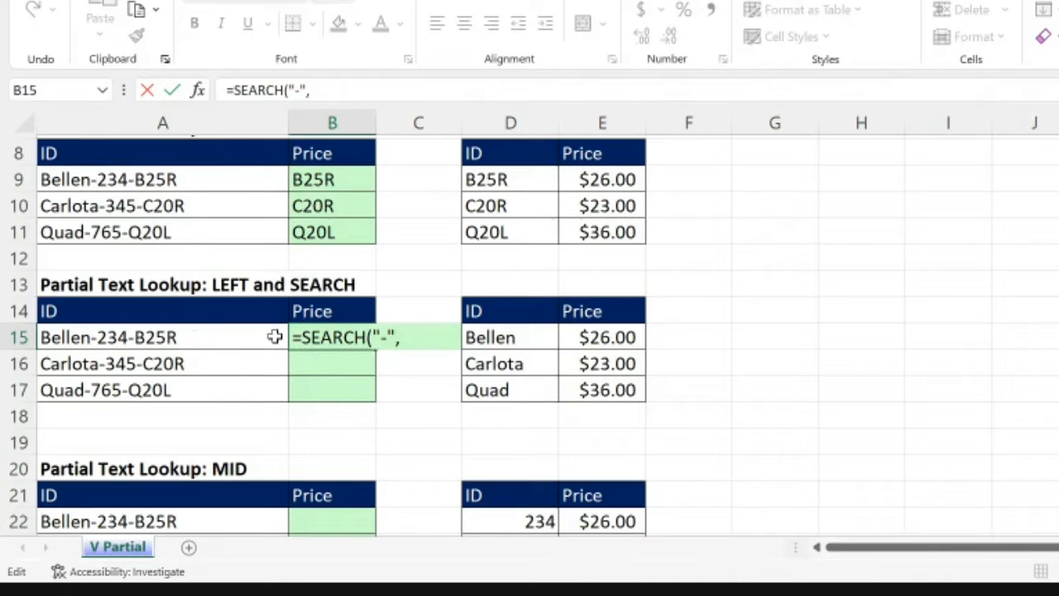
click(189, 338)
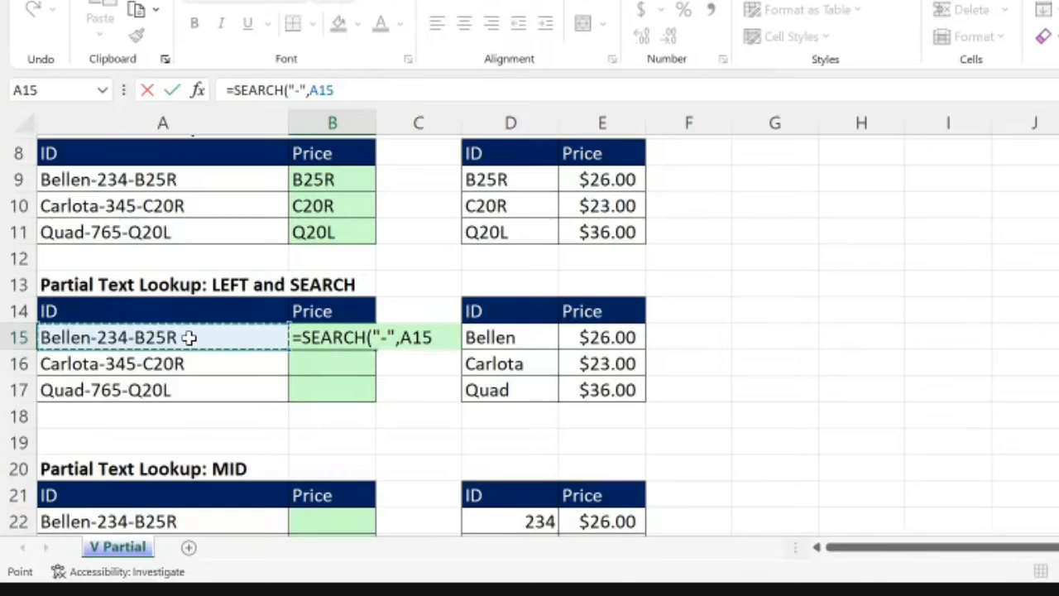
text())
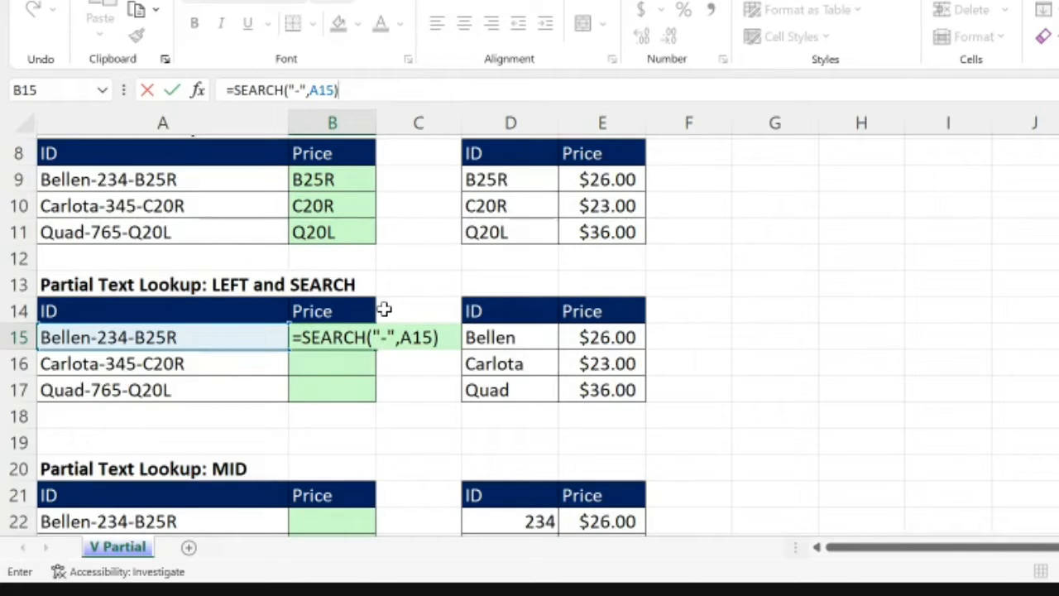
key(Return)
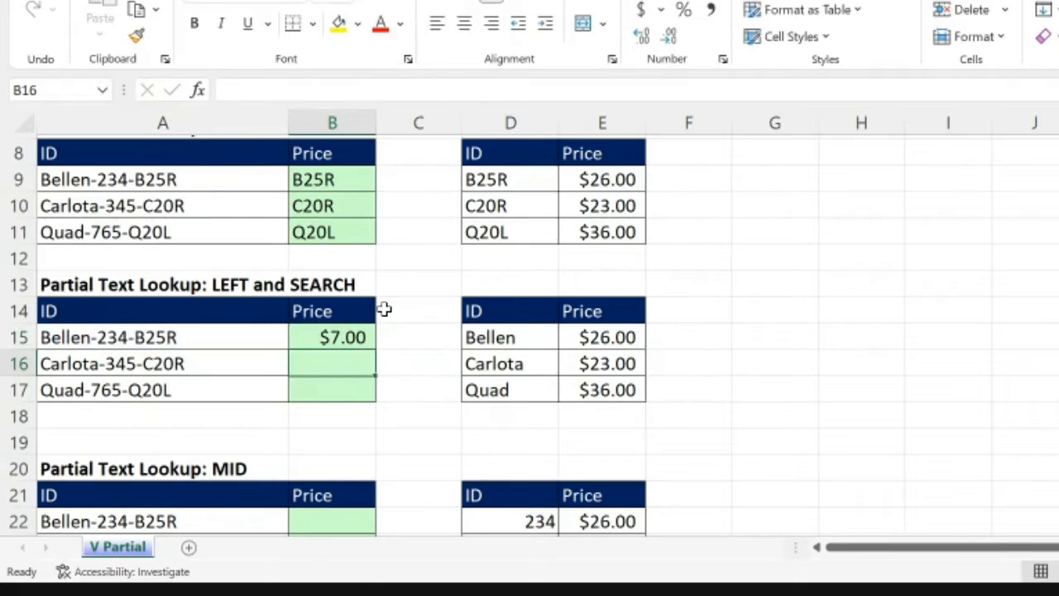
Step: Copy the SEARCH formula from B15 down through B17 and give B15:B17 the General number format
click(346, 335)
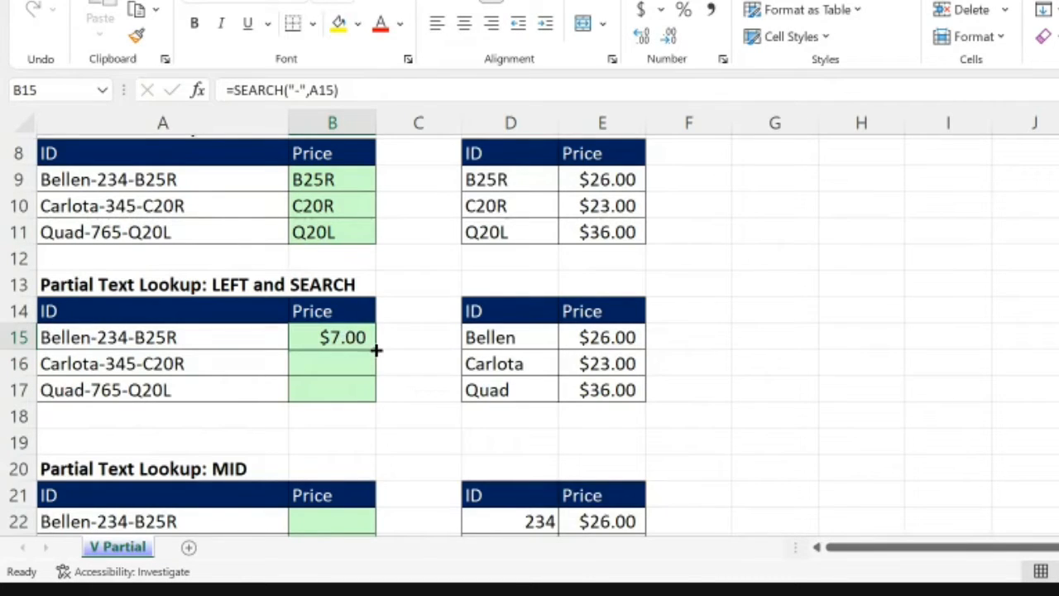
double_click(374, 349)
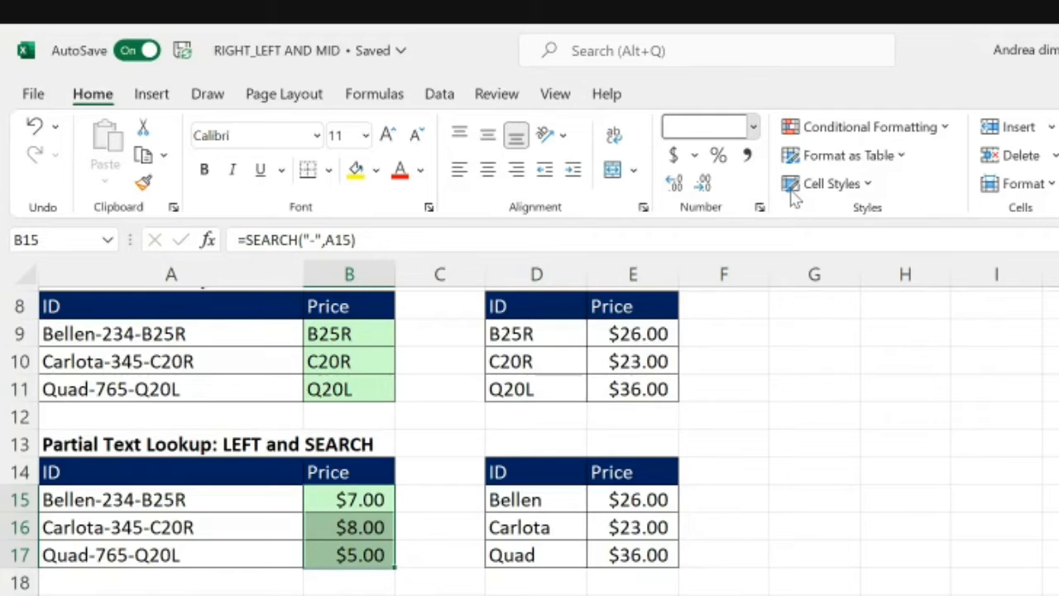
click(752, 43)
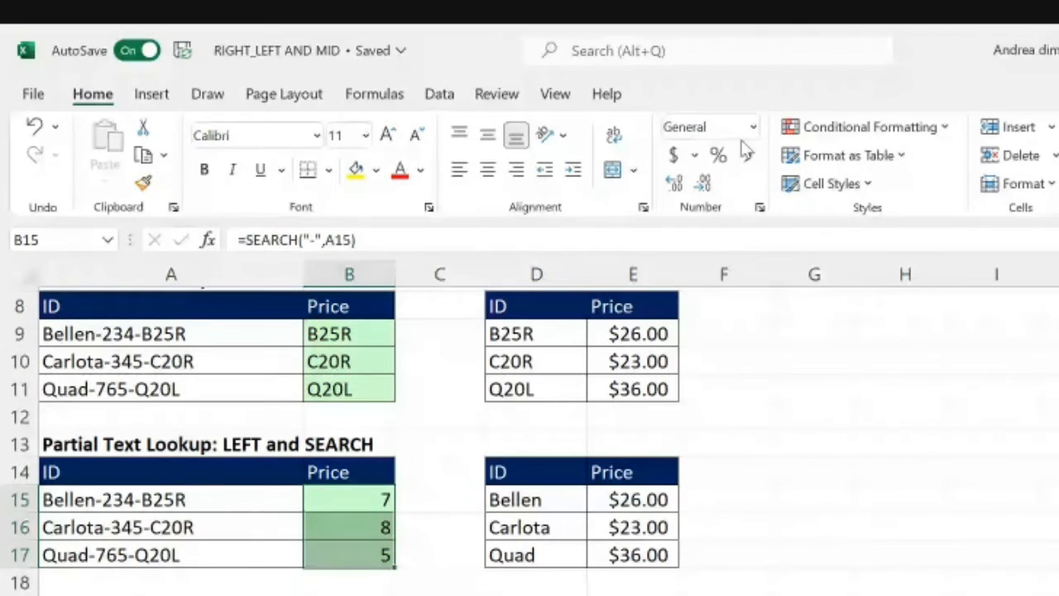
key(ctrl+z)
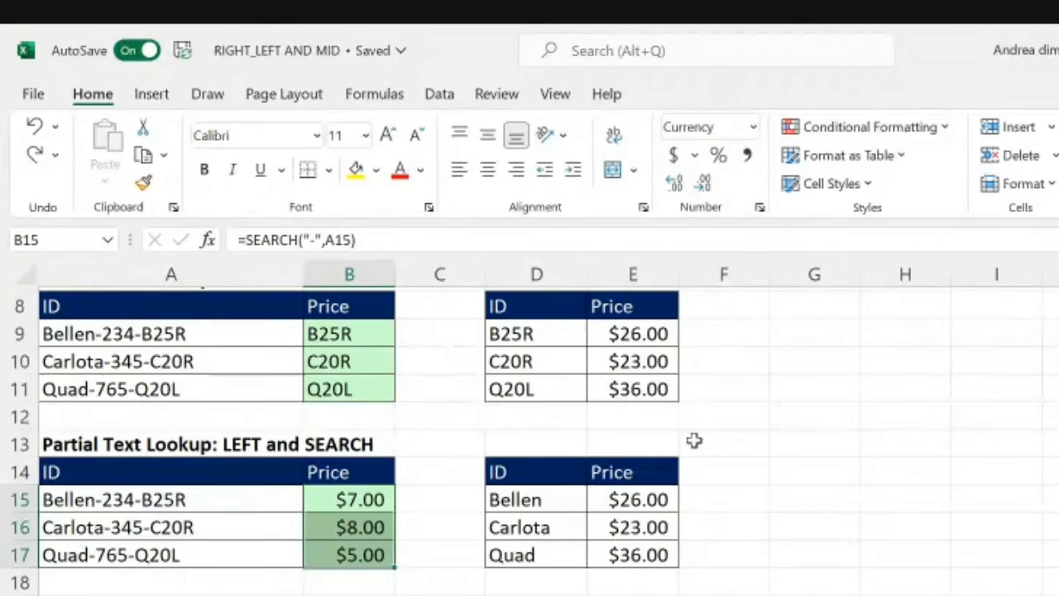
key(ctrl+y)
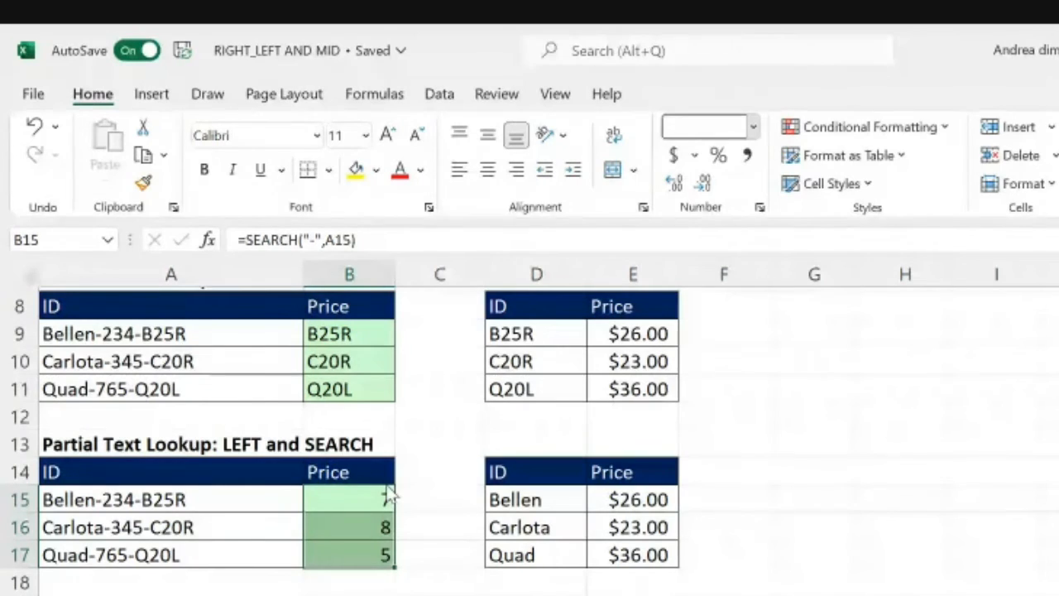
click(422, 524)
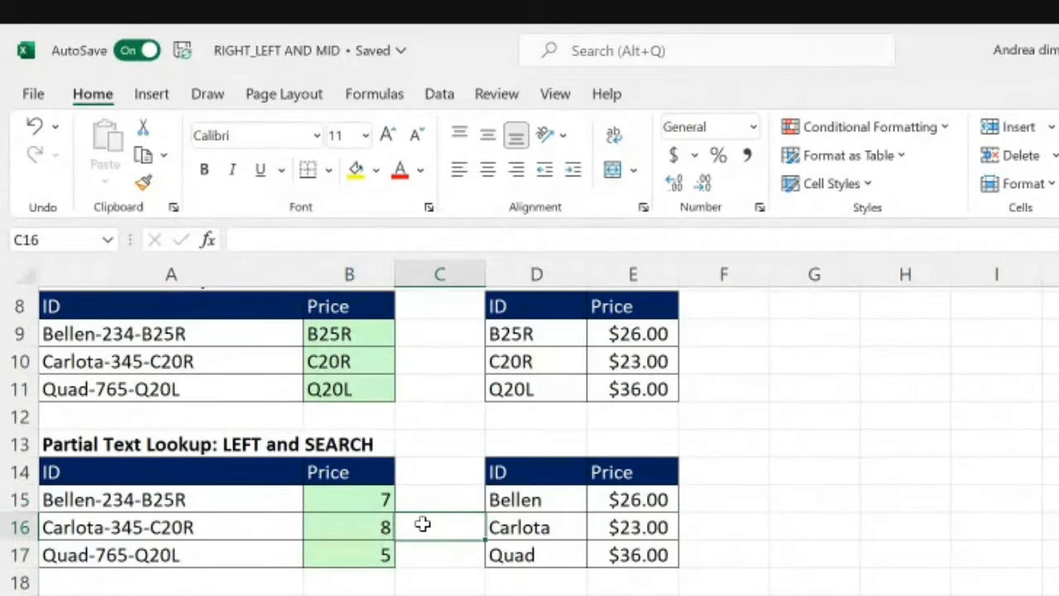
Step: Subtract 1 from the hyphen position in B15 so its formula is =SEARCH("-",A15)-1
click(350, 491)
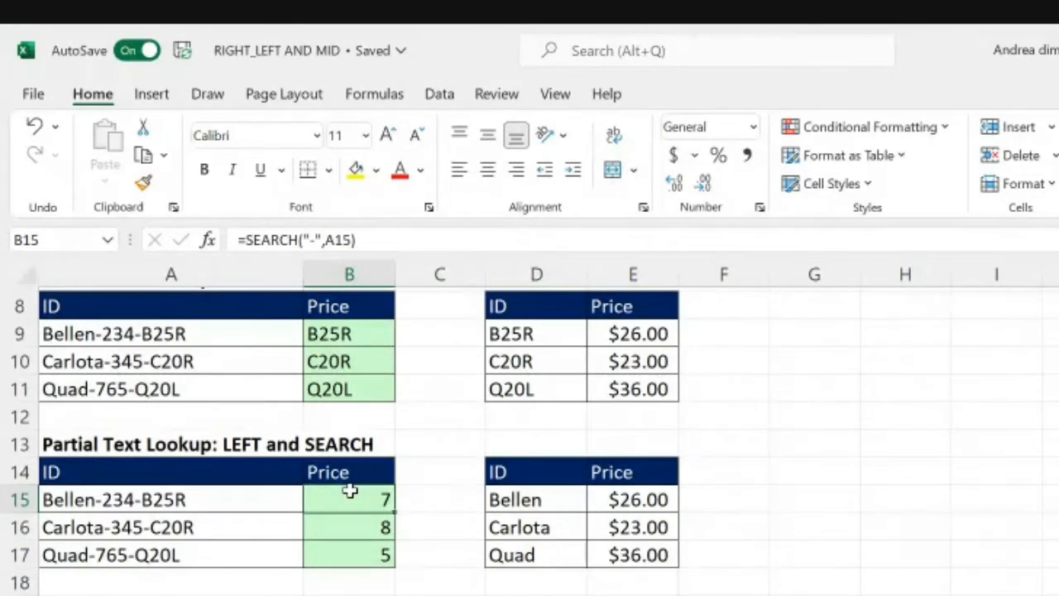
key(F2)
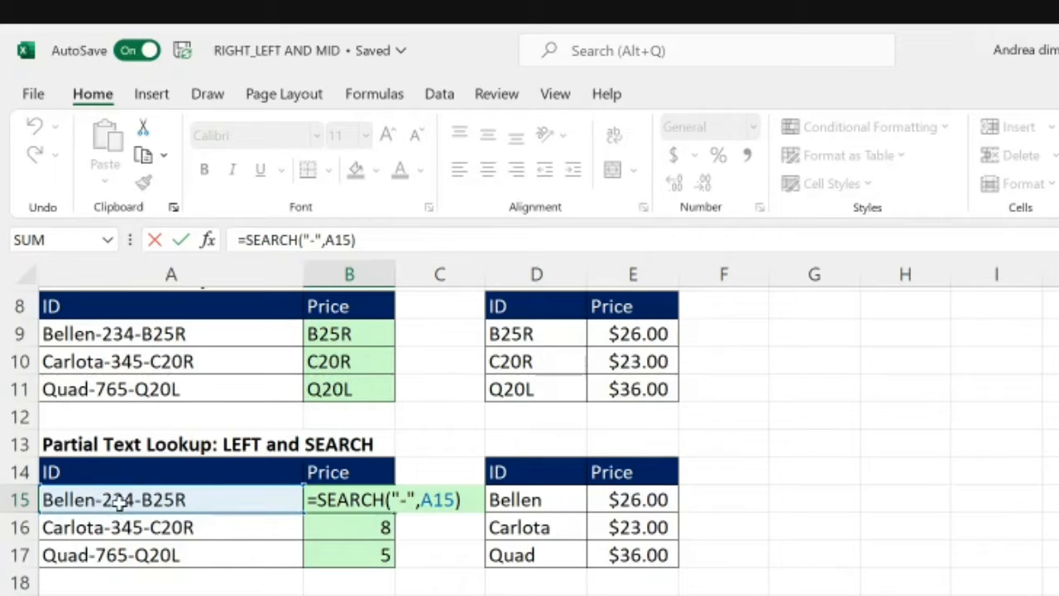
text(-)
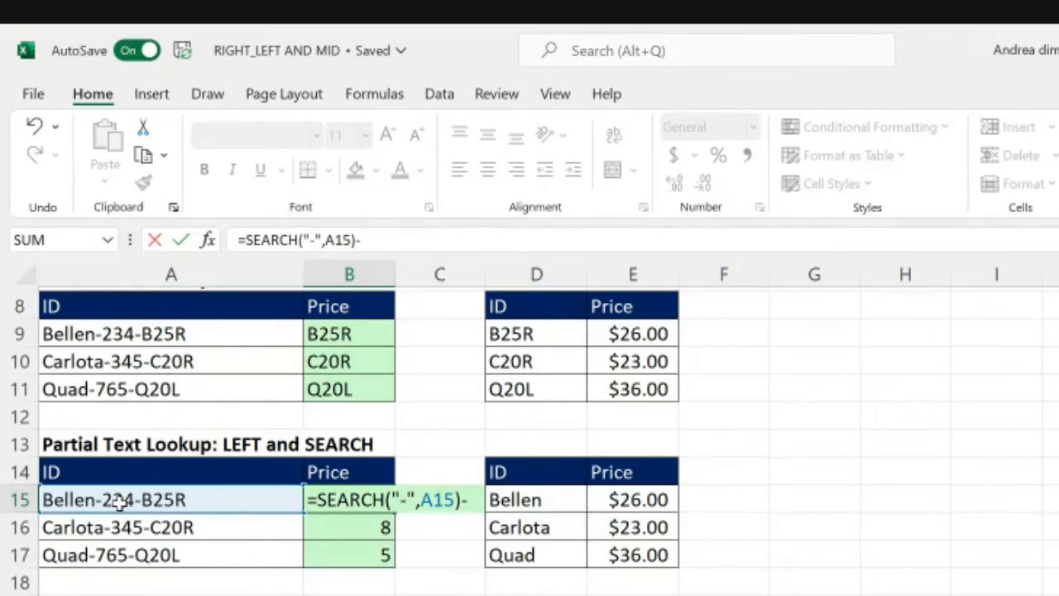
text(1)
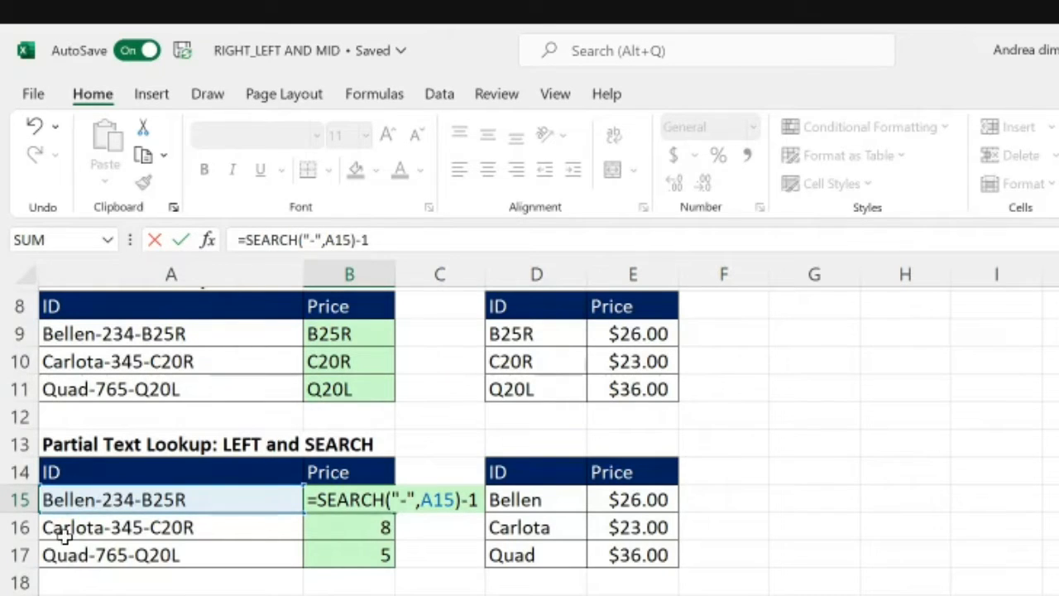
key(Return)
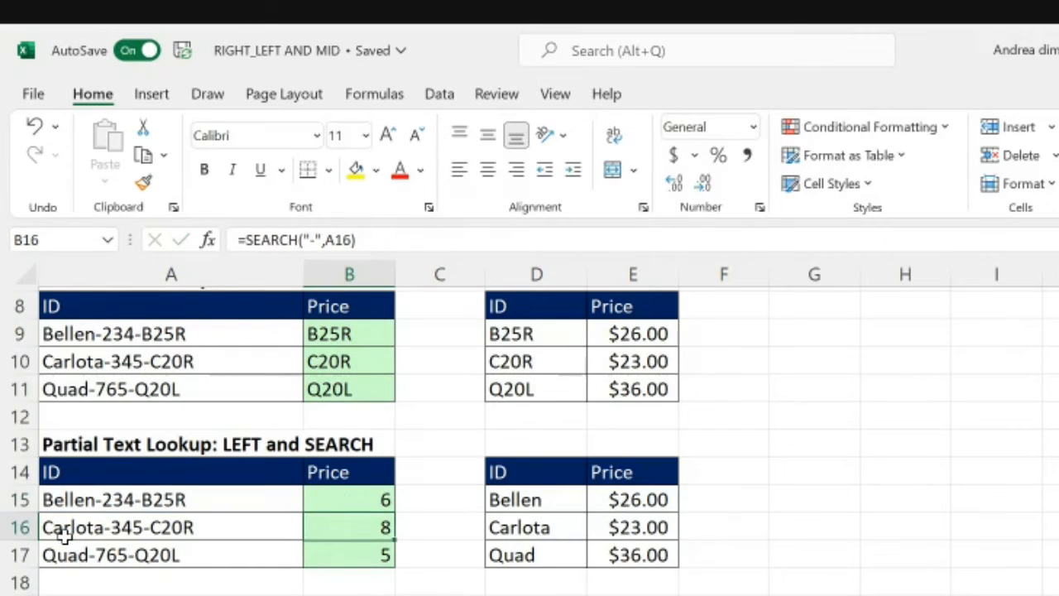
Step: Append -1 to the SEARCH formulas in B16 and B17
click(66, 538)
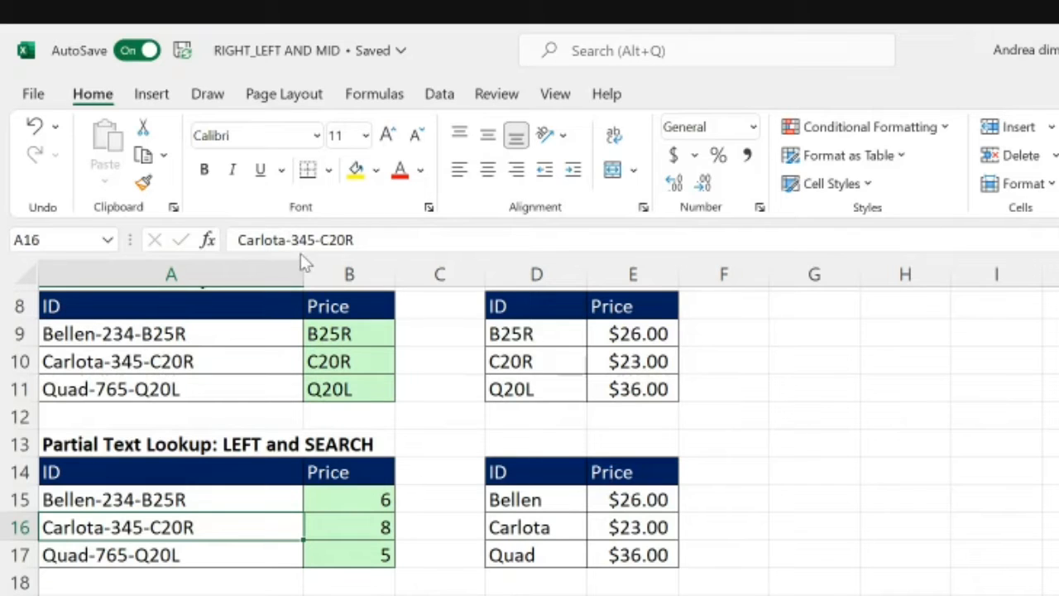
click(386, 521)
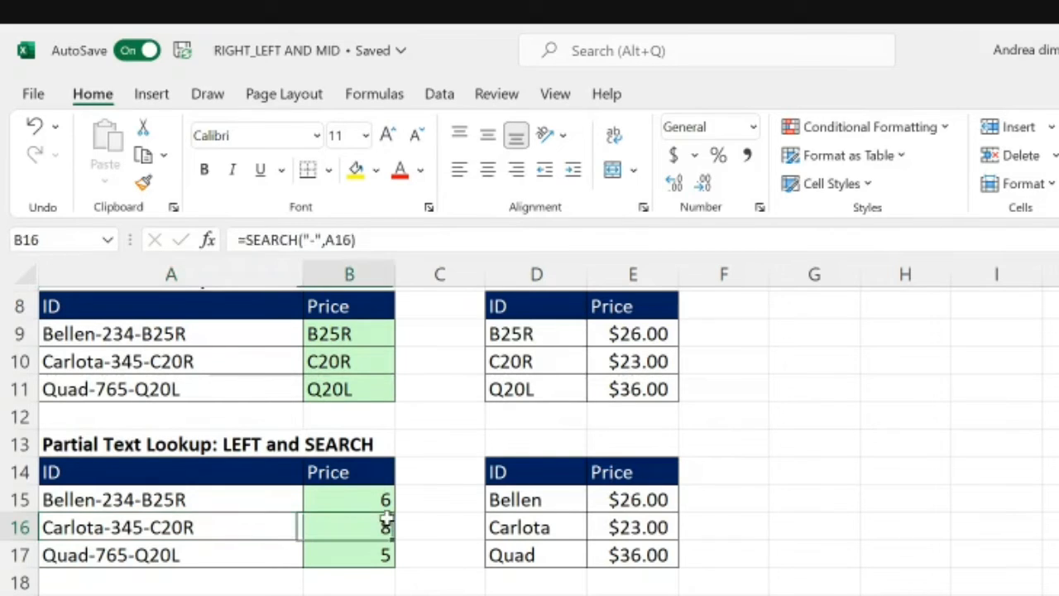
click(369, 241)
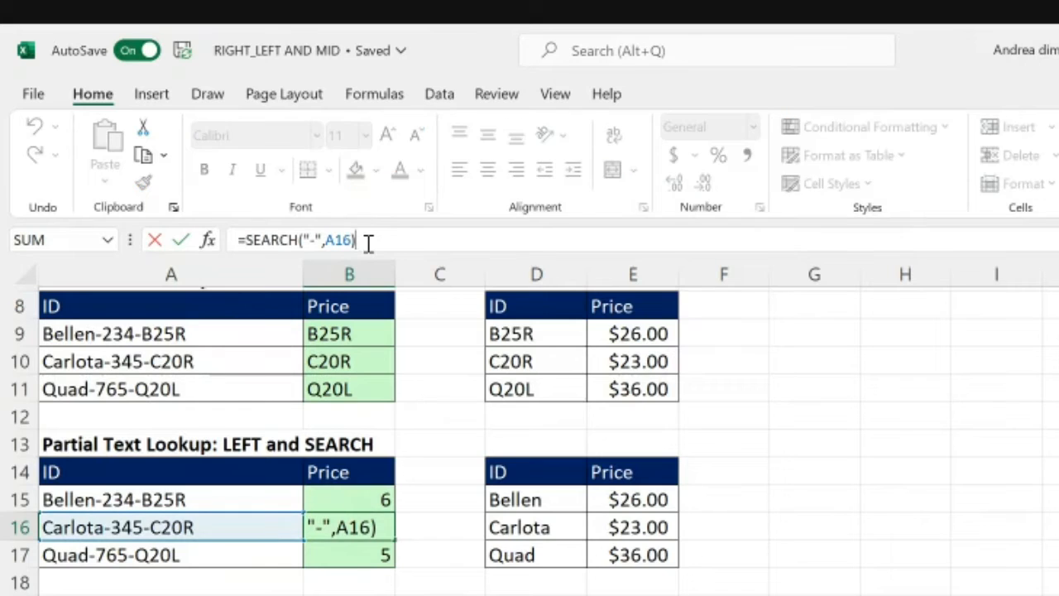
text(-1)
key(Return)
click(368, 241)
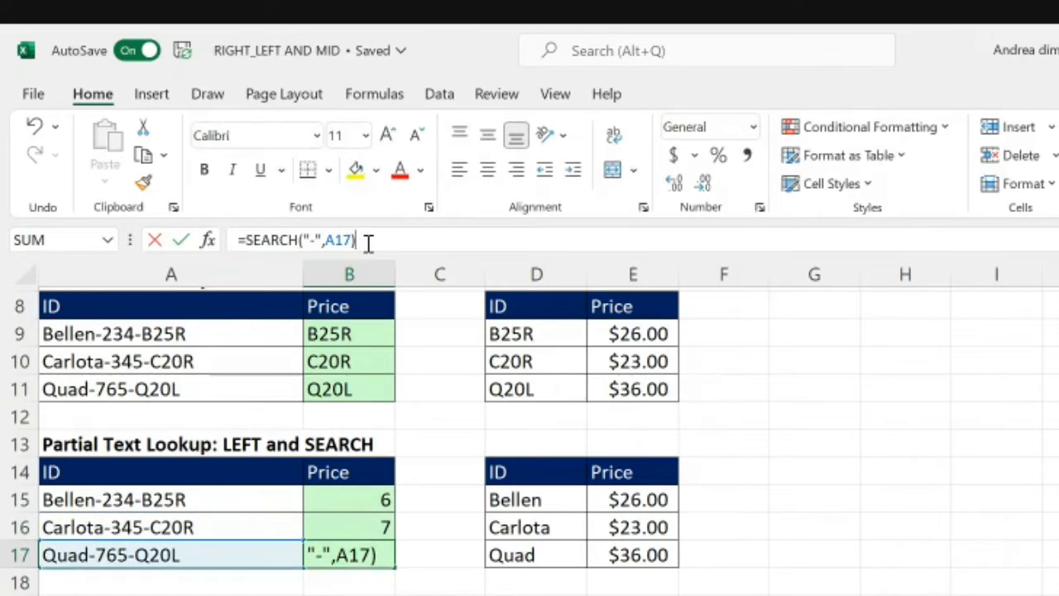
text(-1)
key(Return)
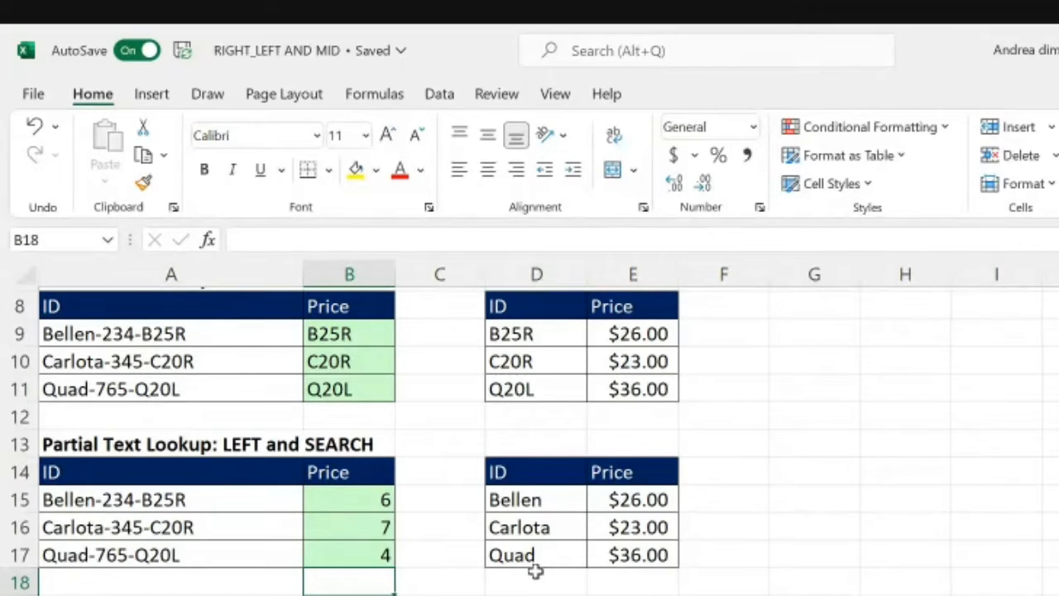
Step: Wrap the formula in B15 in LEFT as =LEFT(A15,SEARCH("-",A15)-1) and copy it down through B17
click(361, 492)
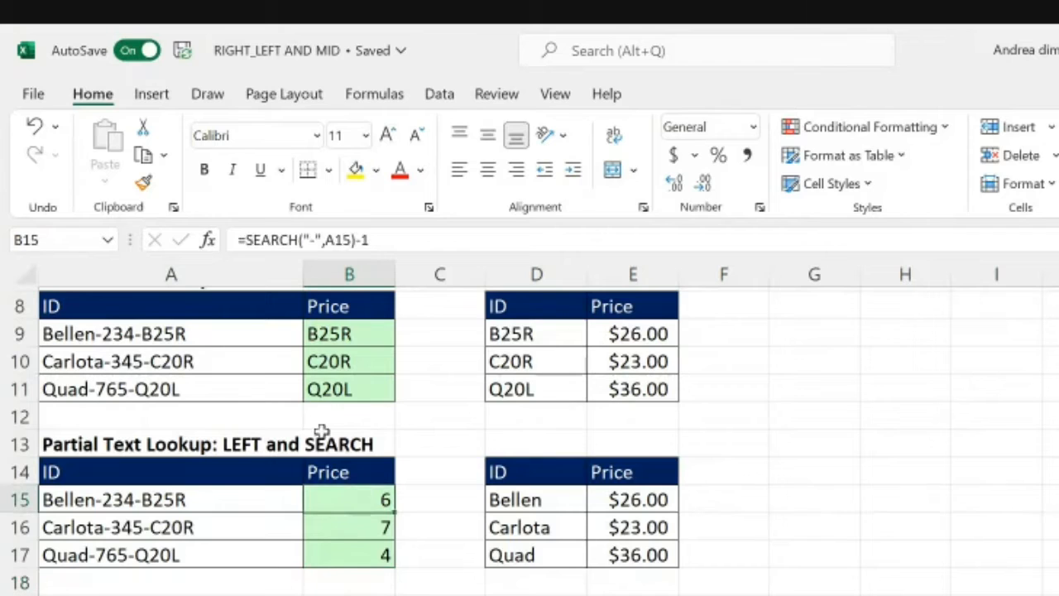
click(240, 240)
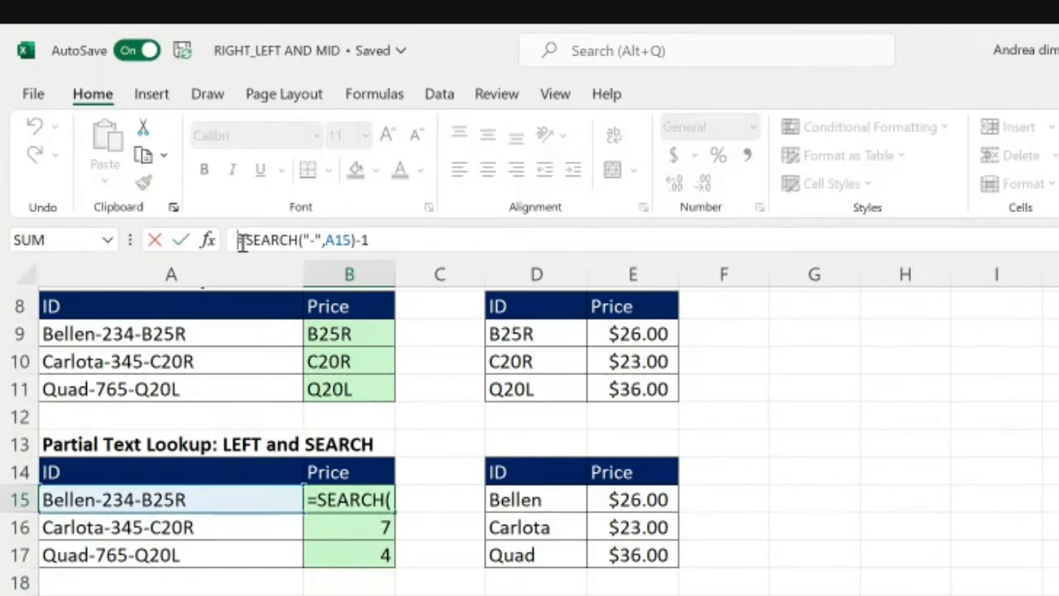
text(l)
text(L)
key(BackSpace)
key(BackSpace)
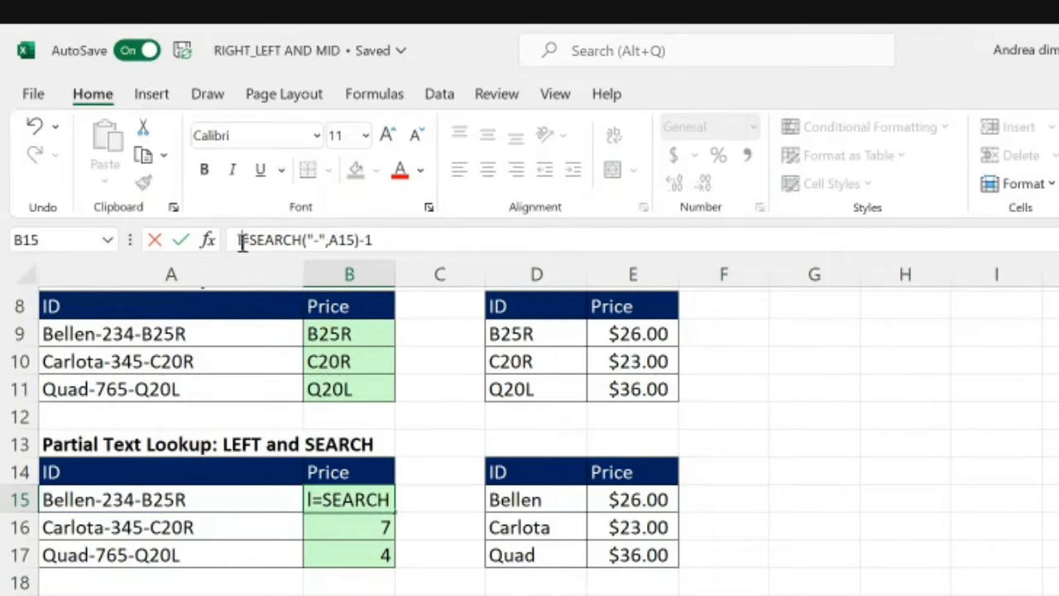
text(LEFT)
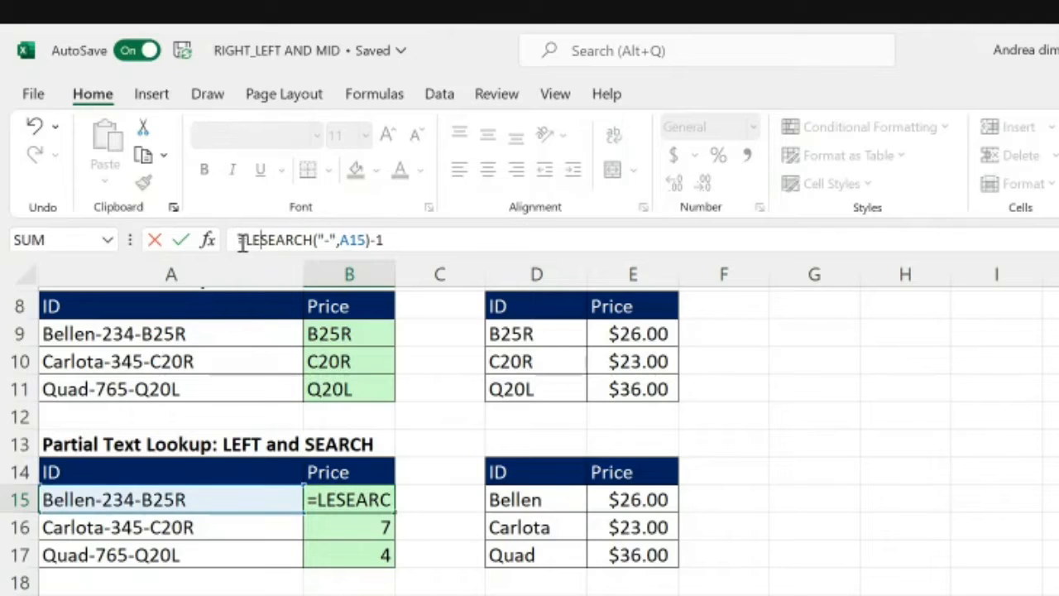
text(()
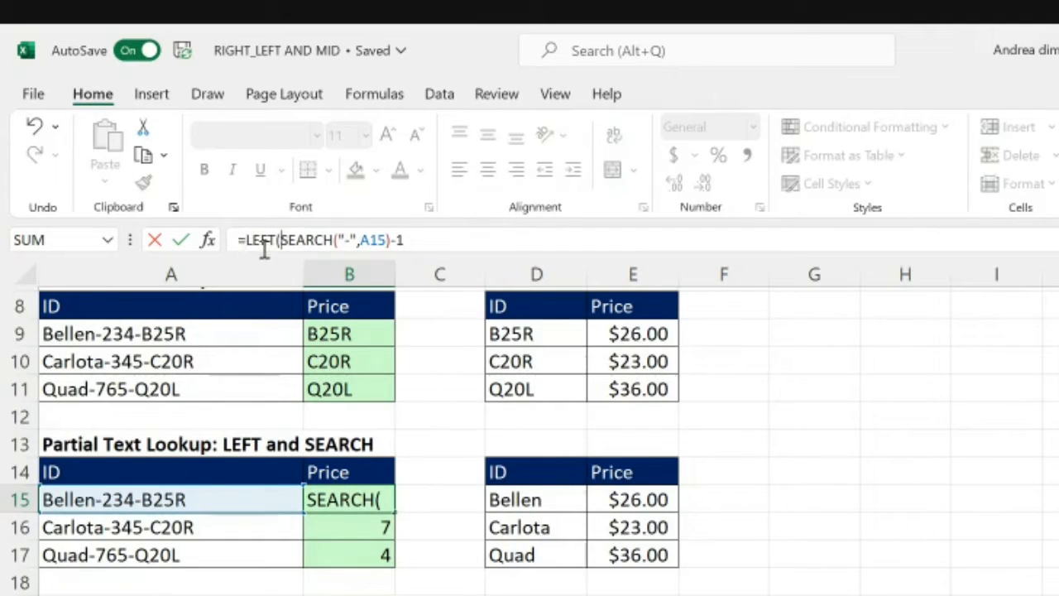
click(235, 494)
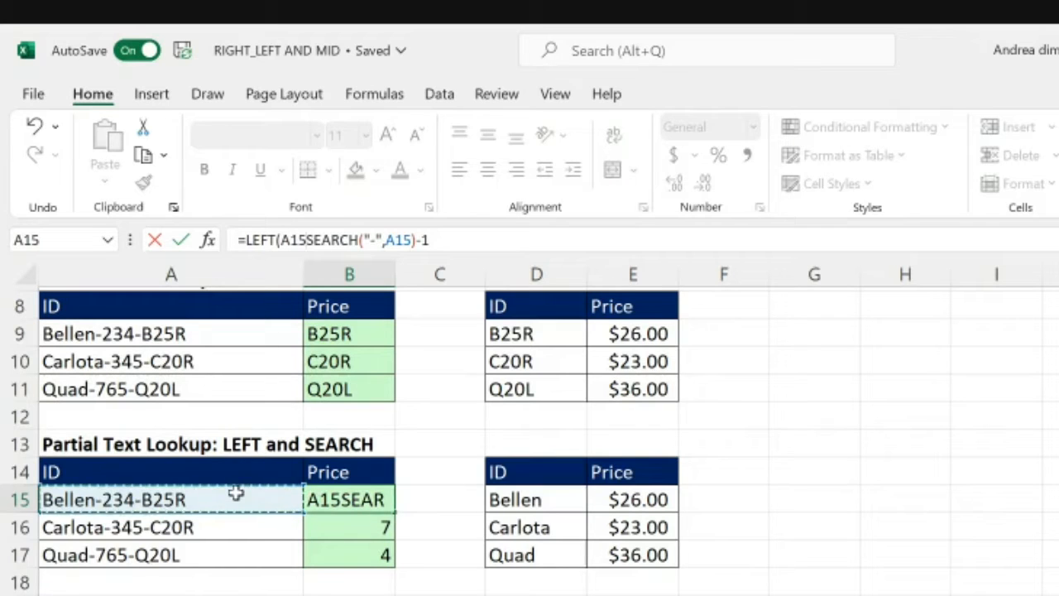
text(,)
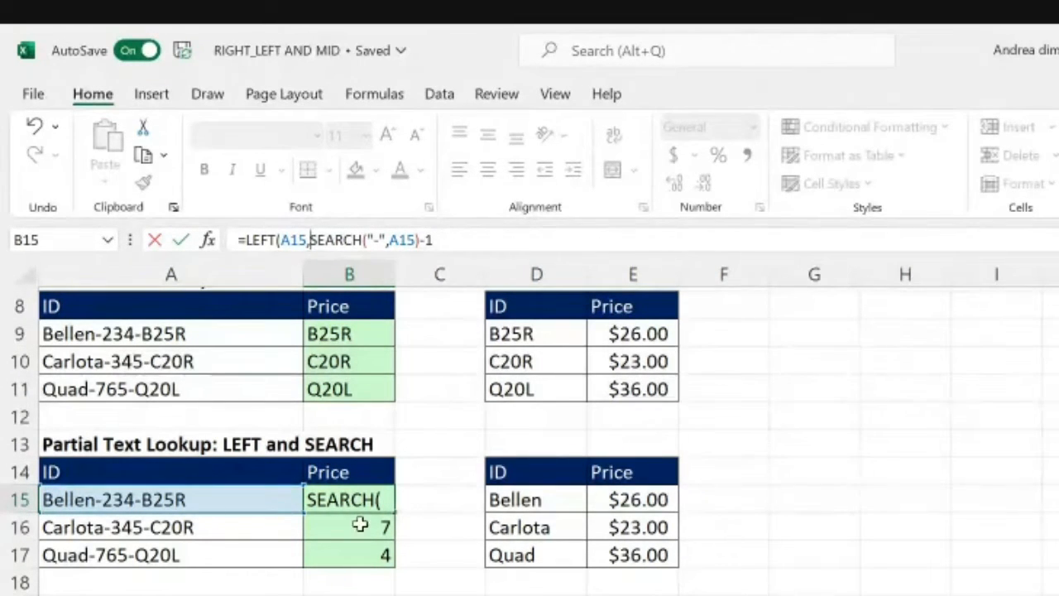
click(459, 252)
text())
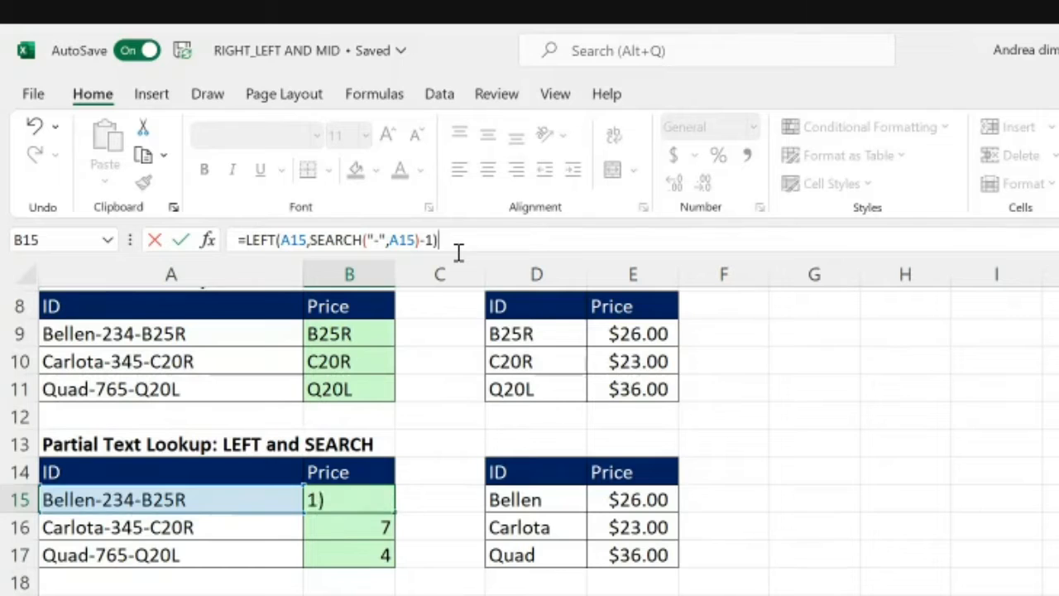
key(Return)
key(Up)
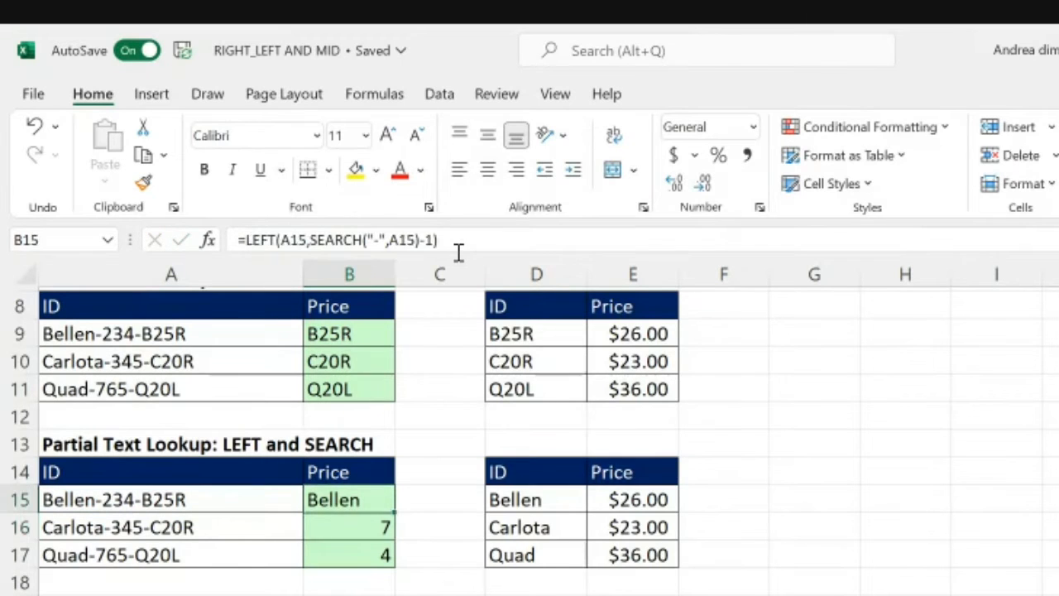
double_click(395, 512)
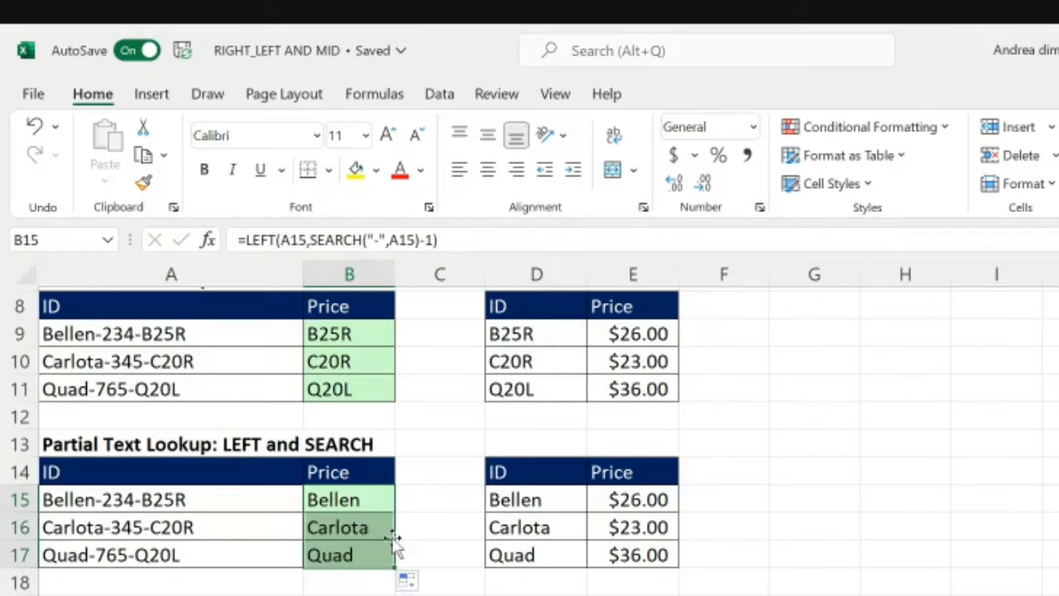
click(434, 551)
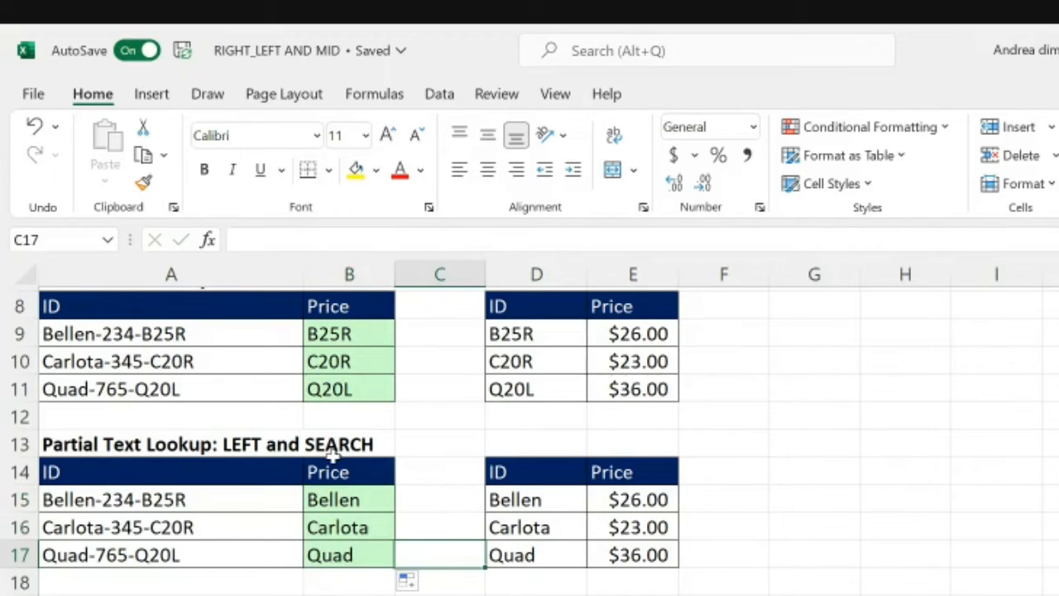
Step: Remove the -1 from the formula in B15, leaving =LEFT(A15,SEARCH("-",A15))
click(359, 503)
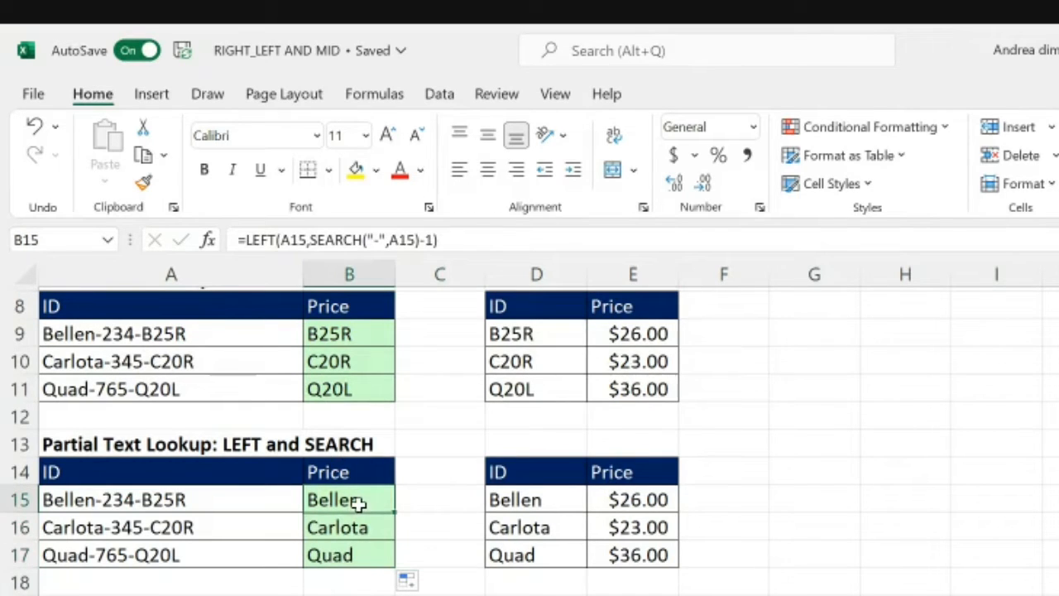
click(432, 239)
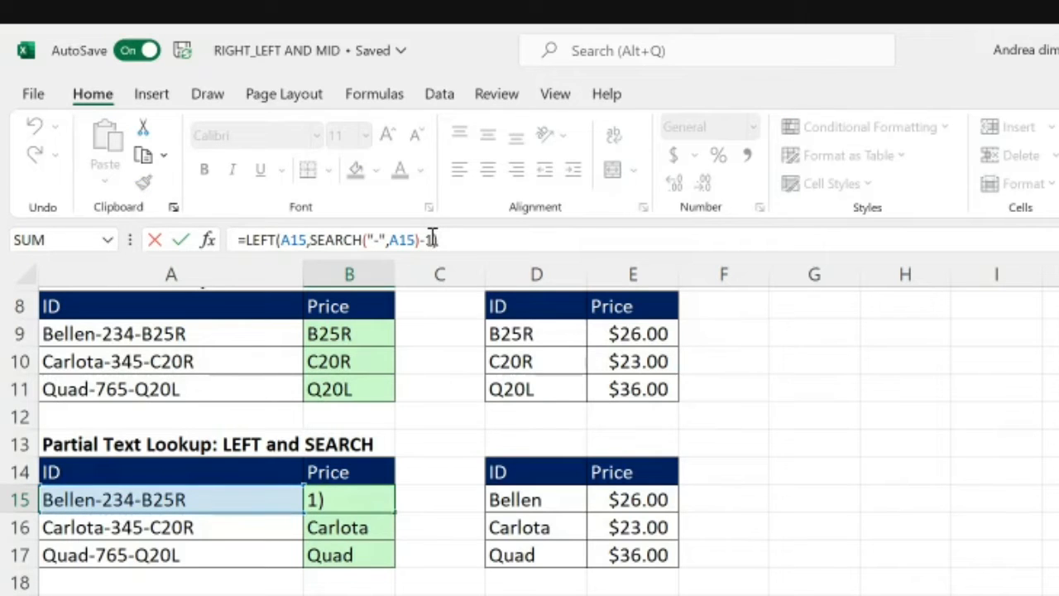
key(BackSpace)
key(BackSpace)
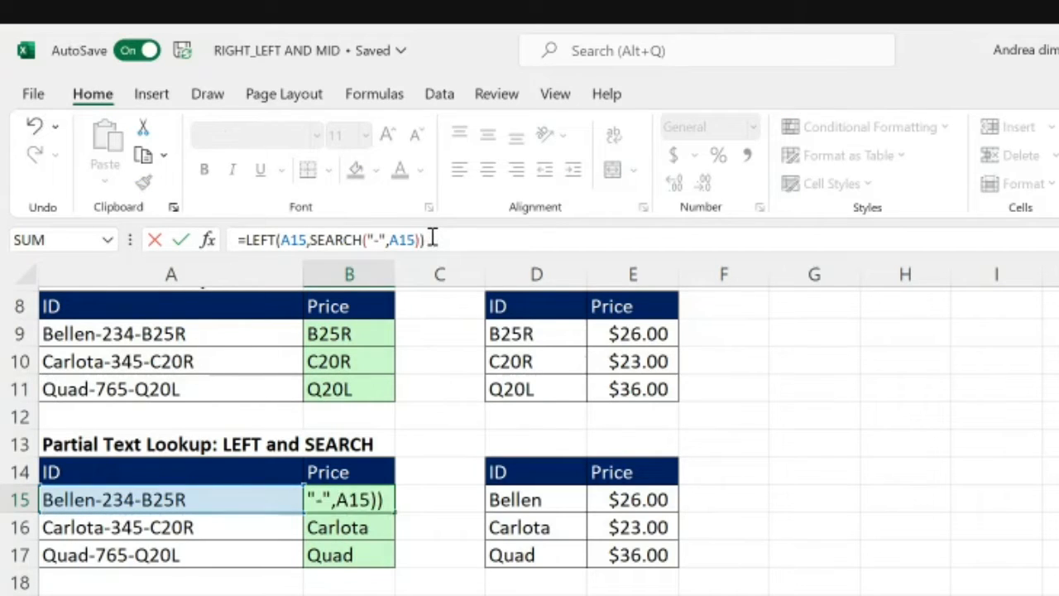
key(Return)
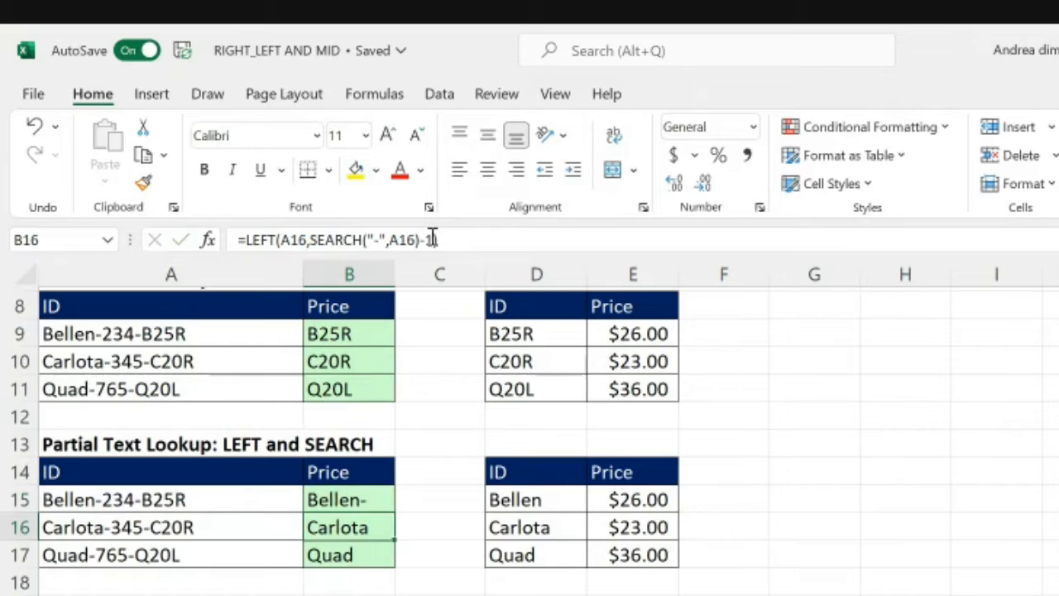
Step: Restore the -1 after SEARCH in B15 so the formula reads =LEFT(A15,SEARCH("-",A15)-1)
click(391, 499)
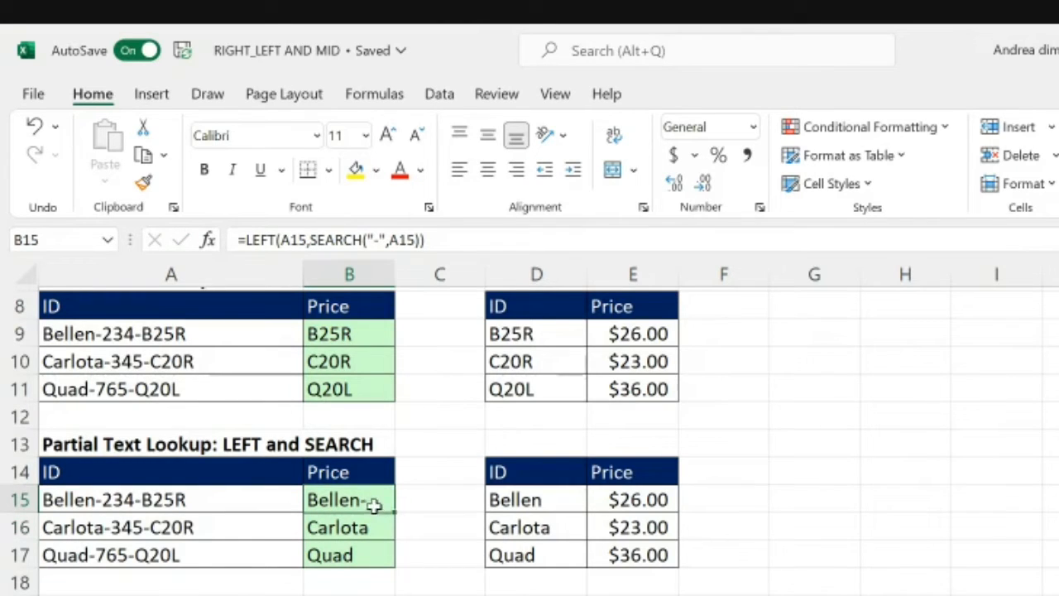
click(421, 242)
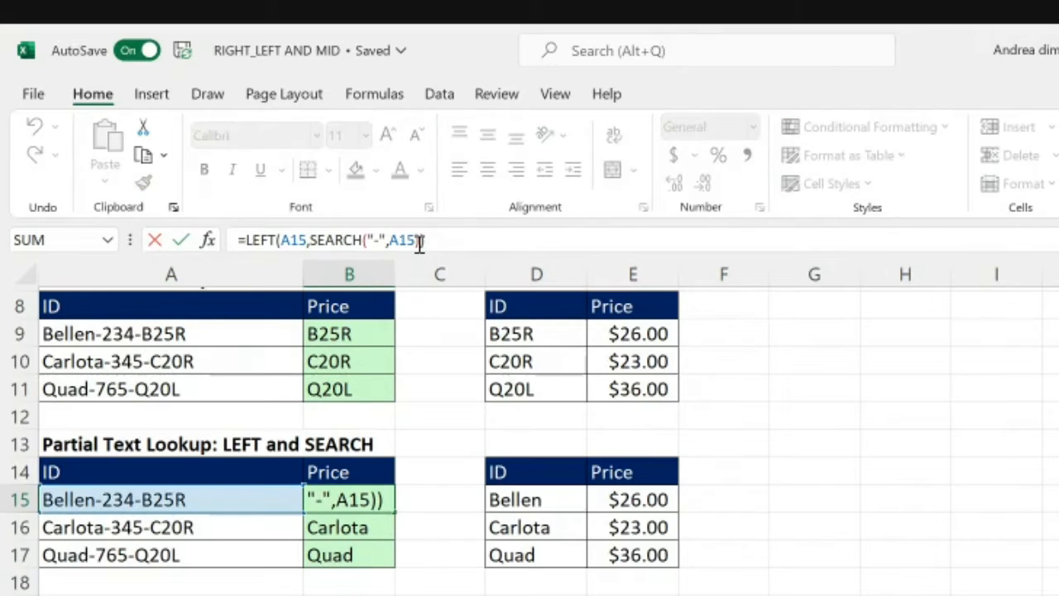
text(-)
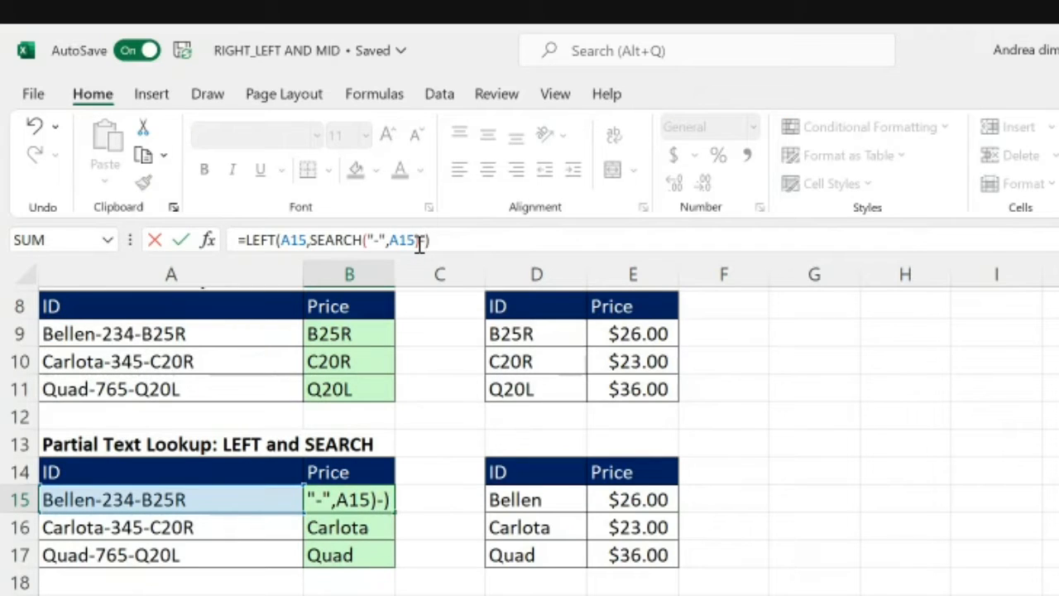
text(1)
key(Return)
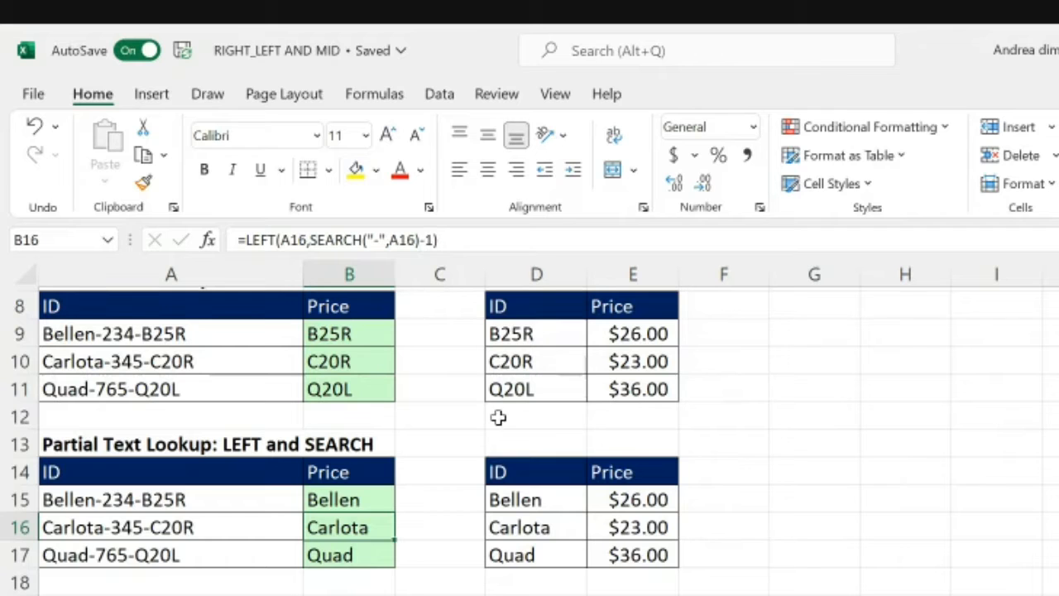
Step: Examine the Partial Text Lookup: MID section, comparing the Price cell B22 with the first ID of the price list in D22
scroll(579, 556, down, 2)
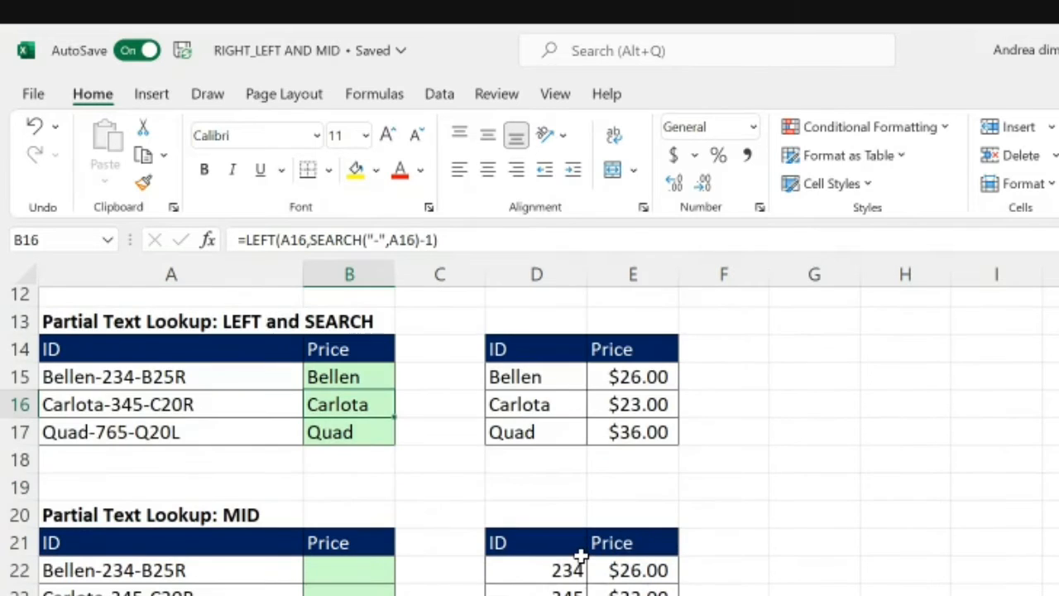
scroll(582, 558, down, 1)
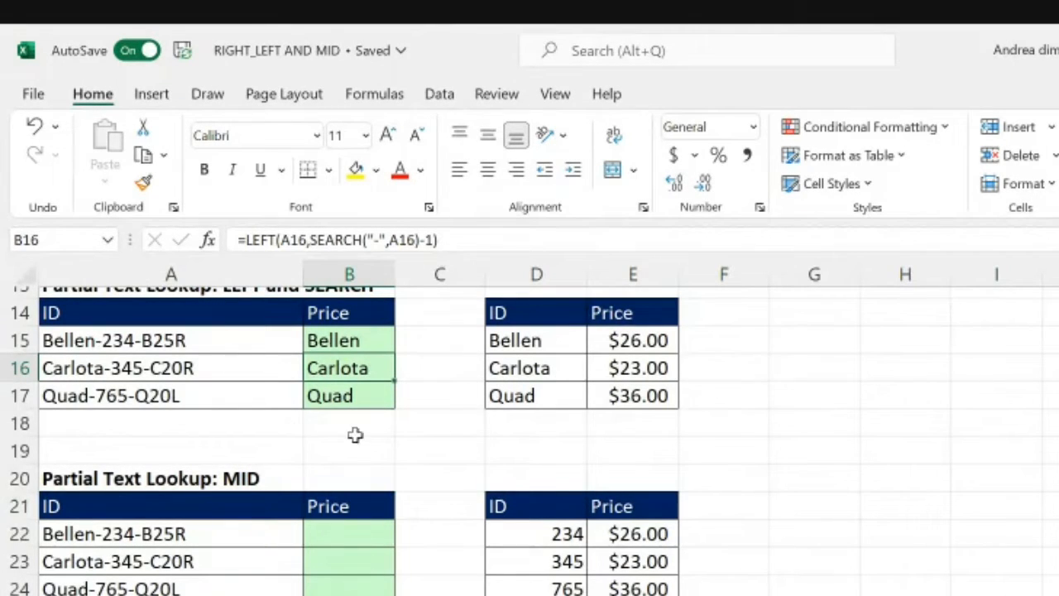
scroll(431, 468, down, 1)
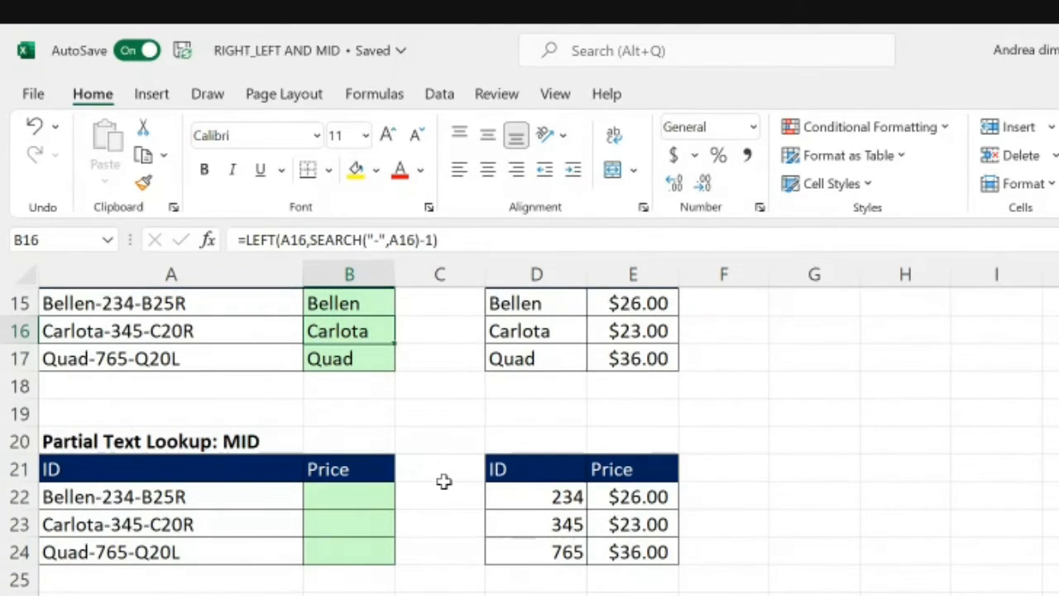
scroll(444, 480, down, 3)
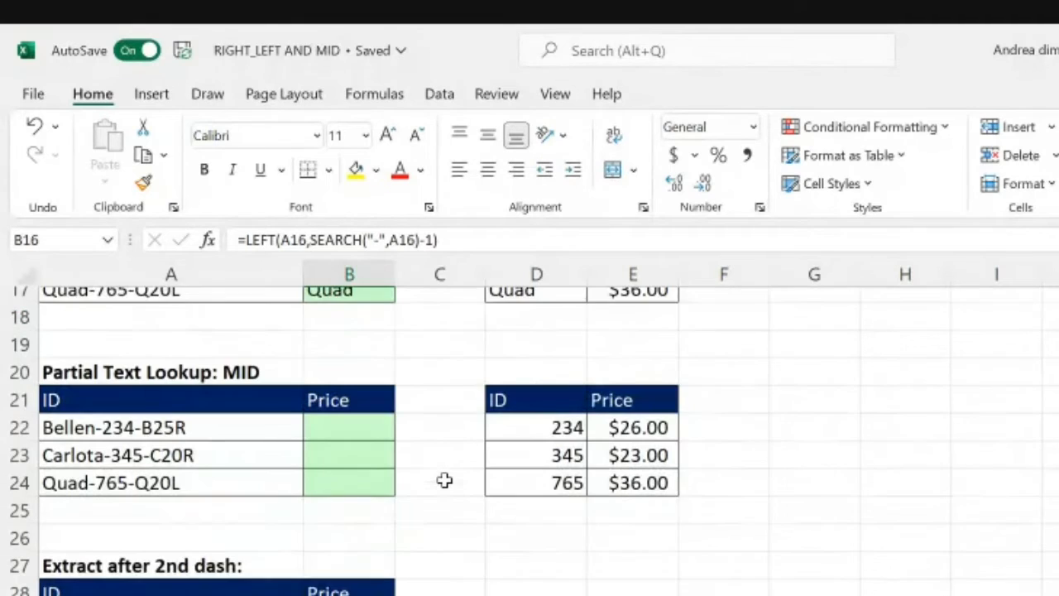
click(383, 434)
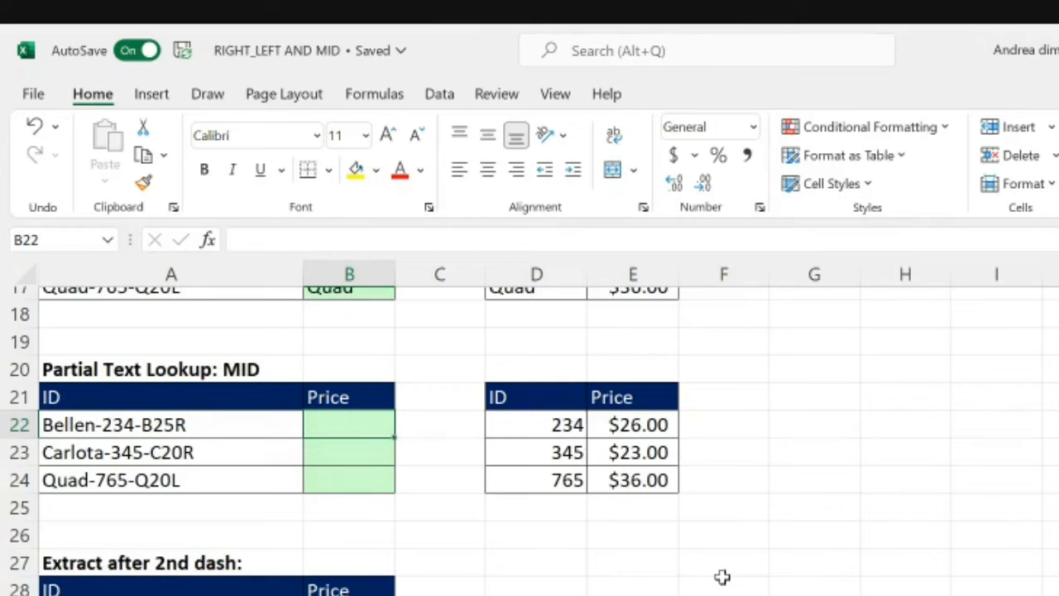
mouse_move(542, 428)
mouse_down()
mouse_move(538, 449)
mouse_move(541, 428)
mouse_up()
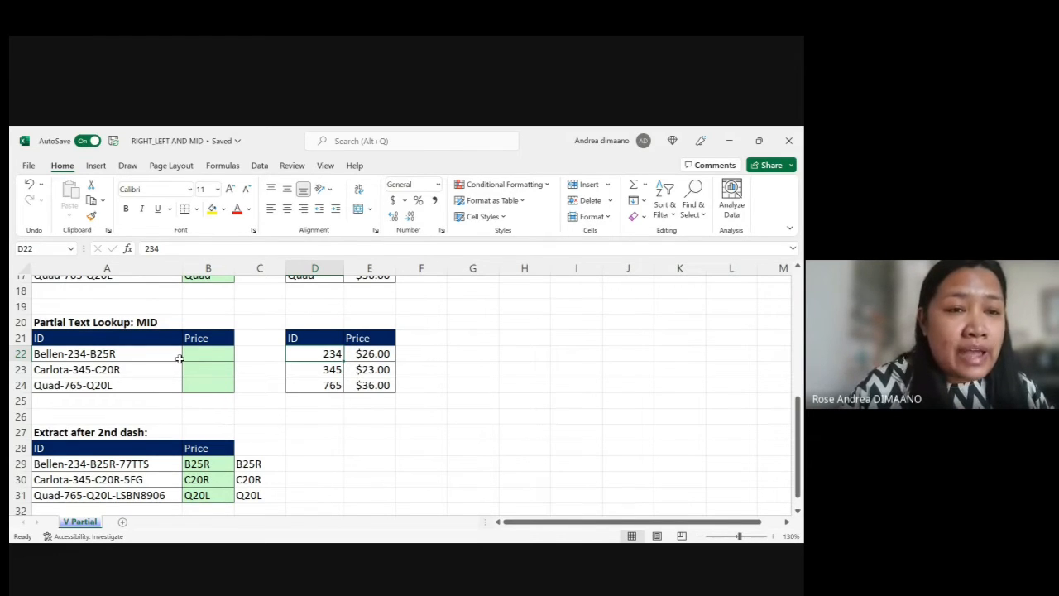
Step: Review the function notes at the top of the sheet and examine where the first dash sits in the IDs in A22 to A24
scroll(178, 357, up, 5)
scroll(179, 358, up, 1)
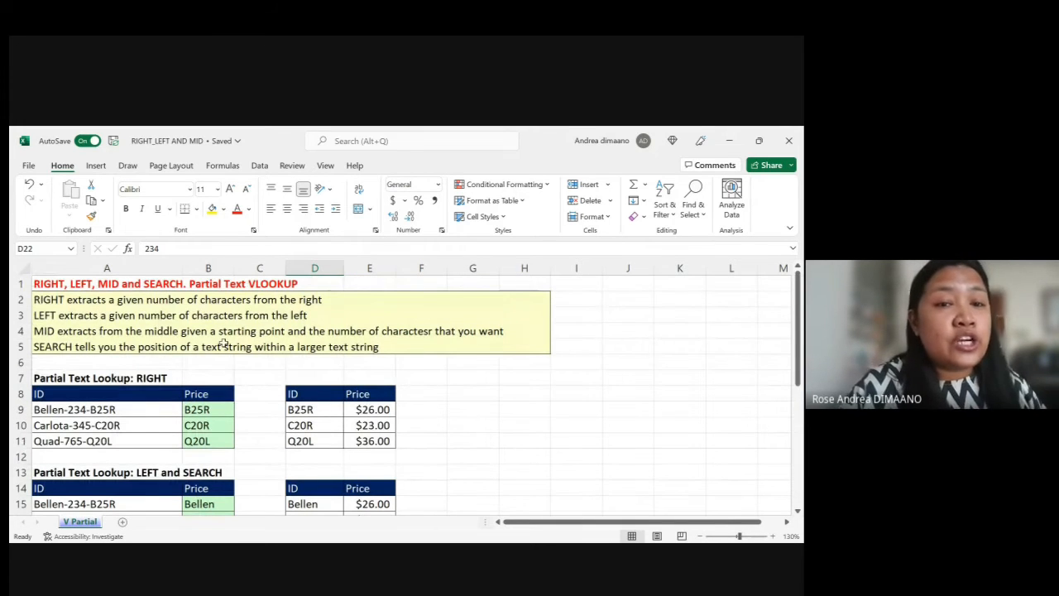
scroll(304, 331, down, 1)
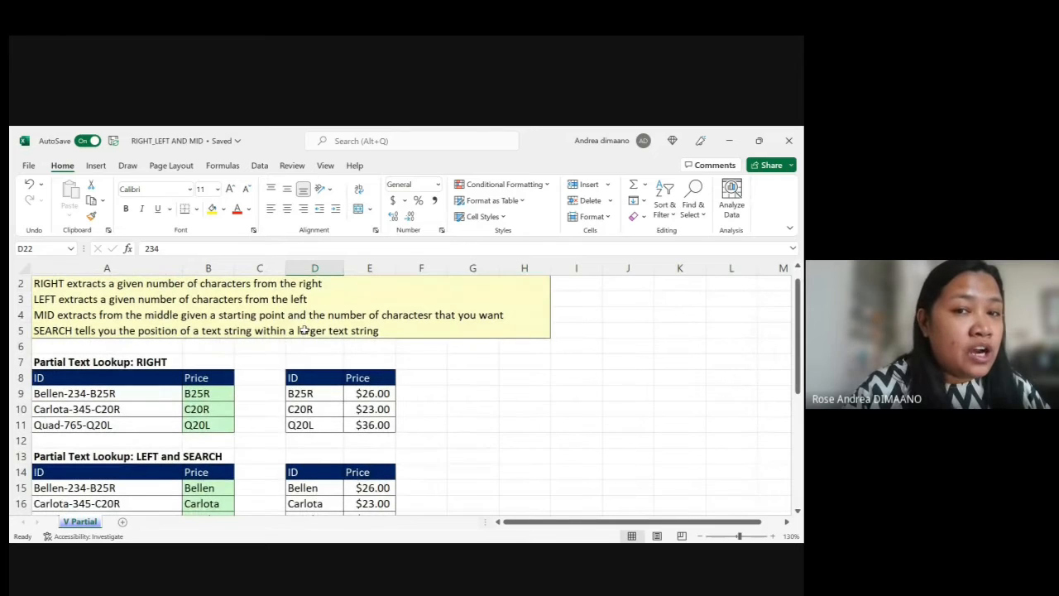
scroll(304, 331, down, 1)
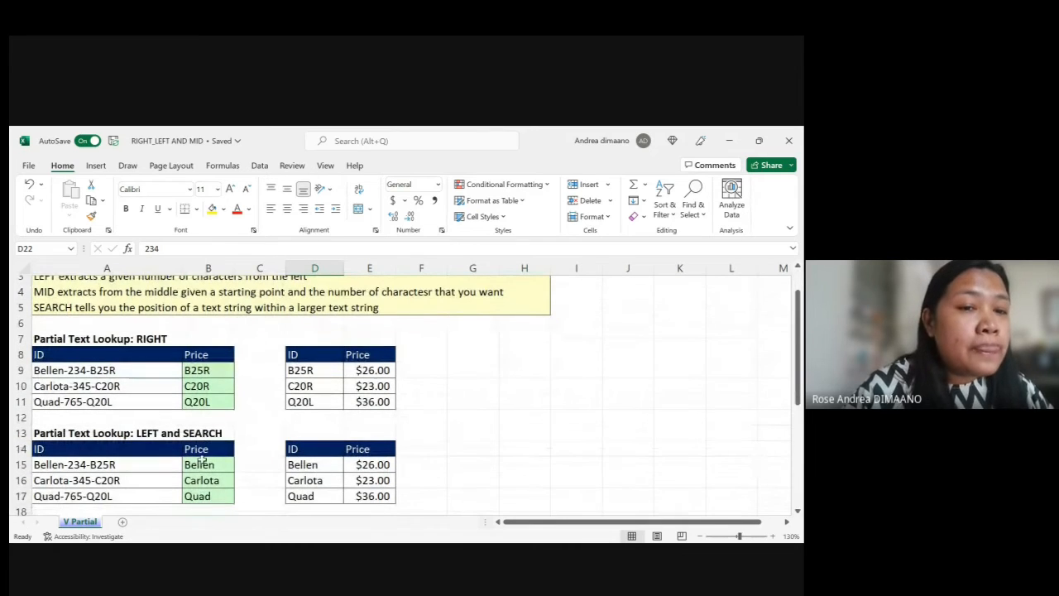
scroll(202, 453, down, 5)
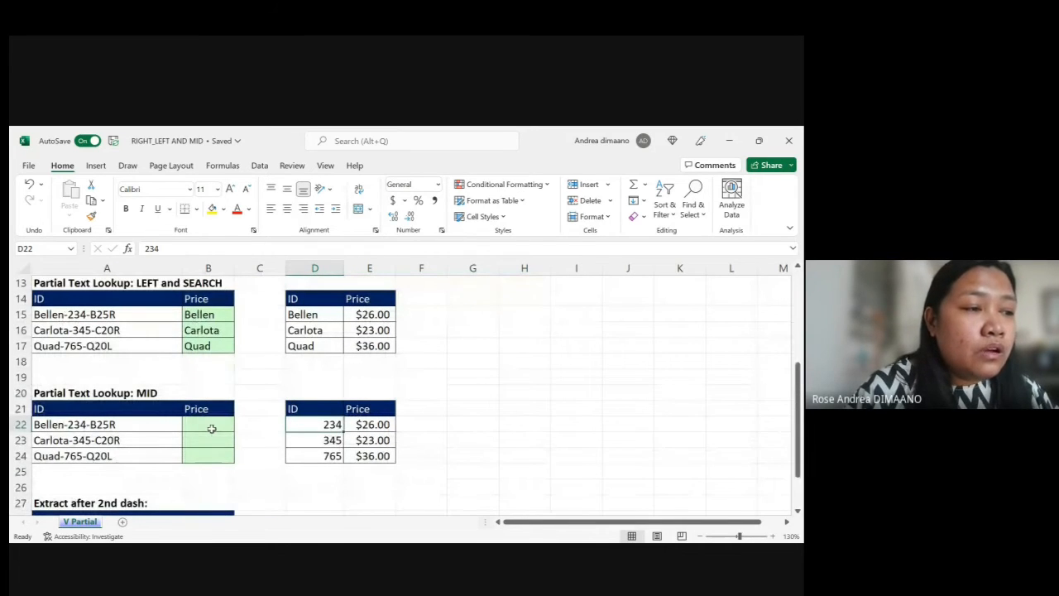
click(113, 424)
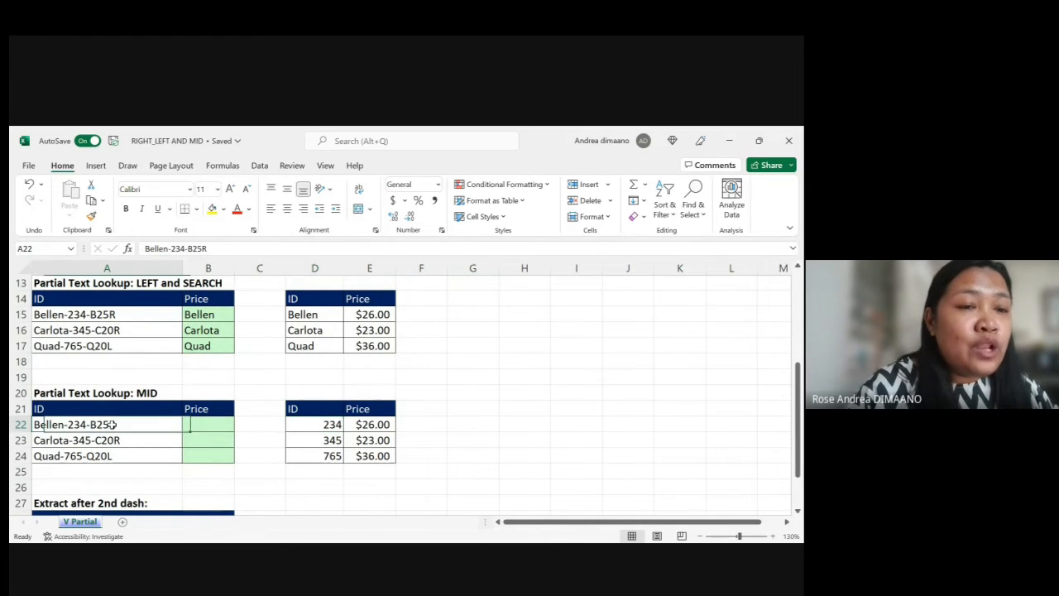
click(175, 249)
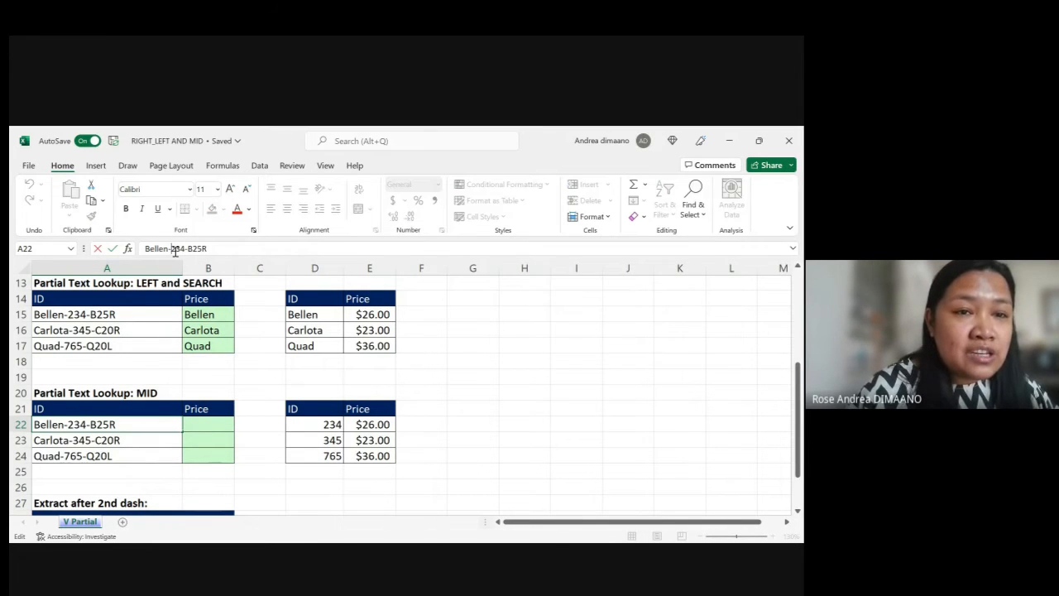
click(69, 439)
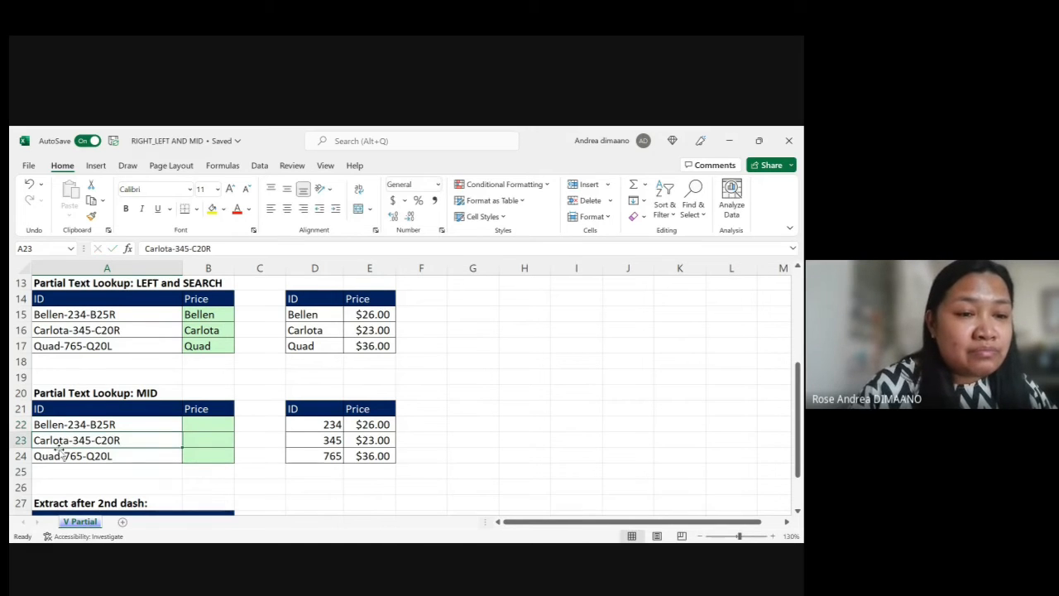
key(Down)
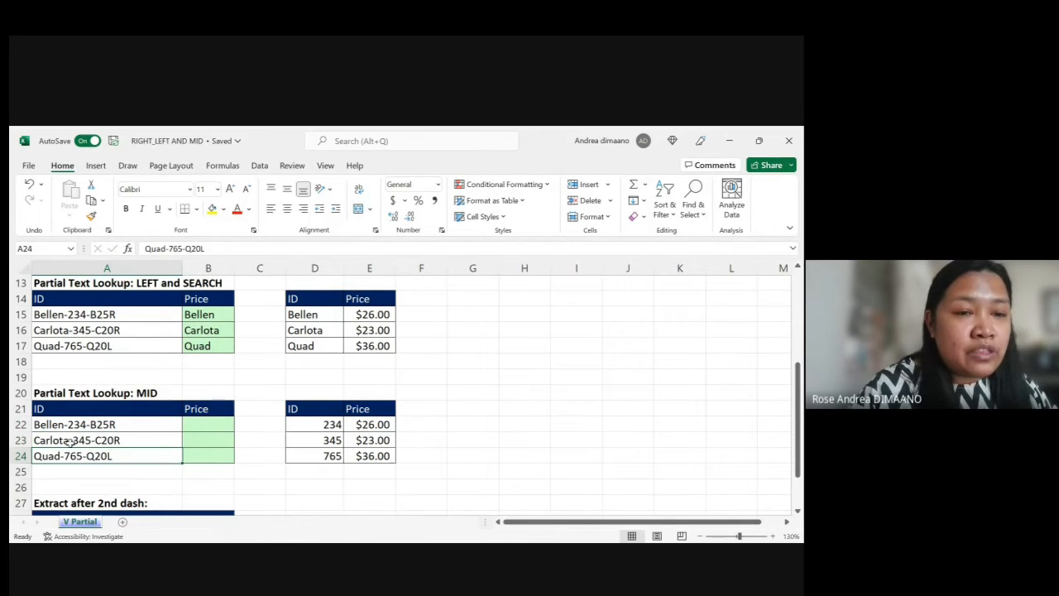
click(72, 442)
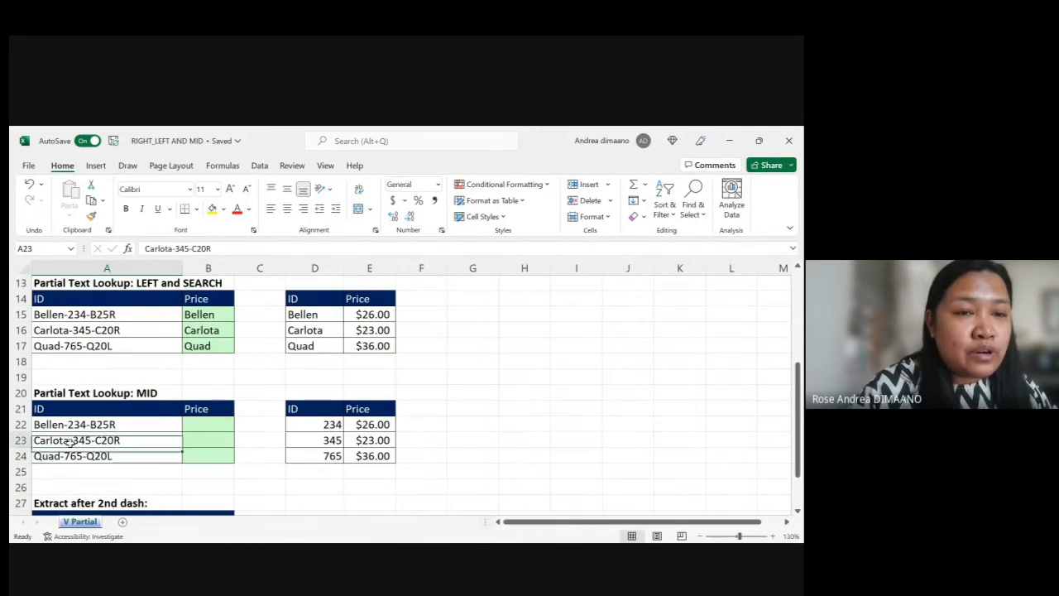
click(174, 248)
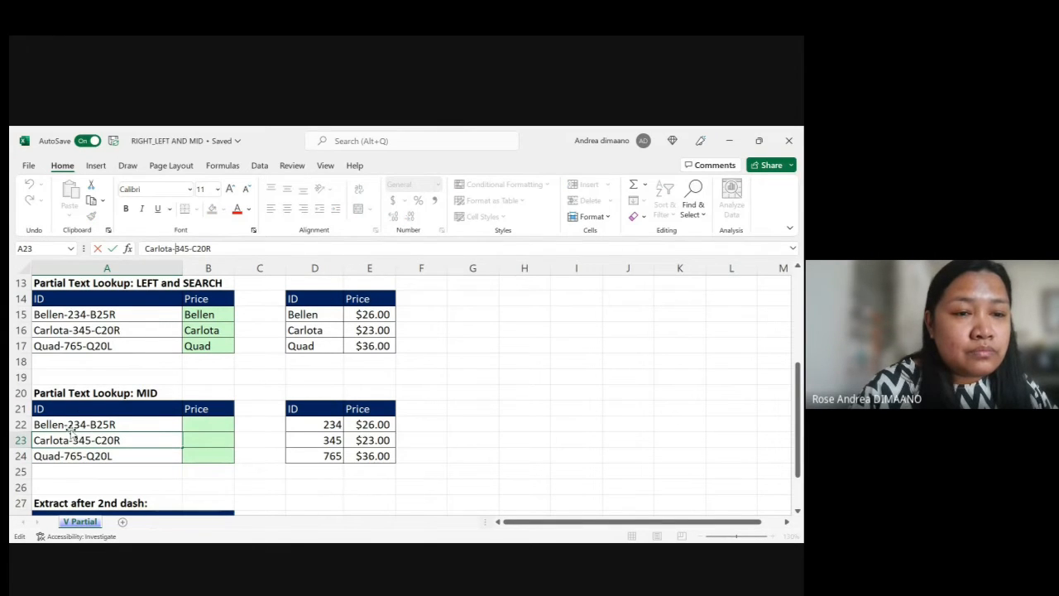
click(73, 425)
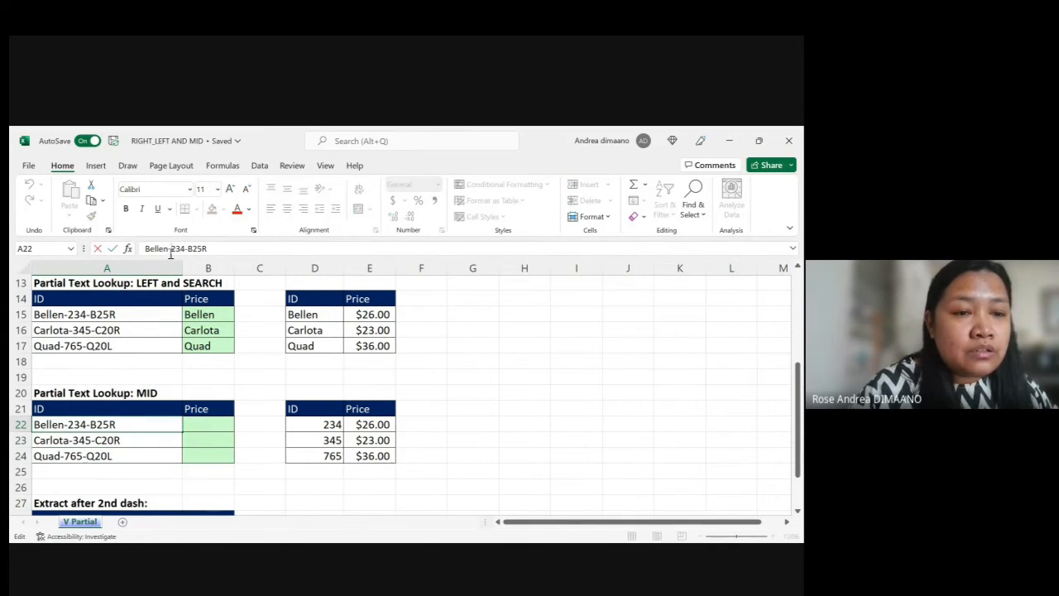
click(89, 457)
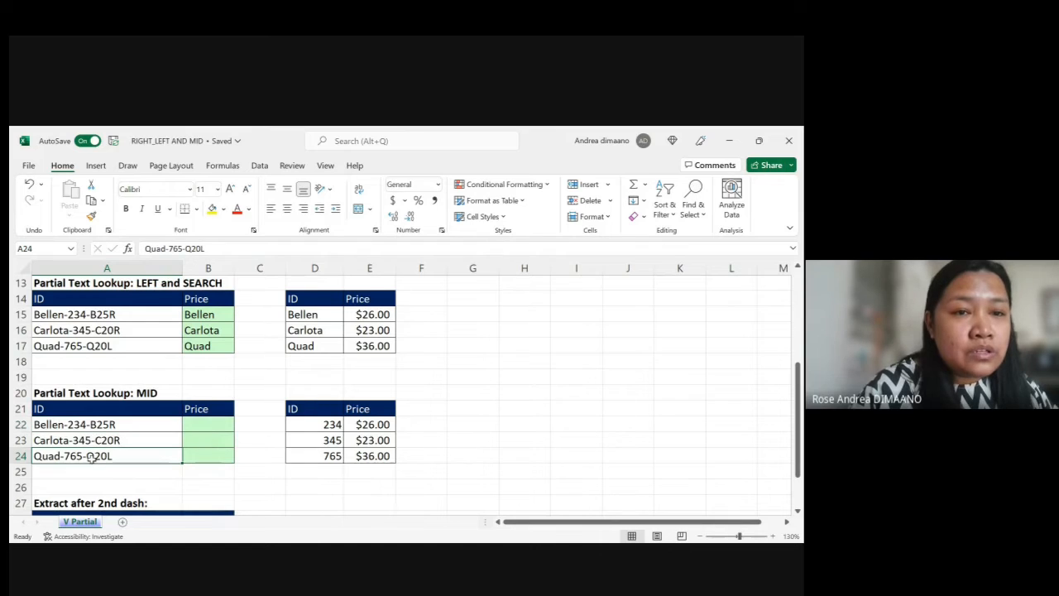
click(165, 249)
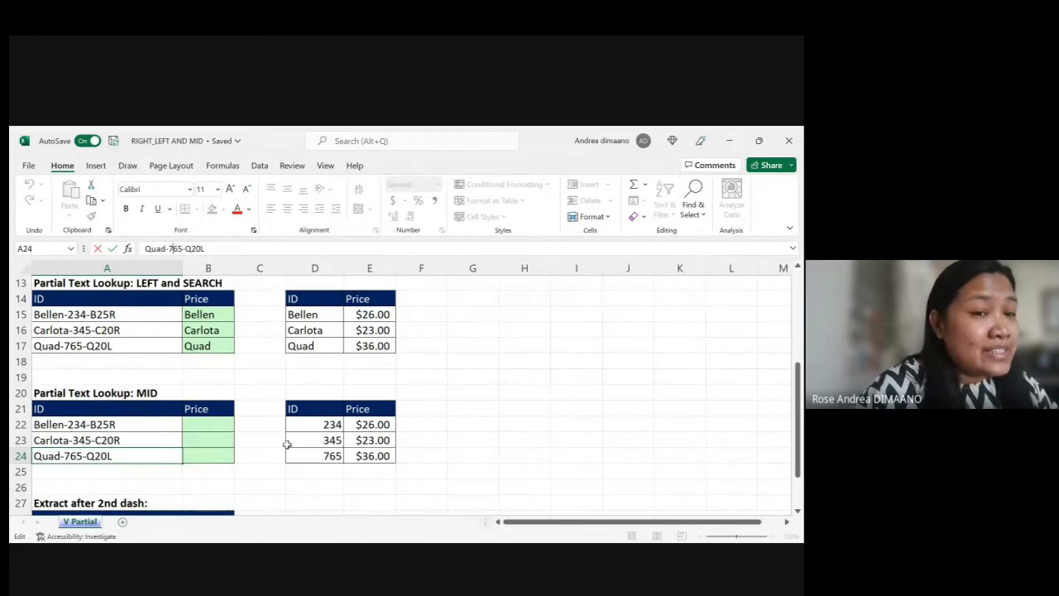
Step: Enter =SEARCH("-",A22) in B22 to find the first dash's position and copy it down through B24
click(194, 426)
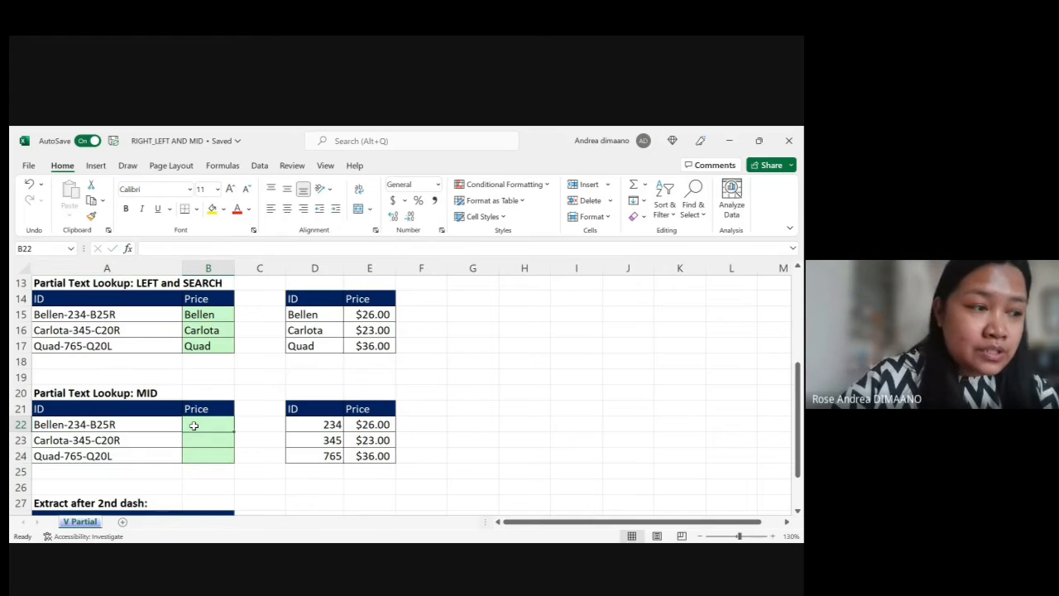
text(=)
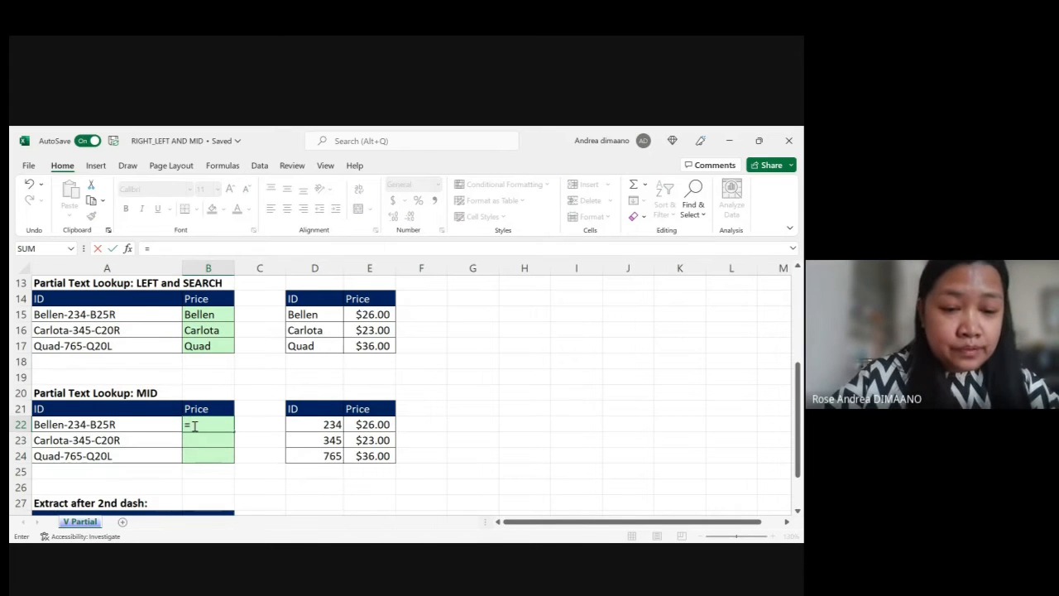
text(SEARCH)
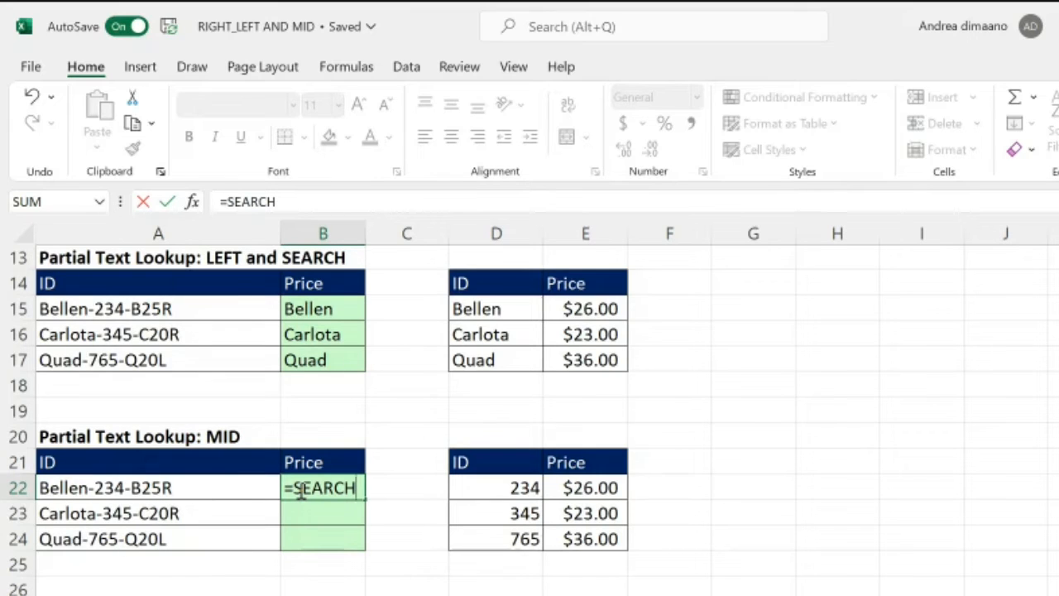
text(()
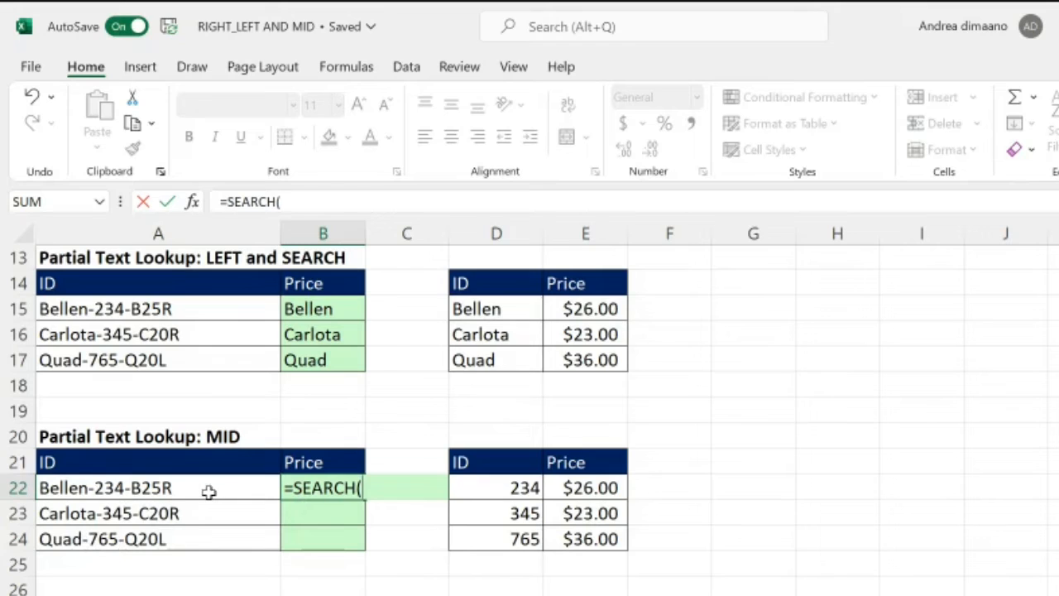
text("-")
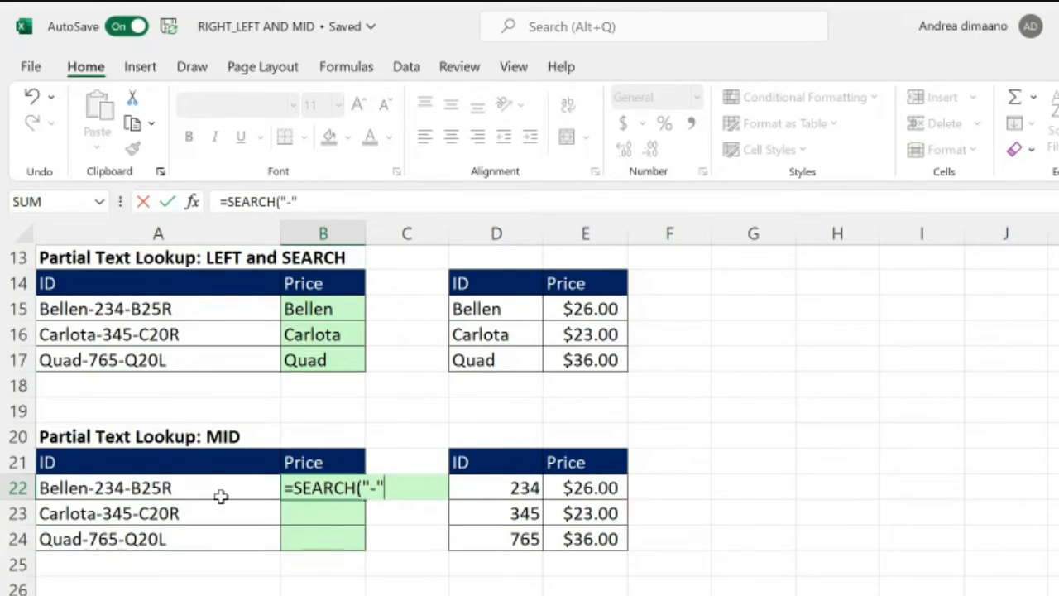
text(,)
click(163, 489)
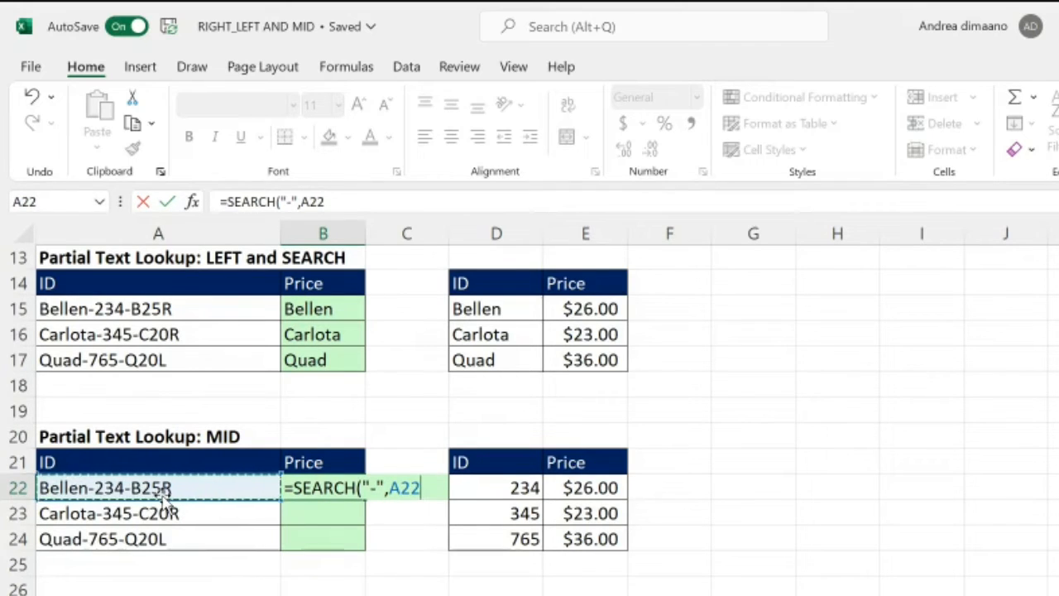
text())
key(Return)
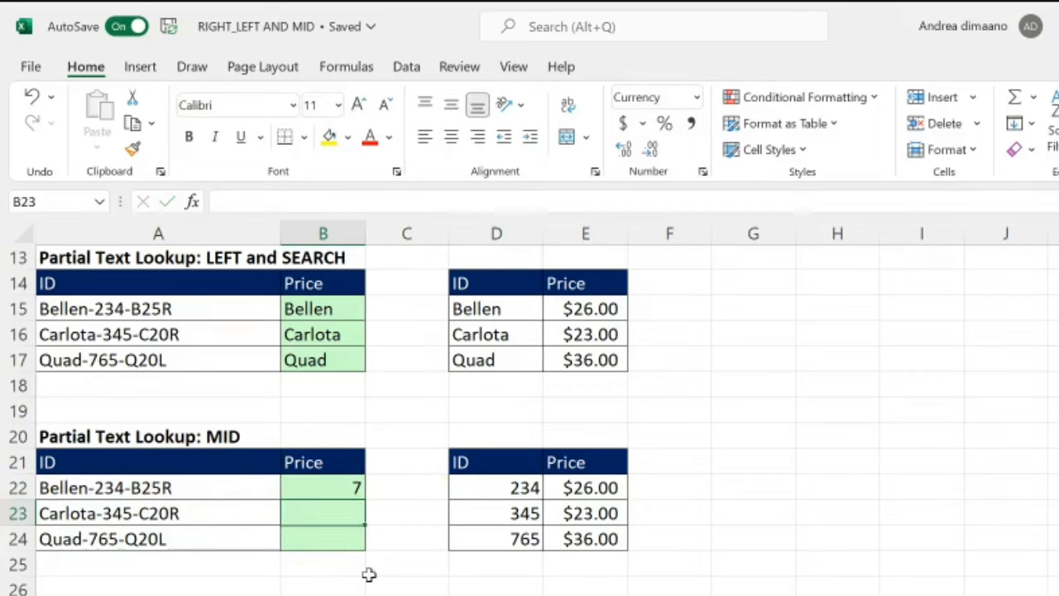
click(356, 489)
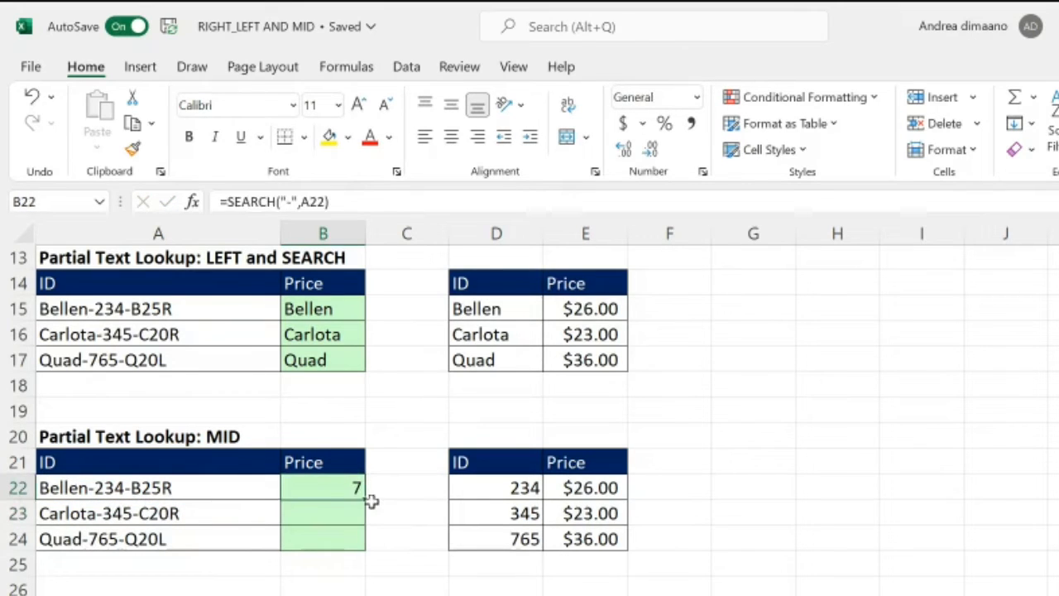
double_click(368, 502)
Step: Compare the SEARCH results in B22 to B24 with the dash positions in the IDs in column A
click(356, 490)
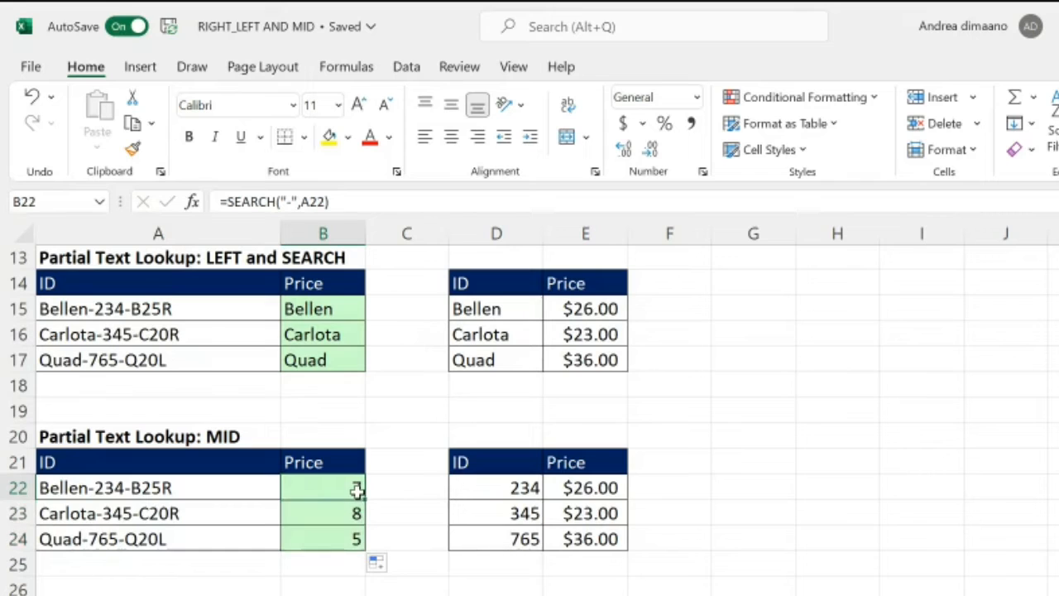
click(347, 202)
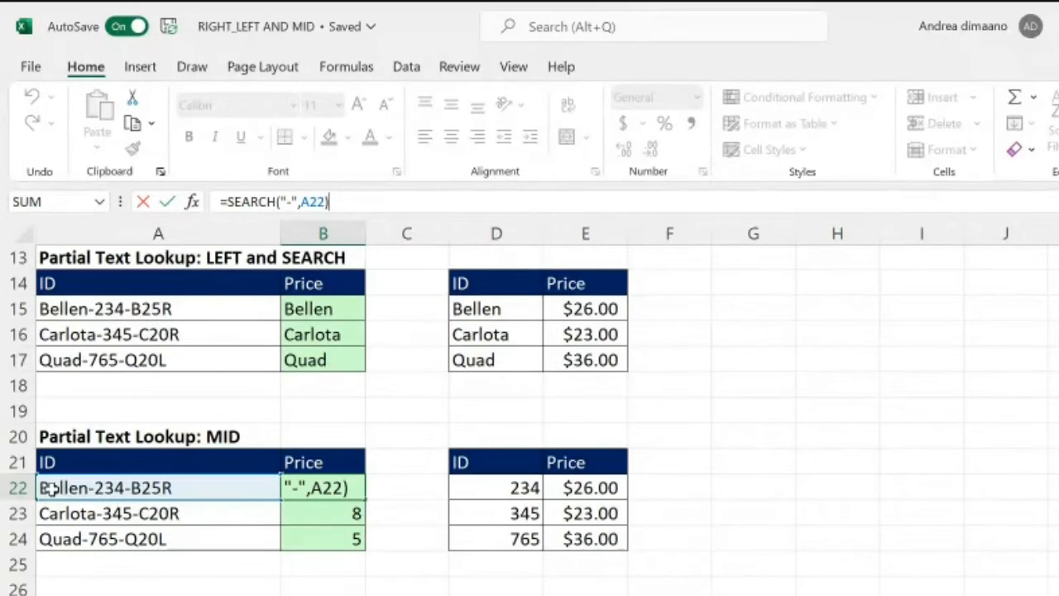
click(111, 539)
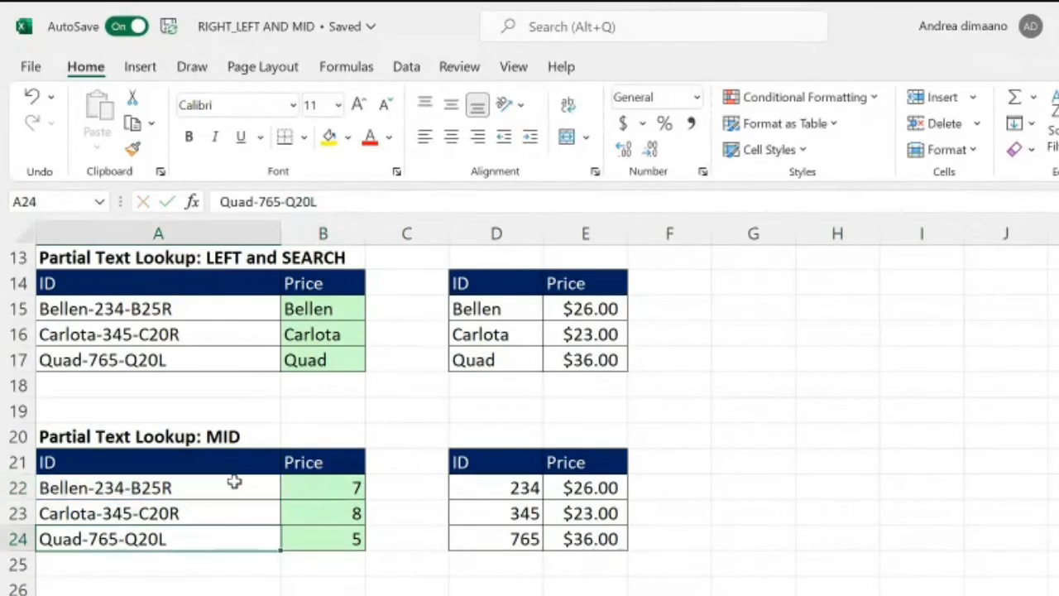
click(63, 486)
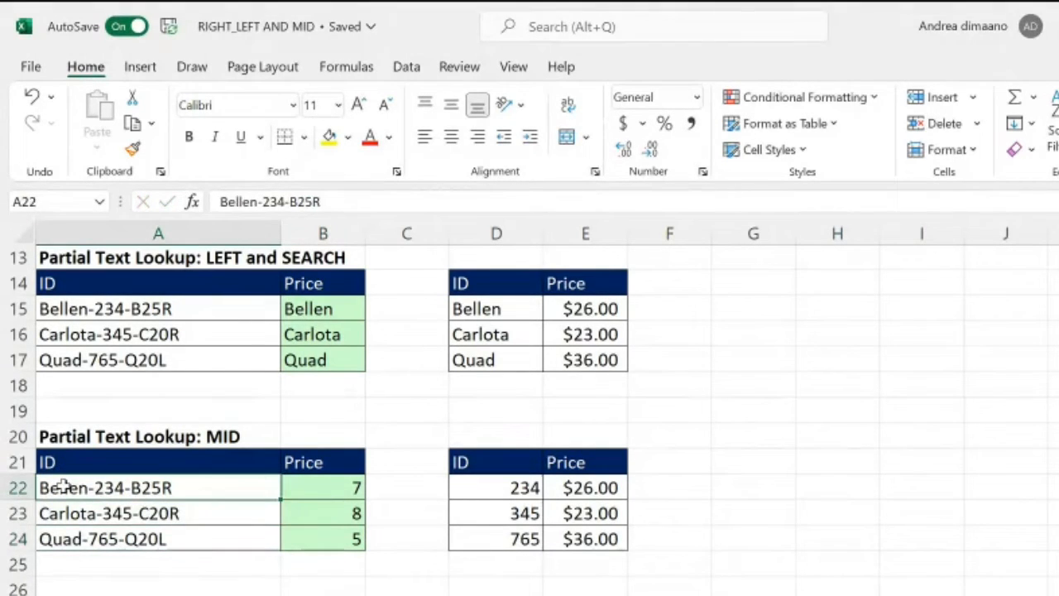
click(265, 202)
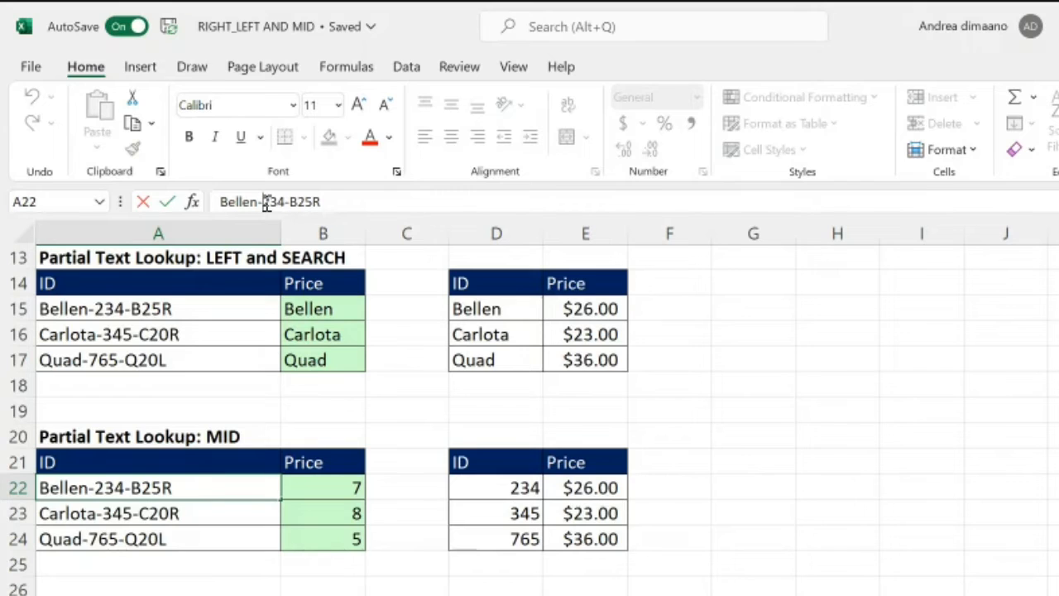
key(shift+Left)
click(265, 203)
key(Return)
key(Right)
key(Left)
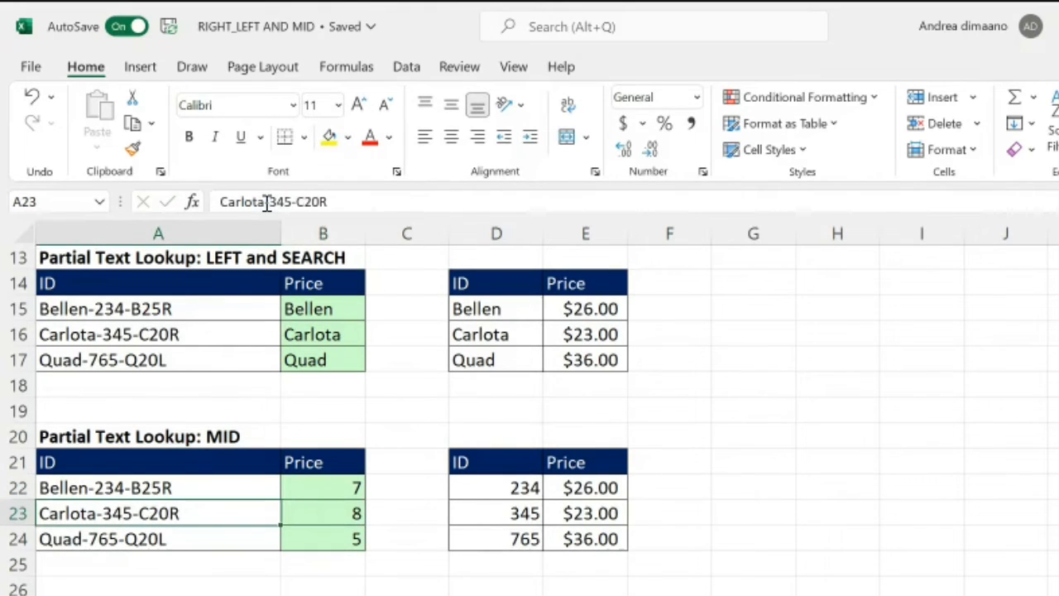
key(Down)
key(Right)
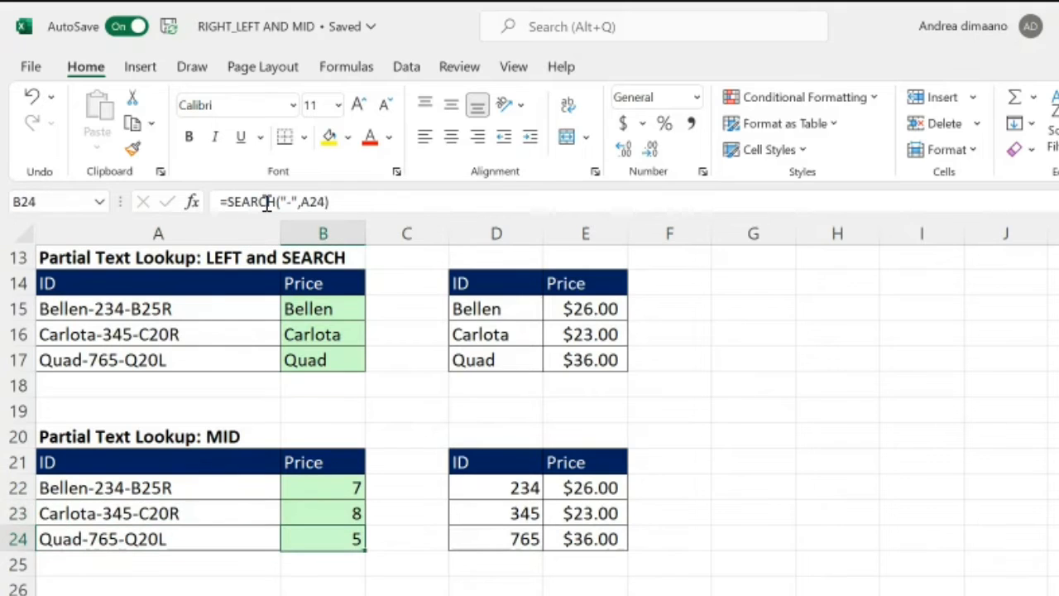
key(Down)
Step: Add 1 to the formula in B22 so it reads =SEARCH("-",A22)+1 and copy it down through B24
key(Up)
key(Up)
key(Up)
click(345, 201)
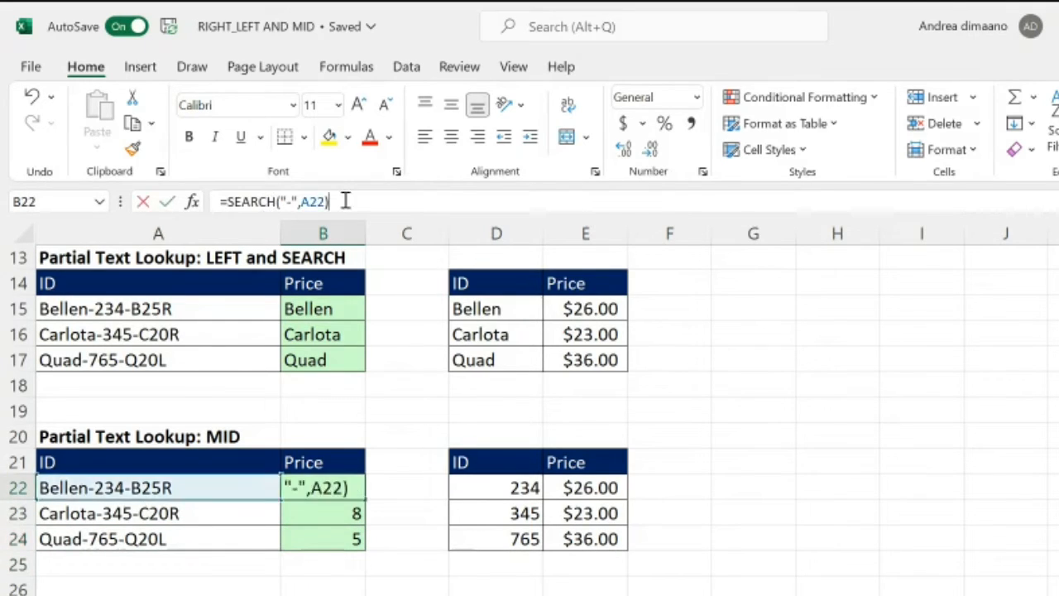
text(+1)
key(Return)
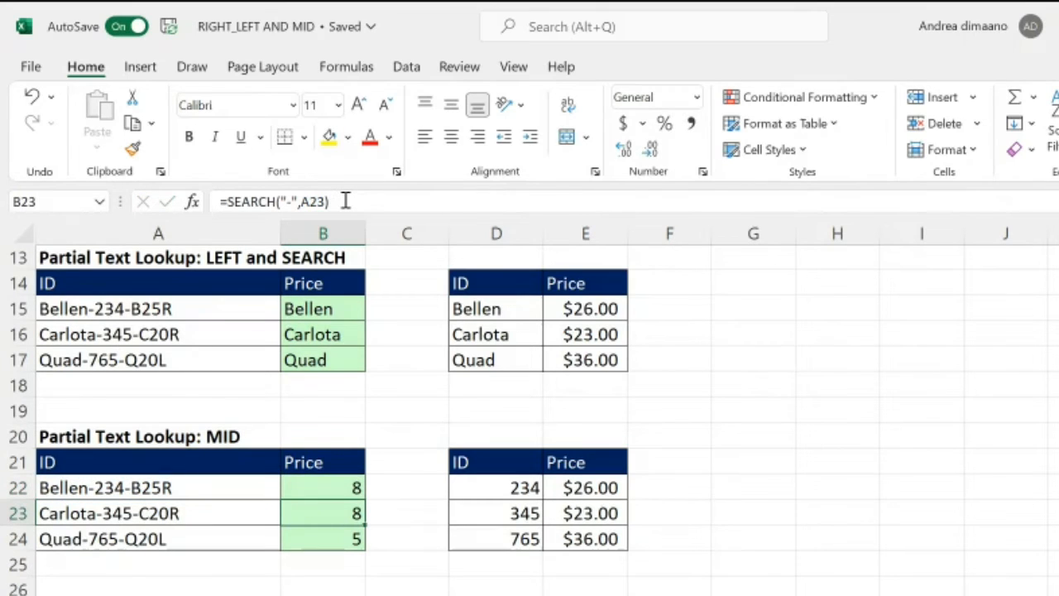
click(348, 483)
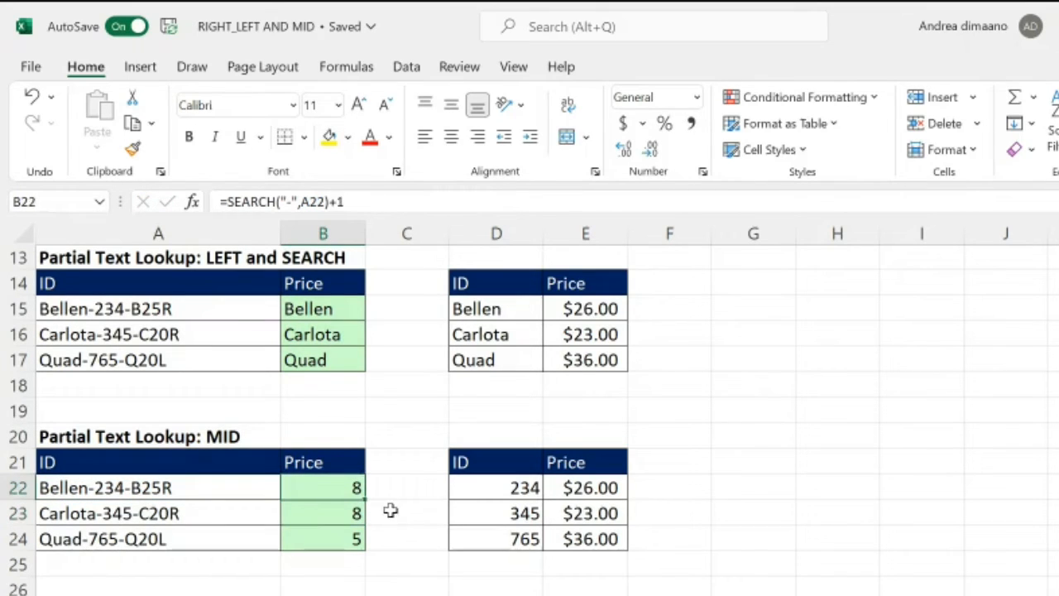
double_click(365, 500)
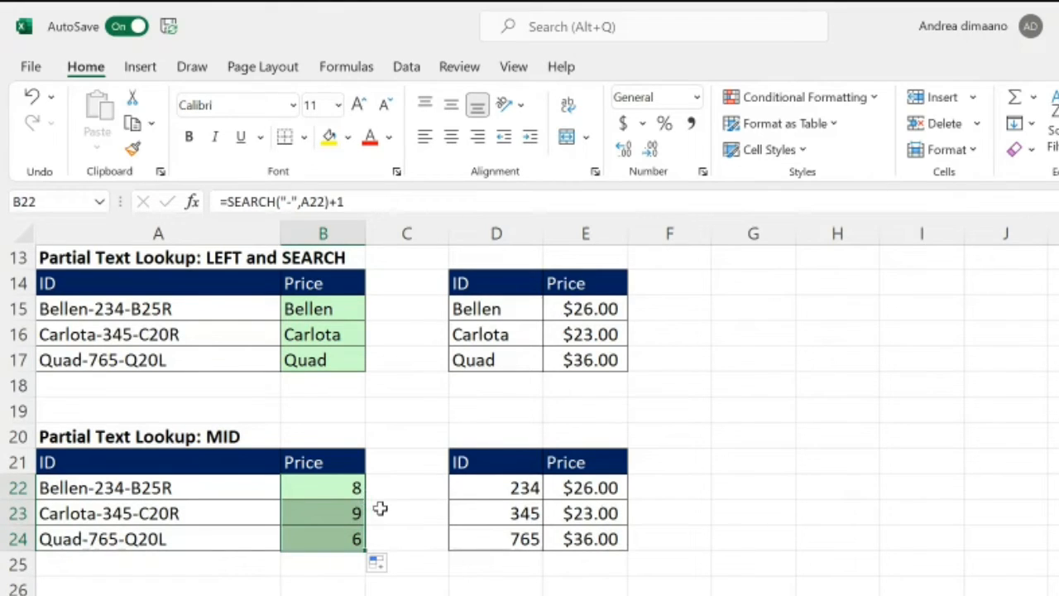
scroll(439, 525, down, 1)
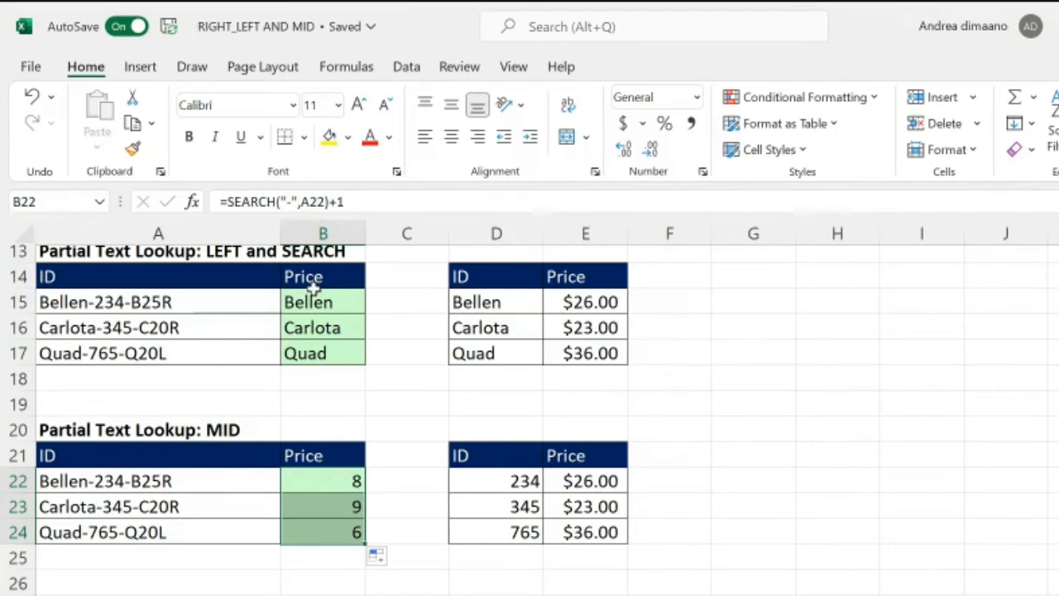
Step: Wrap the SEARCH formula in B22 in a MID function that uses A22 as its text and the SEARCH result as start position
click(116, 484)
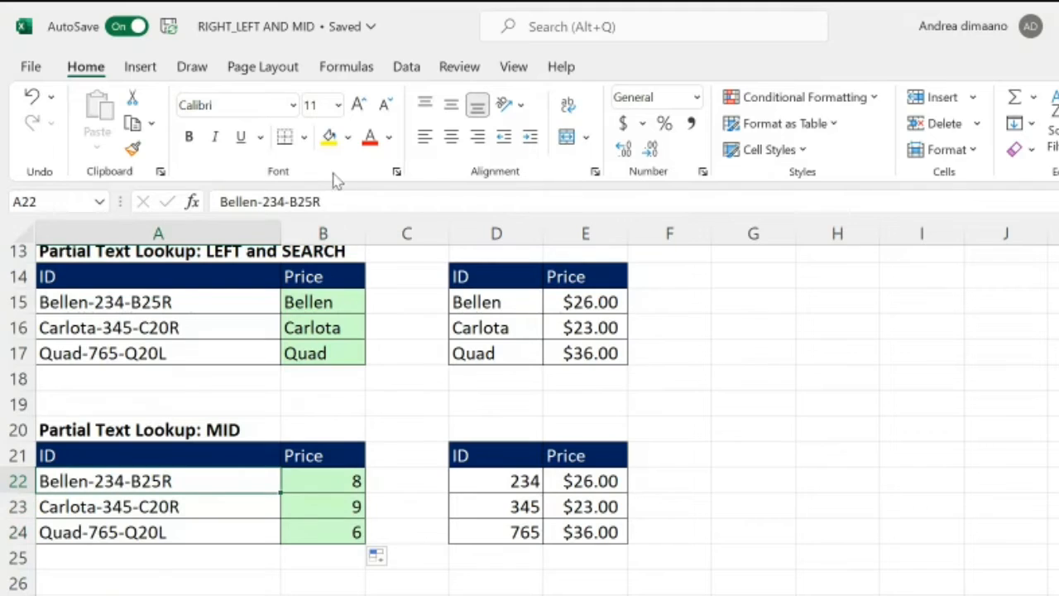
drag(289, 201, 250, 201)
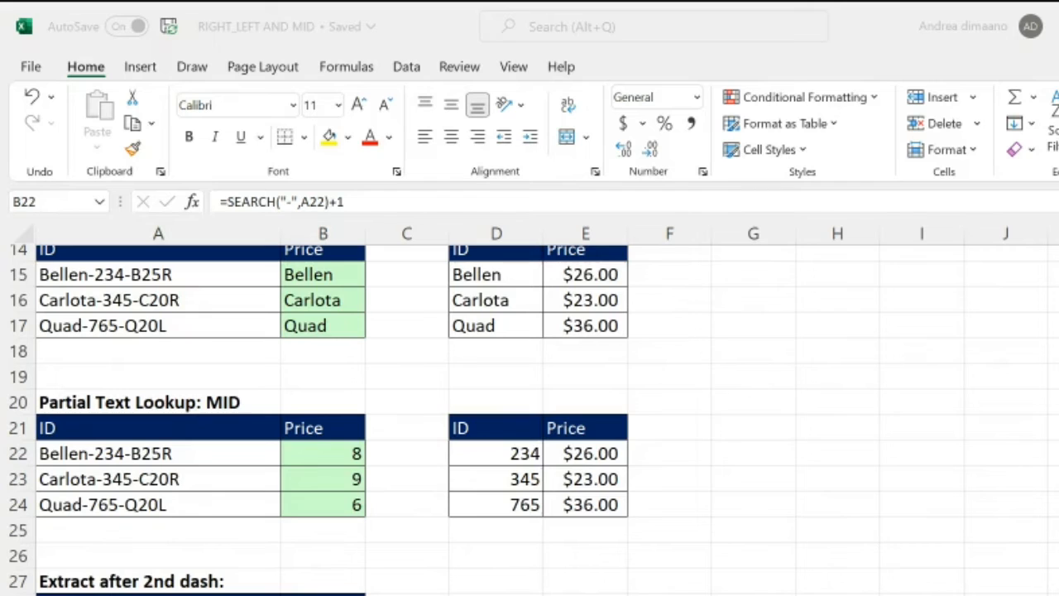
click(306, 447)
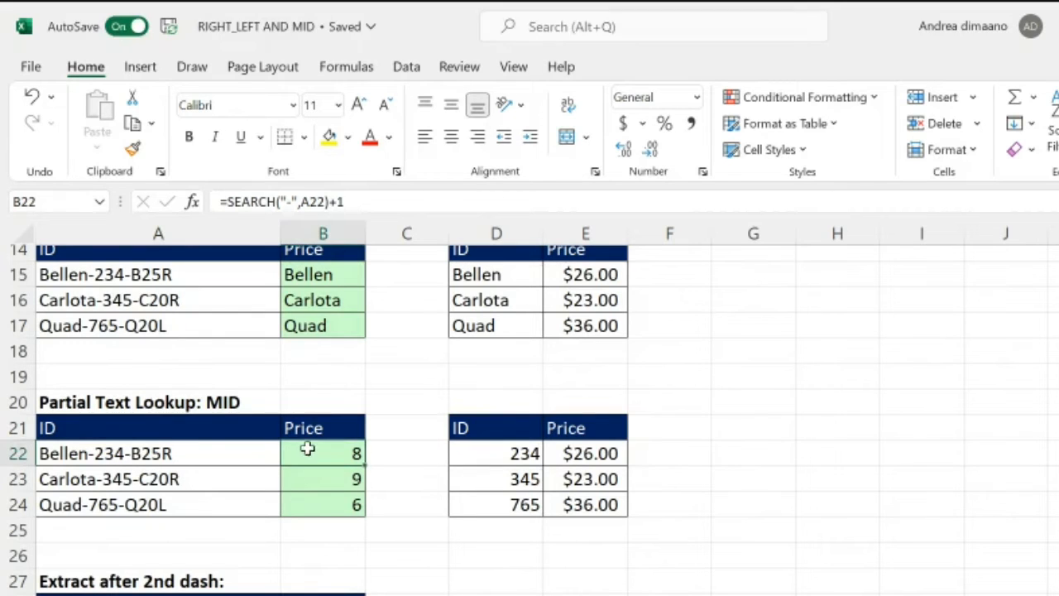
click(231, 203)
click(231, 205)
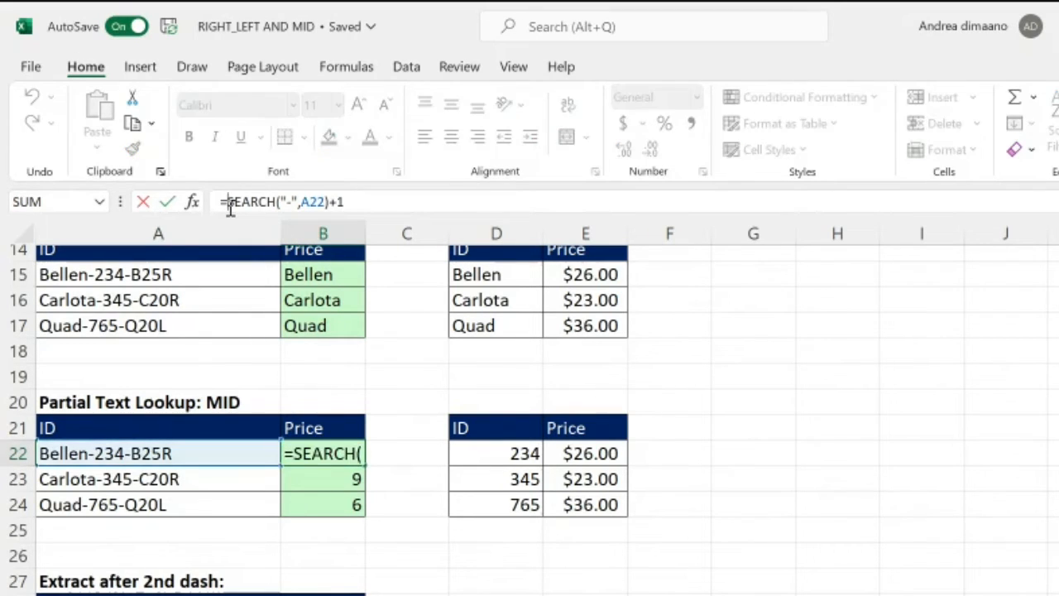
text(MID()
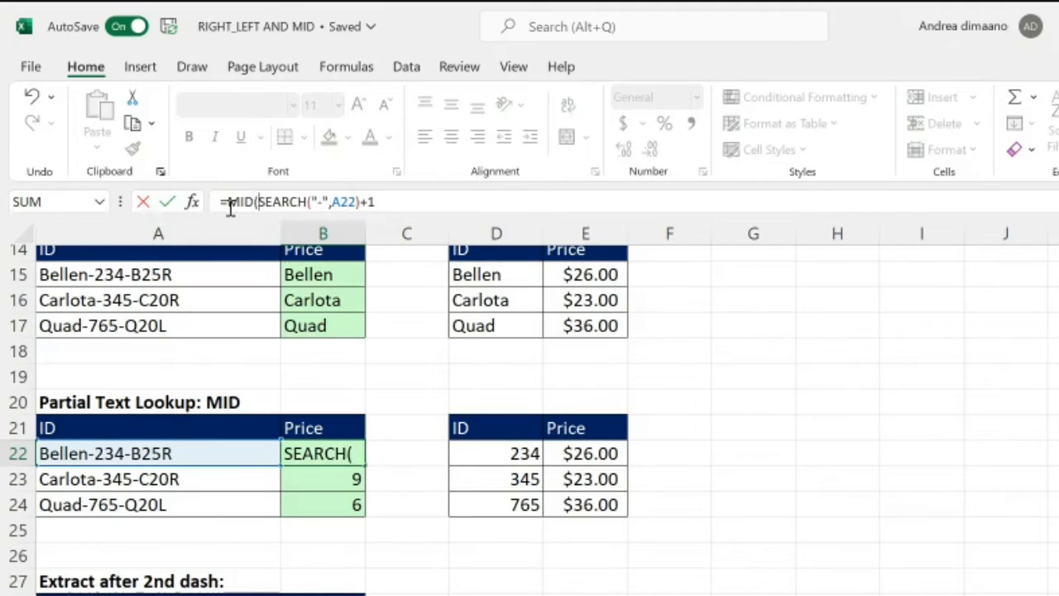
click(219, 446)
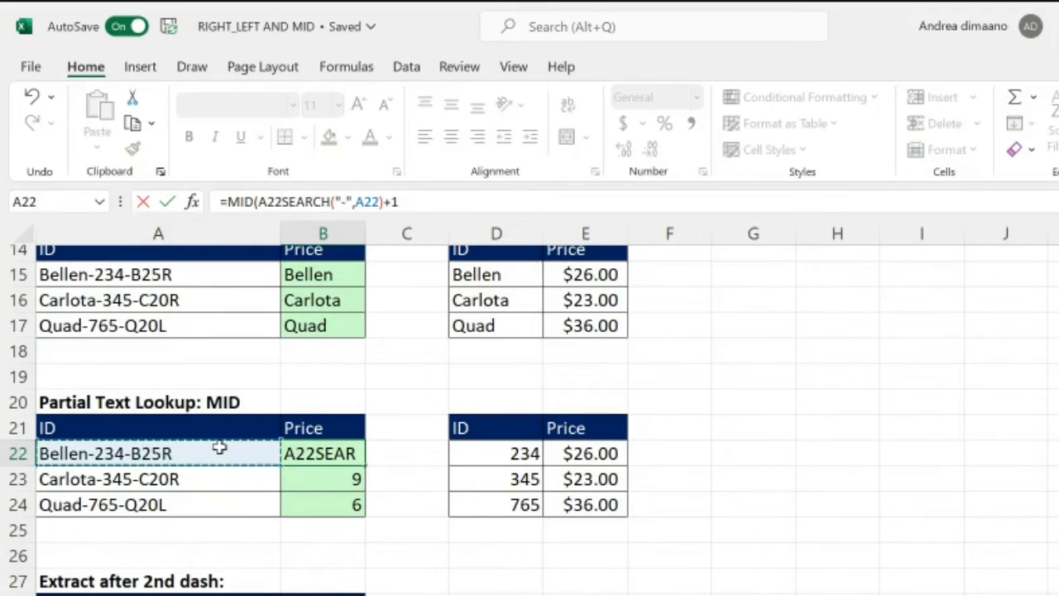
text(,)
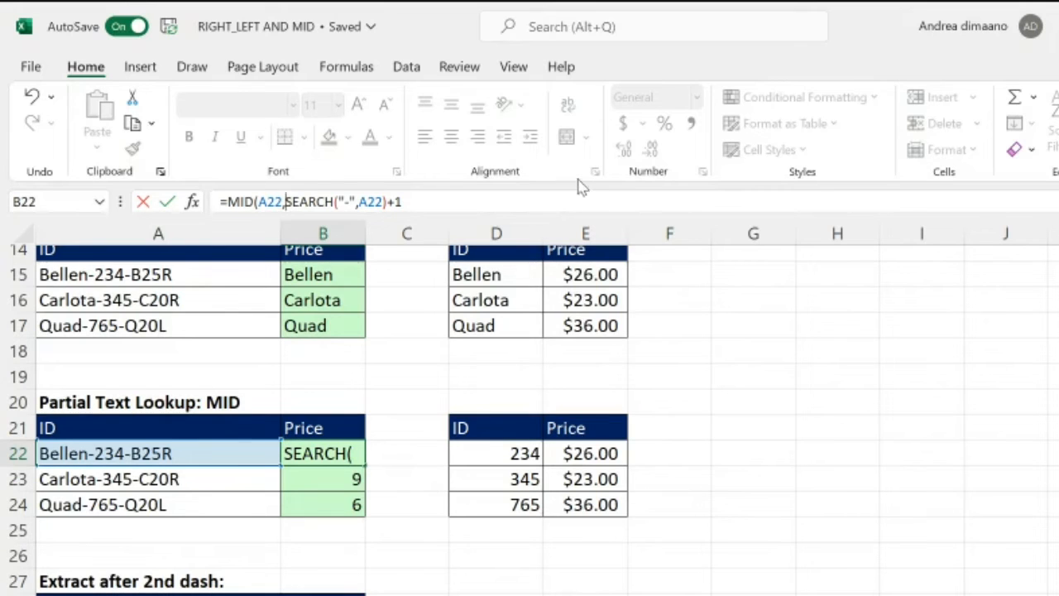
Step: Complete the MID formula in B22 with 3 characters so it reads =MID(A22,SEARCH("-",A22)+1,3)
click(459, 198)
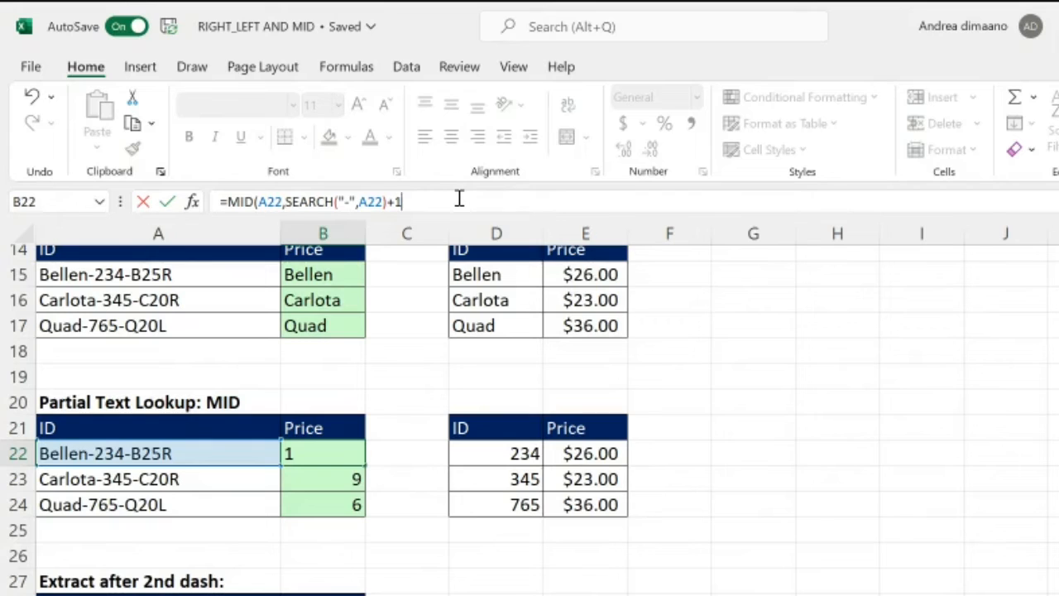
text(,)
text(3))
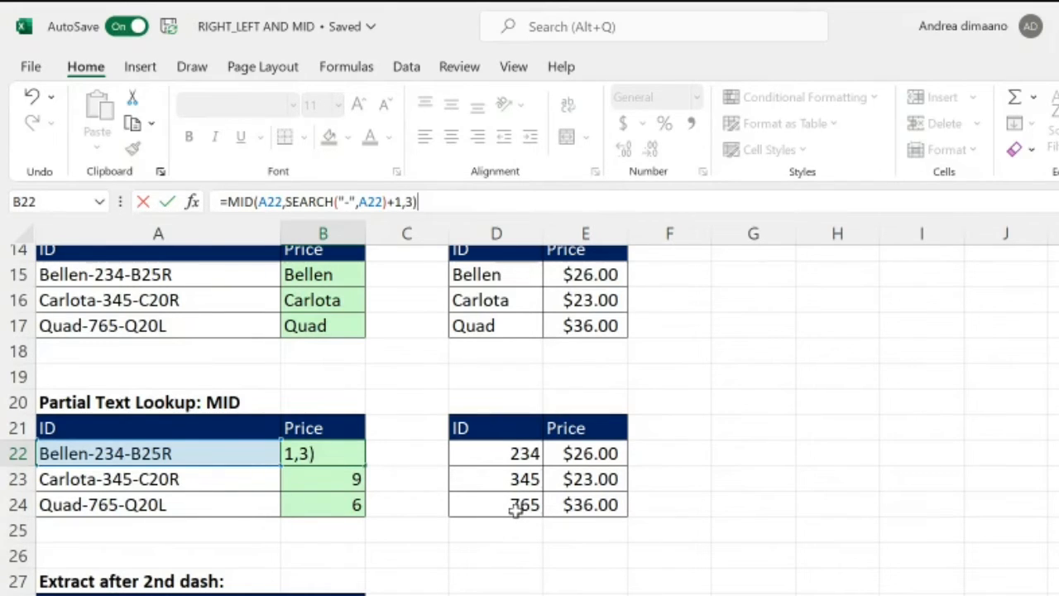
key(Return)
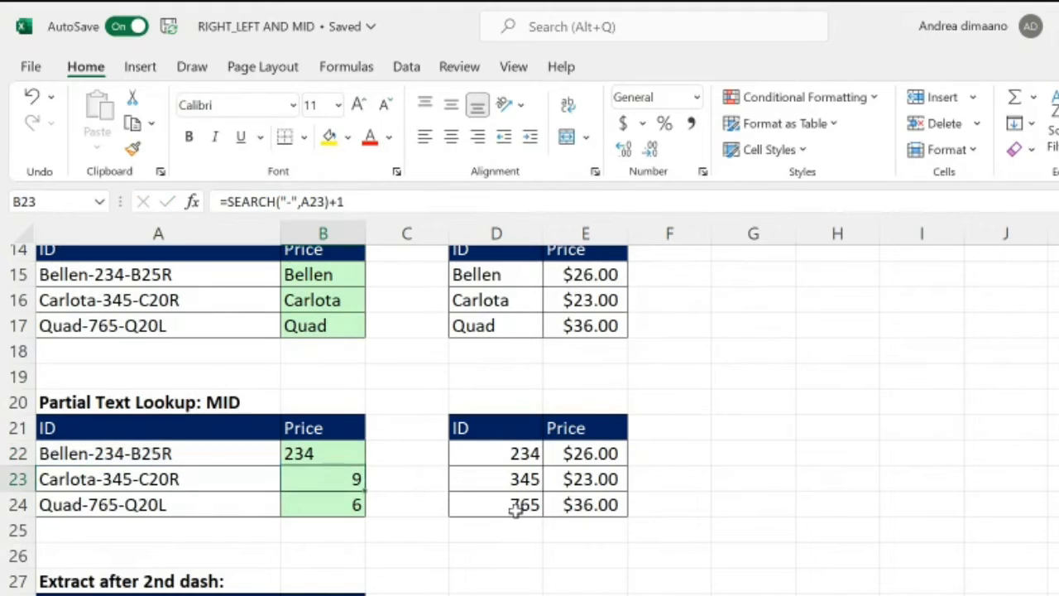
Step: Copy the MID formula from B22 down through B24
key(Up)
key(shift+Down)
key(shift+Down)
key(shift+Down)
key(shift+Up)
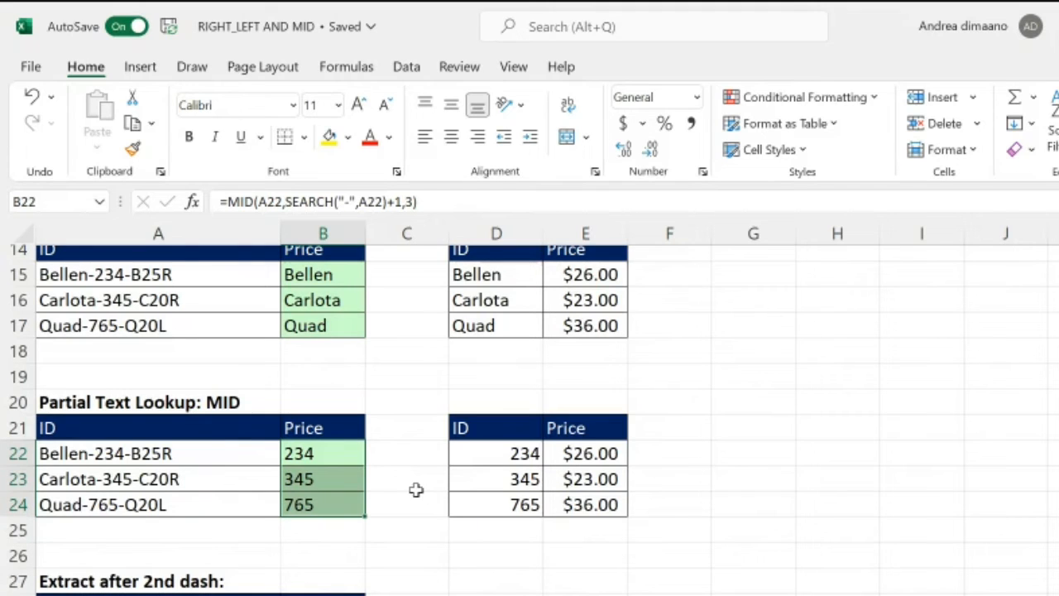
Step: Compare the extracted codes in B22 to B24 with the lookup IDs in D22 to D24 and inspect the MID formula in B22
click(415, 489)
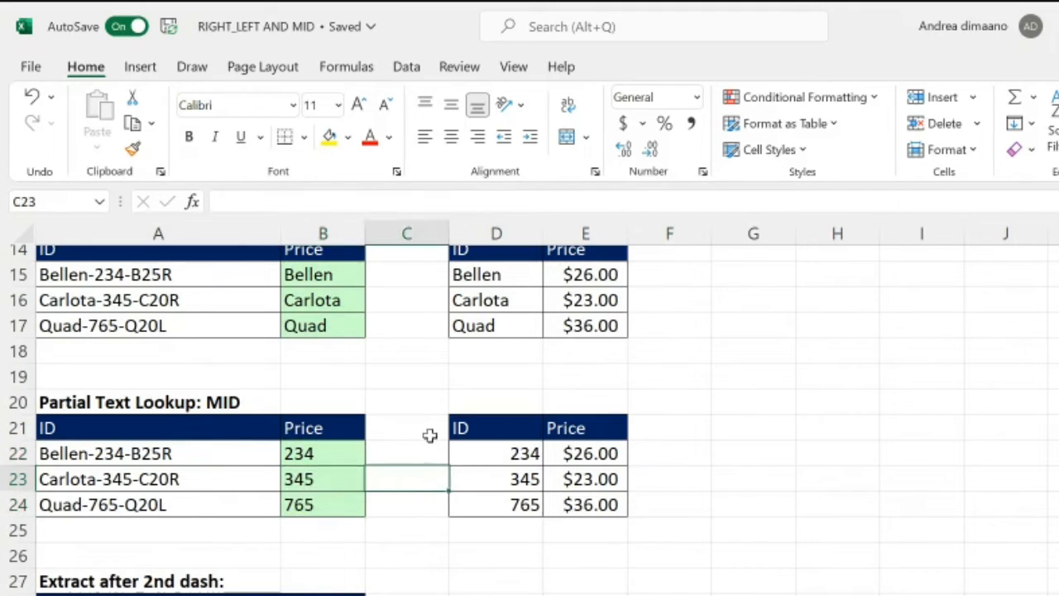
click(536, 461)
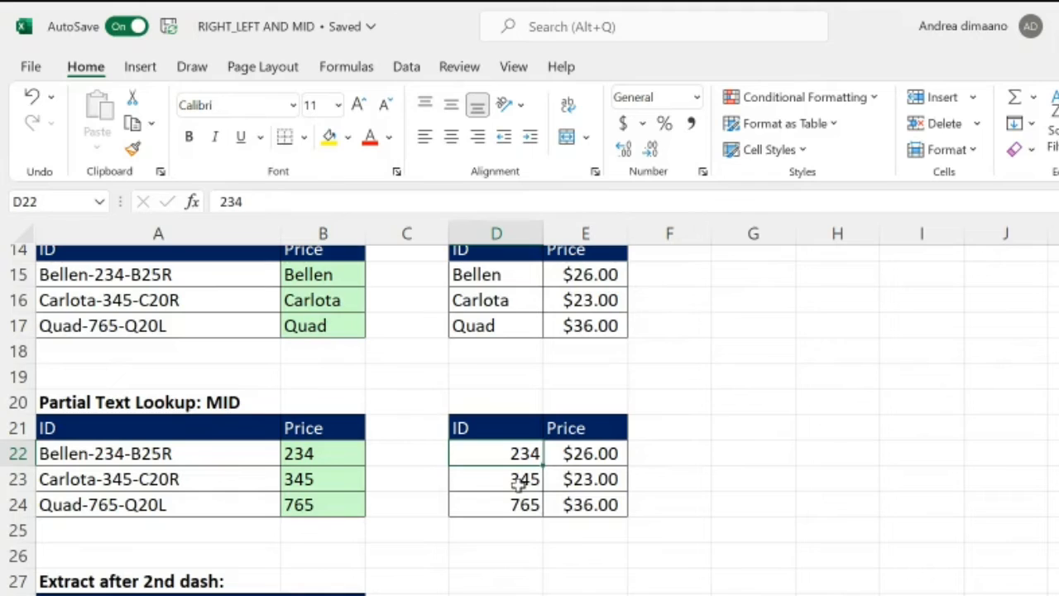
click(500, 513)
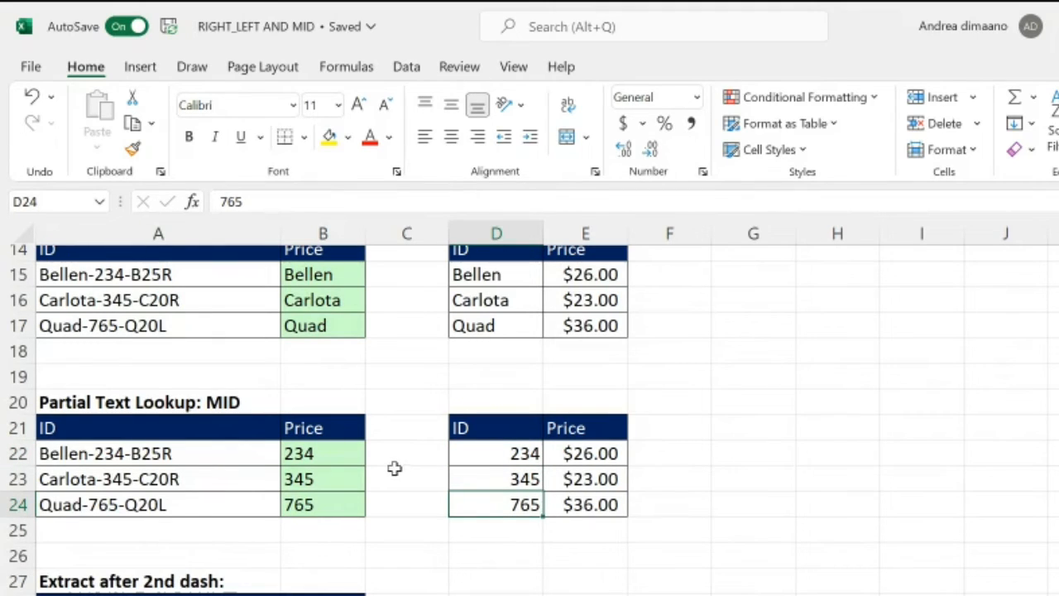
click(779, 517)
click(501, 449)
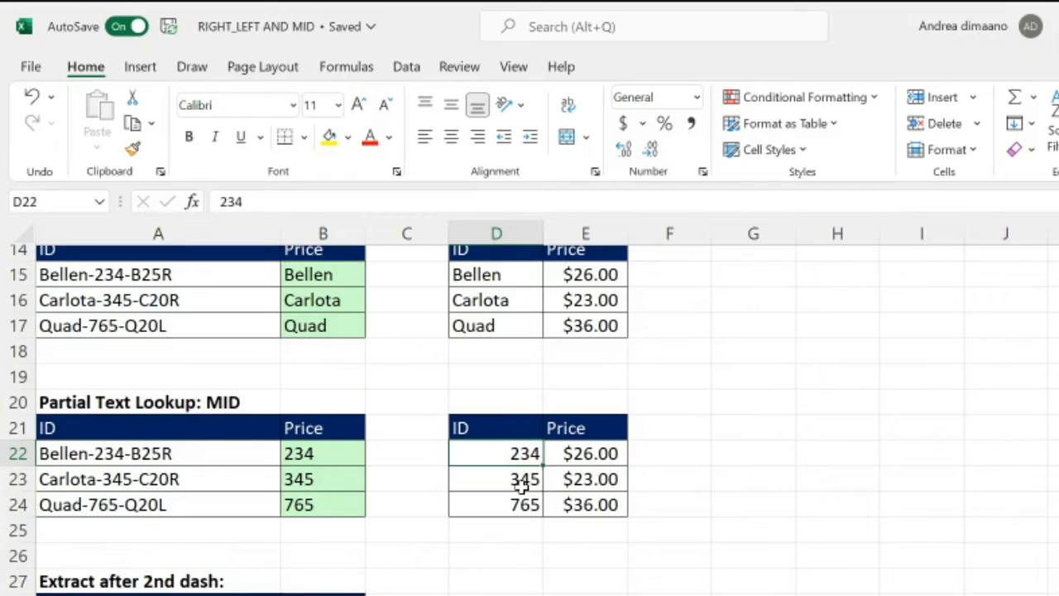
click(323, 457)
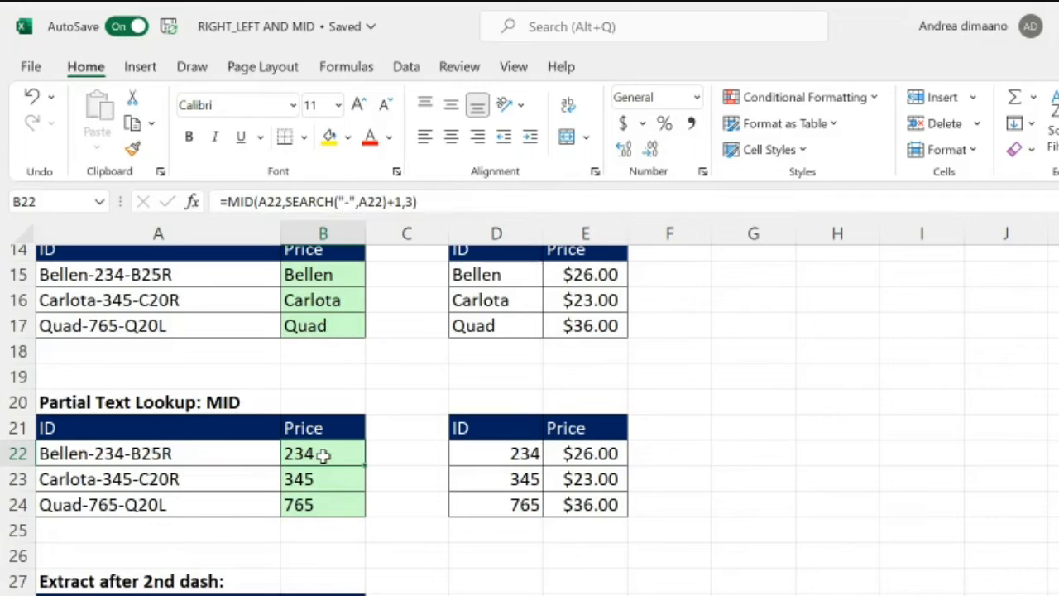
double_click(323, 453)
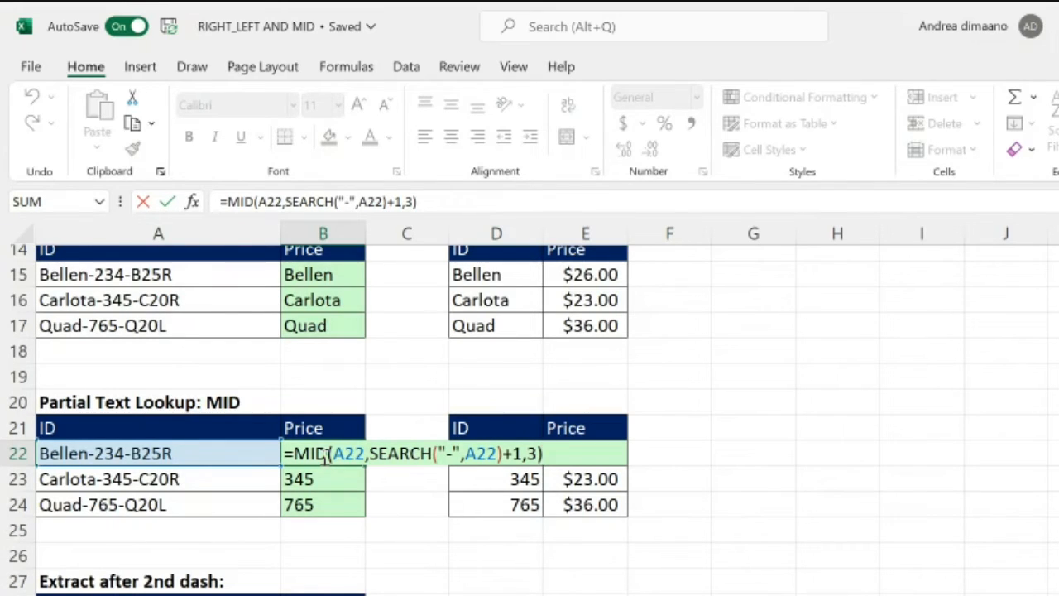
click(372, 483)
key(Up)
key(Left)
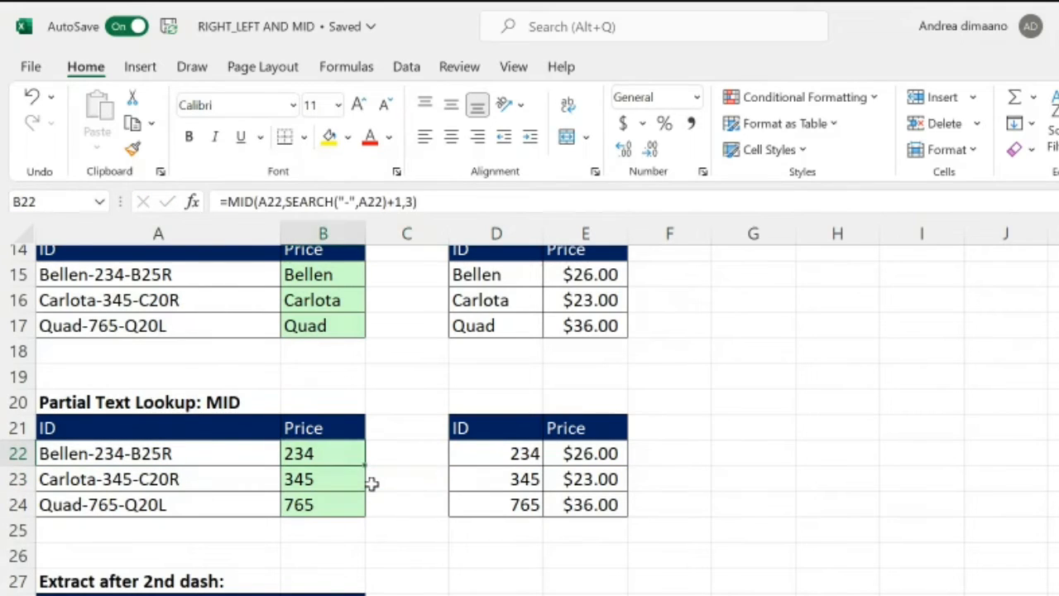
Step: Try to convert B22 to a number by pasting it as a value and applying the Number format, and undo it
key(ctrl+c)
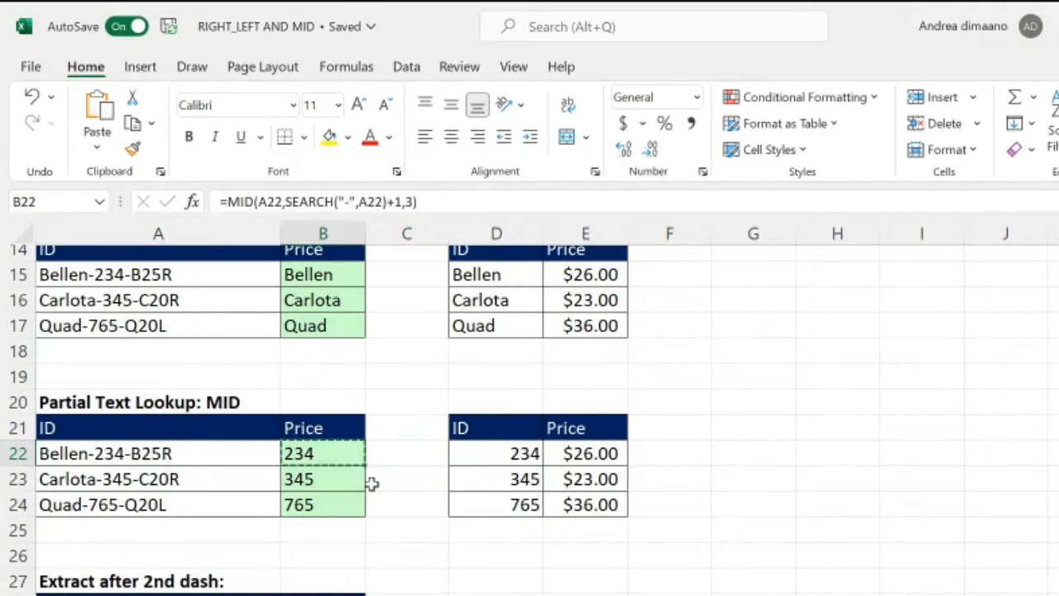
click(697, 98)
key(ctrl+shift+v)
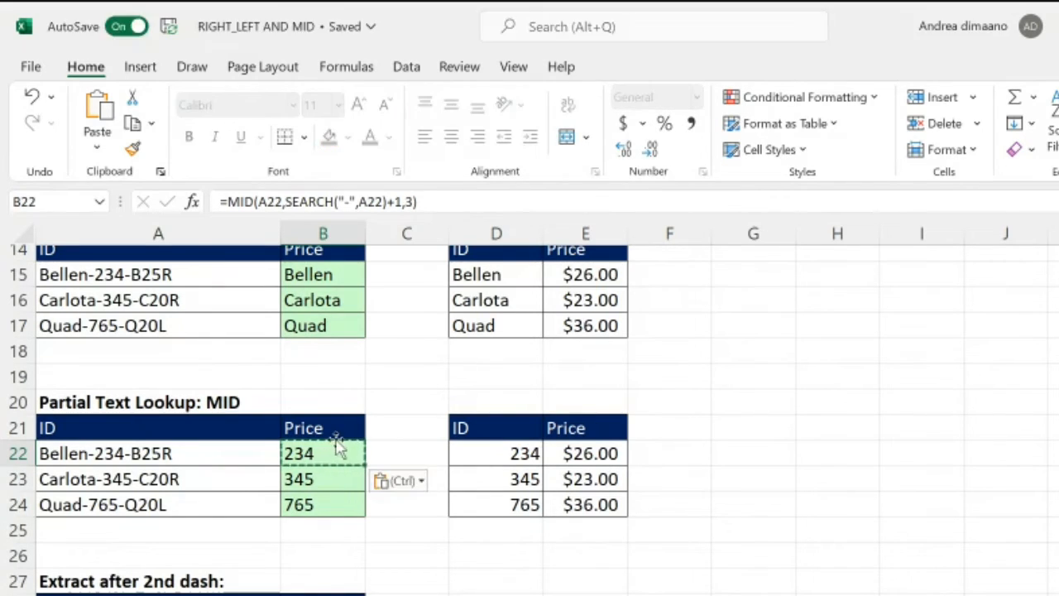
click(693, 98)
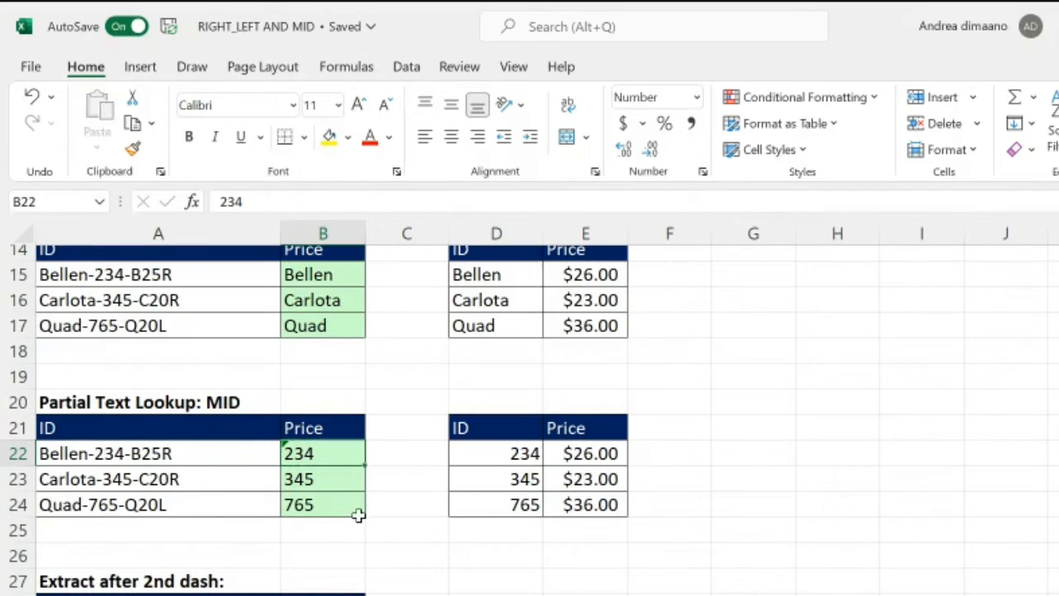
key(ctrl+z)
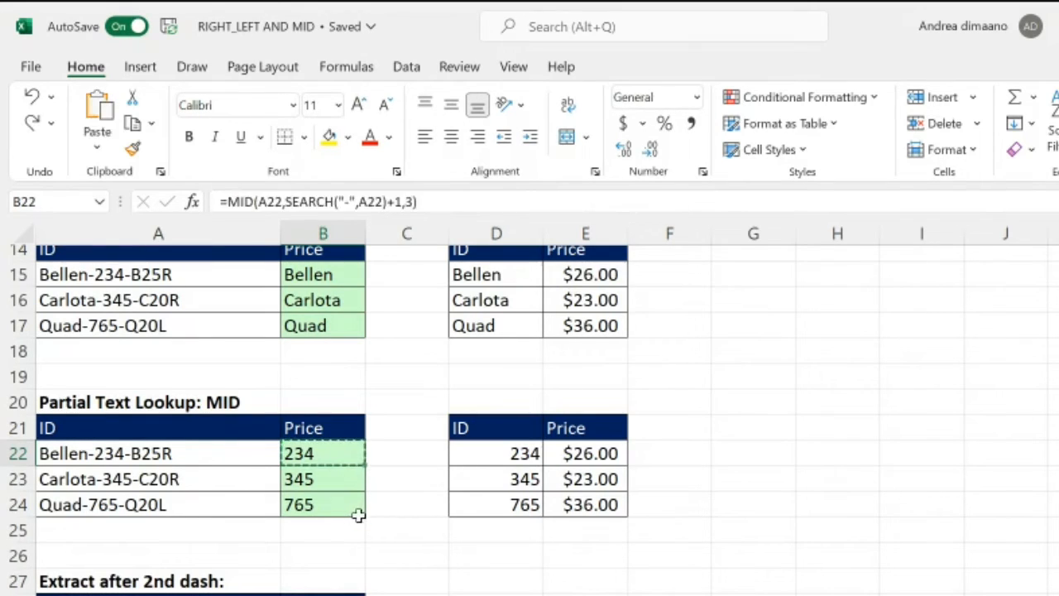
Step: Multiply the formula in B22 by 1 so it reads =MID(A22,SEARCH("-",A22)+1,3)*1
double_click(348, 462)
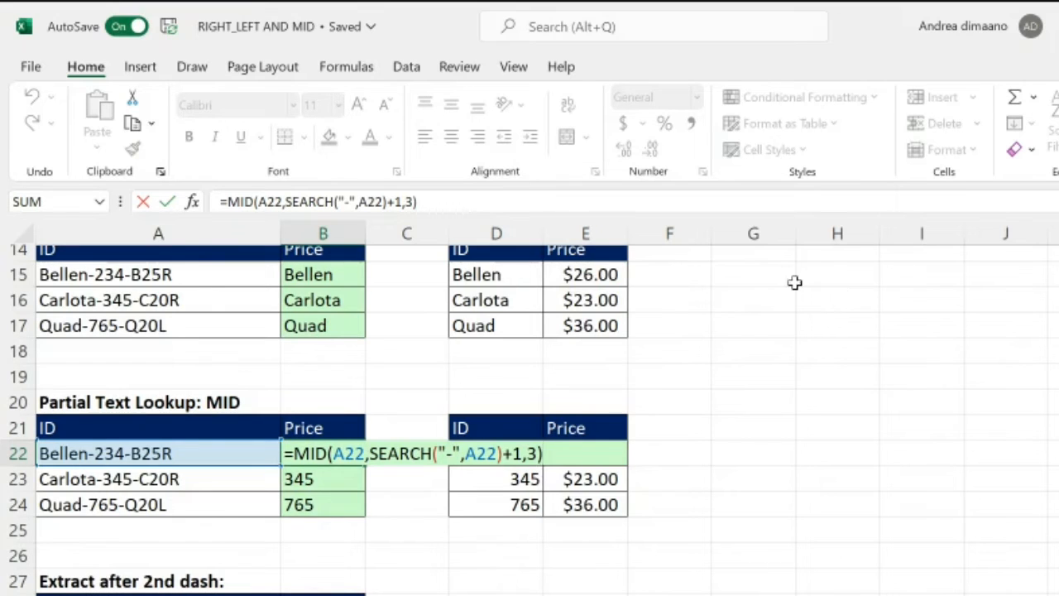
click(760, 205)
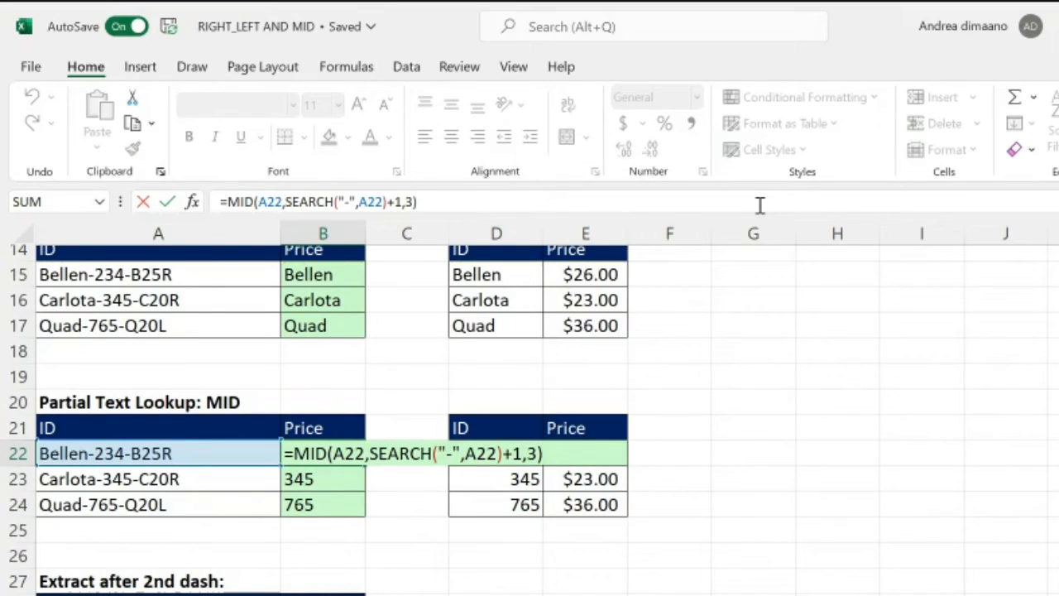
text(*1)
key(Return)
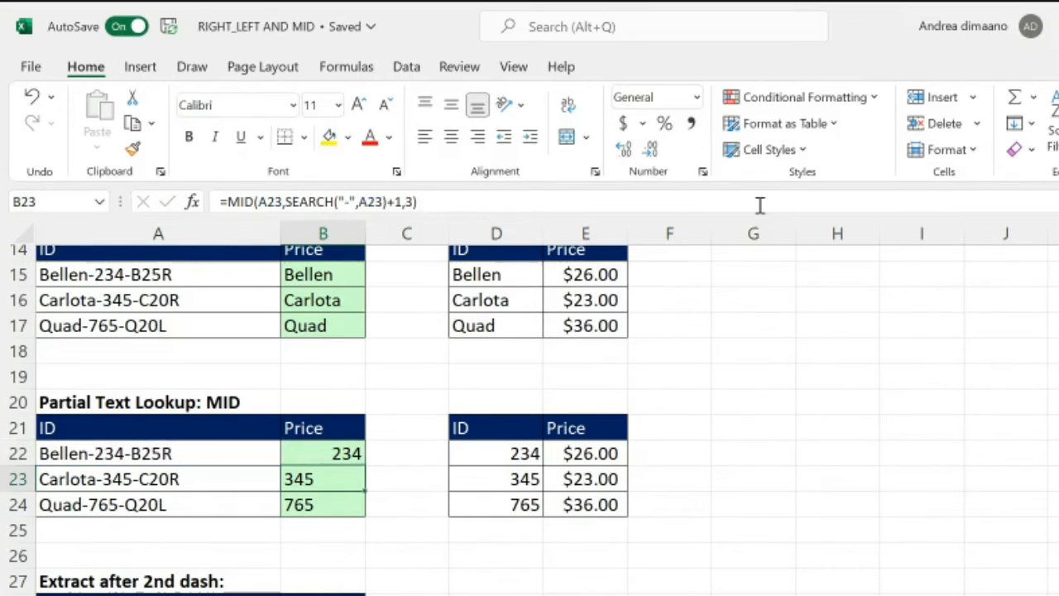
Step: Enter =B22=D22 in C22 to test whether the extracted code equals the lookup ID
key(Up)
key(Right)
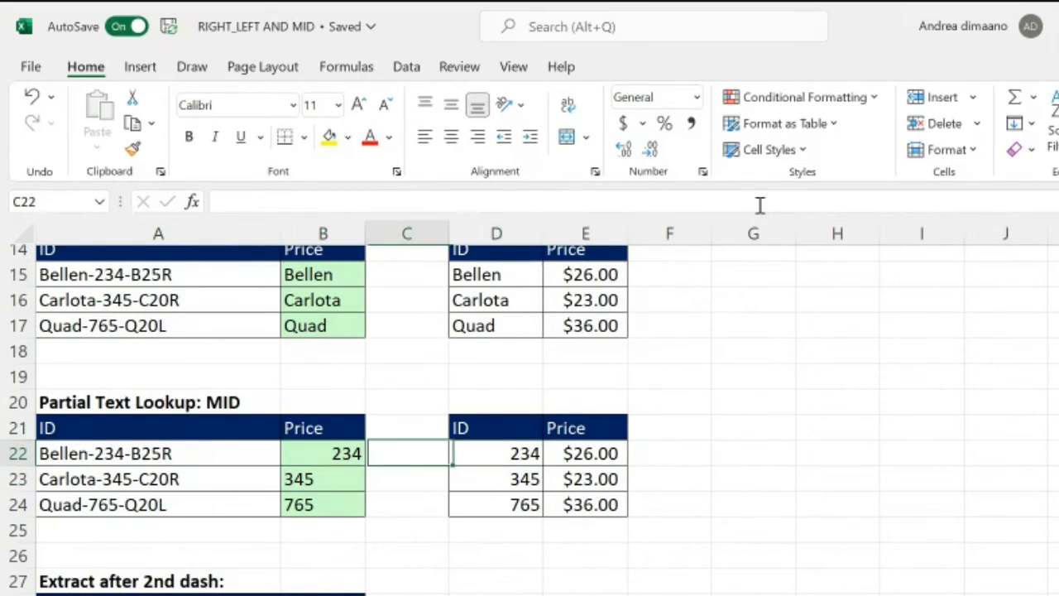
text(=)
key(Left)
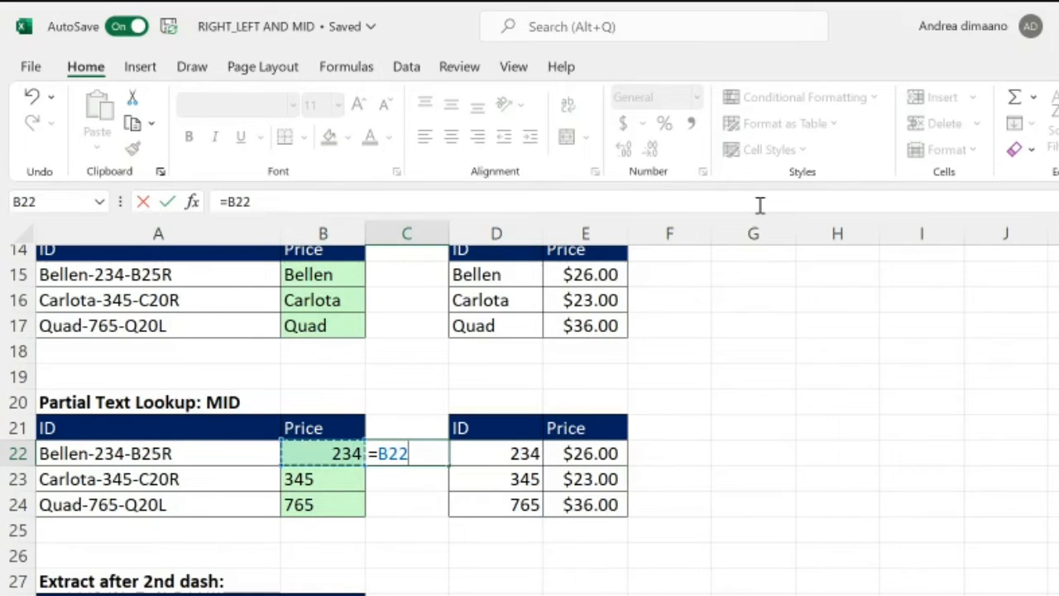
text(=)
key(Right)
key(Return)
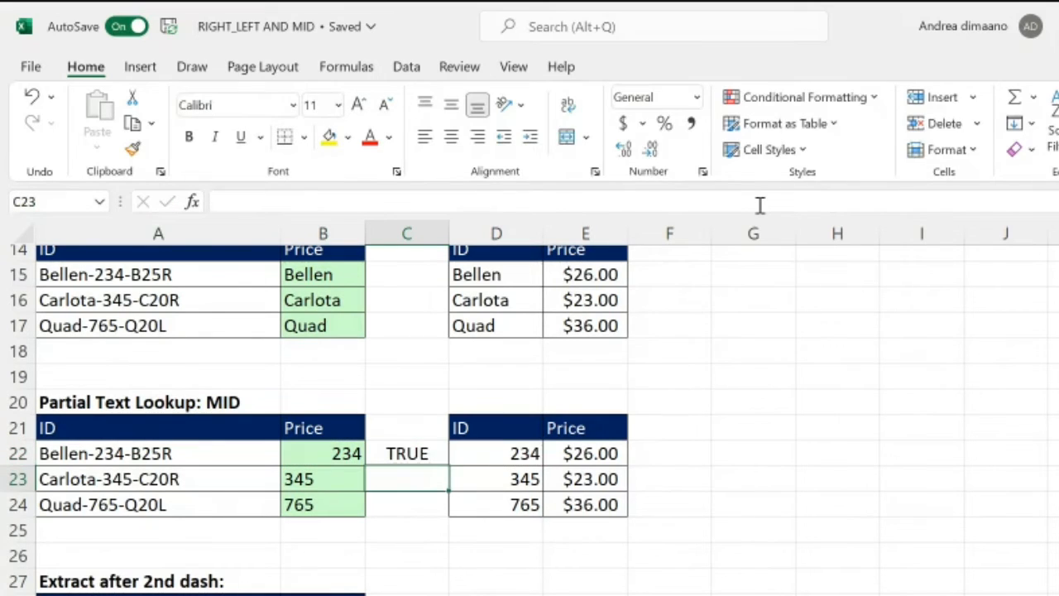
Step: Try a formula in C23 comparing the text code in B23 with its lookup ID, and undo the entry
text(=)
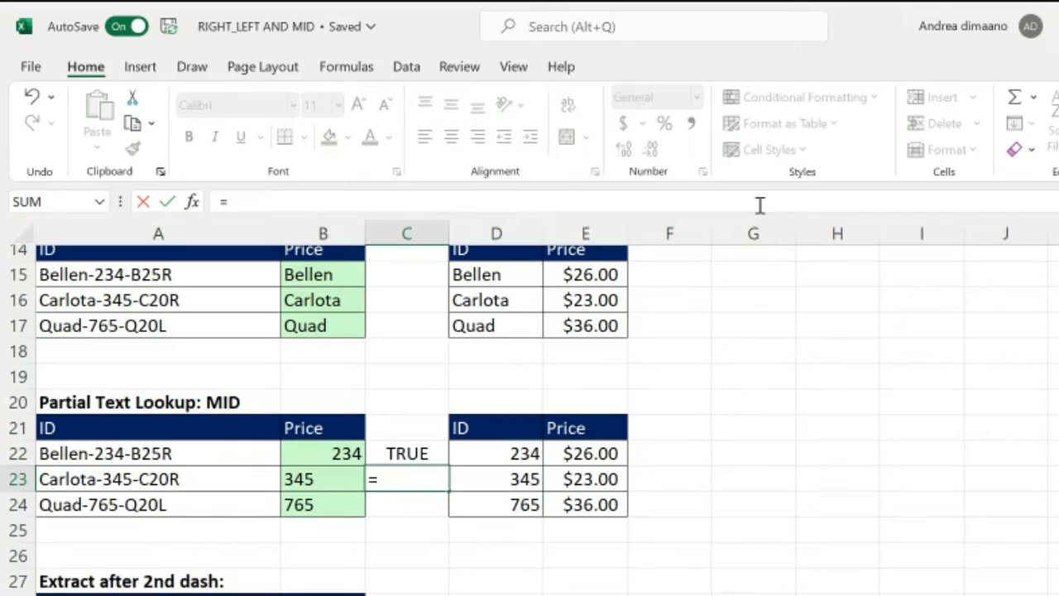
key(Left)
key(Right)
key(Right)
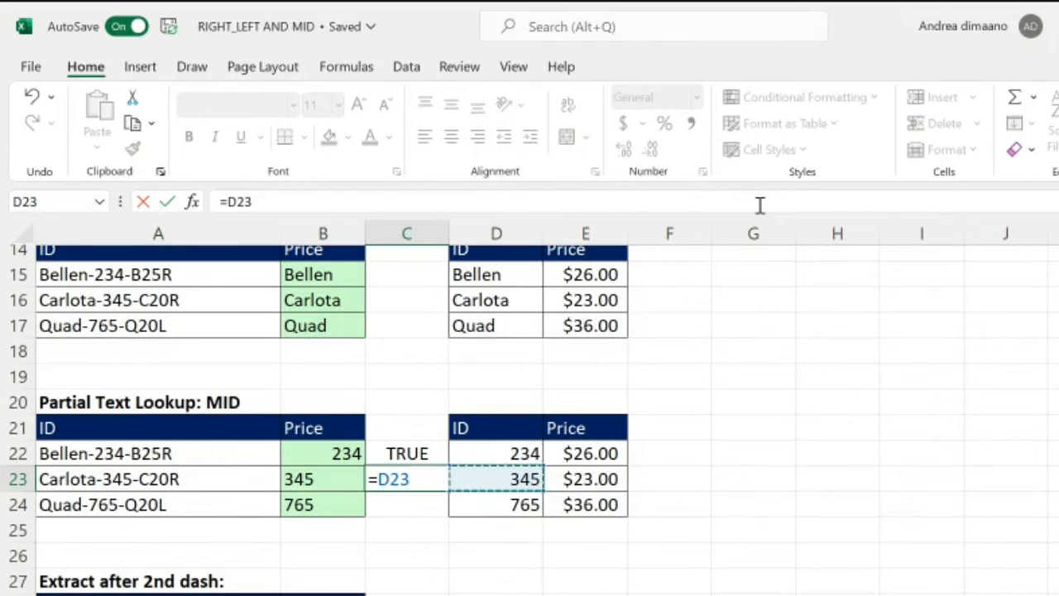
key(Left)
key(Left)
text(=)
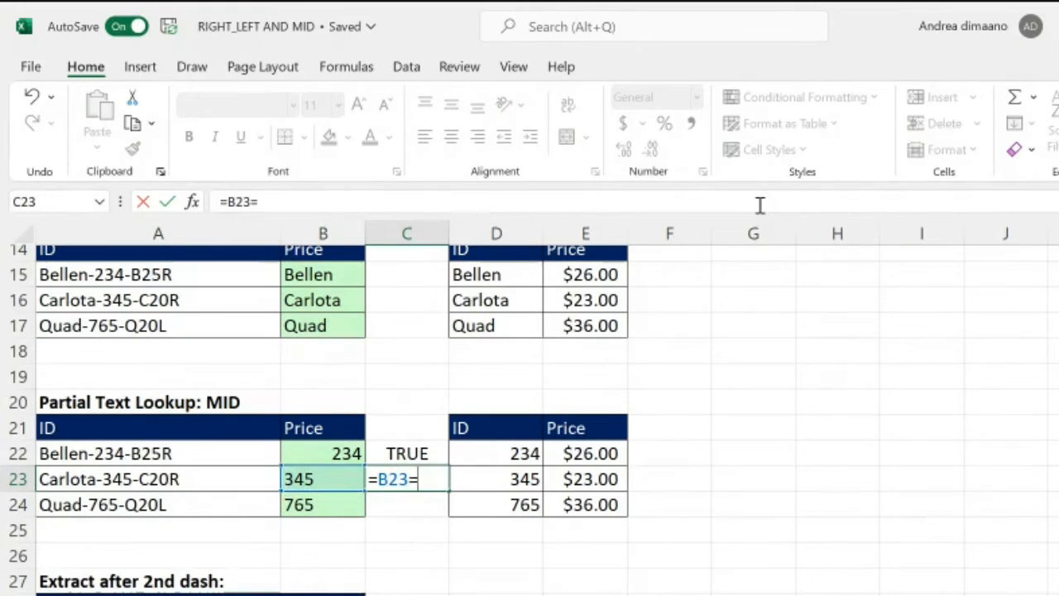
key(Down)
key(Down)
key(Down)
key(Down)
key(Down)
key(Down)
key(Down)
key(Down)
key(Down)
key(Down)
key(Down)
key(Down)
key(Down)
key(Down)
key(Down)
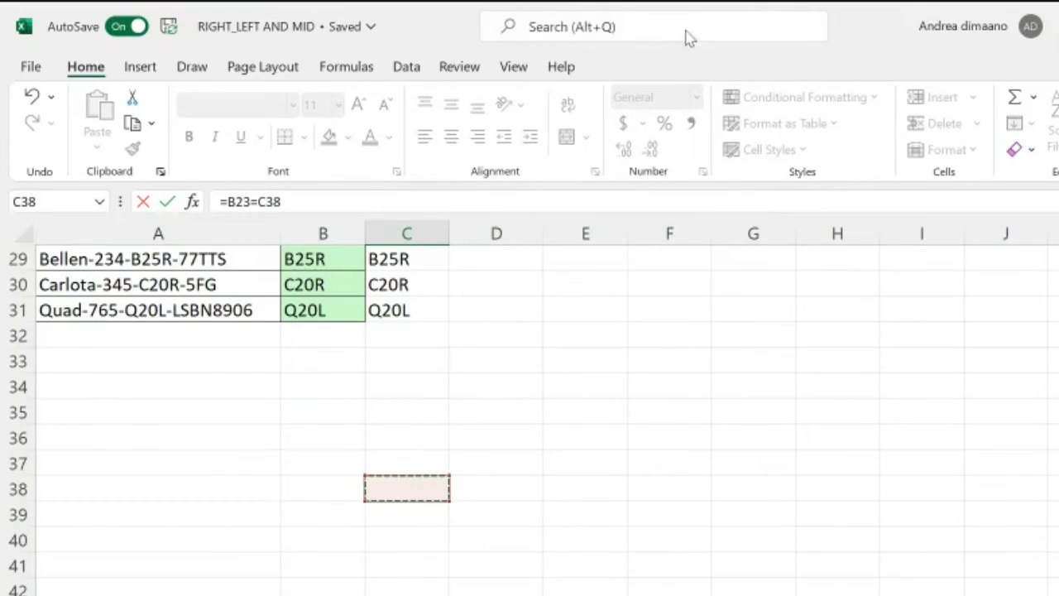
scroll(635, 377, up, 4)
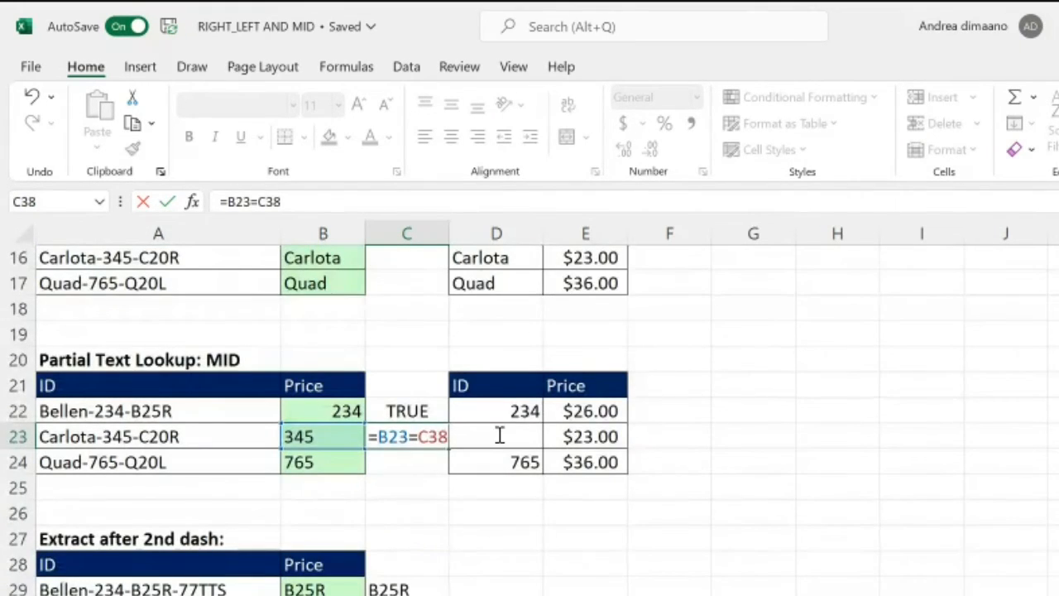
key(ctrl+Return)
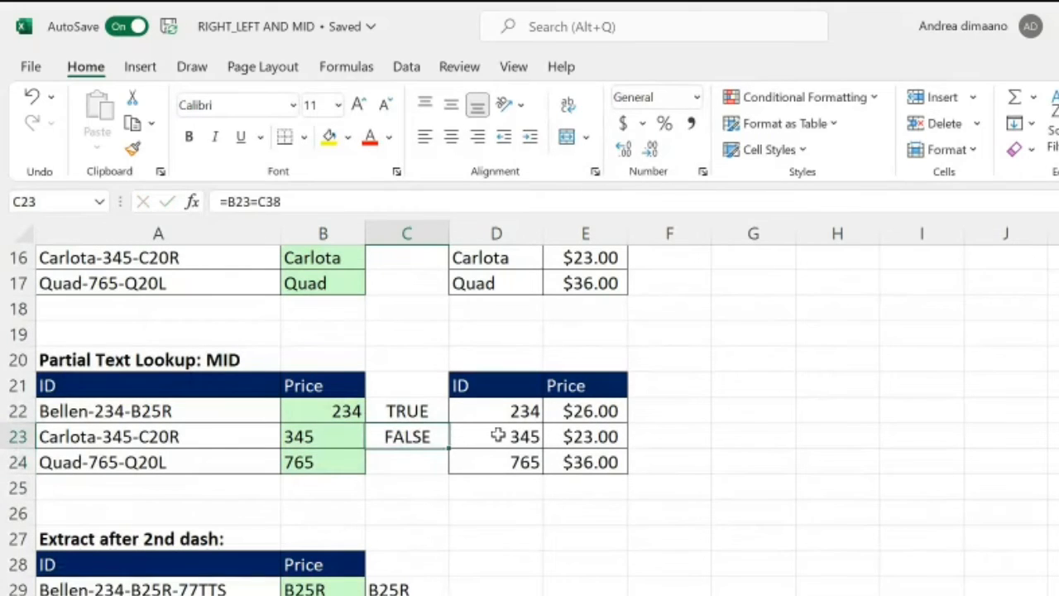
key(Up)
key(Down)
key(ctrl+z)
key(Up)
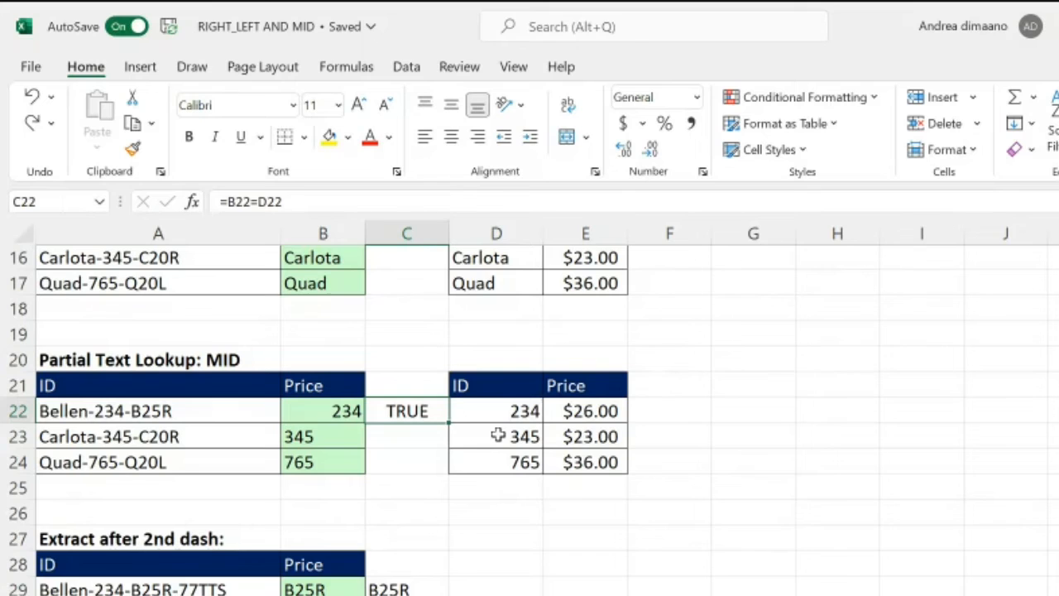
Step: Delete the comparison formula from C22
key(Left)
key(Right)
key(Left)
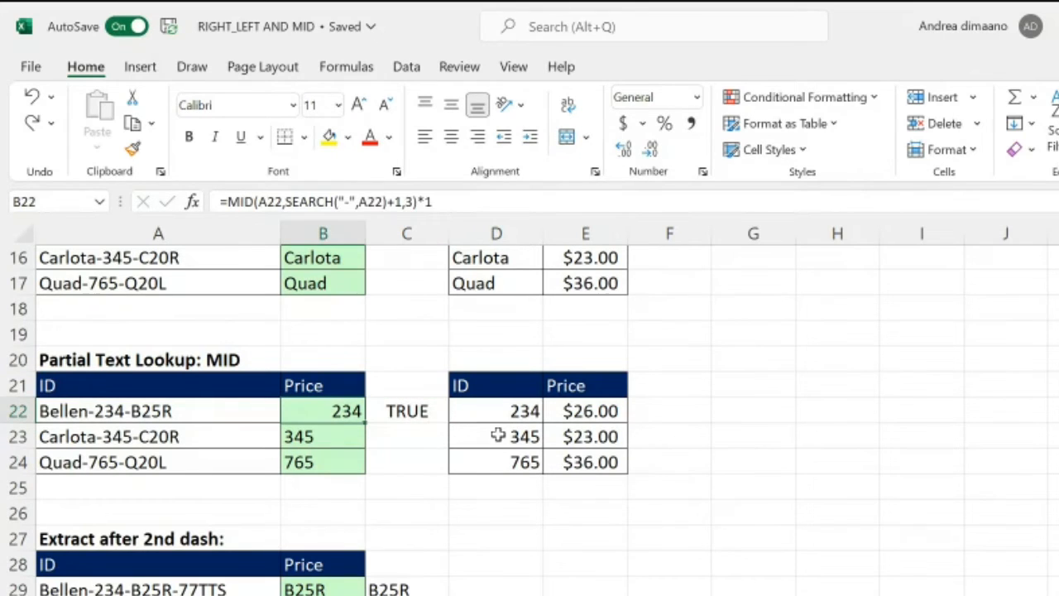
key(Left)
key(Right)
key(Right)
key(Right)
key(Left)
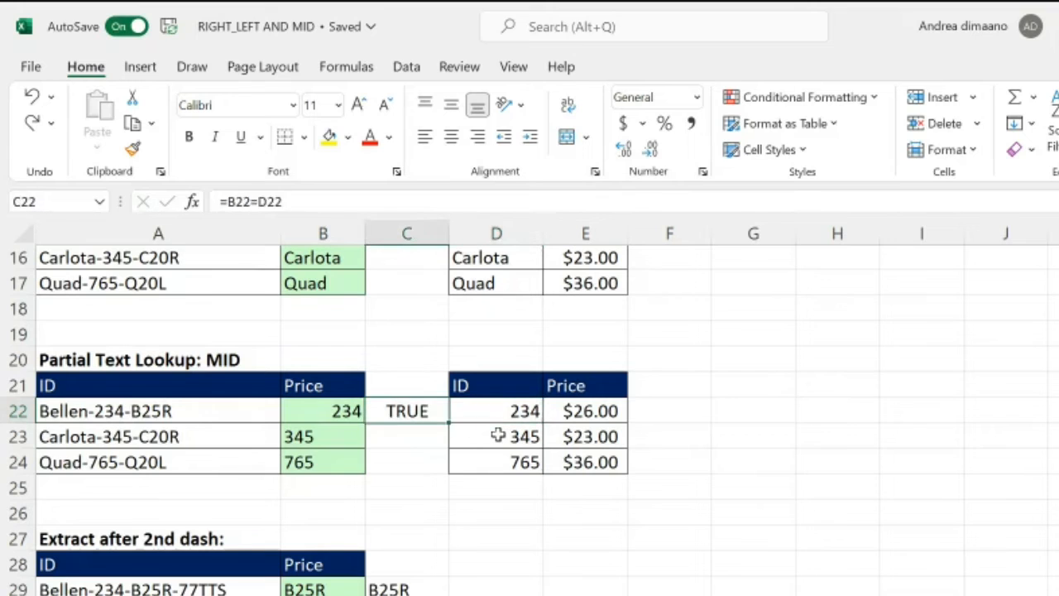
key(Delete)
Step: Add 0 to the formula in B23 so it reads =MID(A23,SEARCH("-",A23)+1,3)+0
key(Down)
key(Left)
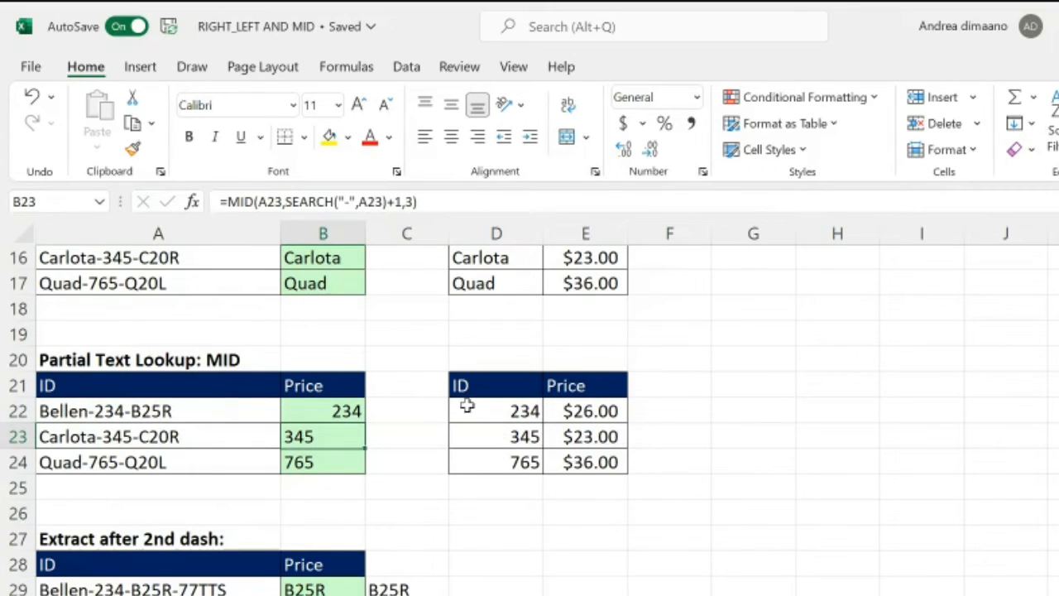
click(490, 203)
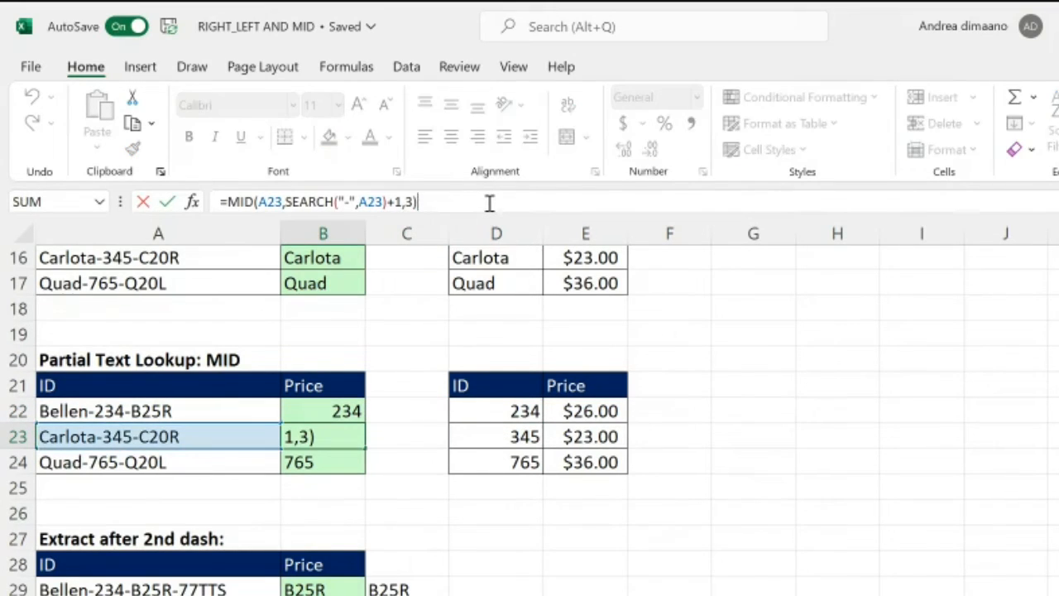
text(+1)
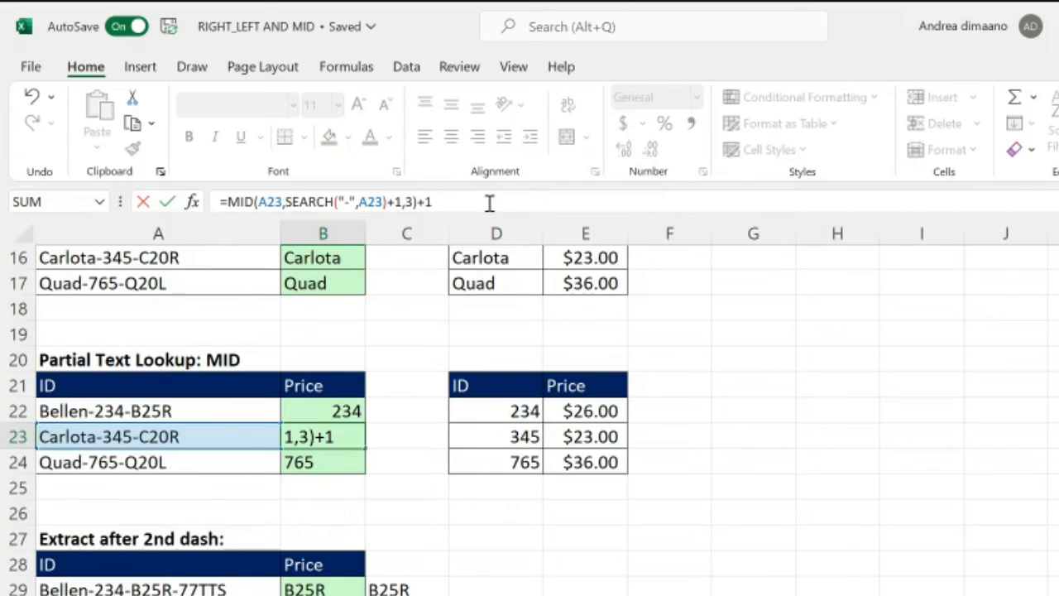
key(BackSpace)
text(+1)
key(BackSpace)
text(0)
key(Return)
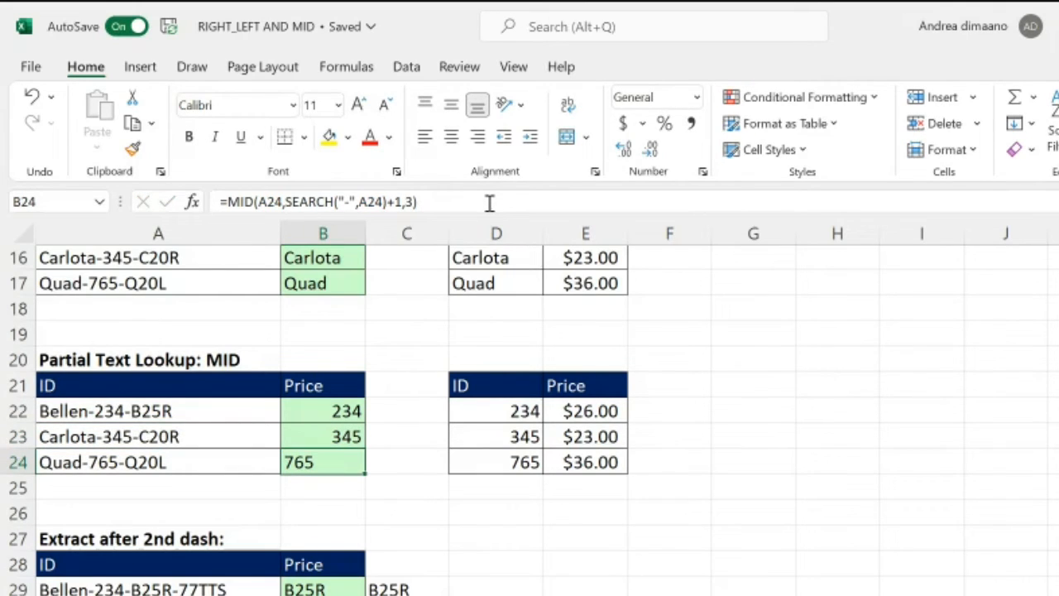
Step: Divide the formula in B24 by 1 so it reads =MID(A24,SEARCH("-",A24)+1,3)/1
key(Up)
key(Down)
key(F2)
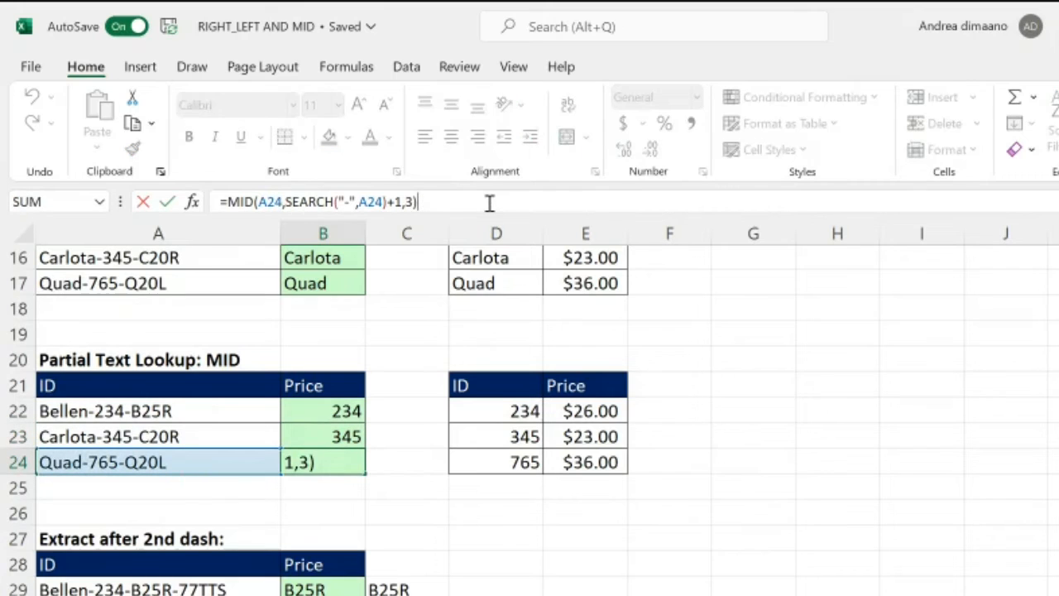
text(/1)
key(Return)
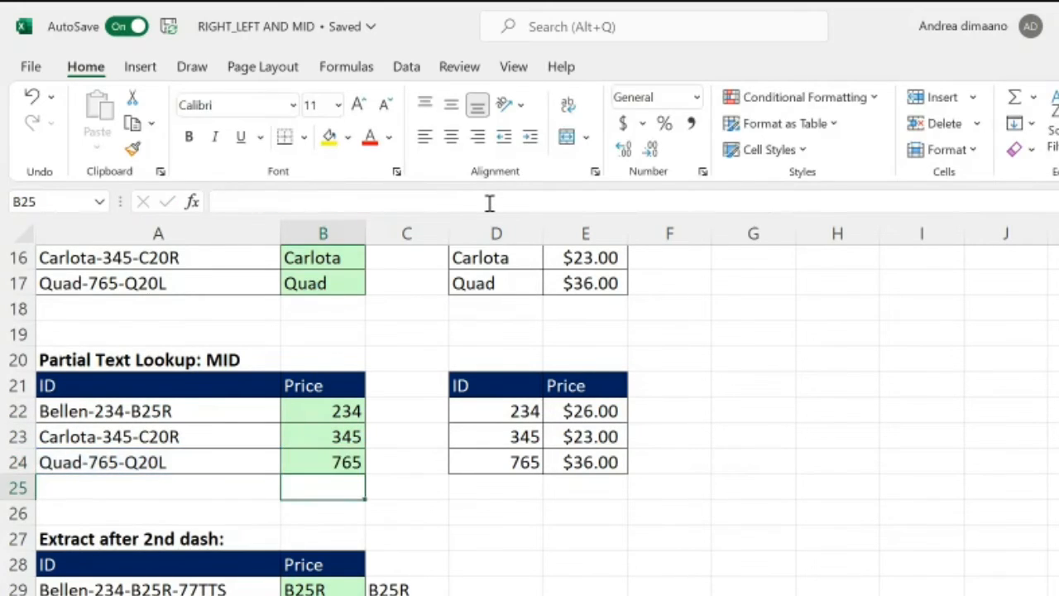
Step: Compare the three text-to-number formulas in B22:B24 of the MID lookup table
key(Up)
key(Up)
key(Up)
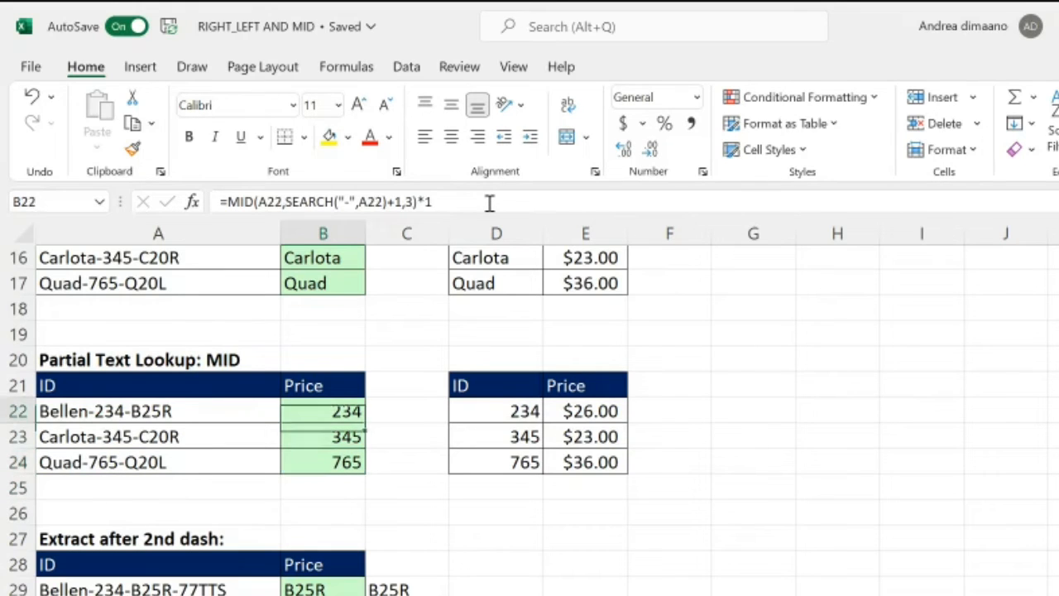
key(Down)
key(Down)
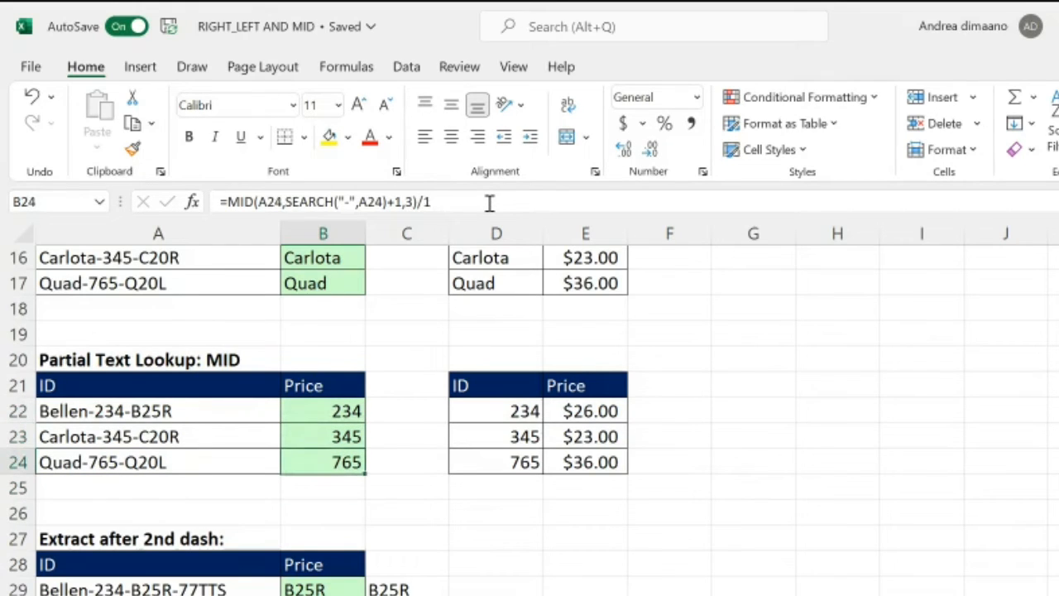
key(Right)
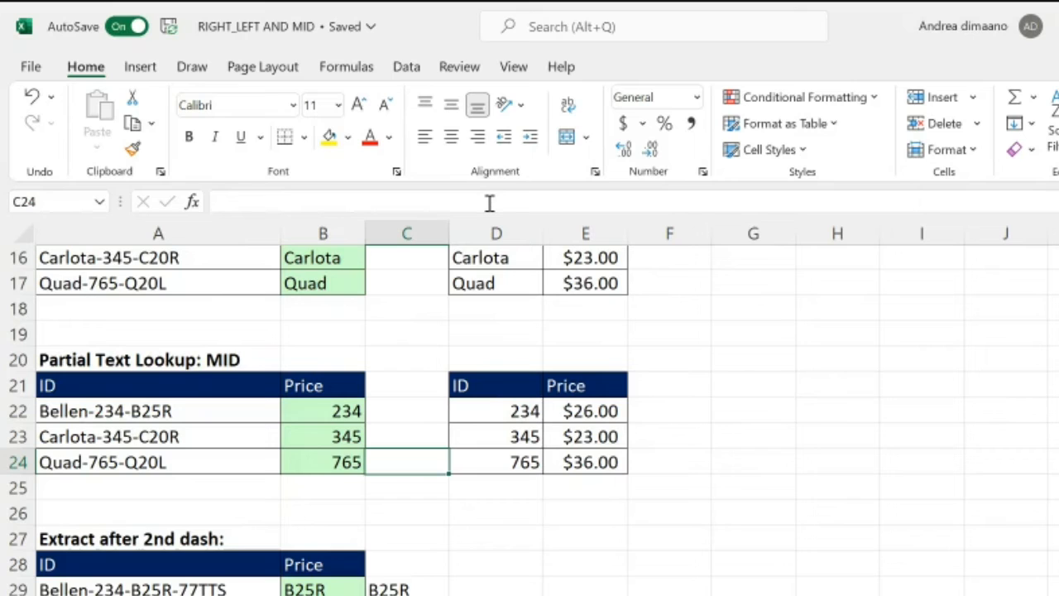
key(Up)
key(Down)
Step: Save the RIGHT_LEFT AND MID workbook
key(Up)
key(Up)
key(Up)
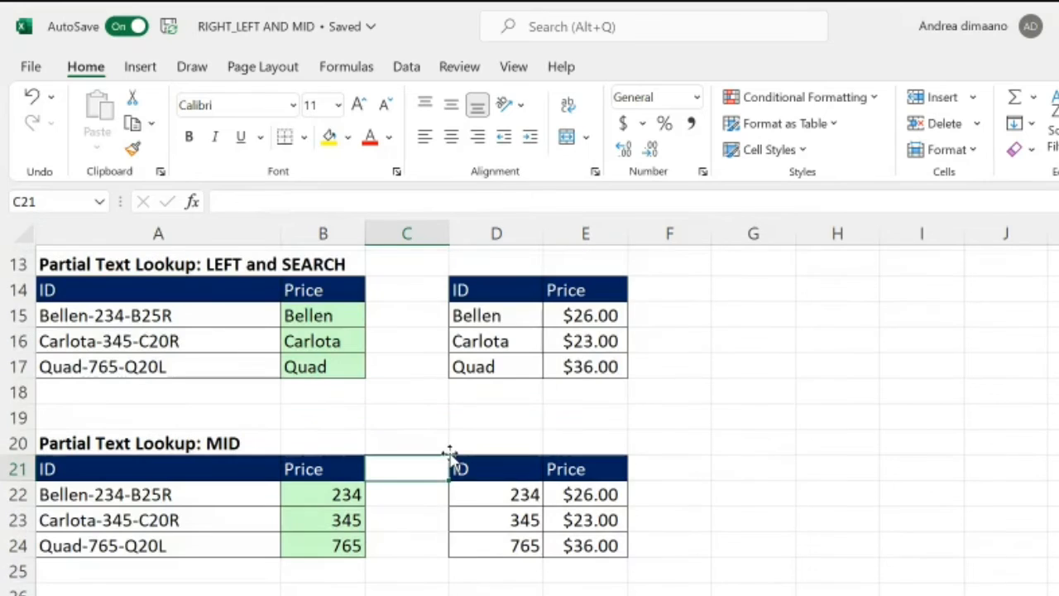
scroll(450, 453, up, 2)
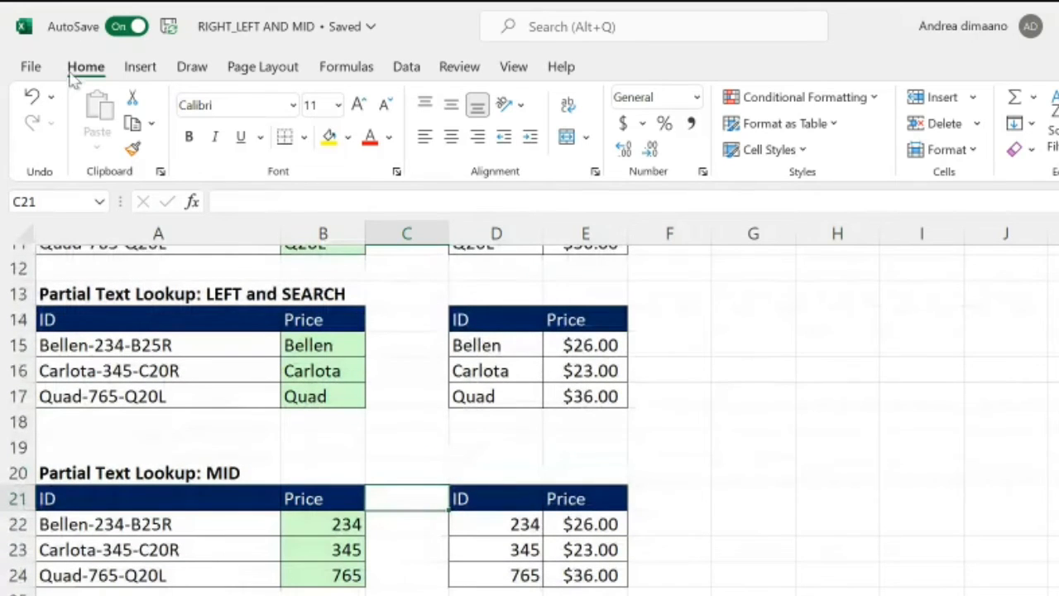
click(168, 26)
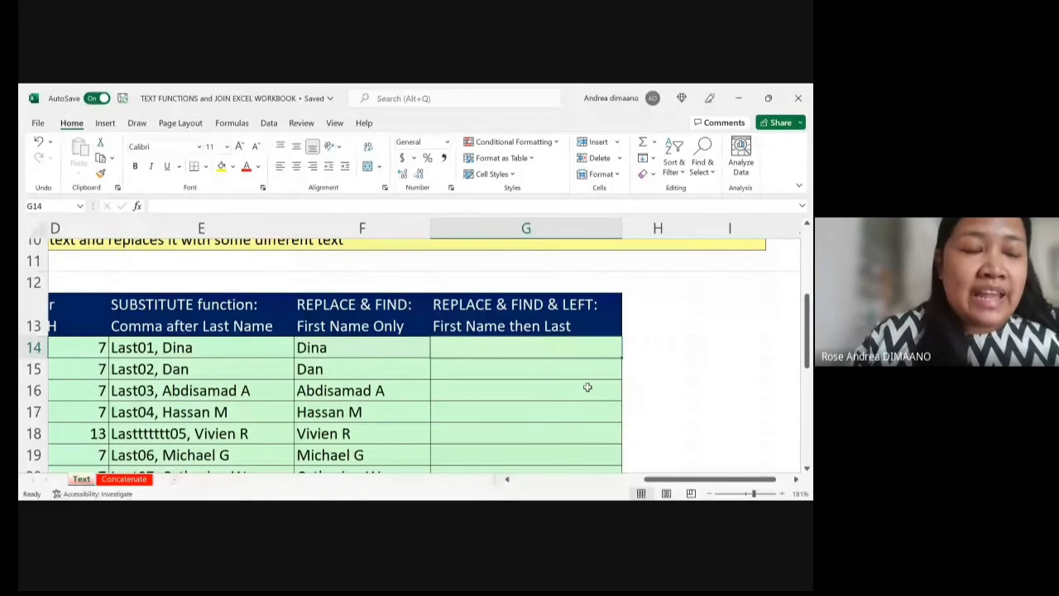
Step: Examine the REPLACE & FIND & LEFT heading in G13, the comma-separated name in E14 and the first-name formula in F14
click(542, 316)
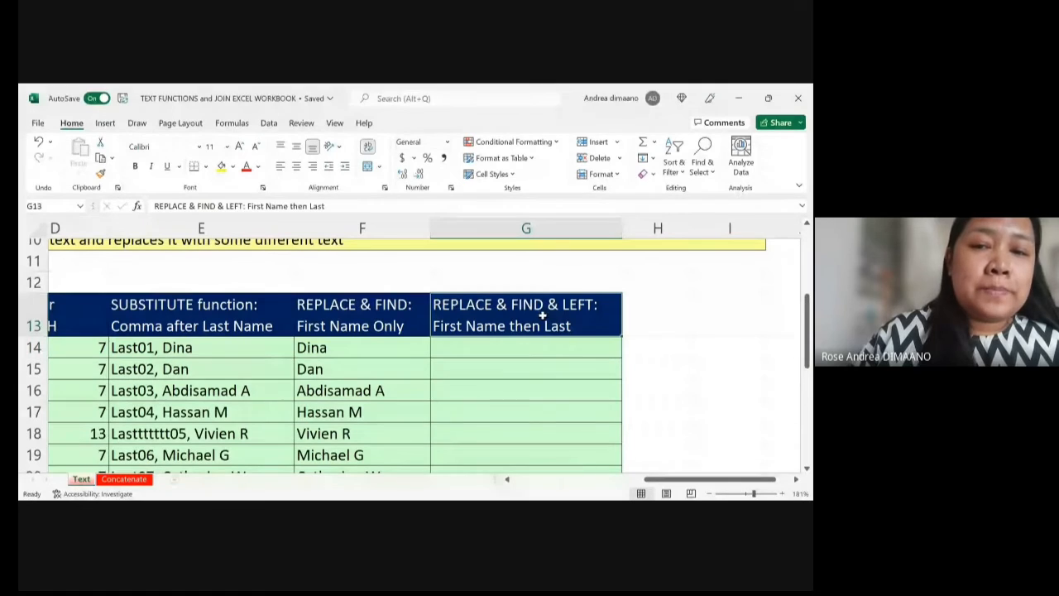
scroll(542, 316, left, 1)
scroll(542, 316, down, 1)
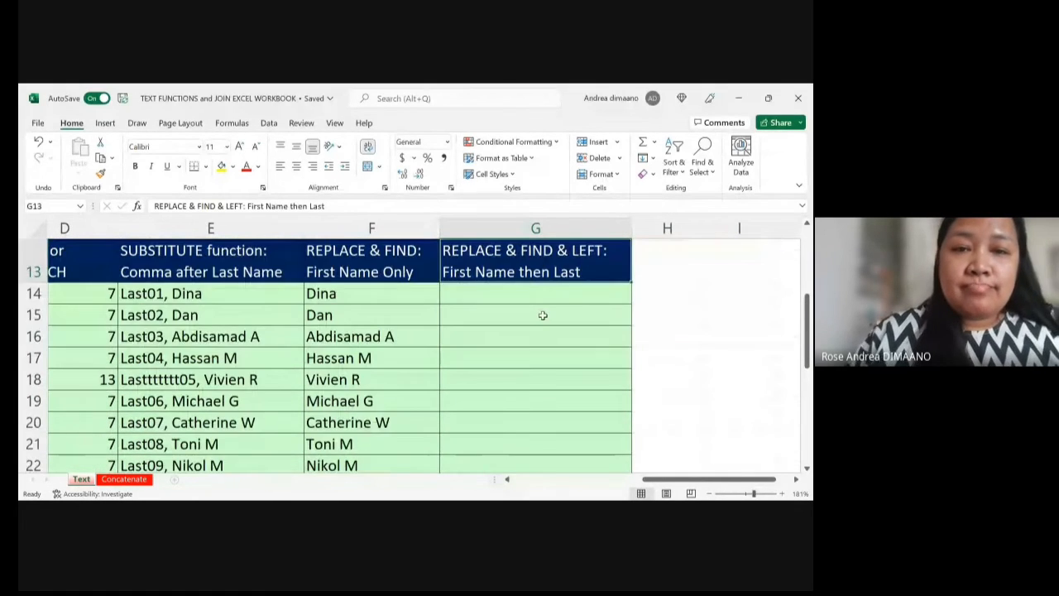
scroll(542, 316, up, 1)
scroll(542, 315, up, 1)
scroll(543, 315, down, 2)
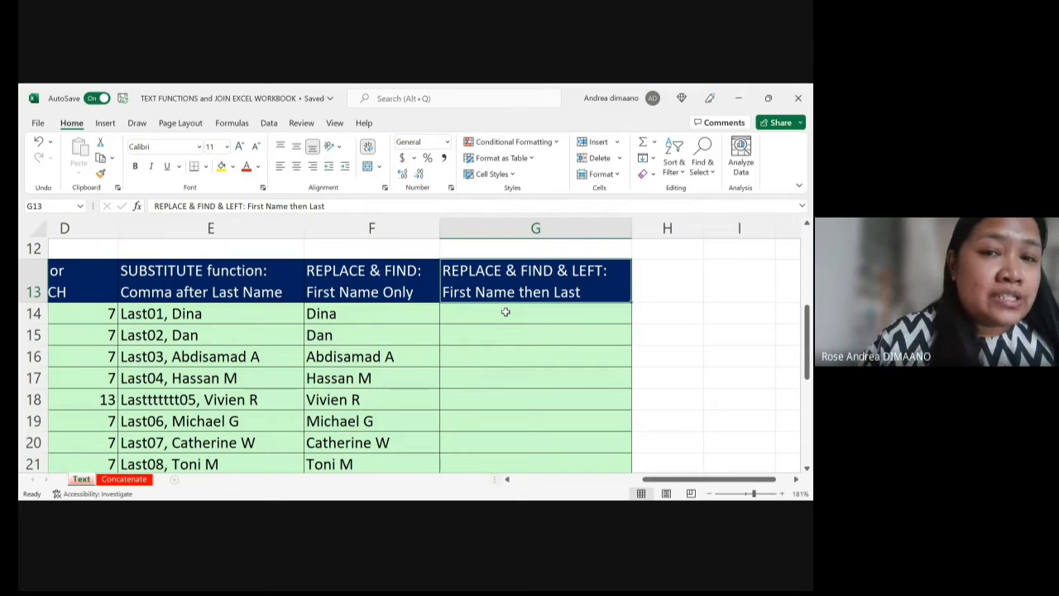
click(208, 313)
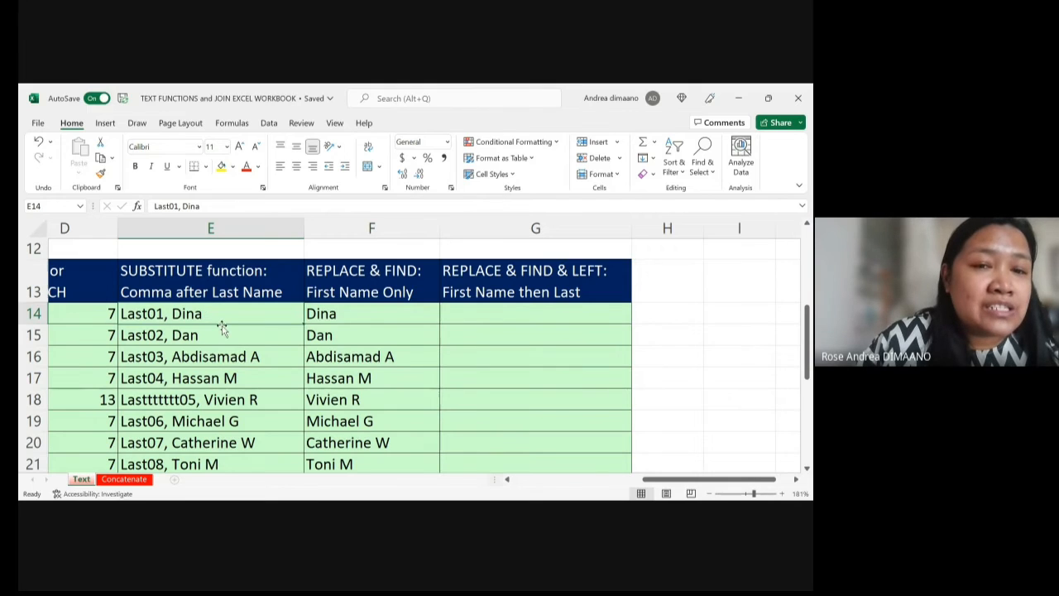
scroll(259, 352, down, 1)
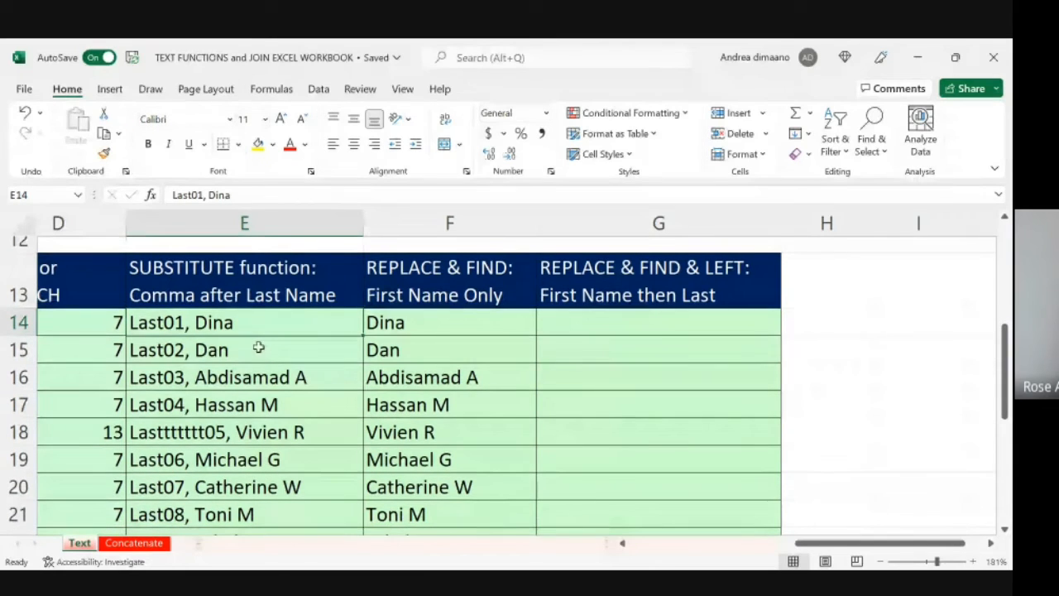
click(410, 323)
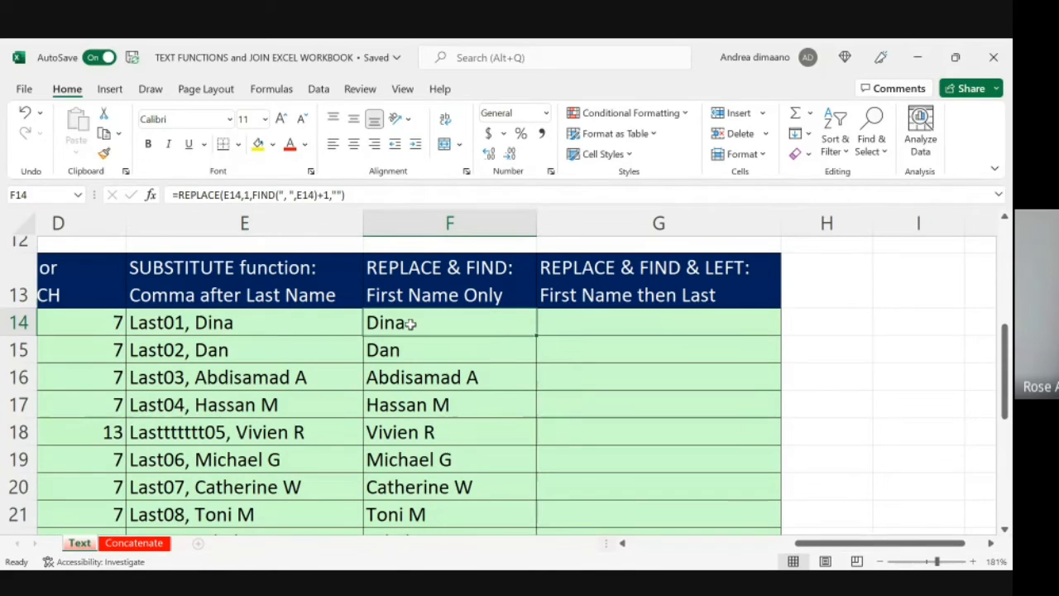
click(177, 322)
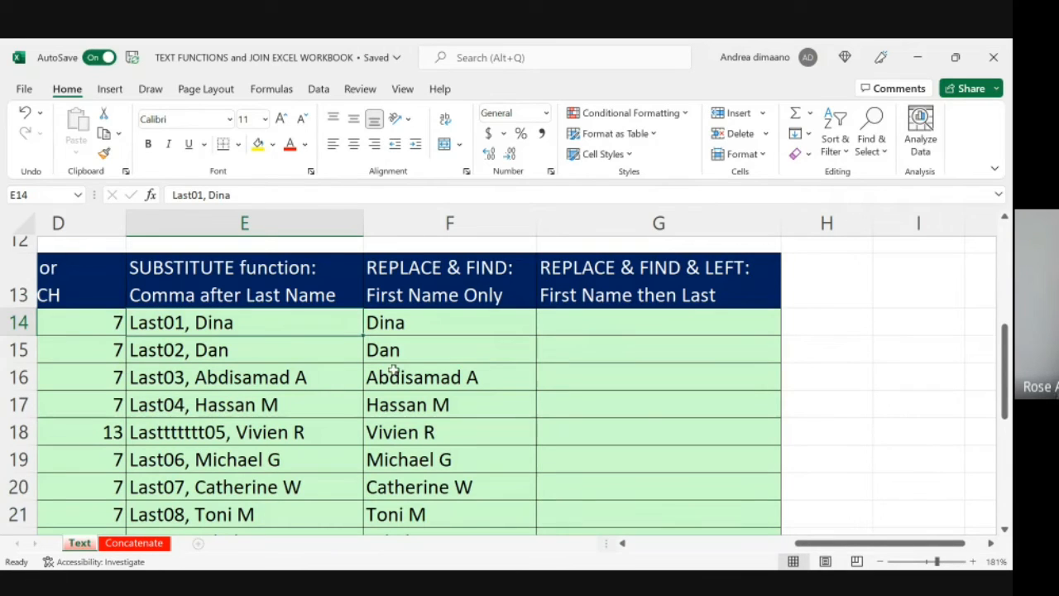
click(568, 314)
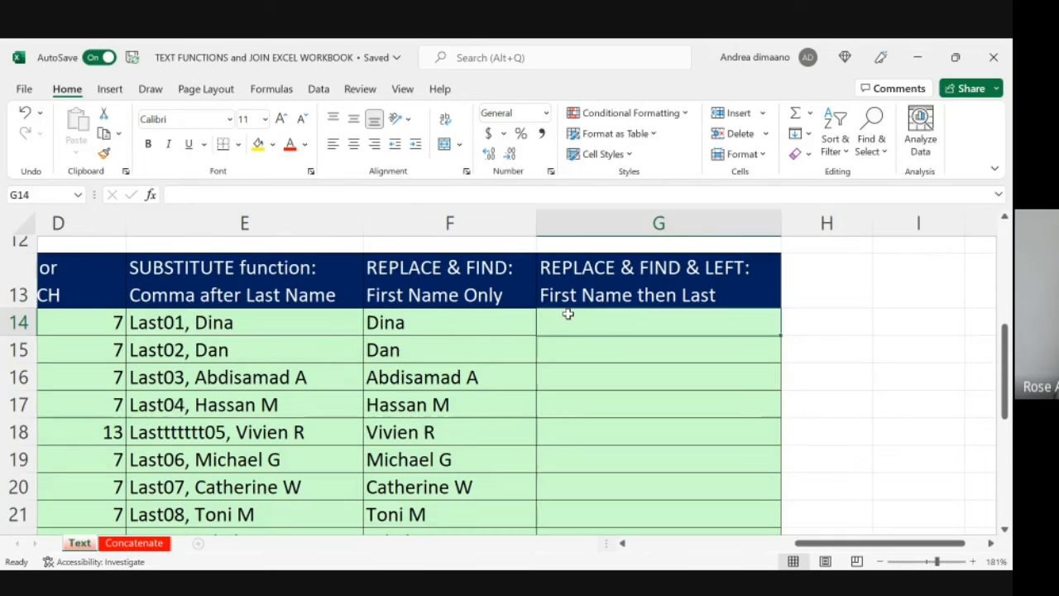
text(=)
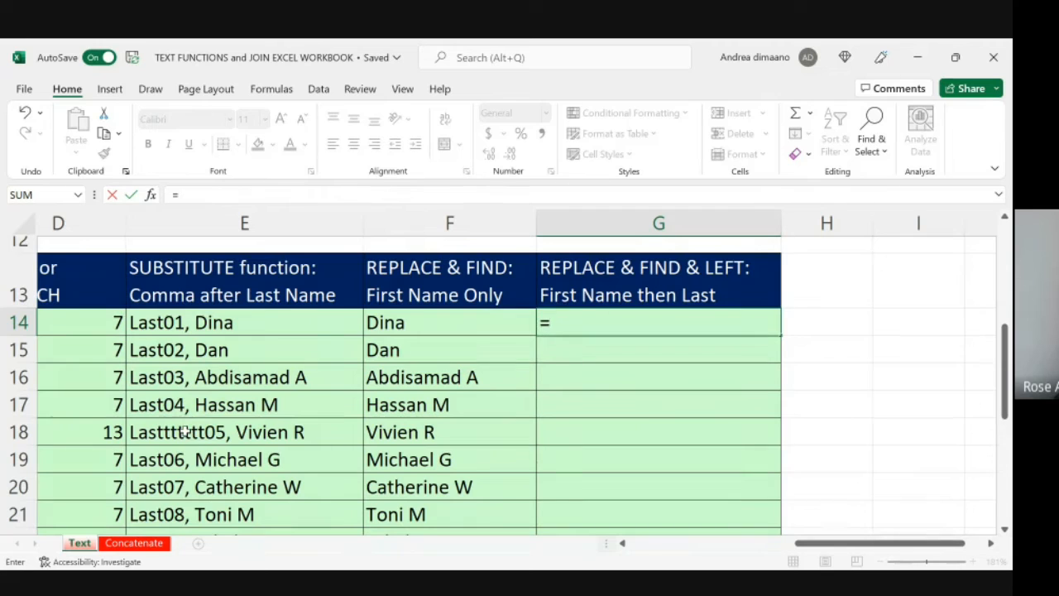
click(135, 432)
key(BackSpace)
key(BackSpace)
key(BackSpace)
key(BackSpace)
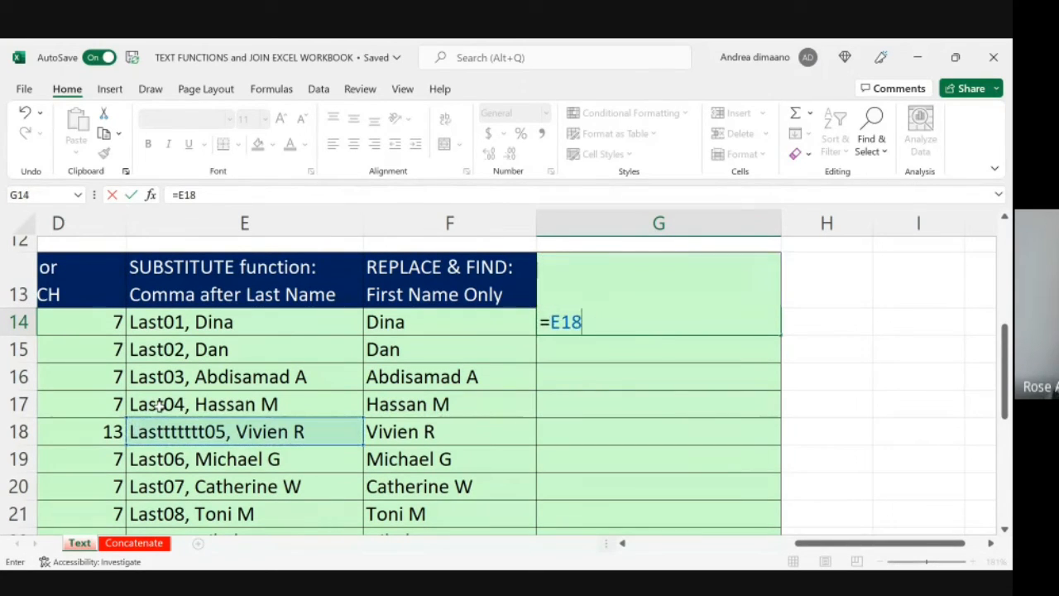
click(146, 323)
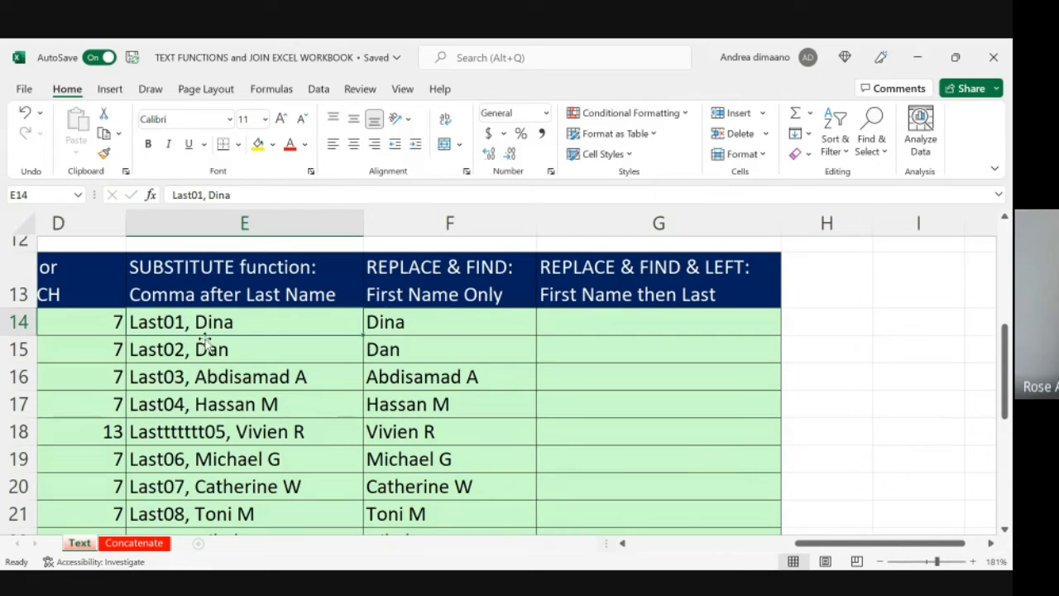
Step: Examine the varying last-name lengths in column E and the text function descriptions above the table
click(194, 434)
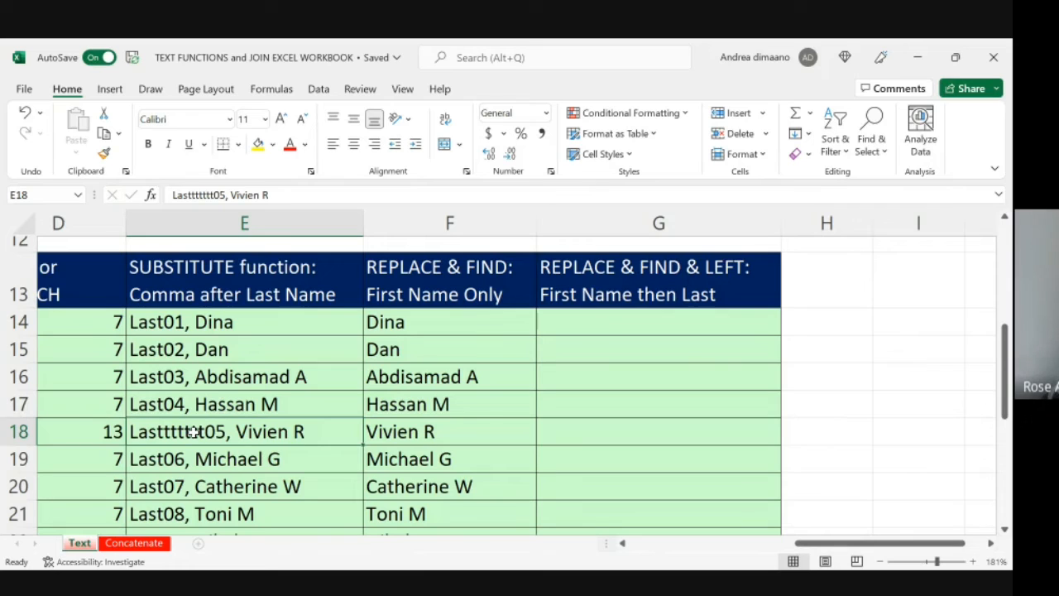
key(Down)
key(Down)
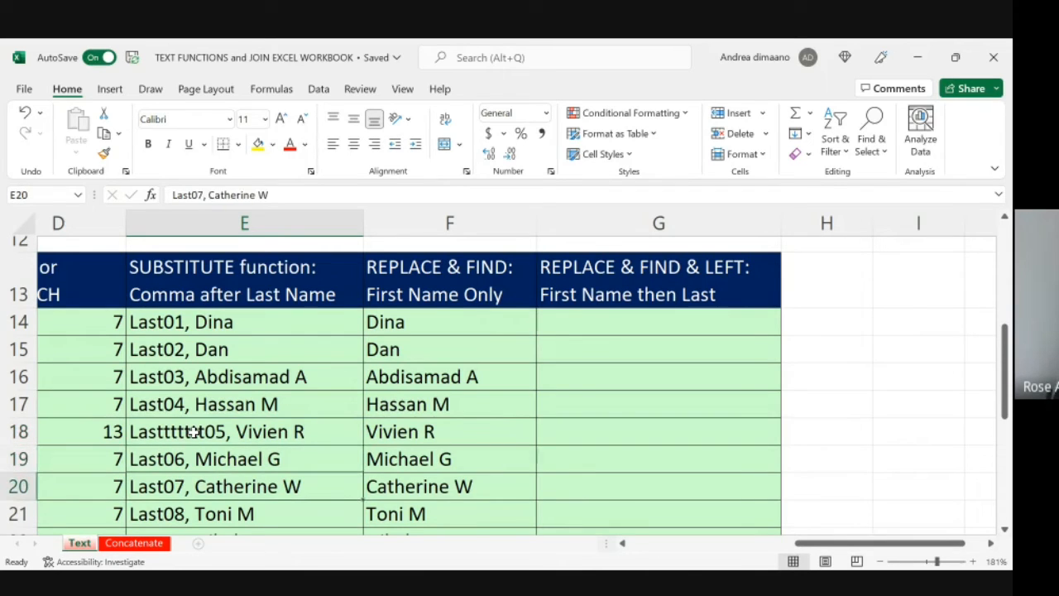
key(Up)
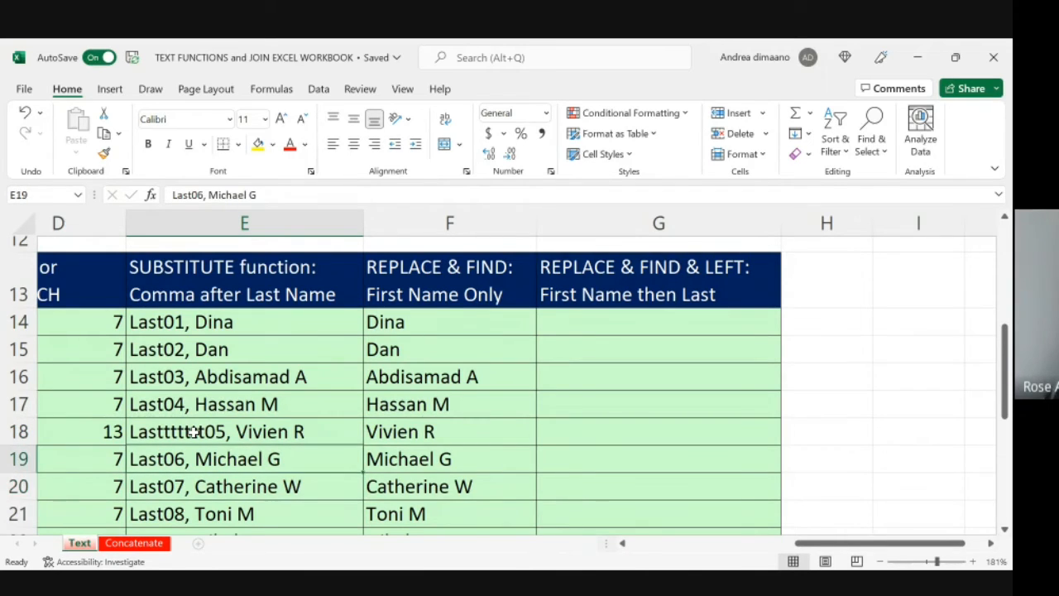
key(Up)
key(Up)
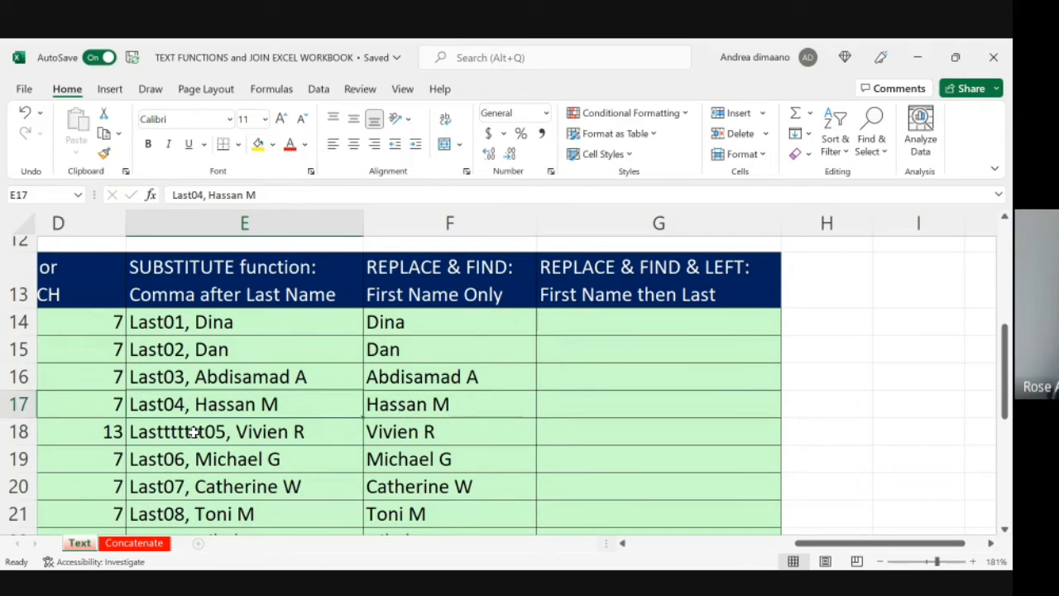
key(Up)
key(Right)
key(Right)
key(Right)
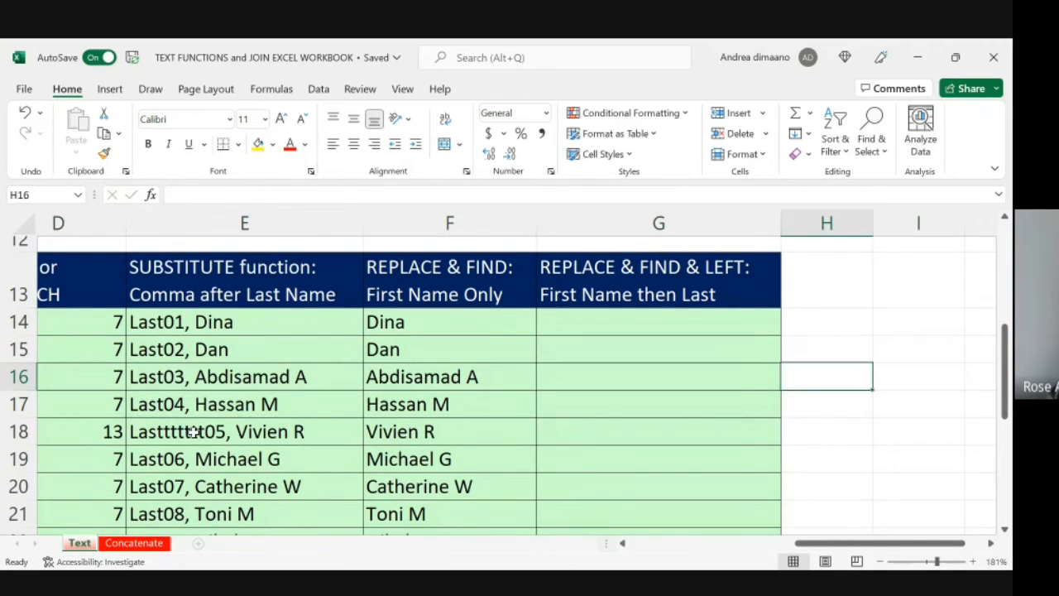
key(Up)
key(Left)
key(Up)
key(Up)
key(Up)
key(Up)
key(Up)
key(Up)
key(Up)
key(Up)
key(Up)
key(Up)
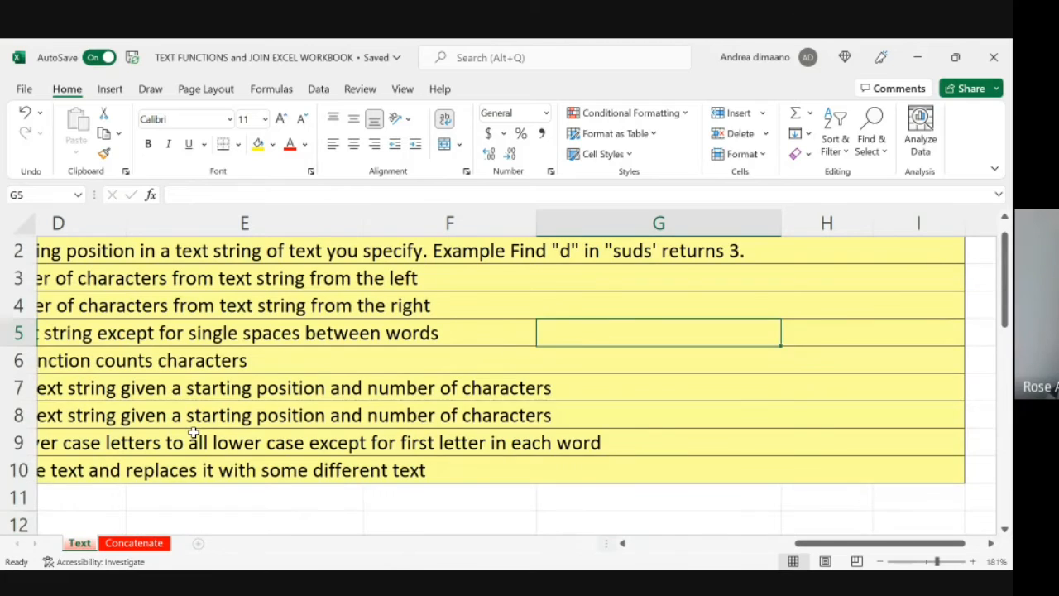
Step: Begin a LEFT formula in G14 that takes its text from the comma-separated name in E14
scroll(194, 437, down, 2)
click(674, 460)
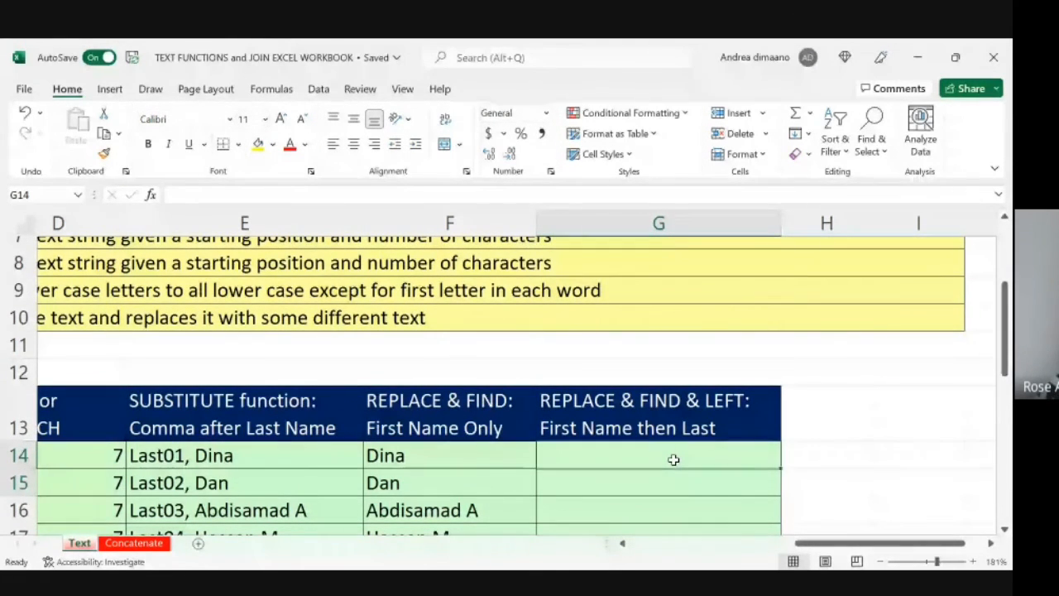
text(=)
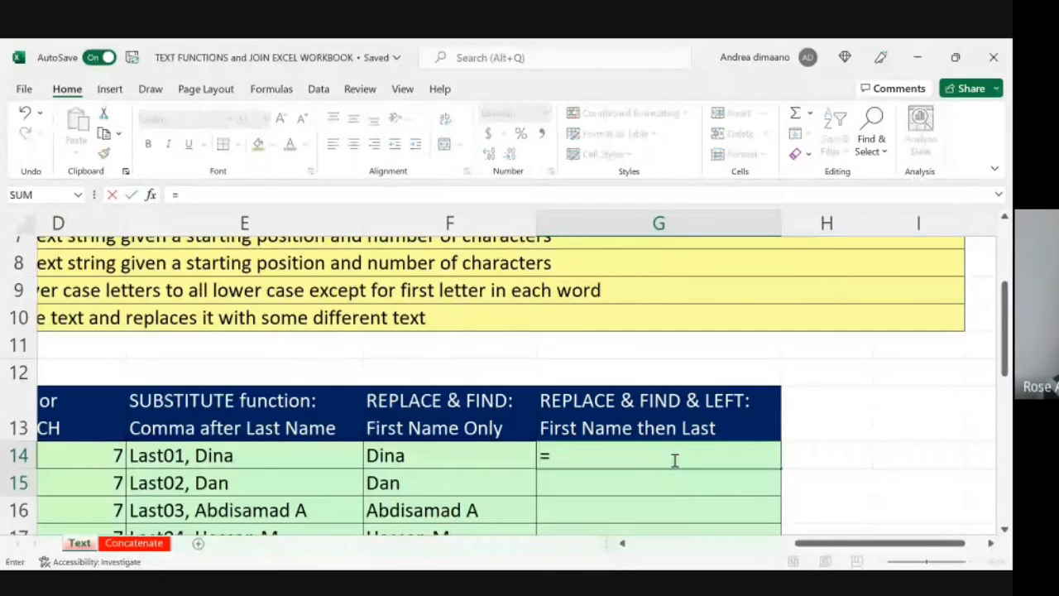
text(left)
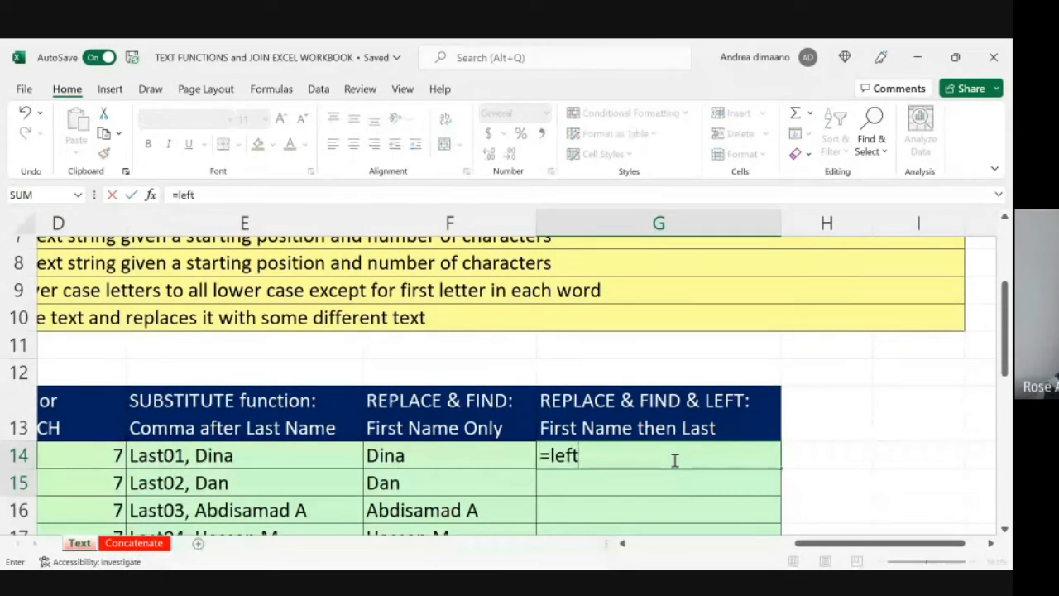
text(,)
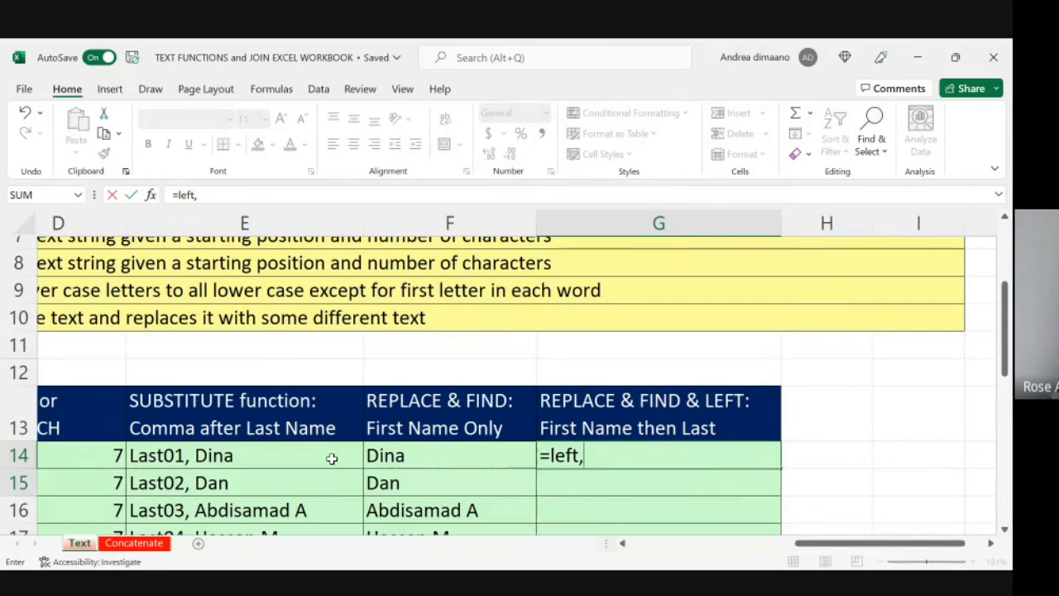
scroll(315, 459, left, 2)
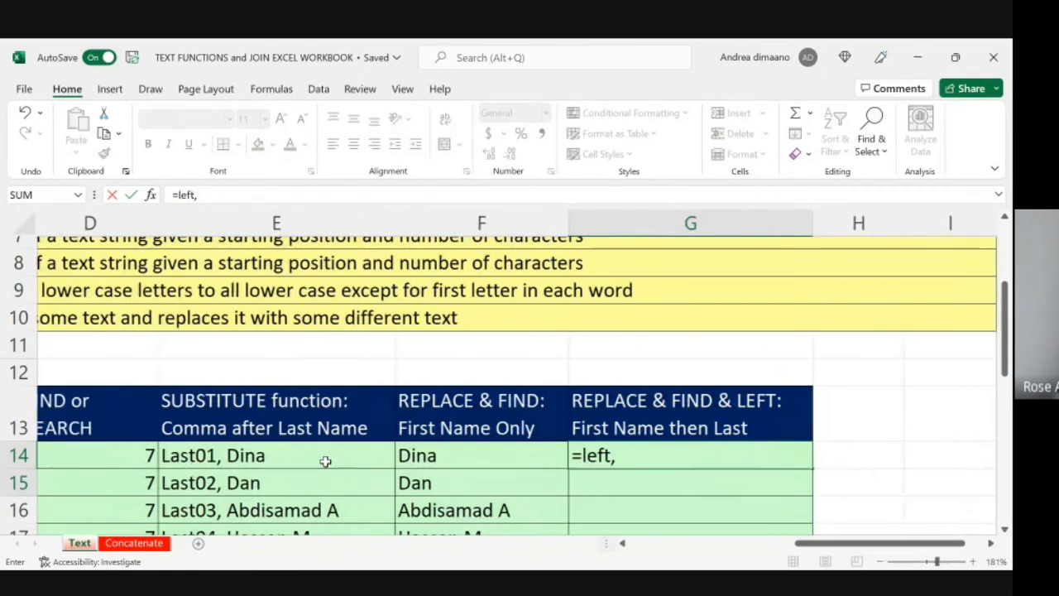
scroll(325, 461, left, 1)
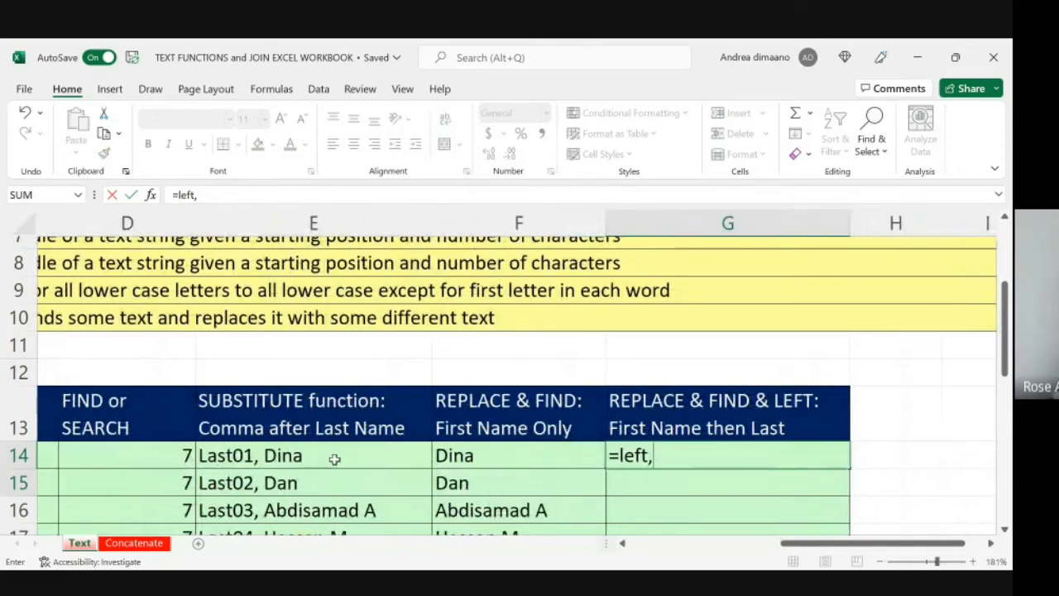
click(334, 459)
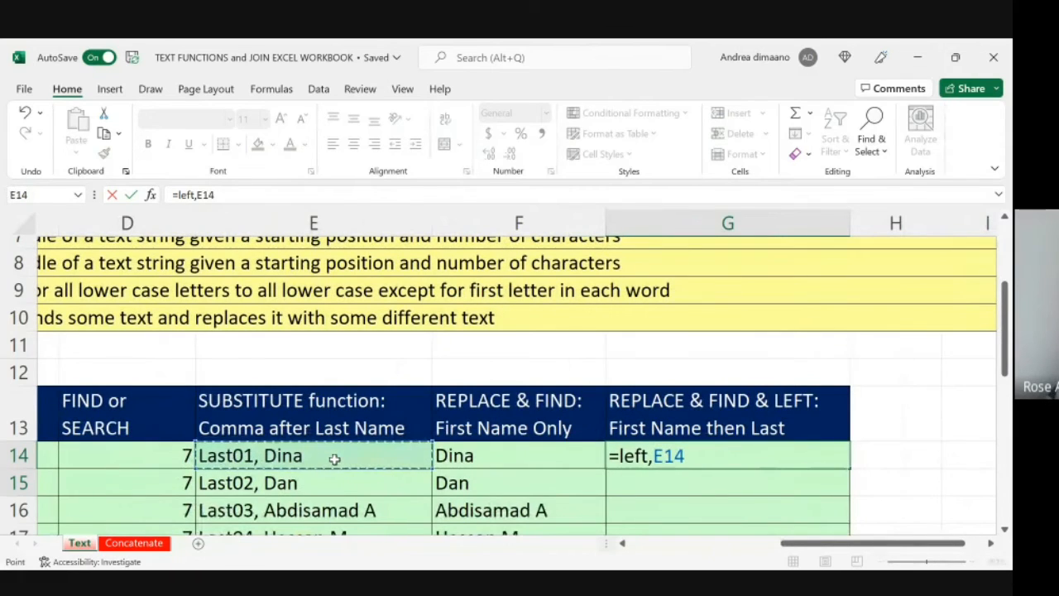
click(197, 194)
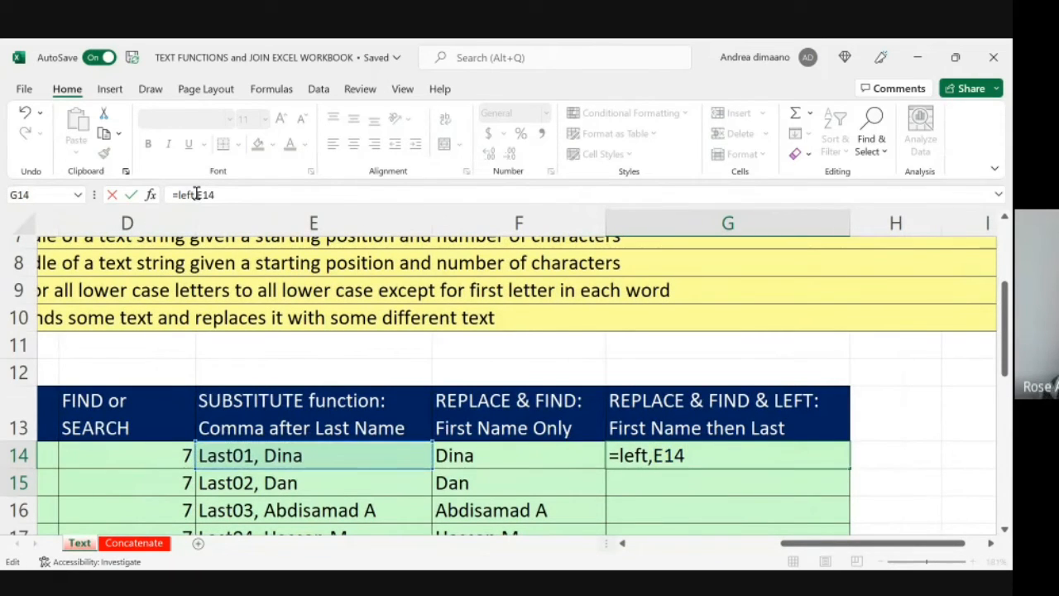
key(BackSpace)
text(()
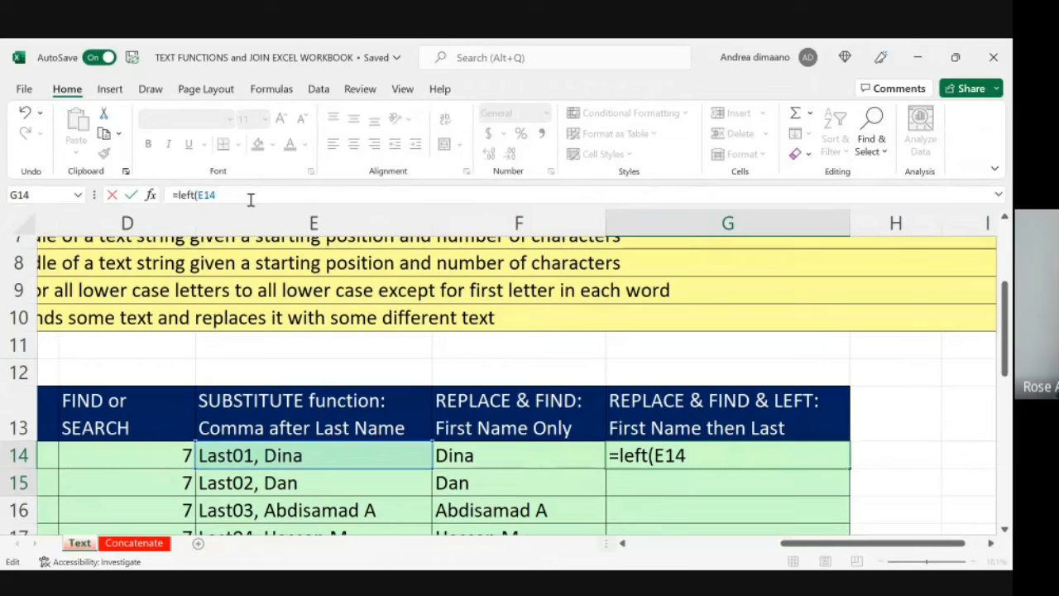
Step: Complete the G14 formula with FIND(",",E14)-1 as the number of characters, and enter it
text(,FIND(",",)
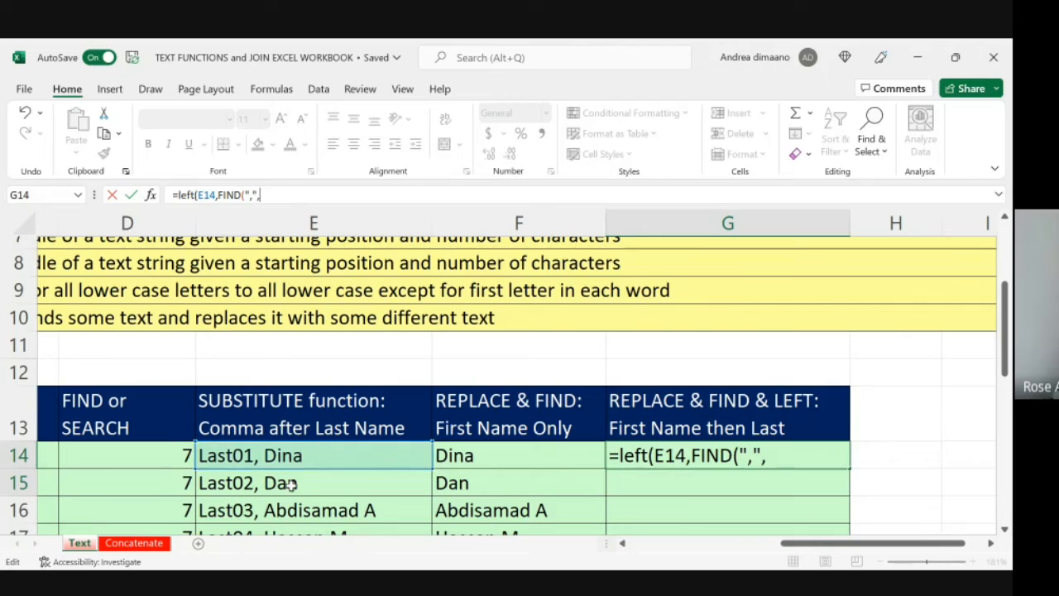
click(297, 456)
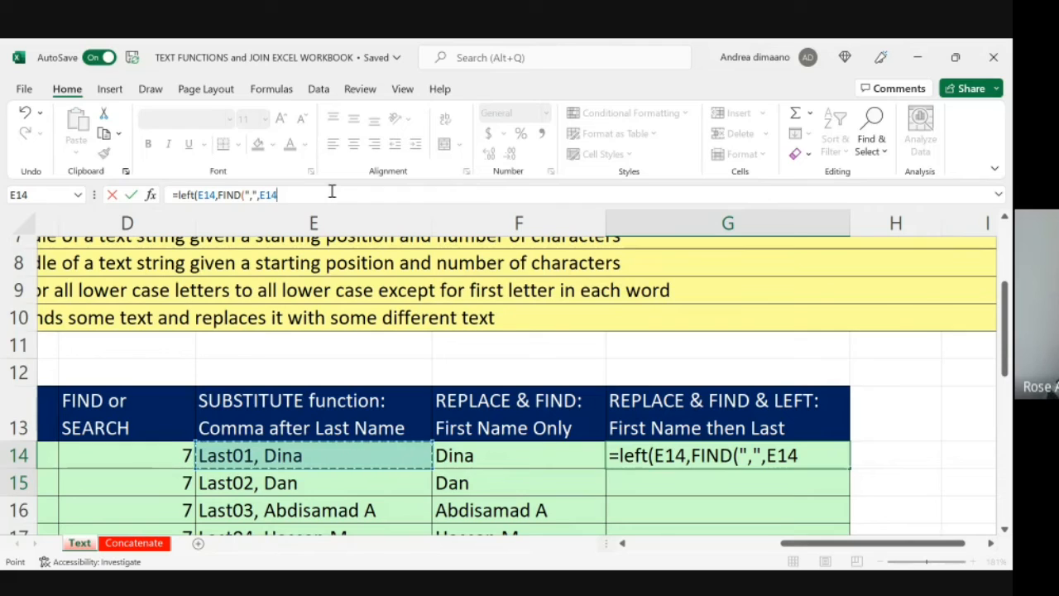
text())
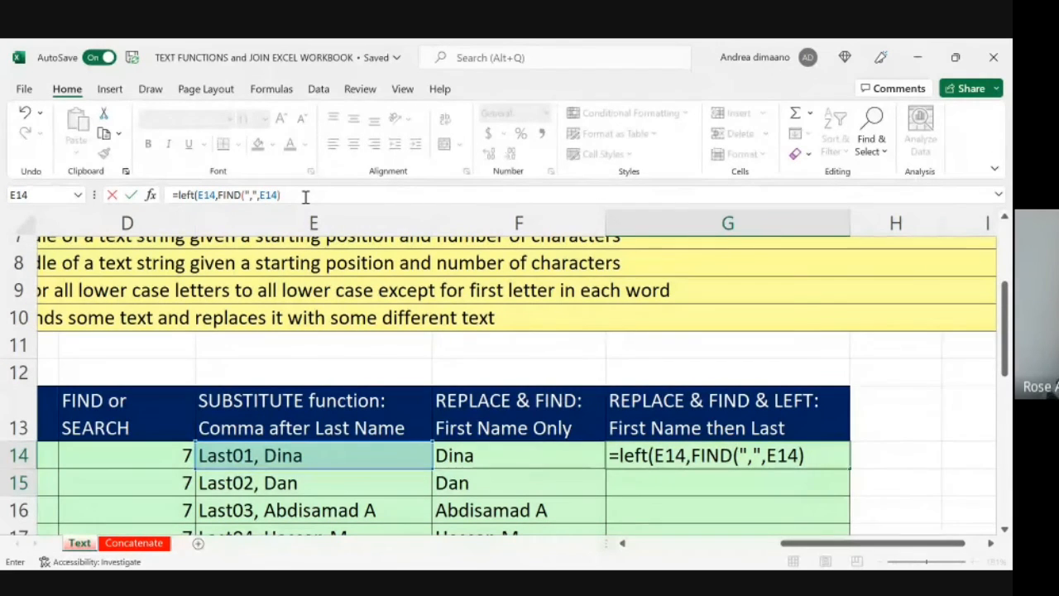
text(-1)
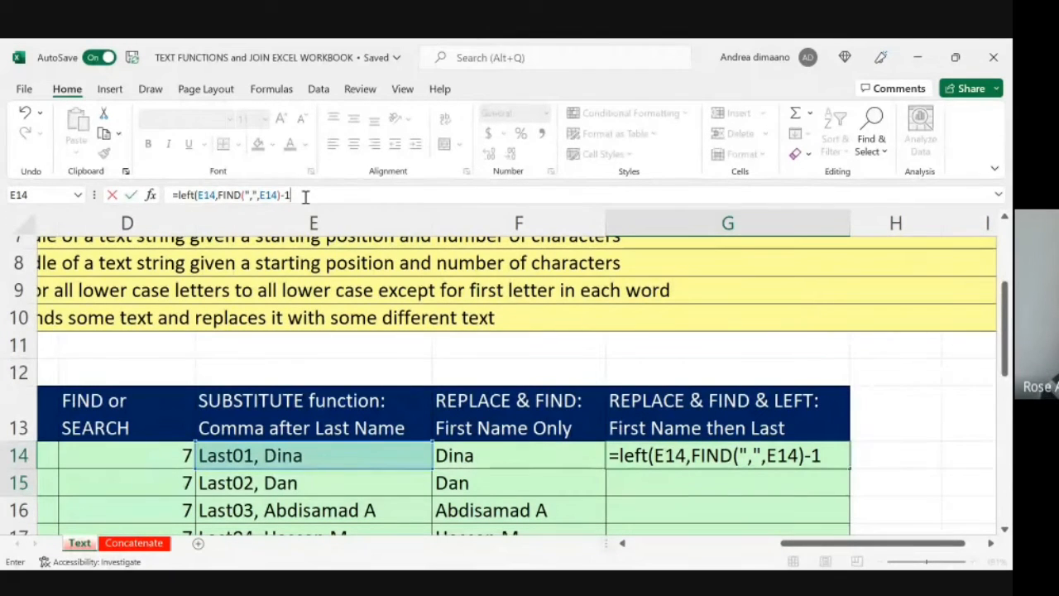
text())
key(Return)
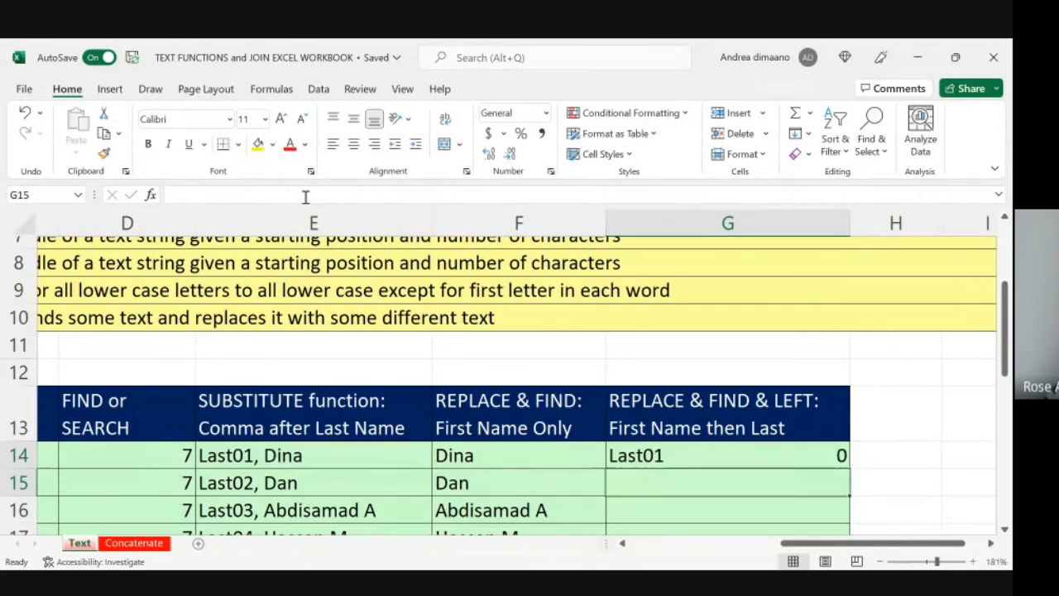
Step: Try the LEFT formula in G14 without the -1 after FIND
key(Up)
key(Down)
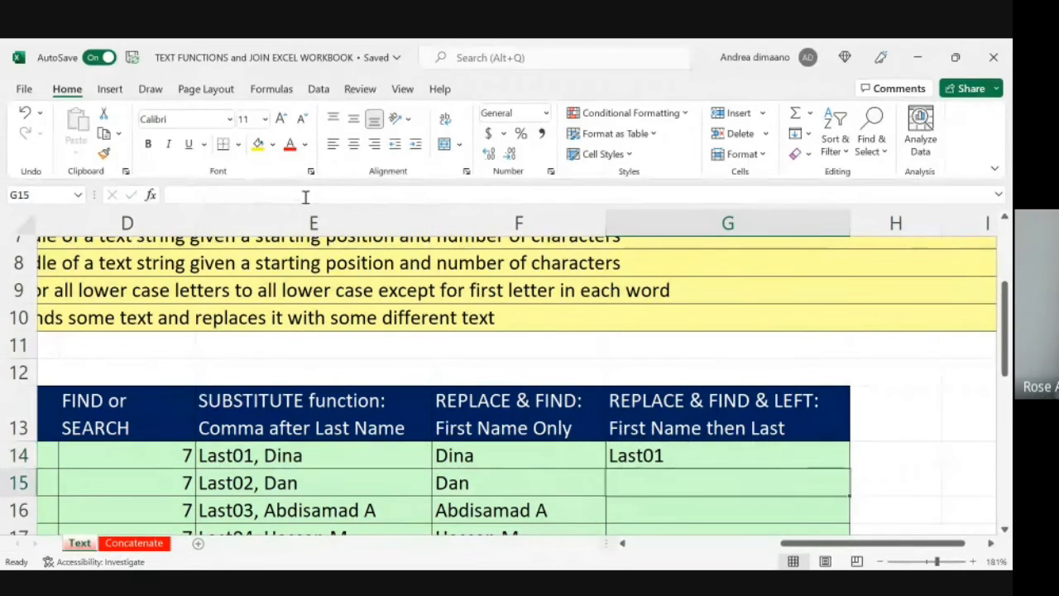
key(Up)
key(Down)
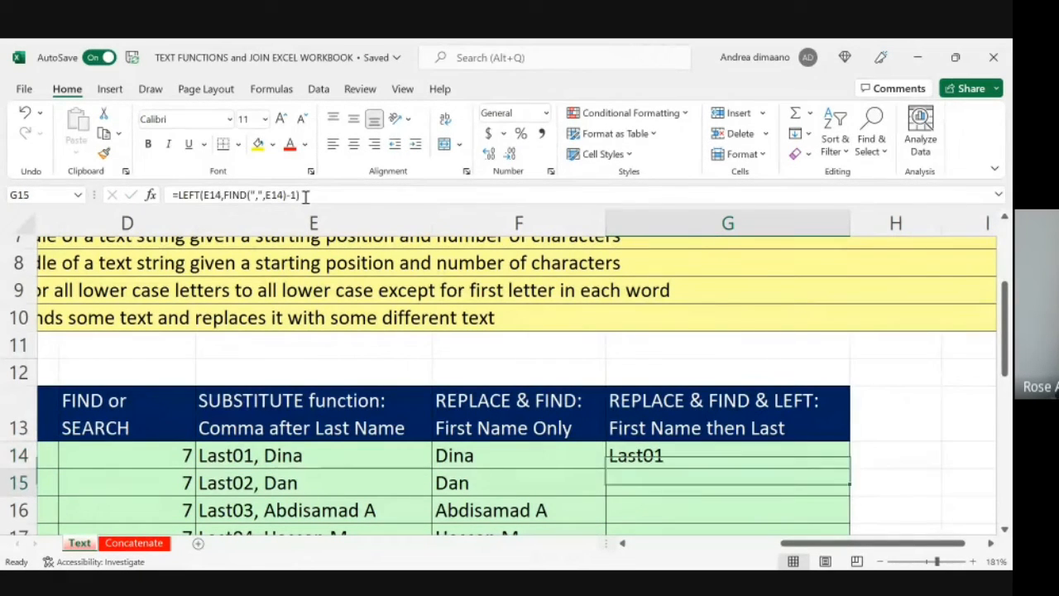
key(Up)
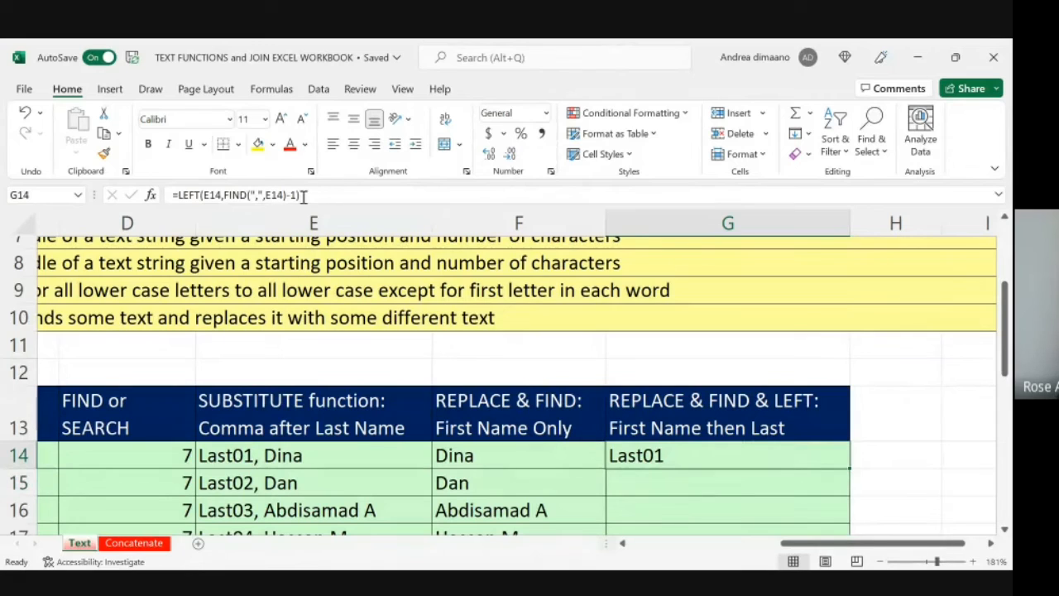
click(297, 196)
key(BackSpace)
key(BackSpace)
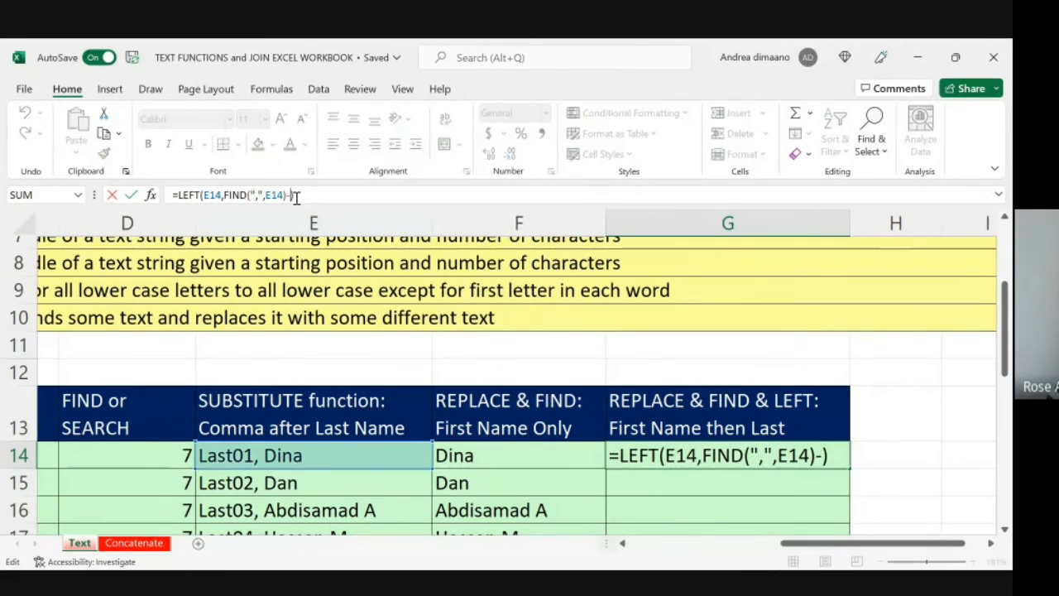
key(Return)
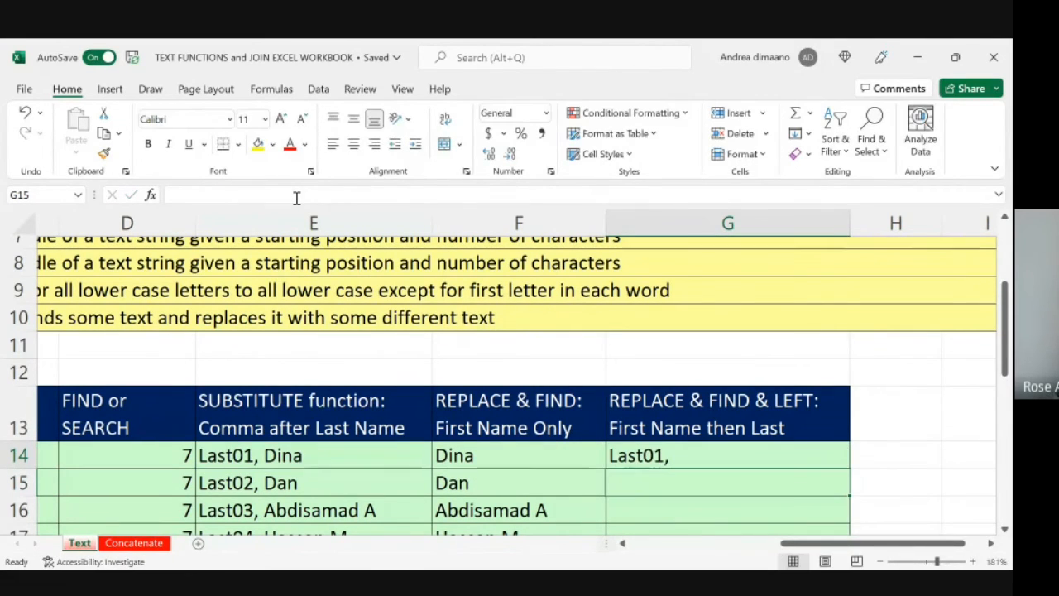
Step: Restore the -1 after FIND in the G14 formula
key(Up)
click(287, 196)
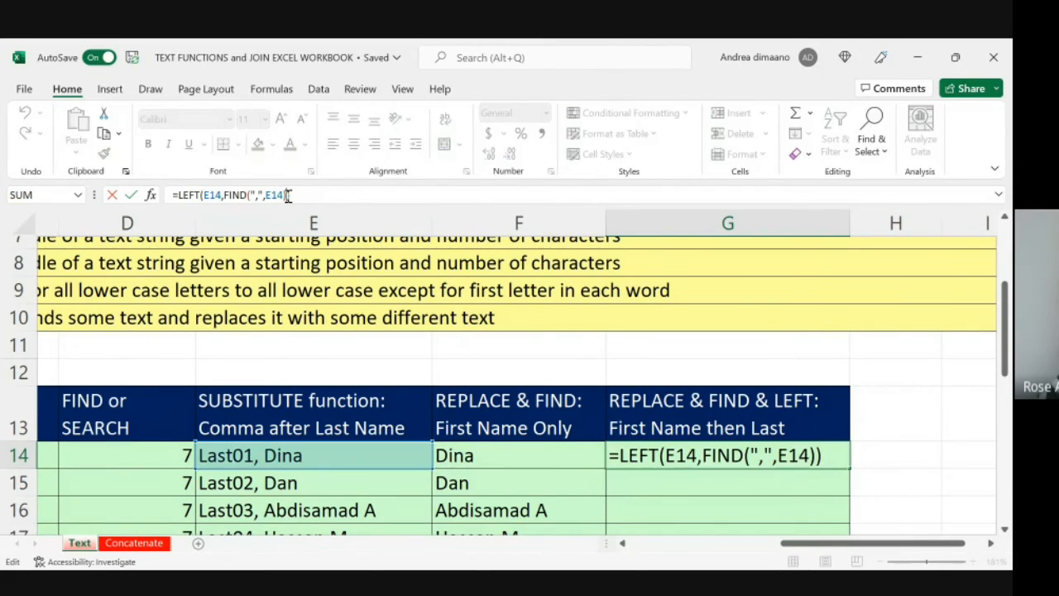
text(-1)
key(Return)
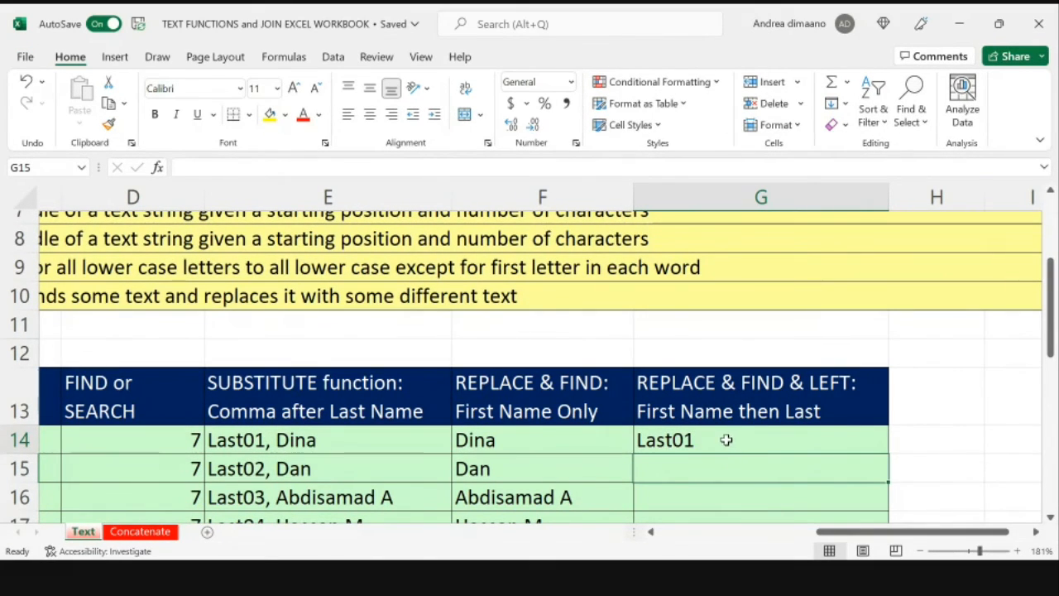
Step: Compare the first-name result in F14 with the last-name result and LEFT formula in G14
click(609, 440)
click(708, 439)
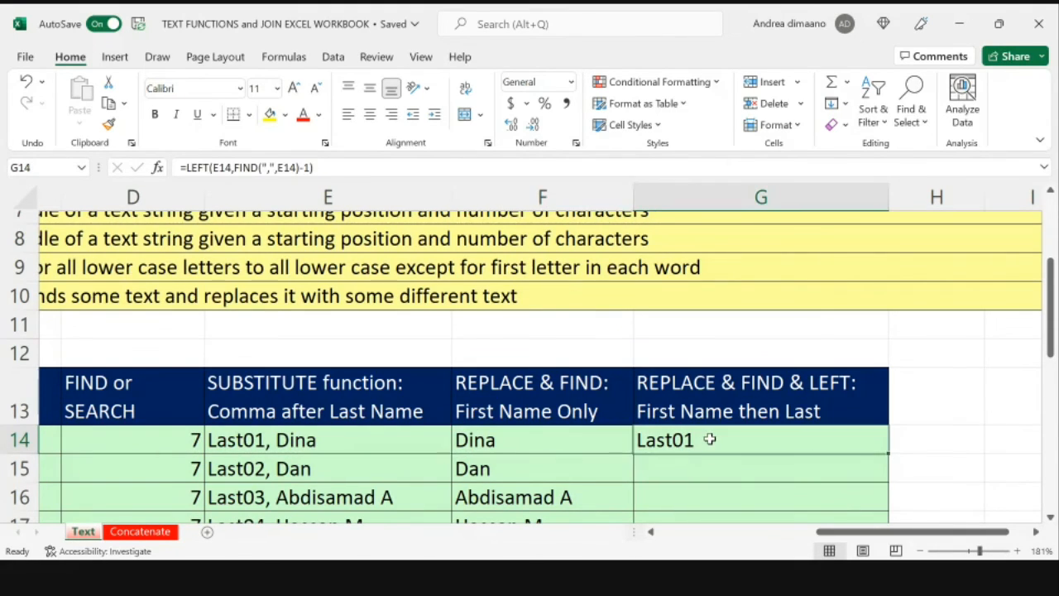
key(Left)
key(Right)
key(Left)
key(Right)
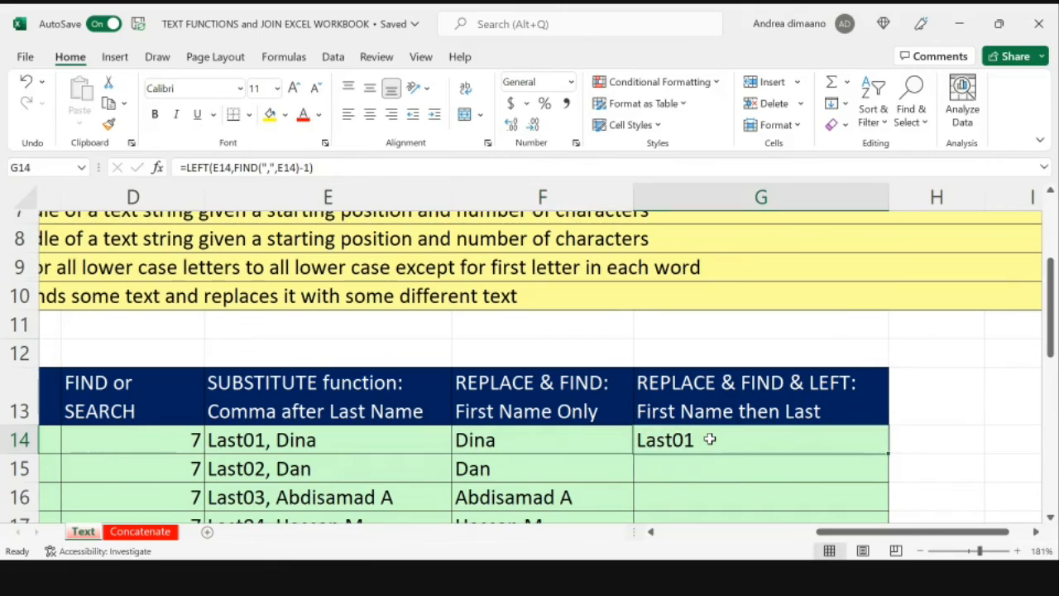
click(189, 166)
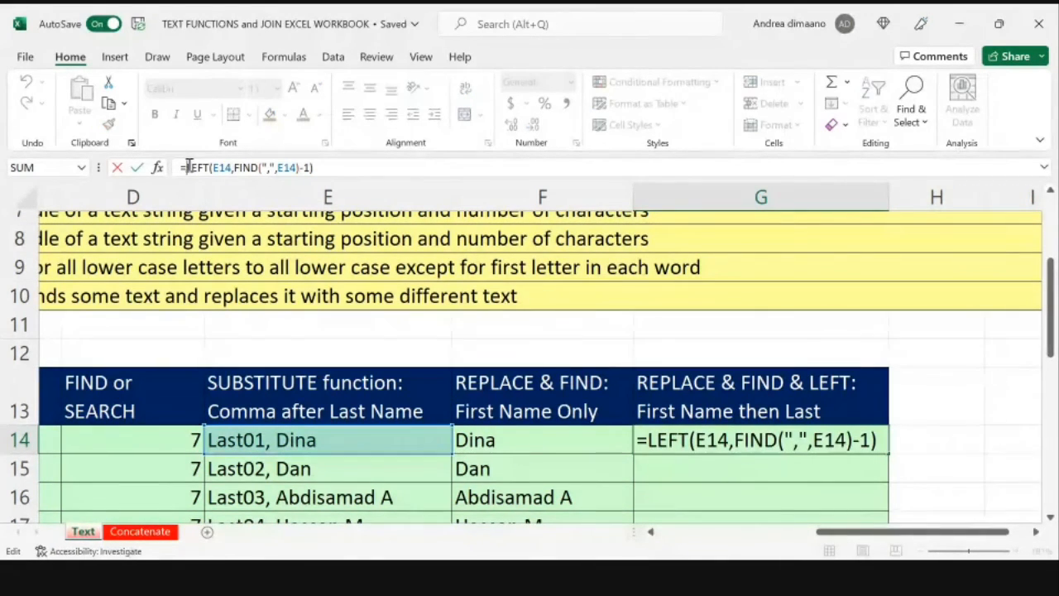
key(Return)
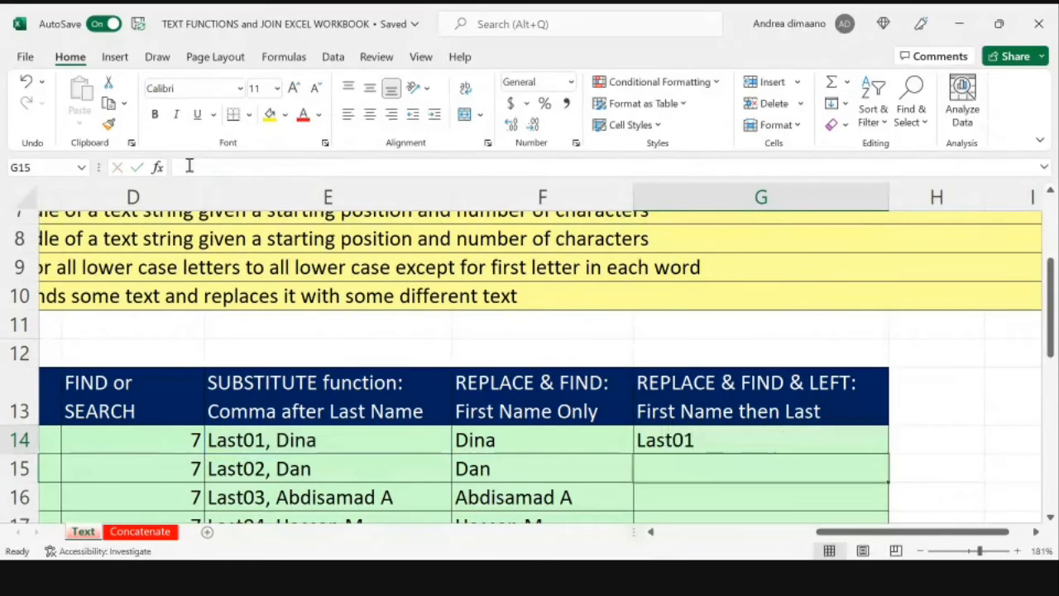
key(Up)
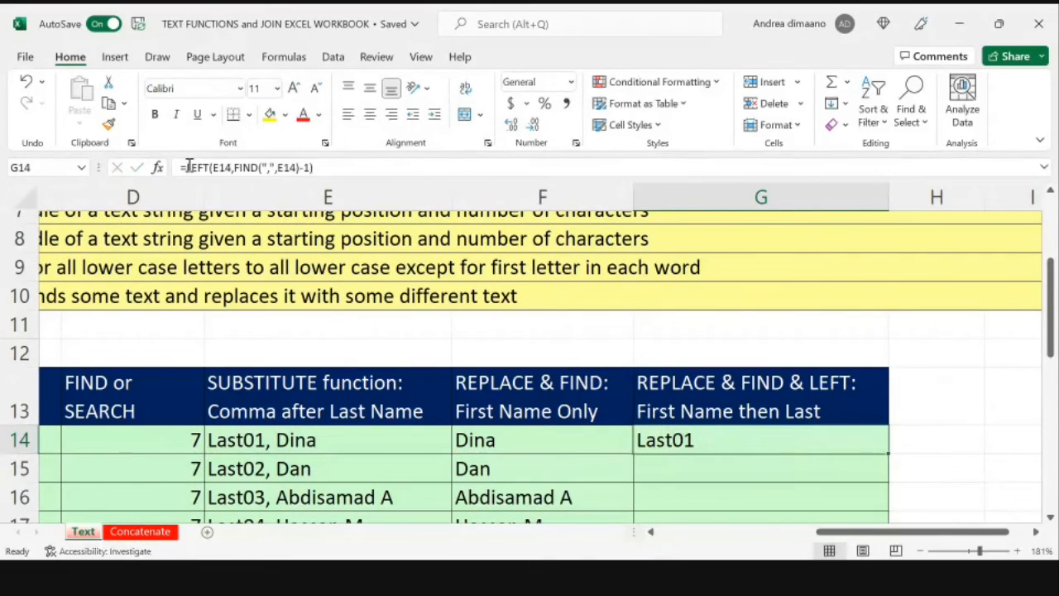
Step: Copy the REPLACE formula from F14 without its equals sign, leaving the cell unchanged
click(495, 441)
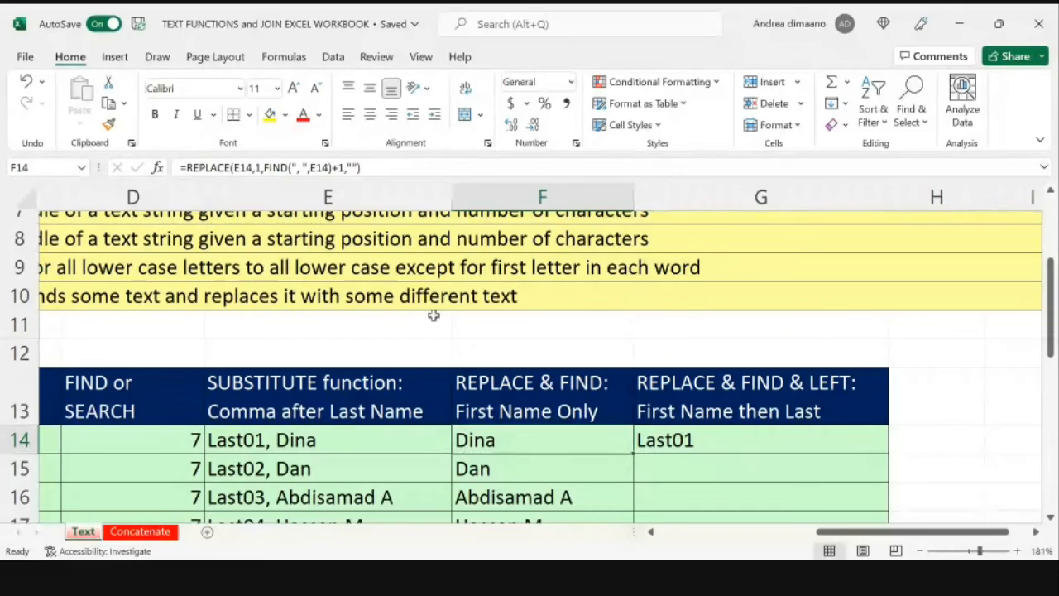
click(373, 167)
drag(373, 167, 188, 169)
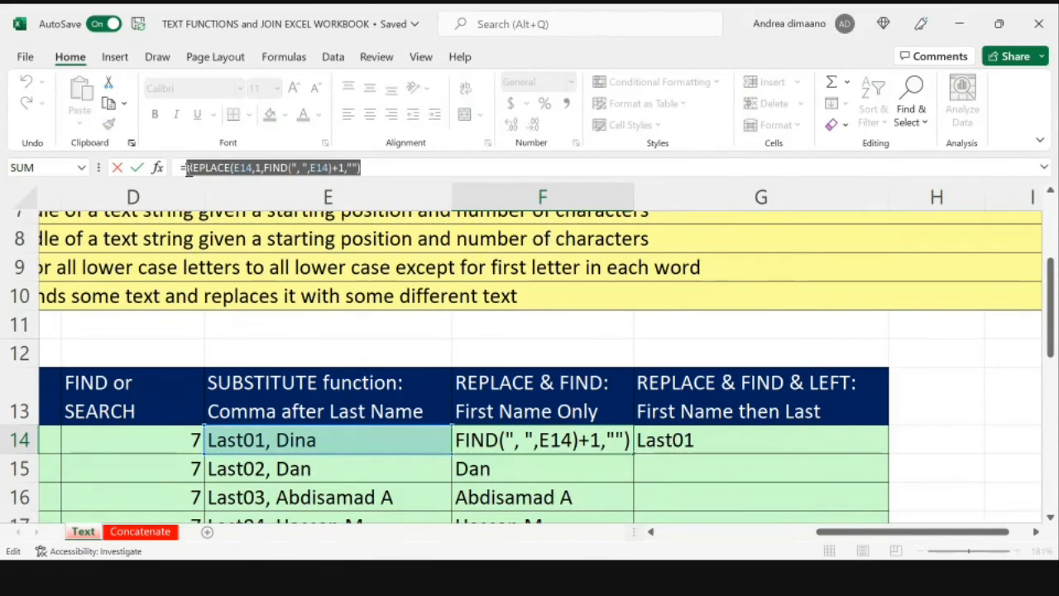
key(ctrl+c)
key(Return)
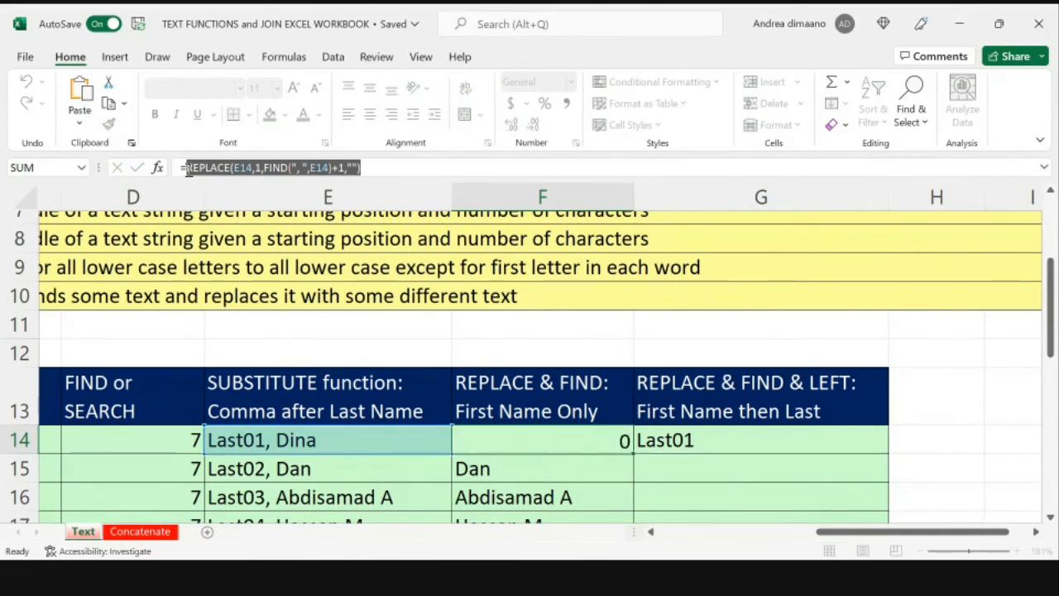
Step: Insert the copied REPLACE expression between the equals sign and LEFT in the G14 formula
key(Up)
key(Right)
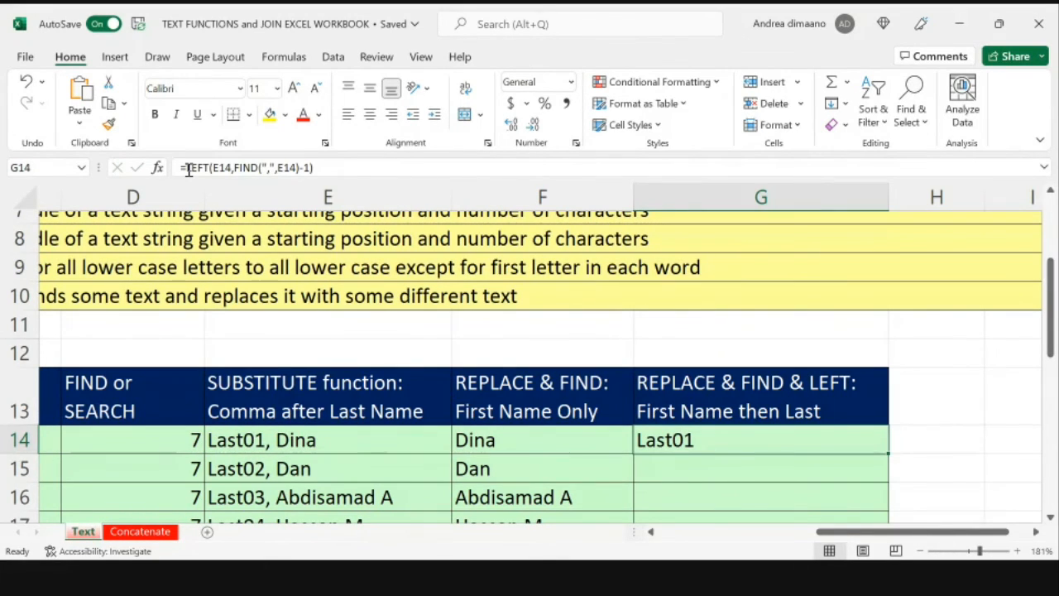
click(189, 168)
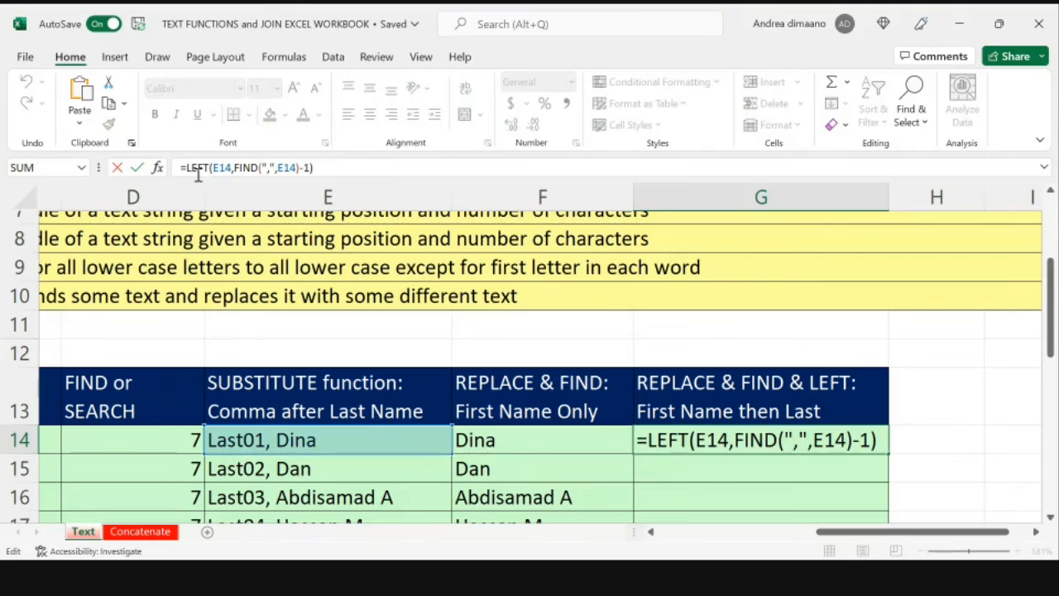
key(ctrl+v)
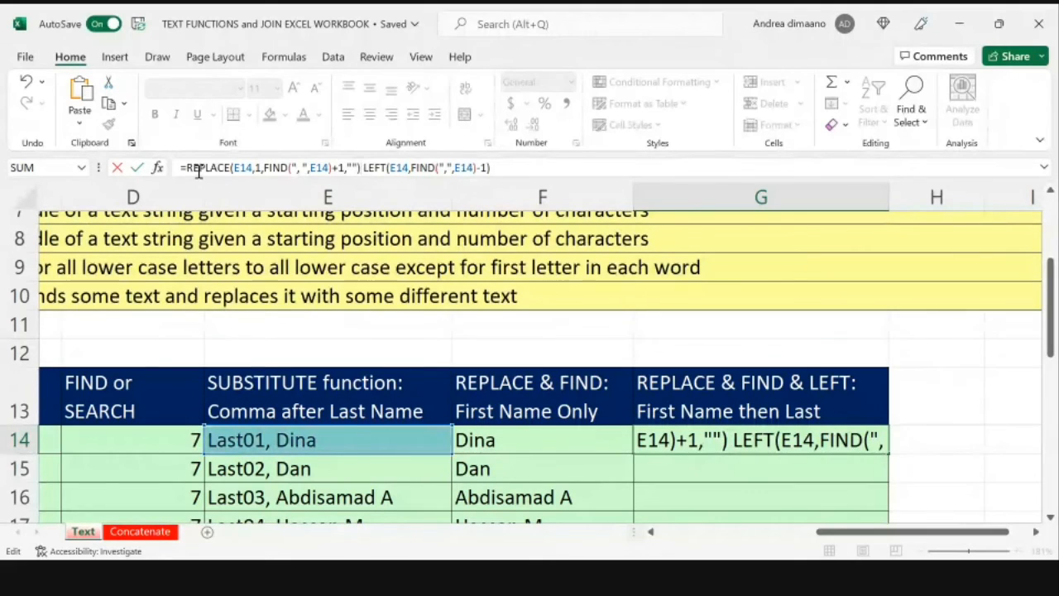
Step: Join the REPLACE and LEFT expressions in G14 with an ampersand, without a space between them, and enter the formula
text(&)
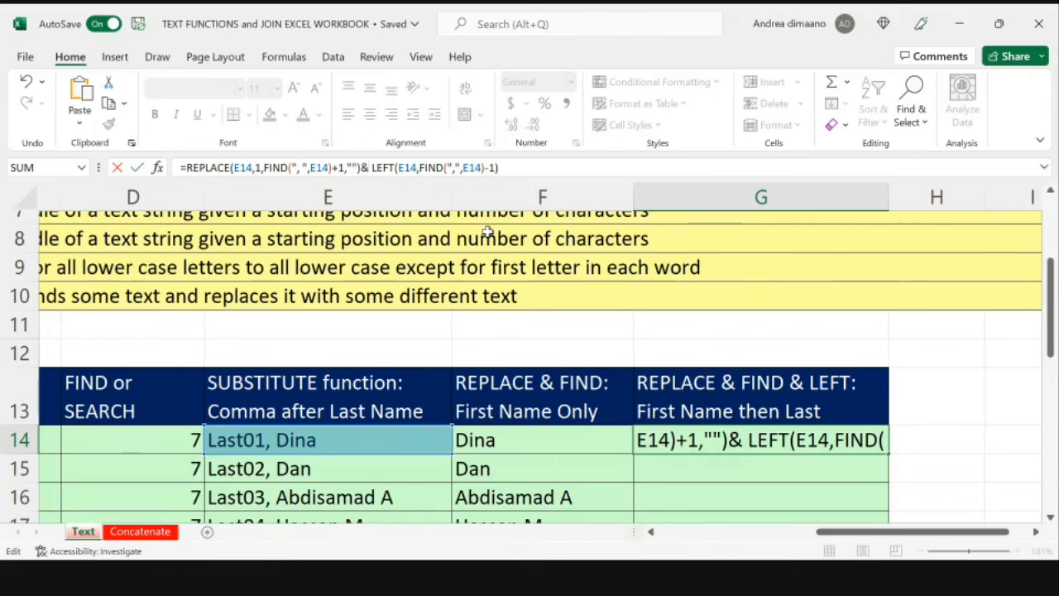
text(")
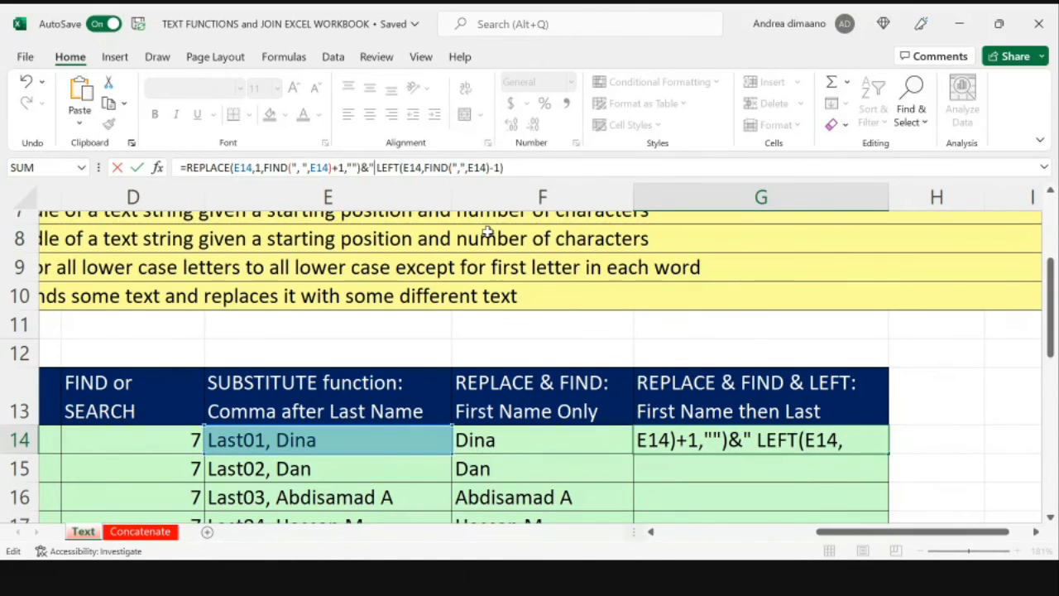
key(BackSpace)
key(Delete)
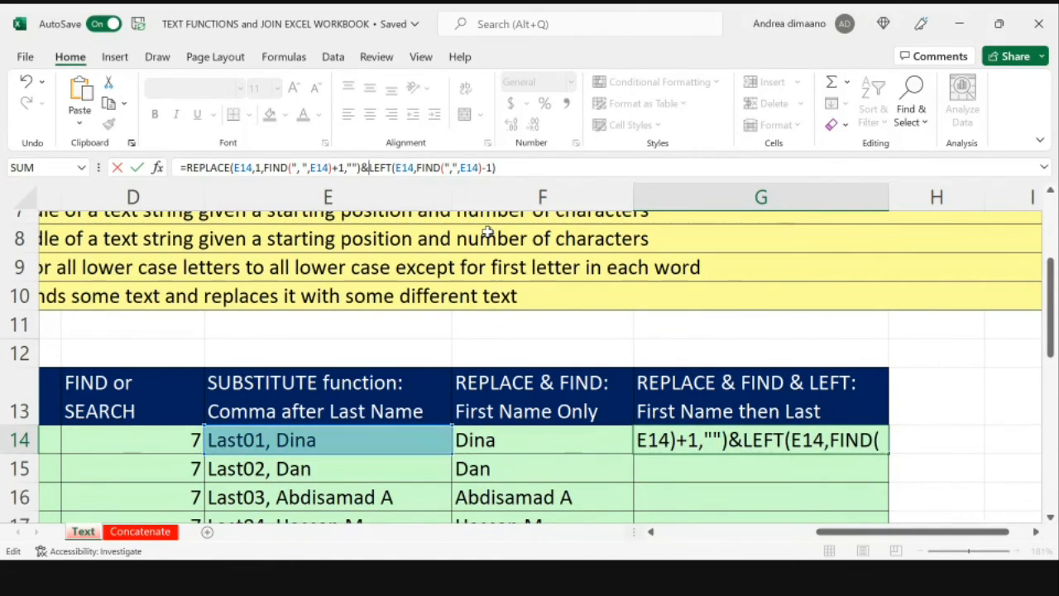
key(Return)
key(Up)
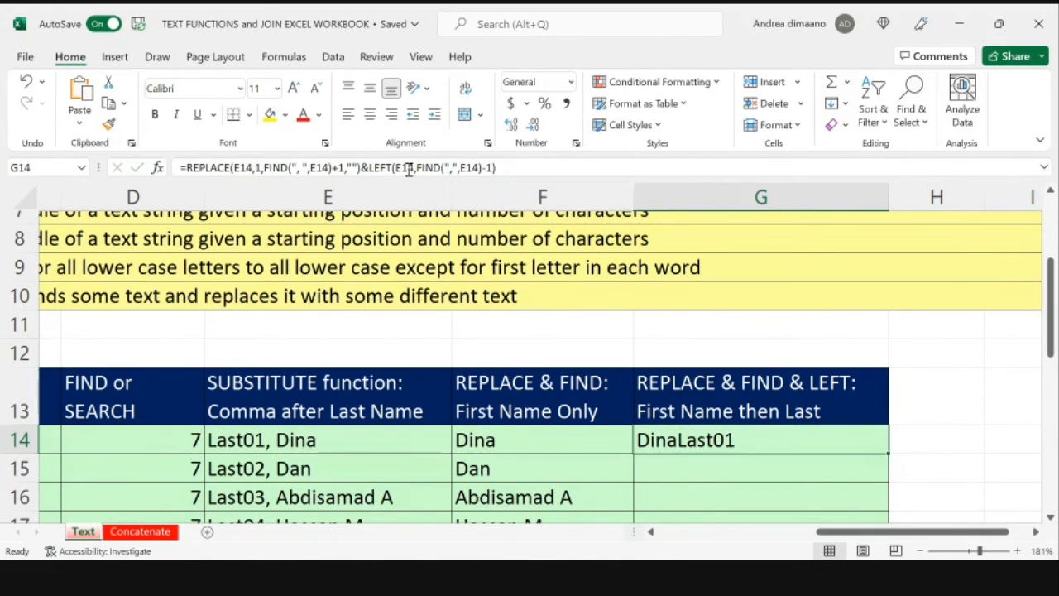
Step: Insert a quoted space and a second ampersand before LEFT in the G14 formula to separate first and last names
click(367, 167)
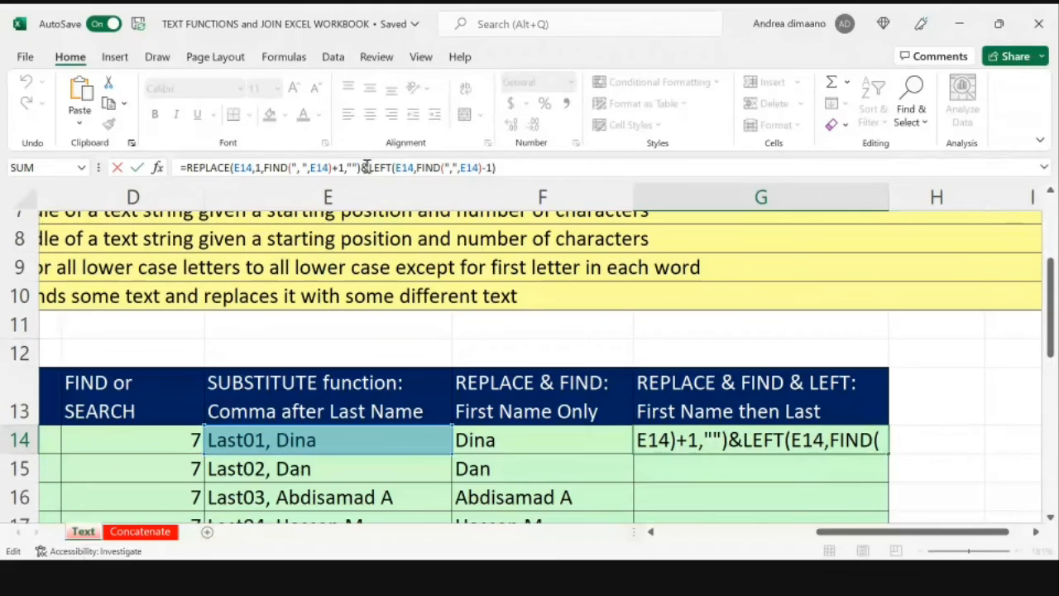
text(")
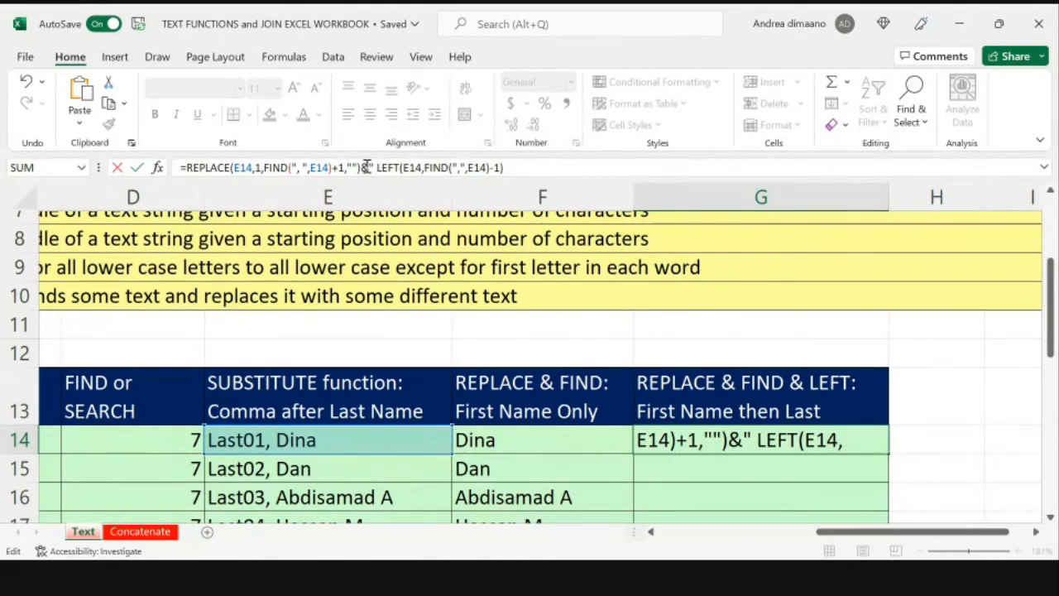
text( ")
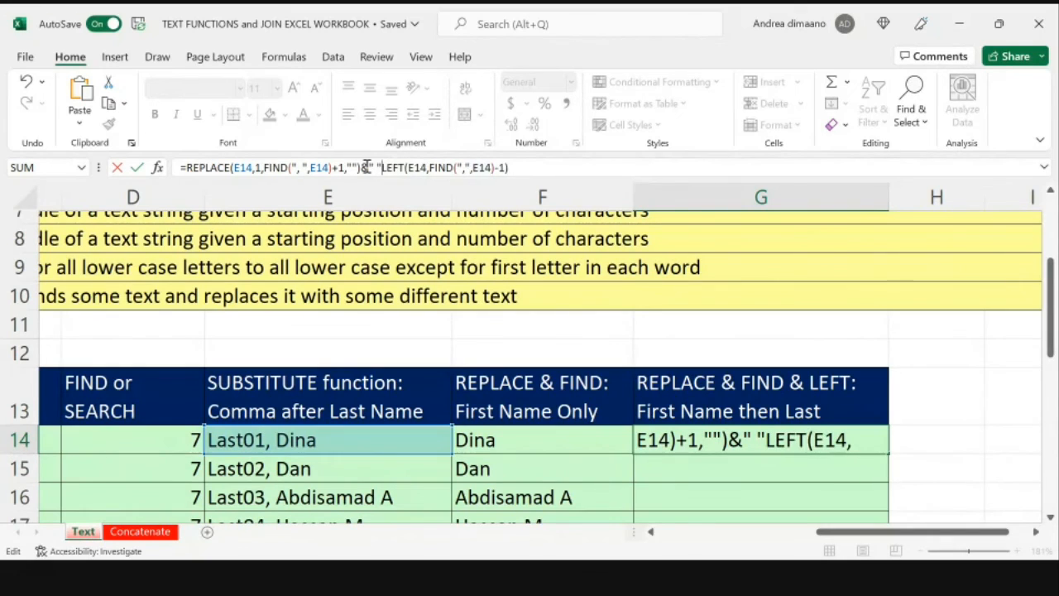
text(&)
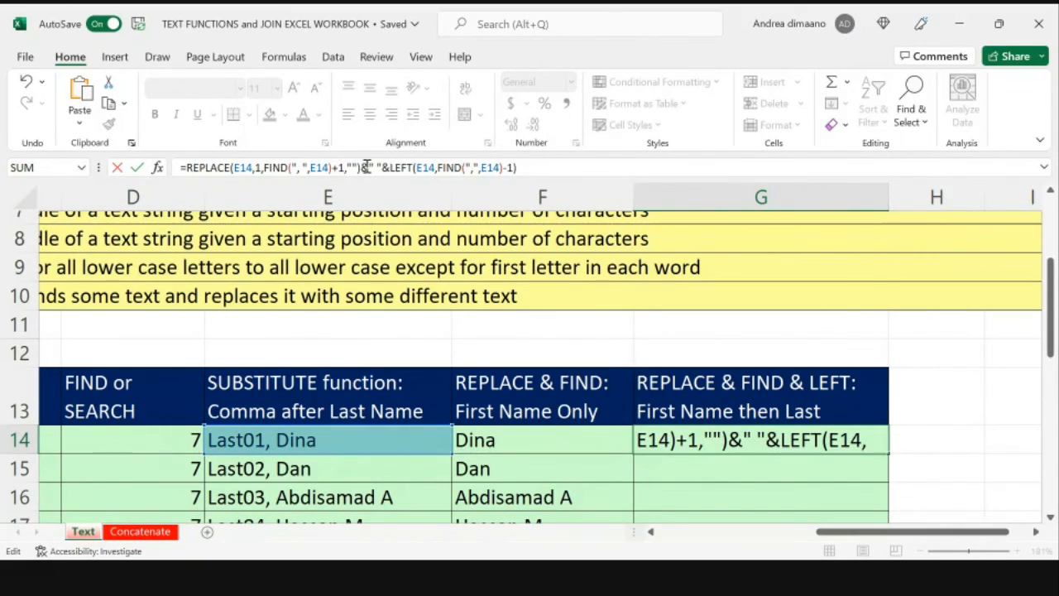
key(Return)
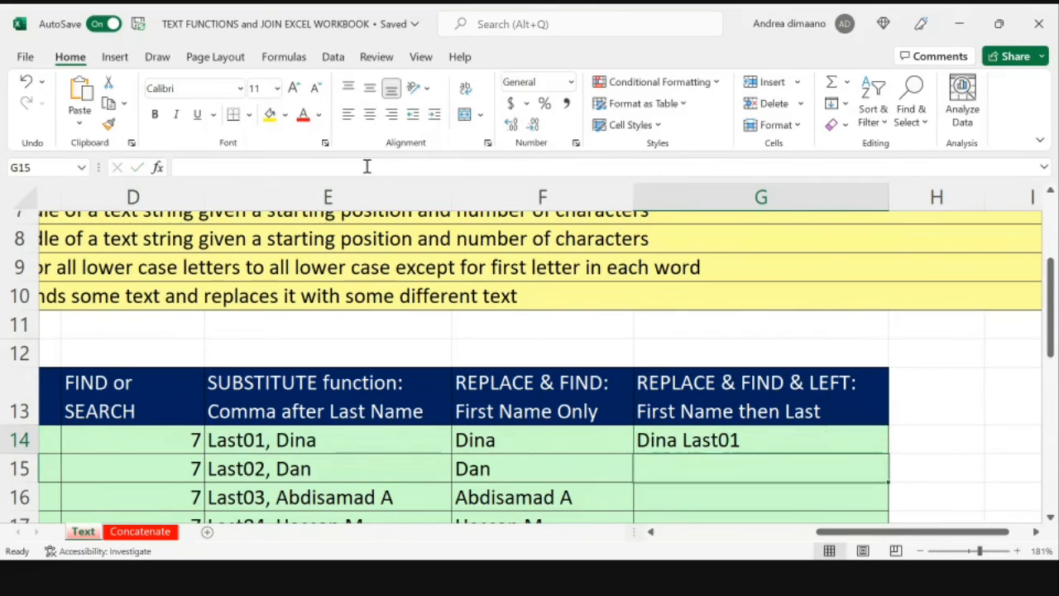
key(Up)
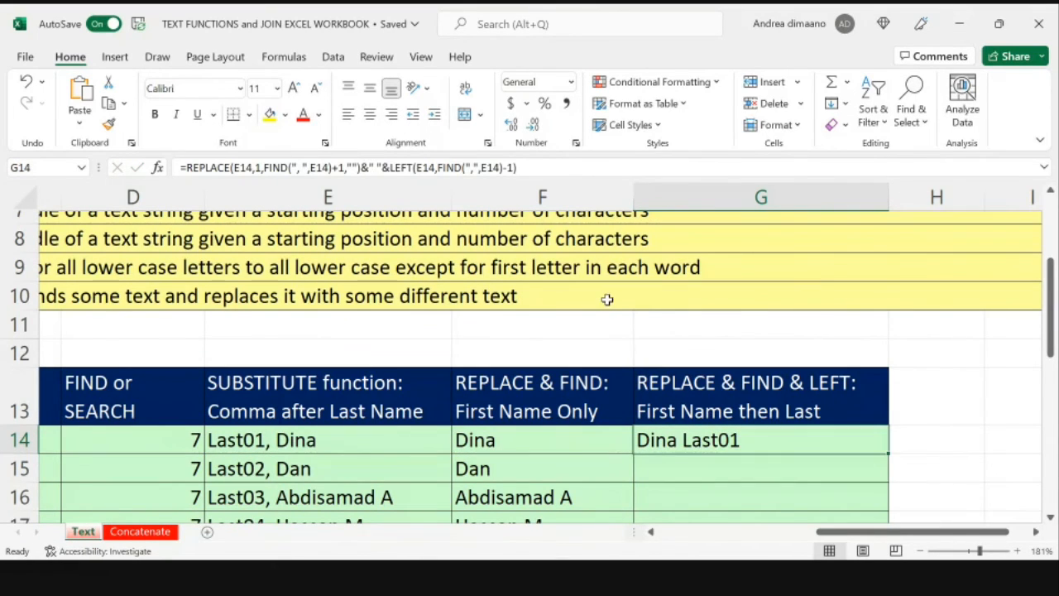
Step: Fill the combined REPLACE, FIND and LEFT formula from G14 down to G33
scroll(606, 300, down, 2)
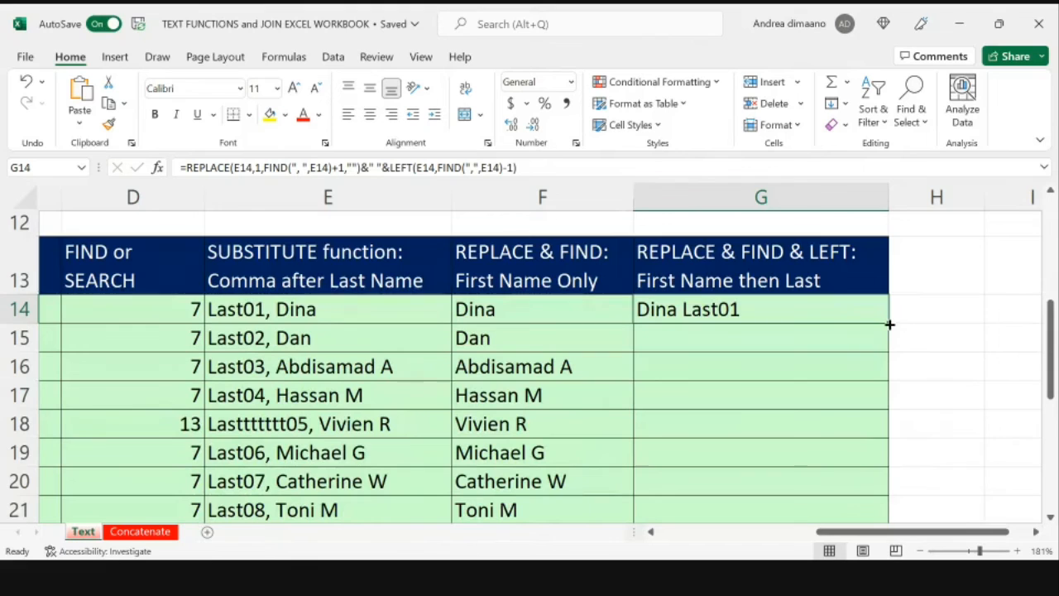
double_click(890, 325)
scroll(860, 382, down, 2)
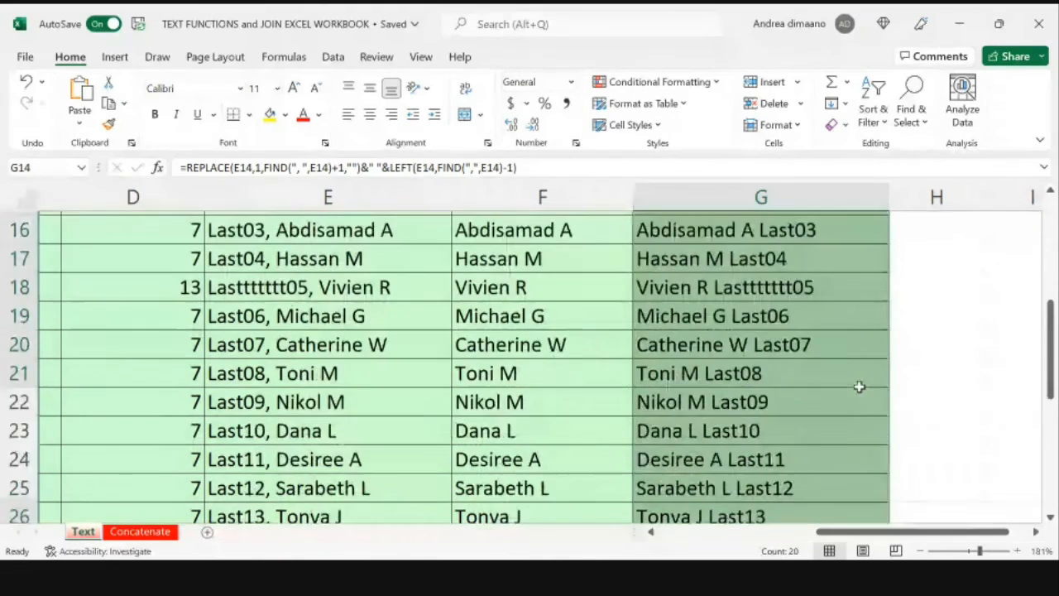
Step: Check the filled formulas and reordered names in column G, and compare the formulas in F14 and G14
scroll(859, 386, down, 4)
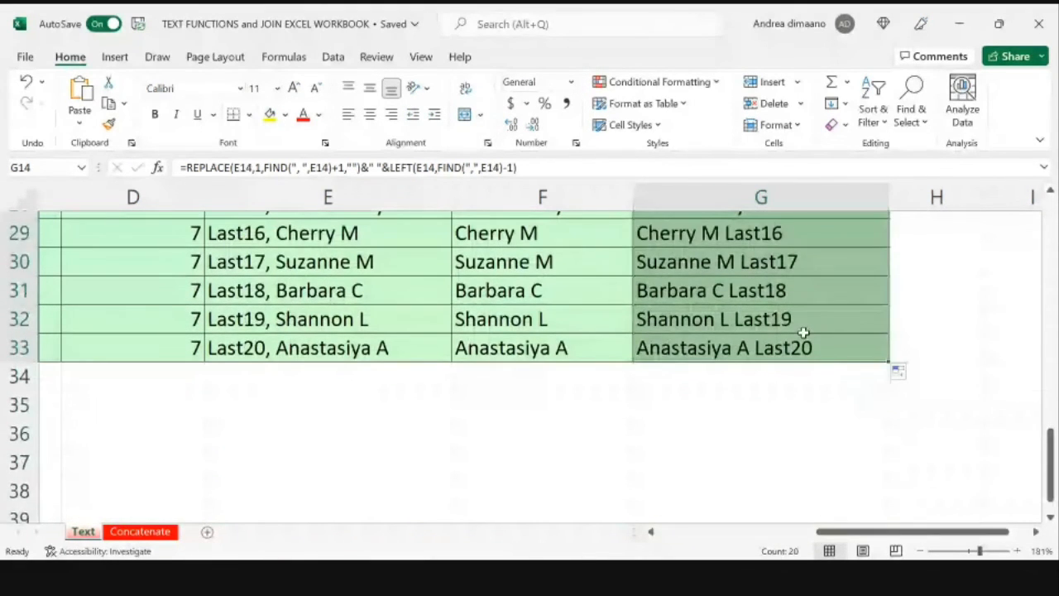
click(804, 329)
click(643, 351)
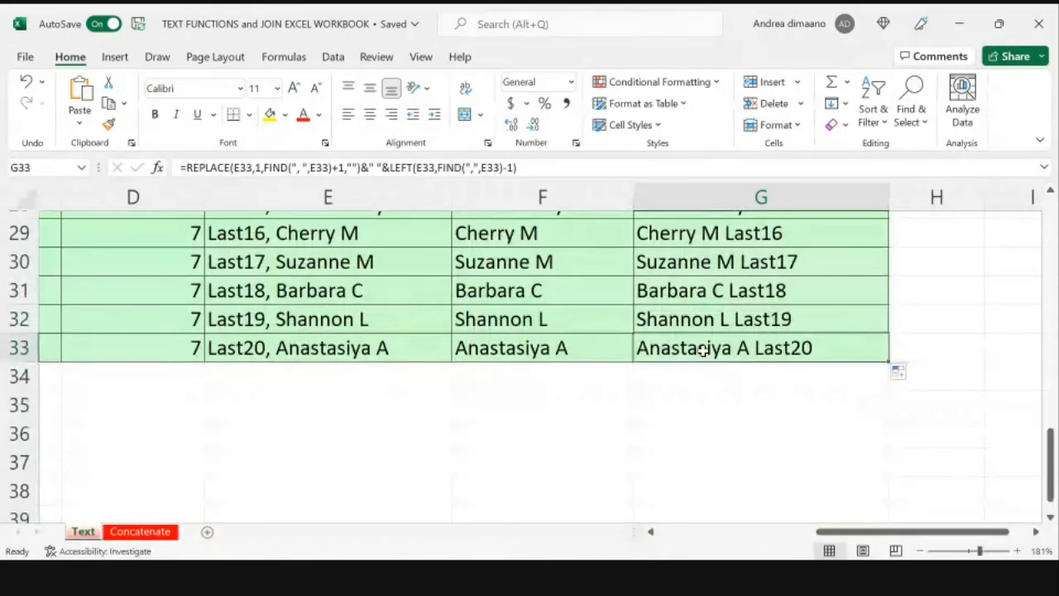
key(Up)
key(Up)
key(Up)
key(Up)
key(Up)
key(Up)
key(Up)
key(Up)
key(Up)
key(Up)
key(Up)
key(Up)
key(Up)
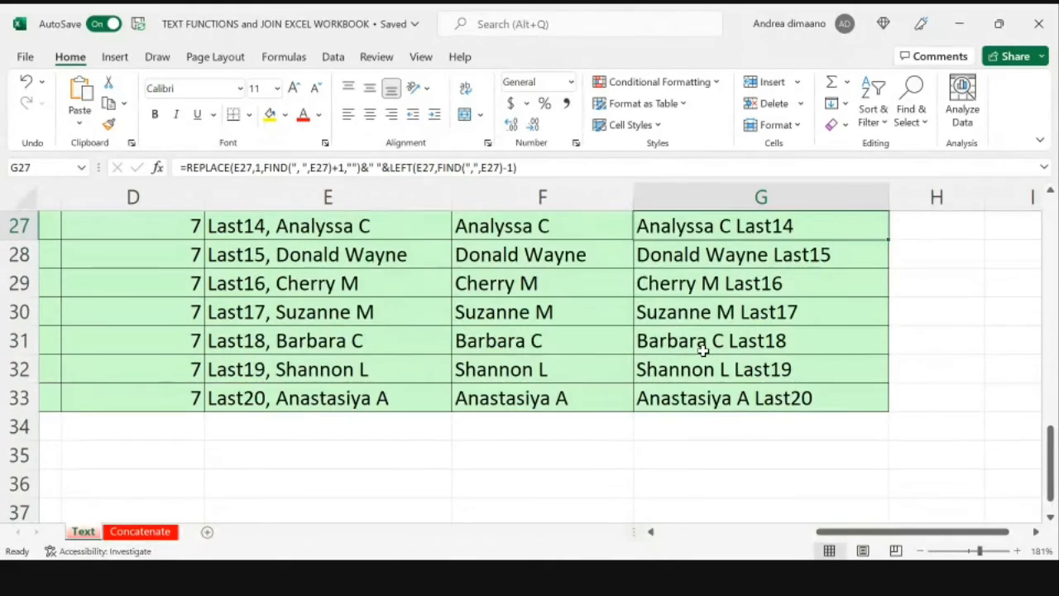
key(Up)
key(Up)
key(Up)
key(Up)
key(Up)
key(Up)
key(Up)
key(Up)
key(Up)
key(Up)
key(Up)
key(Up)
key(Up)
key(Up)
key(Up)
key(Down)
key(Down)
key(Down)
key(Down)
key(Down)
key(Down)
key(Down)
key(Down)
key(Down)
key(Down)
key(Down)
key(Down)
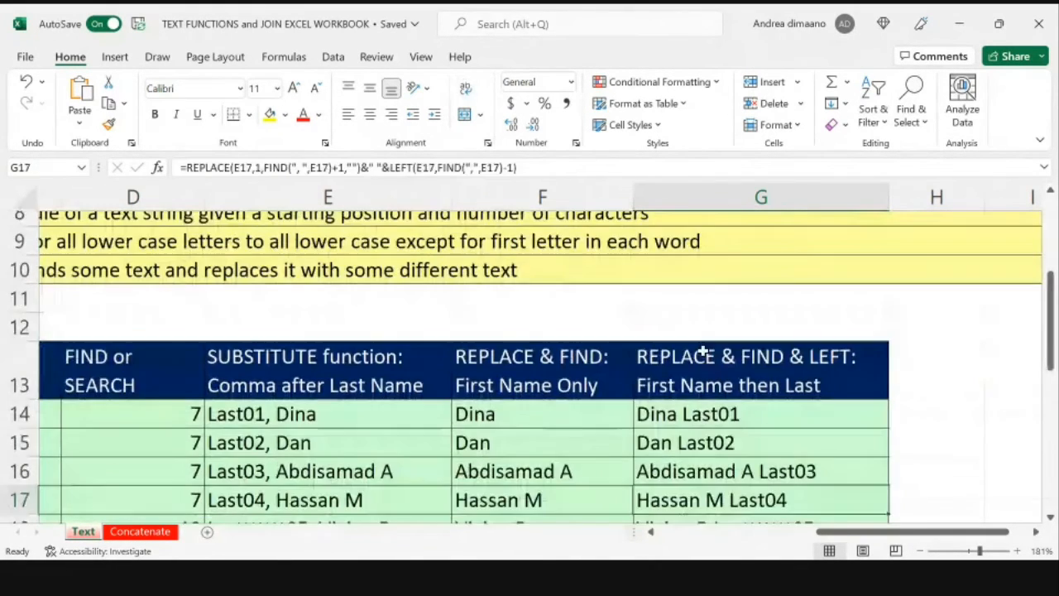
click(588, 397)
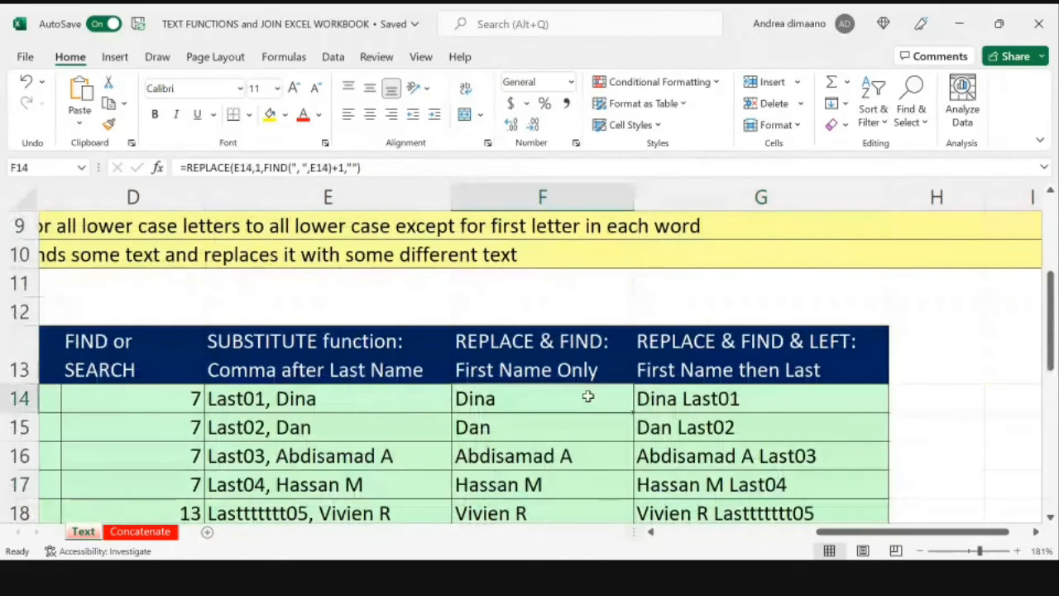
click(772, 387)
scroll(769, 381, down, 2)
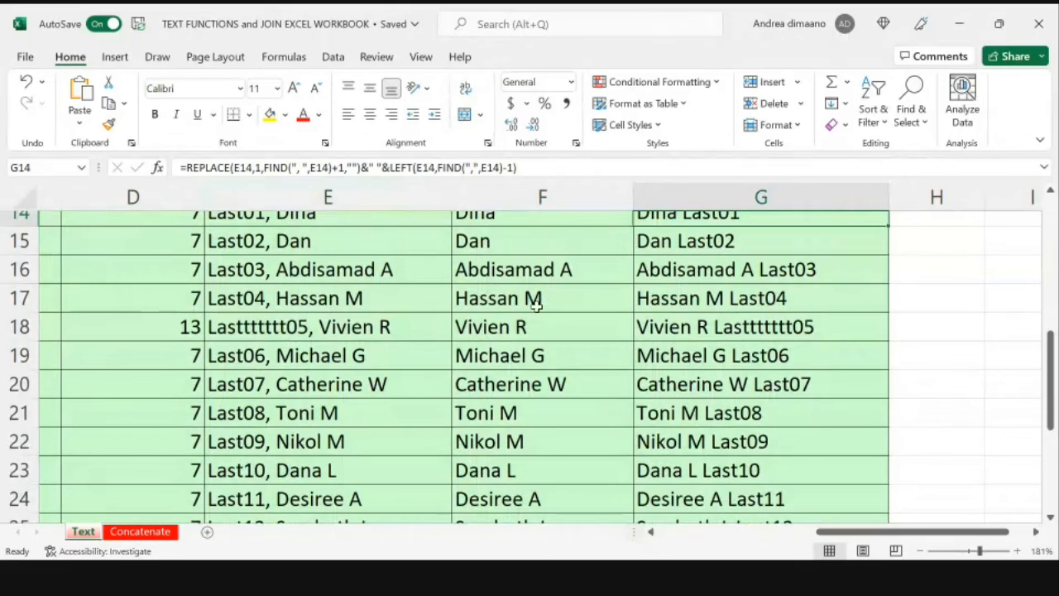
Step: Remove the extra t letters from the last name in E18 so that part reads Last05
click(267, 328)
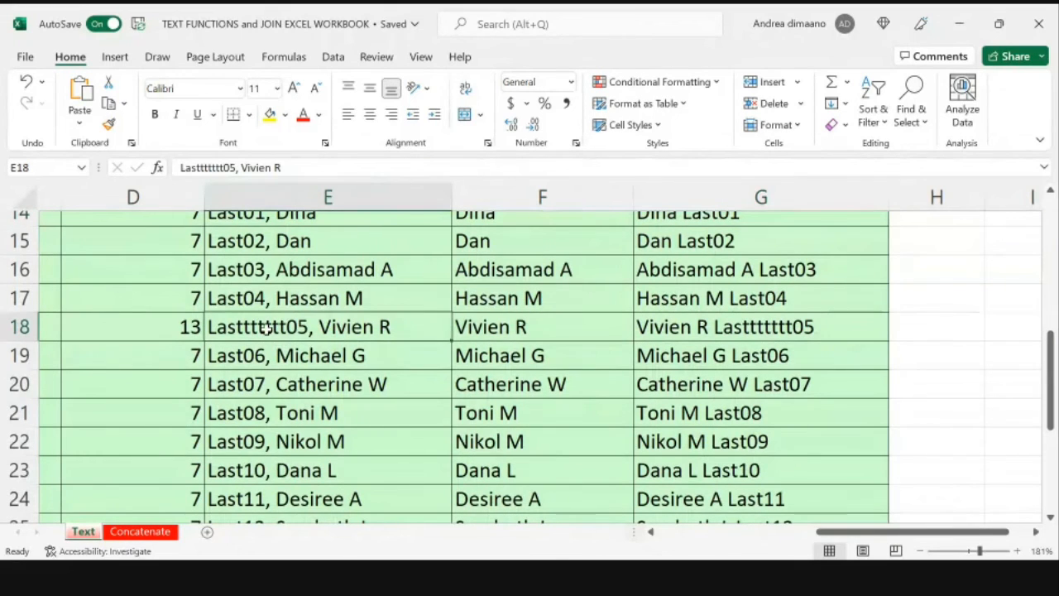
click(225, 165)
key(BackSpace)
key(BackSpace)
key(BackSpace)
key(BackSpace)
key(BackSpace)
key(BackSpace)
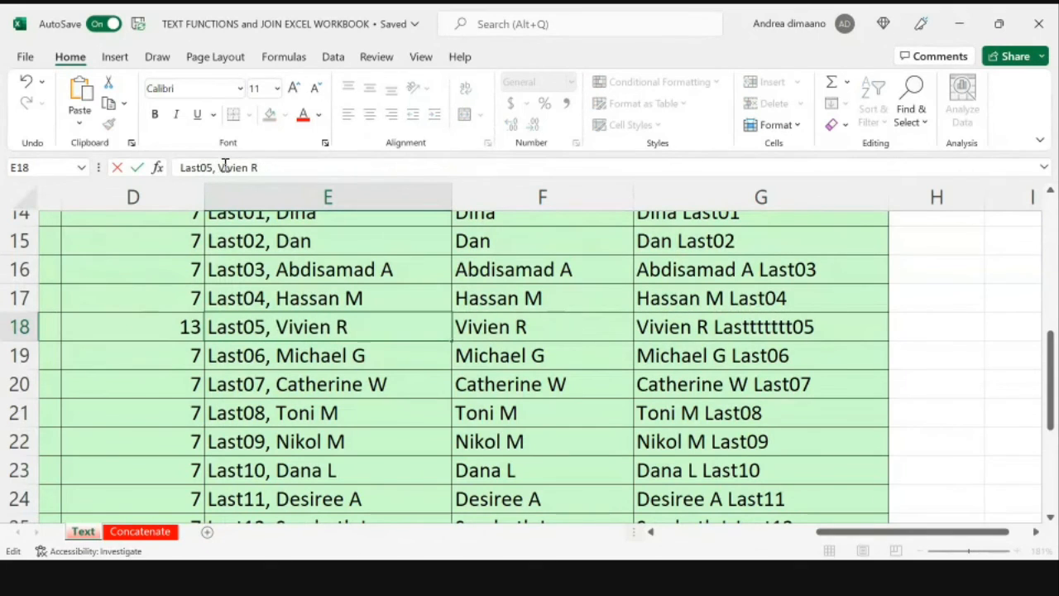
key(Return)
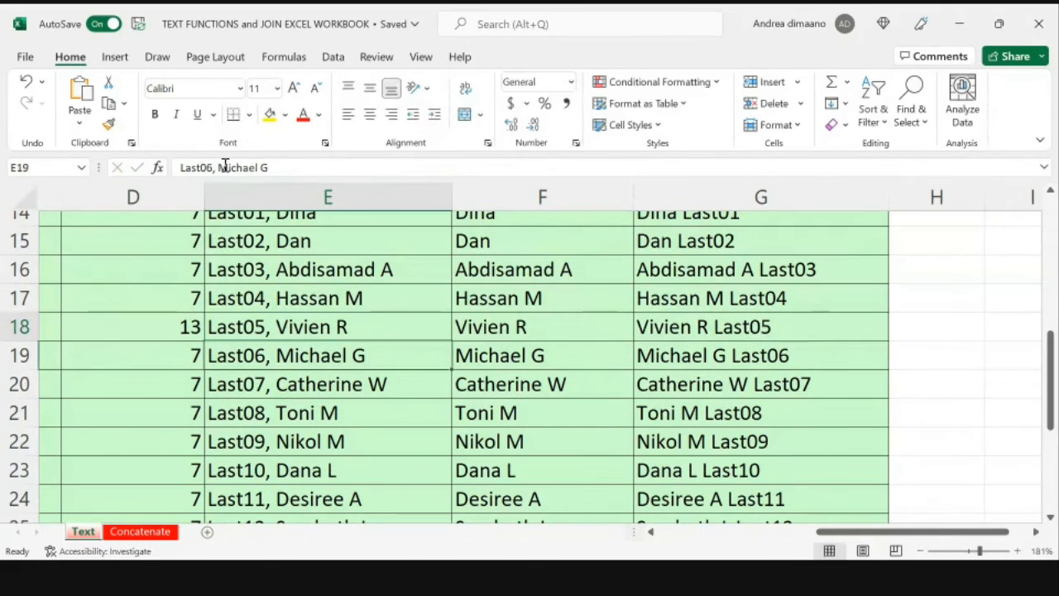
Step: Review the first-then-last names down column G to row 33 and the combined formula in G14
click(745, 349)
scroll(744, 347, up, 2)
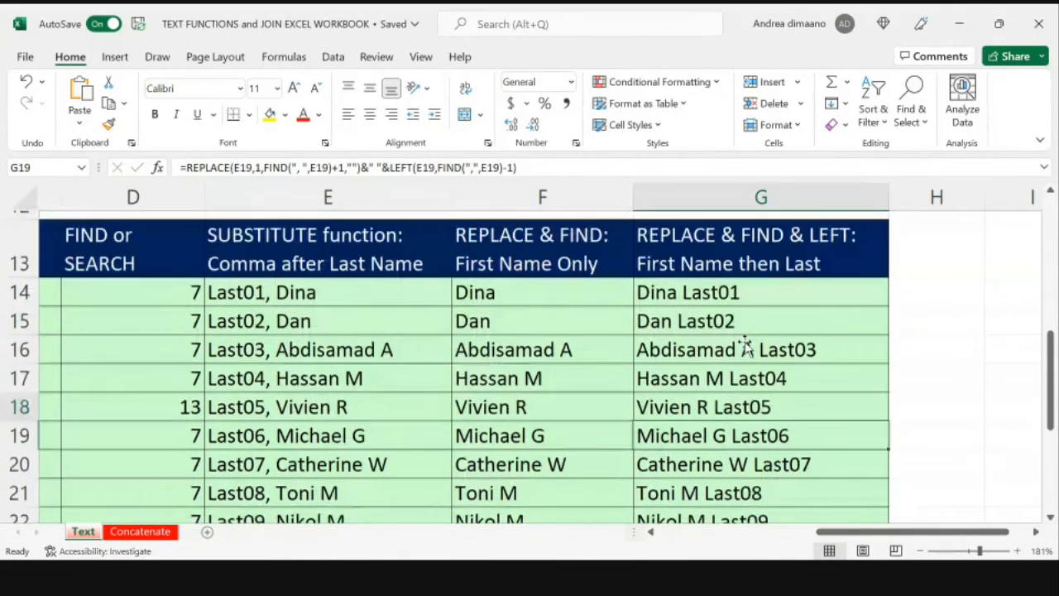
scroll(745, 347, down, 4)
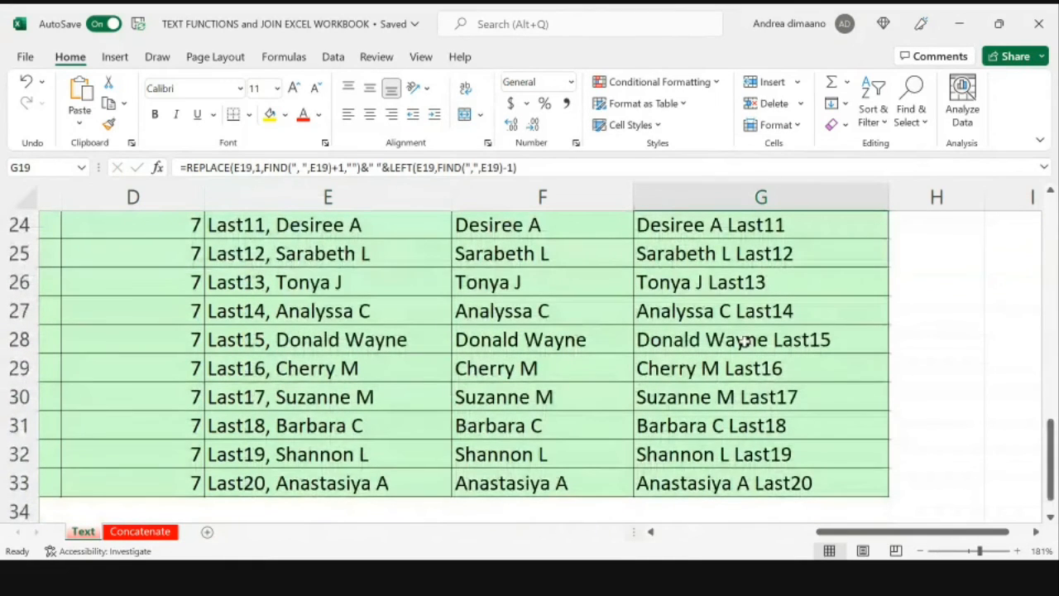
scroll(745, 341, up, 2)
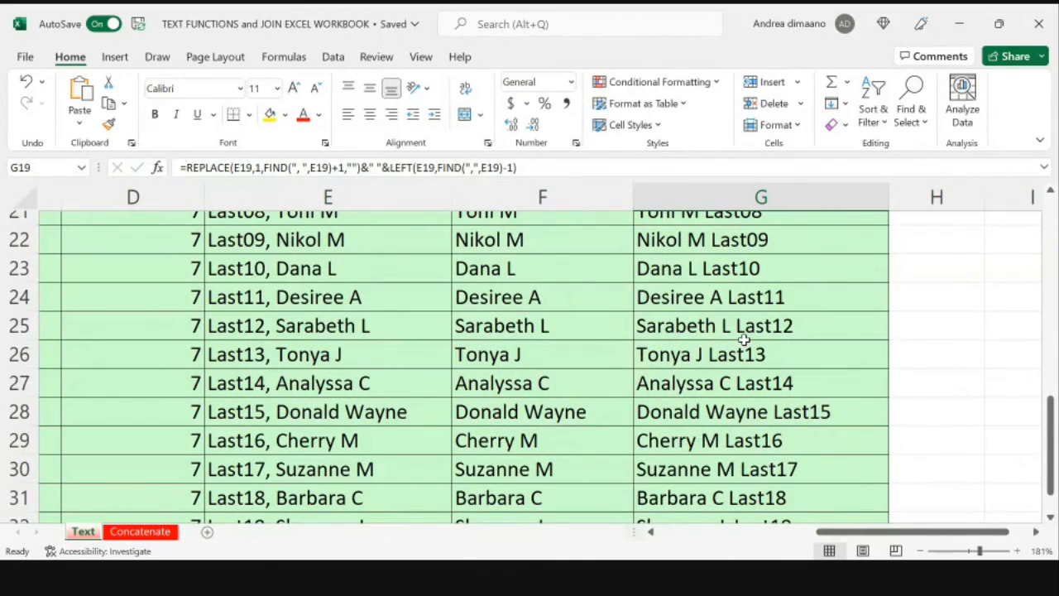
scroll(759, 335, up, 4)
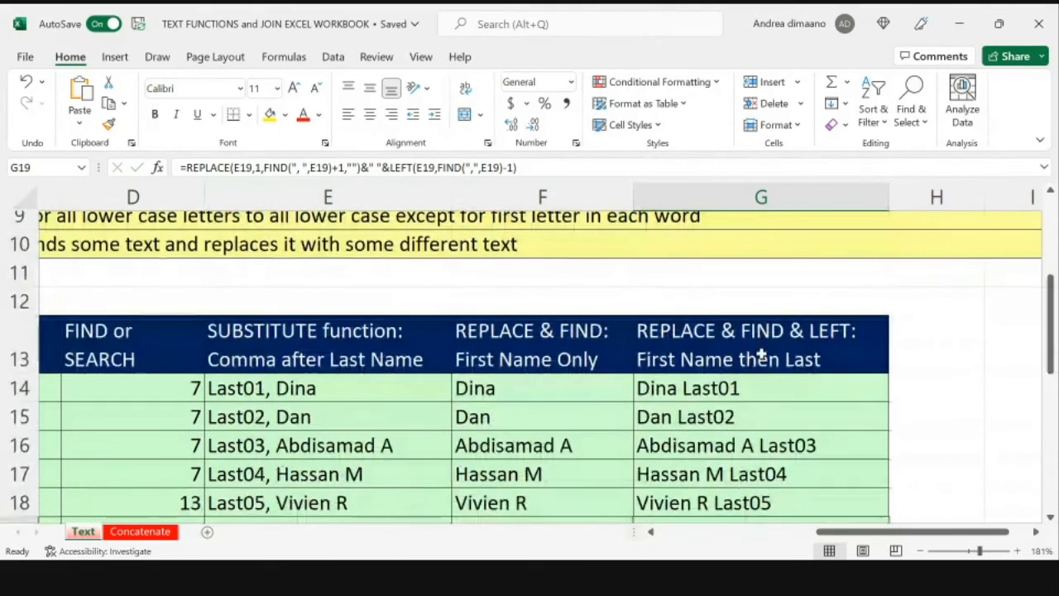
click(763, 387)
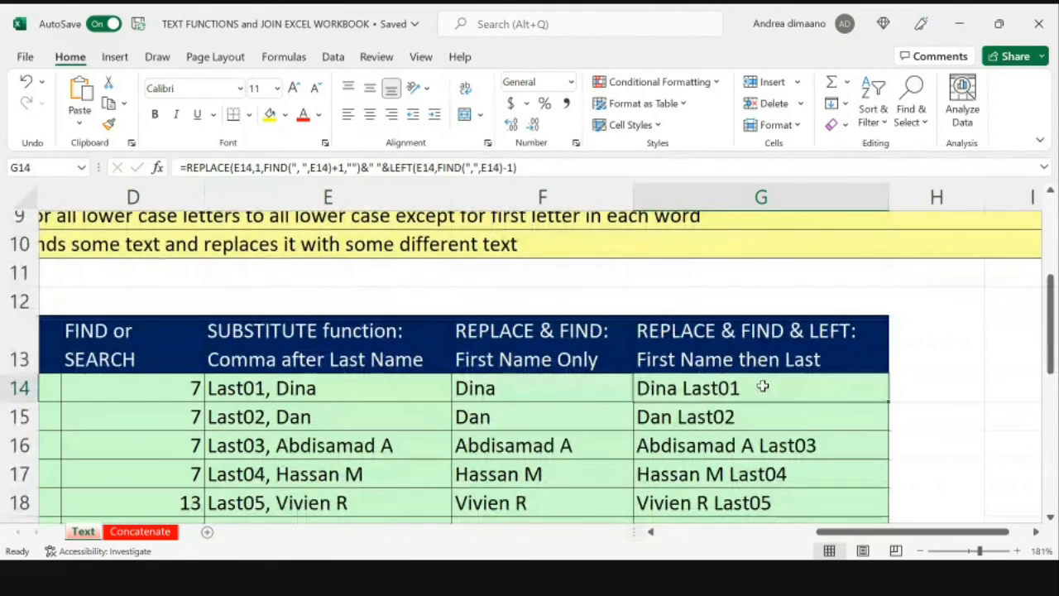
Step: Look over the Concatenate sheet's join exercises and return to the Text sheet
click(124, 533)
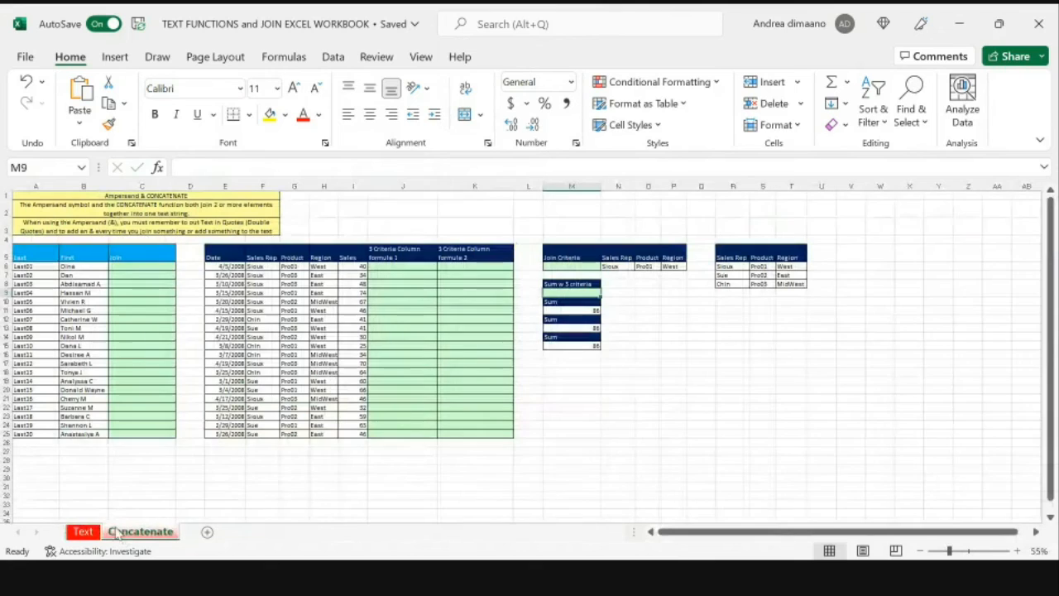
click(83, 532)
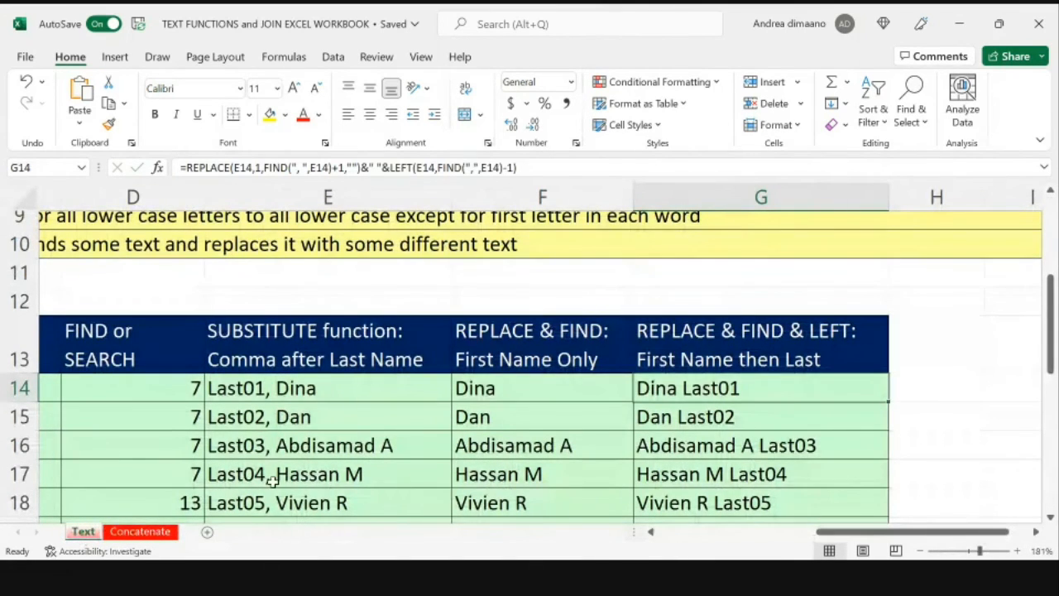
click(145, 531)
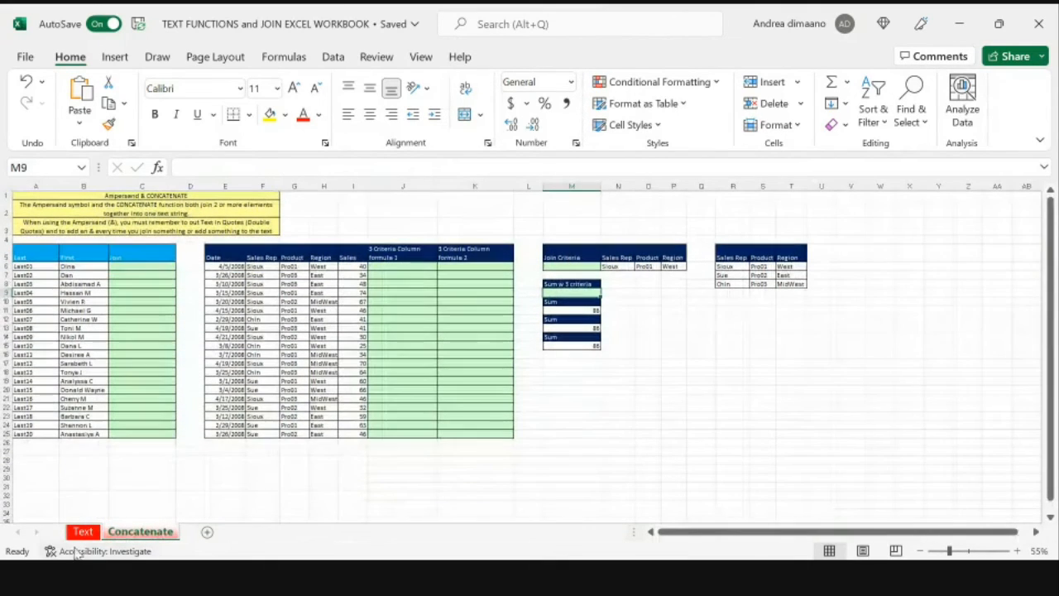
click(83, 531)
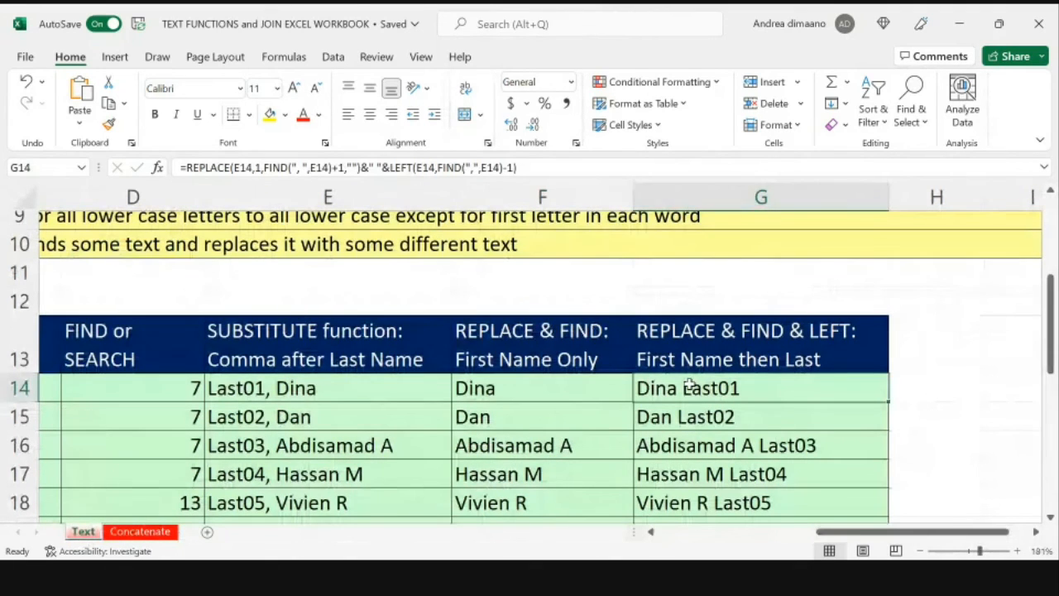
Step: Examine the Names, TRIM and PROPER columns of the Text sheet, ending on cell C15
scroll(690, 385, left, 4)
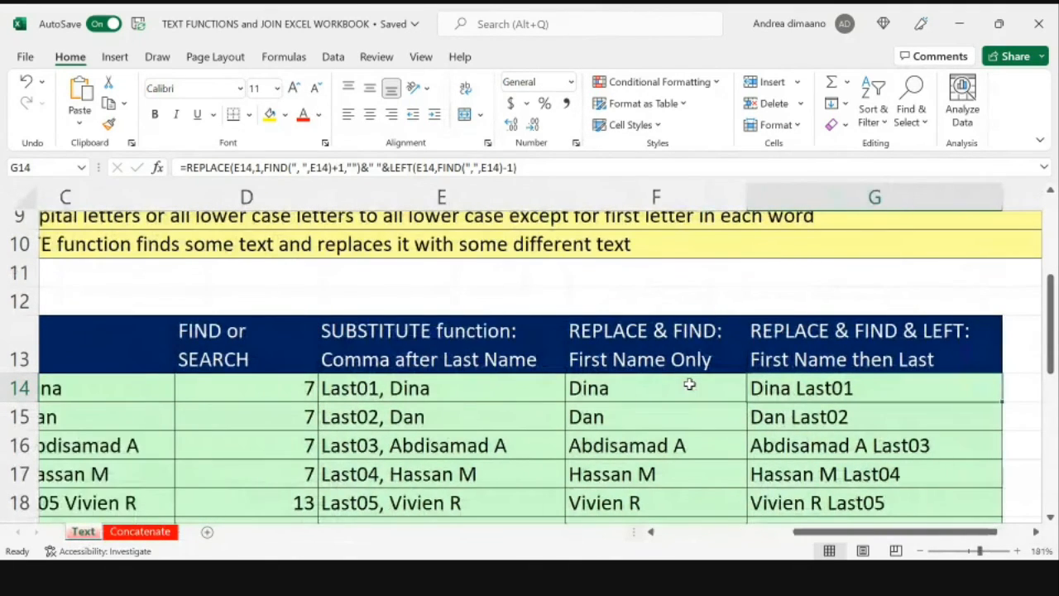
scroll(689, 385, left, 10)
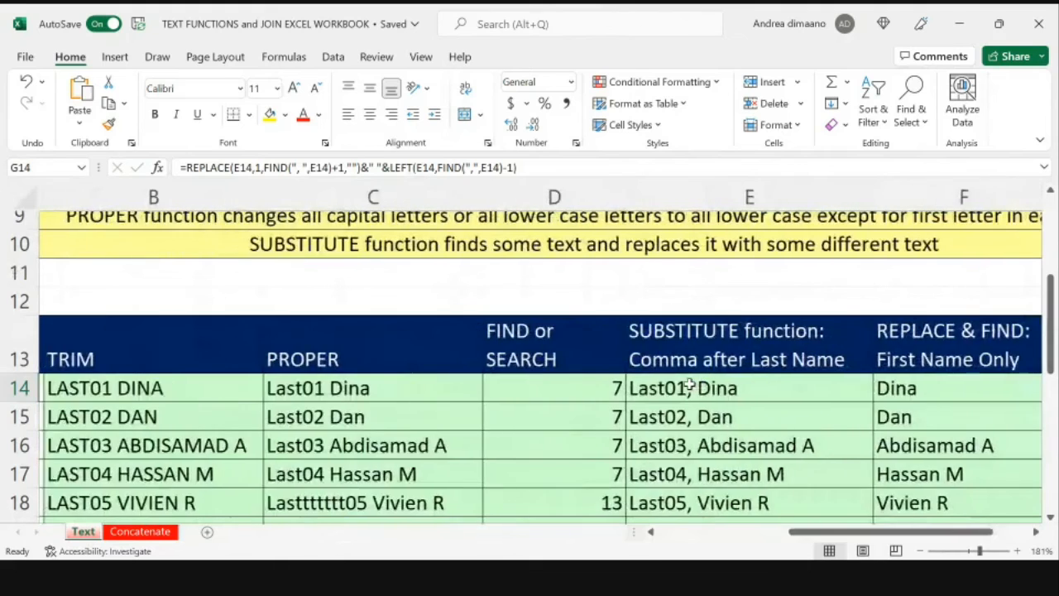
scroll(689, 385, left, 1)
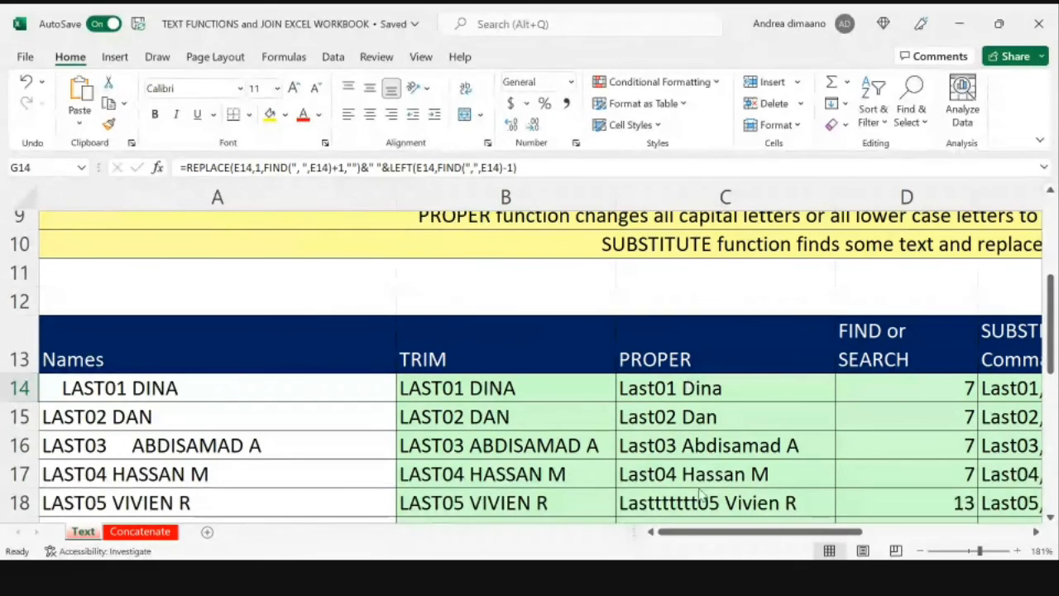
click(619, 575)
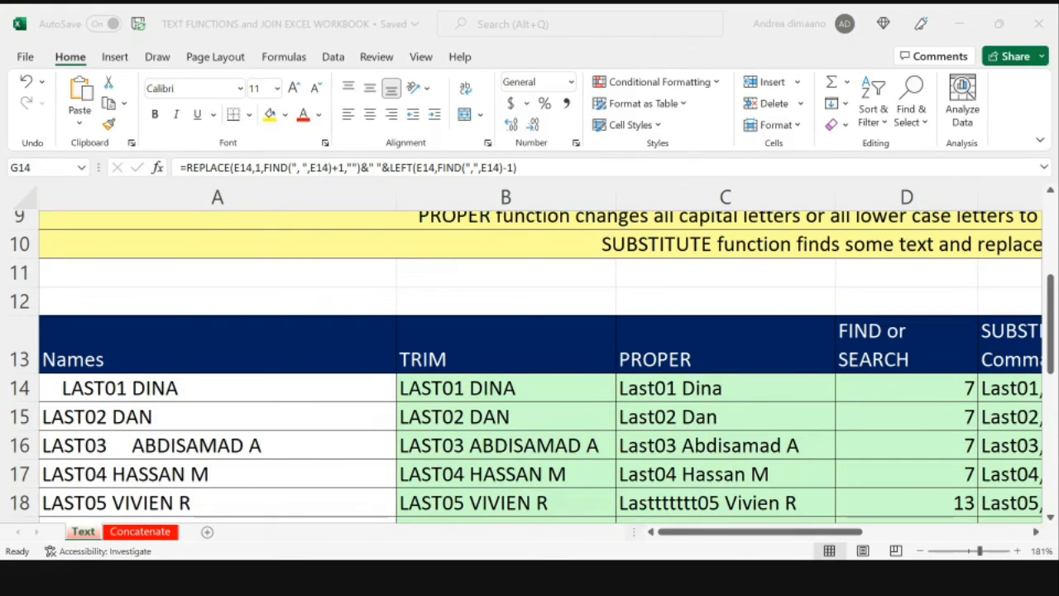
click(654, 356)
key(Down)
key(Down)
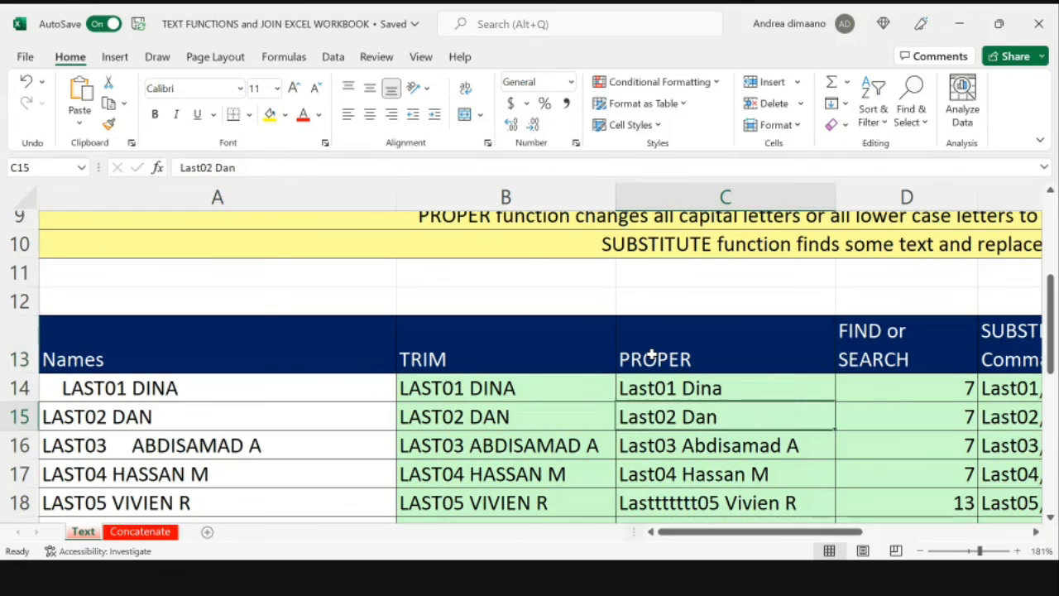
Step: Examine the names down the PROPER column and the FIND formula in cell D14
key(Down)
key(Down)
key(Down)
key(Up)
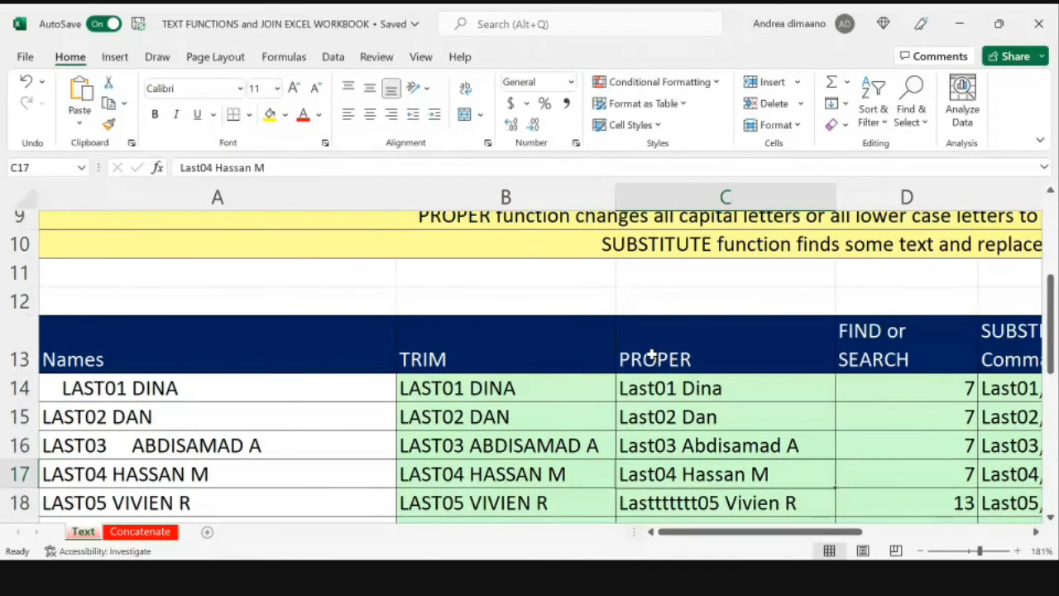
key(Down)
key(Down)
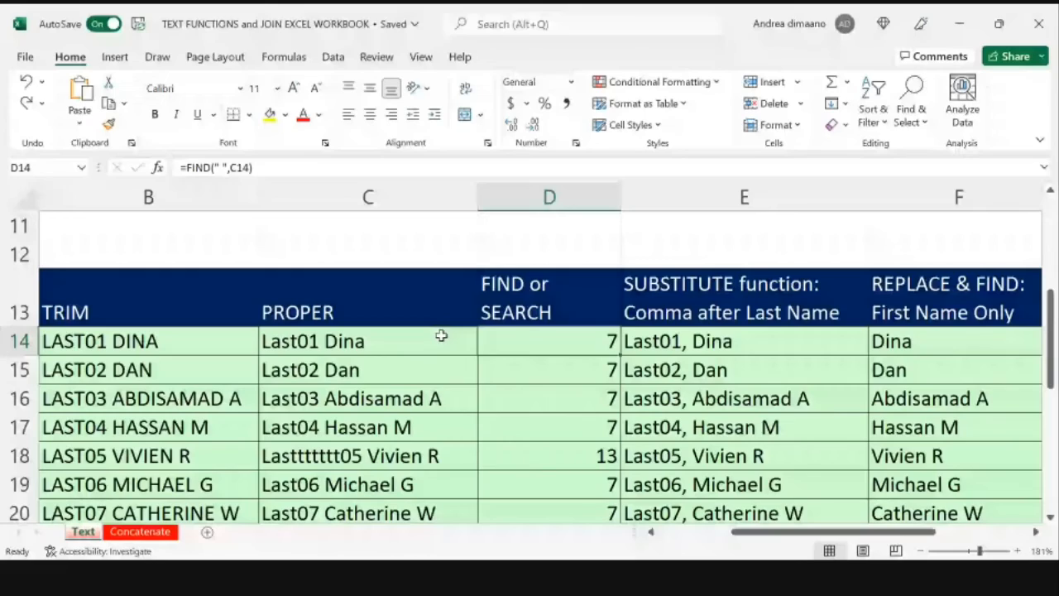
key(Down)
click(529, 347)
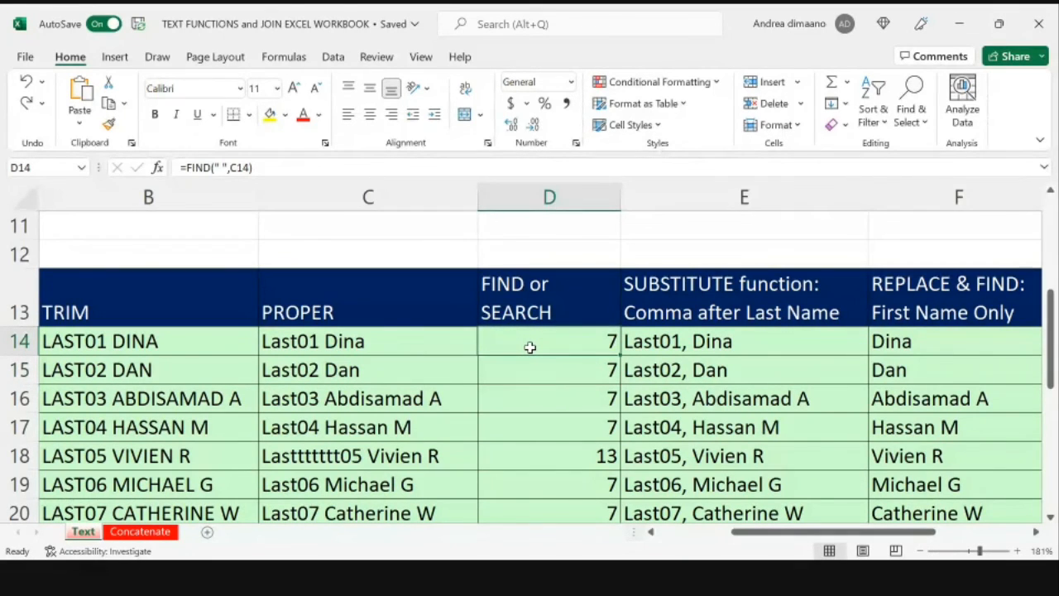
Step: Try a direct reference to the PROPER name in C14 as the formula in D12, and clear that reference
key(shift+Down)
key(Up)
key(Up)
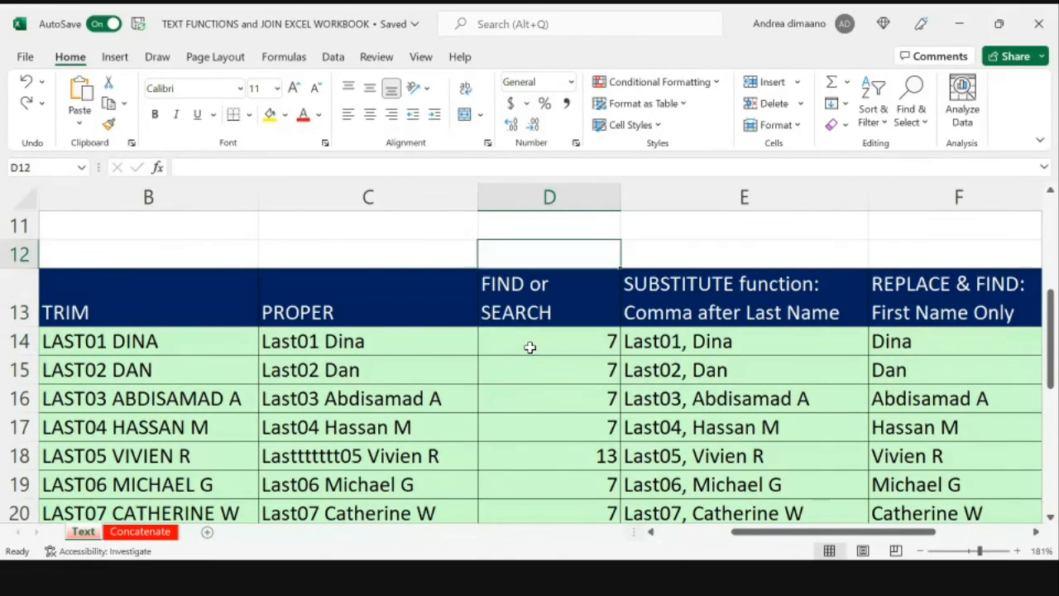
text(=)
key(Left)
key(Down)
key(Down)
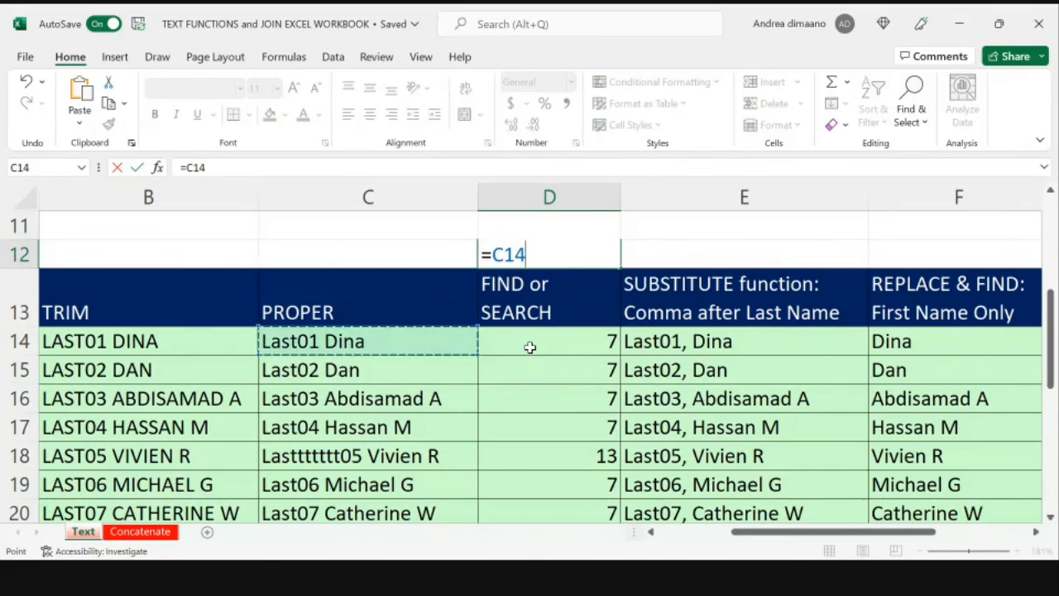
key(Left)
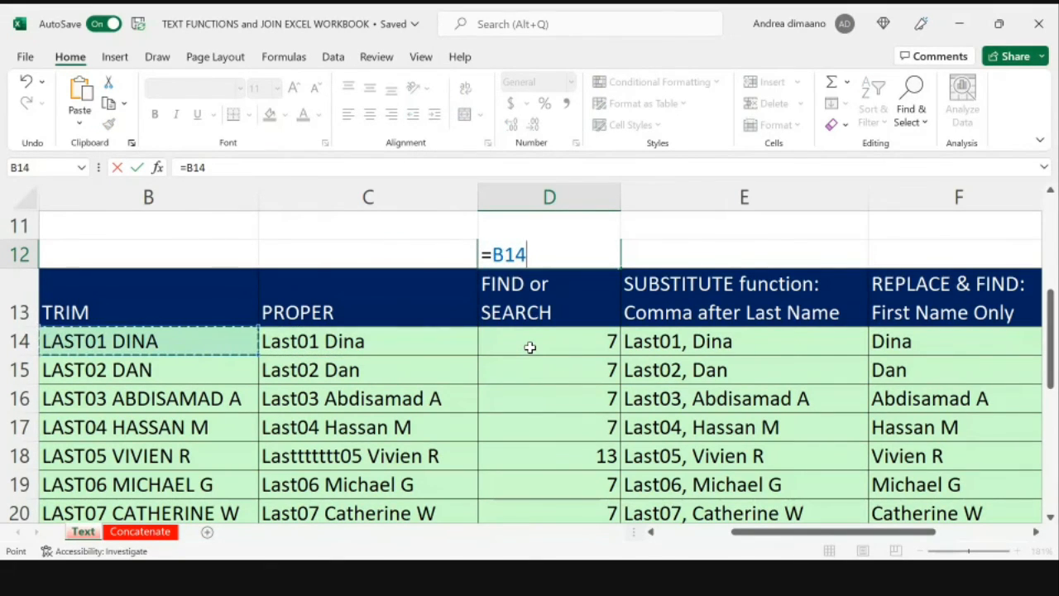
key(Right)
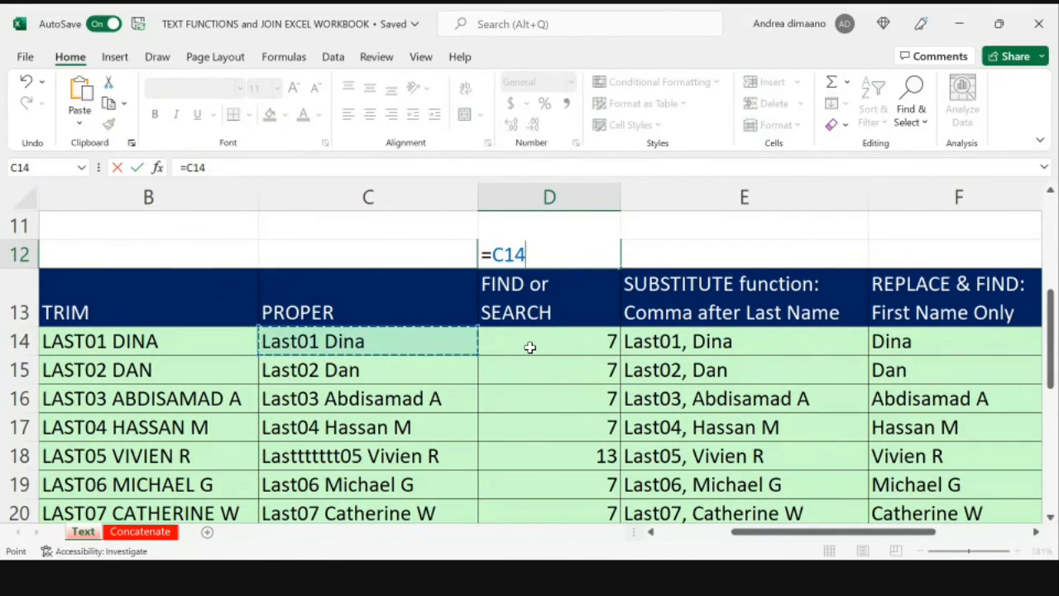
key(BackSpace)
key(BackSpace)
key(BackSpace)
Step: Complete the formula in D12 as =UPPER(C14) to convert the first PROPER name to capitals
text(upp)
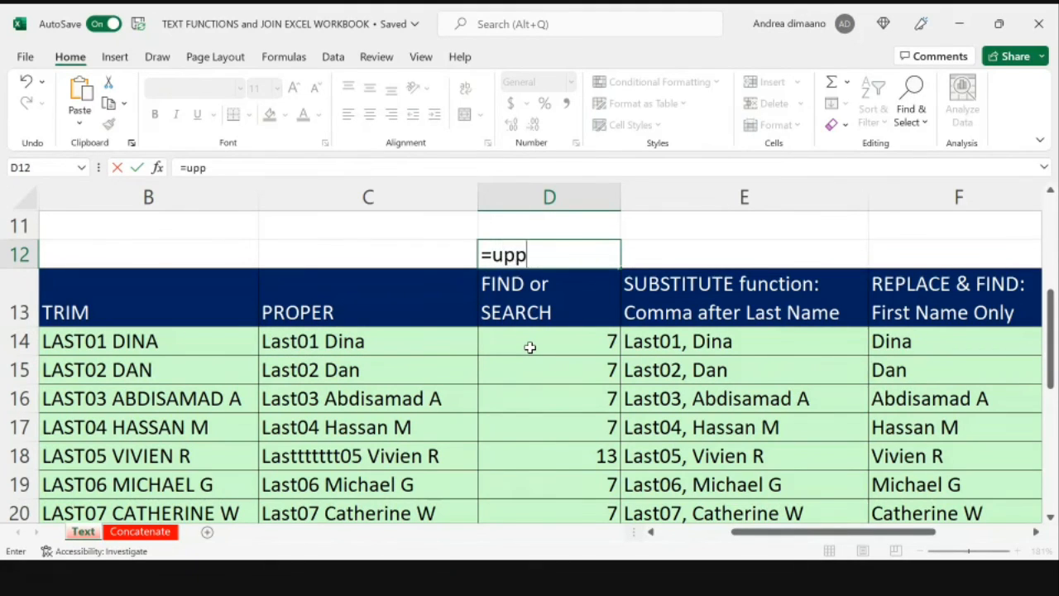
text(er()
key(Down)
key(Down)
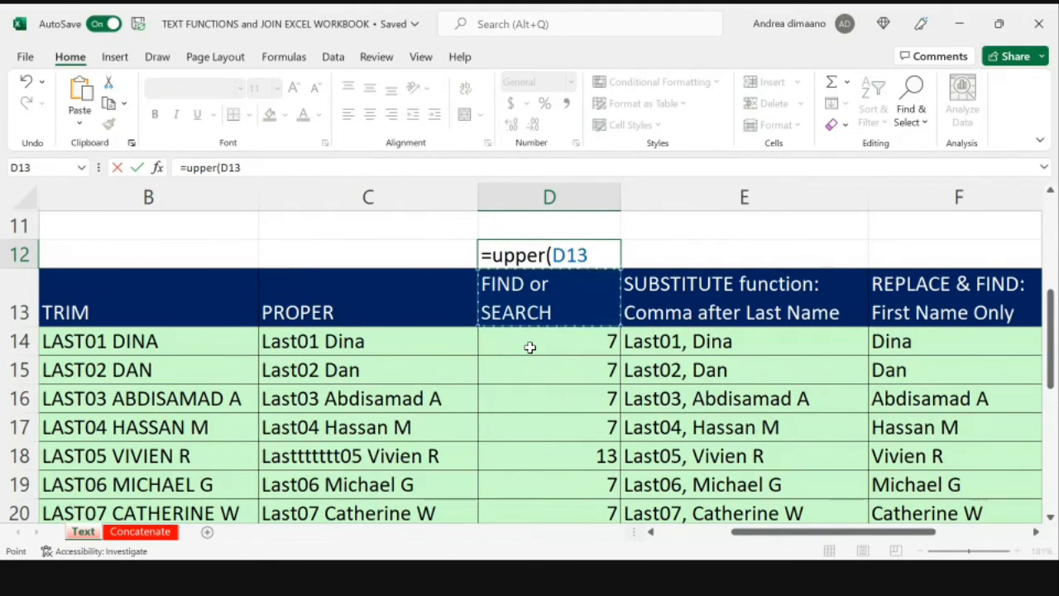
key(Left)
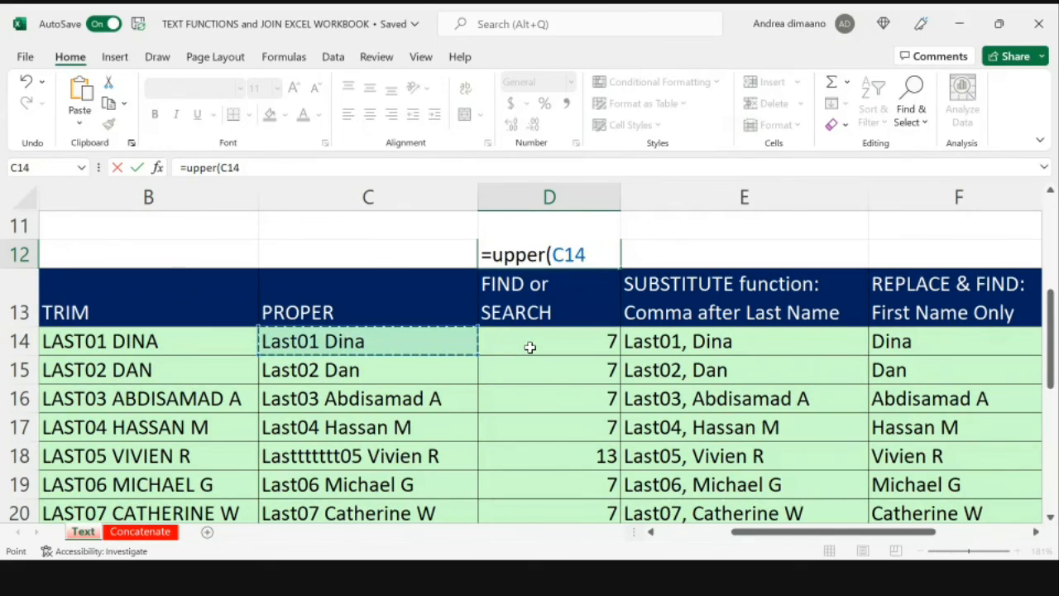
text())
key(Return)
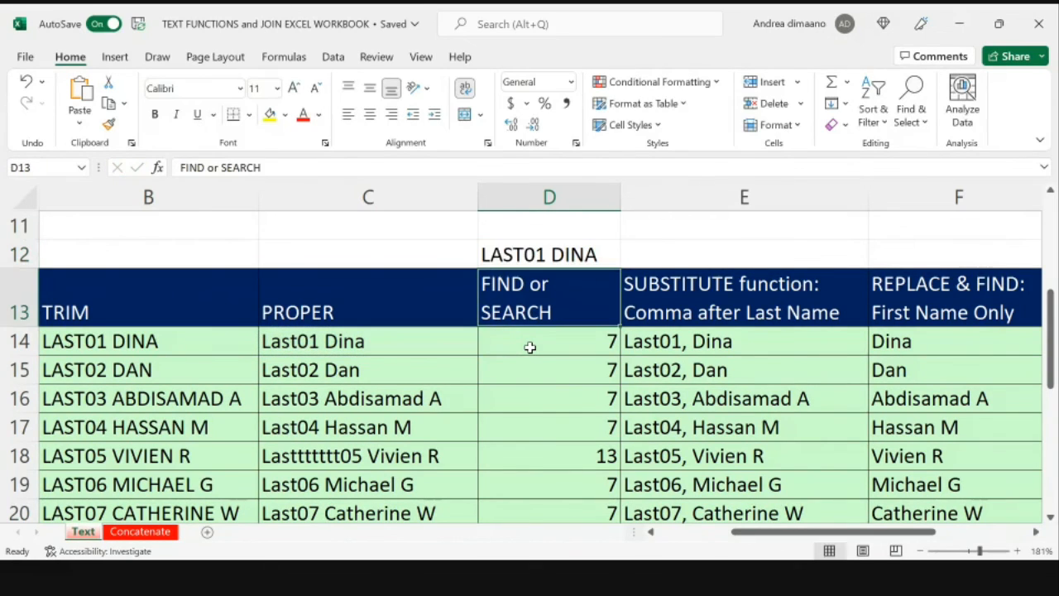
Step: Compare the UPPER result in D12 with its source name in C14
key(Down)
key(Down)
key(Down)
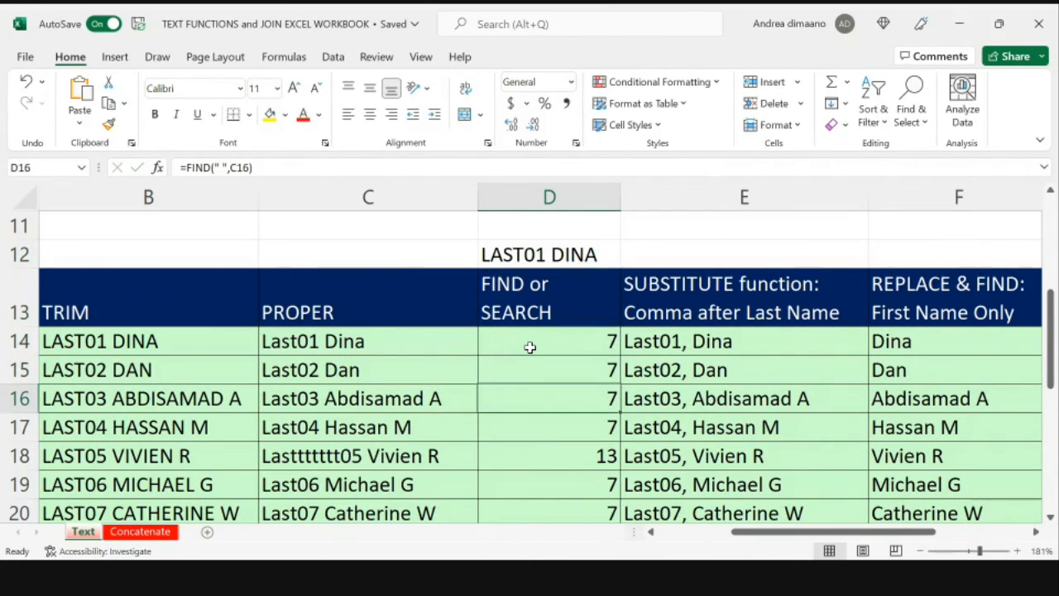
key(Up)
key(Up)
key(Up)
key(Up)
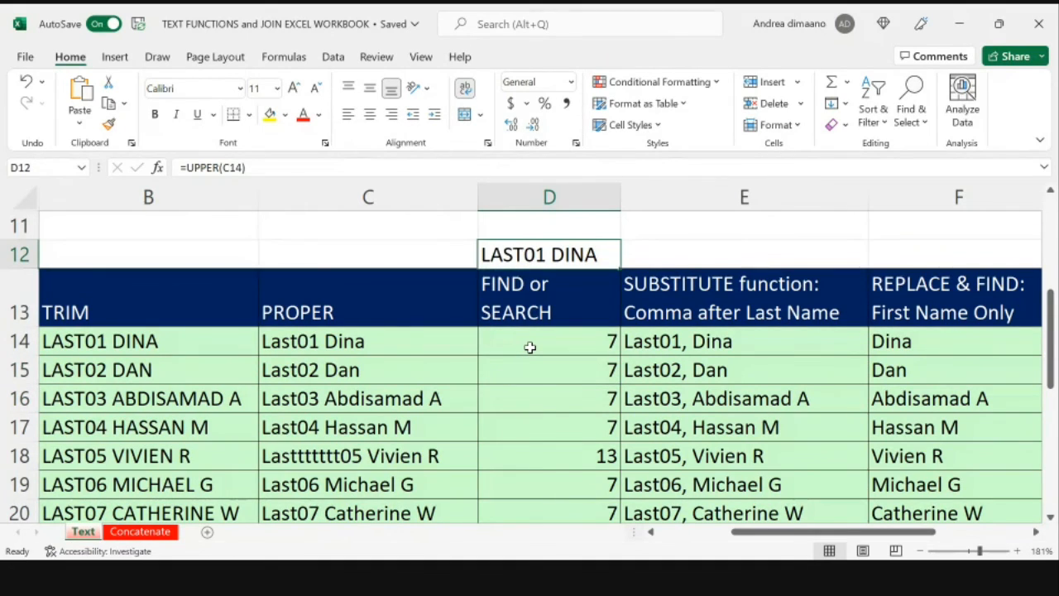
key(Down)
key(Down)
key(Left)
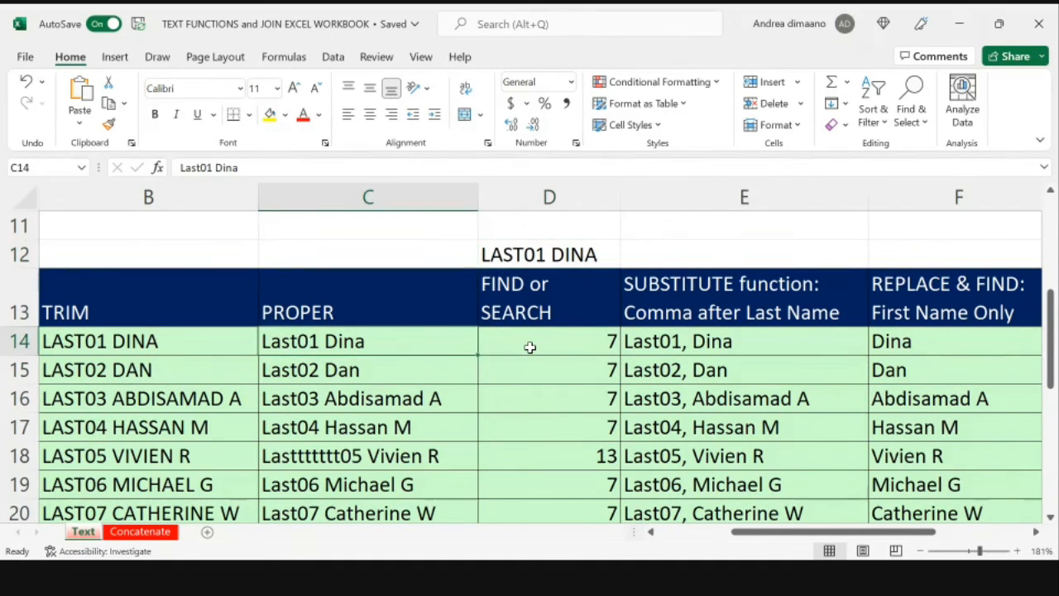
Step: Delete the trial UPPER formula from cell D12 above the FIND or SEARCH heading
key(Up)
key(Right)
key(Up)
key(Up)
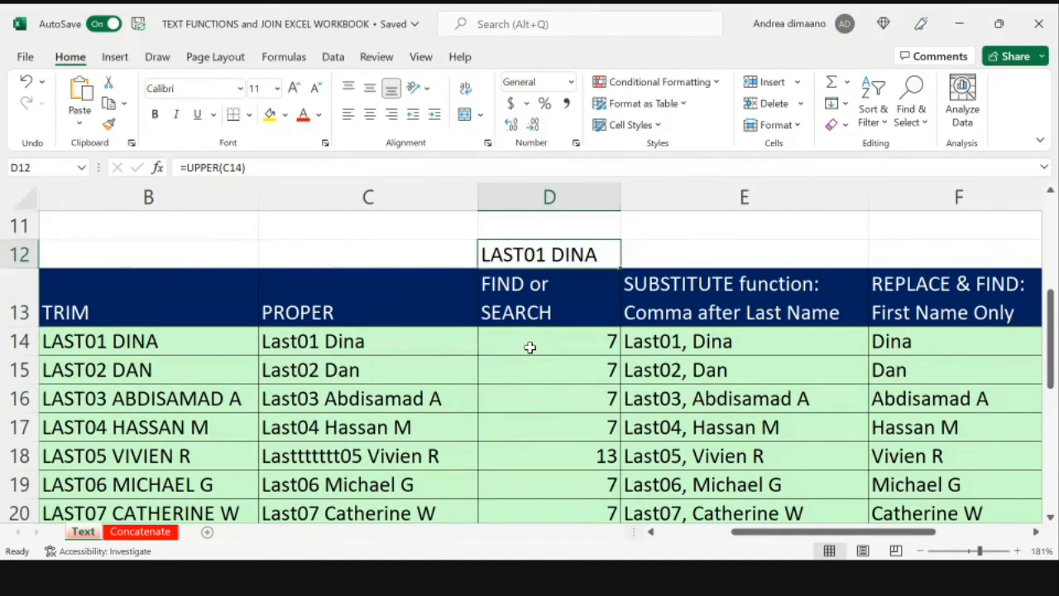
key(Down)
key(Delete)
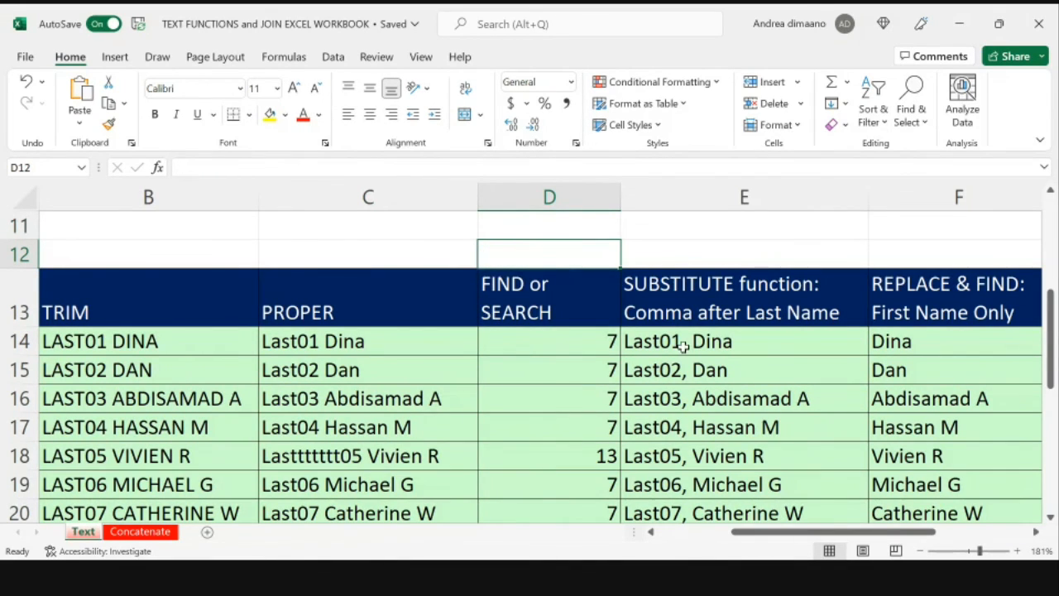
Step: Check the combined REPLACE, FIND and LEFT formula in G14 and open the Concatenate sheet
scroll(683, 346, right, 3)
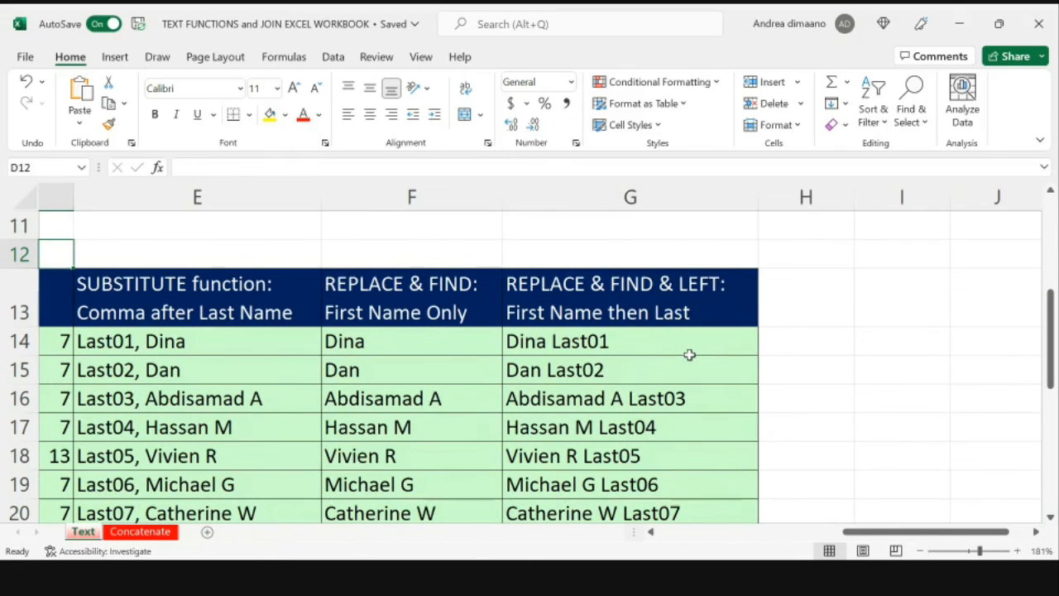
click(690, 354)
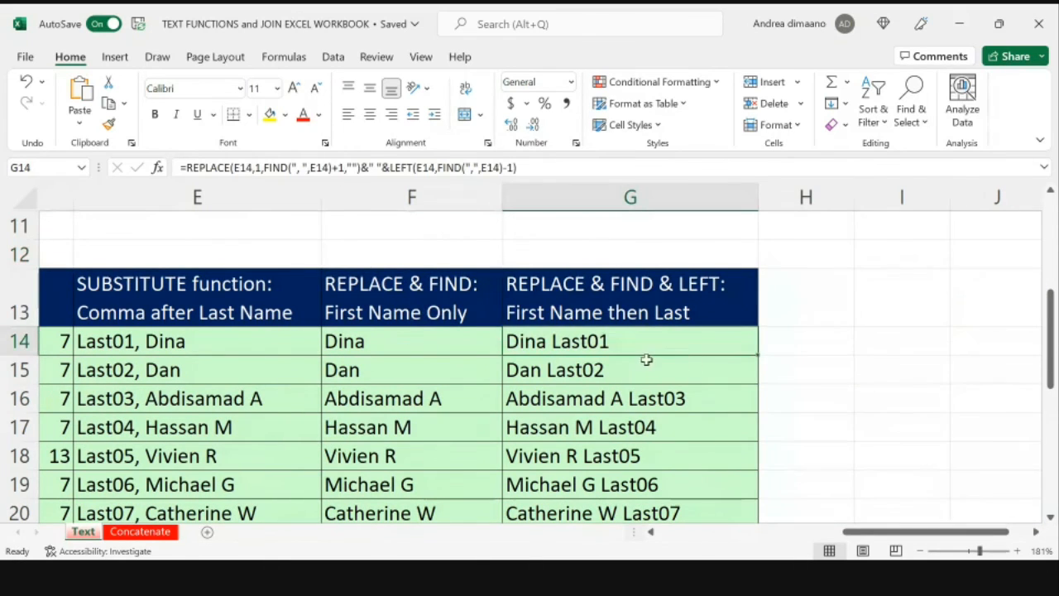
click(140, 531)
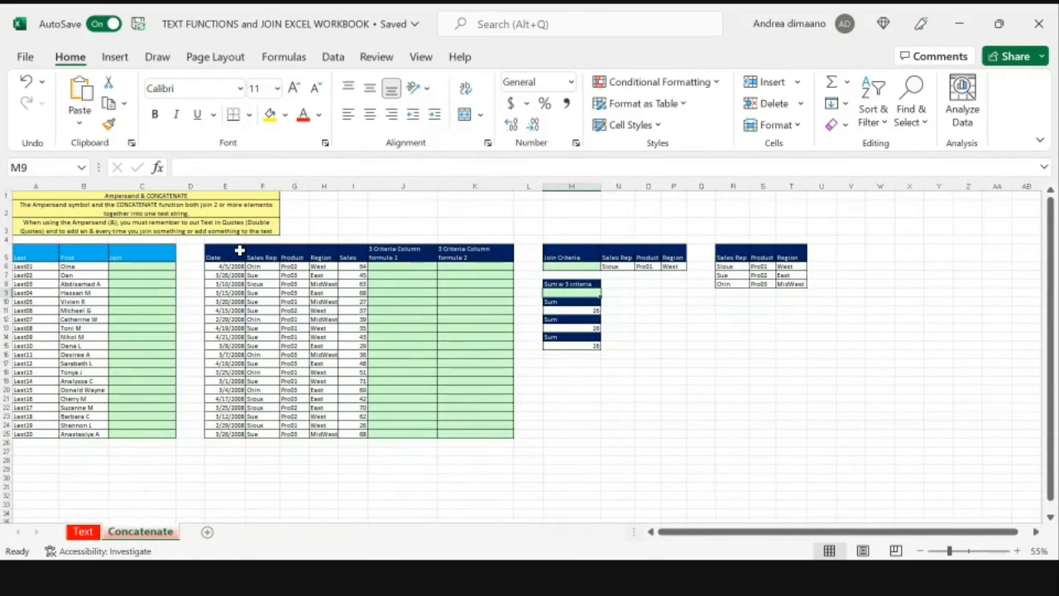
key(alt+Tab)
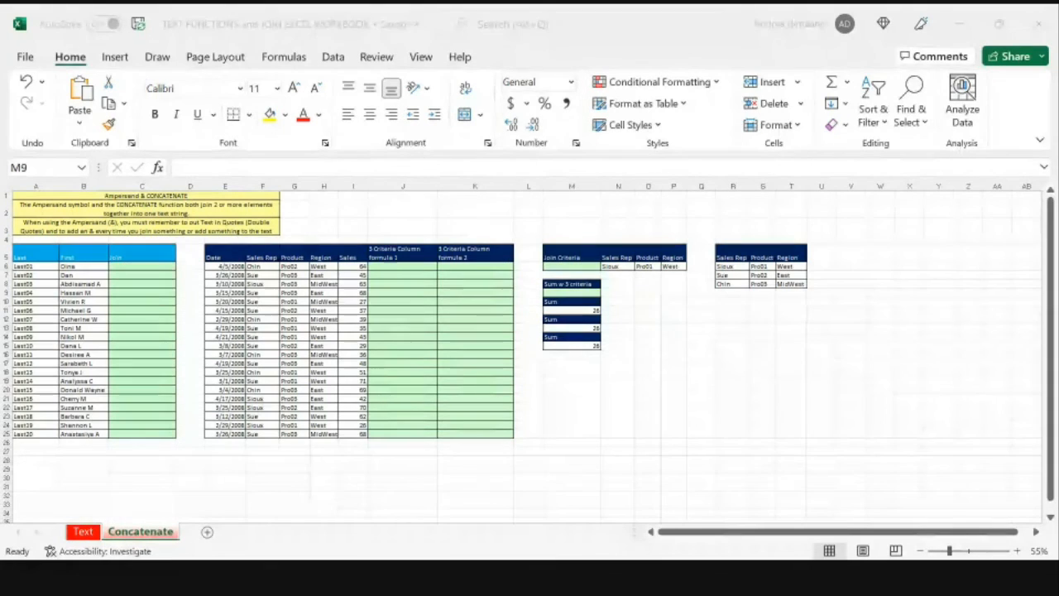
click(855, 521)
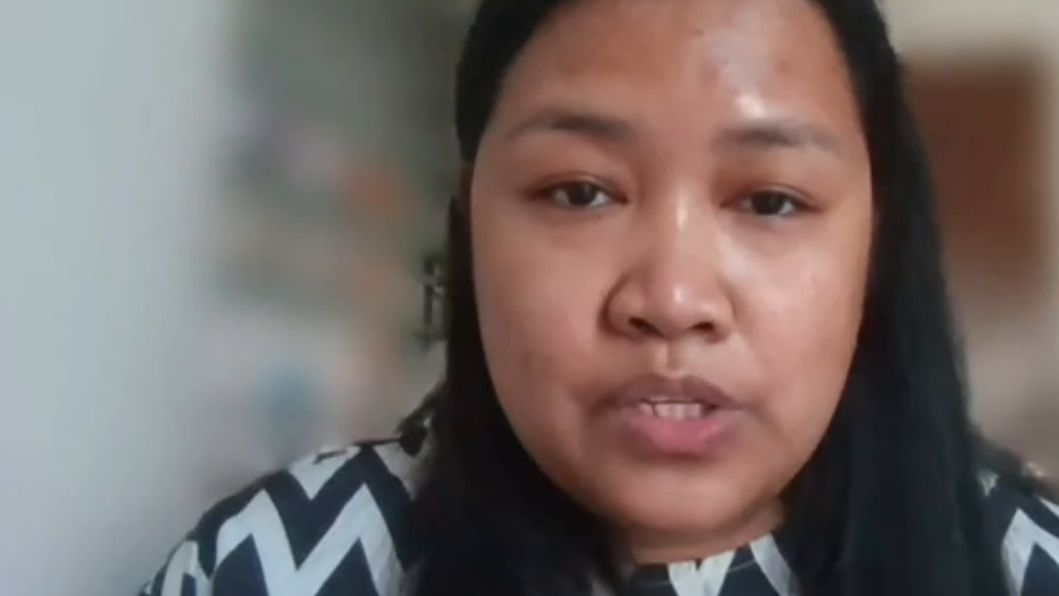